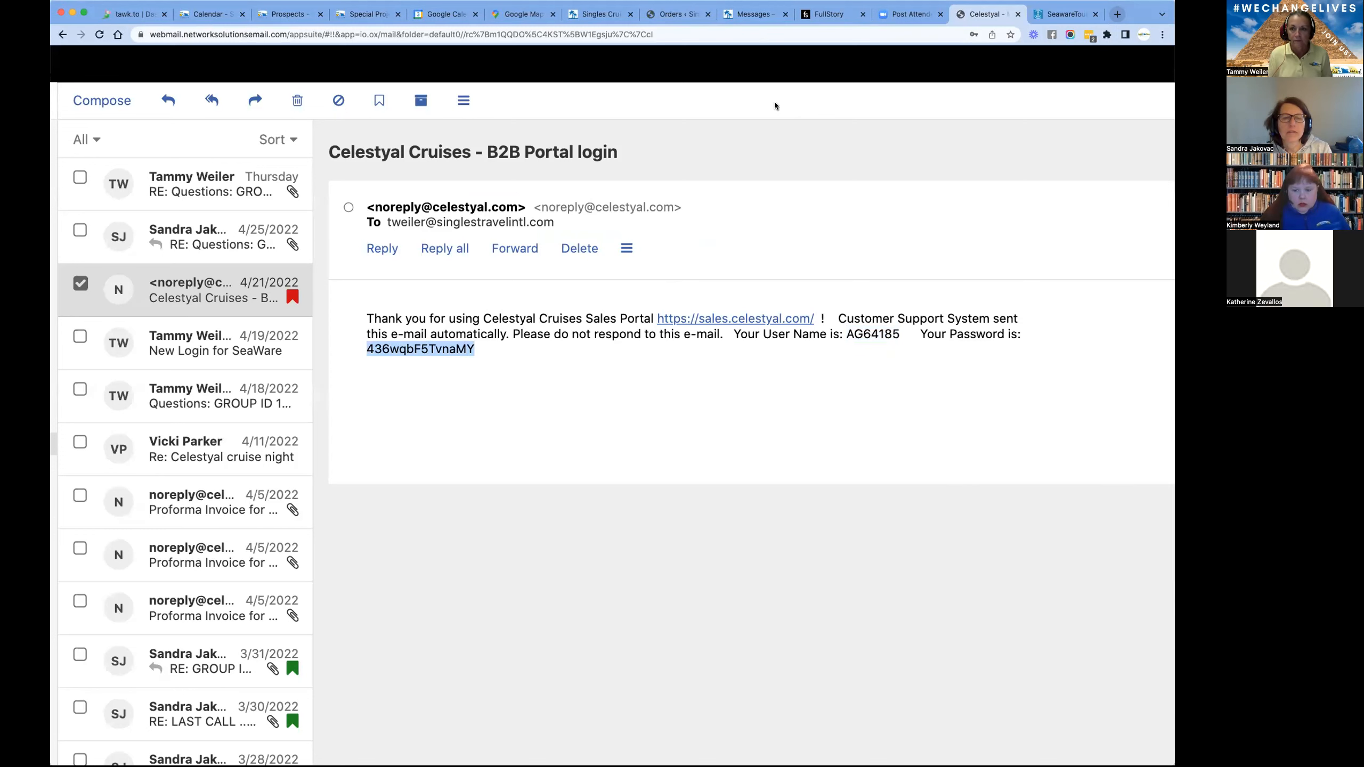
- Switch to the Celestyal sales portal and log in with the travel partner account password
{"action": "left_click", "coordinate": [1068, 14]}
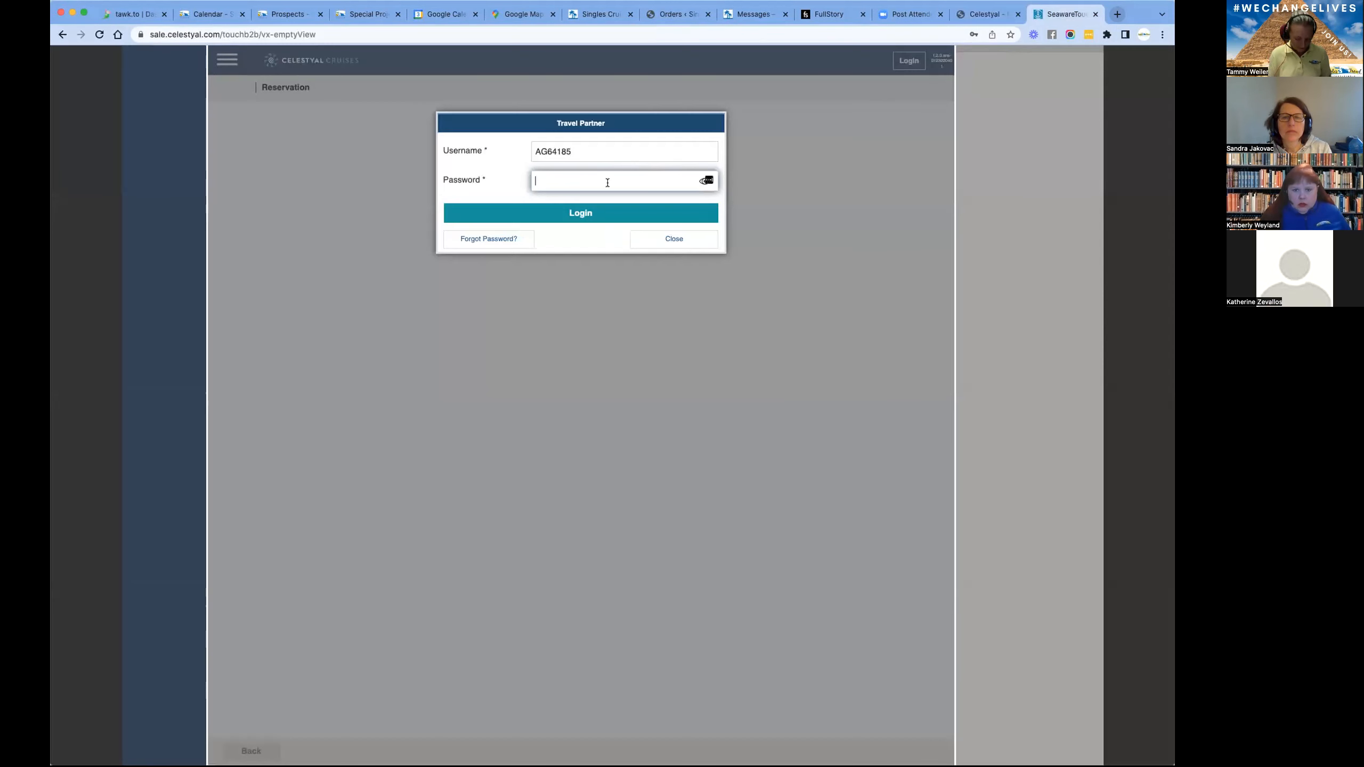
{"action": "key", "text": "super+v"}
{"action": "left_click", "coordinate": [589, 211]}
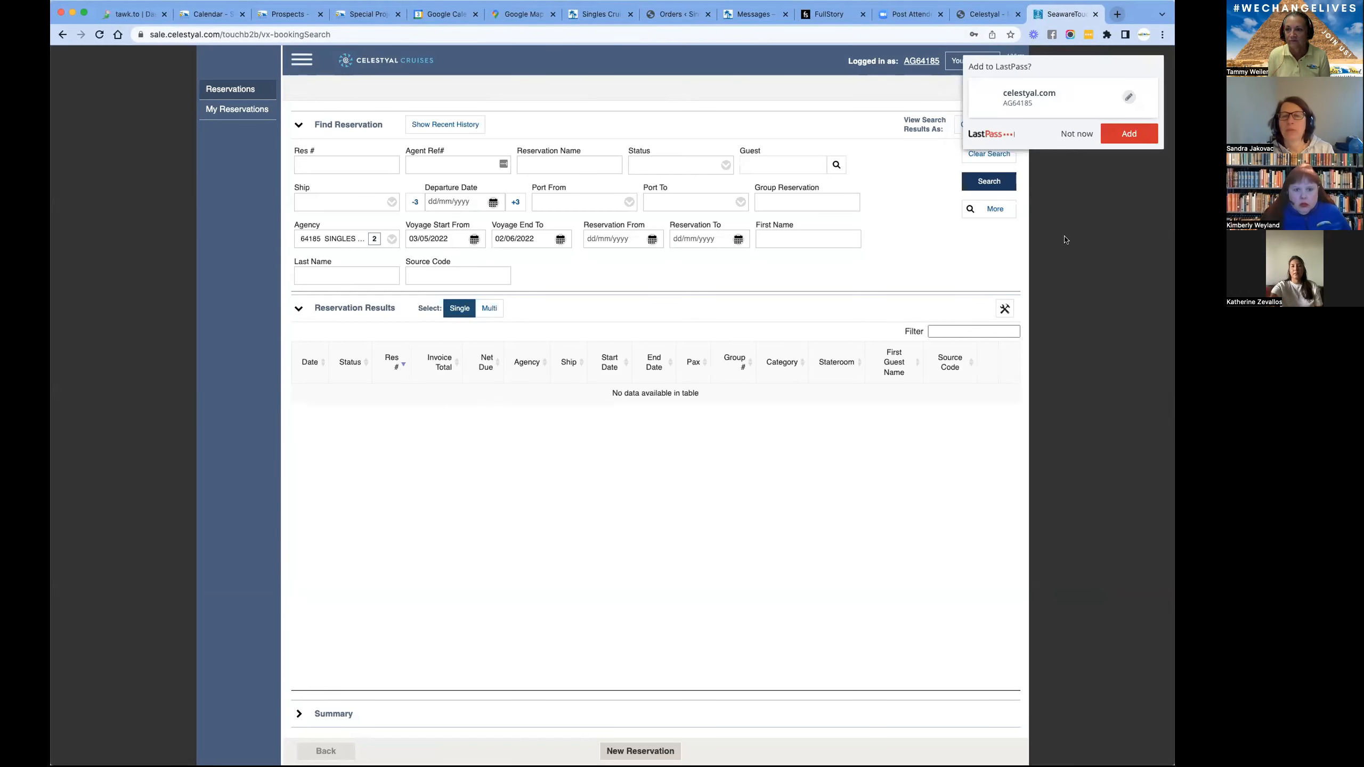
{"action": "left_click", "coordinate": [1129, 133]}
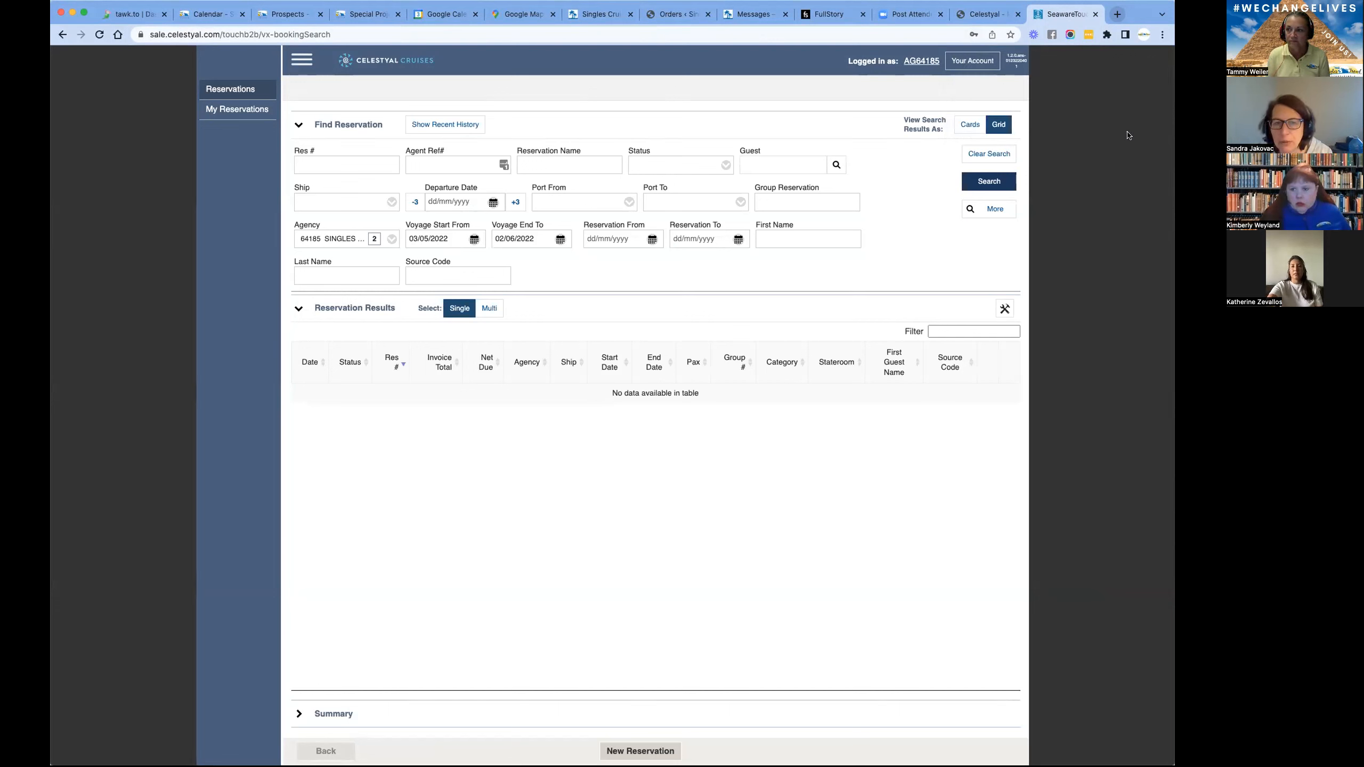
- Open the portal's group search and enter 131362 as the Alt Group ID
{"action": "left_click", "coordinate": [301, 61]}
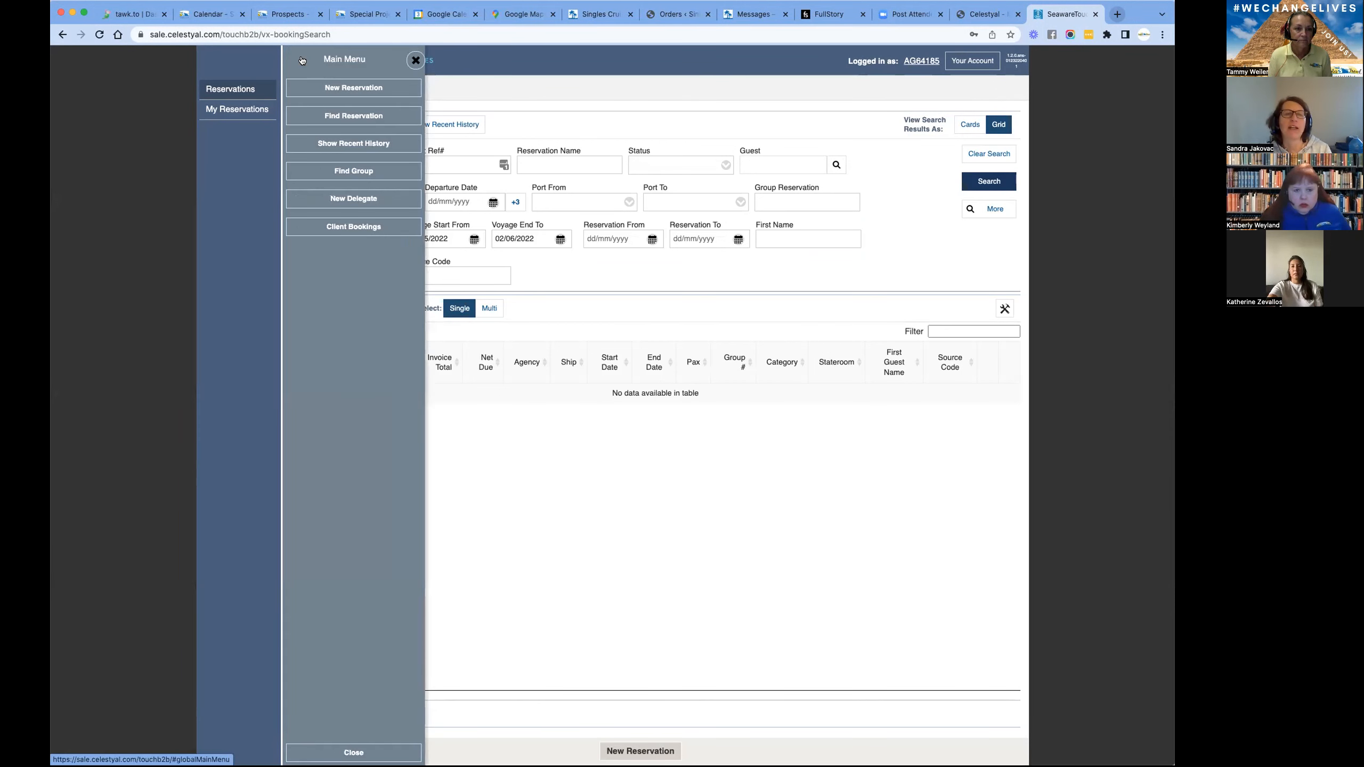
{"action": "left_click", "coordinate": [352, 172]}
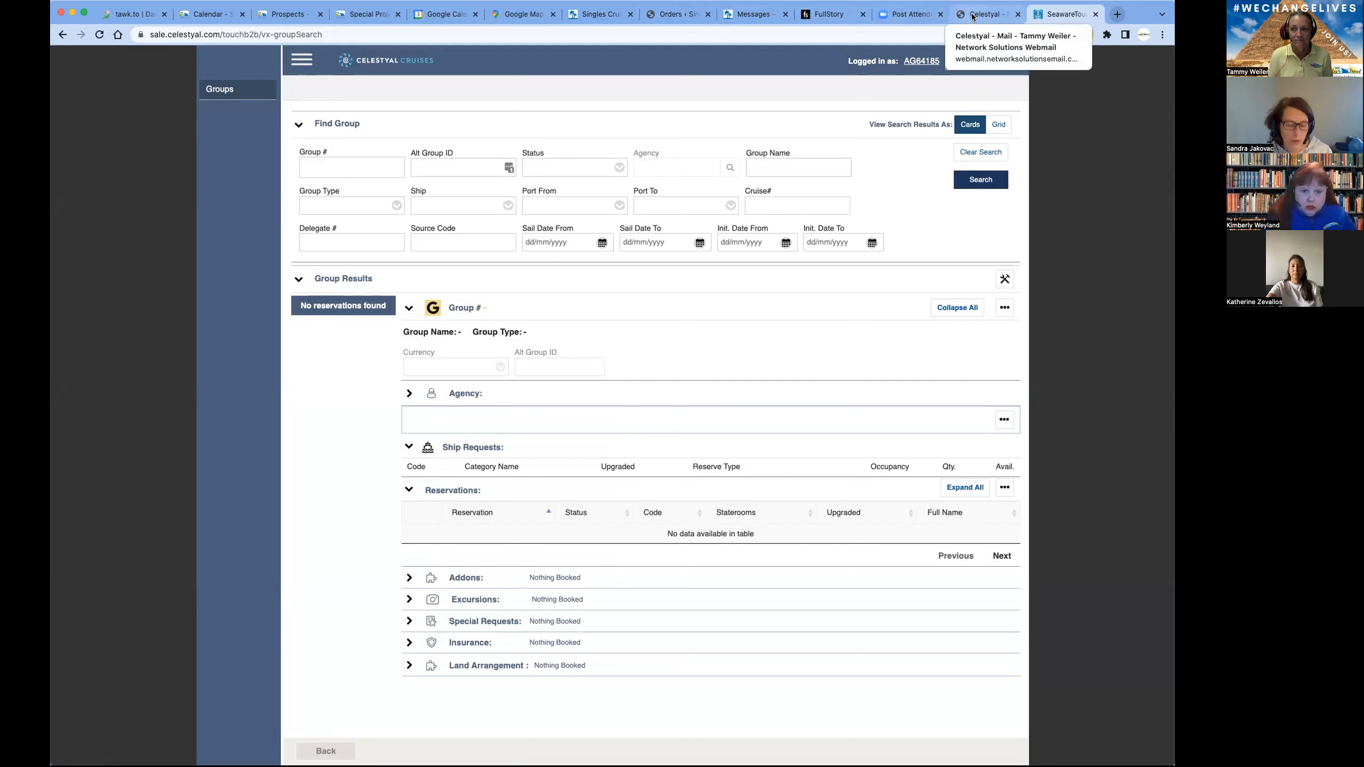
{"action": "left_click", "coordinate": [327, 166]}
{"action": "type", "text": "131"}
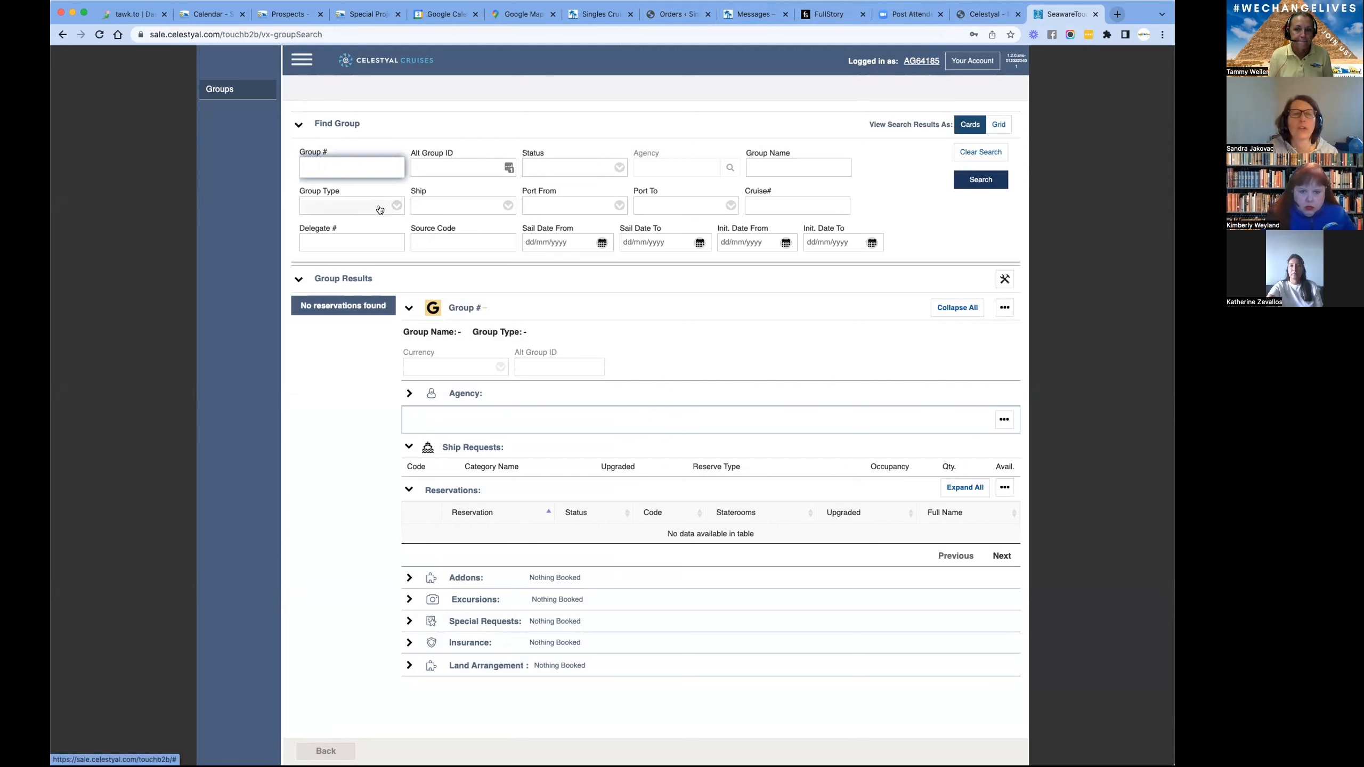
{"action": "left_click", "coordinate": [465, 163]}
{"action": "type", "text": "13"}
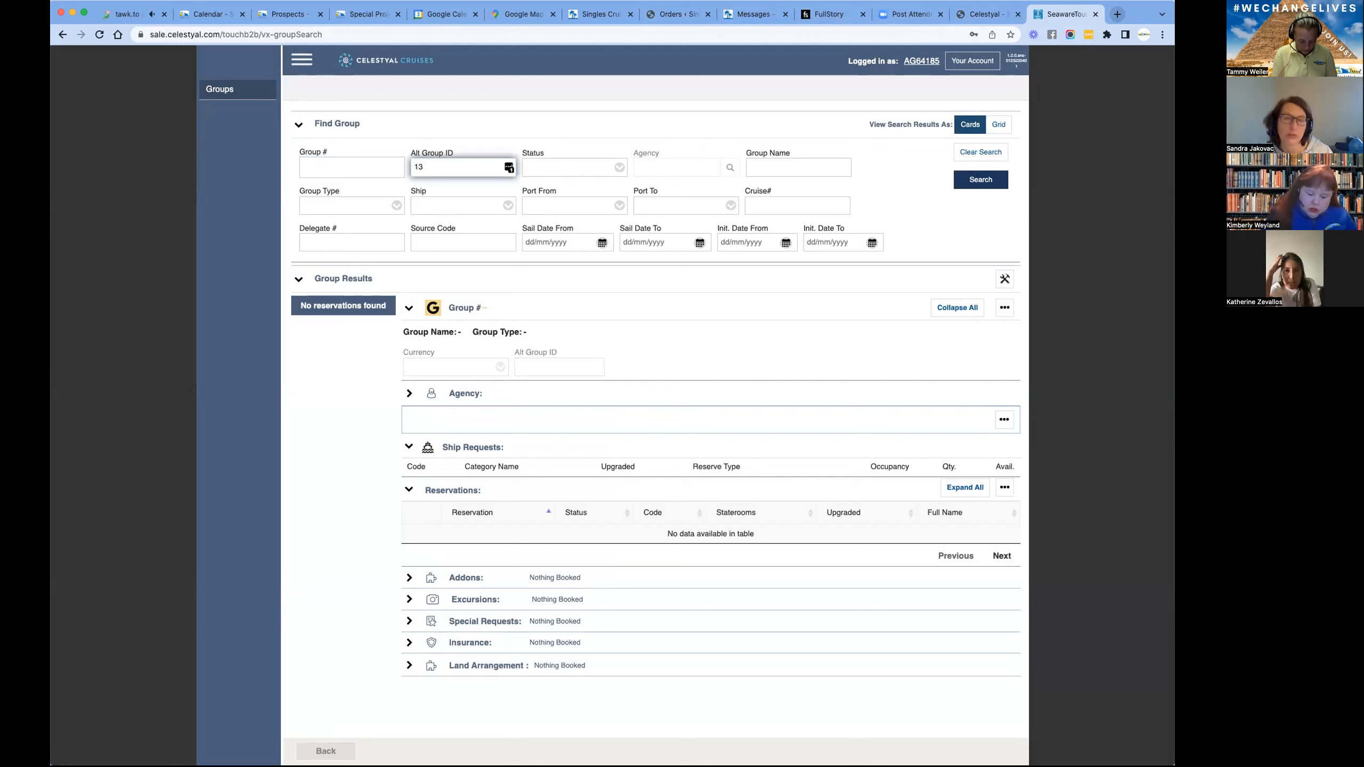
{"action": "type", "text": "1362"}
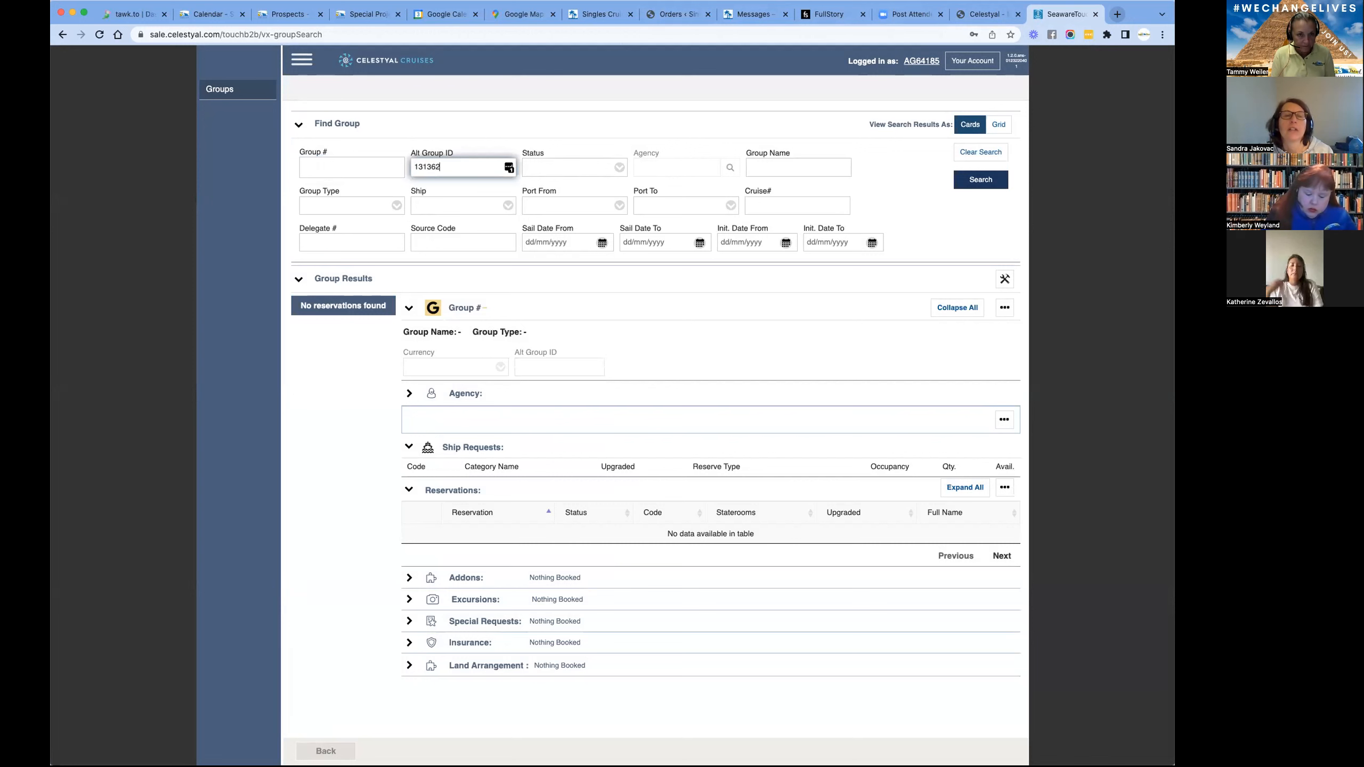
- Collapse the Group Results section, reopen the group search criteria and search by the entered Alt Group ID
{"action": "left_click", "coordinate": [524, 131]}
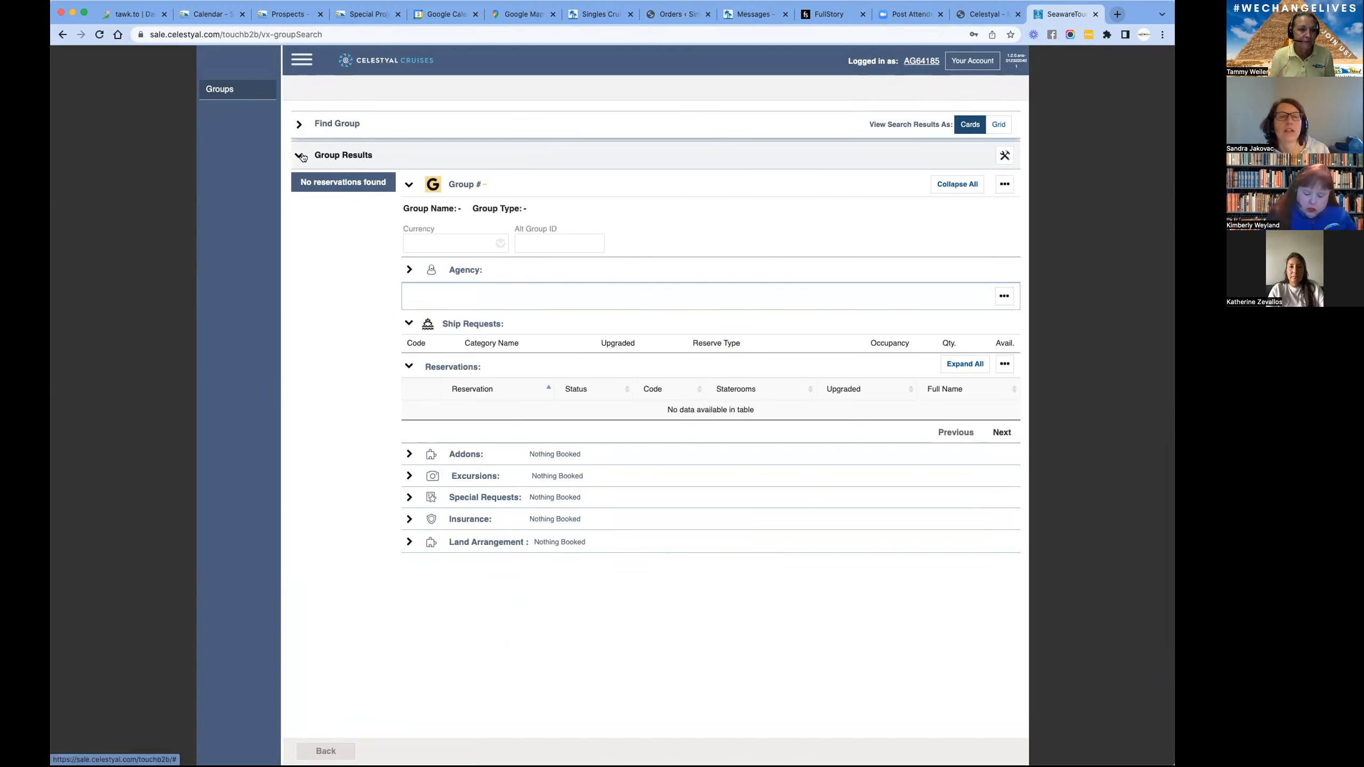
{"action": "left_click", "coordinate": [337, 156]}
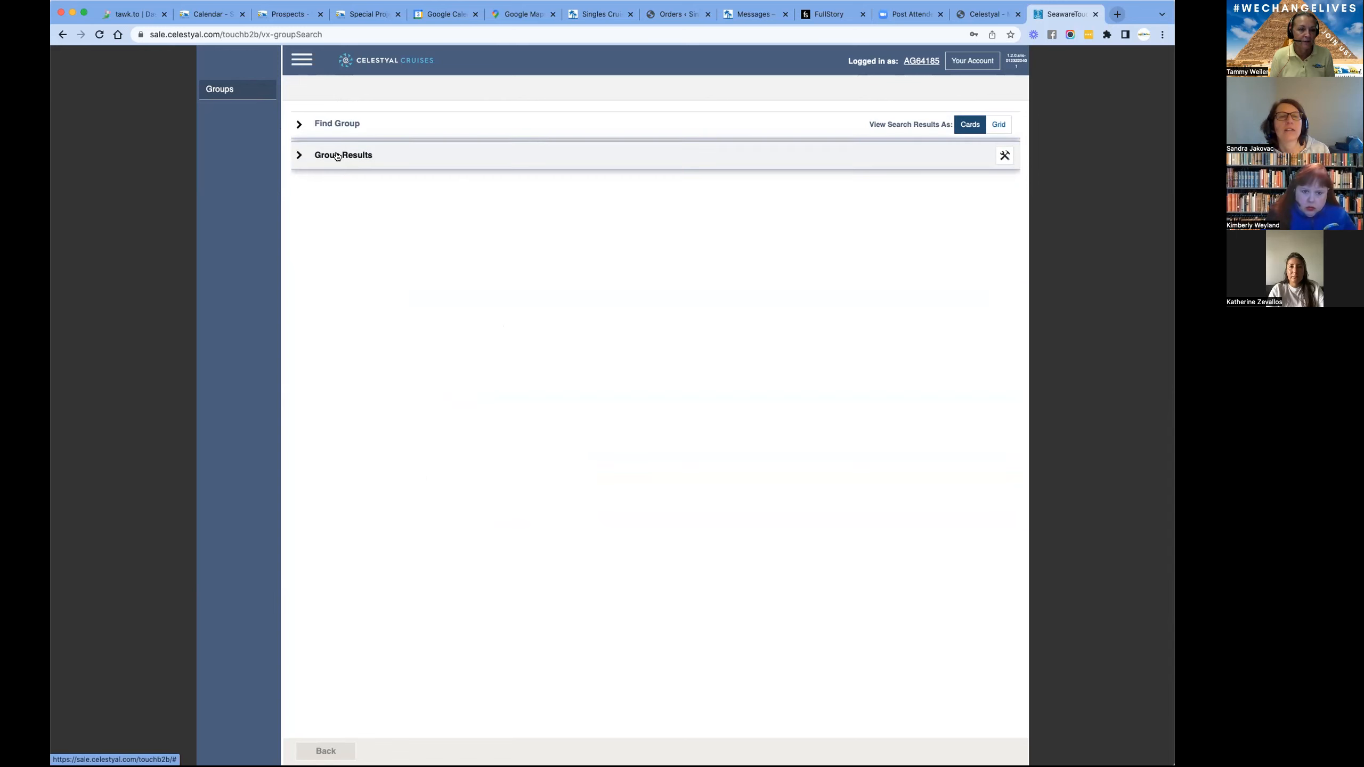
{"action": "left_click", "coordinate": [337, 124]}
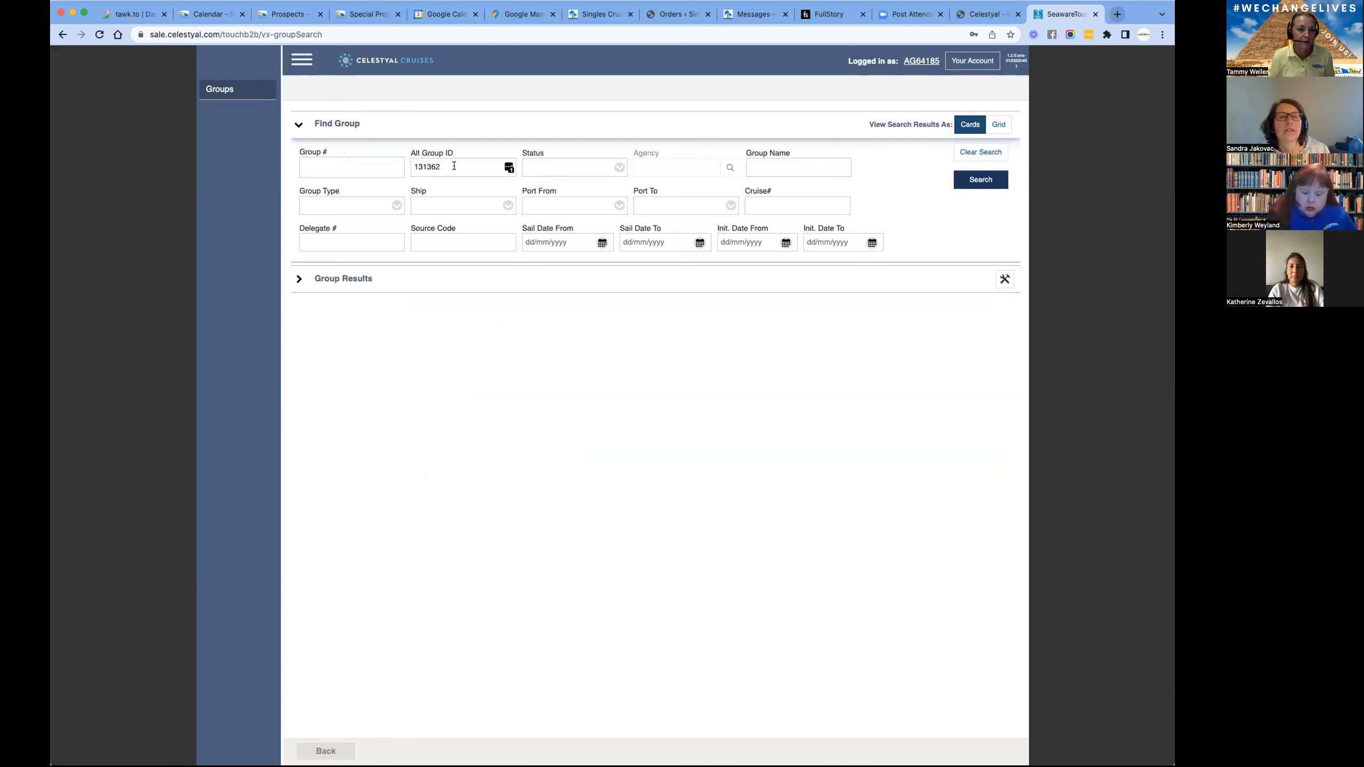
{"action": "left_click", "coordinate": [992, 184]}
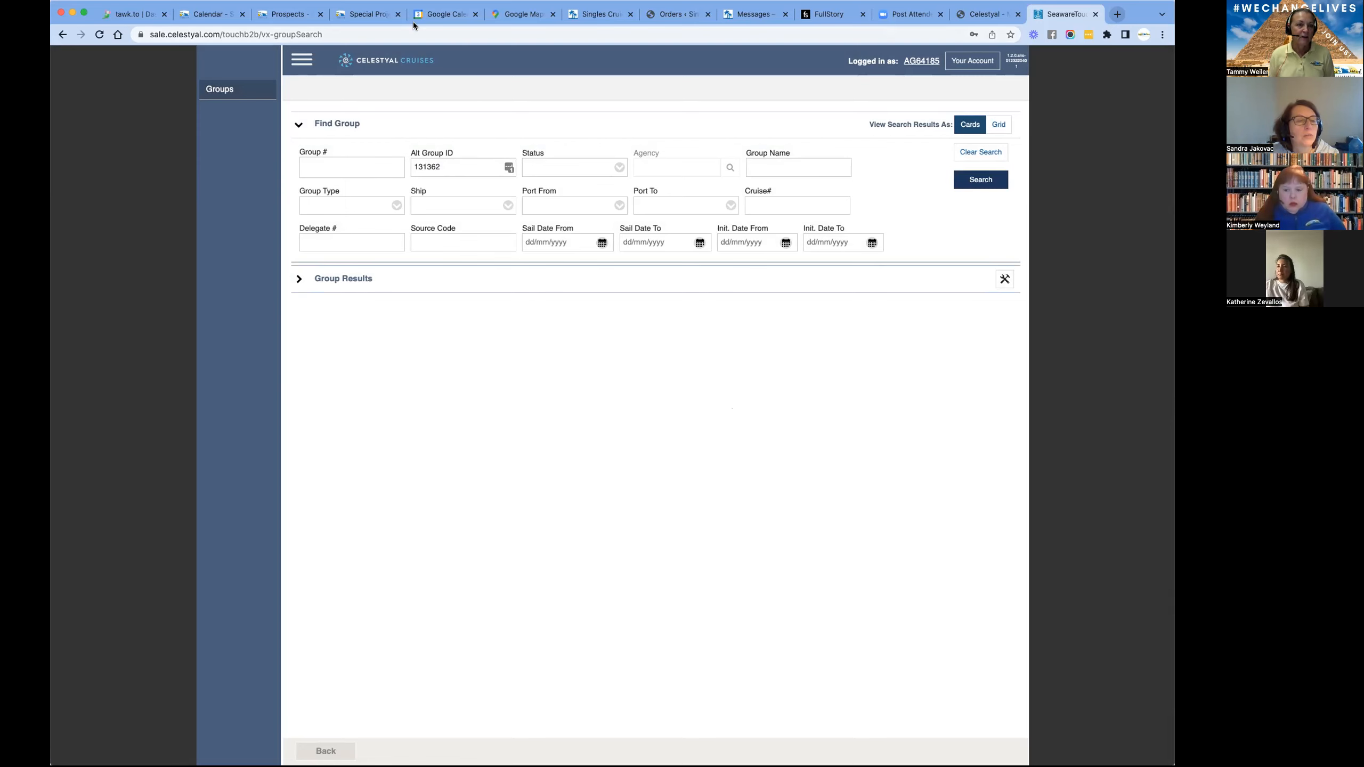
- Switch to Teamwork and open the 220716 GREEK ISLAND FANTASY SINGLES CRUISE project from the 2022 TRIPS category
{"action": "left_click", "coordinate": [362, 16]}
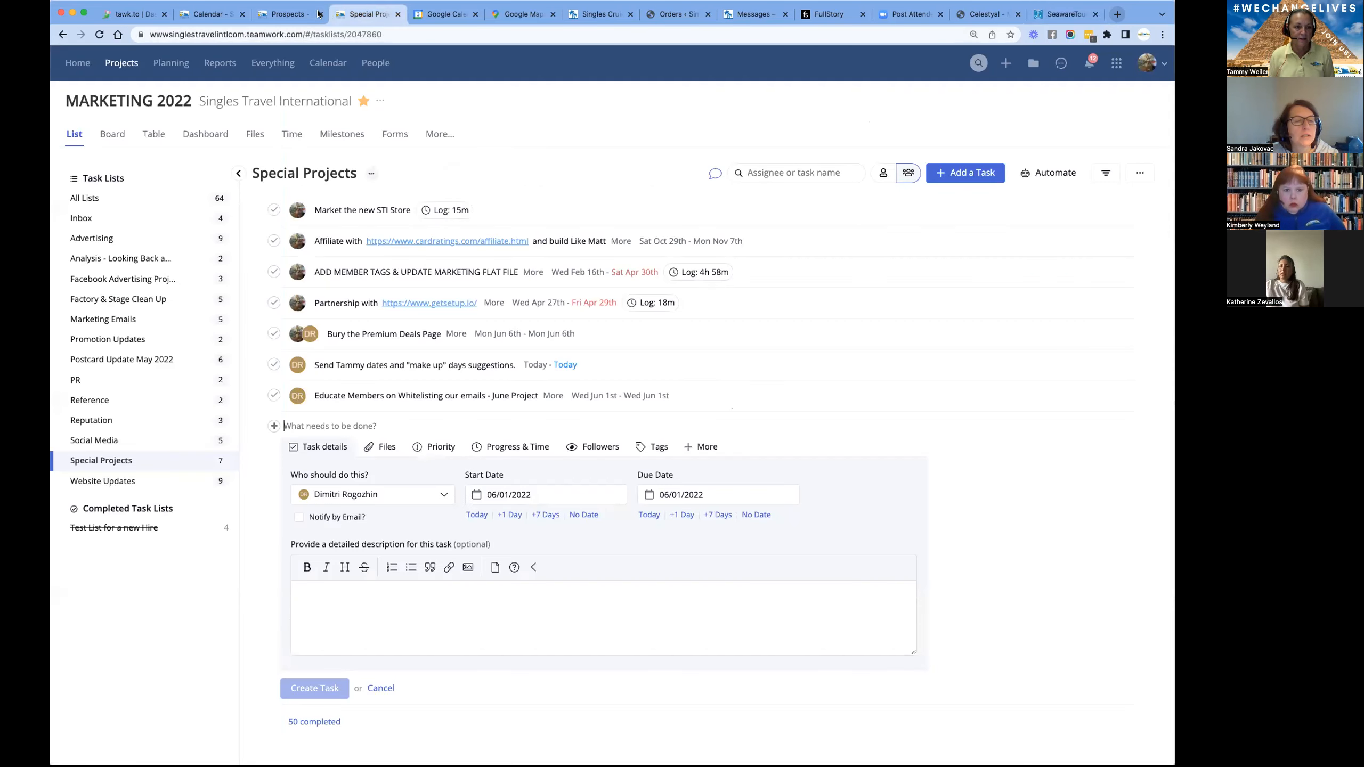
{"action": "left_click", "coordinate": [292, 15]}
{"action": "left_click", "coordinate": [365, 13]}
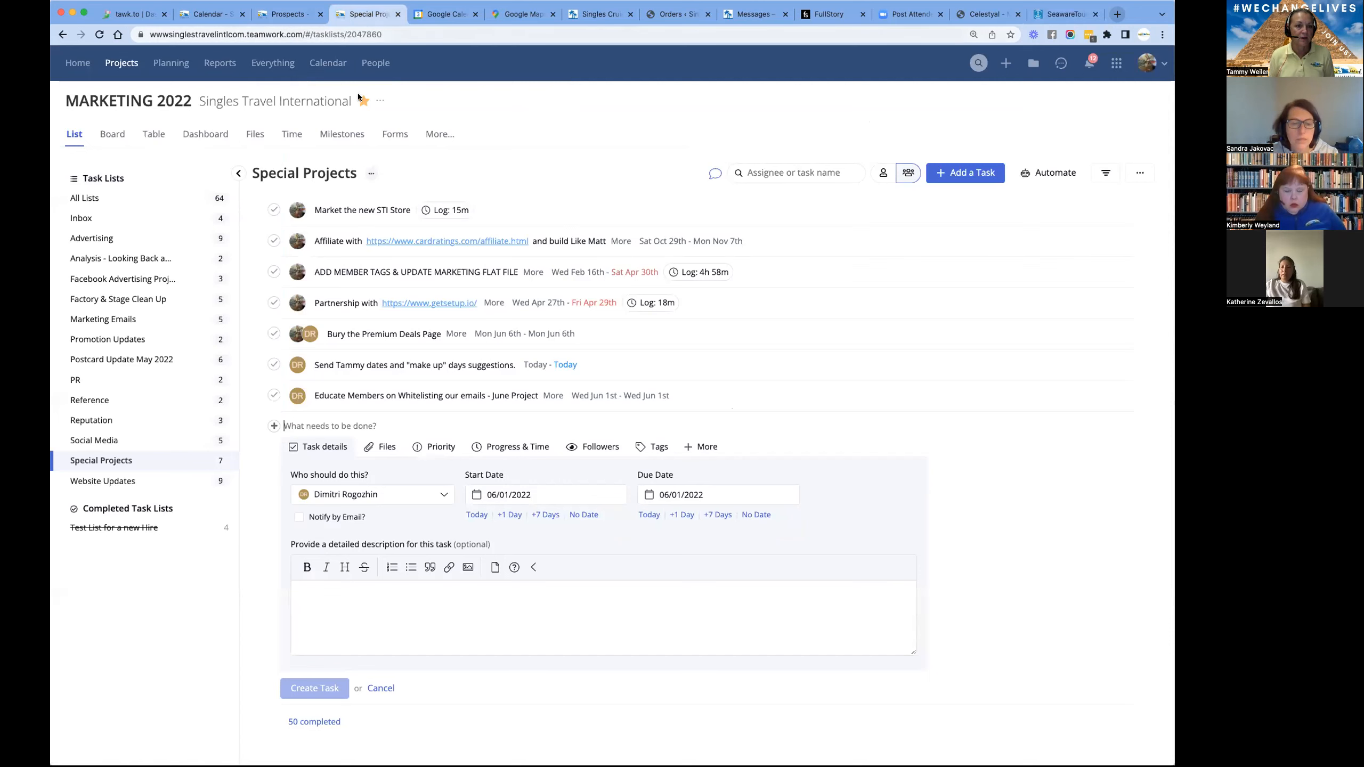
{"action": "left_click", "coordinate": [125, 64]}
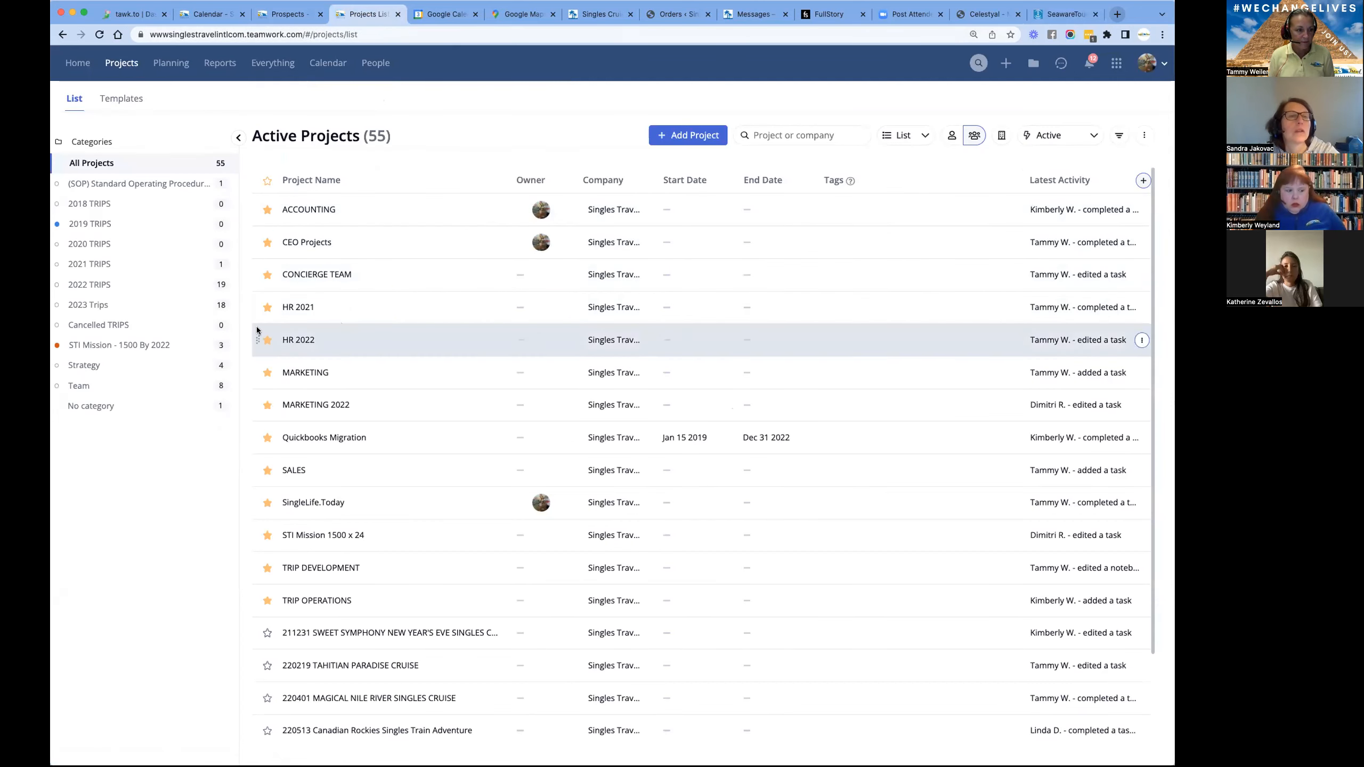
{"action": "left_click", "coordinate": [98, 286]}
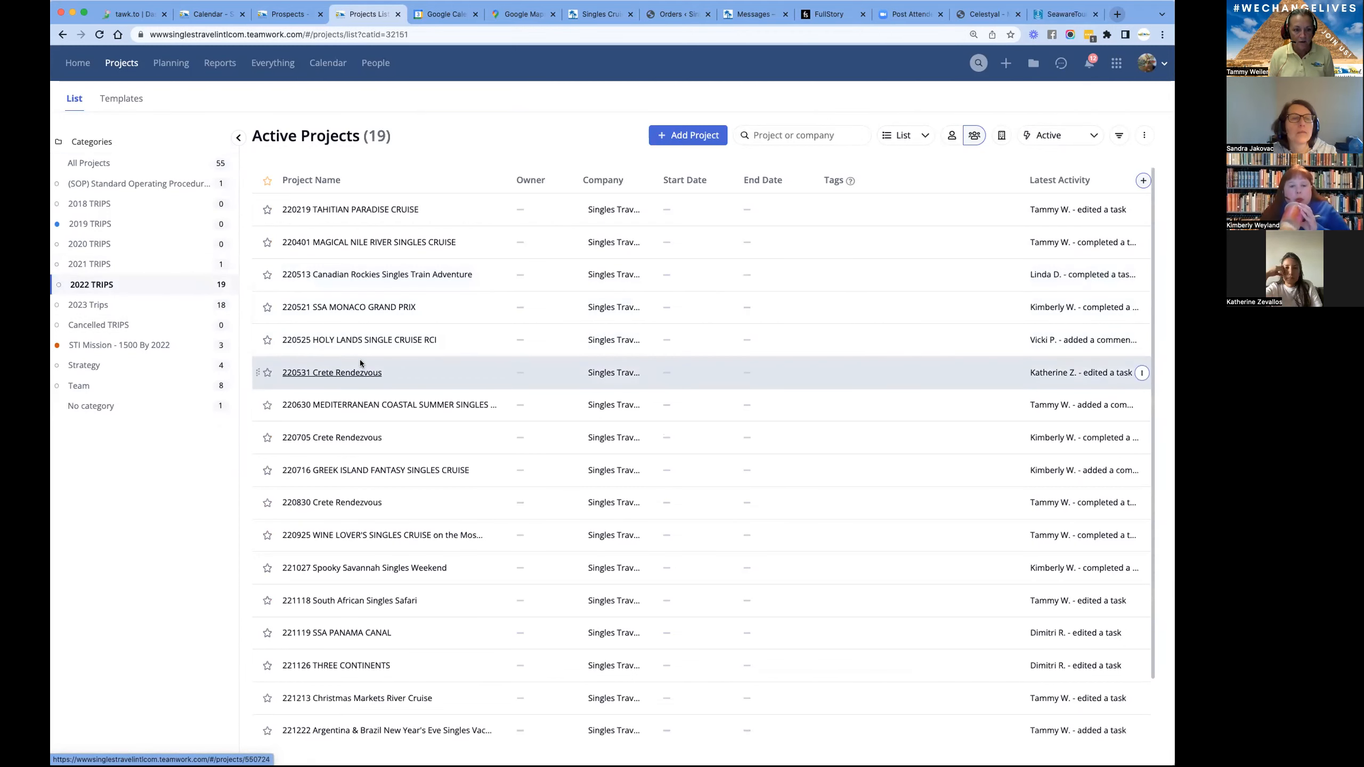
{"action": "left_click", "coordinate": [358, 468]}
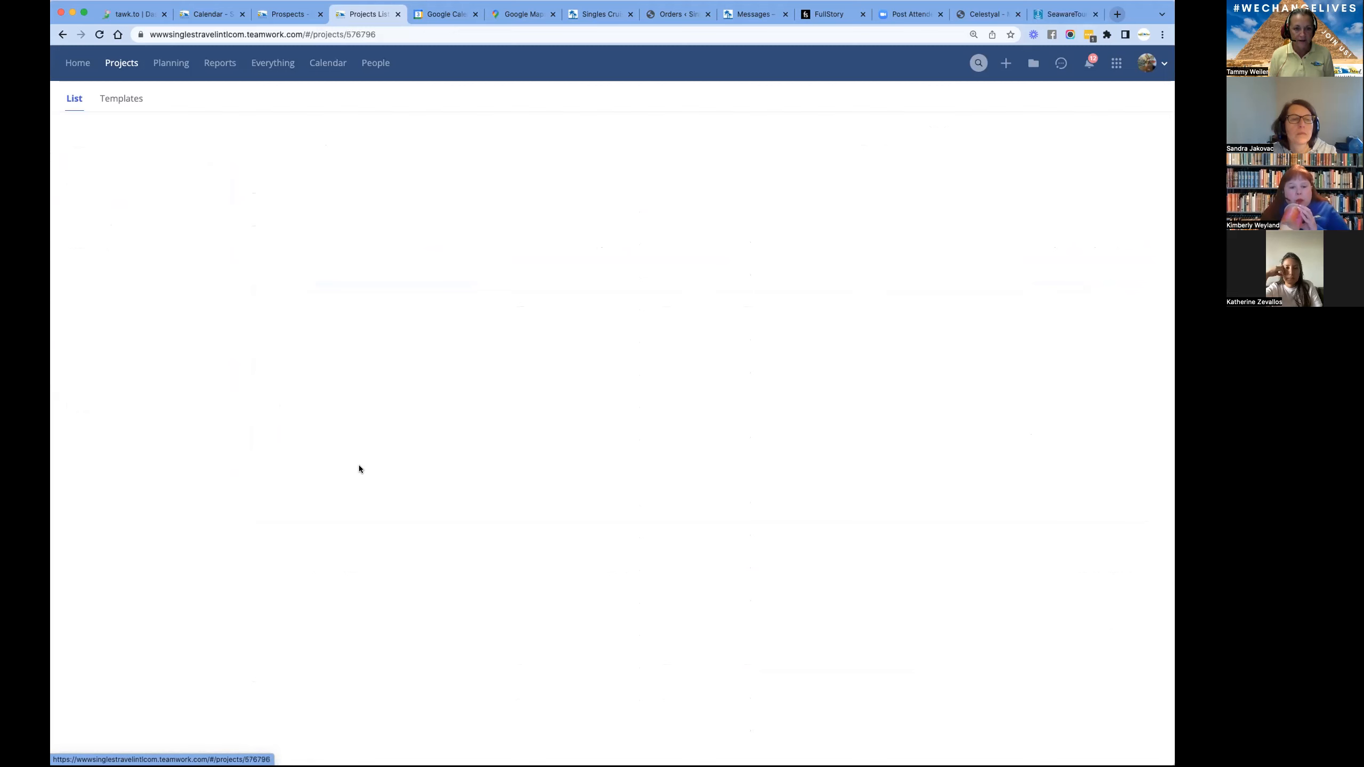
- Open the project's 220716 All Trip Details notebook and copy the Celestyal Crystal group number
{"action": "left_click", "coordinate": [440, 133]}
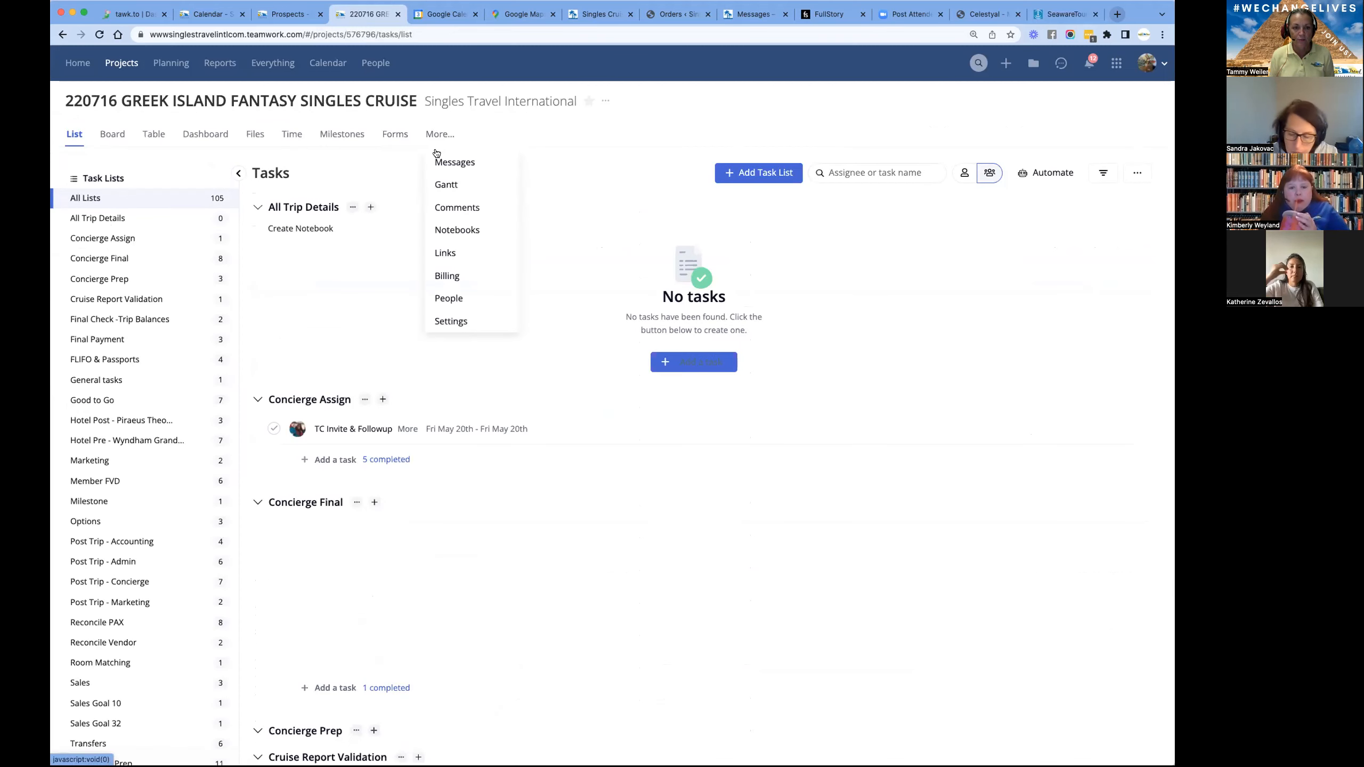
{"action": "left_click", "coordinate": [453, 226]}
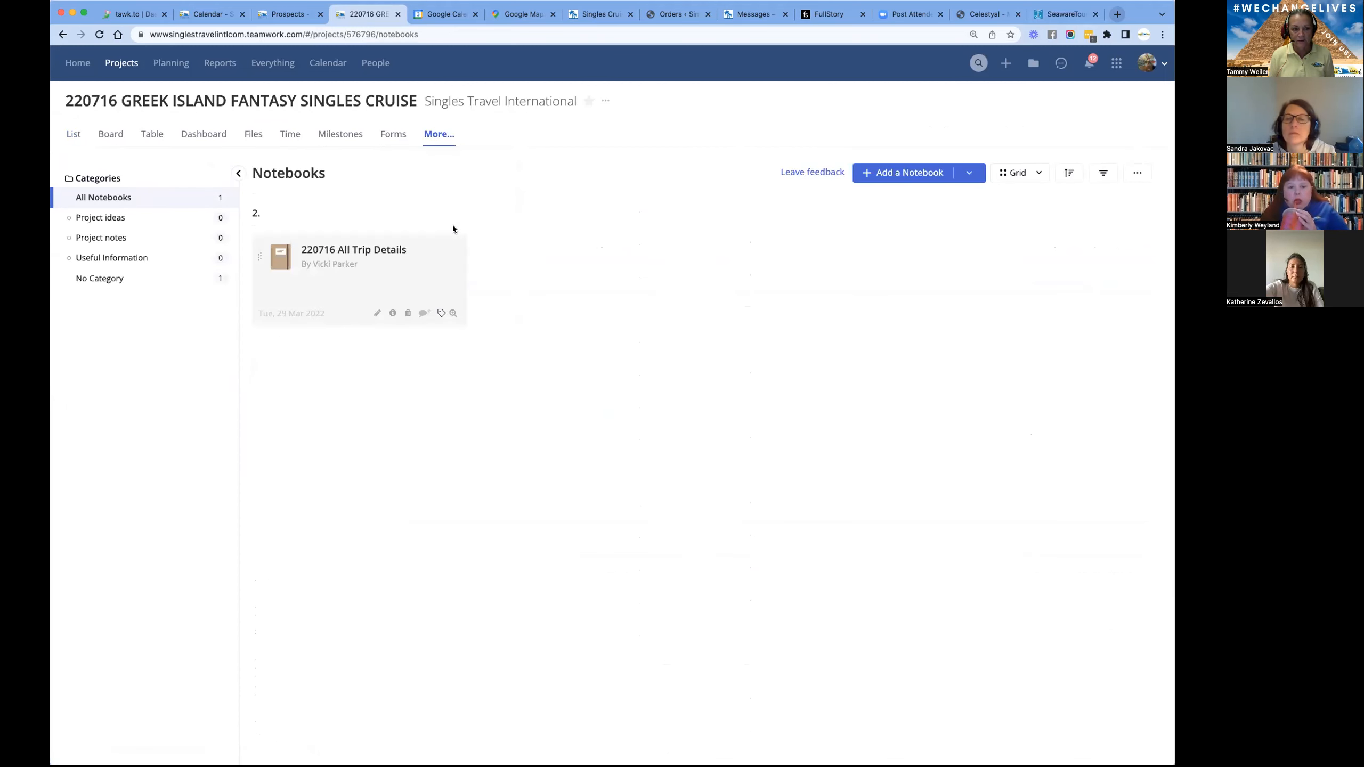
{"action": "left_click", "coordinate": [364, 252]}
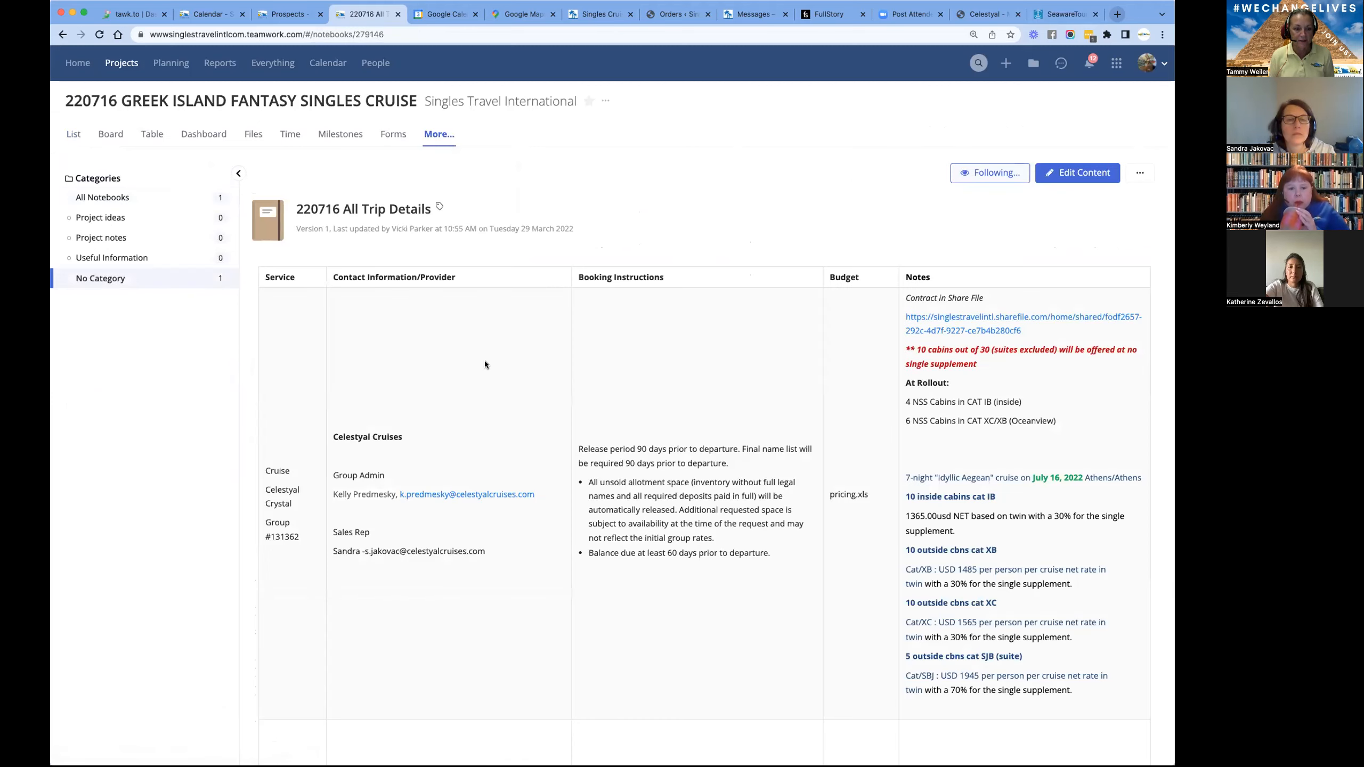
{"action": "left_click_drag", "start_coordinate": [270, 536], "coordinate": [304, 538]}
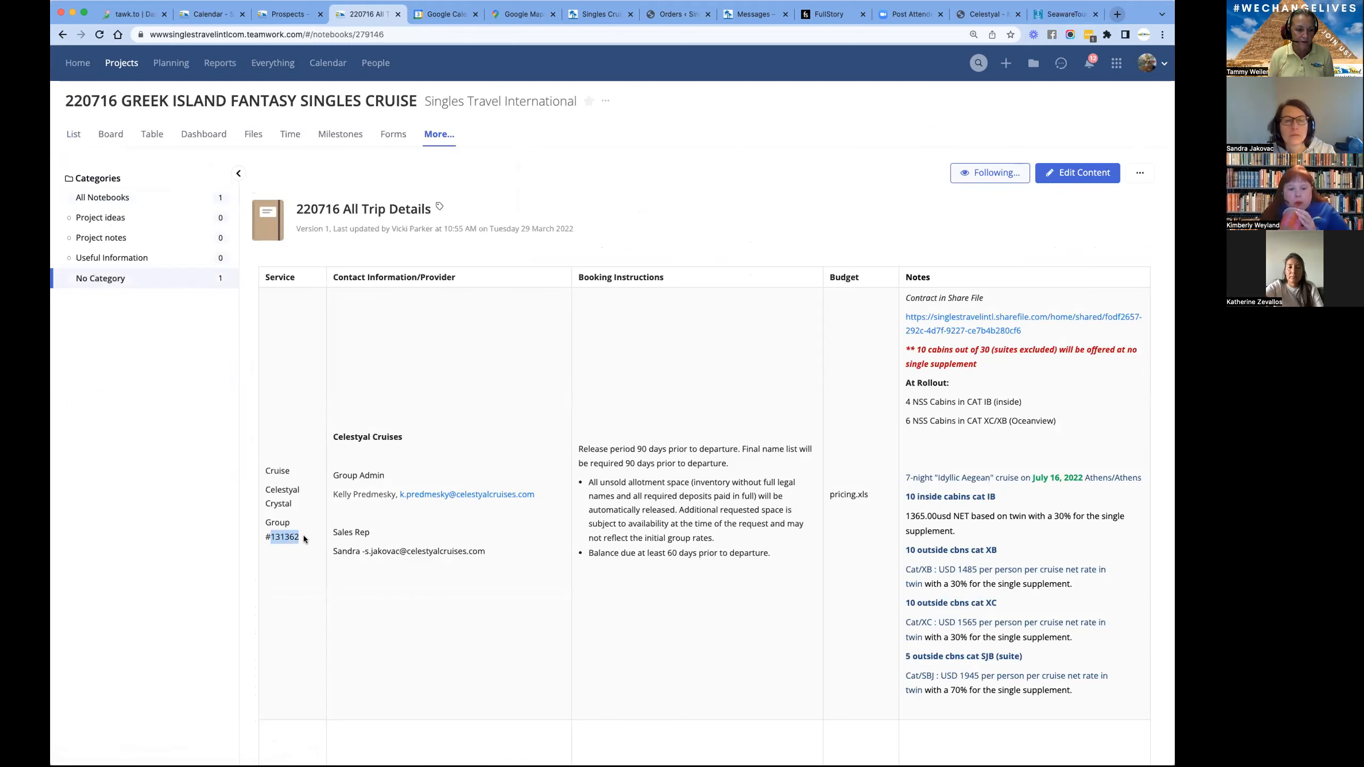
{"action": "right_click", "coordinate": [289, 535]}
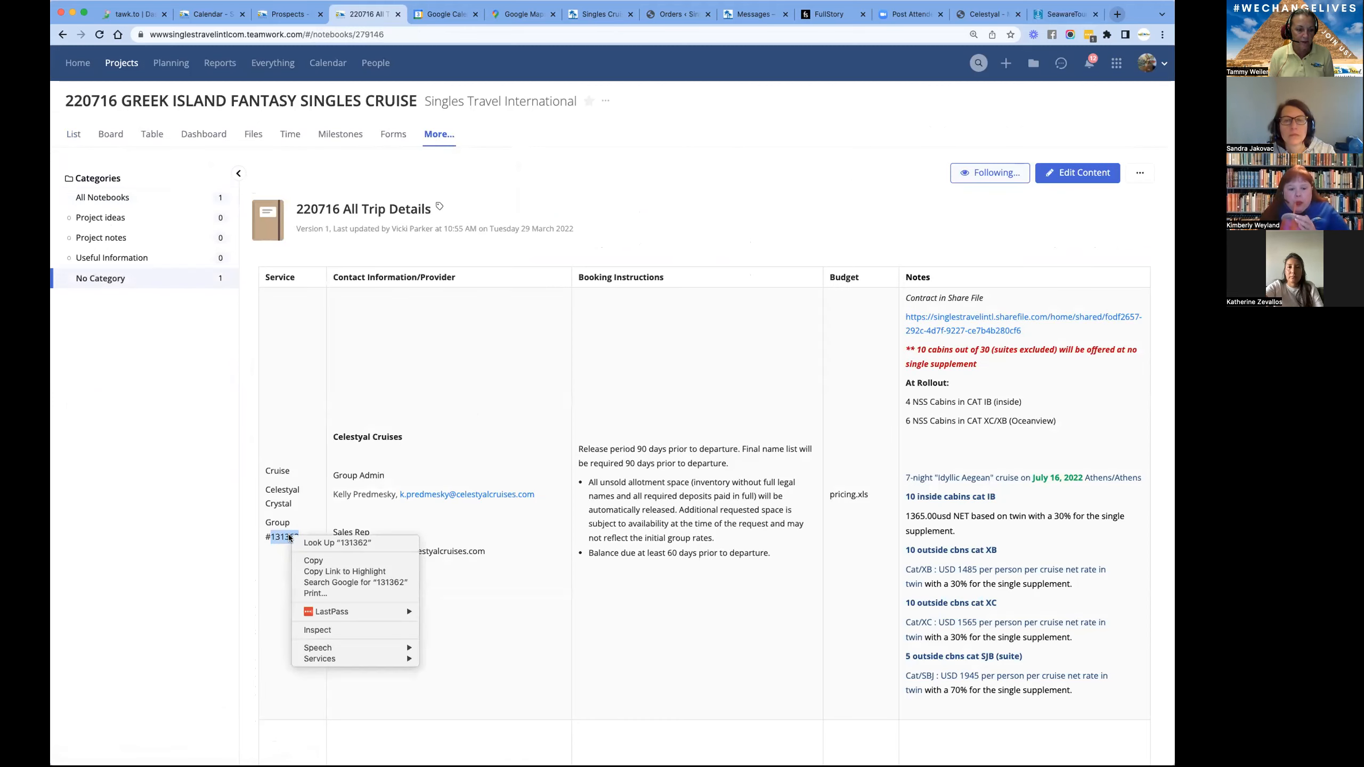
{"action": "left_click", "coordinate": [306, 561]}
- Return to the Celestyal portal, replace the Alt Group ID with the copied number 131362 and search again
{"action": "left_click", "coordinate": [1050, 16]}
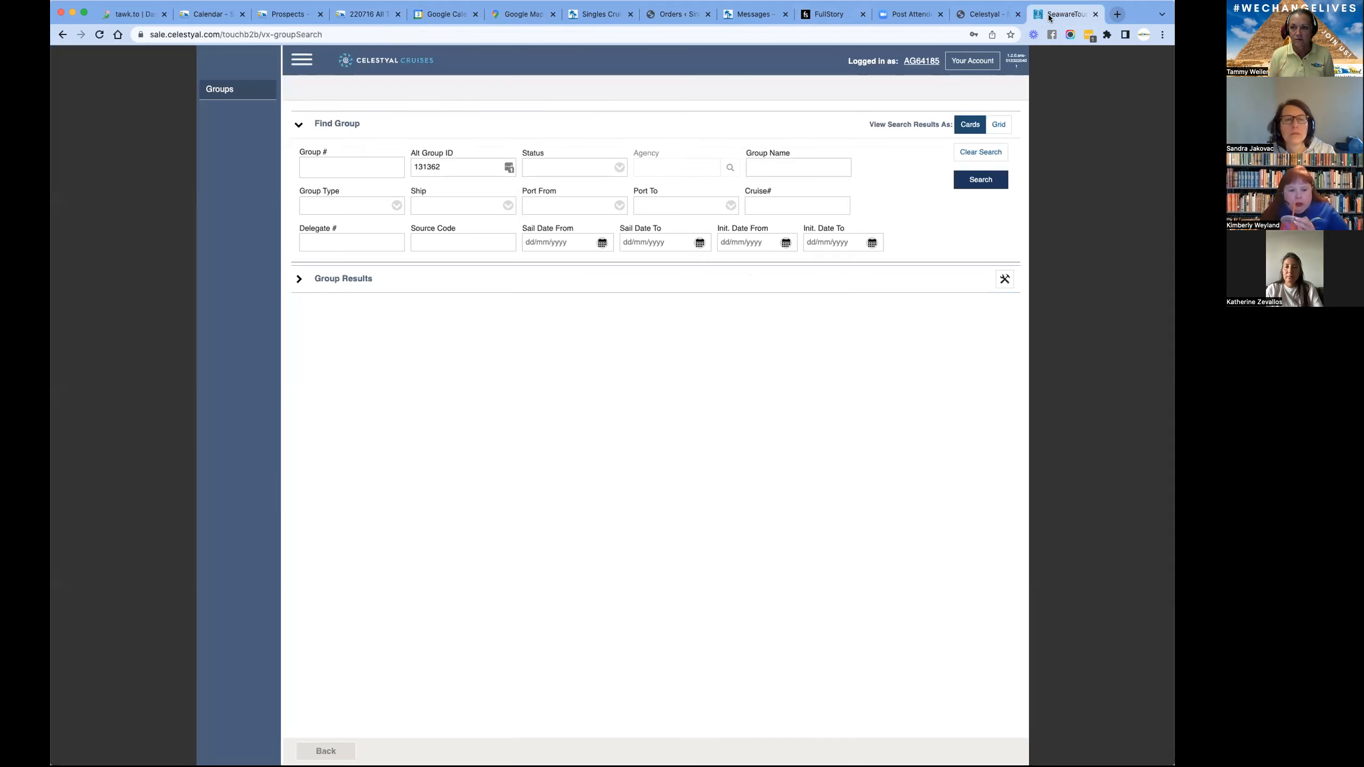
{"action": "left_click_drag", "start_coordinate": [451, 166], "coordinate": [407, 167]}
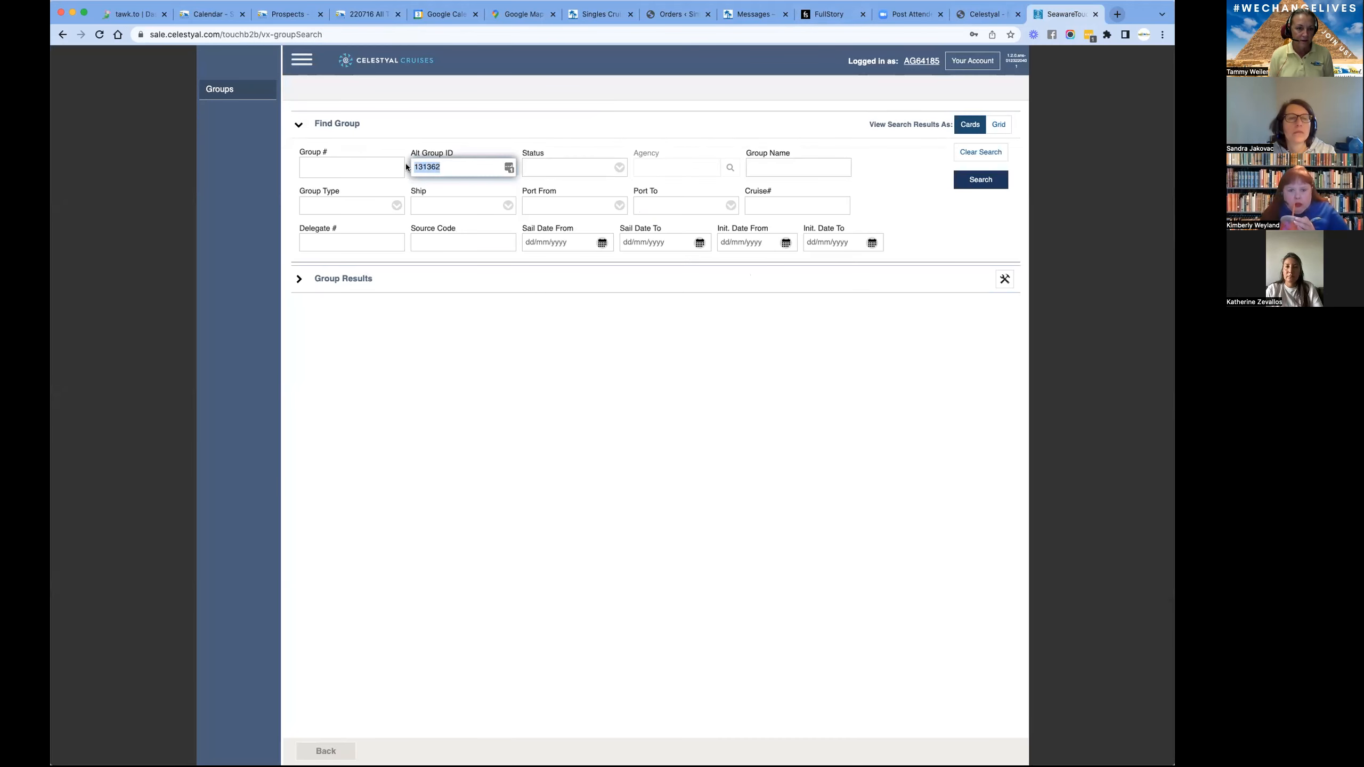
{"action": "key", "text": "super+v"}
{"action": "left_click", "coordinate": [981, 180]}
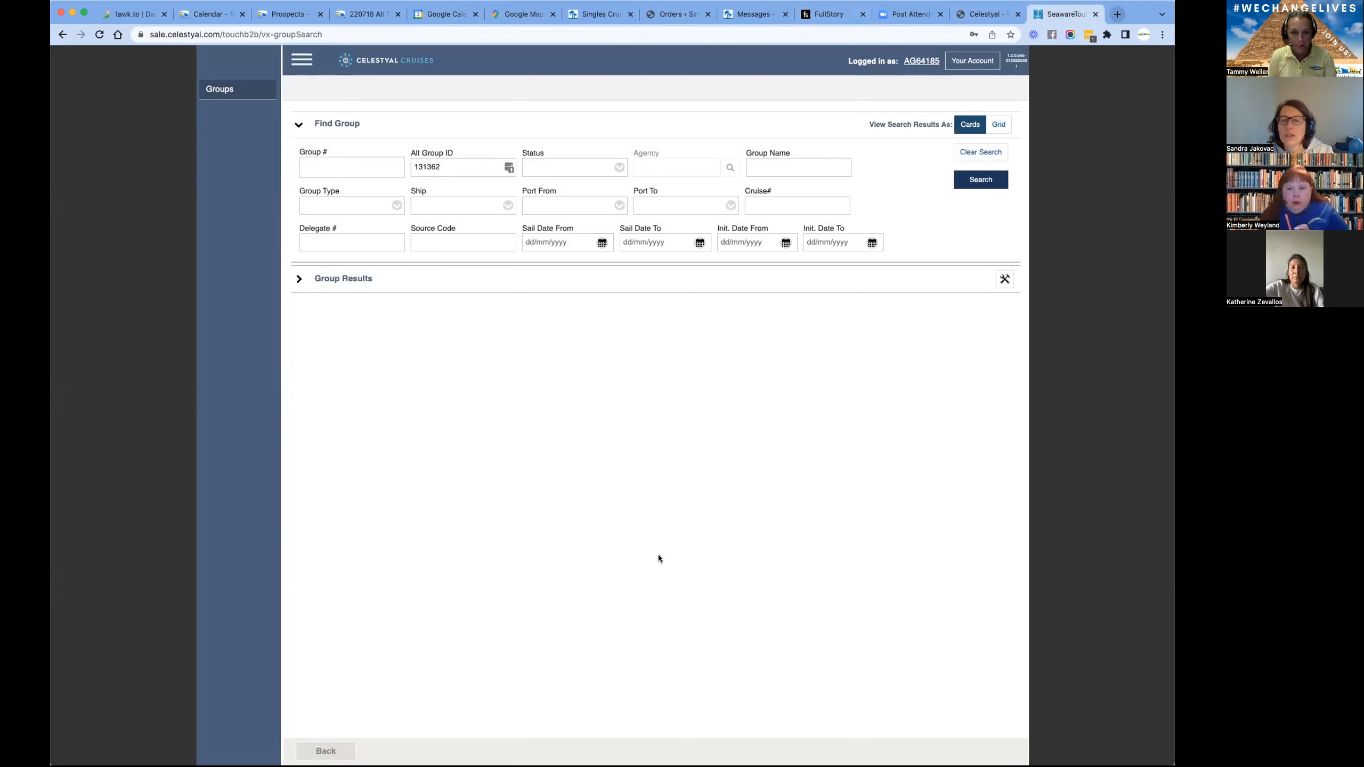
- Switch to Teamwork and open the 221126 THREE CONTINENTS project from the 2022 TRIPS category
{"action": "left_click", "coordinate": [365, 22]}
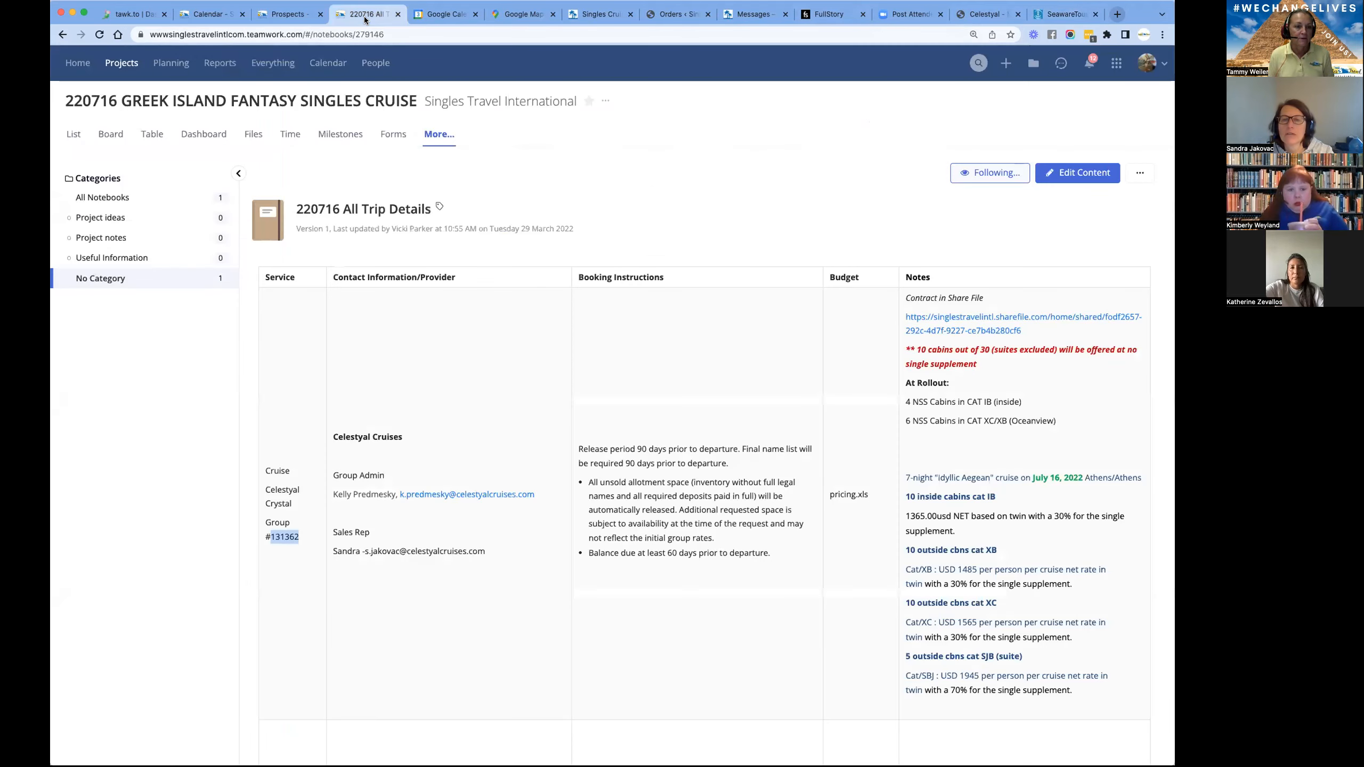
{"action": "left_click", "coordinate": [120, 65]}
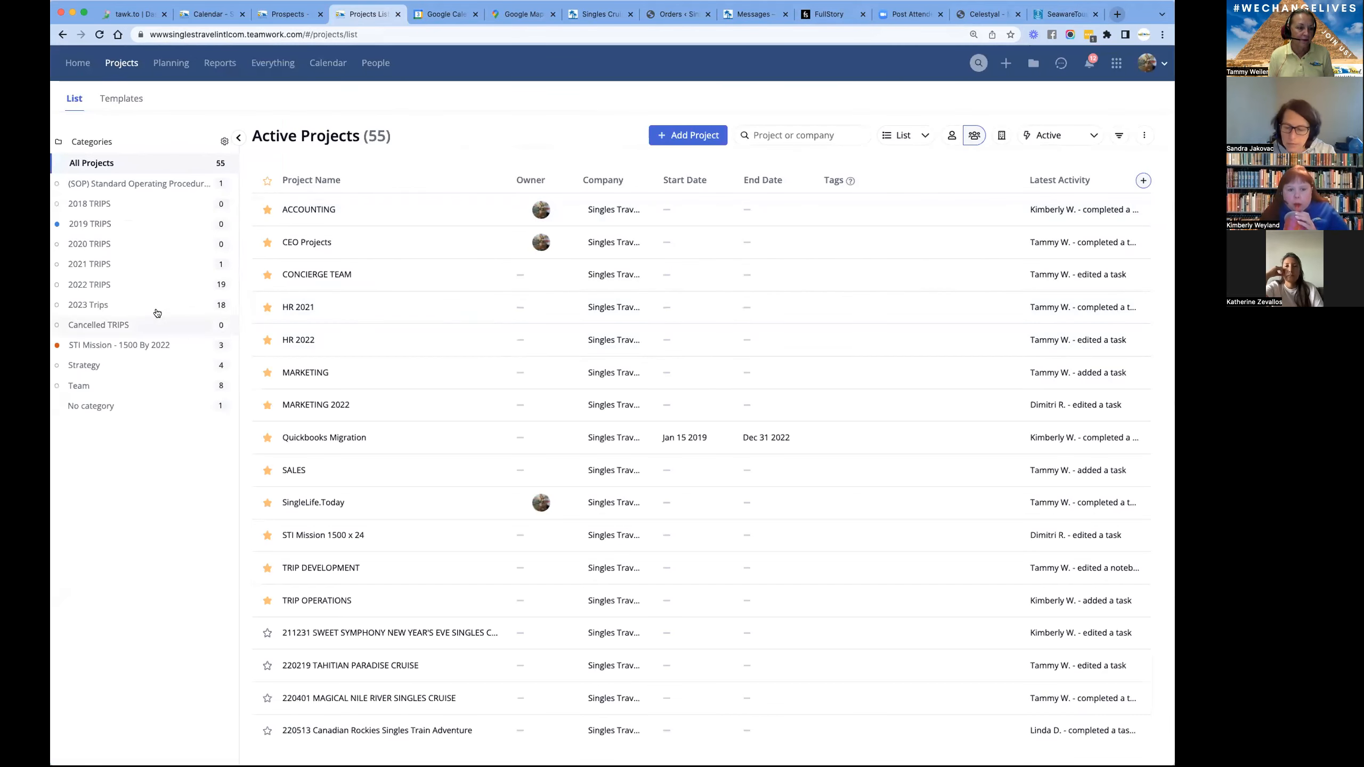
{"action": "left_click", "coordinate": [96, 284]}
{"action": "scroll", "coordinate": [407, 491], "scroll_direction": "down", "scroll_amount": 5}
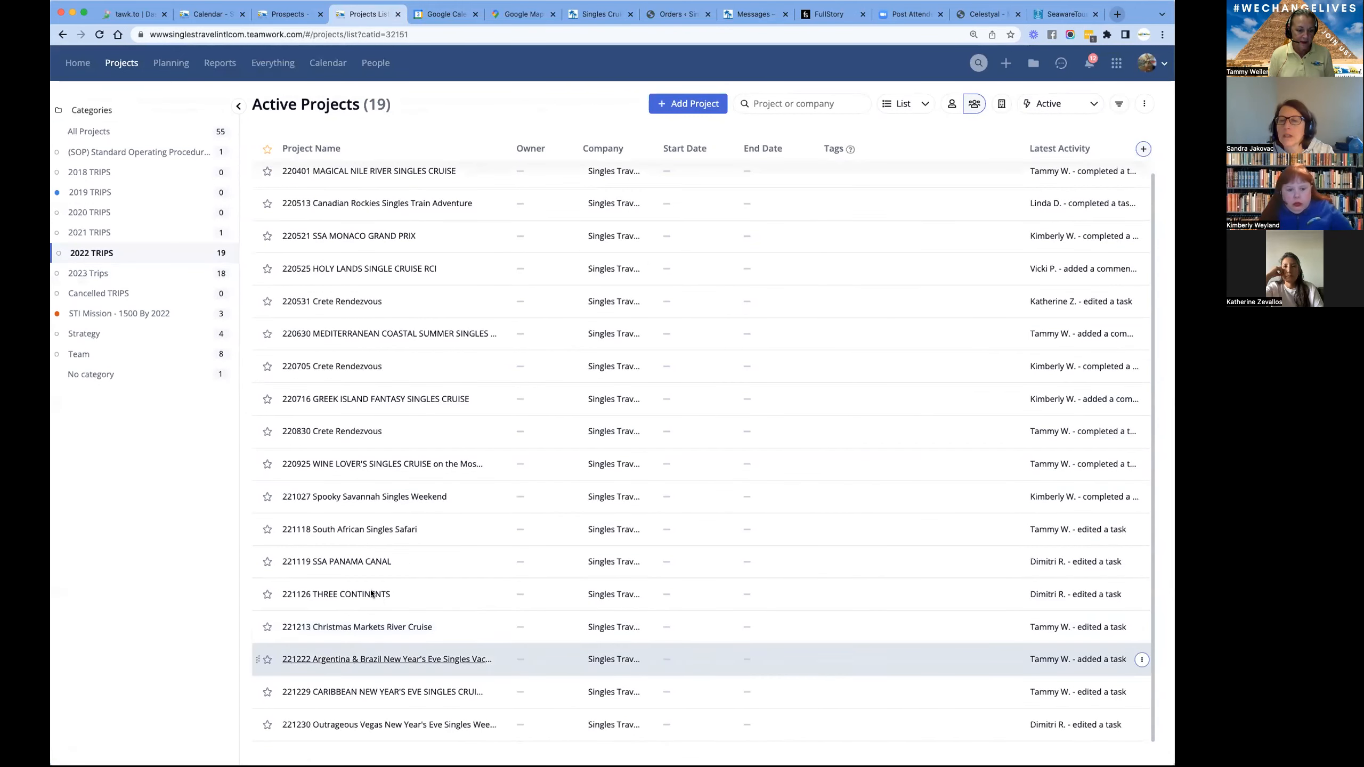
{"action": "left_click", "coordinate": [379, 594]}
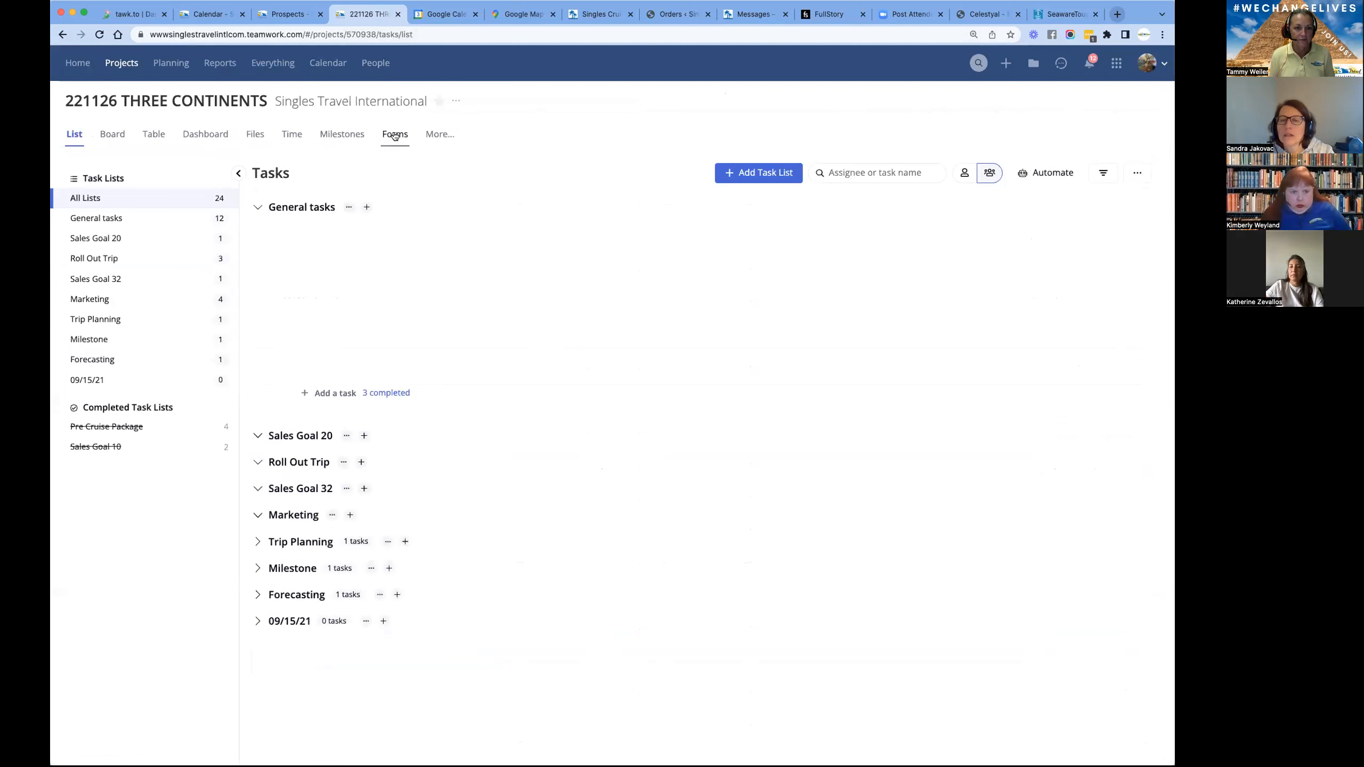
- Open the 221126 All Trip Details notebook and copy the cruise's group number
{"action": "left_click", "coordinate": [440, 134]}
{"action": "left_click", "coordinate": [454, 230]}
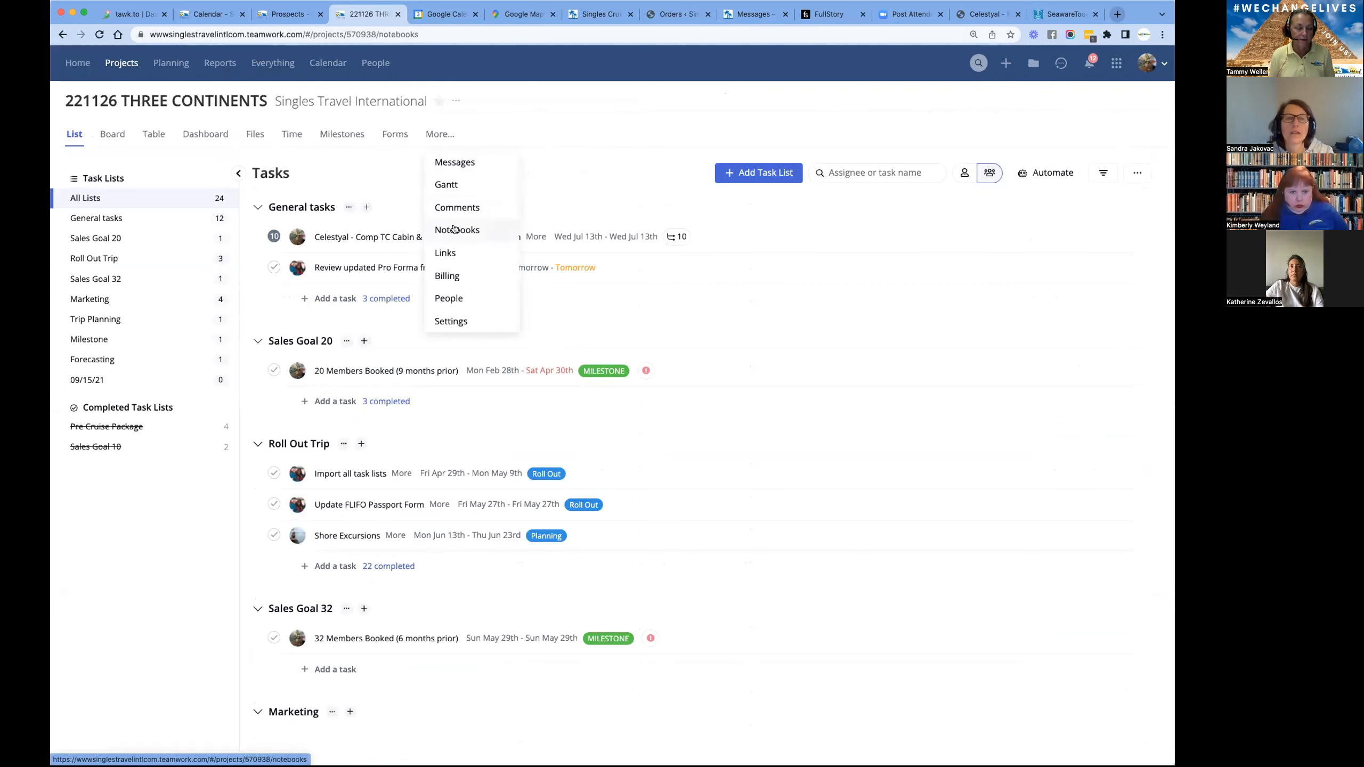
{"action": "left_click", "coordinate": [380, 251]}
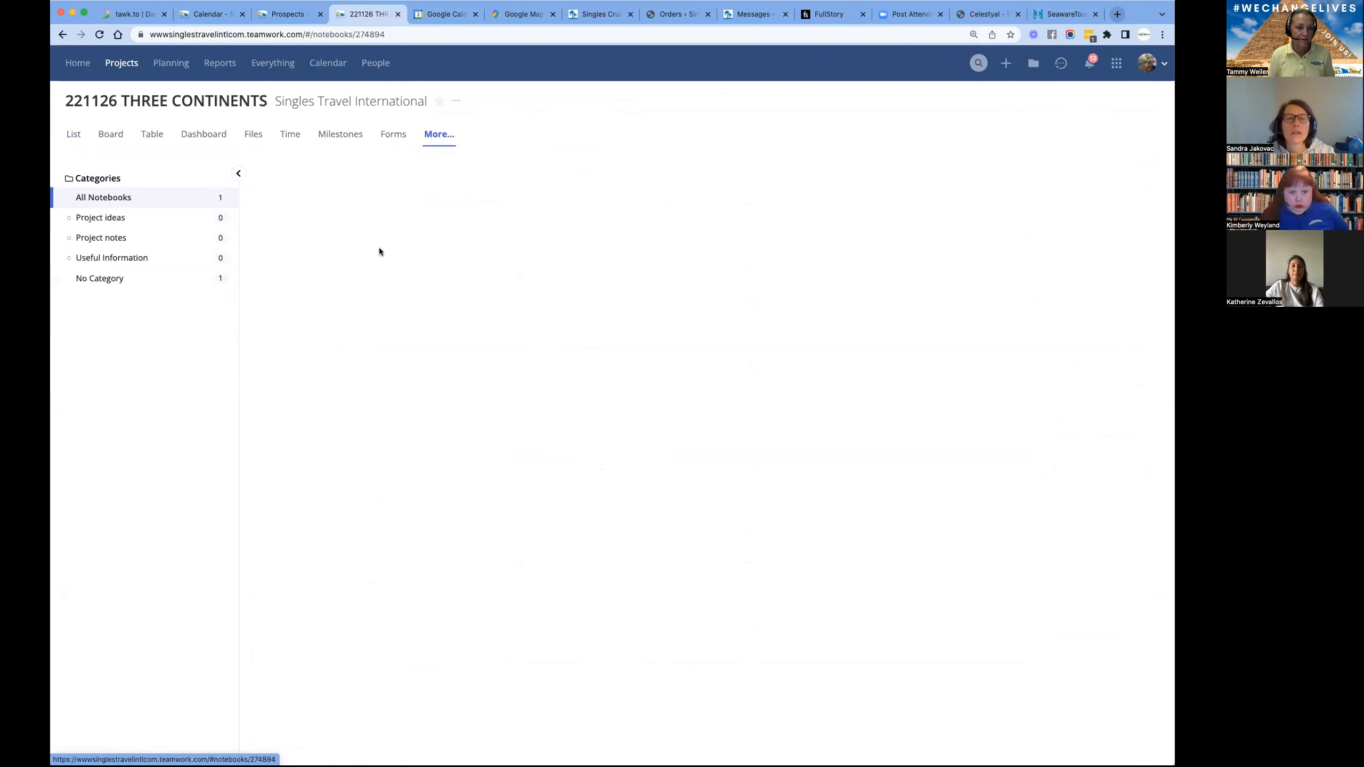
{"action": "double_click", "coordinate": [331, 589]}
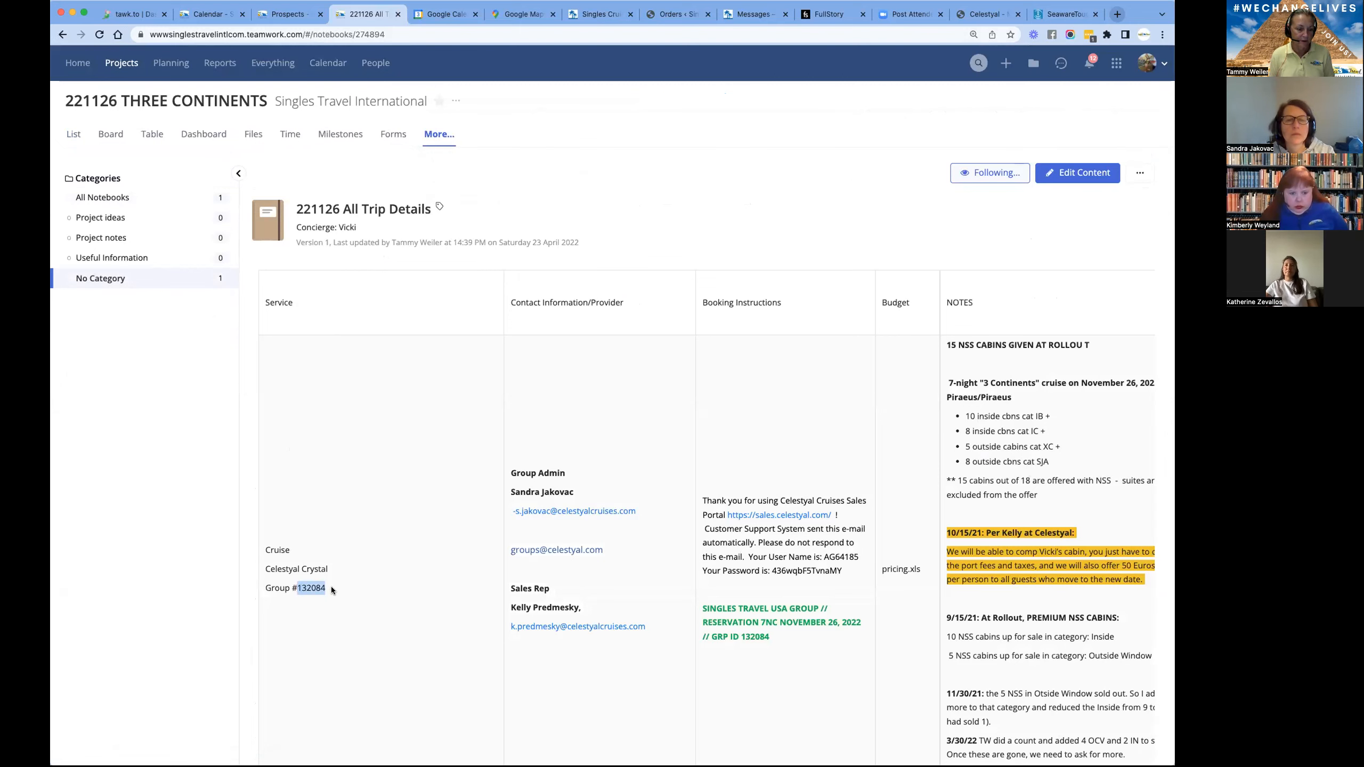
{"action": "right_click", "coordinate": [331, 589]}
{"action": "left_click", "coordinate": [344, 616]}
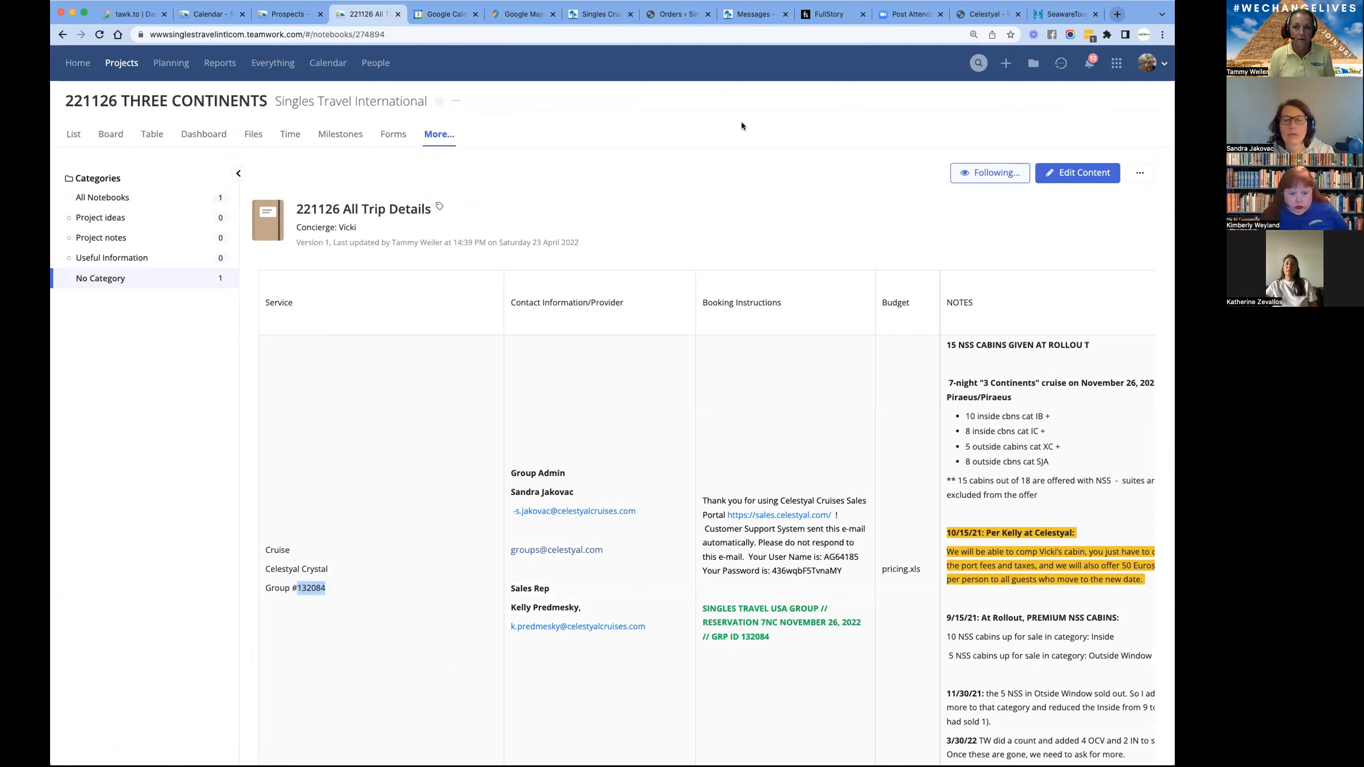
- Switch to the Celestyal portal, replace the Alt Group ID with 132084 and run the group search
{"action": "left_click", "coordinate": [1052, 16]}
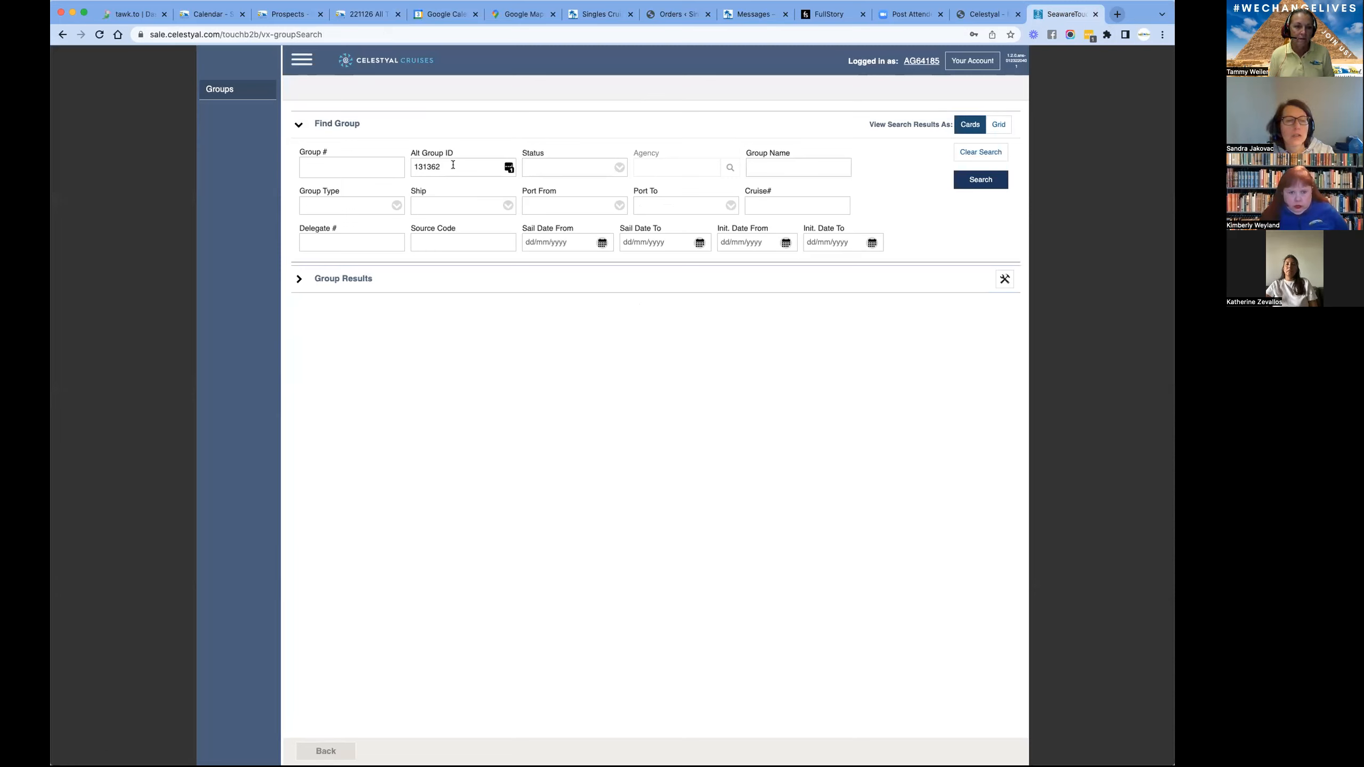
{"action": "left_click_drag", "start_coordinate": [453, 162], "coordinate": [405, 165]}
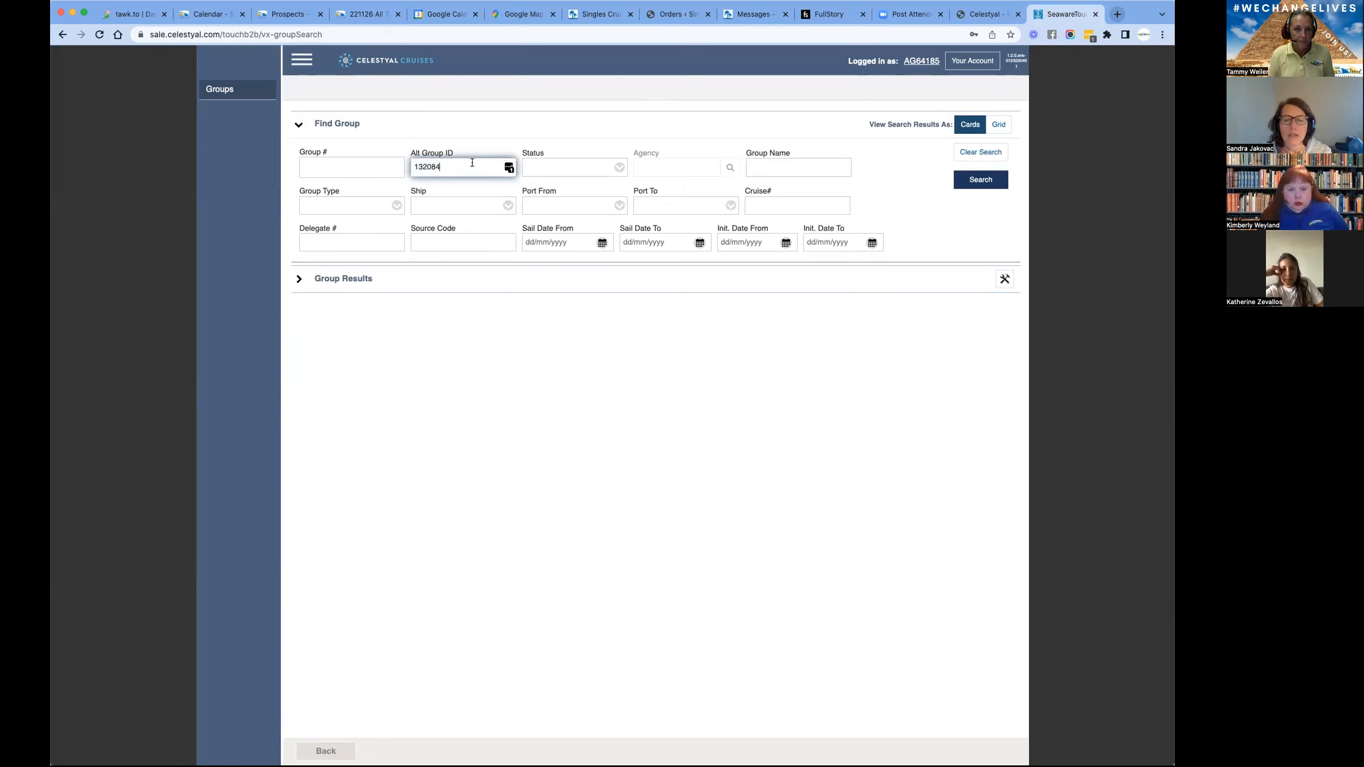
{"action": "key", "text": "Tab"}
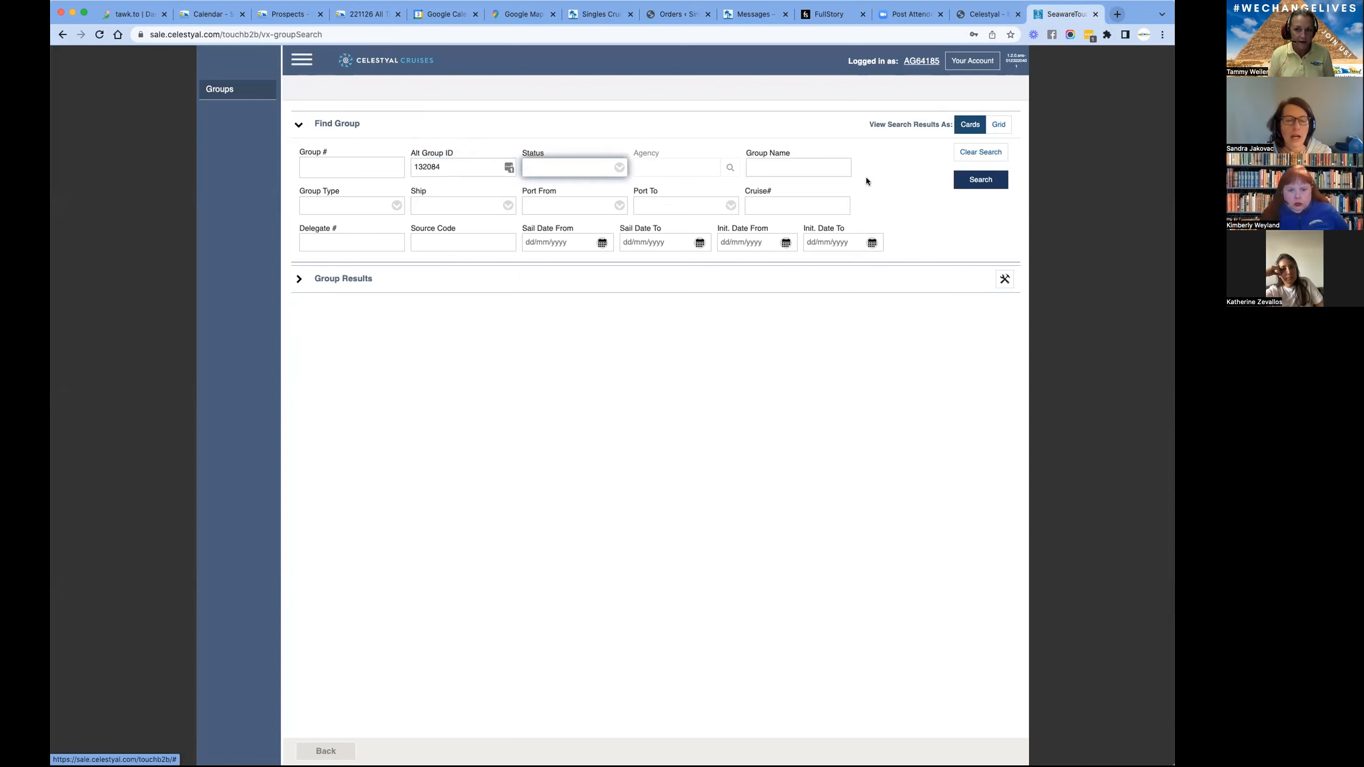
{"action": "left_click", "coordinate": [977, 189]}
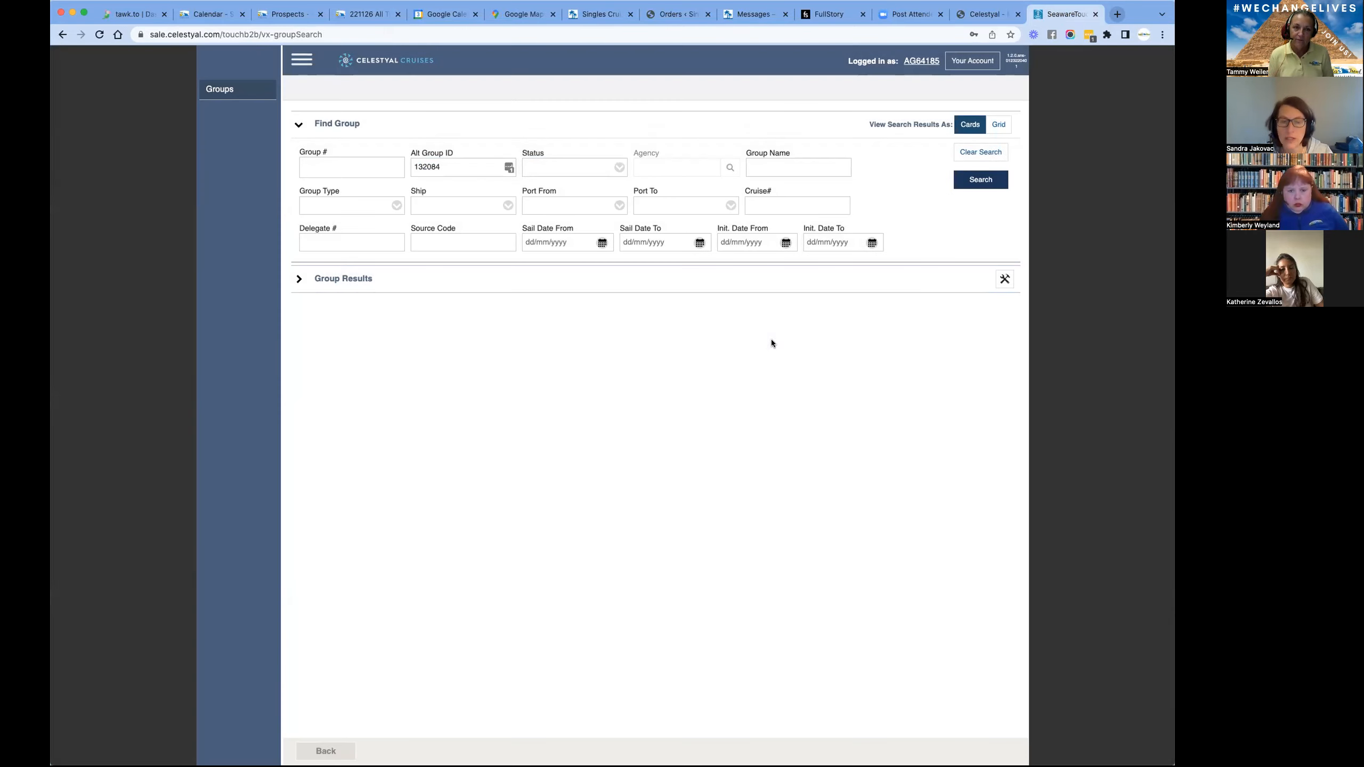
- Switch to Teamwork and open the 221126 All Trip Details notebook for editing
{"action": "left_click", "coordinate": [350, 18]}
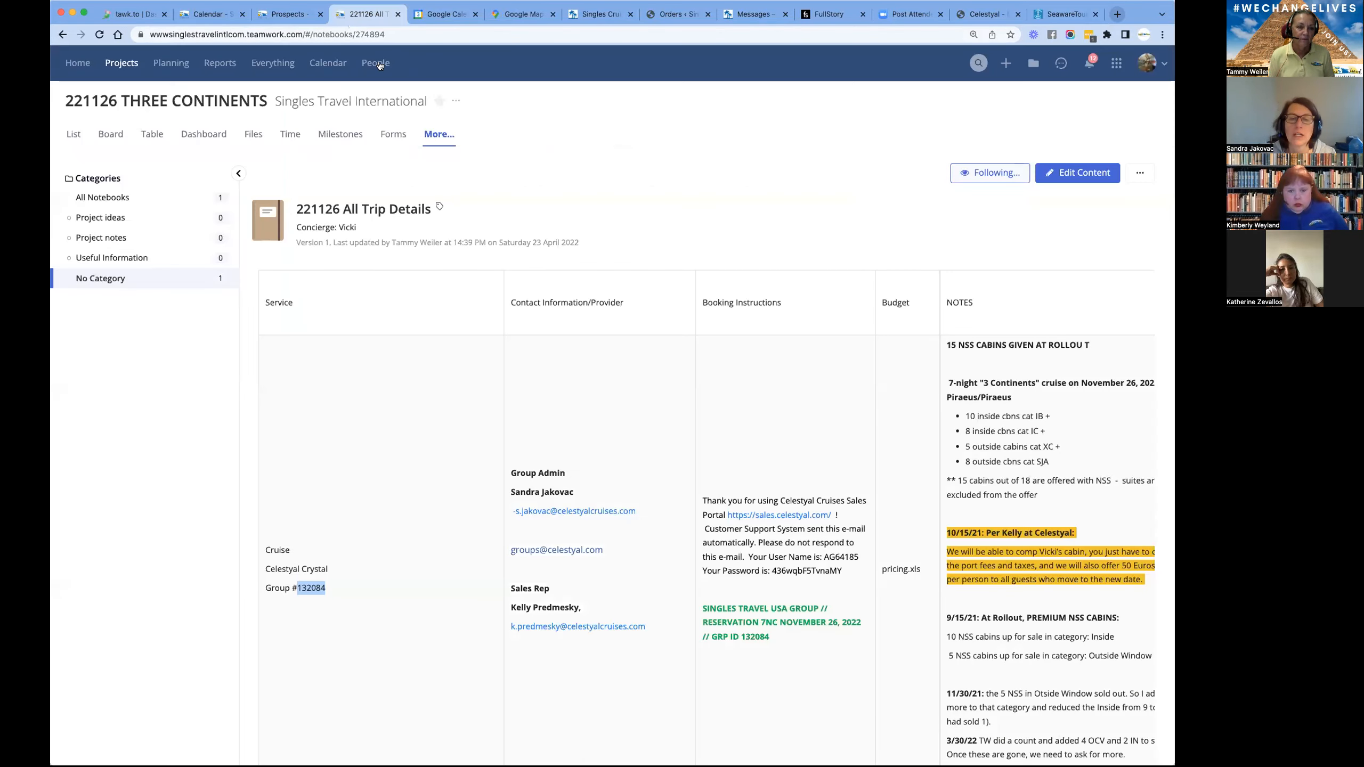
{"action": "left_click", "coordinate": [1095, 175]}
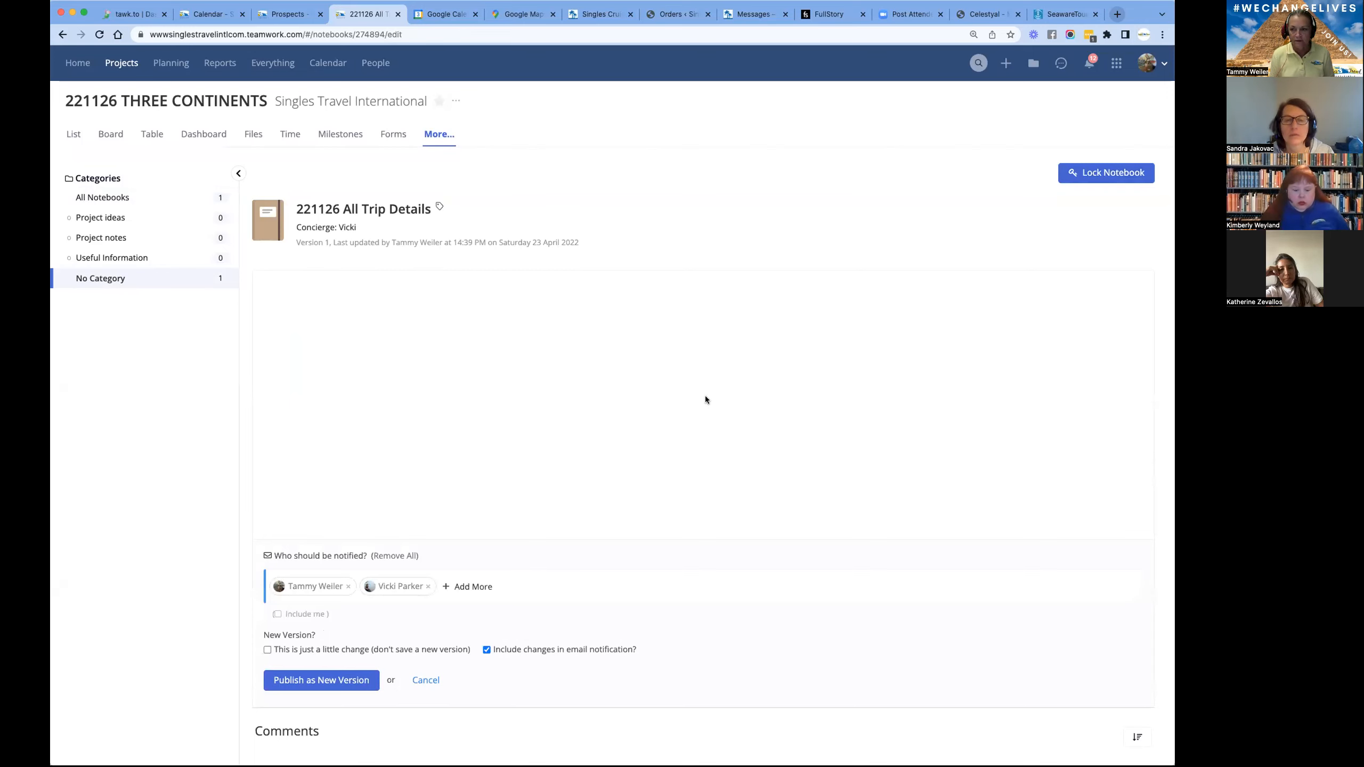
{"action": "scroll", "coordinate": [499, 484], "scroll_direction": "down", "scroll_amount": 2}
{"action": "scroll", "coordinate": [499, 484], "scroll_direction": "up", "scroll_amount": 2}
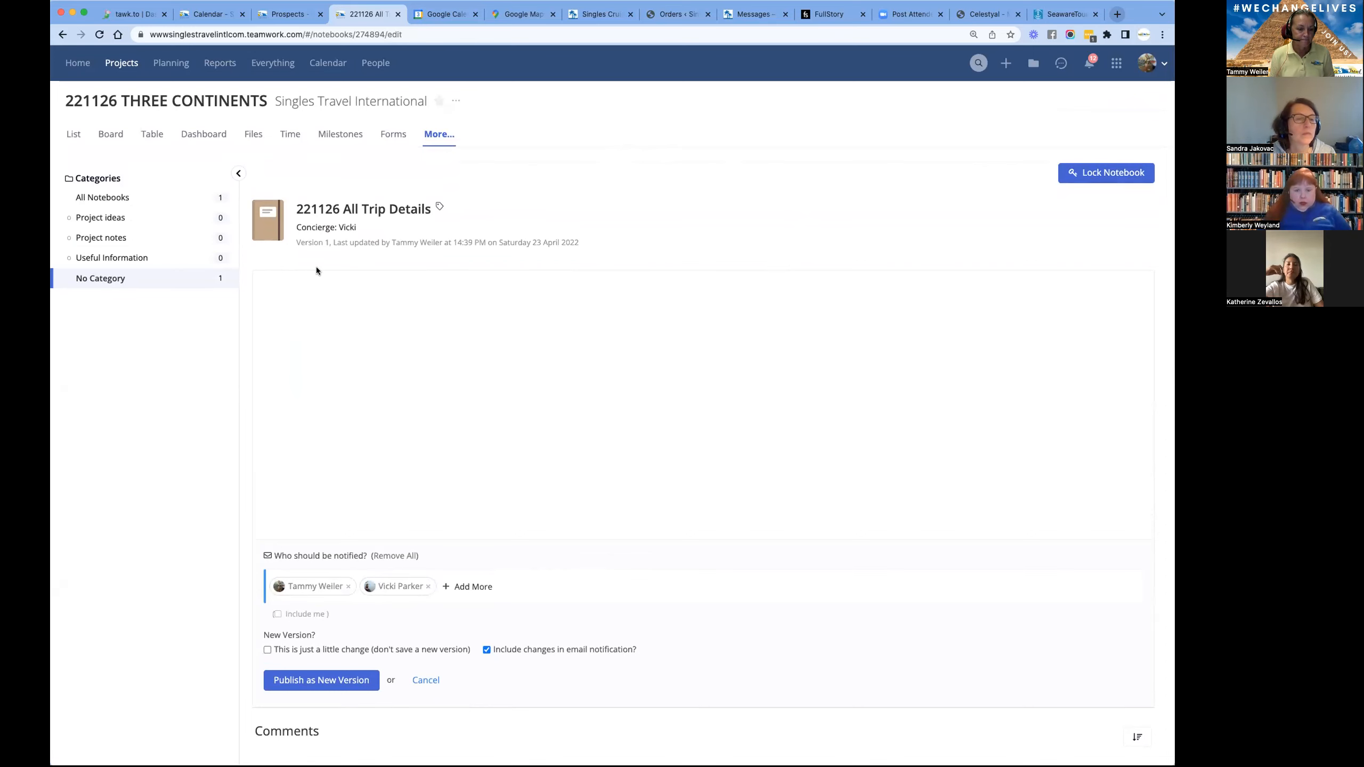
{"action": "left_click", "coordinate": [425, 680]}
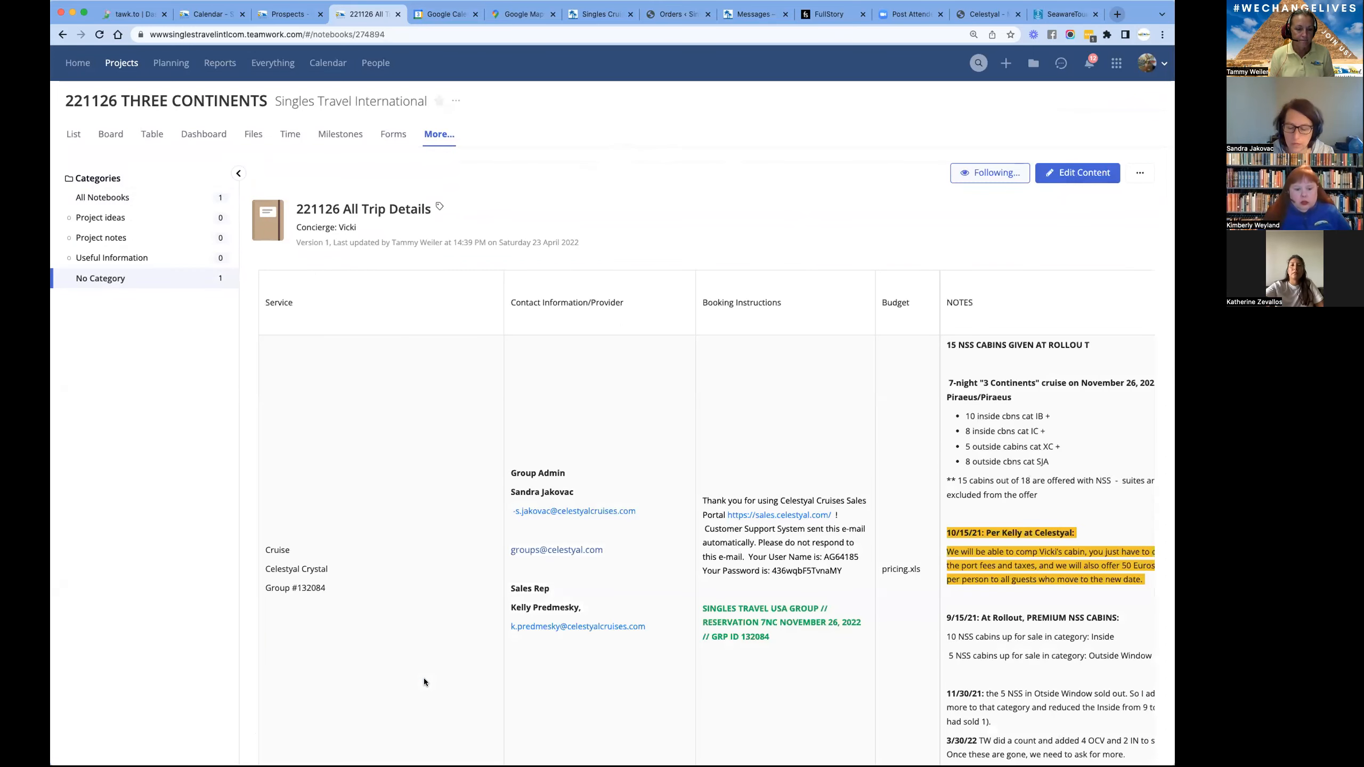
{"action": "scroll", "coordinate": [401, 527], "scroll_direction": "down", "scroll_amount": 1}
{"action": "scroll", "coordinate": [401, 526], "scroll_direction": "down", "scroll_amount": 1}
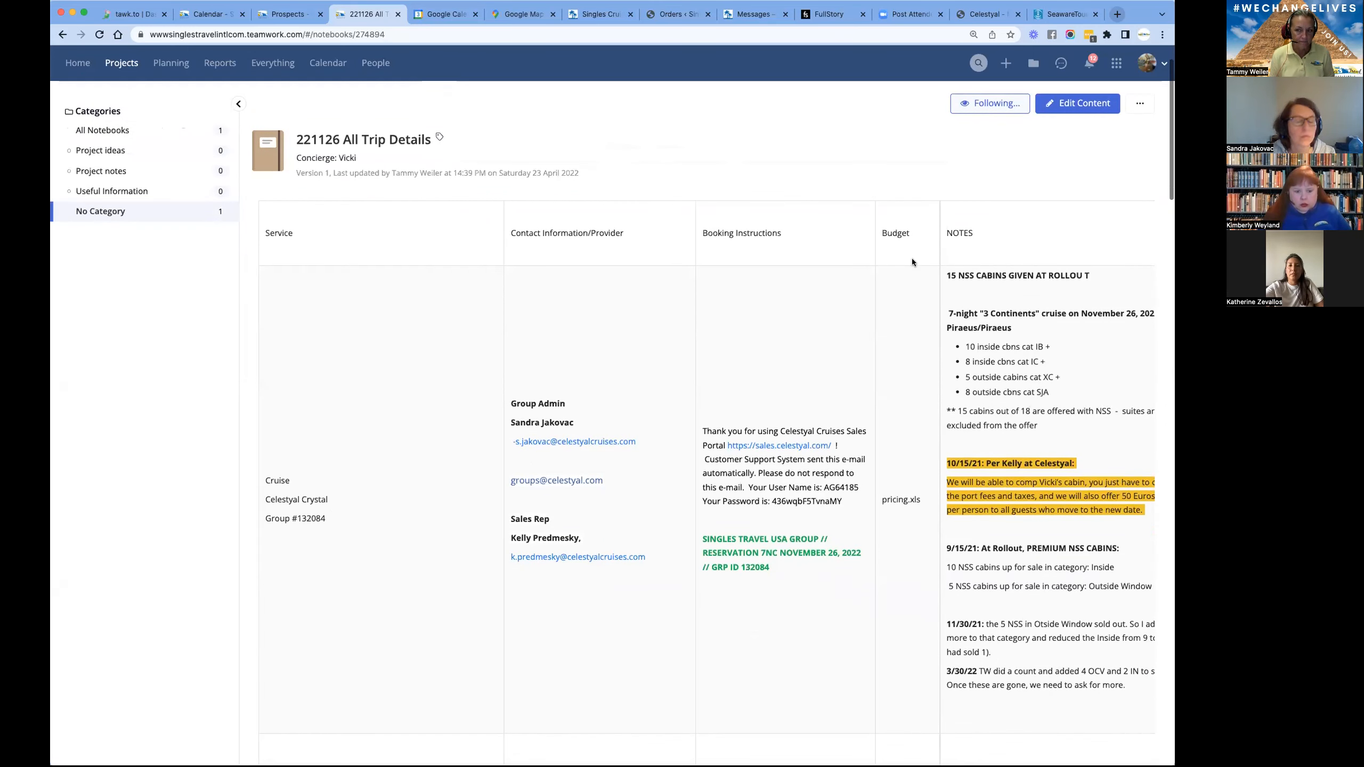
{"action": "left_click", "coordinate": [1091, 107]}
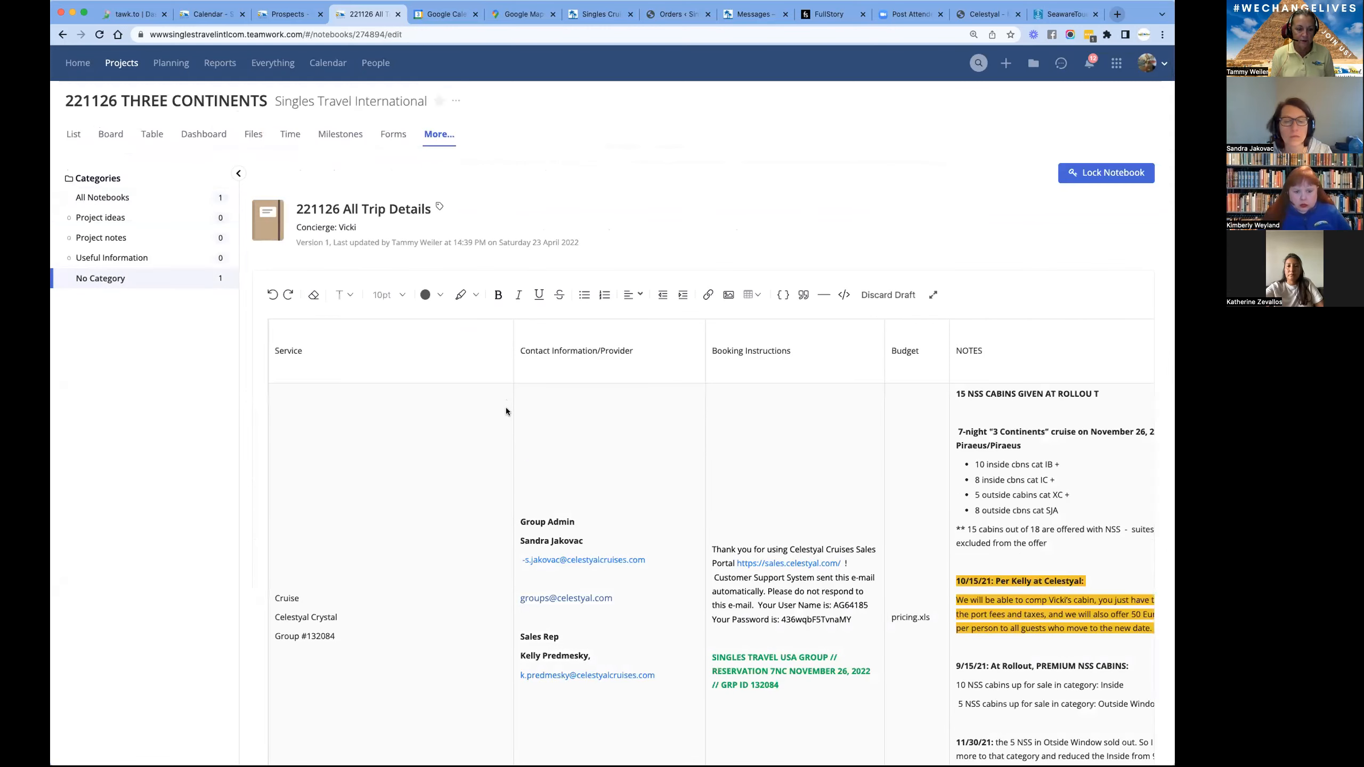
- In the Celestyal Crystal cruise cell, enter NEW 17420 as the group number and put (OLD 132084) on a separate line below it
{"action": "scroll", "coordinate": [469, 457], "scroll_direction": "down", "scroll_amount": 2}
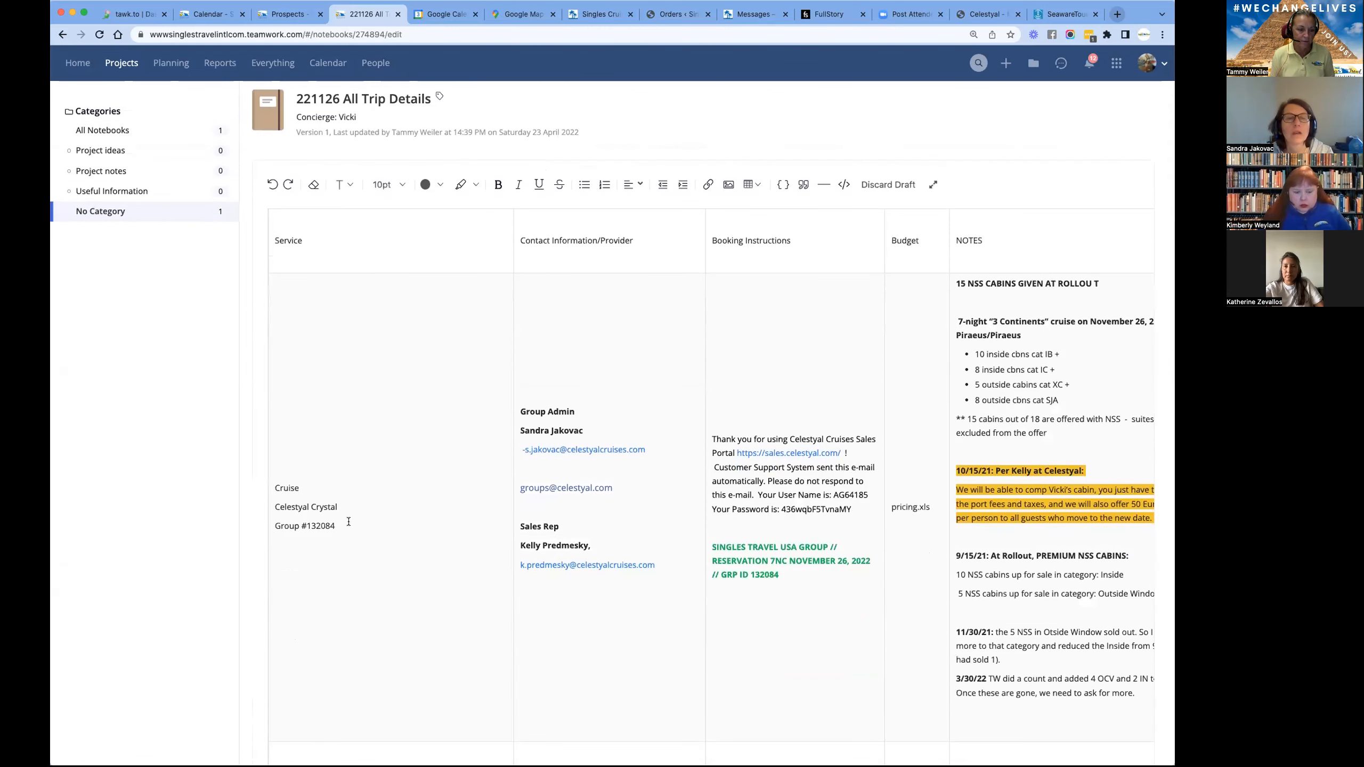
{"action": "left_click", "coordinate": [367, 523]}
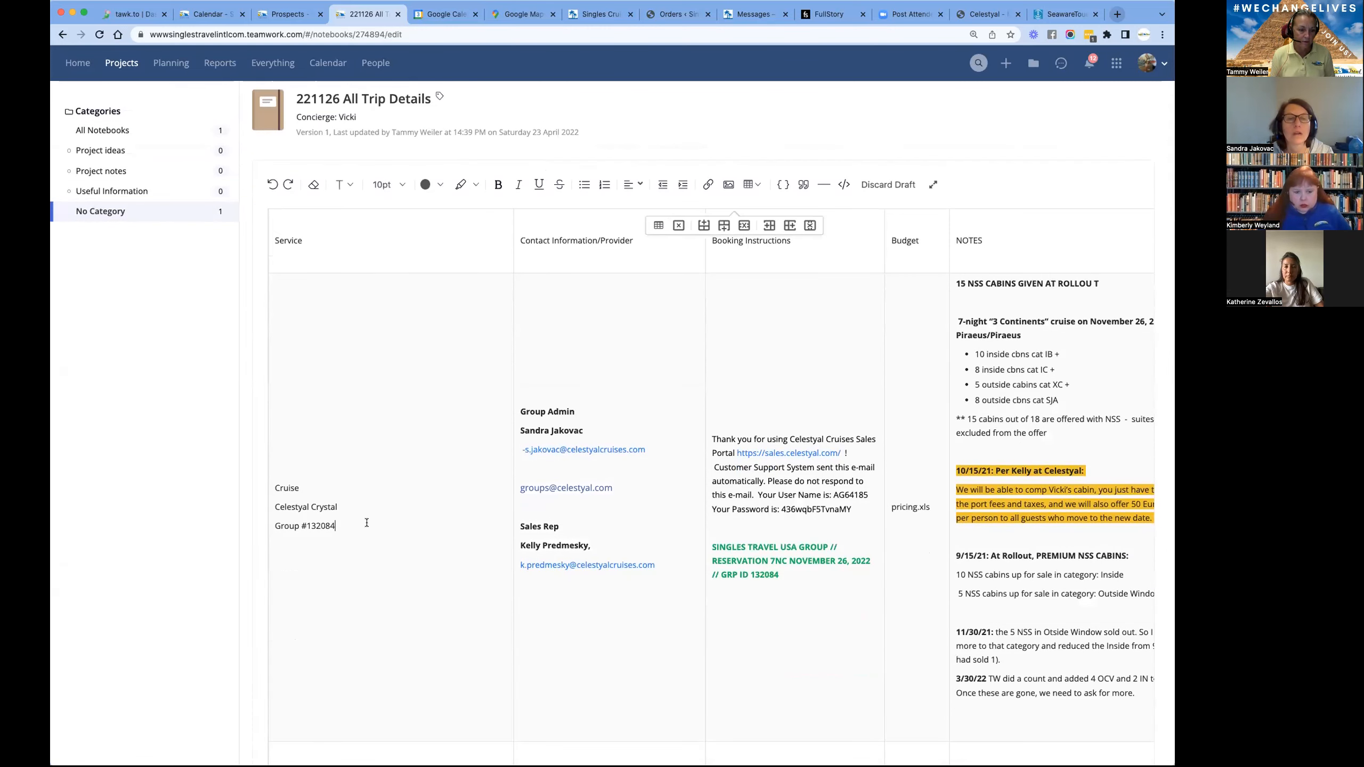
{"action": "left_click", "coordinate": [305, 522]}
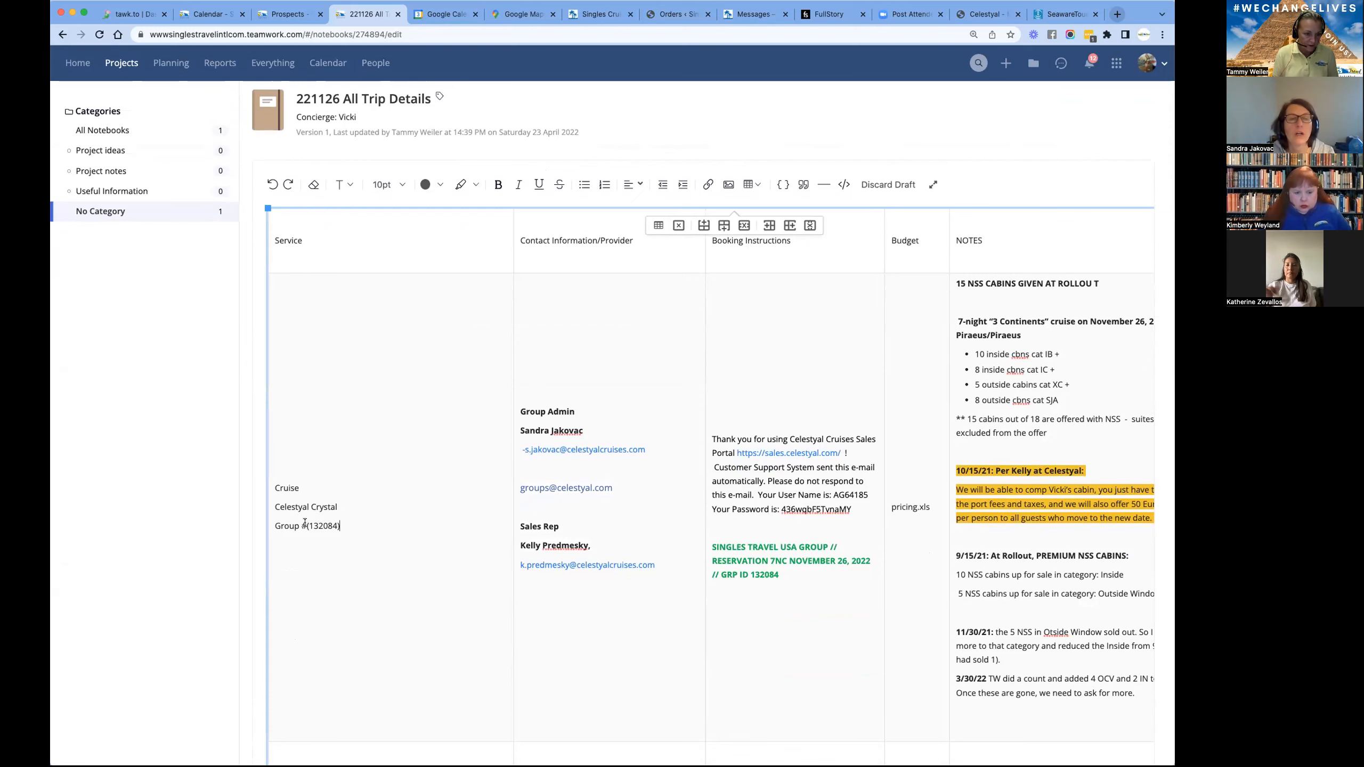
{"action": "key", "text": "Return"}
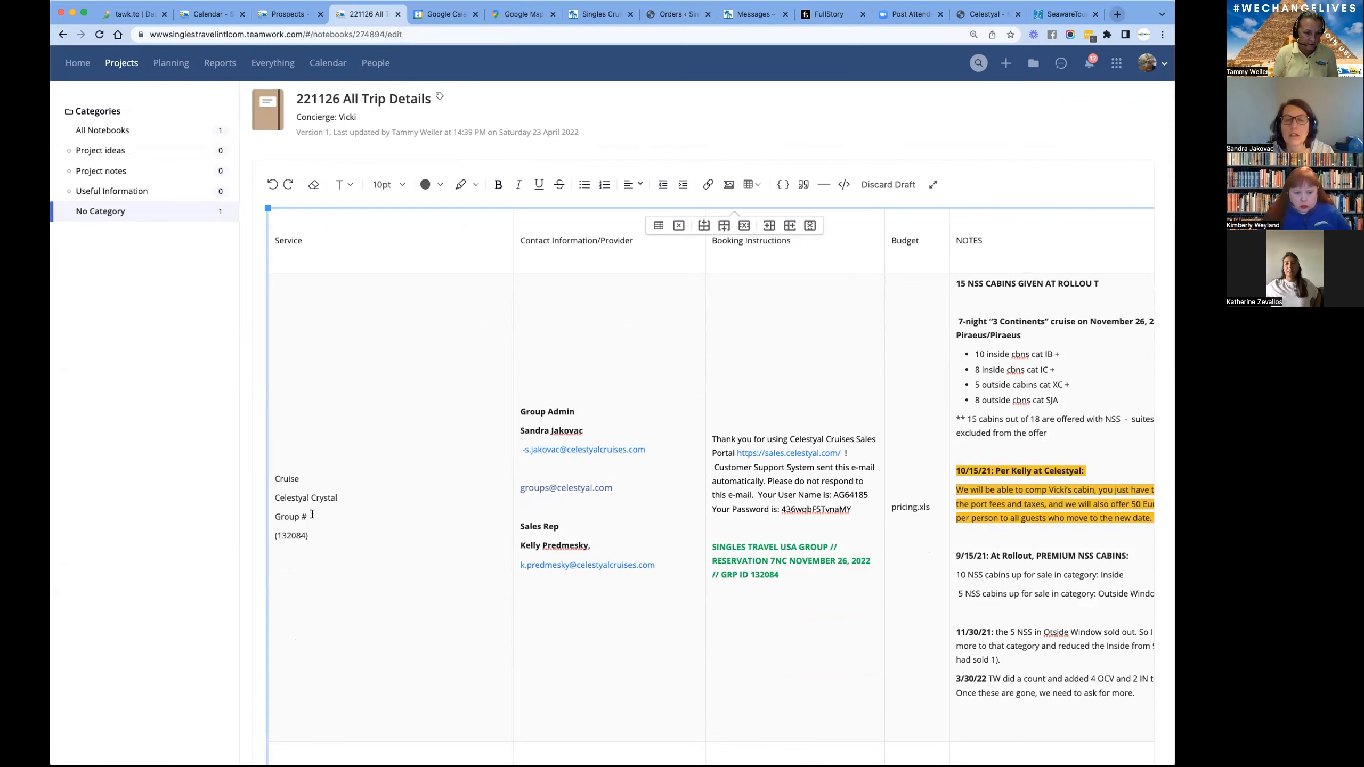
{"action": "type", "text": "W 17420"}
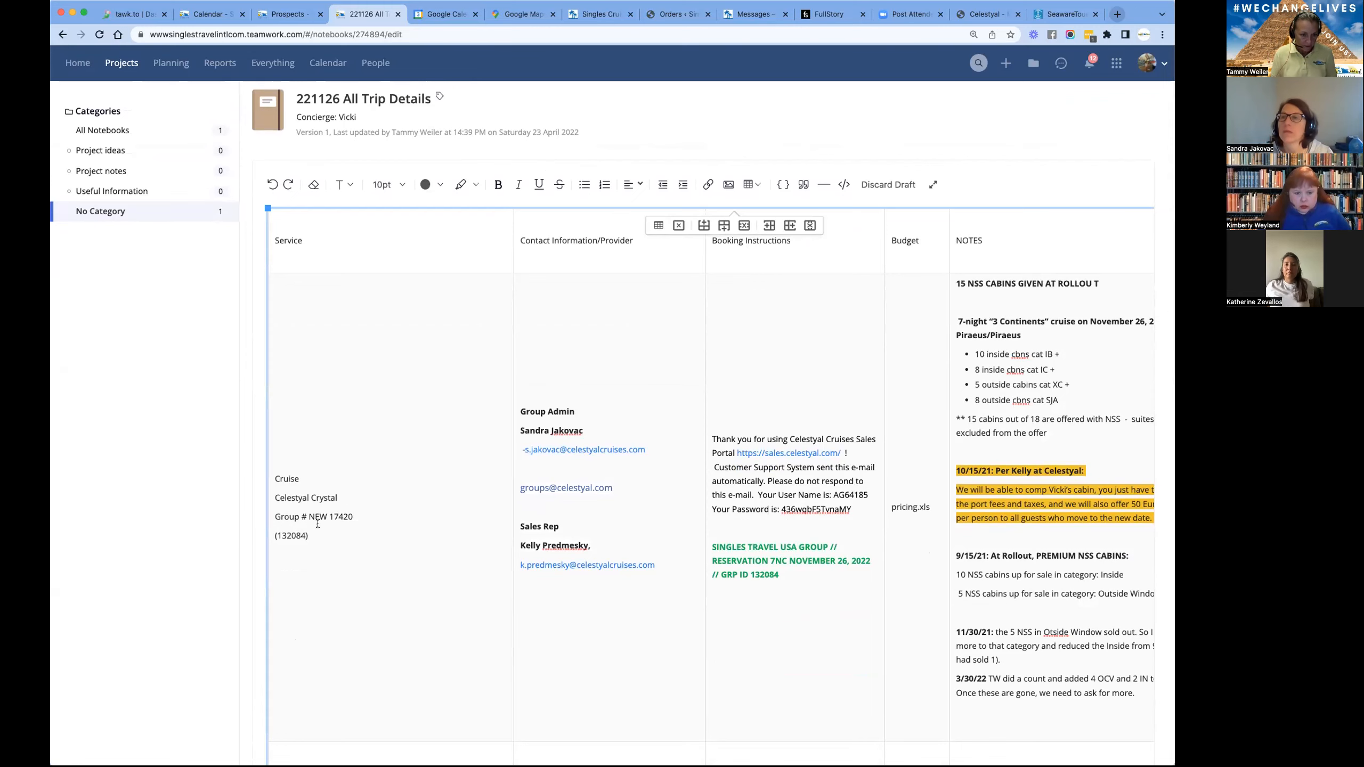
{"action": "scroll", "coordinate": [481, 639], "scroll_direction": "down", "scroll_amount": 15}
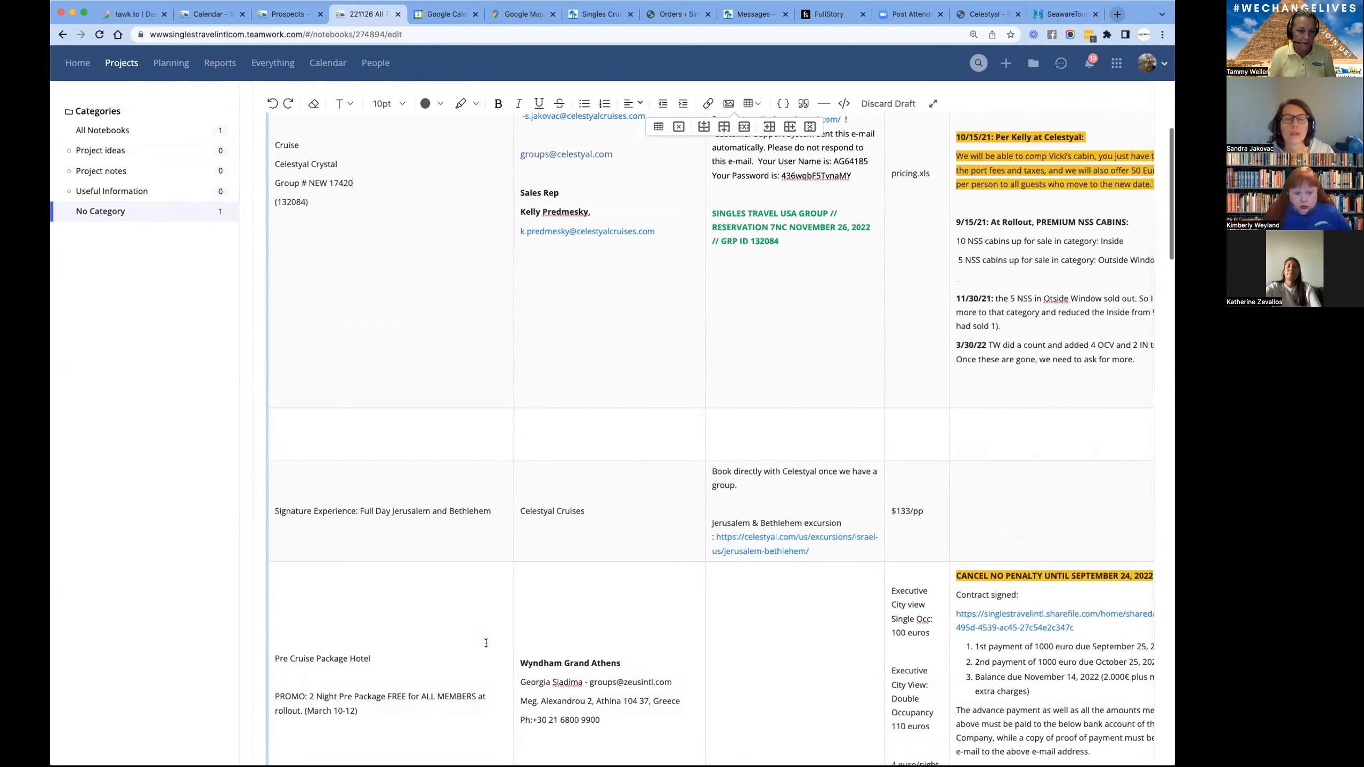
{"action": "scroll", "coordinate": [481, 643], "scroll_direction": "down", "scroll_amount": 3}
{"action": "scroll", "coordinate": [278, 399], "scroll_direction": "up", "scroll_amount": 18}
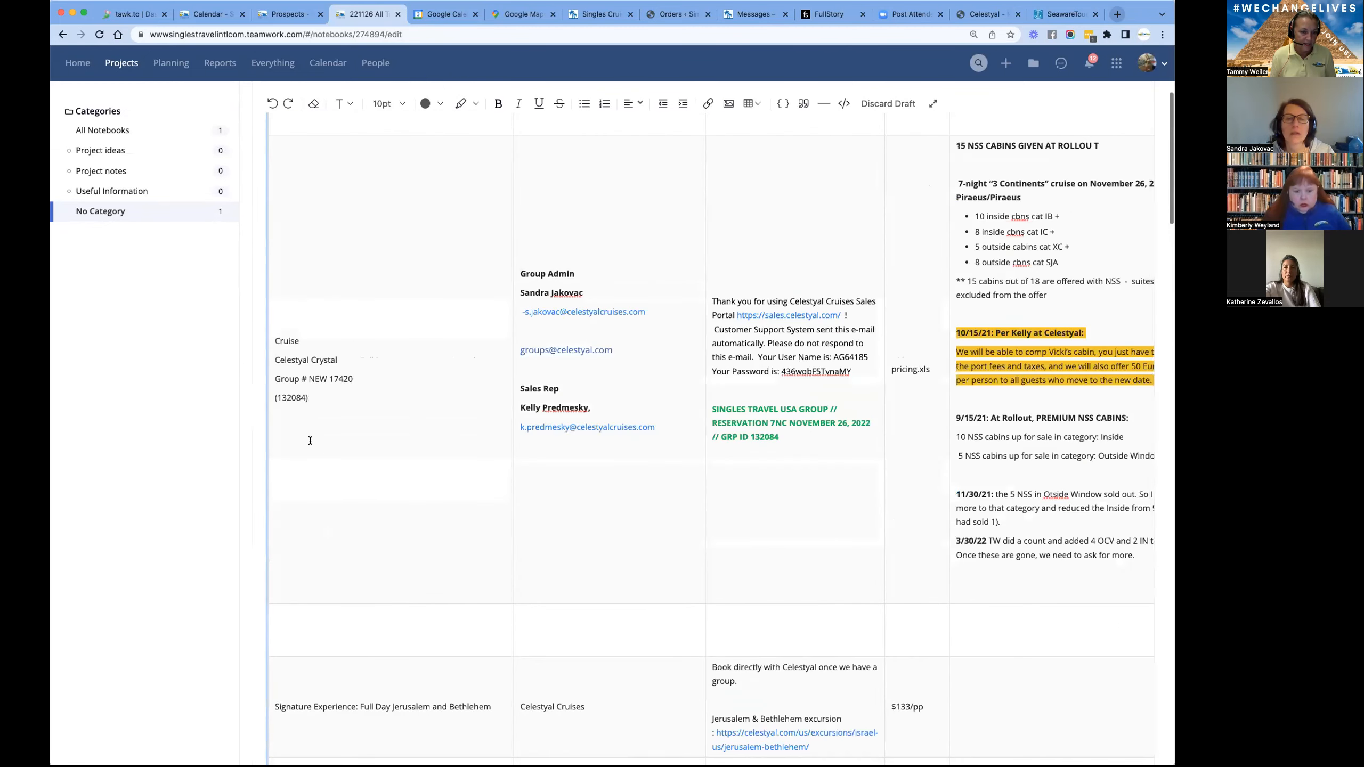
{"action": "type", "text": "OLD"}
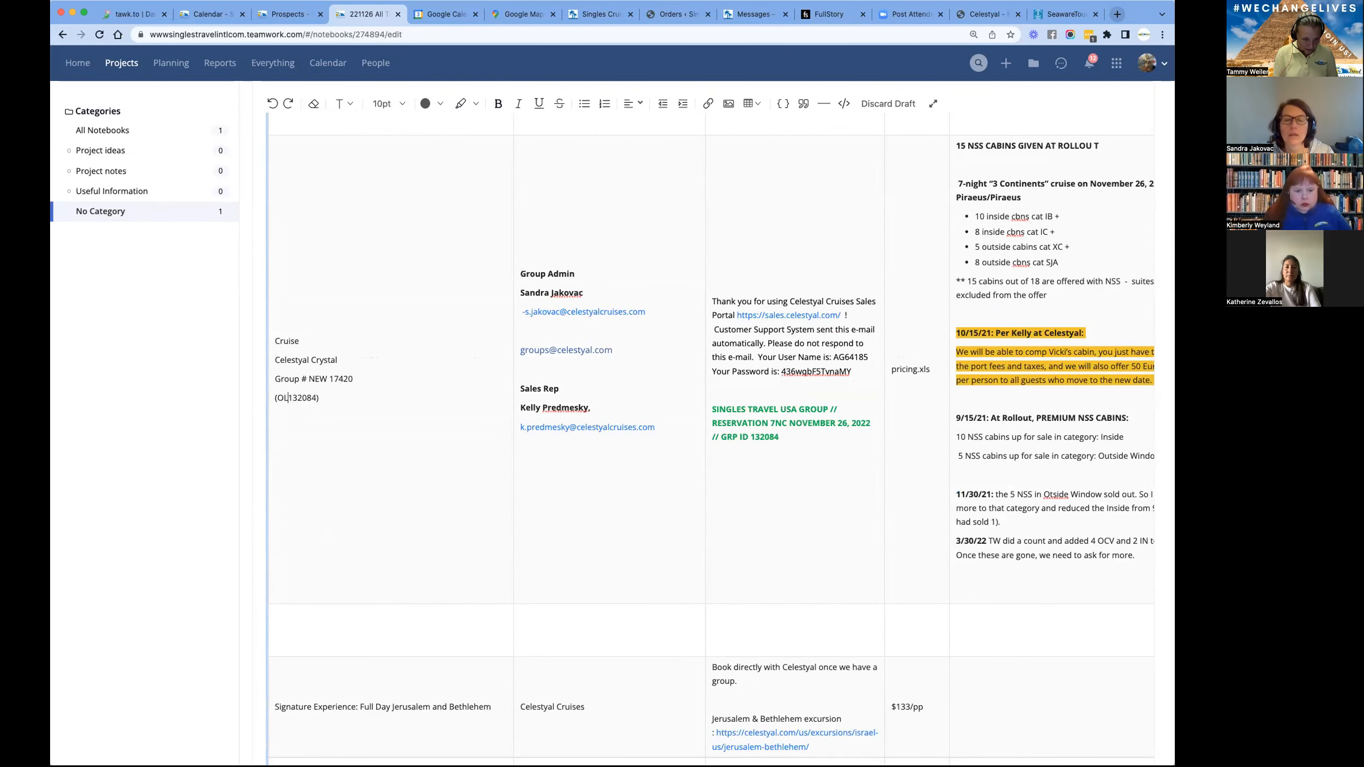
- Mark the notebook edit as just a little change and update the published version
{"action": "scroll", "coordinate": [457, 509], "scroll_direction": "down", "scroll_amount": 1}
{"action": "scroll", "coordinate": [655, 419], "scroll_direction": "down", "scroll_amount": 20}
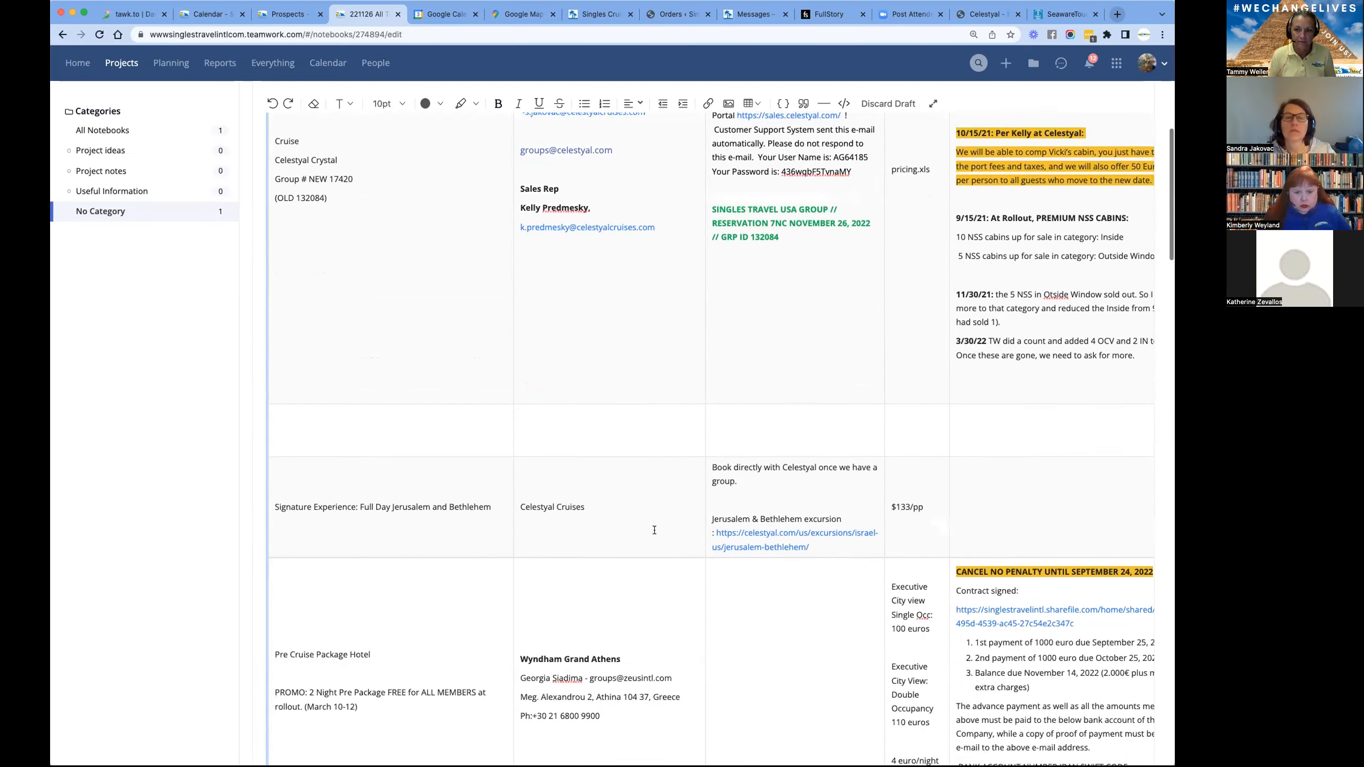
{"action": "scroll", "coordinate": [655, 530], "scroll_direction": "down", "scroll_amount": 20}
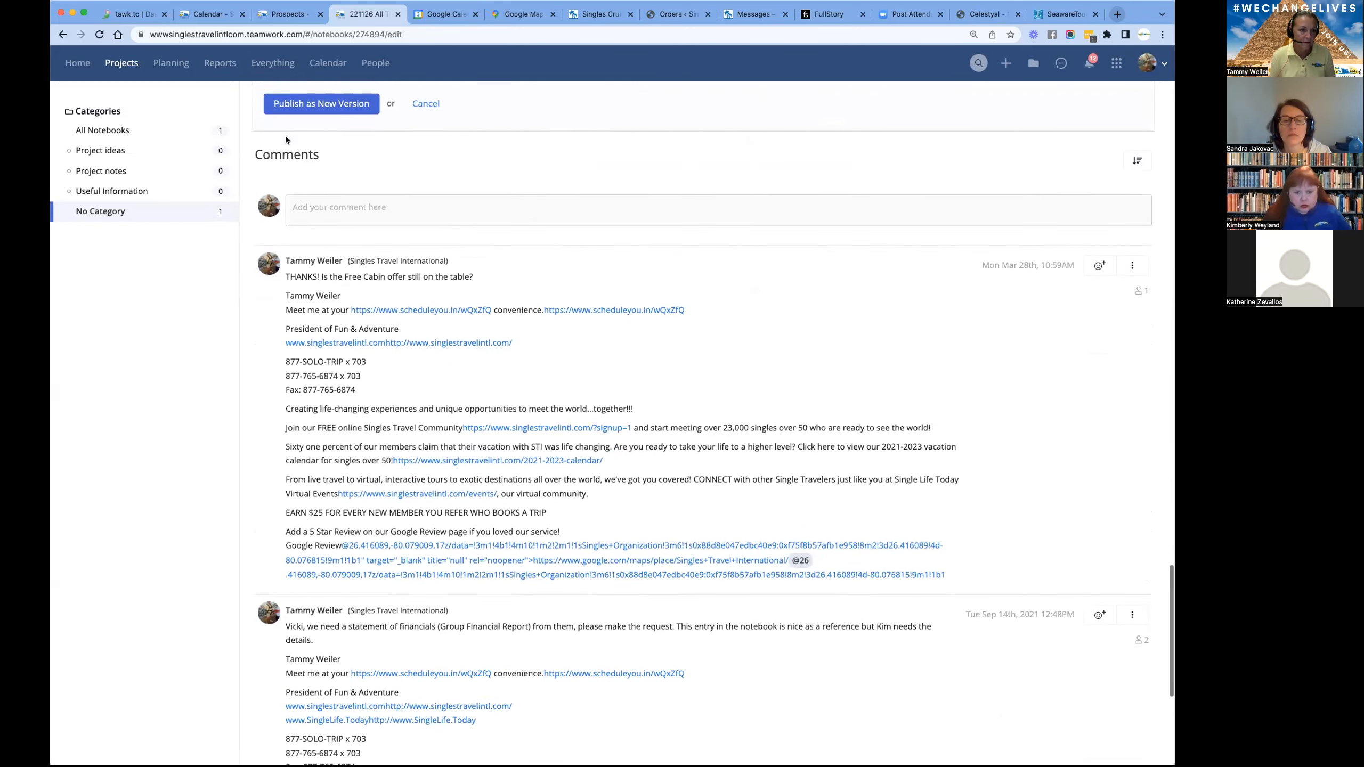
{"action": "scroll", "coordinate": [286, 136], "scroll_direction": "up", "scroll_amount": 3}
{"action": "left_click", "coordinate": [322, 192]}
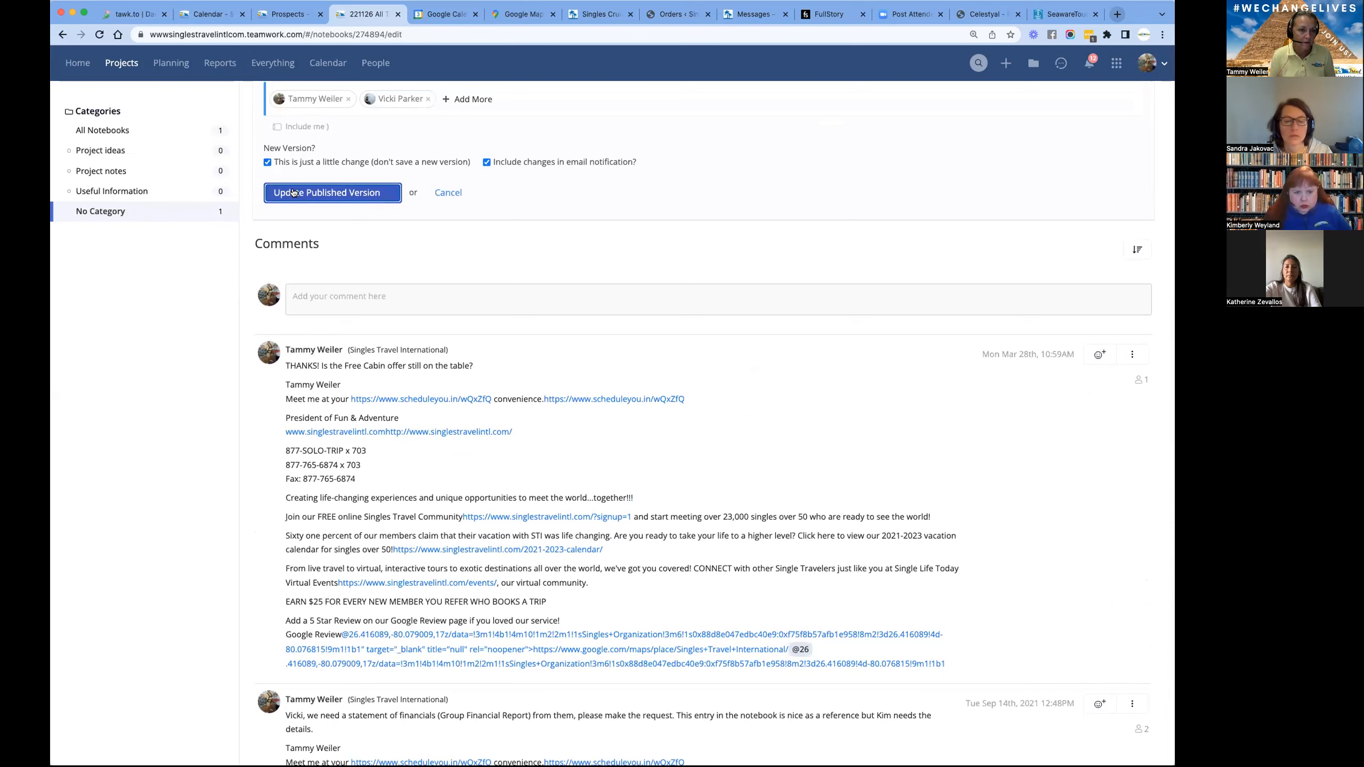
- Return to the Celestyal portal, clear the Alt Group ID and search for Group # 18244
{"action": "left_click", "coordinate": [1066, 14]}
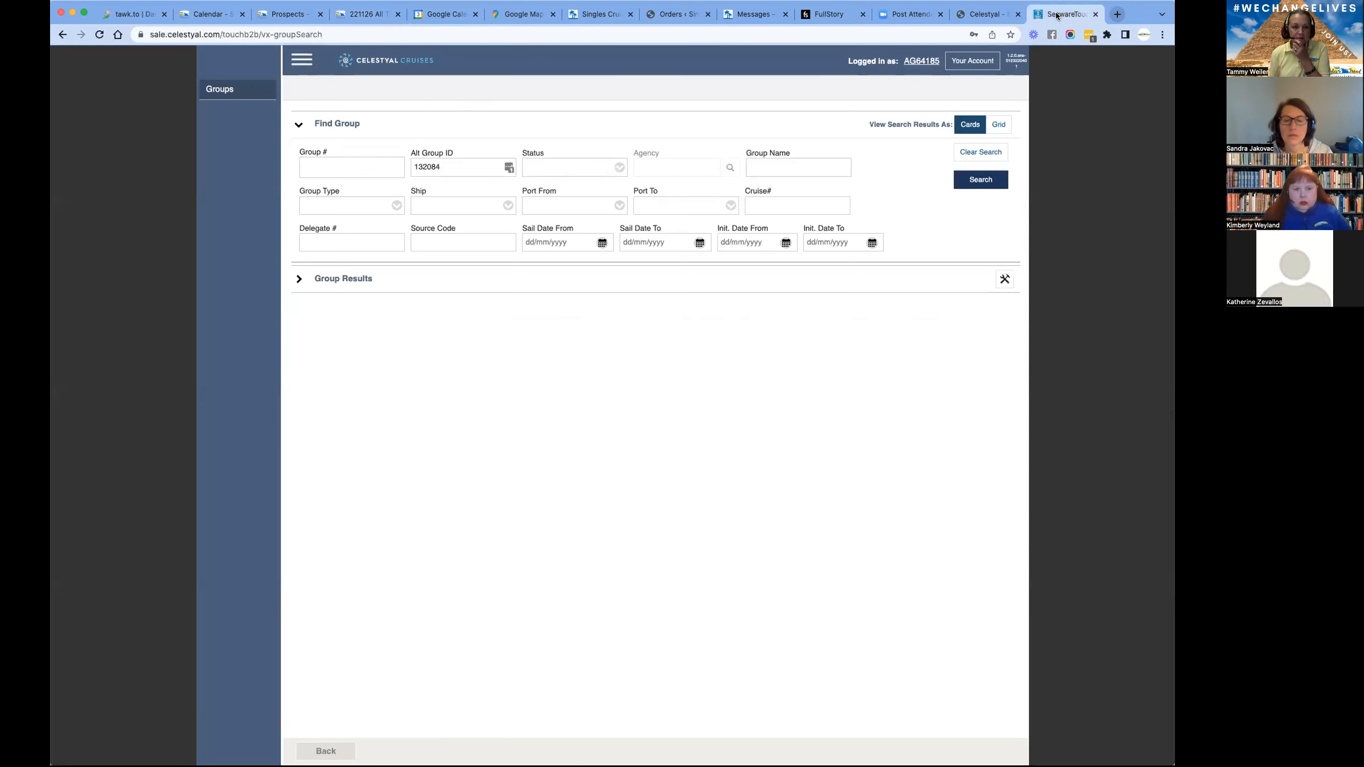
{"action": "left_click", "coordinate": [462, 165]}
{"action": "double_click", "coordinate": [462, 165]}
{"action": "key", "text": "BackSpace"}
{"action": "left_click", "coordinate": [361, 170]}
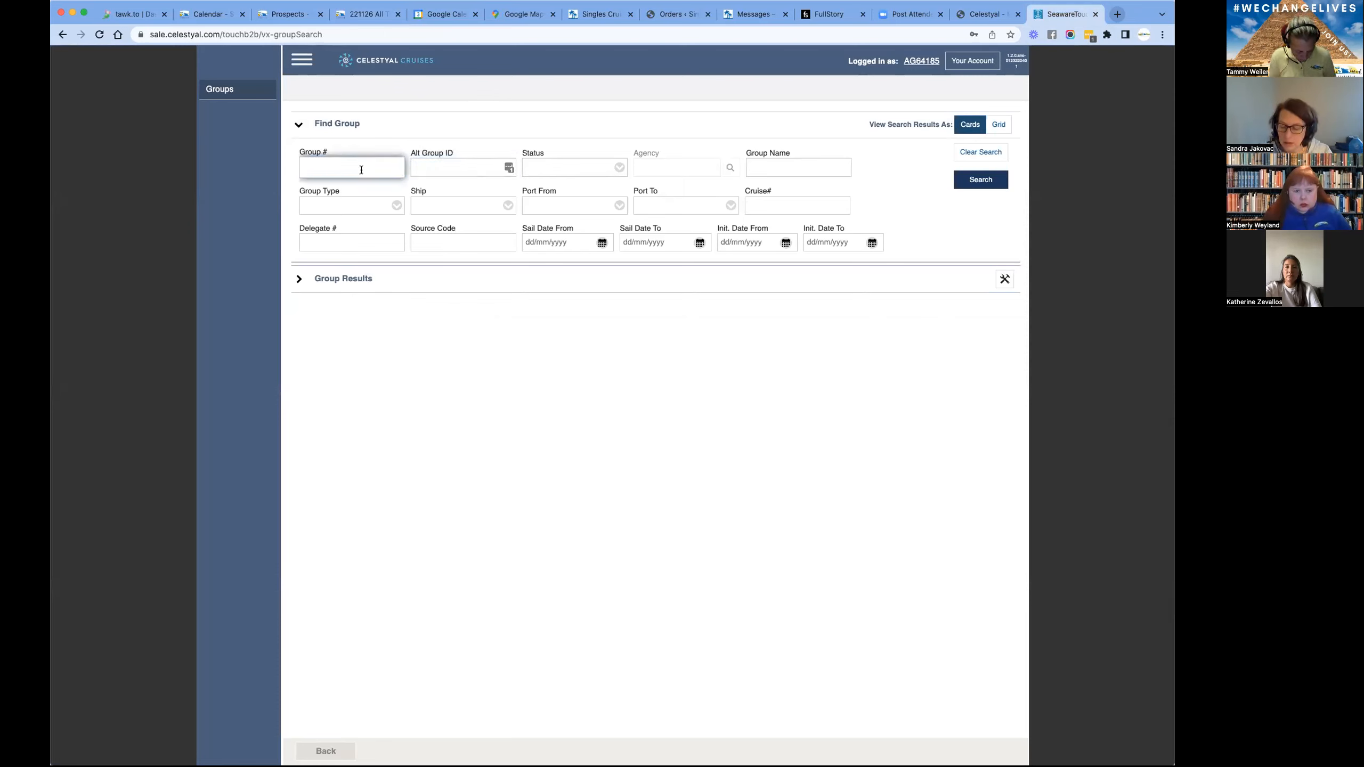
{"action": "type", "text": "18244"}
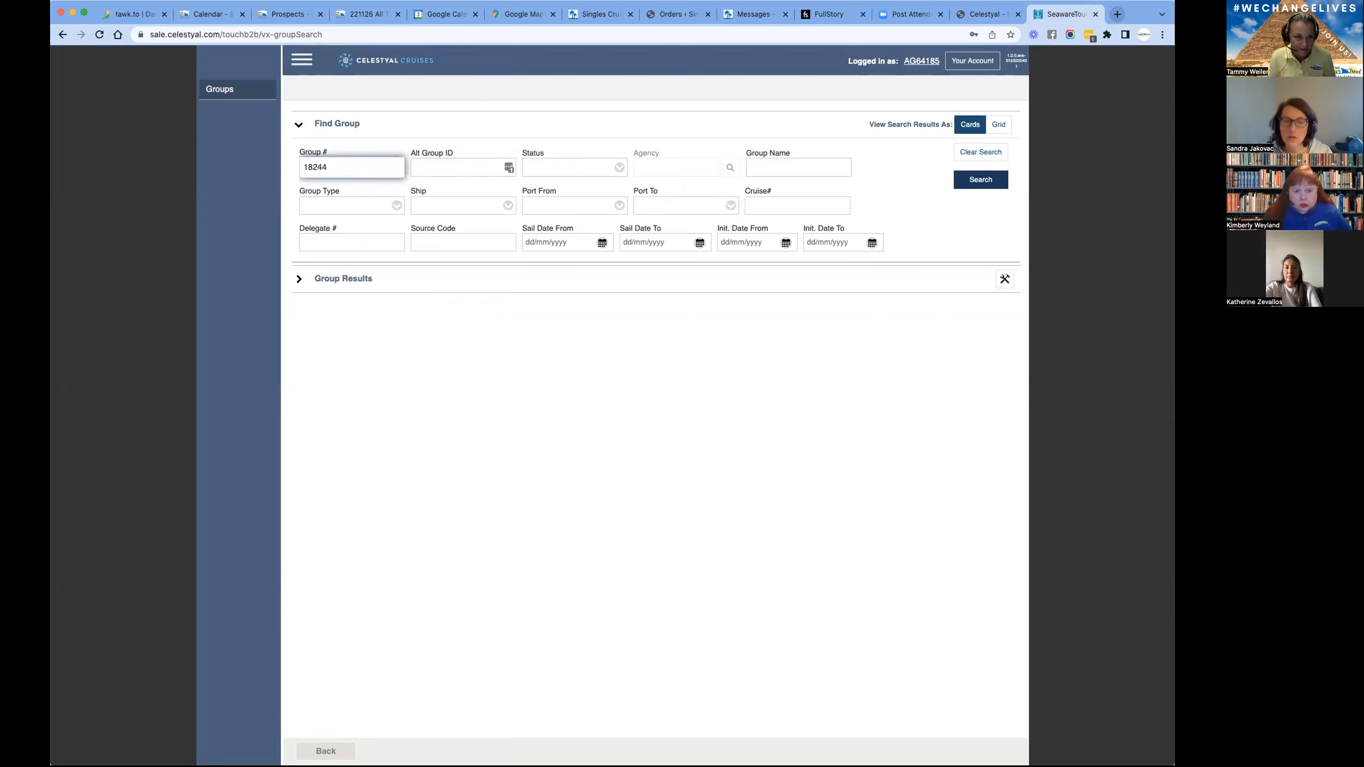
{"action": "left_click", "coordinate": [977, 178]}
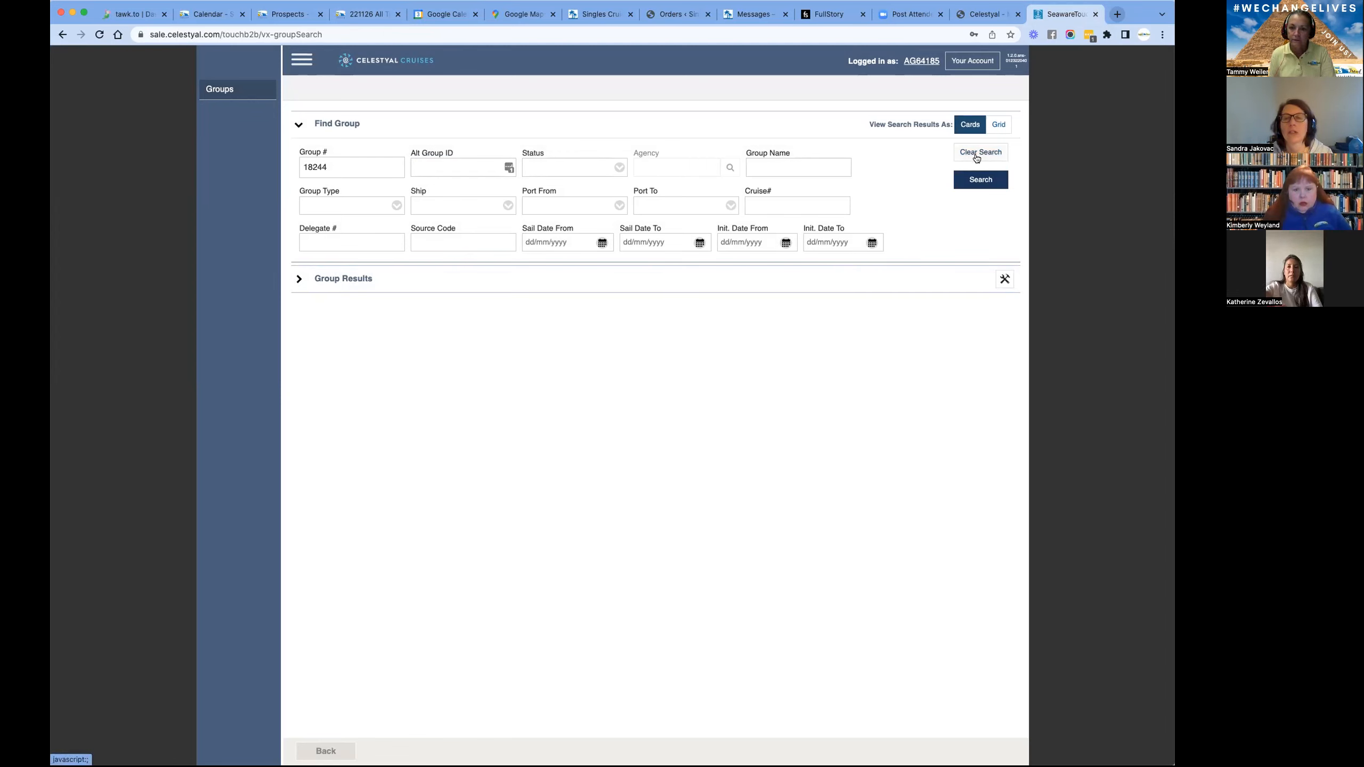
- Search for Group # 17420 instead and expand the Group Results section
{"action": "left_click", "coordinate": [347, 168]}
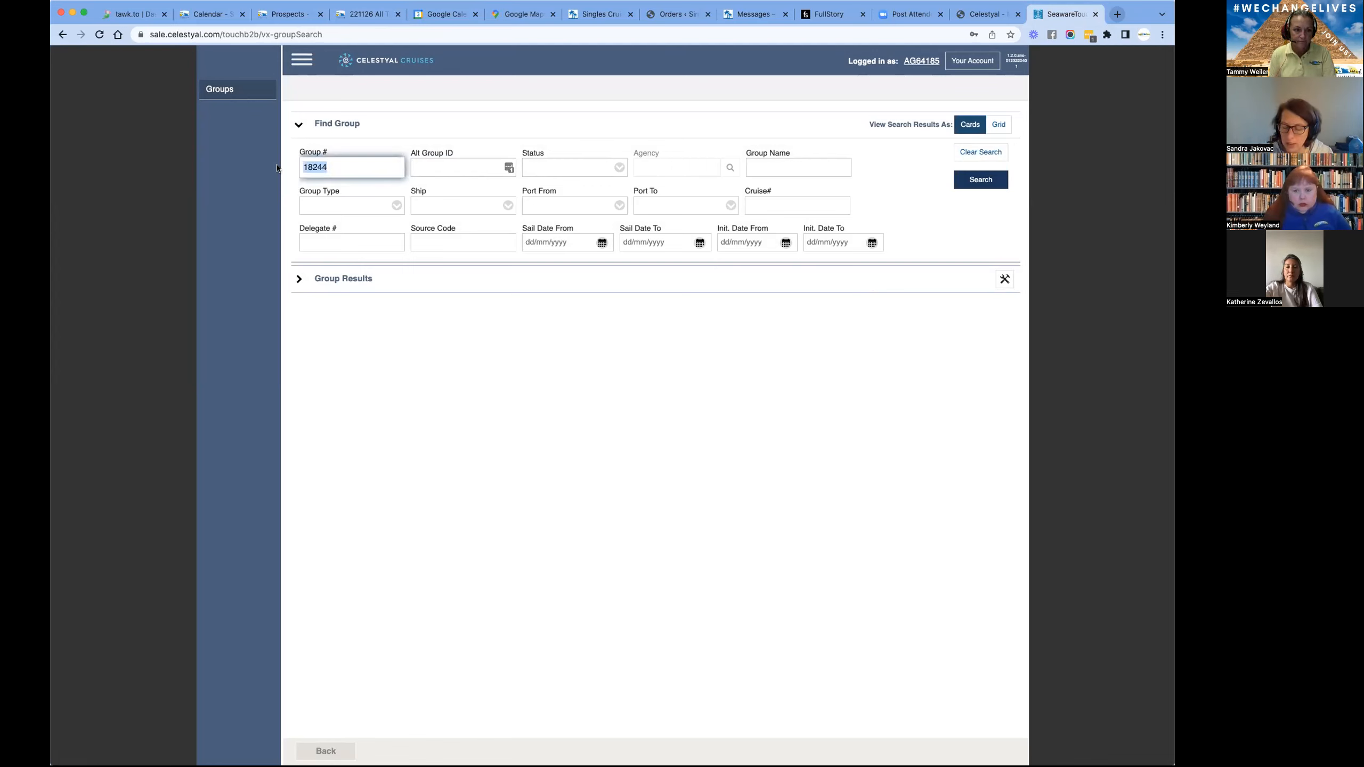
{"action": "type", "text": "1"}
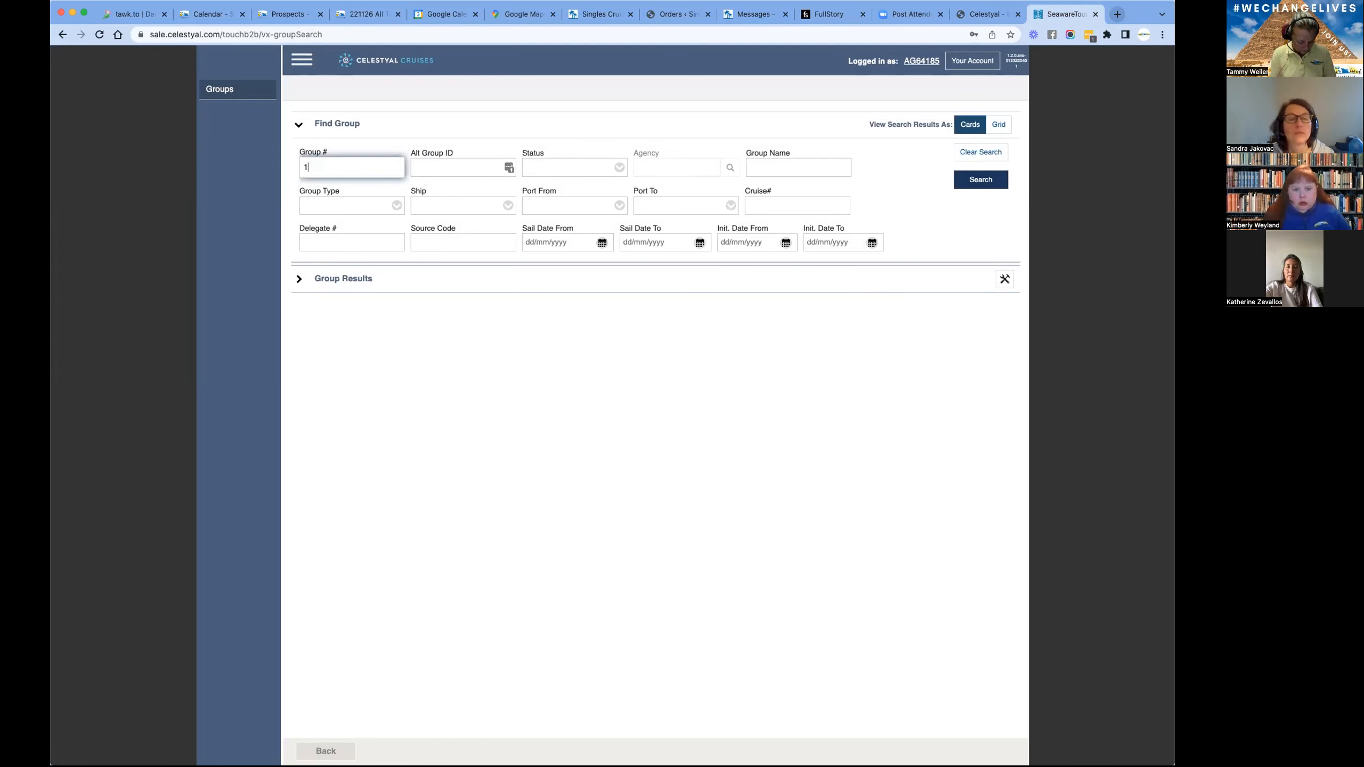
{"action": "type", "text": "7420"}
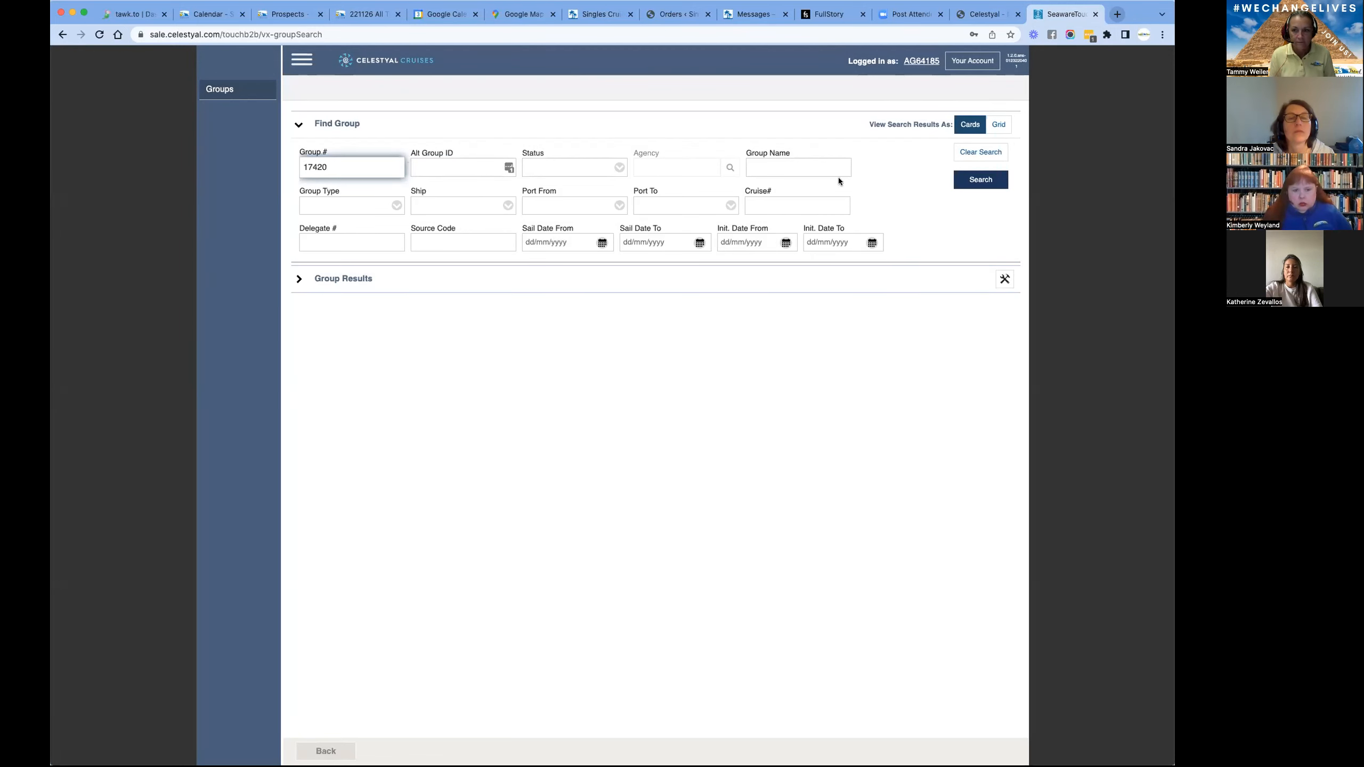
{"action": "key", "text": "Tab"}
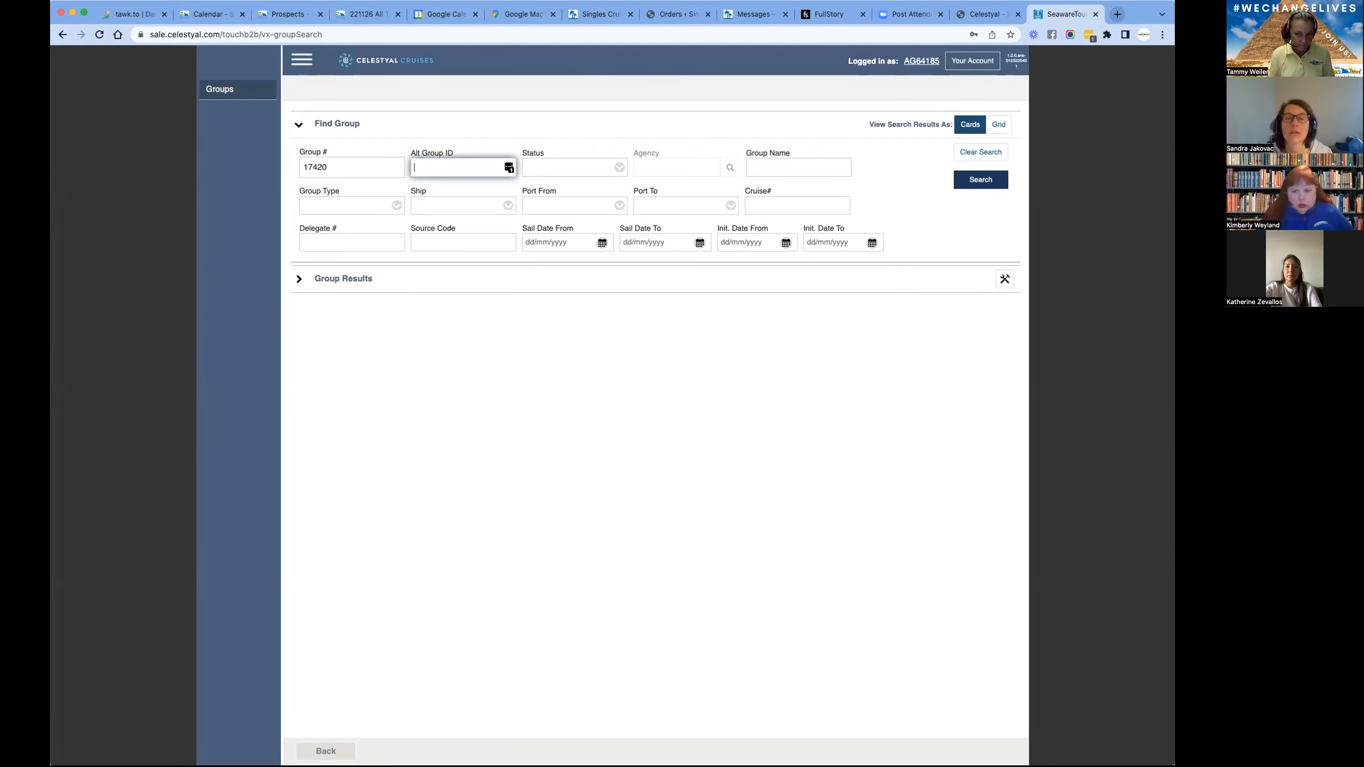
{"action": "left_click", "coordinate": [987, 188]}
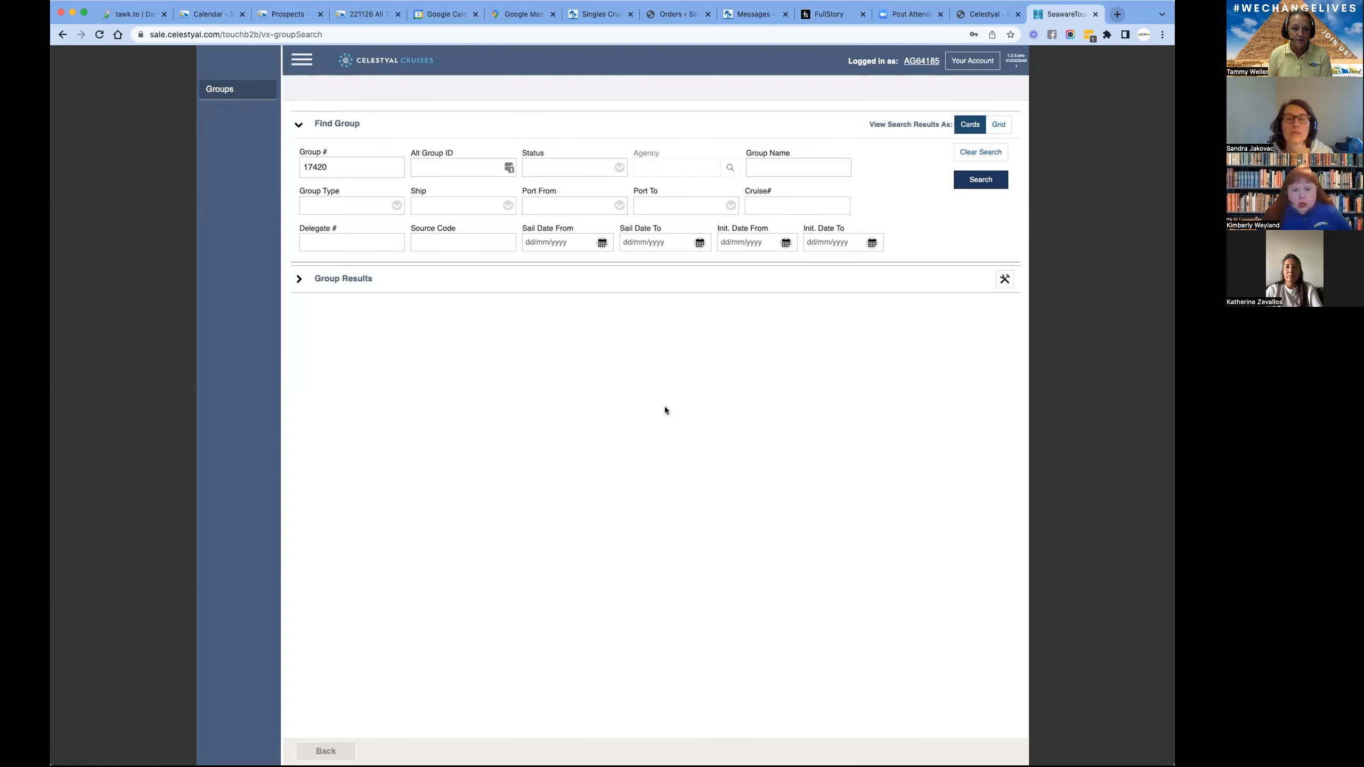
{"action": "left_click_drag", "start_coordinate": [343, 167], "coordinate": [286, 170]}
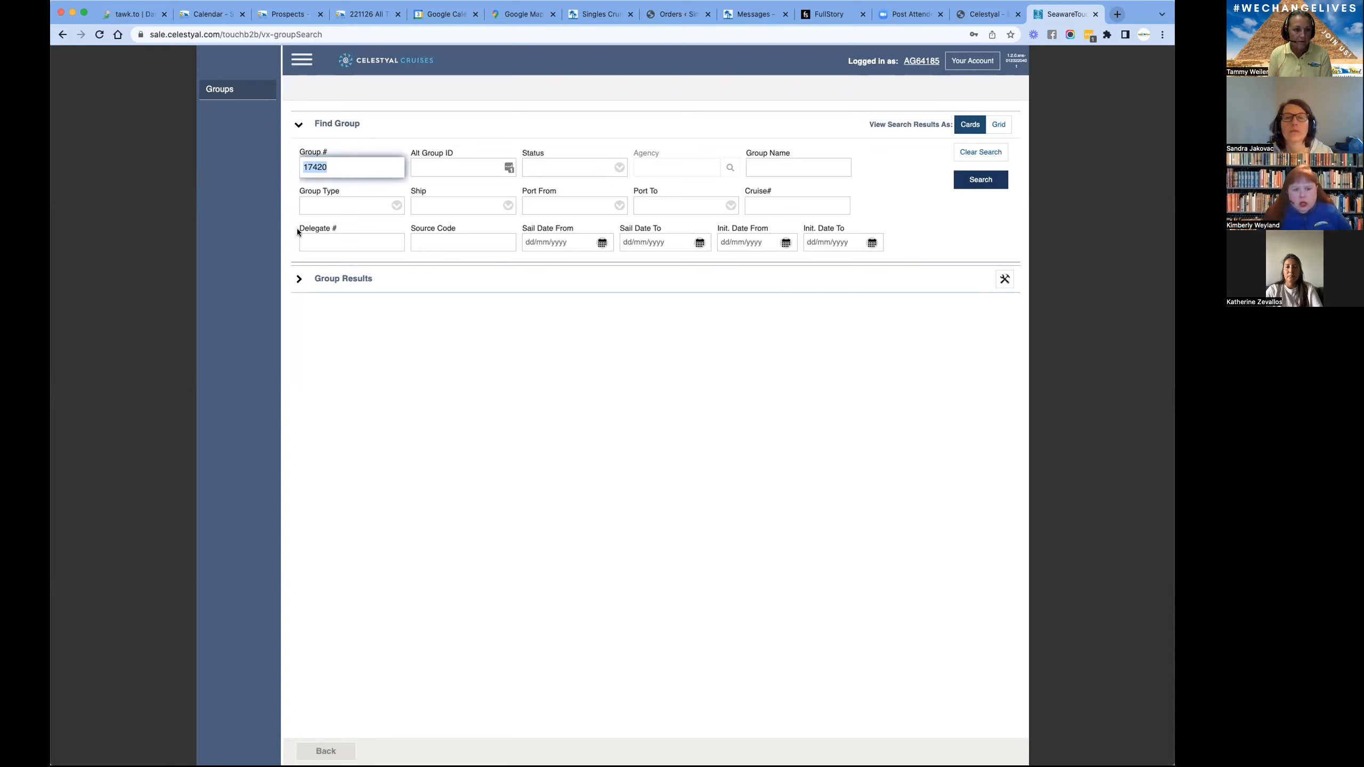
{"action": "left_click", "coordinate": [299, 279]}
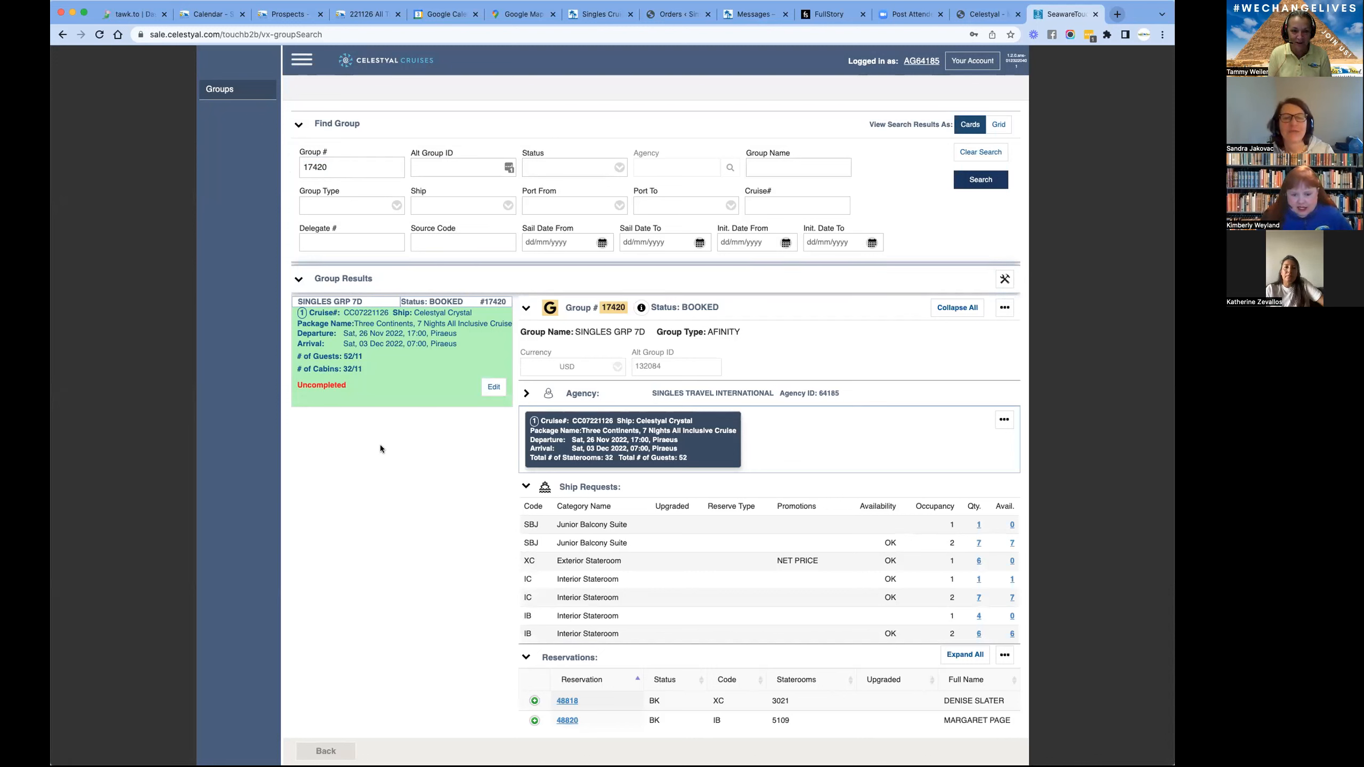
- Replace the Group # with 18244 and search again to show that group's booking
{"action": "left_click_drag", "start_coordinate": [331, 168], "coordinate": [291, 167]}
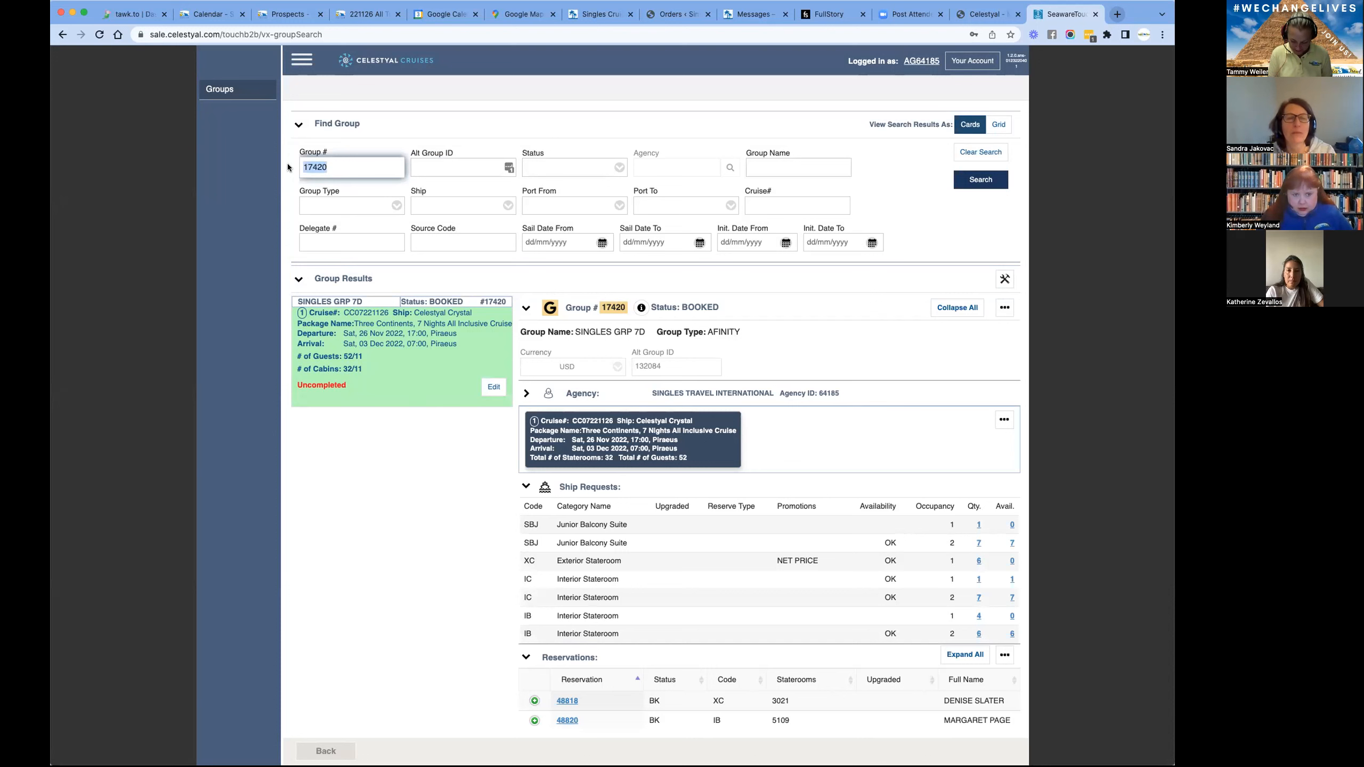
{"action": "type", "text": "18244"}
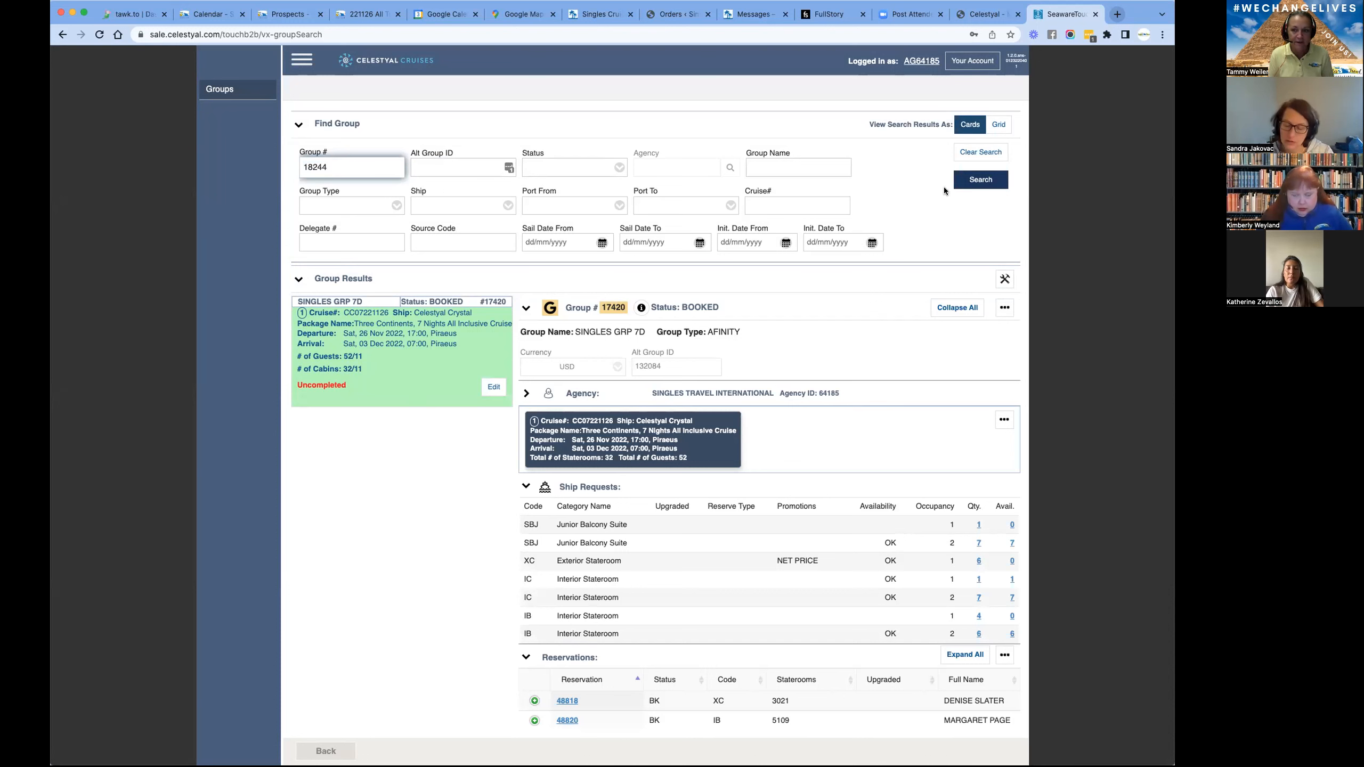
{"action": "left_click", "coordinate": [986, 182]}
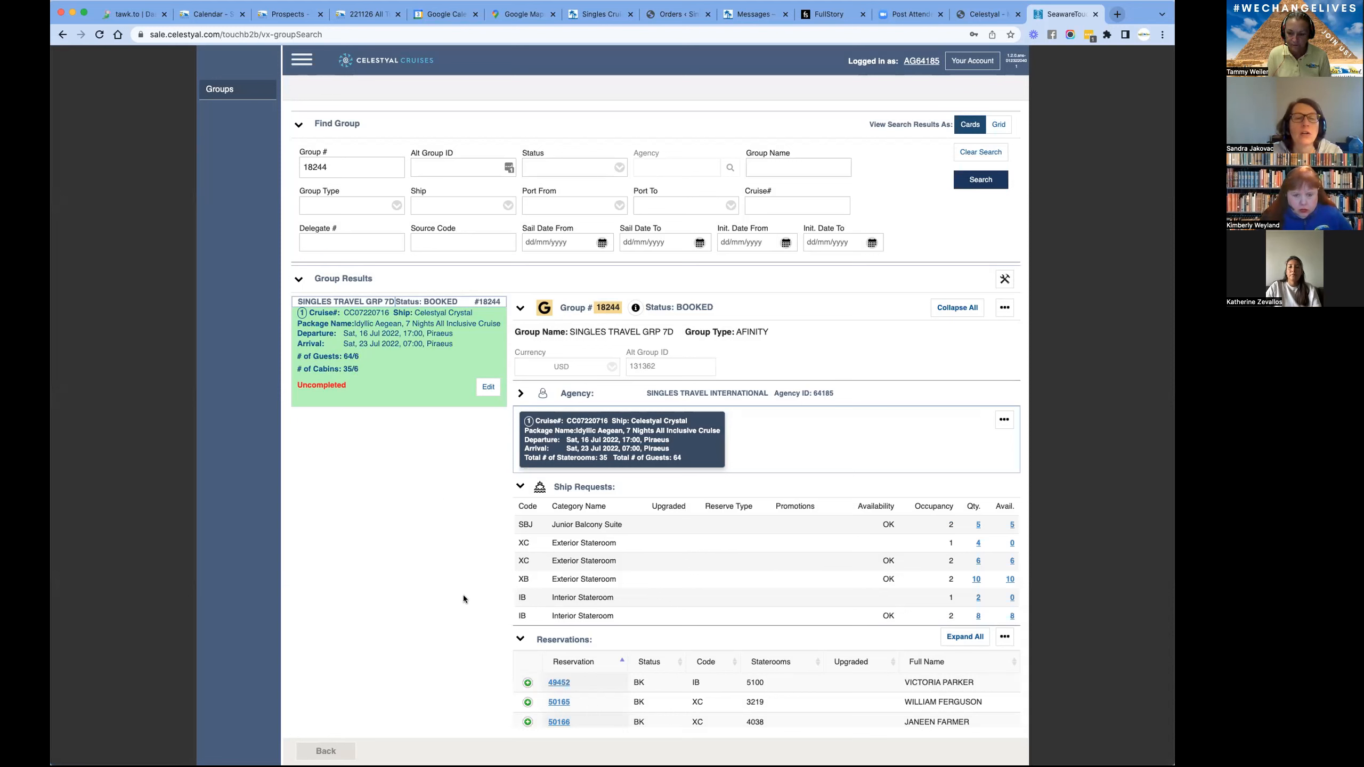
- Compare the group's XC stateroom reservations with the single-occupancy Exterior Stateroom quantity and availability under Ship Requests
{"action": "scroll", "coordinate": [877, 382], "scroll_direction": "down", "scroll_amount": 6}
{"action": "scroll", "coordinate": [877, 382], "scroll_direction": "up", "scroll_amount": 4}
{"action": "scroll", "coordinate": [877, 381], "scroll_direction": "down", "scroll_amount": 1}
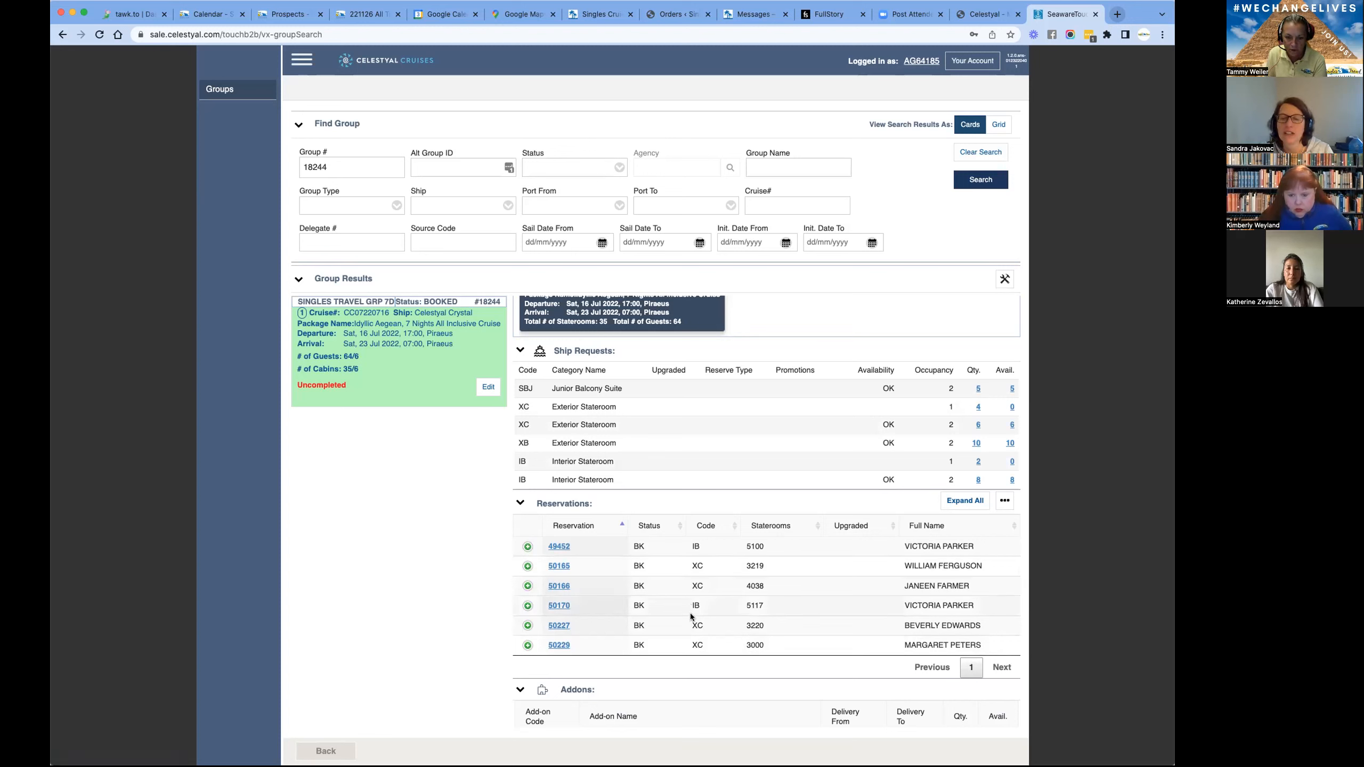
{"action": "left_click", "coordinate": [704, 576]}
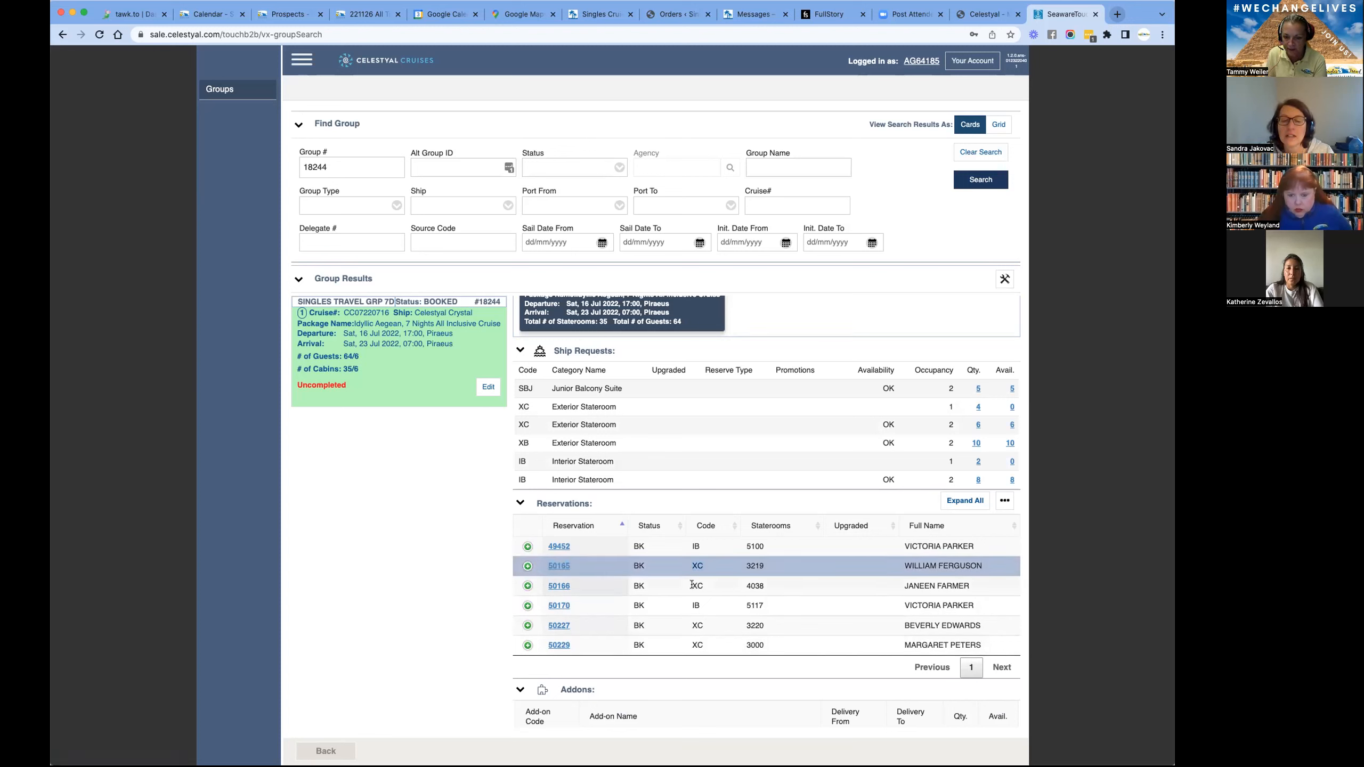
{"action": "left_click", "coordinate": [697, 588]}
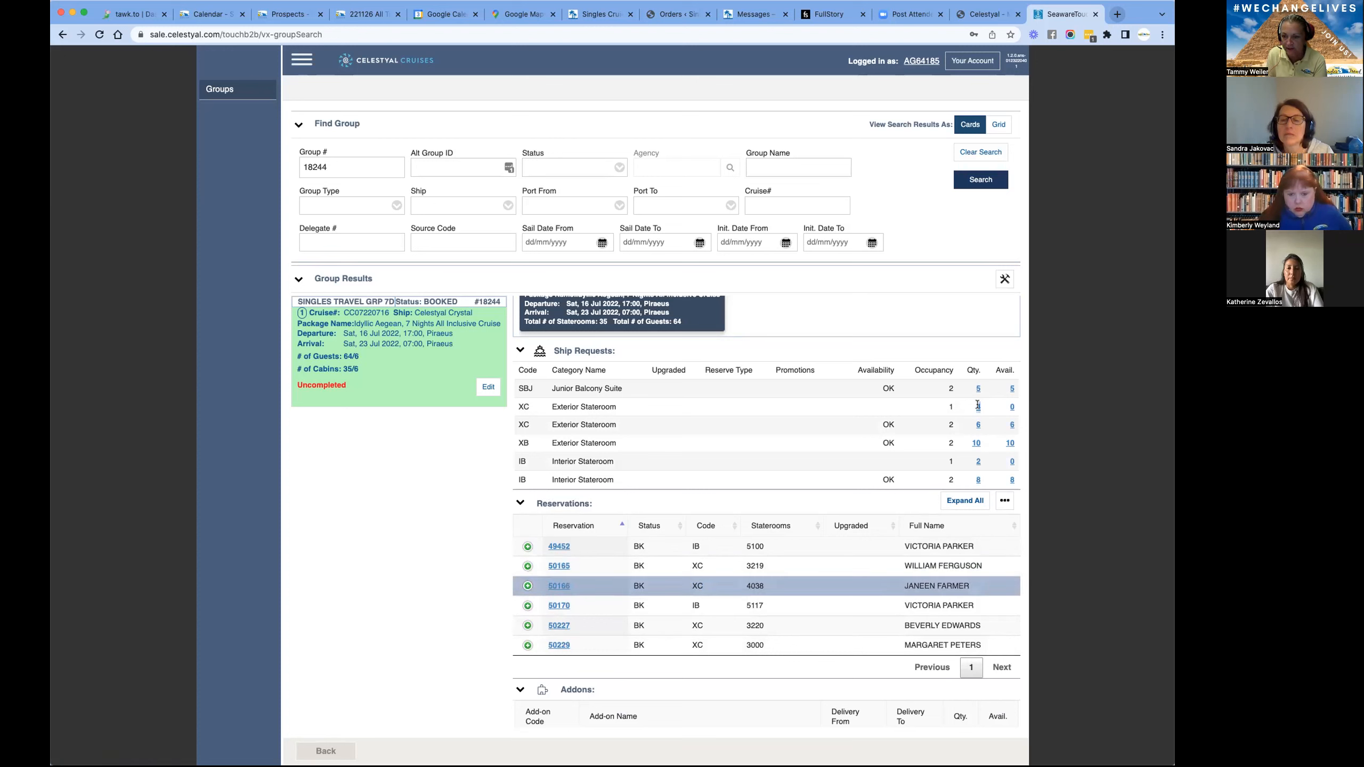
{"action": "left_click_drag", "start_coordinate": [617, 406], "coordinate": [516, 410]}
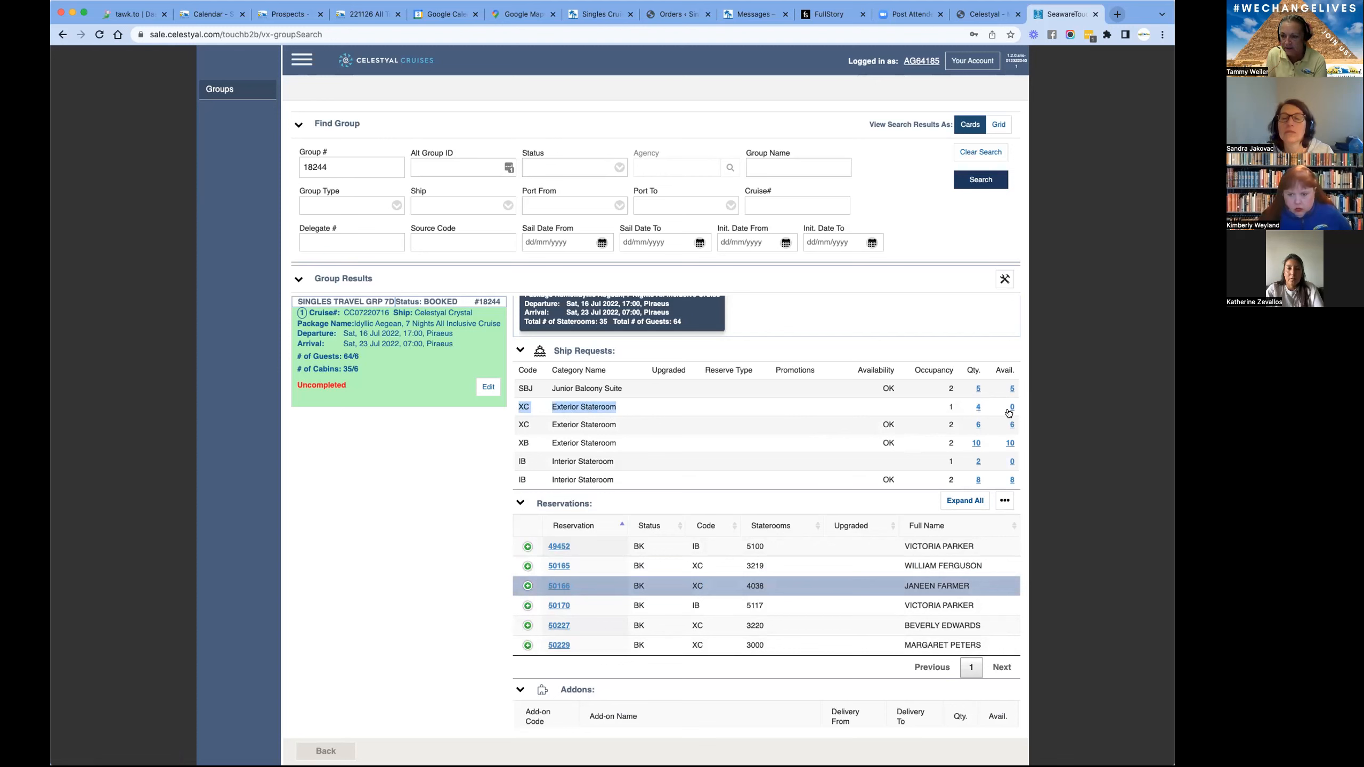
{"action": "left_click", "coordinate": [709, 568]}
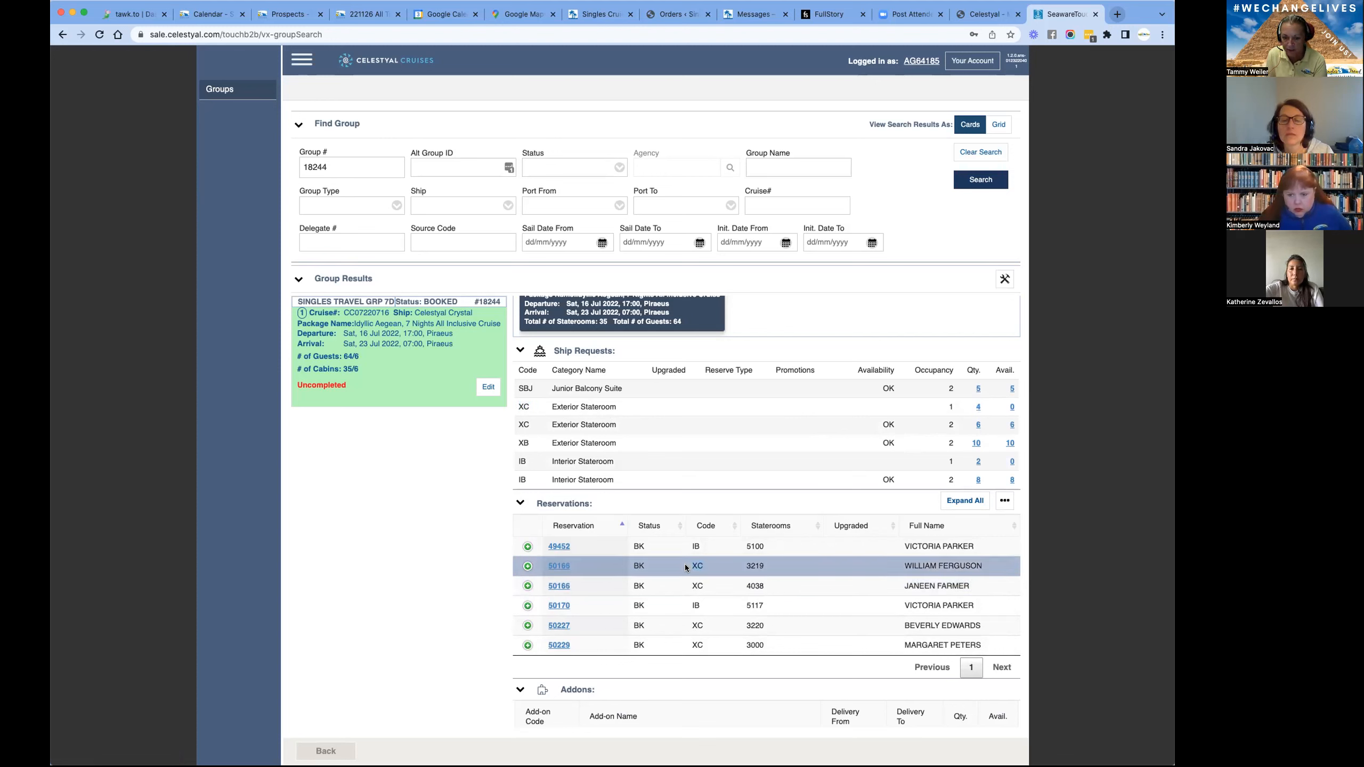
{"action": "left_click", "coordinate": [698, 586]}
{"action": "left_click_drag", "start_coordinate": [704, 627], "coordinate": [678, 646]}
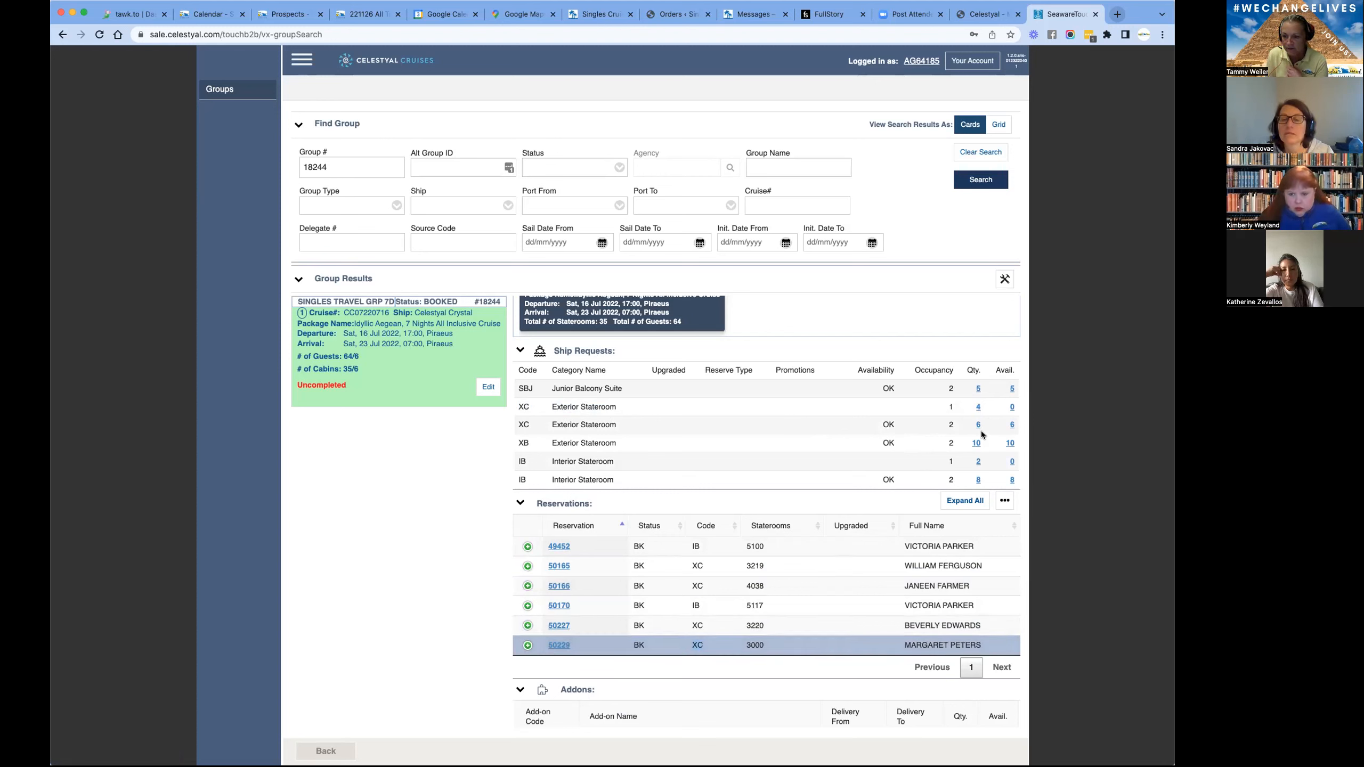
- Examine the double-occupancy XC stateroom availability and the group's IB interior stateroom reservations
{"action": "left_click_drag", "start_coordinate": [957, 426], "coordinate": [944, 427]}
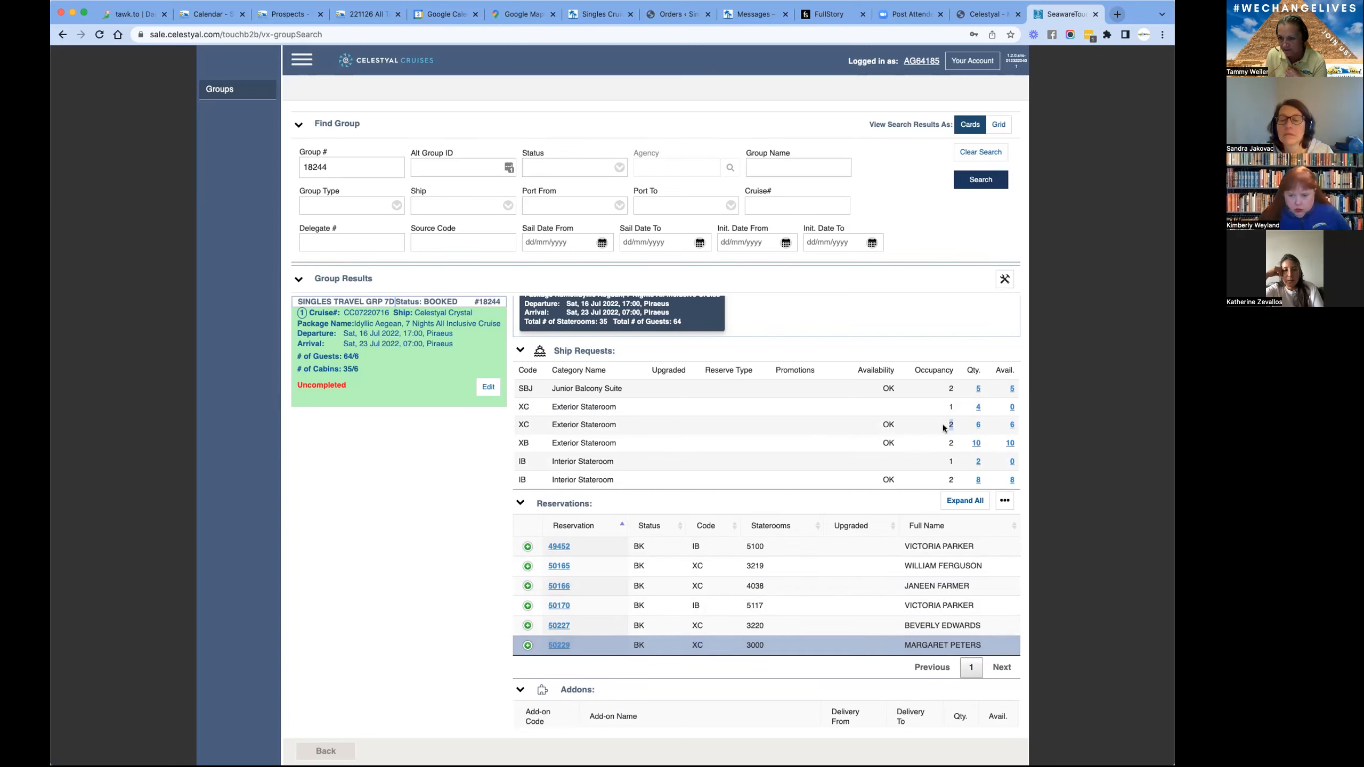
{"action": "left_click_drag", "start_coordinate": [1018, 425], "coordinate": [1011, 424]}
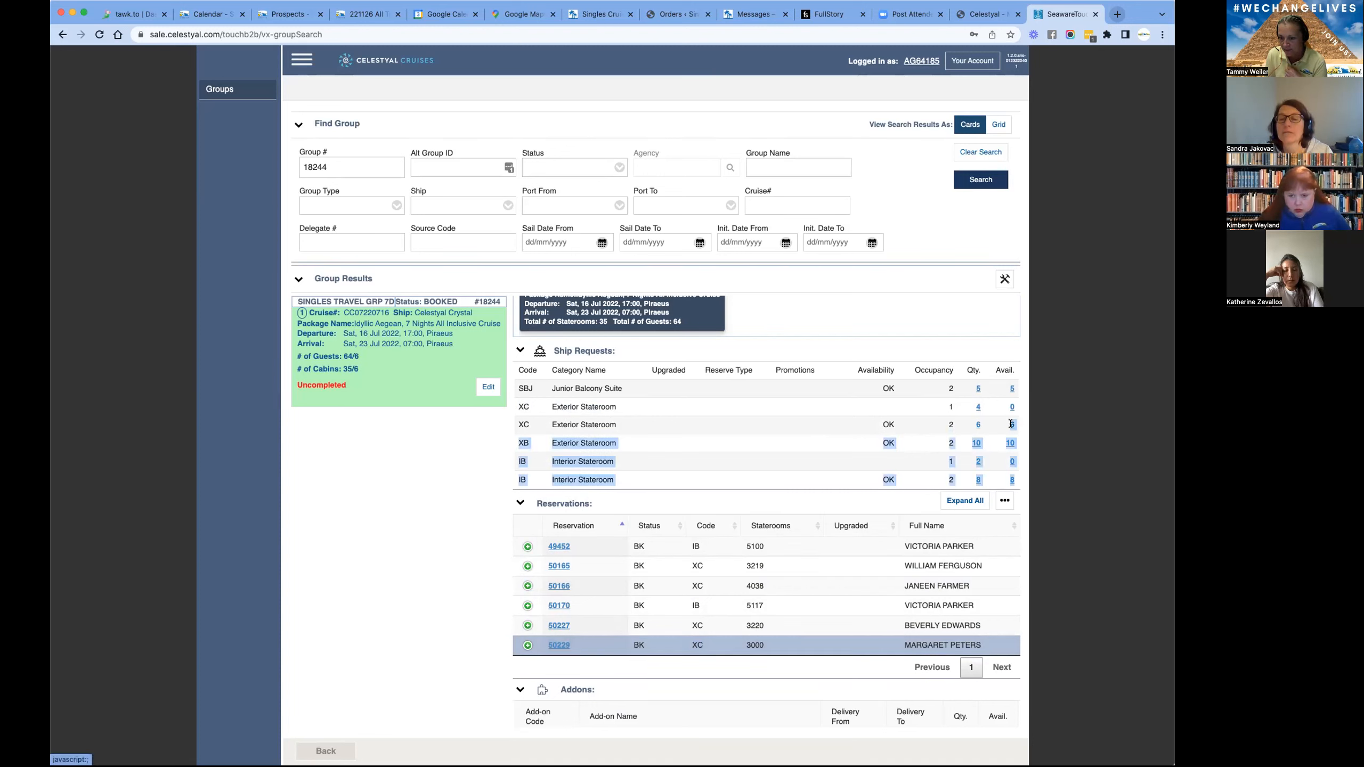
{"action": "left_click", "coordinate": [931, 435]}
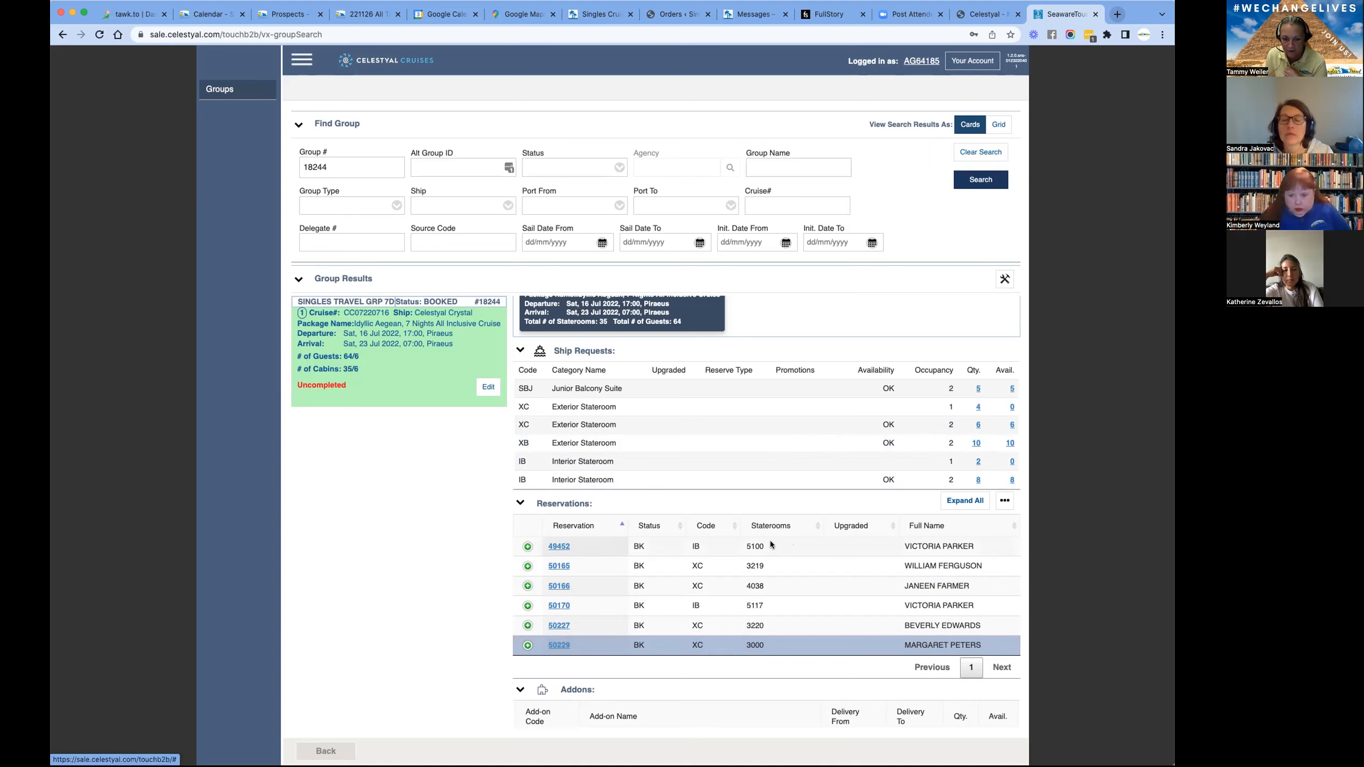
{"action": "left_click_drag", "start_coordinate": [704, 550], "coordinate": [688, 550]}
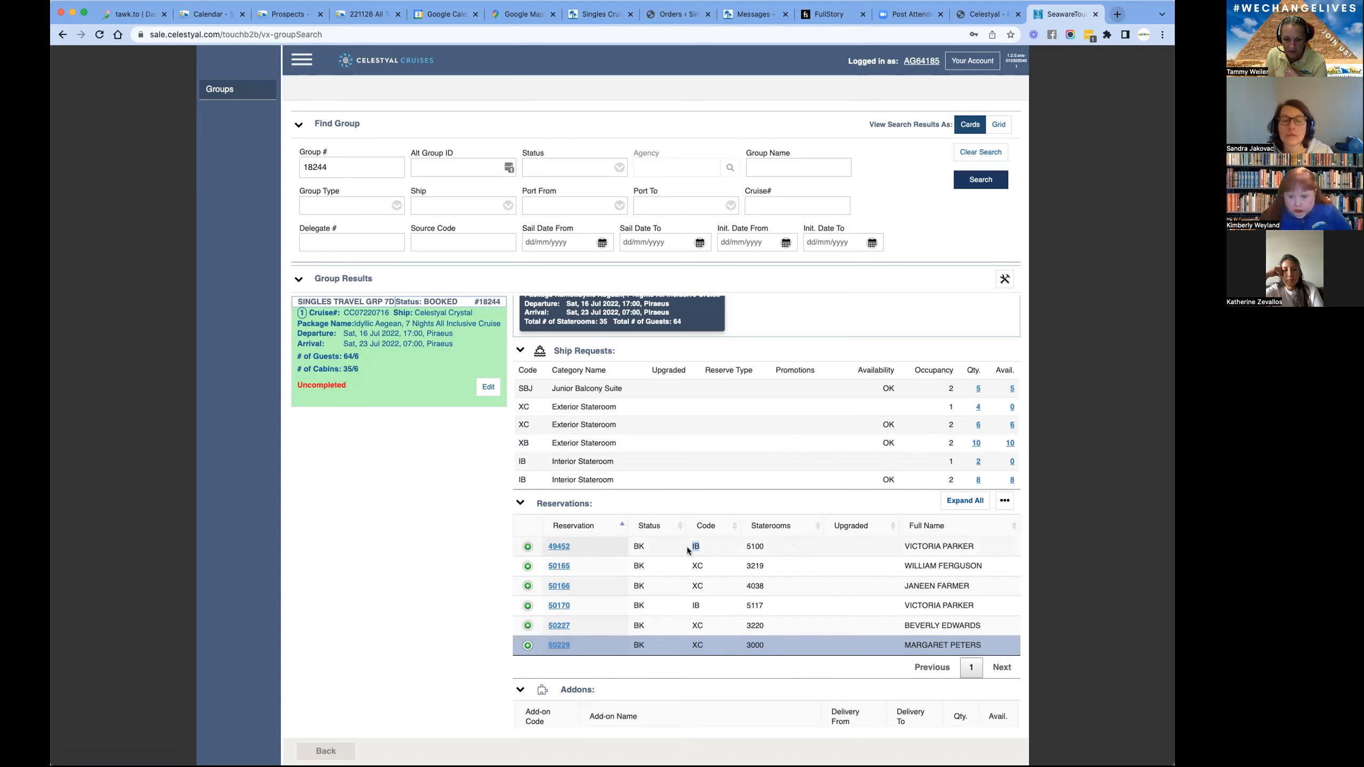
{"action": "left_click", "coordinate": [696, 605]}
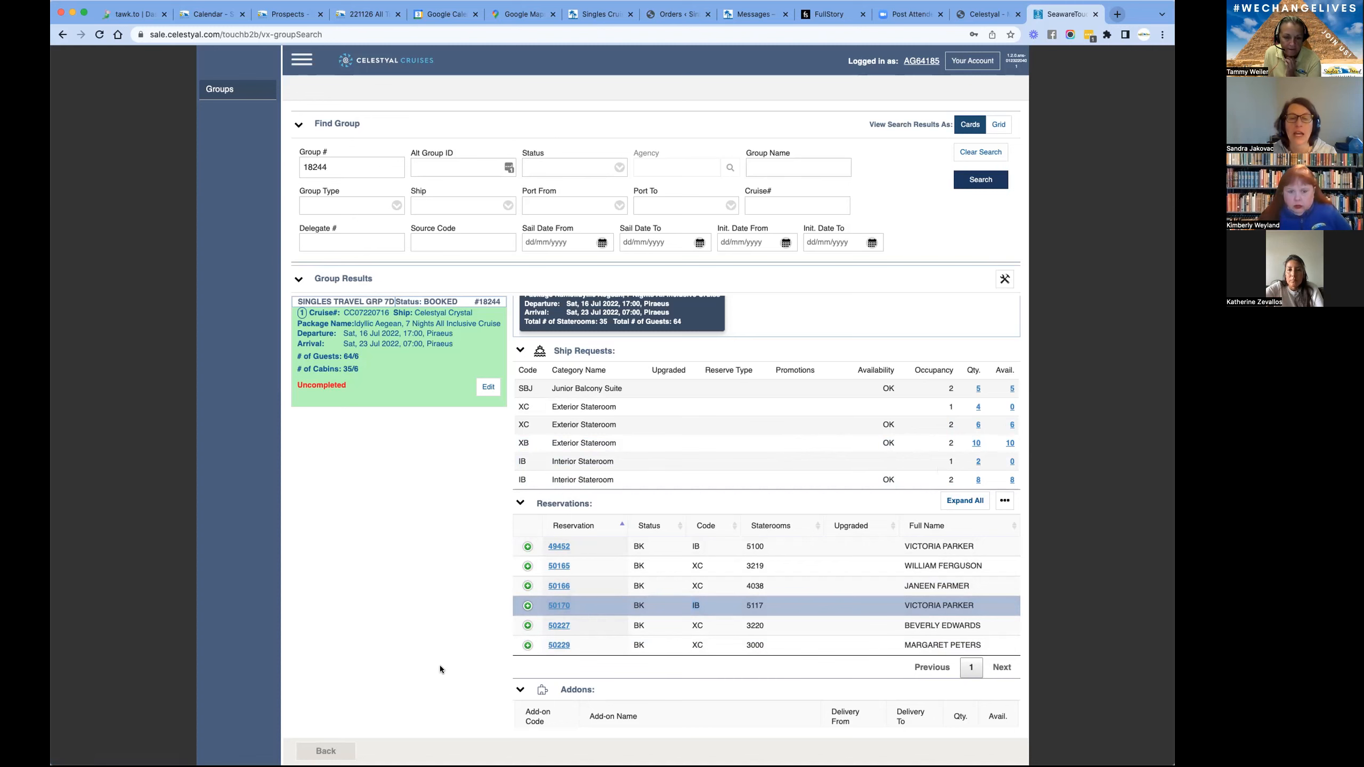
- Open group 18244 for editing and view the stateroom categories offered for a new delegate
{"action": "left_click", "coordinate": [486, 387]}
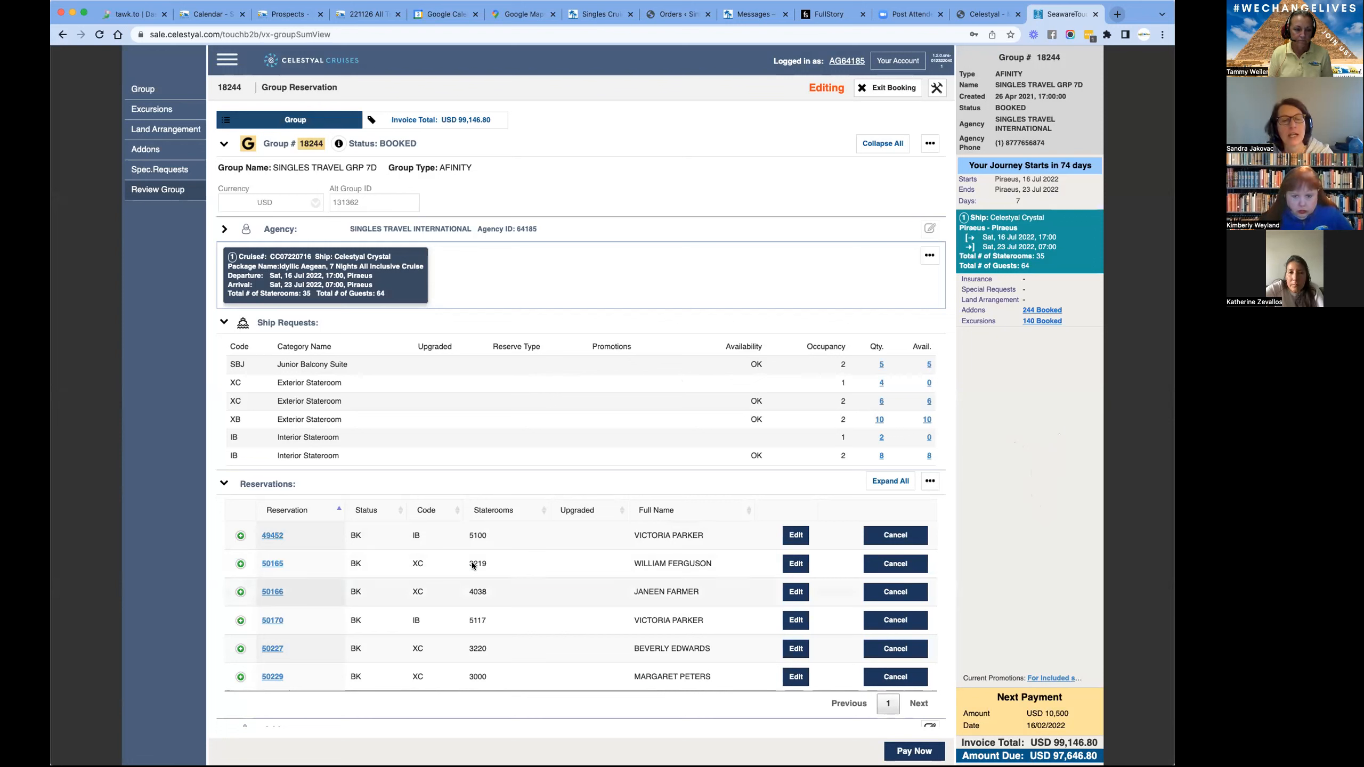
{"action": "left_click", "coordinate": [337, 510]}
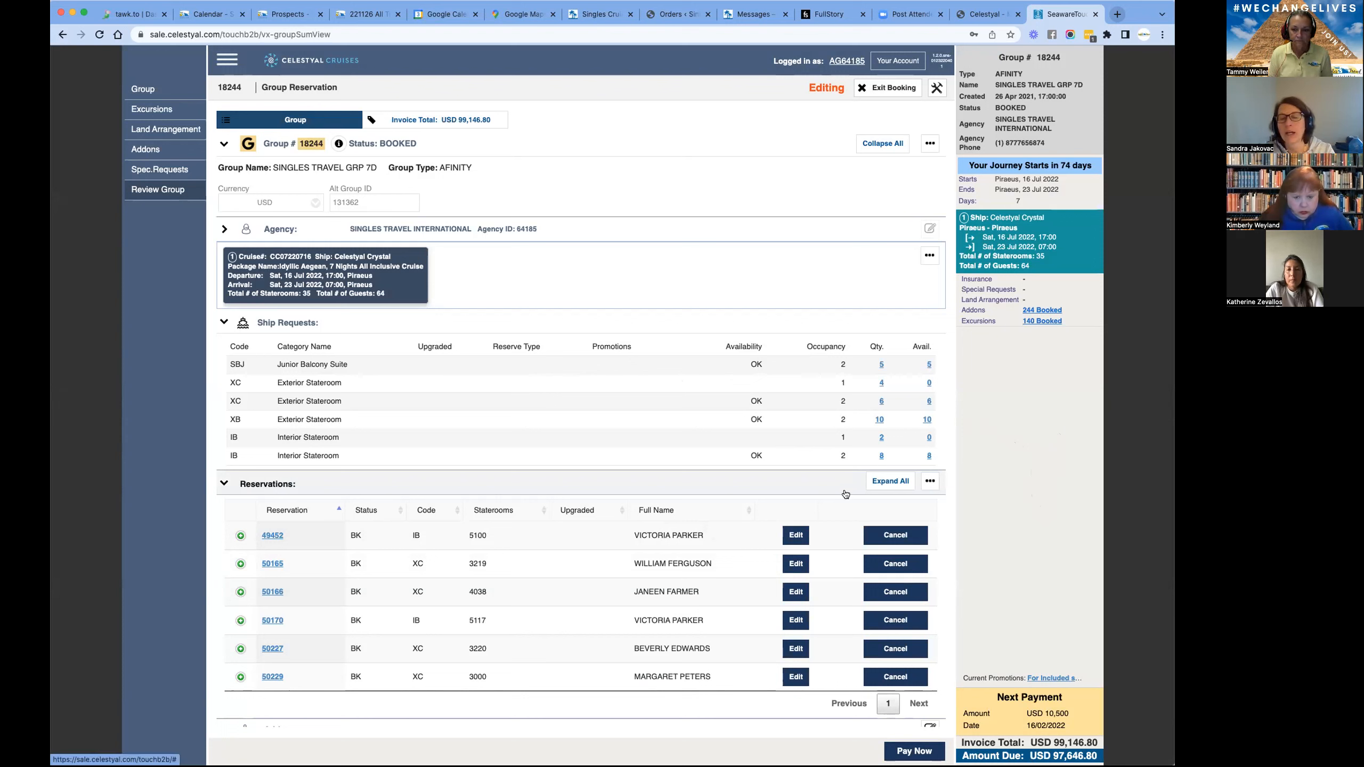
{"action": "left_click", "coordinate": [930, 483]}
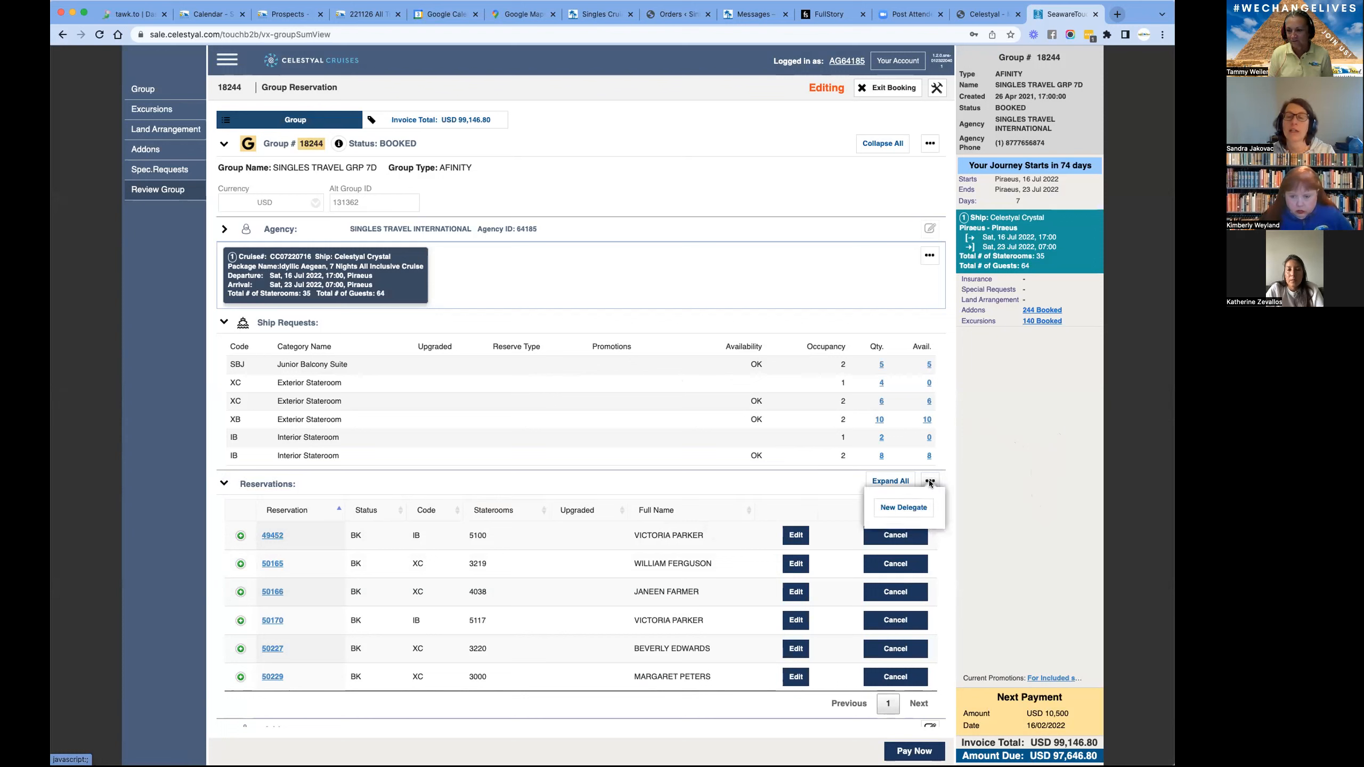
{"action": "left_click", "coordinate": [915, 510]}
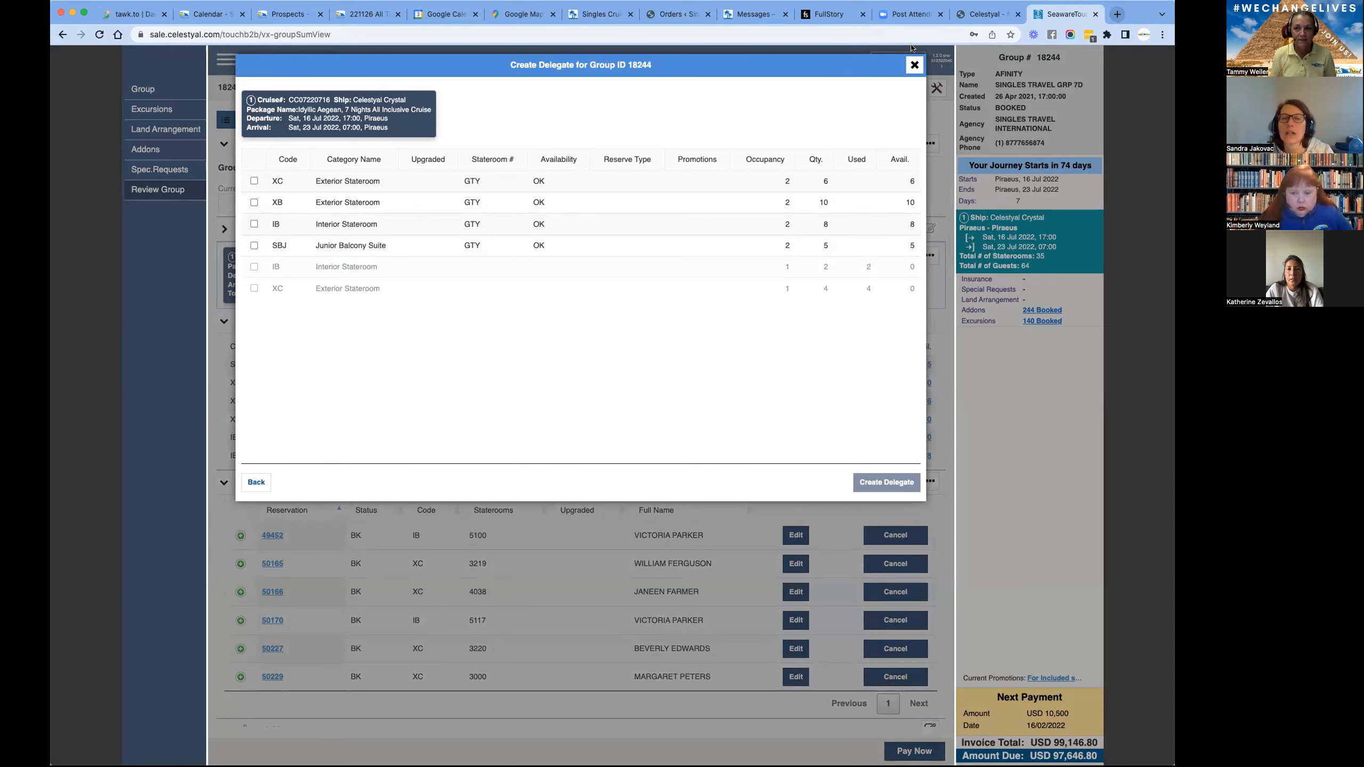
{"action": "left_click", "coordinate": [914, 65]}
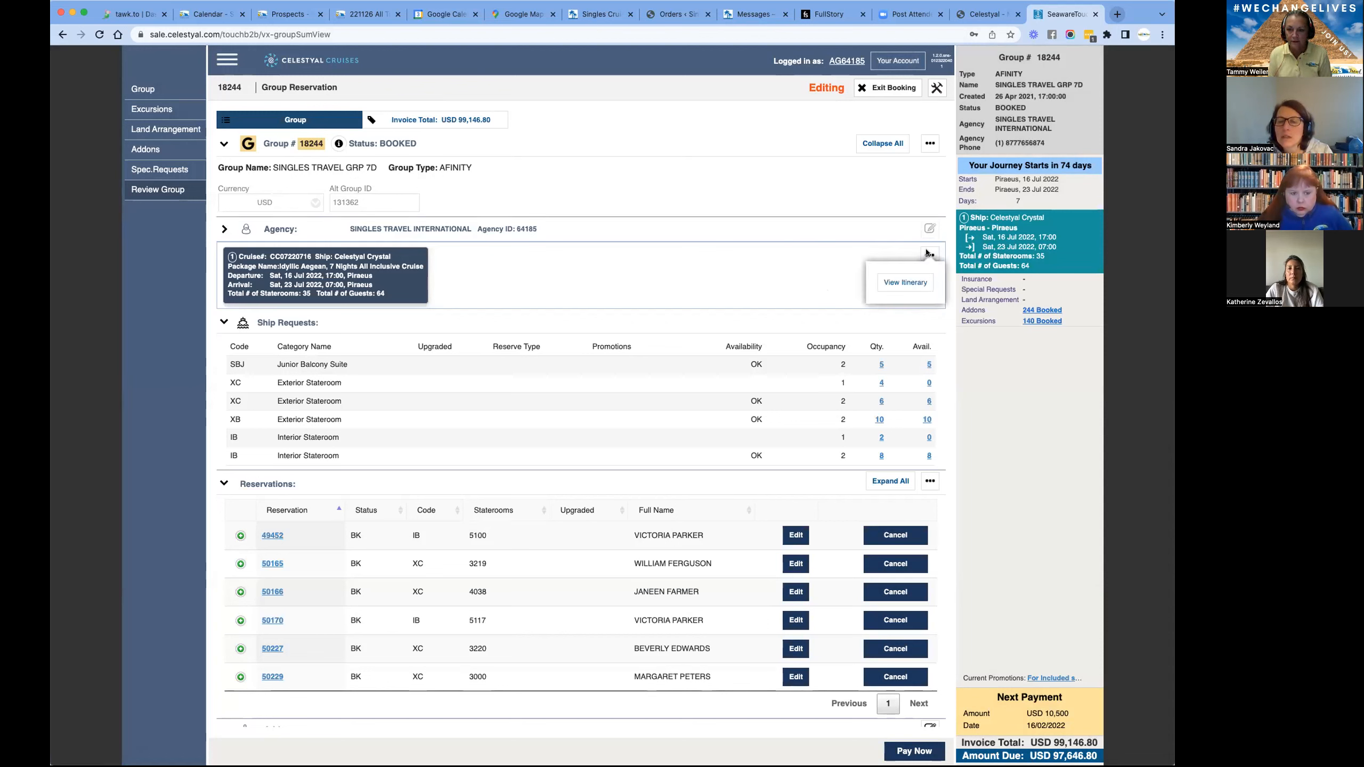
- Start a new delegate with the SBJ Junior Balcony Suite and review occupancy and availability across the stateroom categories
{"action": "mouse_move", "coordinate": [927, 481]}
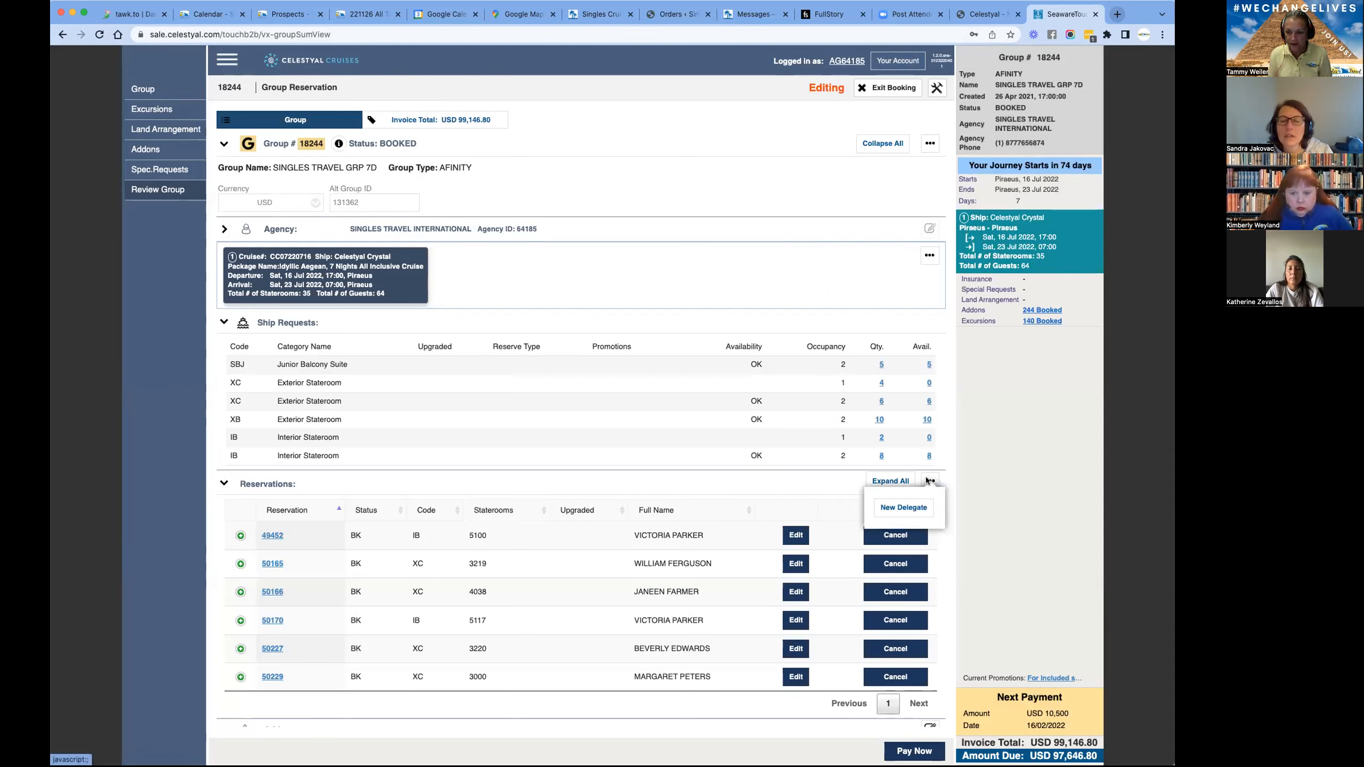
{"action": "left_click", "coordinate": [903, 508]}
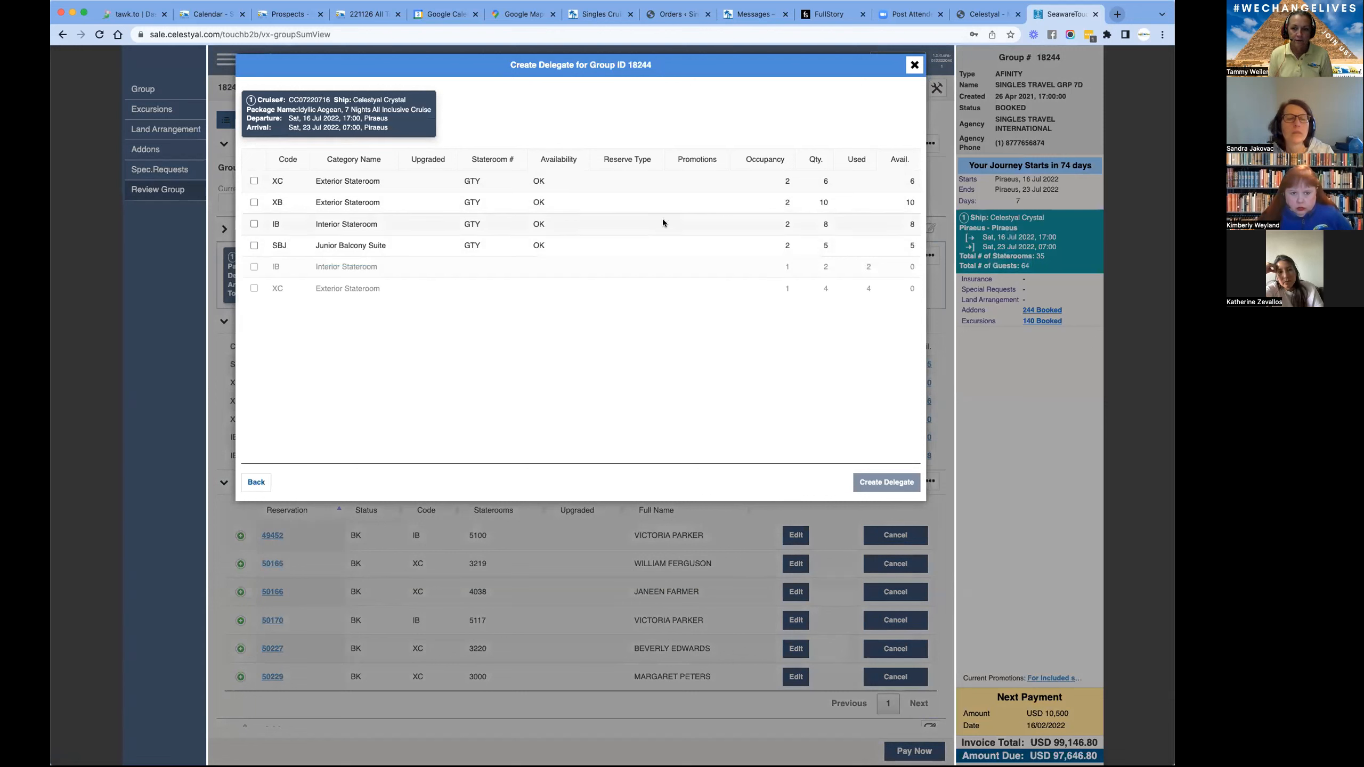
{"action": "left_click_drag", "start_coordinate": [781, 241], "coordinate": [914, 244]}
{"action": "left_click", "coordinate": [912, 245]}
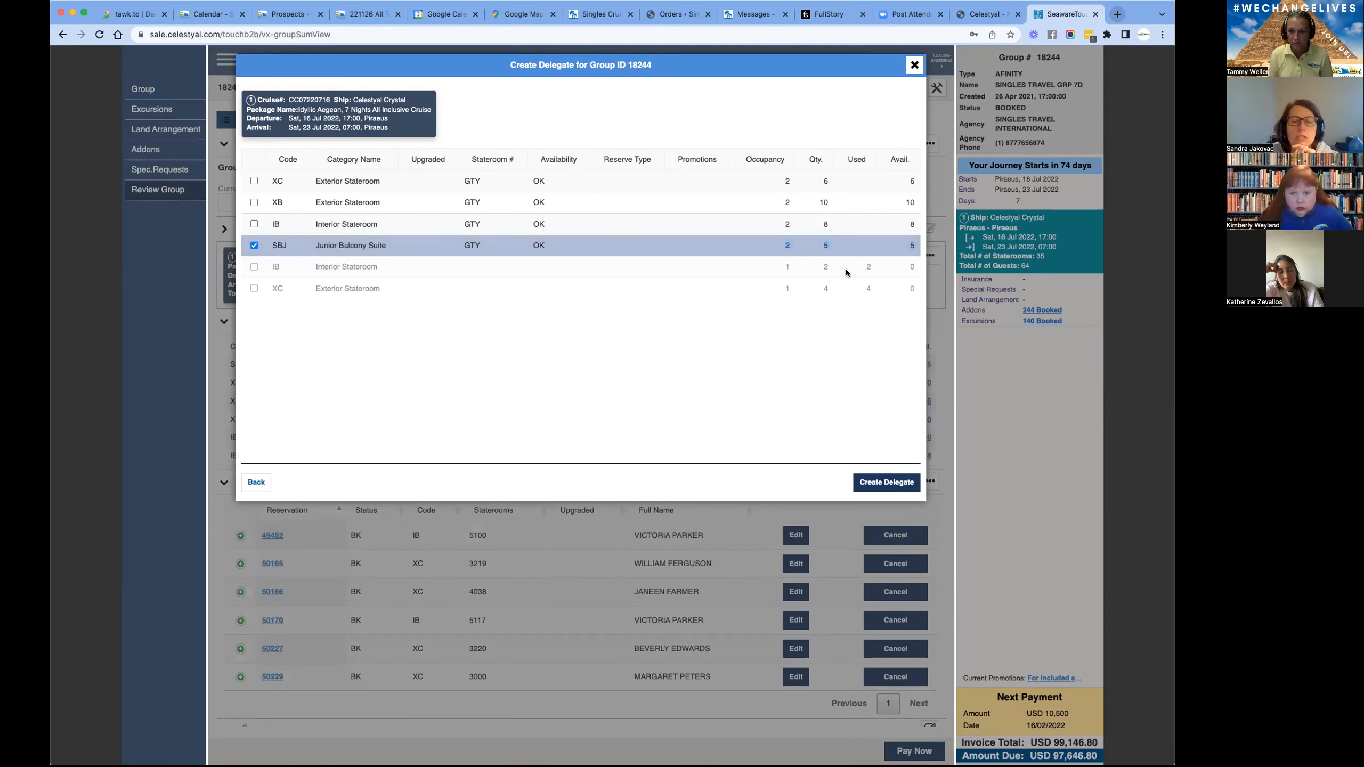
{"action": "left_click_drag", "start_coordinate": [889, 278], "coordinate": [911, 289]}
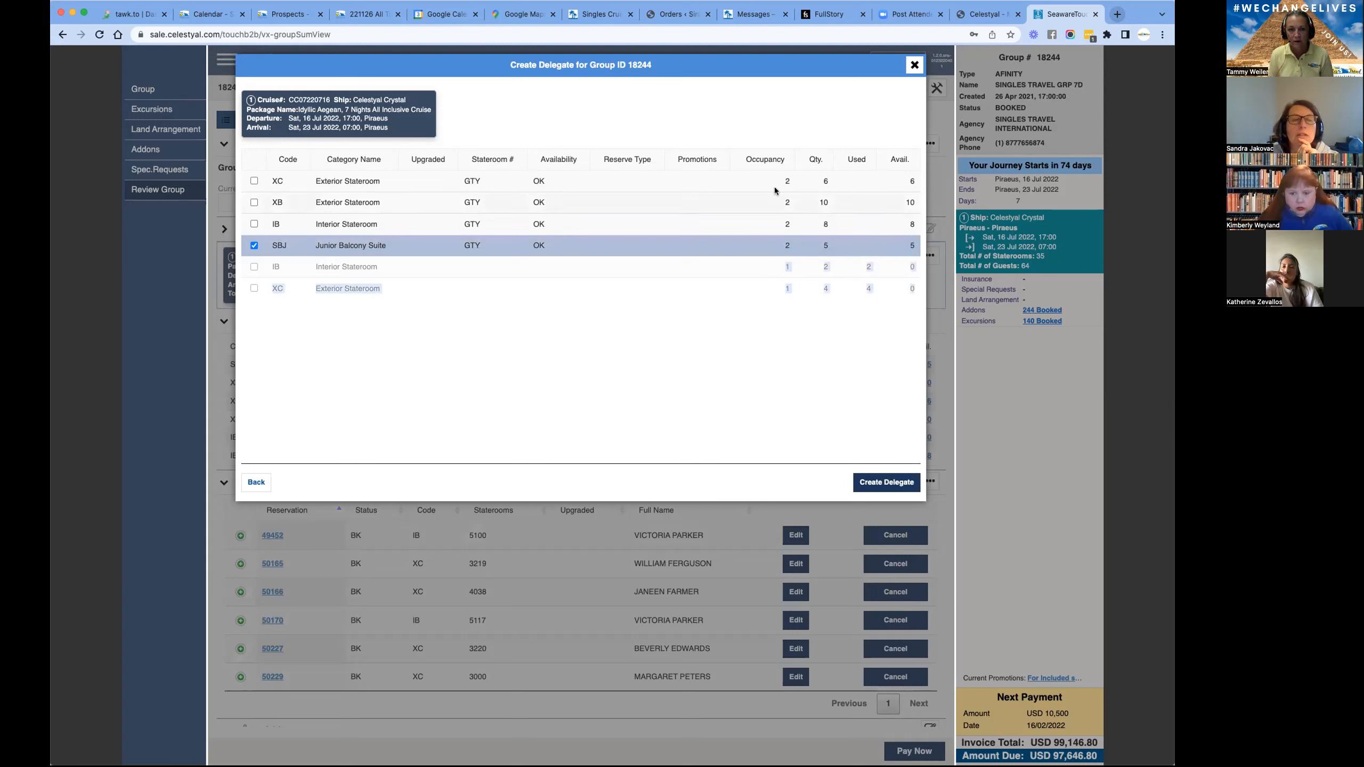
{"action": "left_click_drag", "start_coordinate": [778, 181], "coordinate": [911, 240]}
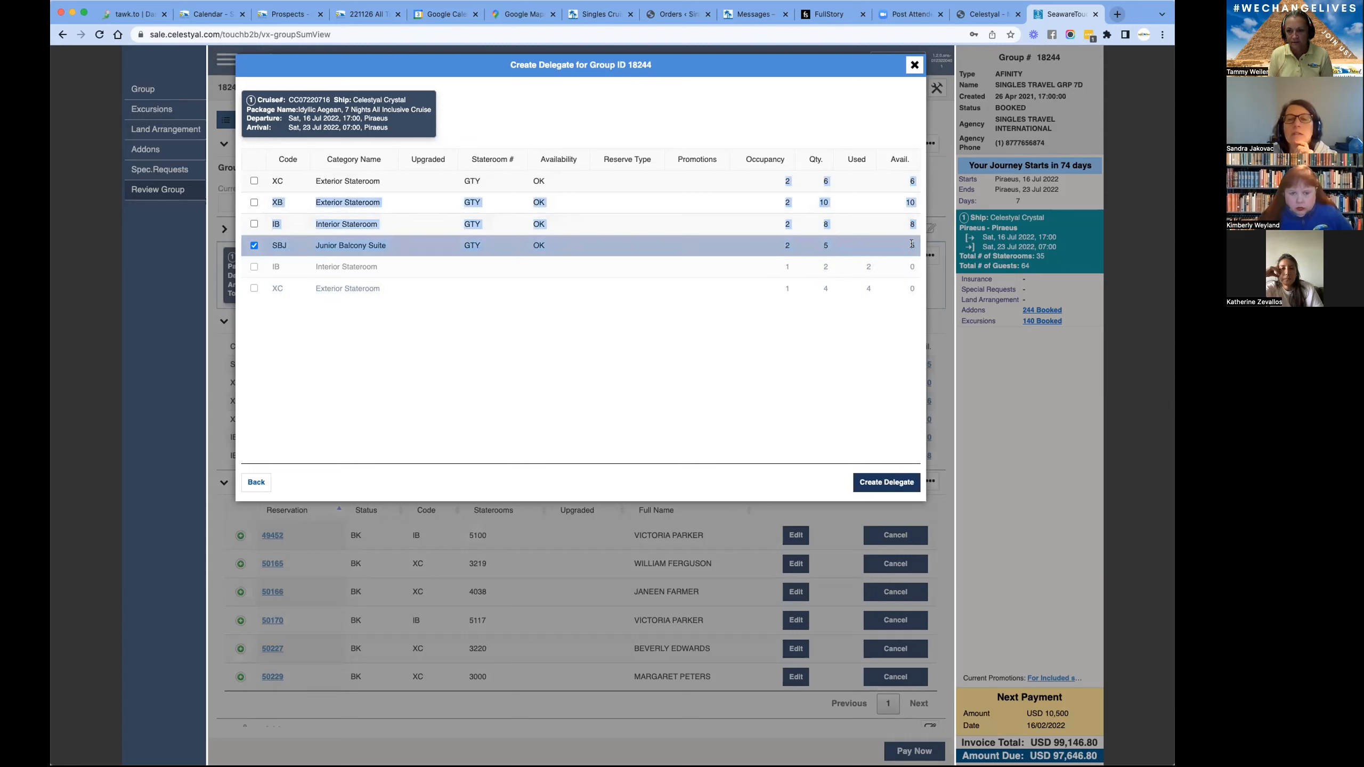
{"action": "left_click", "coordinate": [809, 346]}
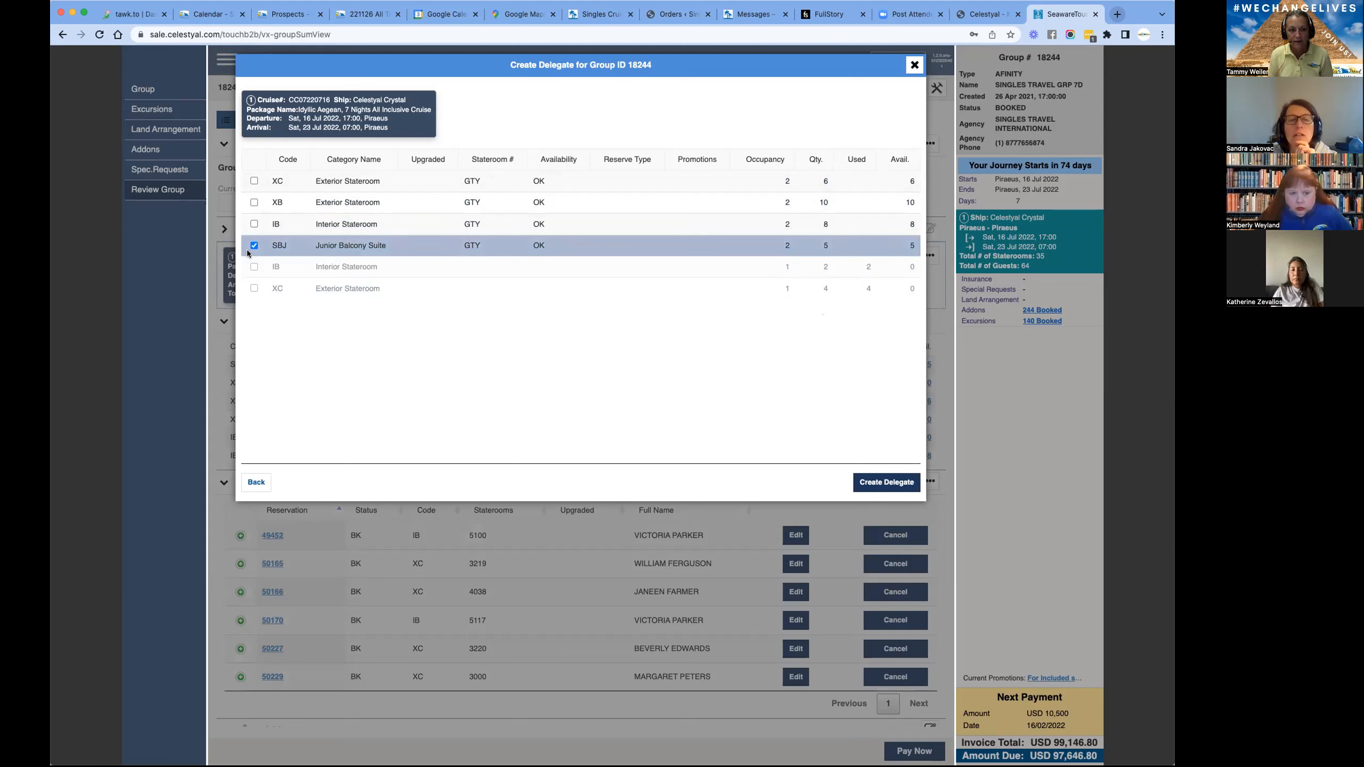
- Try to create the delegate for the Junior Balcony Suite, then deselect that category and leave the delegate form
{"action": "left_click", "coordinate": [883, 480]}
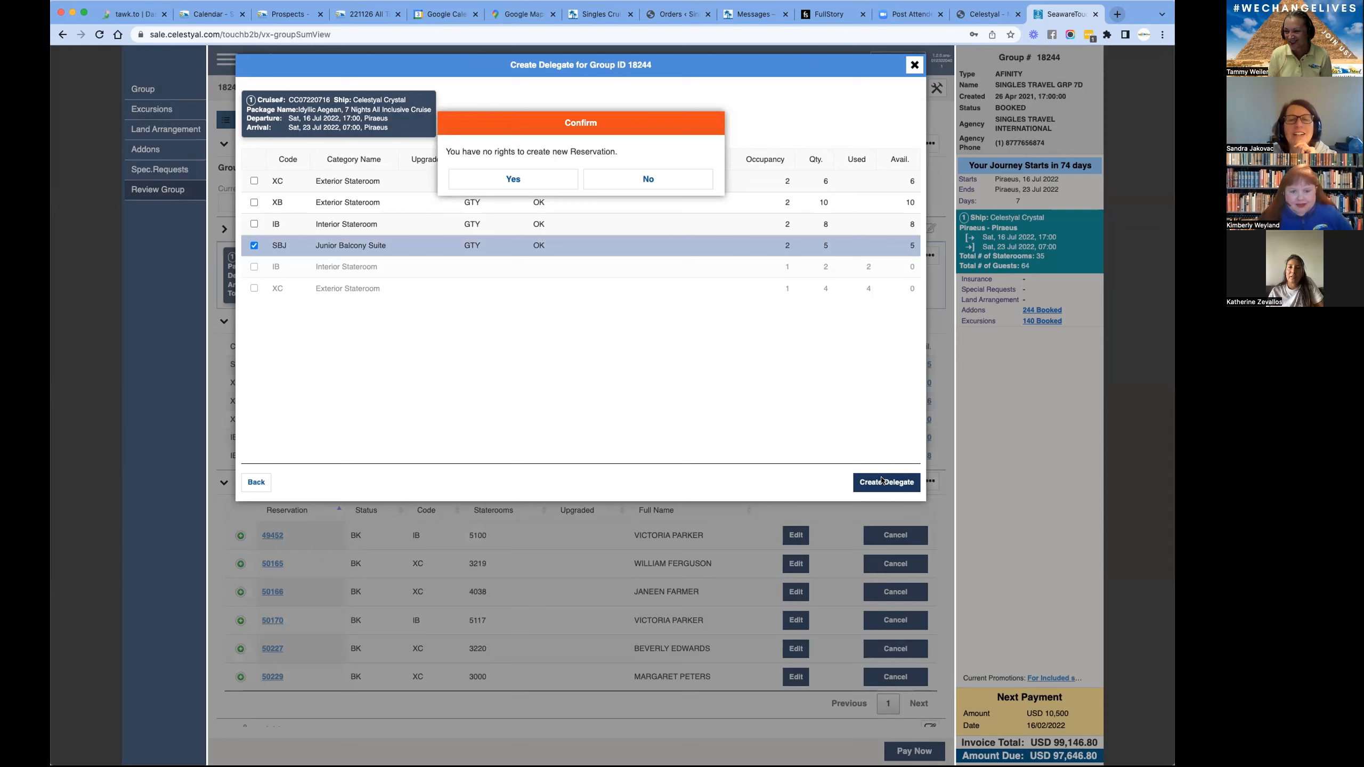
{"action": "left_click", "coordinate": [649, 180]}
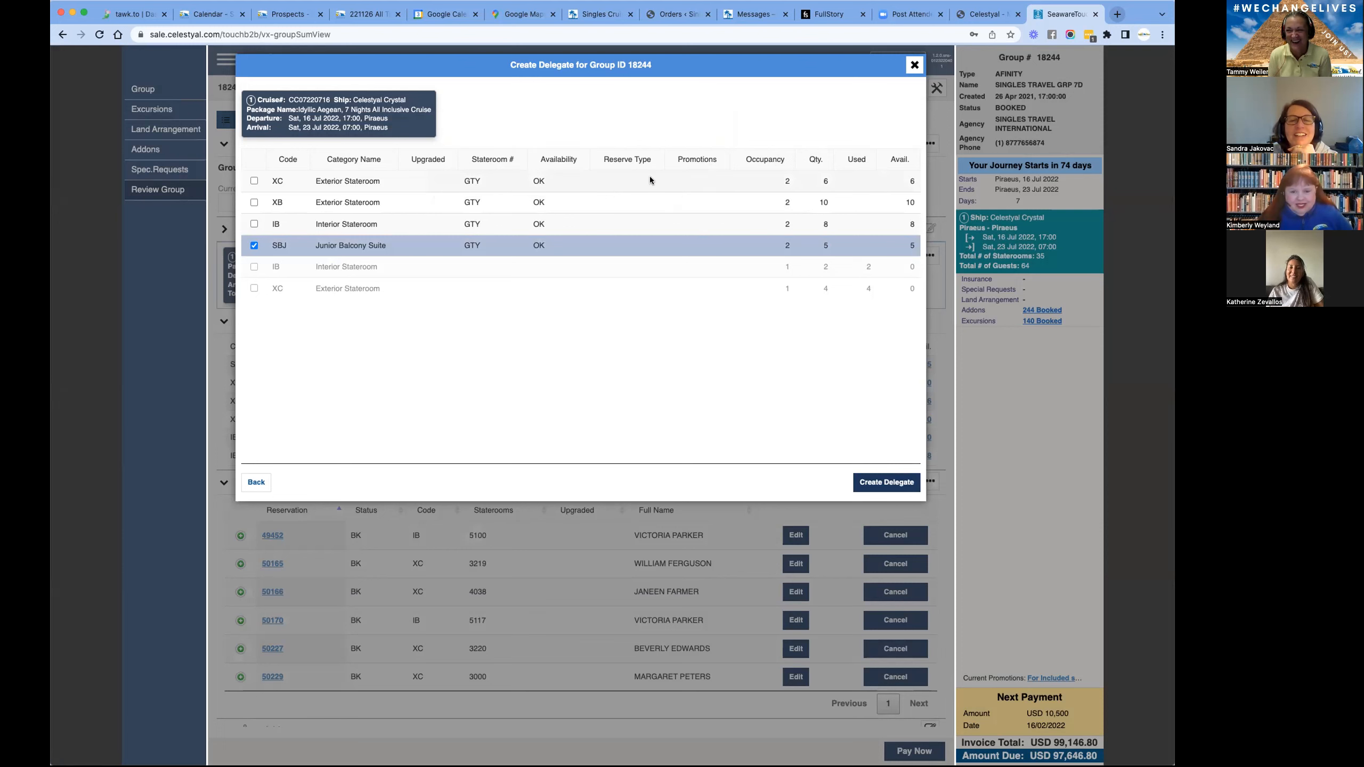
{"action": "left_click", "coordinate": [255, 245]}
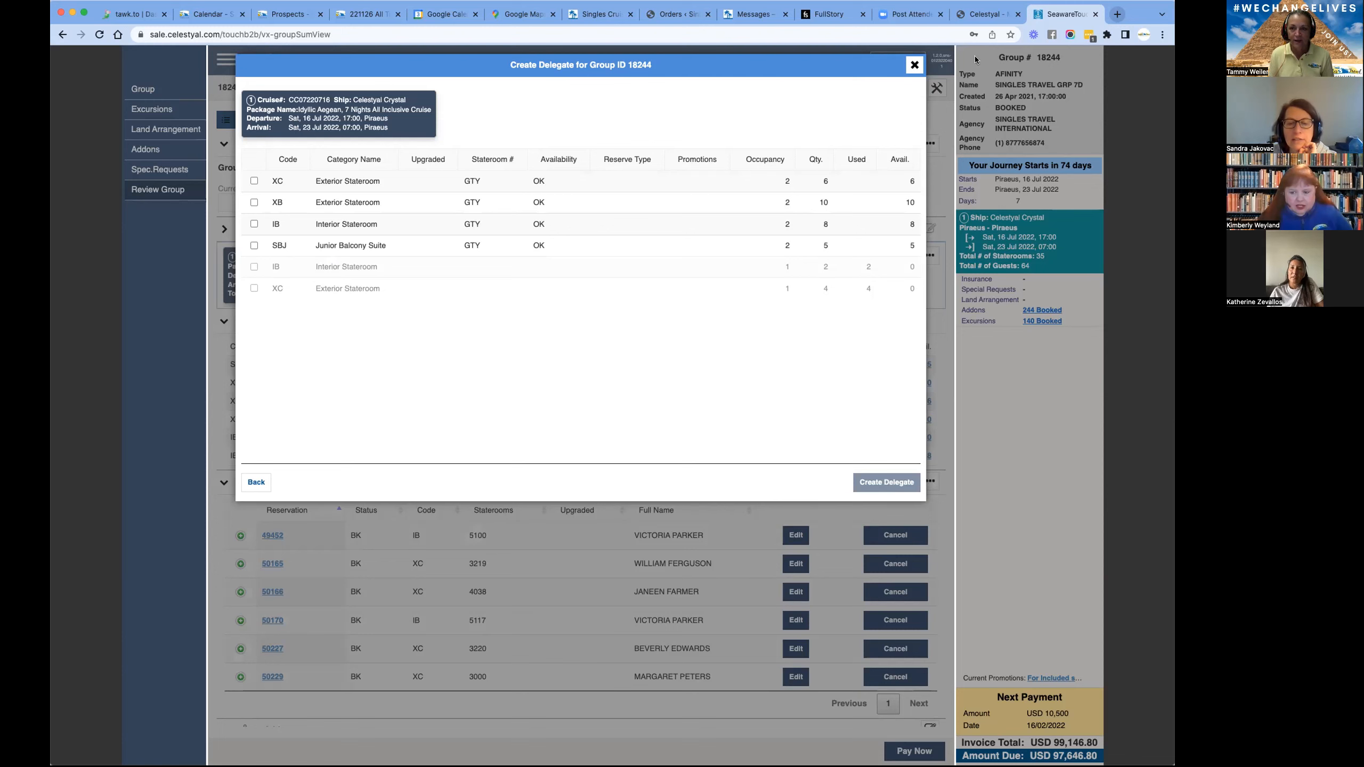
{"action": "left_click", "coordinate": [914, 65]}
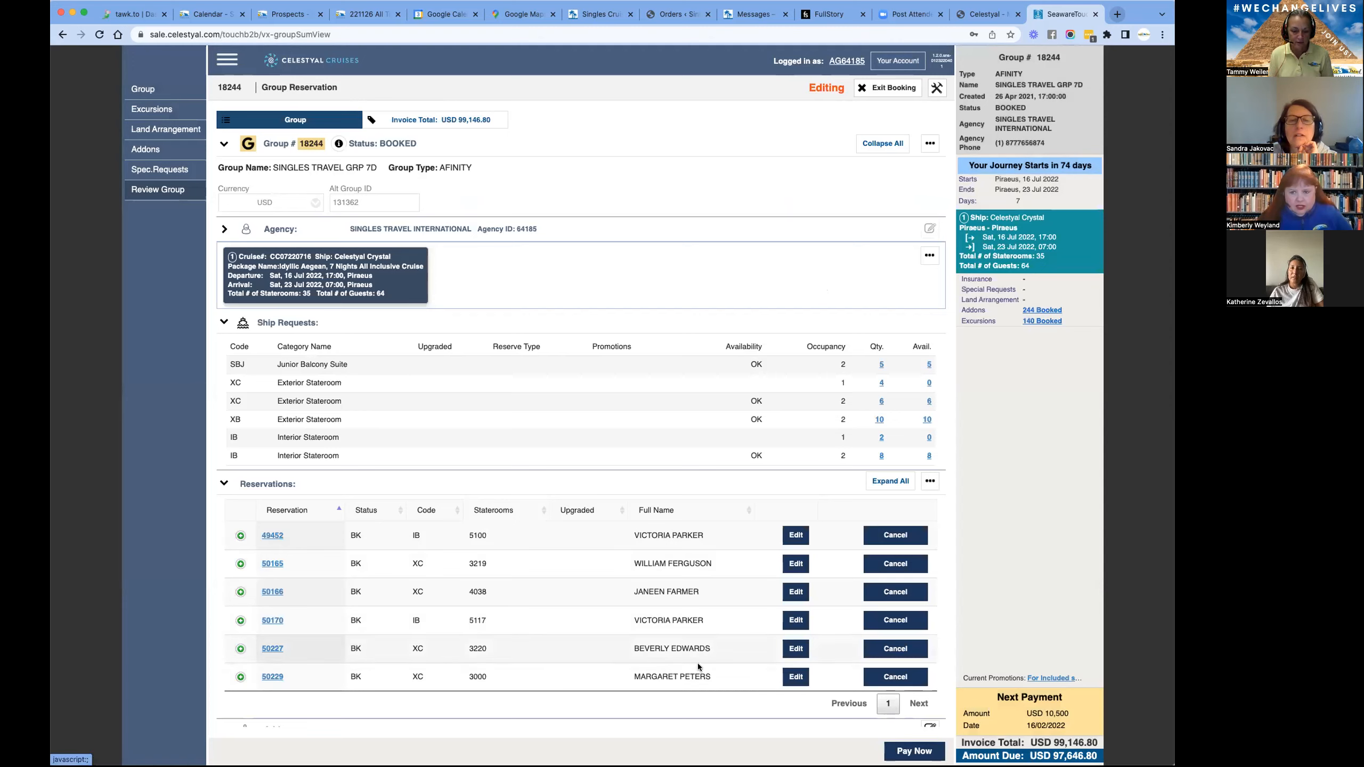
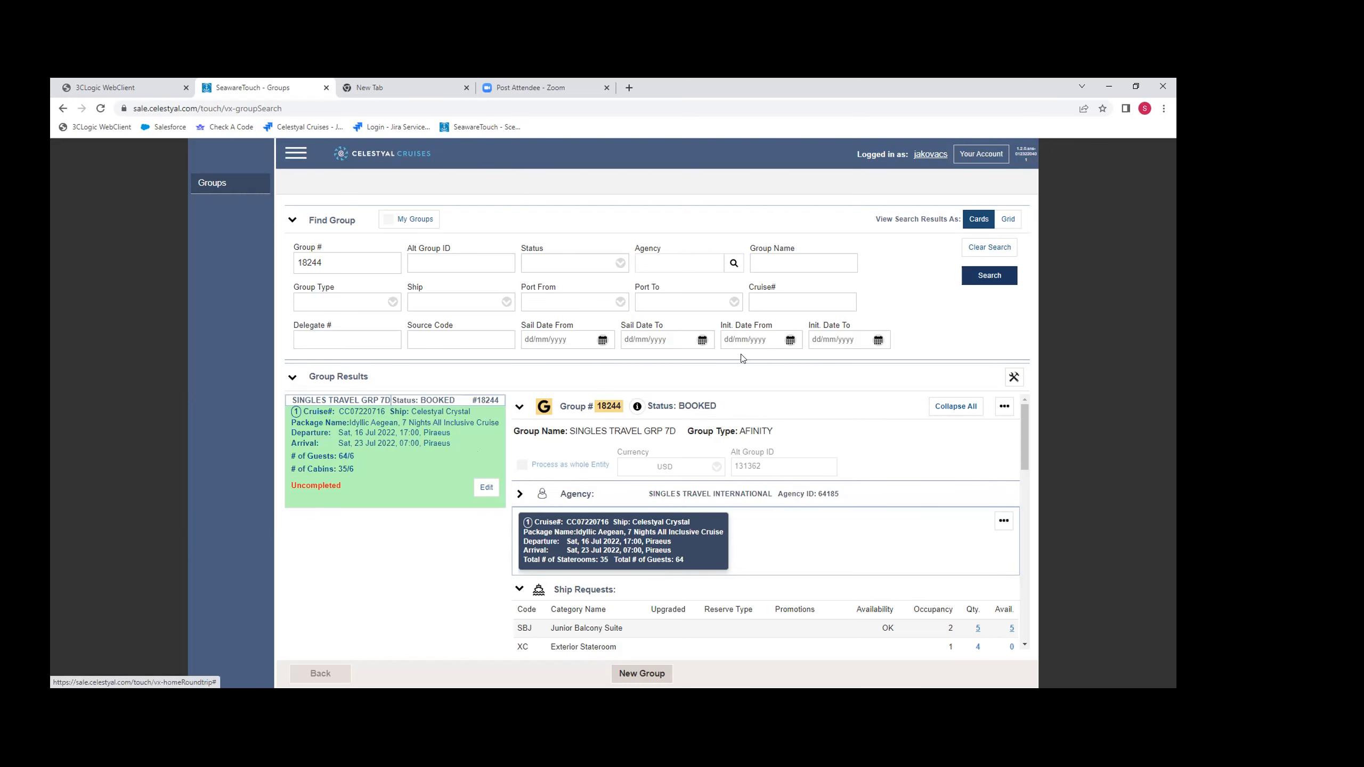
- Open group 18244 for editing, view the stateroom categories offered for a new delegate, and exit the booking without saving
{"action": "left_click", "coordinate": [487, 487]}
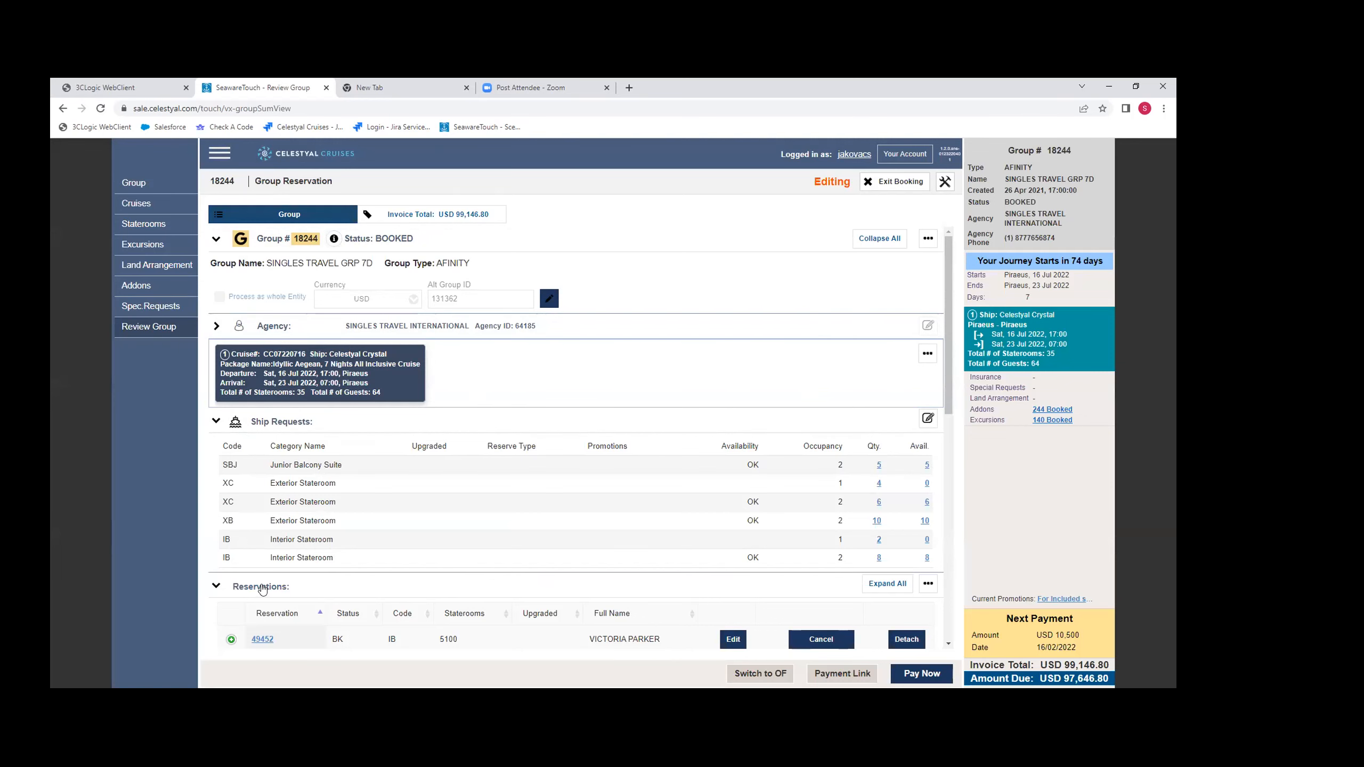
{"action": "scroll", "coordinate": [263, 591], "scroll_direction": "down", "scroll_amount": 2}
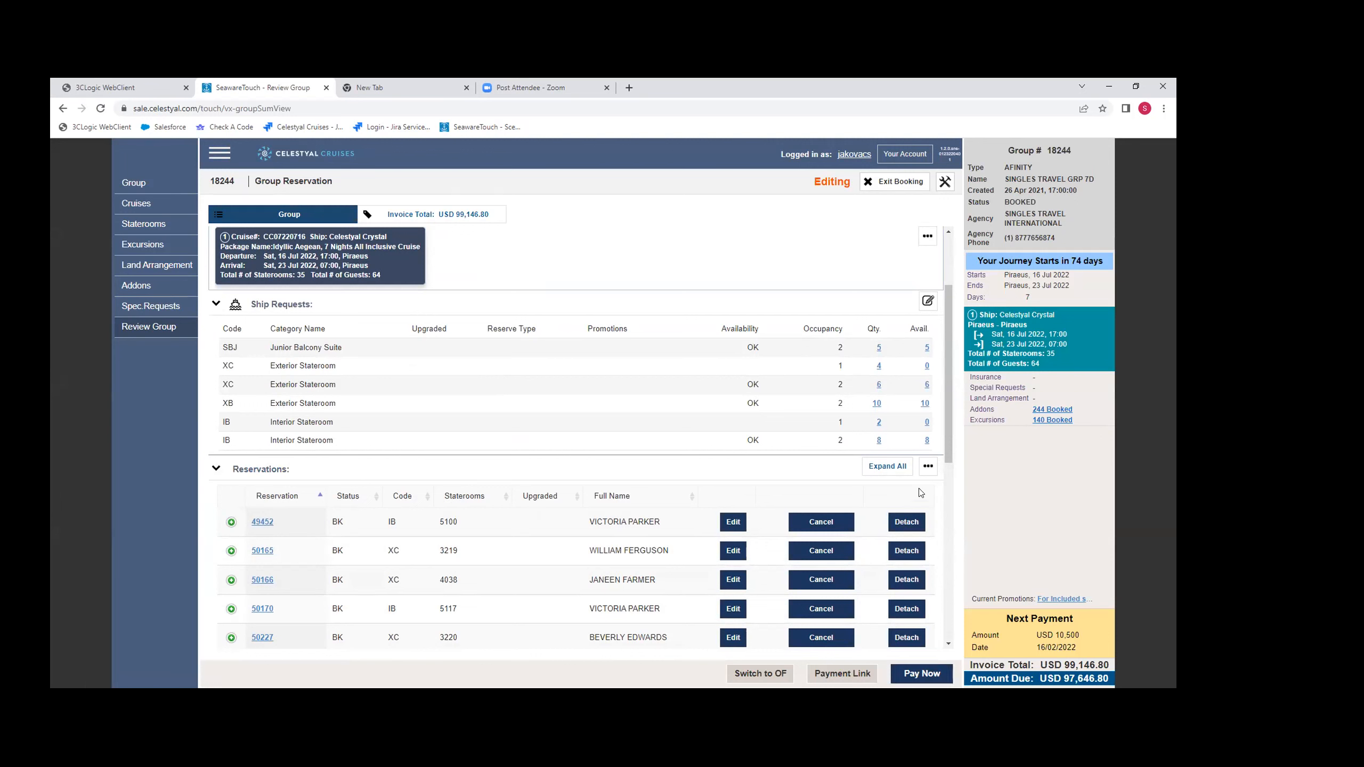
{"action": "left_click", "coordinate": [929, 467]}
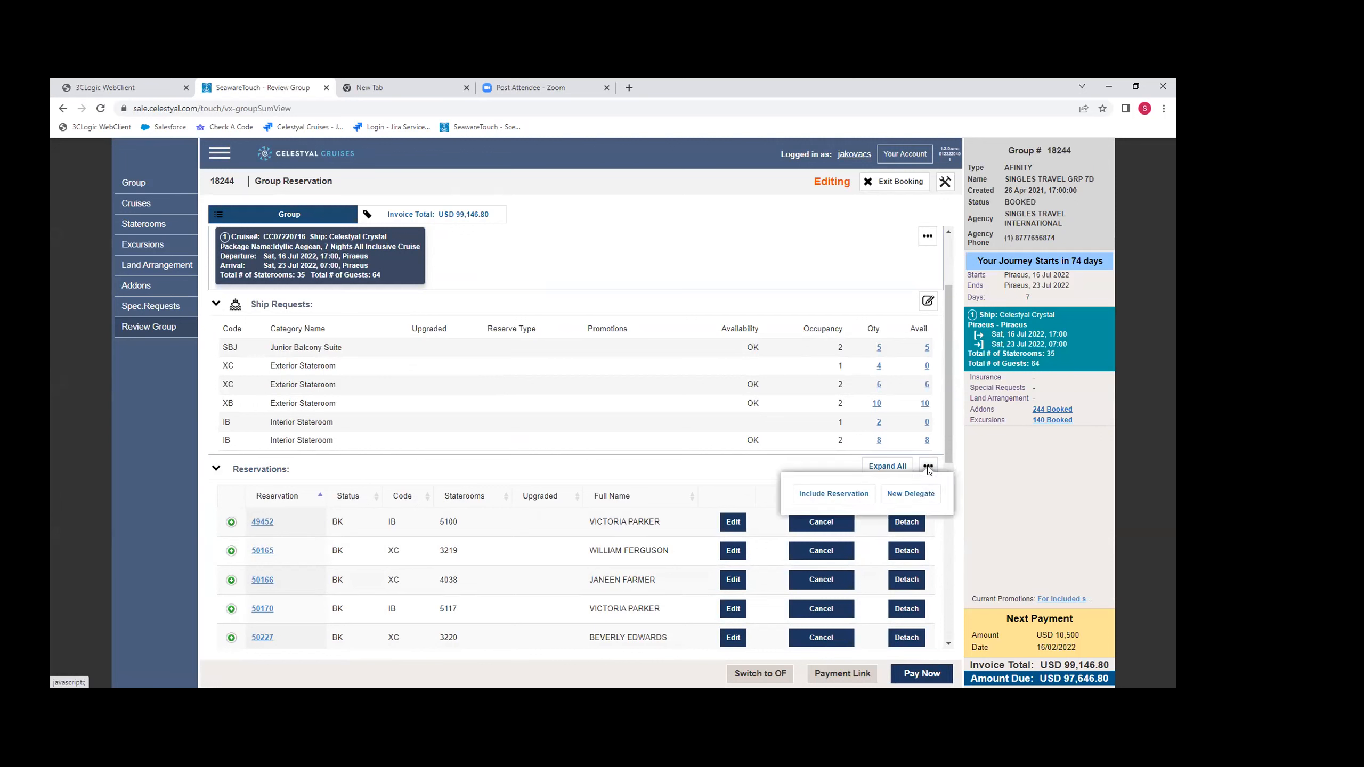
{"action": "left_click", "coordinate": [912, 494]}
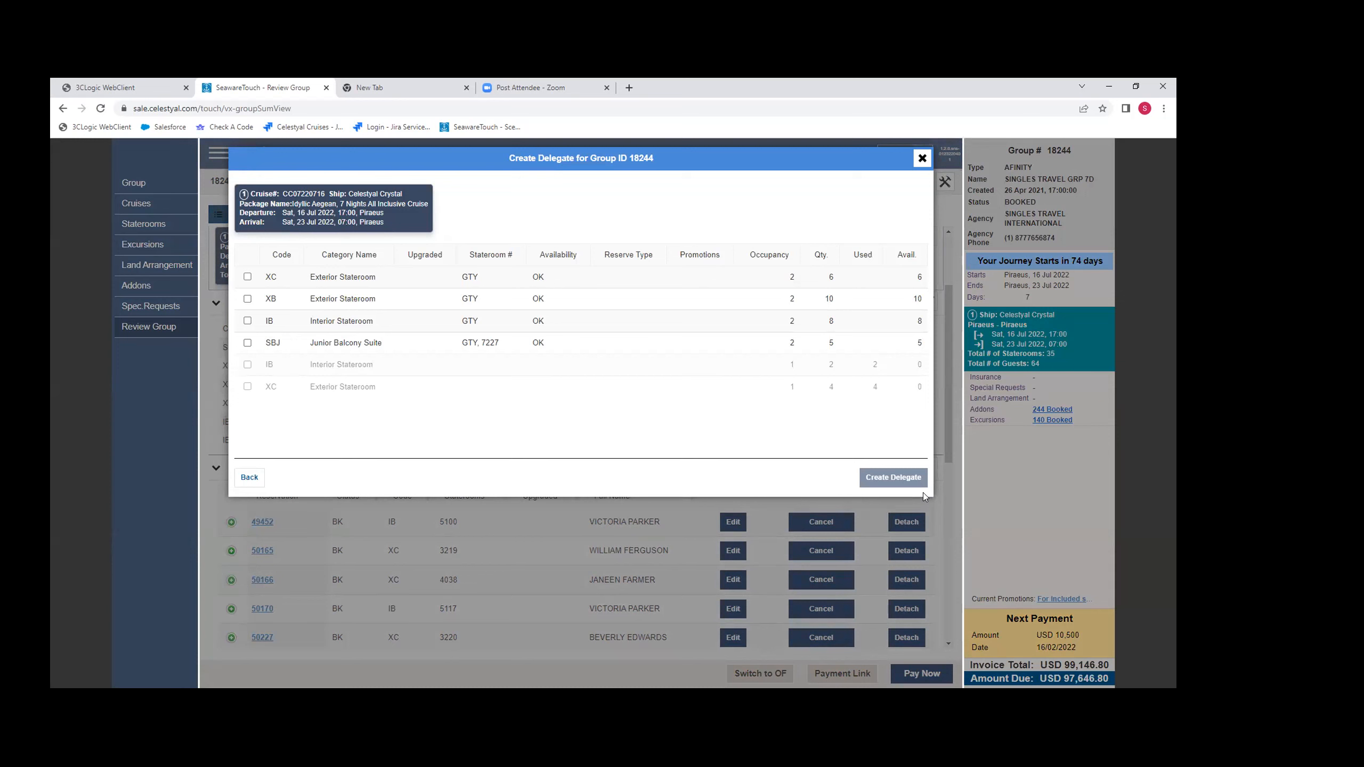
{"action": "left_click", "coordinate": [923, 159]}
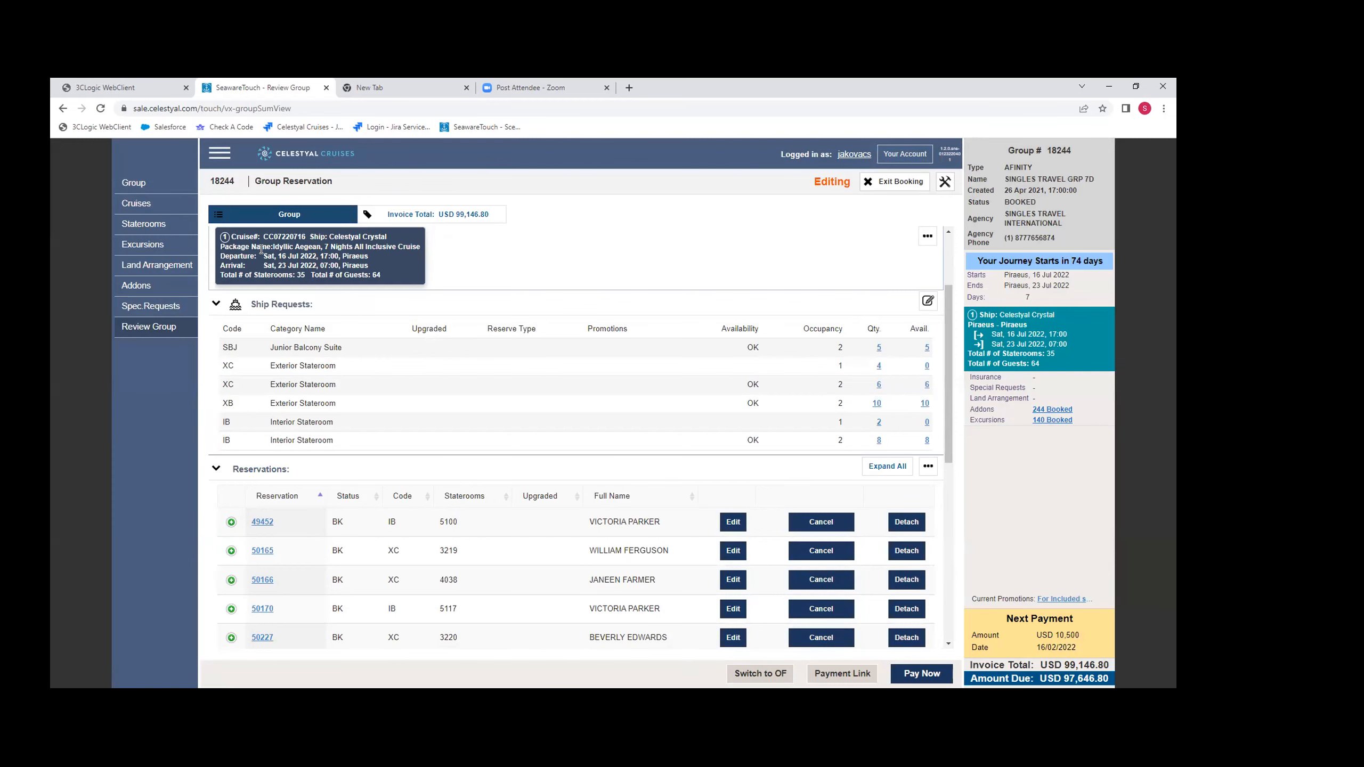
{"action": "left_click", "coordinate": [893, 185]}
{"action": "left_click", "coordinate": [529, 280]}
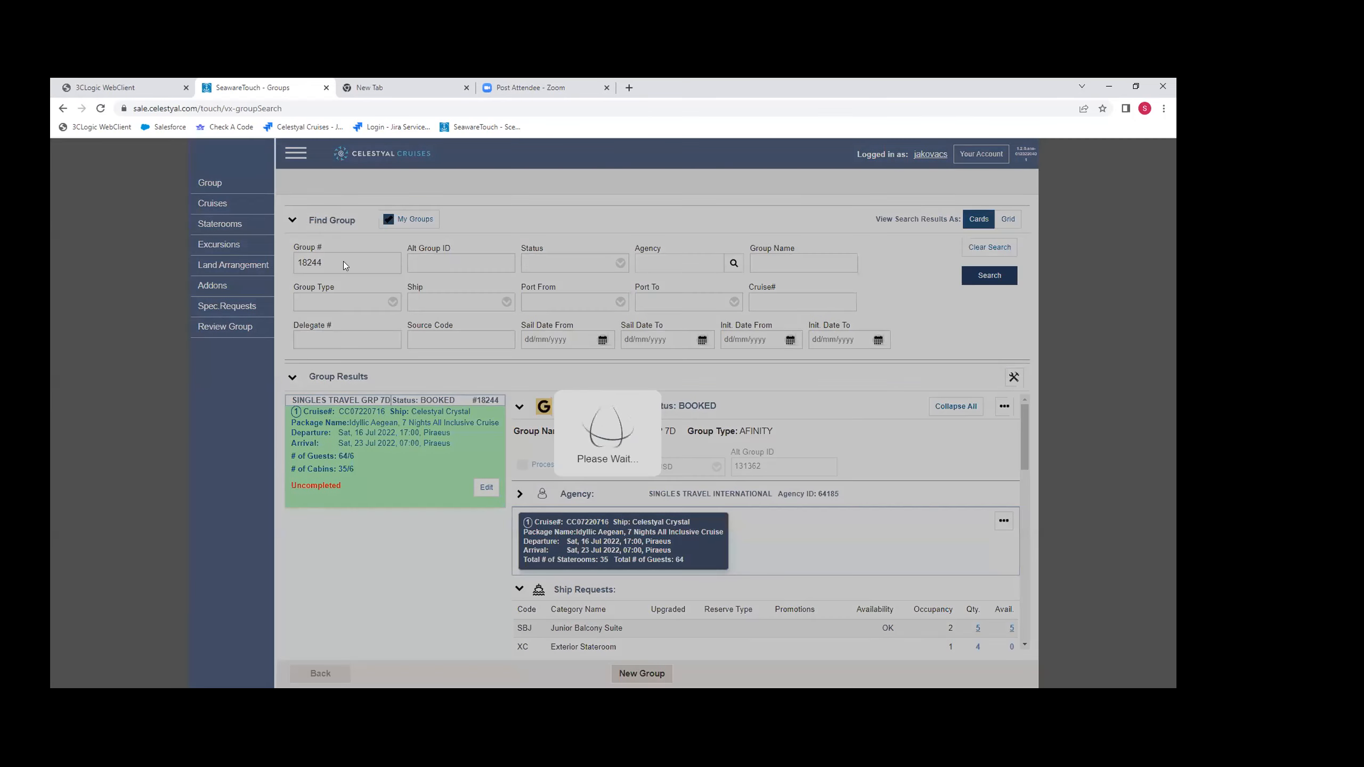
- Search for group number 17420 in place of the previous group and open it for editing
{"action": "key", "text": "ctrl+a"}
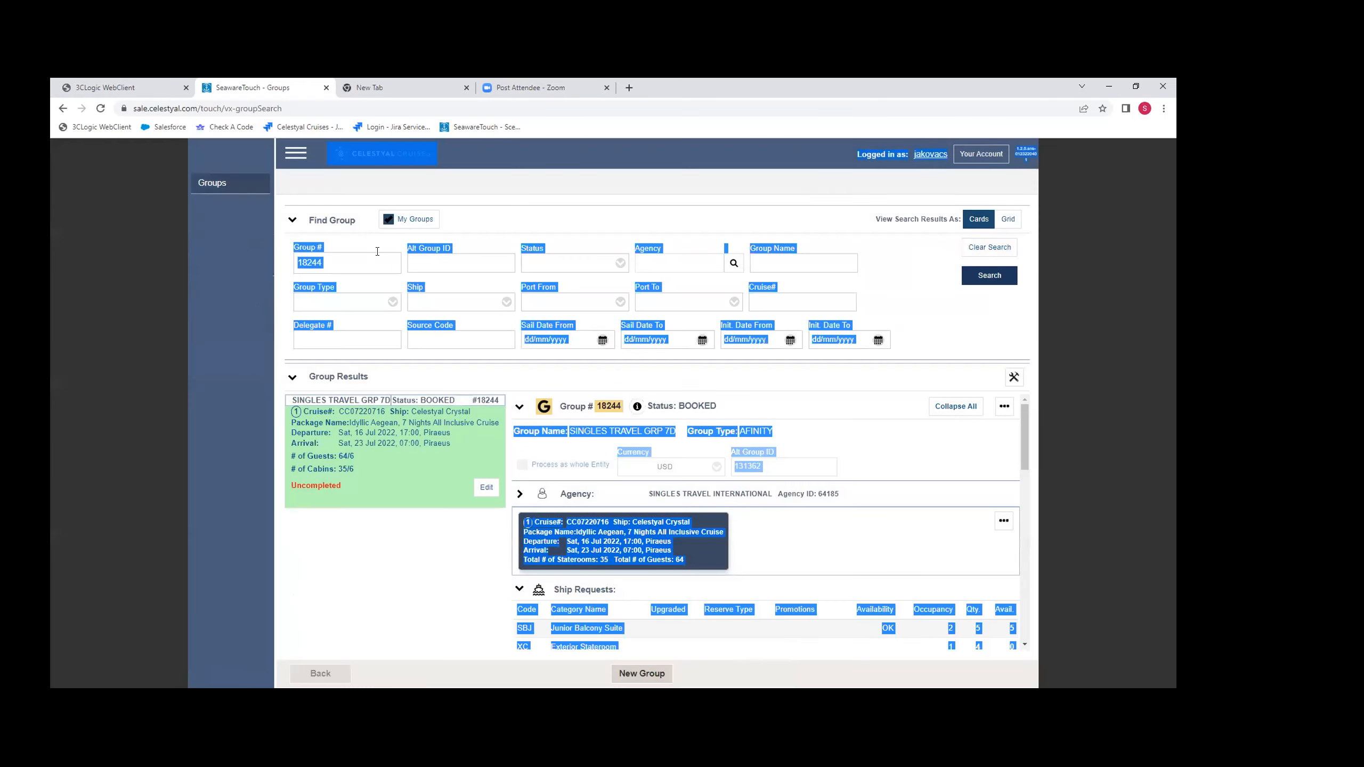
{"action": "left_click", "coordinate": [838, 256]}
{"action": "left_click_drag", "start_coordinate": [337, 259], "coordinate": [259, 255]}
{"action": "key", "text": "BackSpace"}
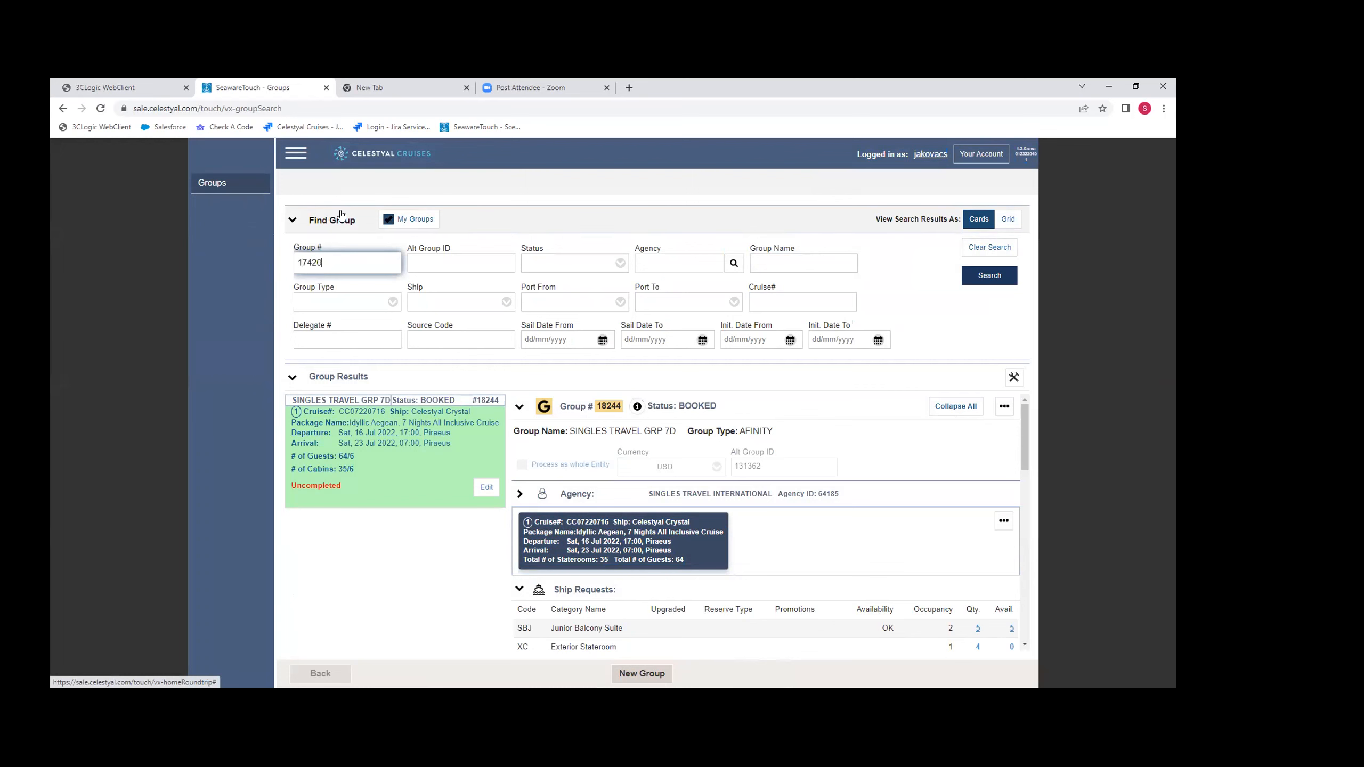
{"action": "left_click", "coordinate": [983, 274]}
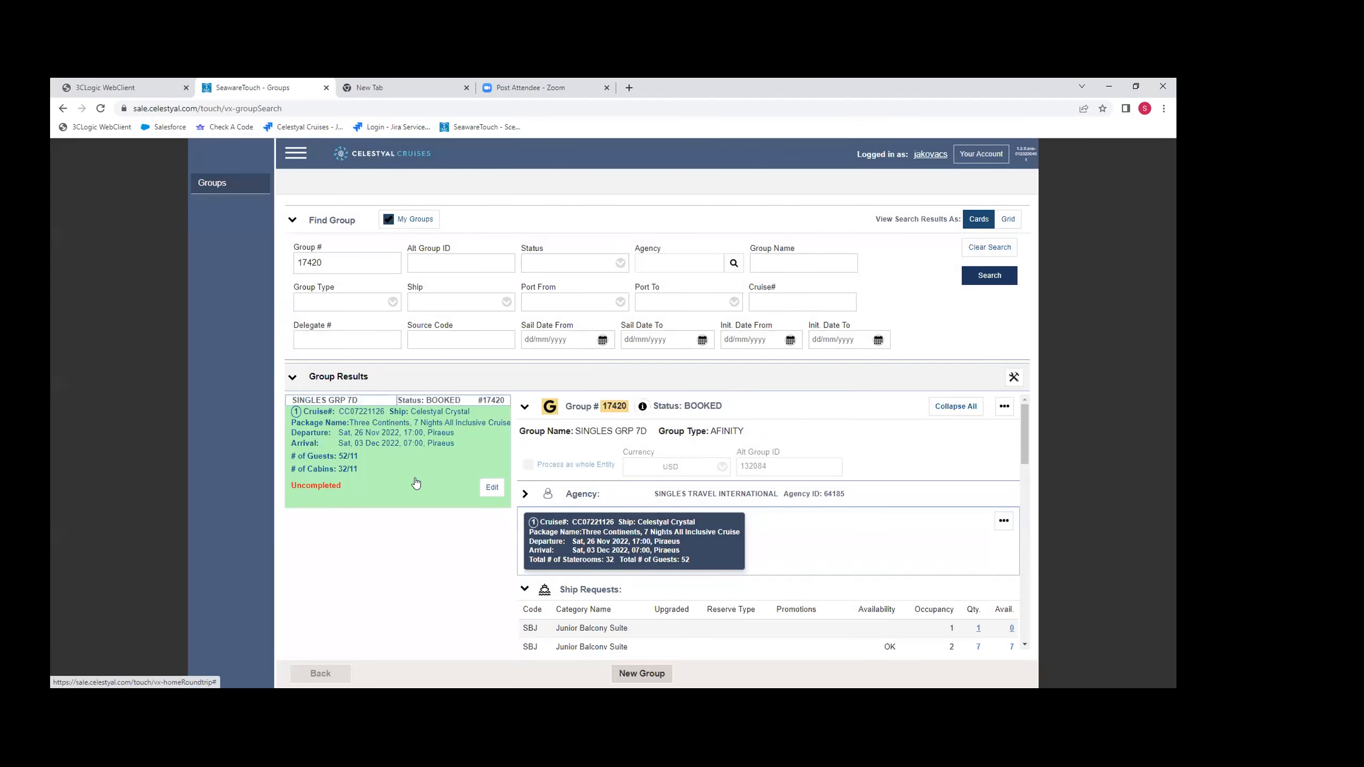
{"action": "left_click", "coordinate": [493, 487]}
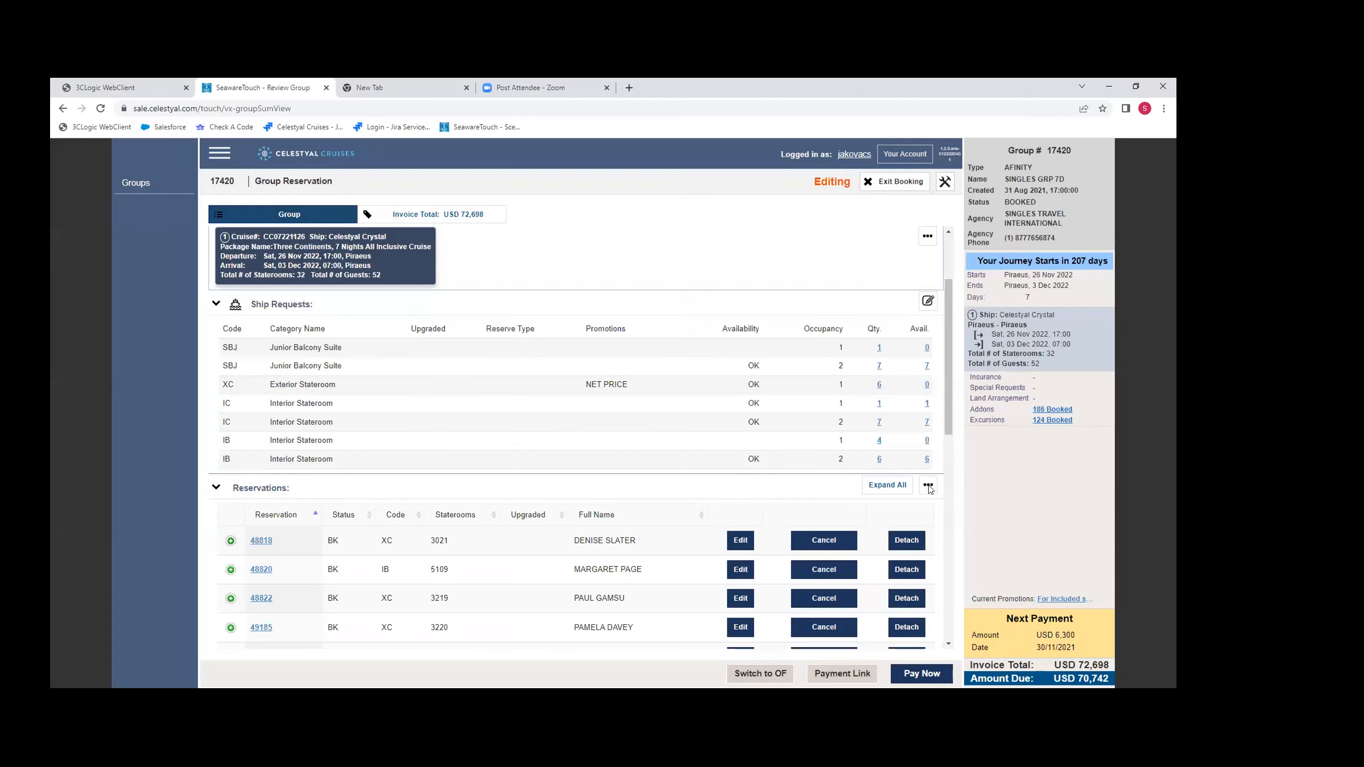
- View the stateroom categories offered for a new delegate in group 17420 and exit the booking
{"action": "left_click", "coordinate": [929, 487]}
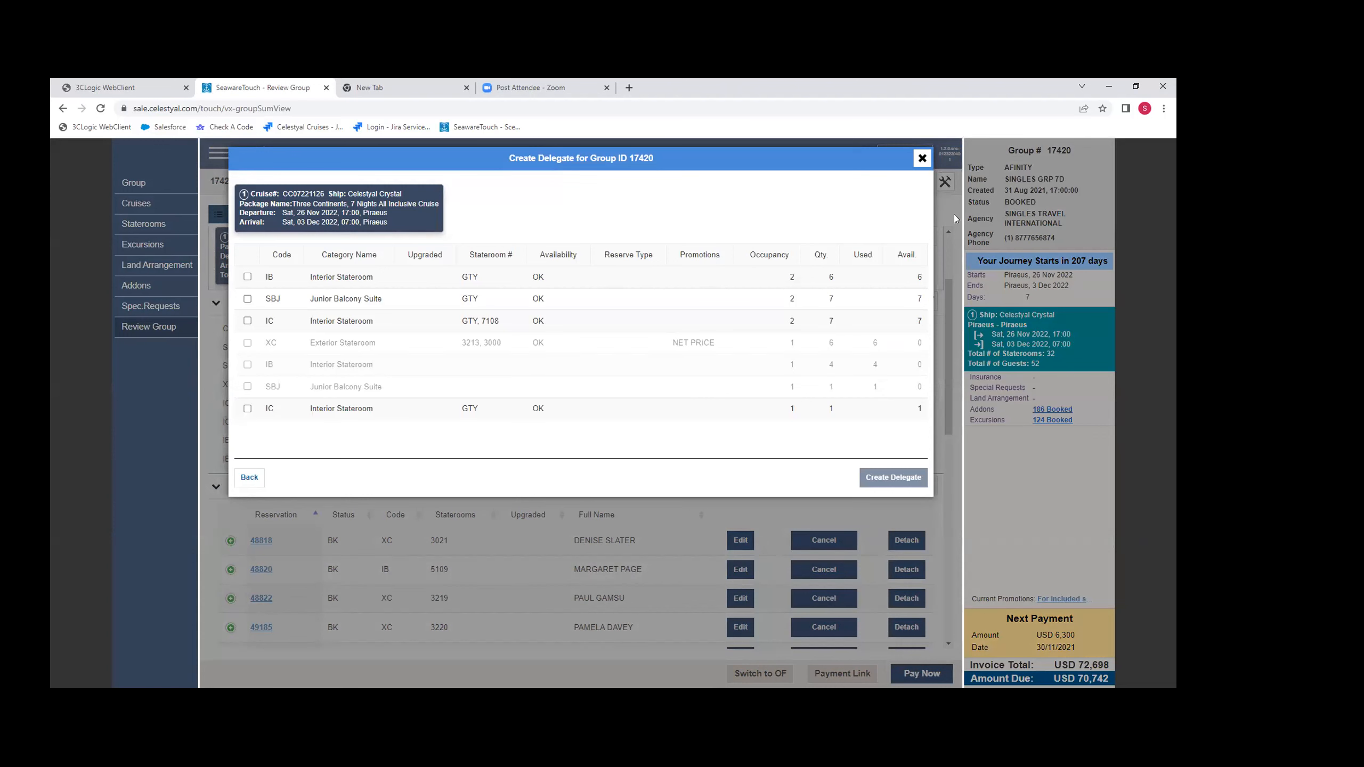
{"action": "left_click", "coordinate": [920, 159]}
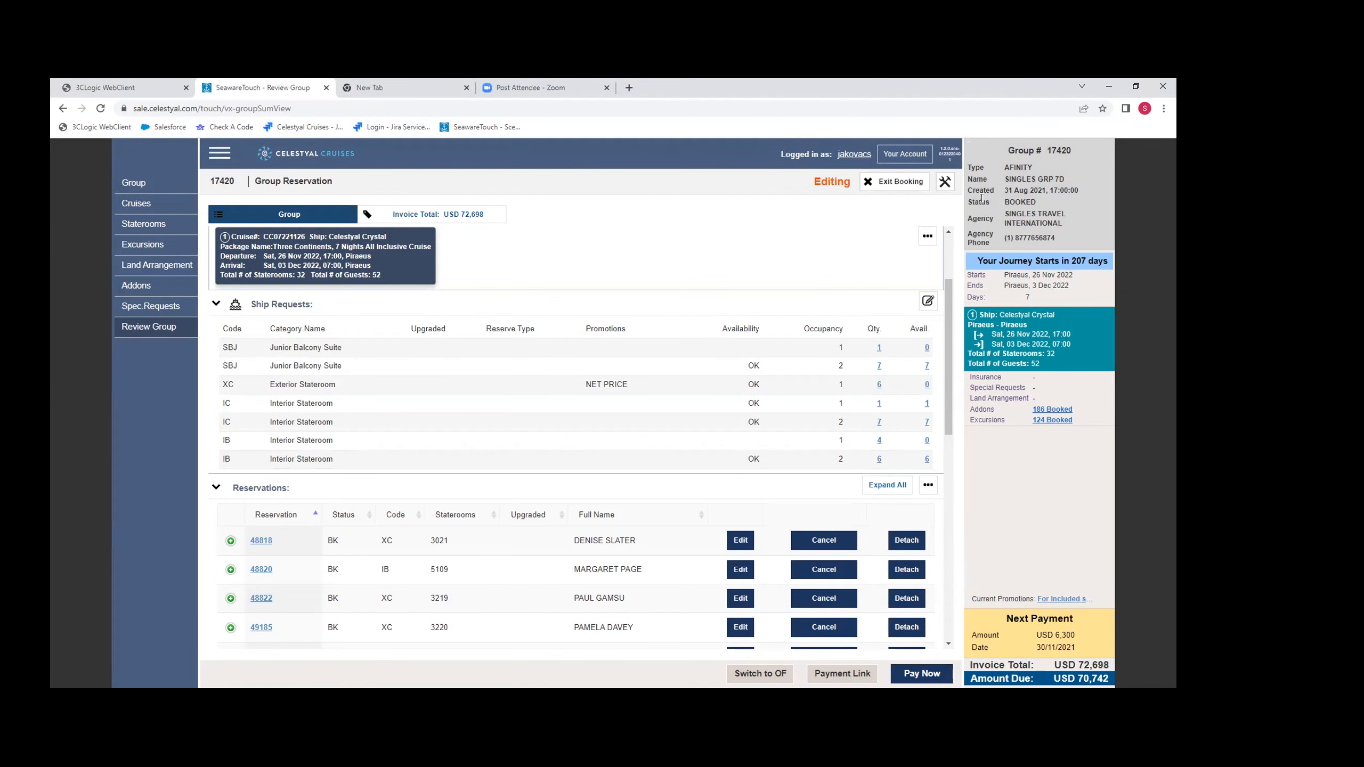
{"action": "left_click", "coordinate": [896, 182]}
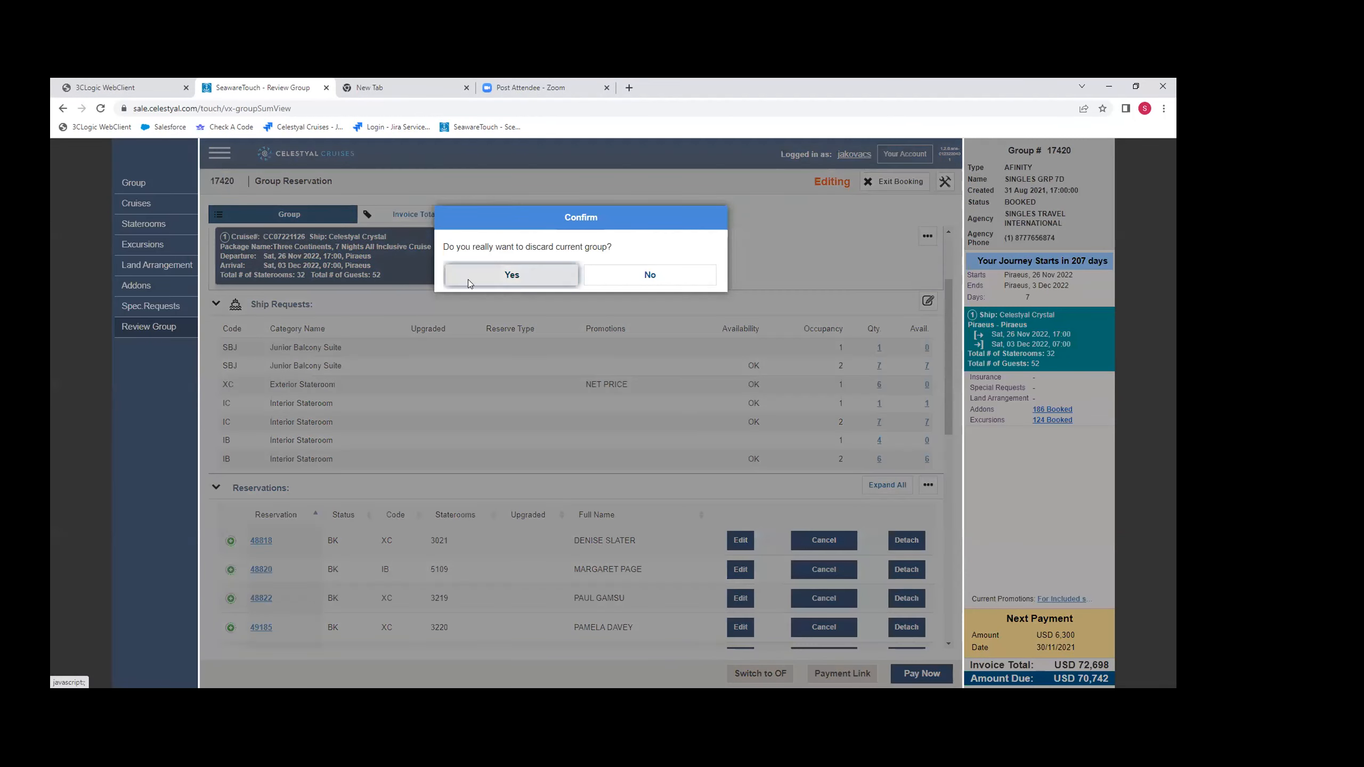
{"action": "left_click", "coordinate": [468, 277]}
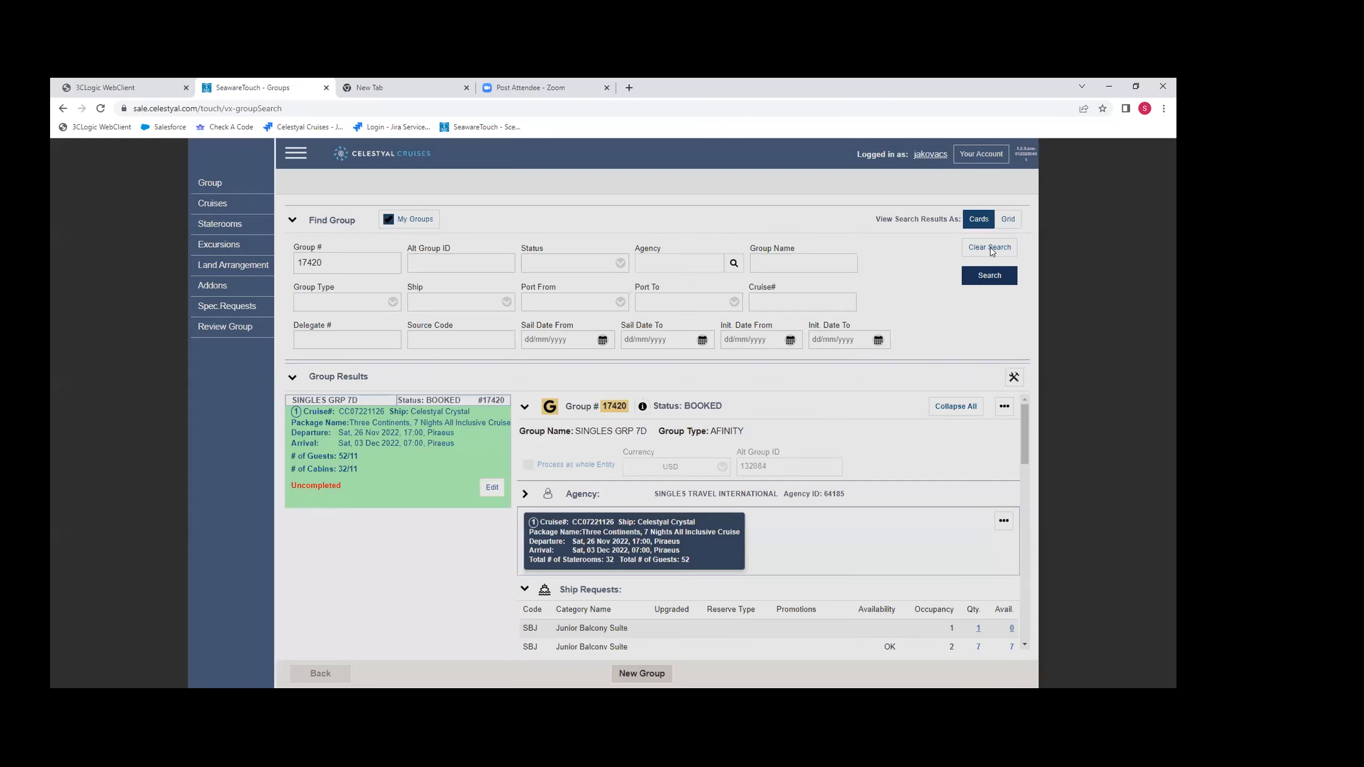
- Clear the search criteria, find the group with alternate group ID 131200, and open it for editing
{"action": "left_click", "coordinate": [991, 247]}
{"action": "left_click", "coordinate": [442, 259]}
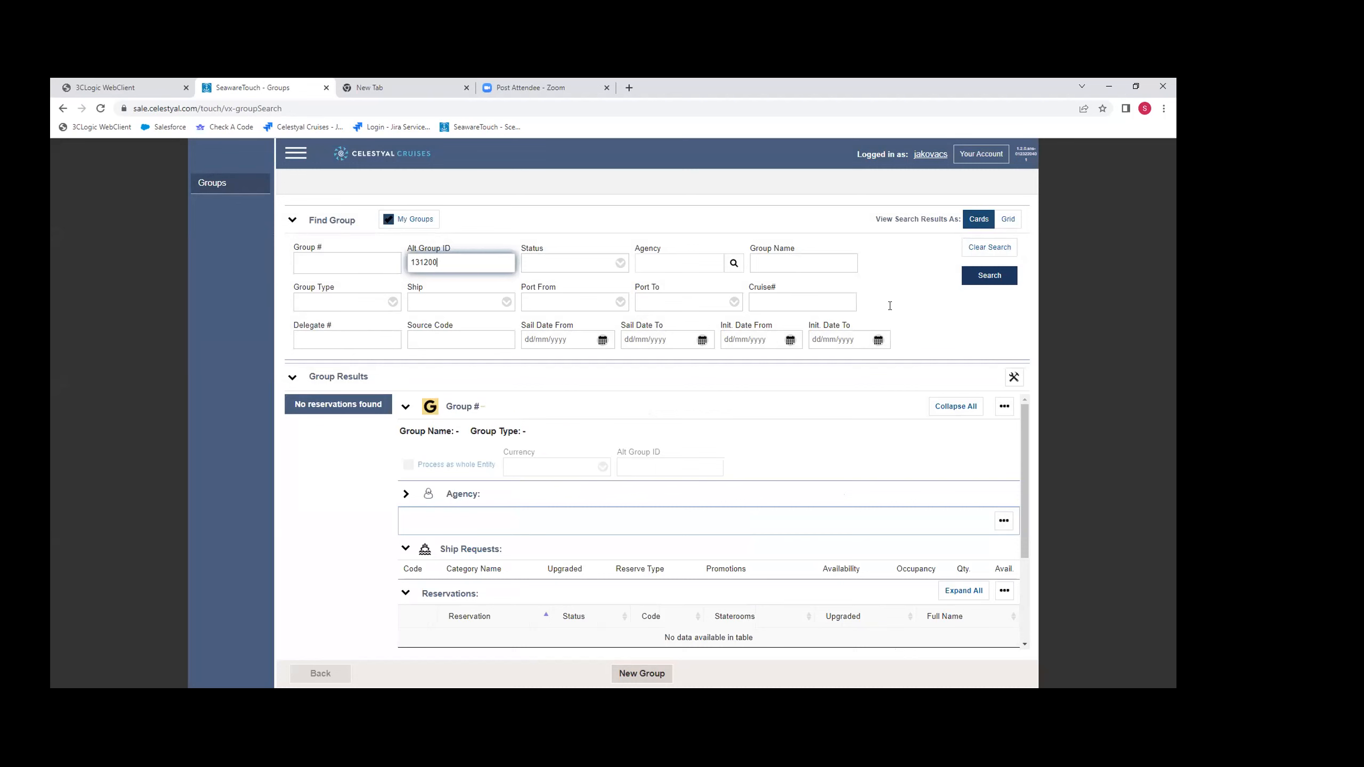
{"action": "left_click", "coordinate": [989, 275]}
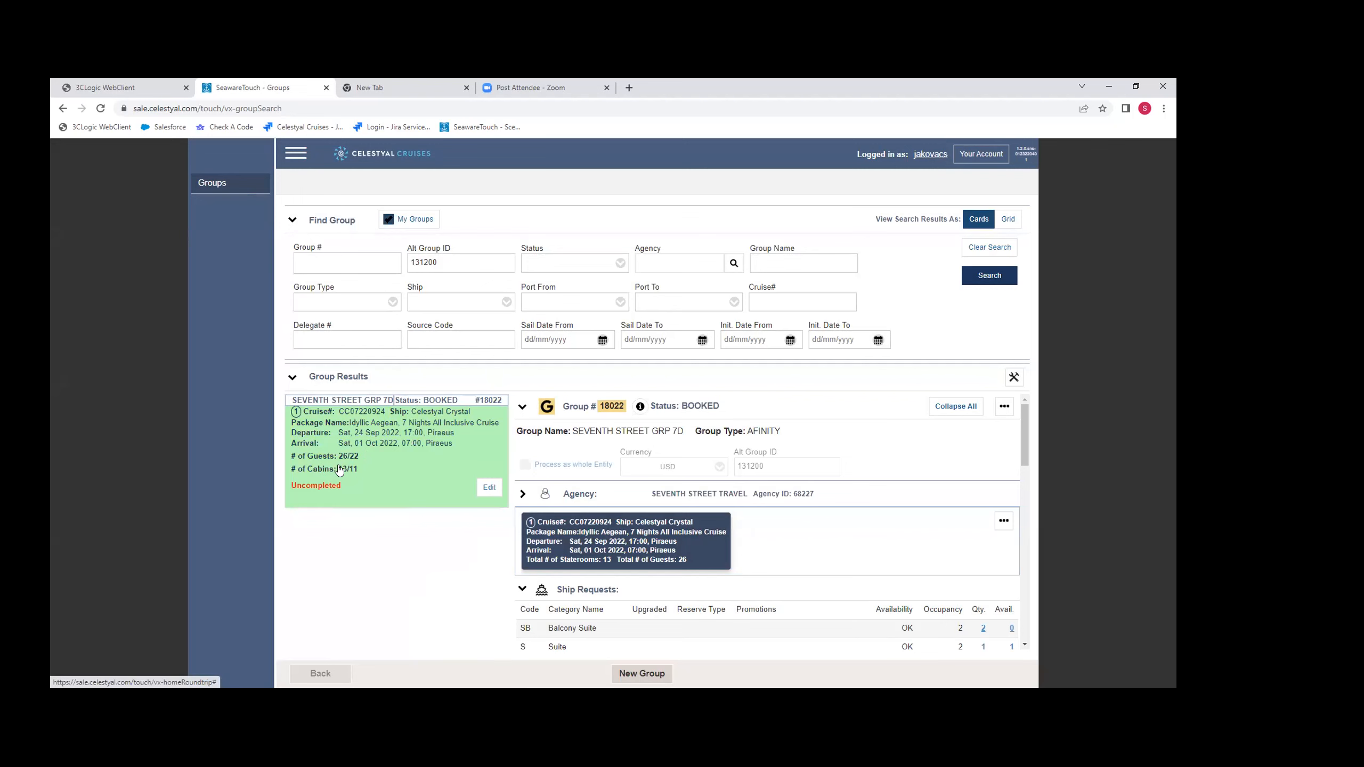
{"action": "left_click", "coordinate": [490, 488]}
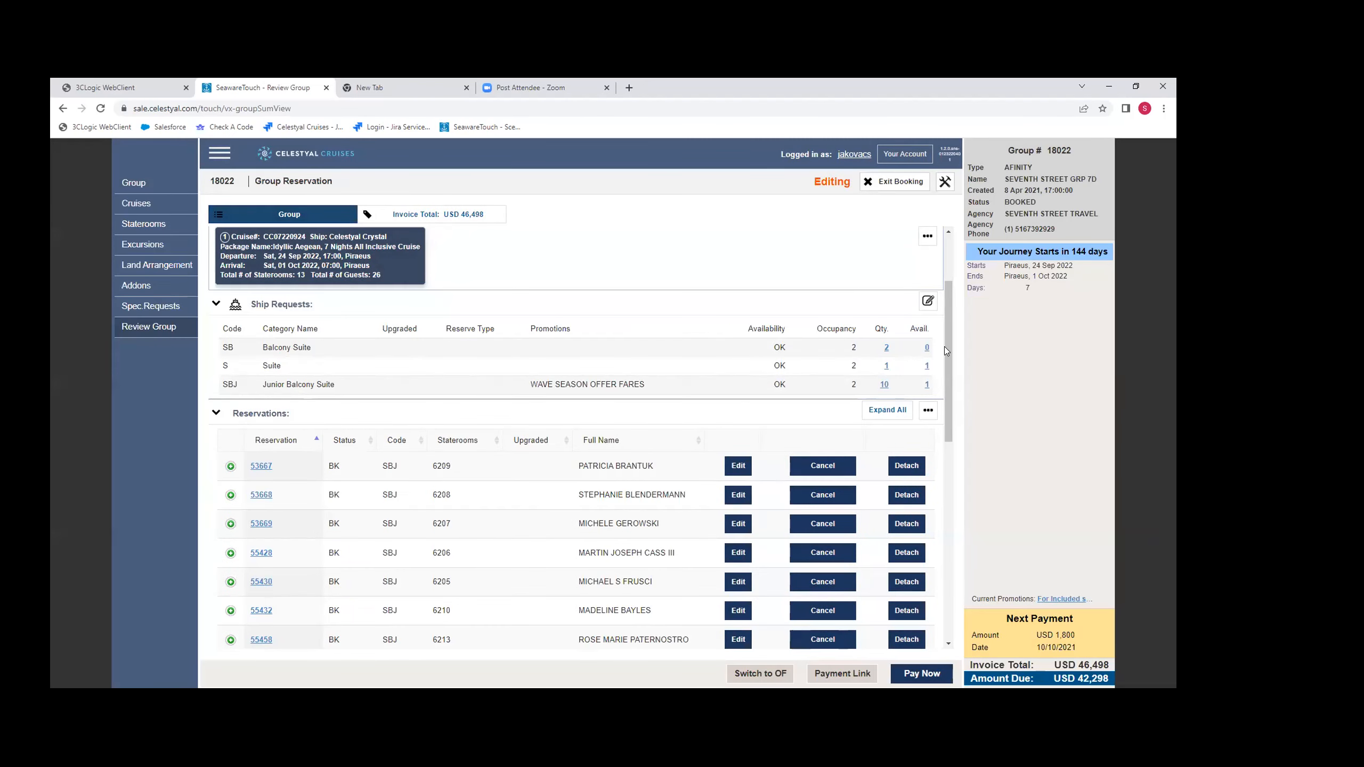
- Create a new delegate for group 18022 using the S Suite category, stateroom 6203
{"action": "scroll", "coordinate": [436, 458], "scroll_direction": "down", "scroll_amount": 2}
{"action": "scroll", "coordinate": [437, 458], "scroll_direction": "up", "scroll_amount": 4}
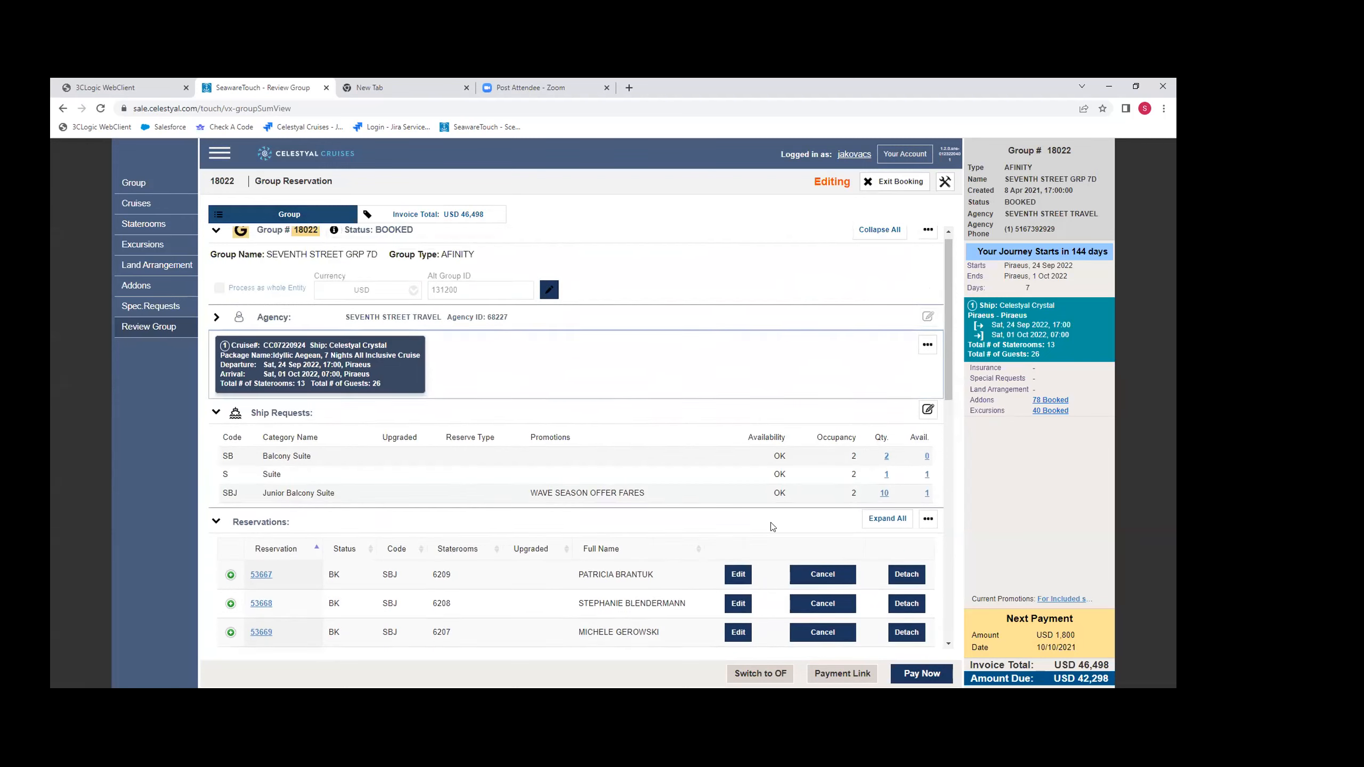
{"action": "scroll", "coordinate": [656, 461], "scroll_direction": "down", "scroll_amount": 2}
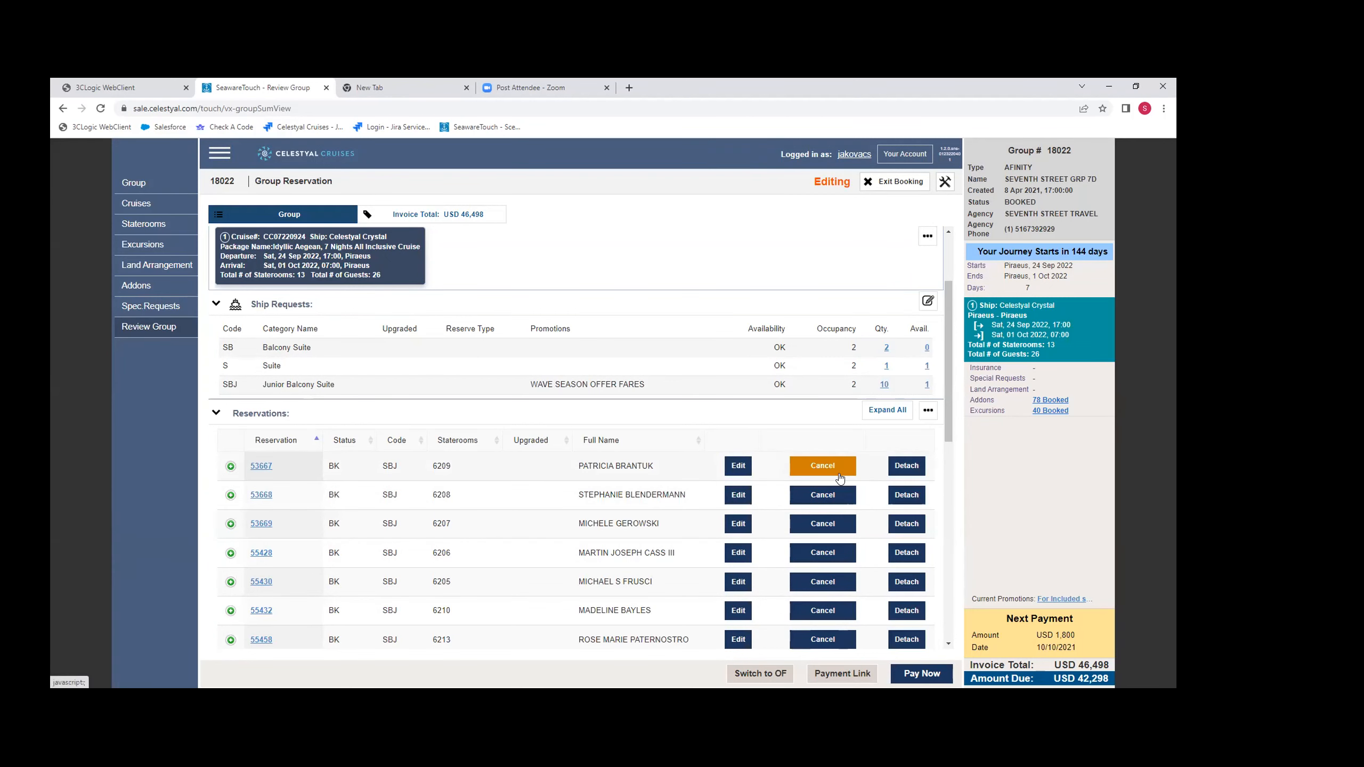
{"action": "scroll", "coordinate": [825, 489], "scroll_direction": "up", "scroll_amount": 1}
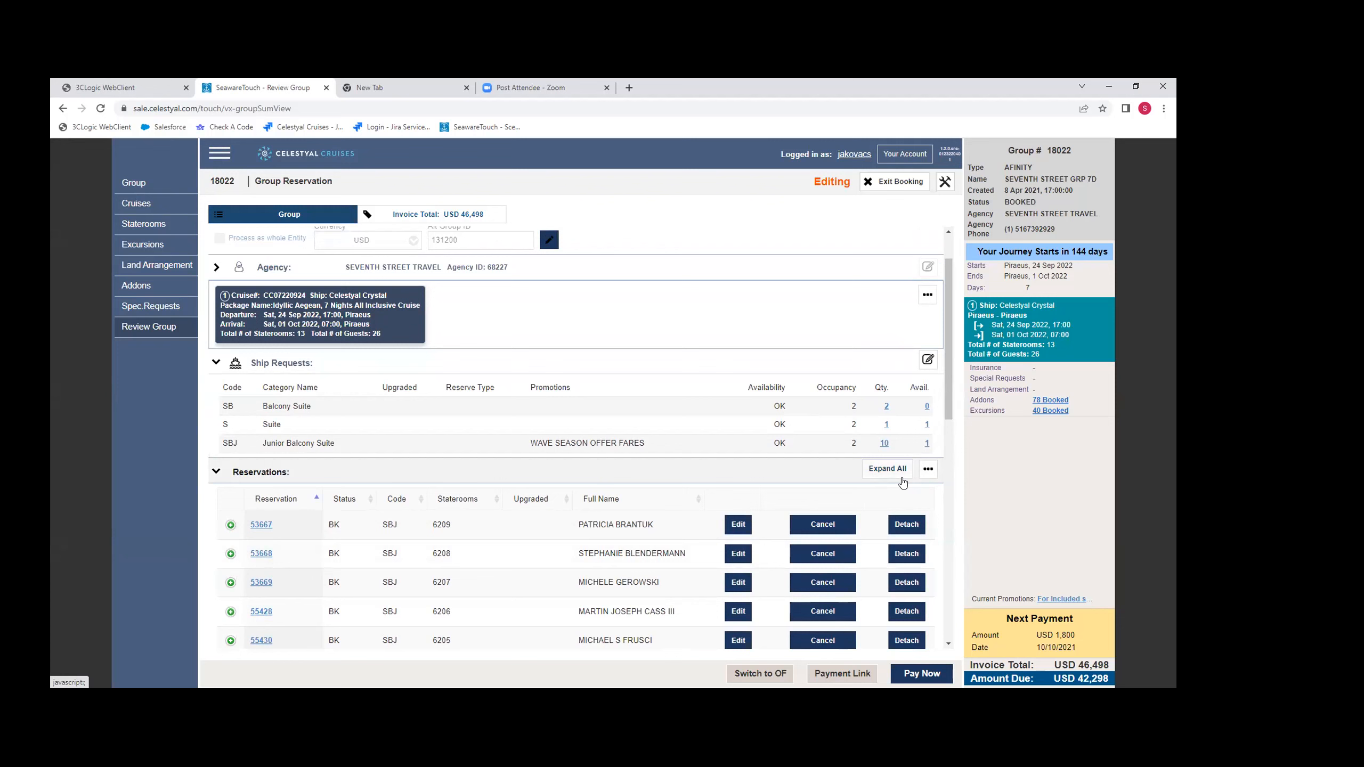
{"action": "left_click", "coordinate": [928, 471]}
{"action": "left_click", "coordinate": [923, 498]}
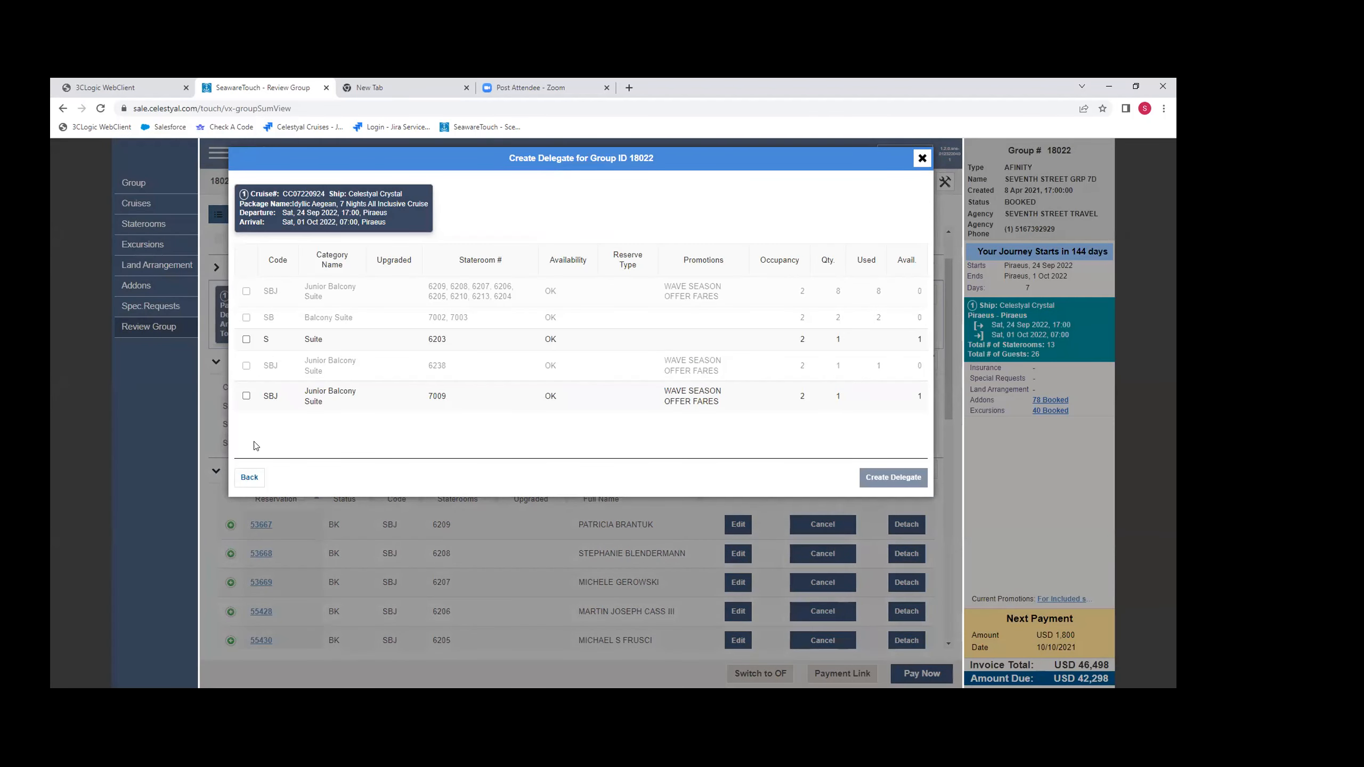
{"action": "left_click", "coordinate": [247, 340]}
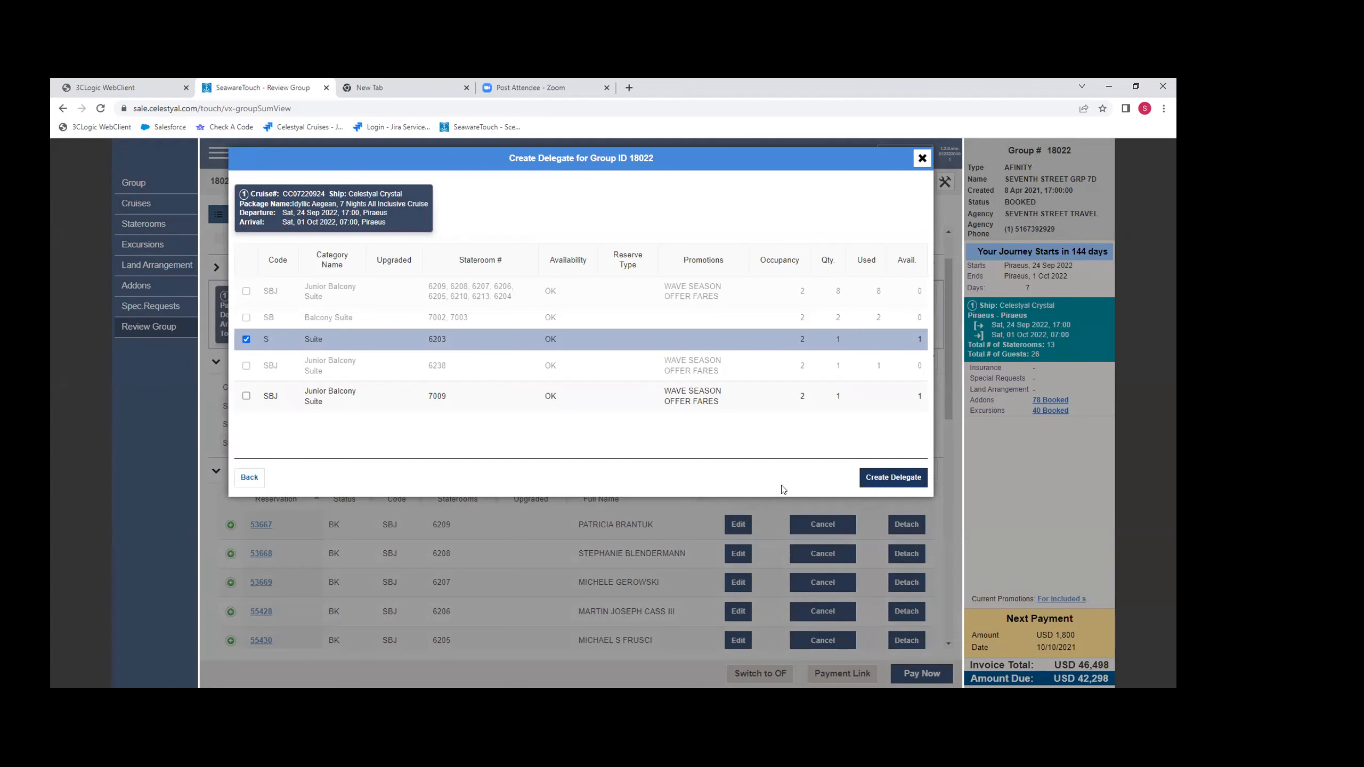
{"action": "left_click", "coordinate": [899, 480]}
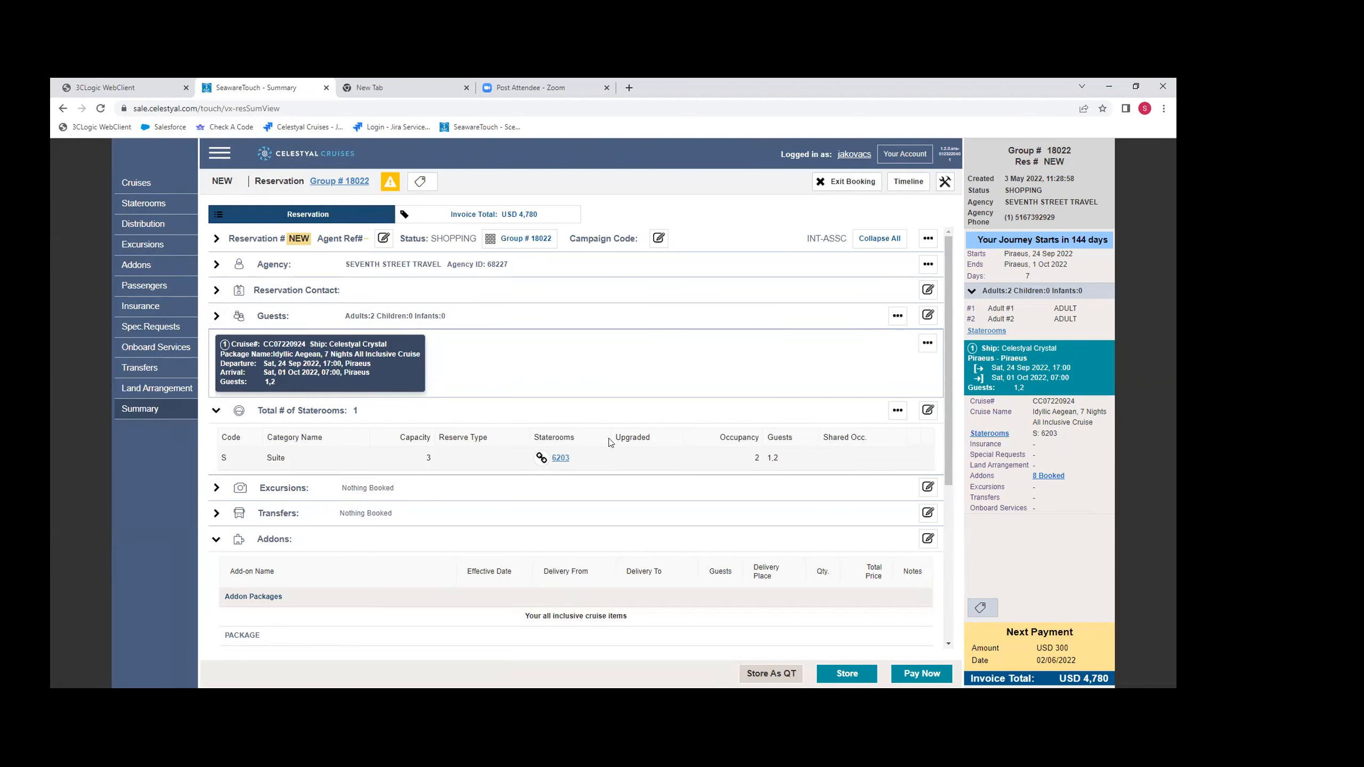
{"action": "left_click", "coordinate": [928, 317]}
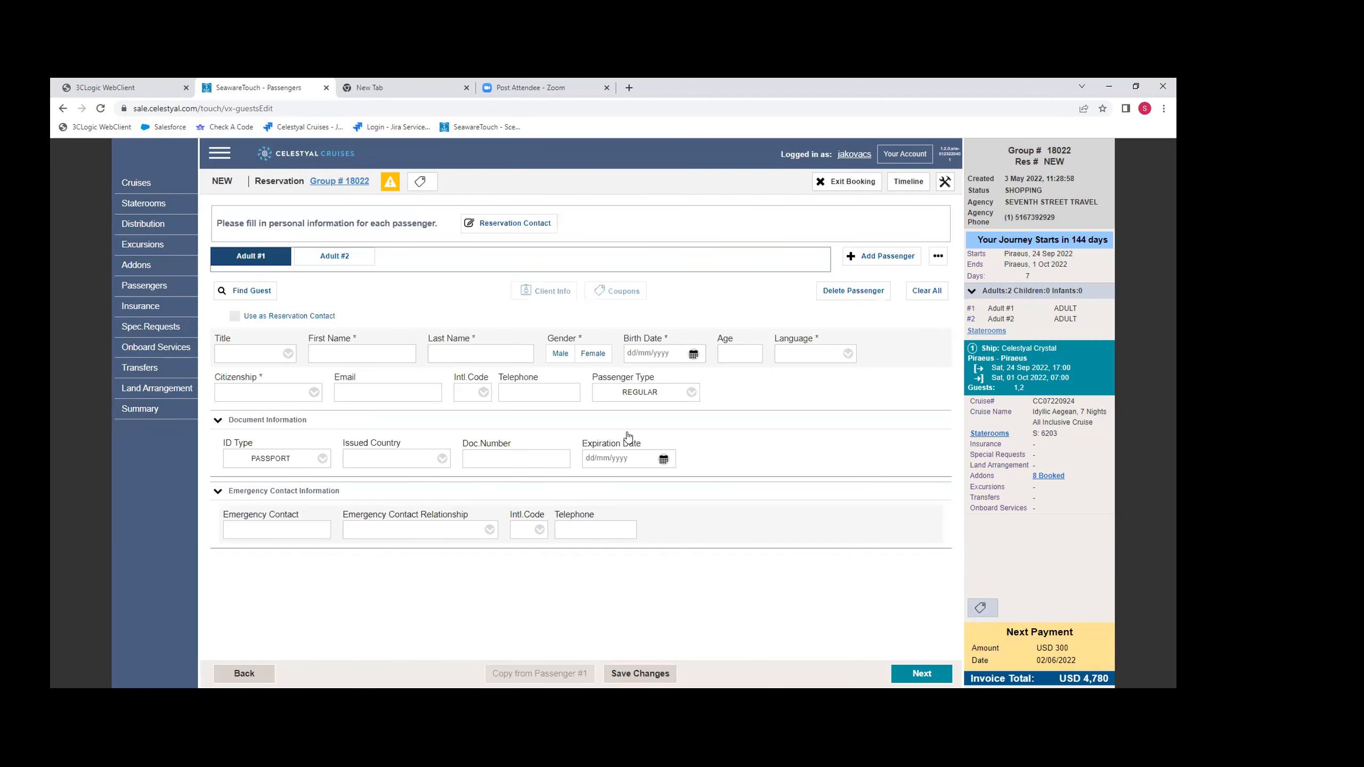
{"action": "left_click", "coordinate": [248, 676]}
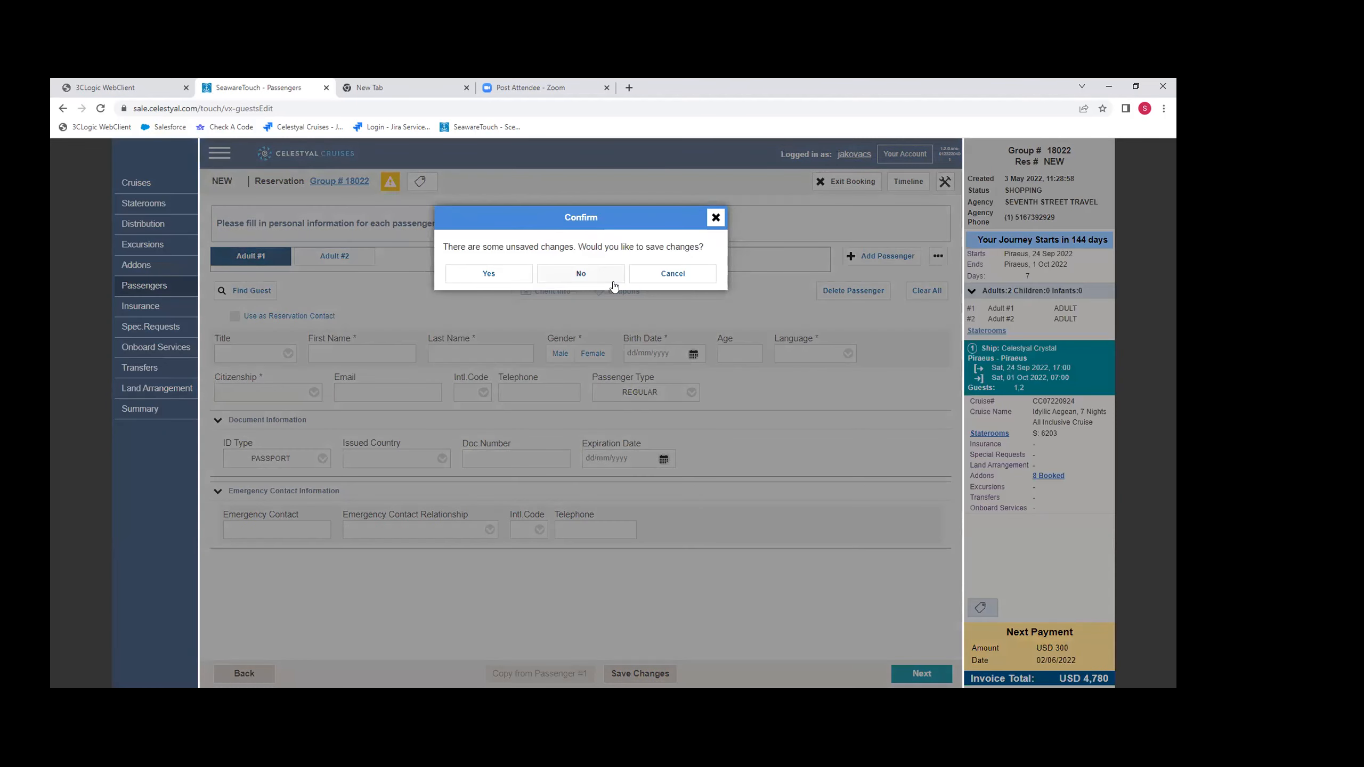
{"action": "left_click", "coordinate": [583, 276]}
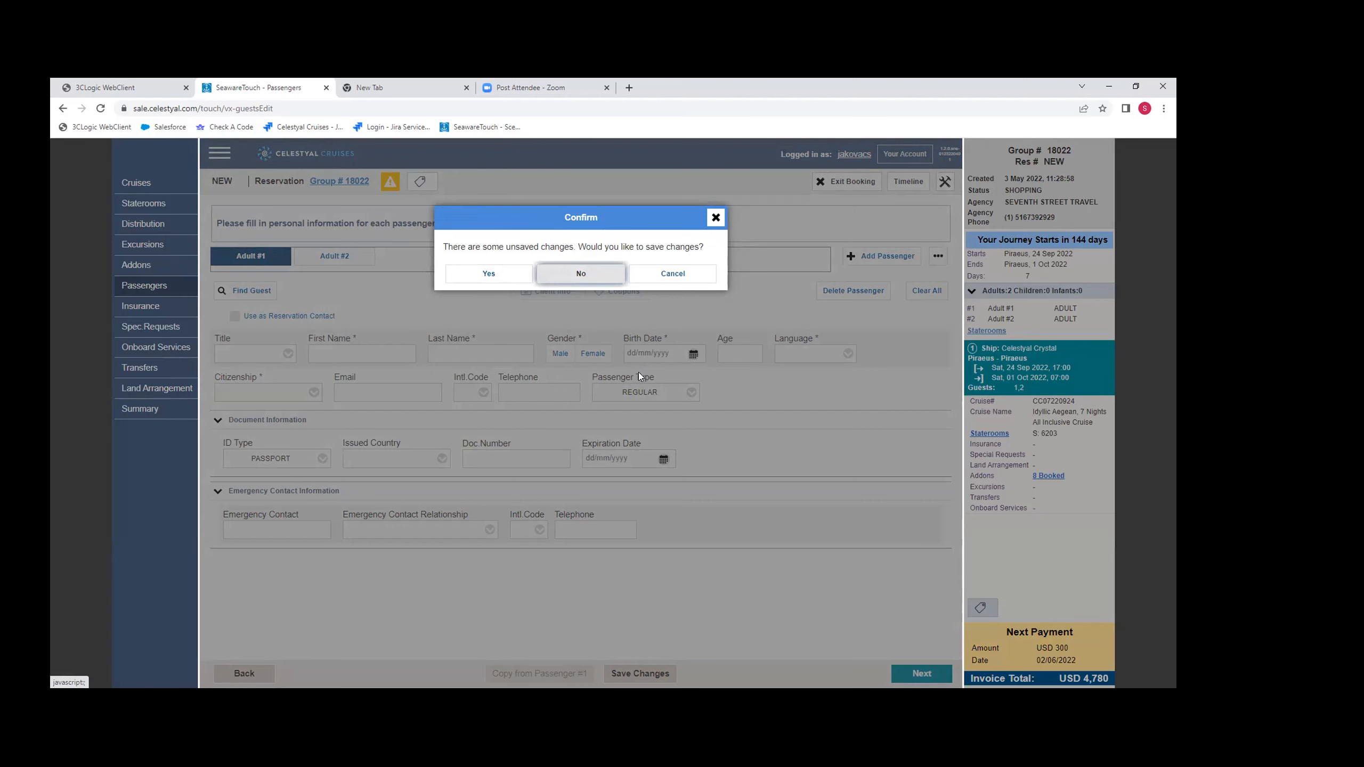
{"action": "key", "text": "Return"}
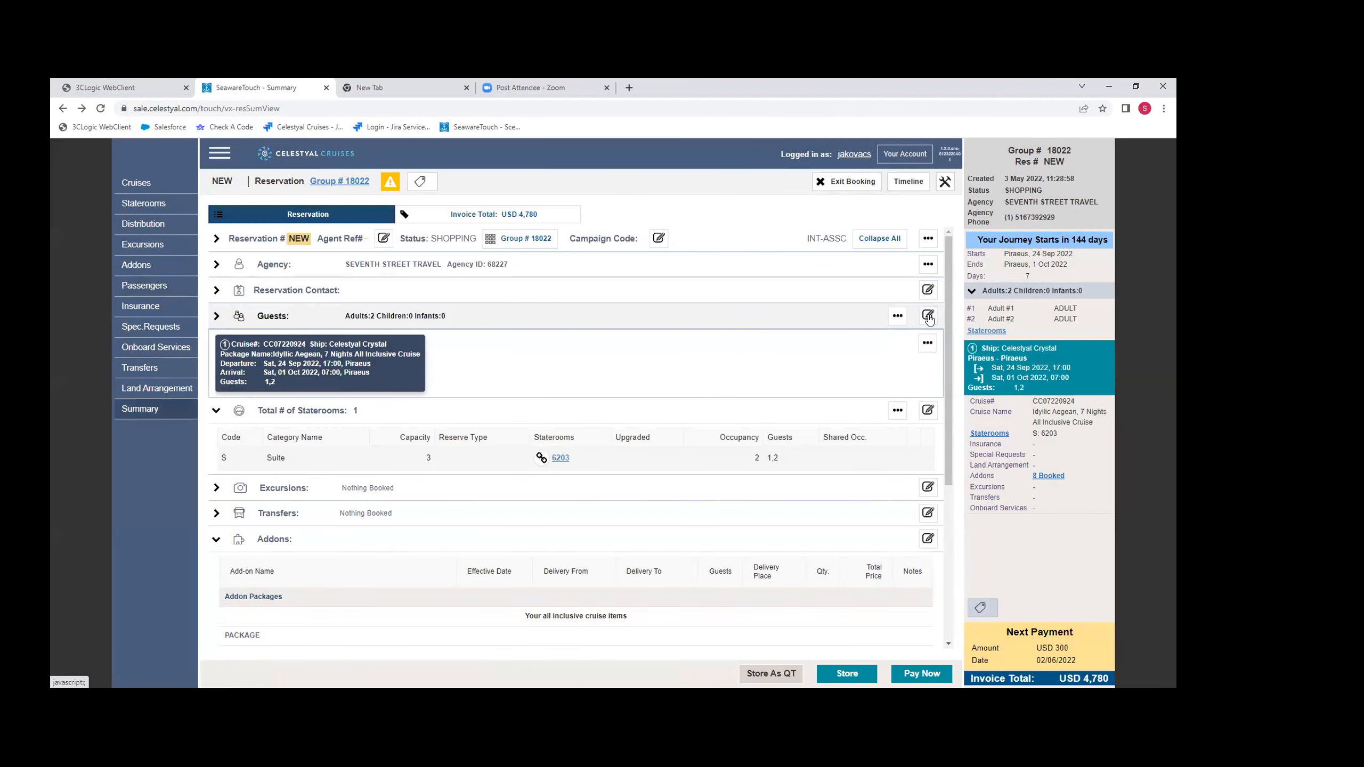
- Open the new reservation's guest details and enter Adult #1's title as Mr along with the first and last names
{"action": "left_click", "coordinate": [927, 317]}
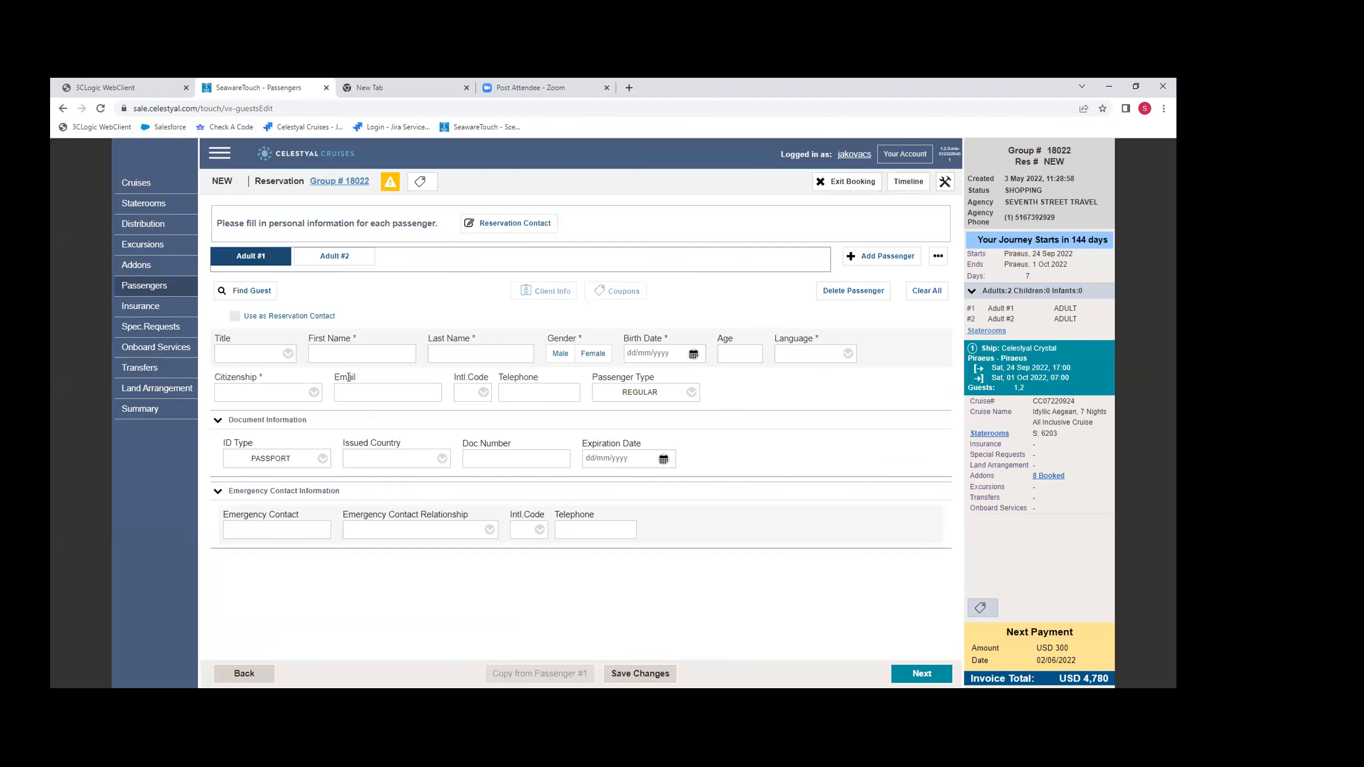
{"action": "left_click", "coordinate": [285, 358]}
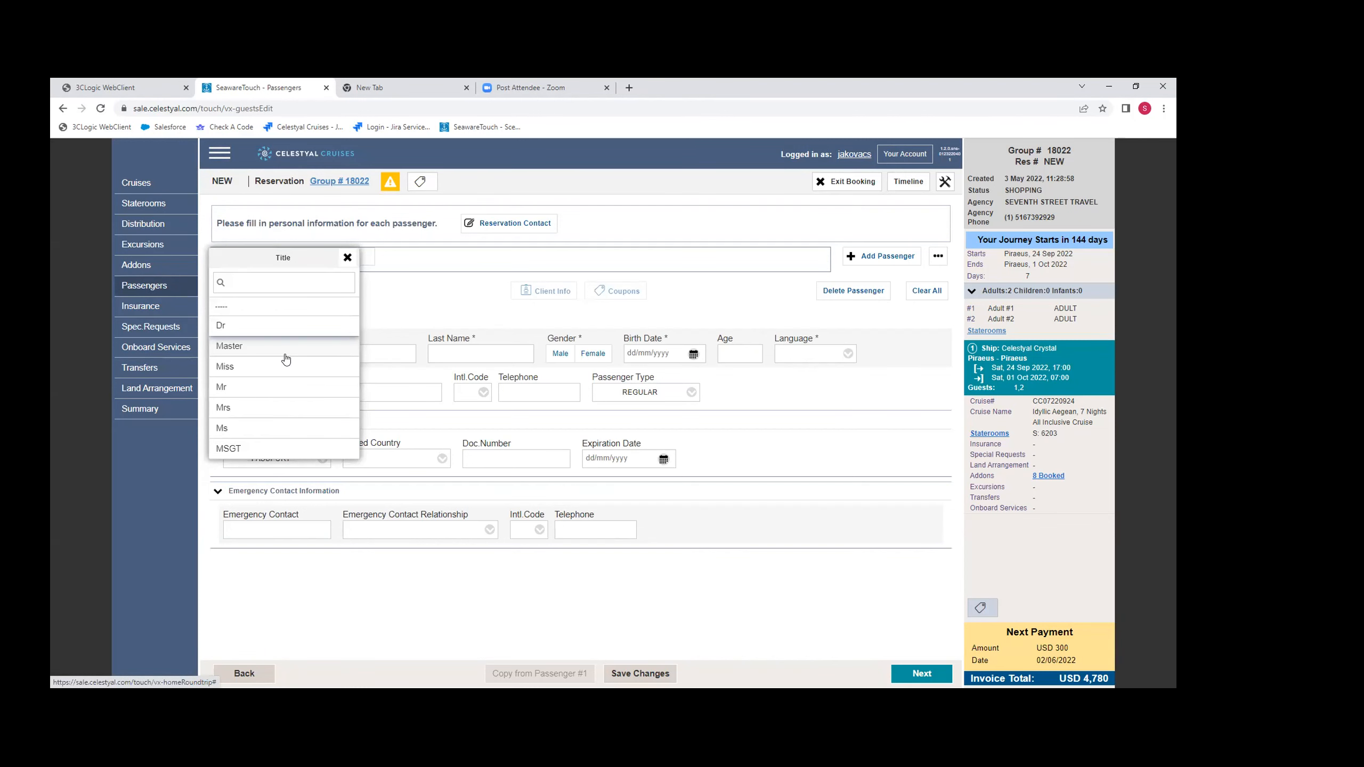
{"action": "left_click", "coordinate": [323, 387]}
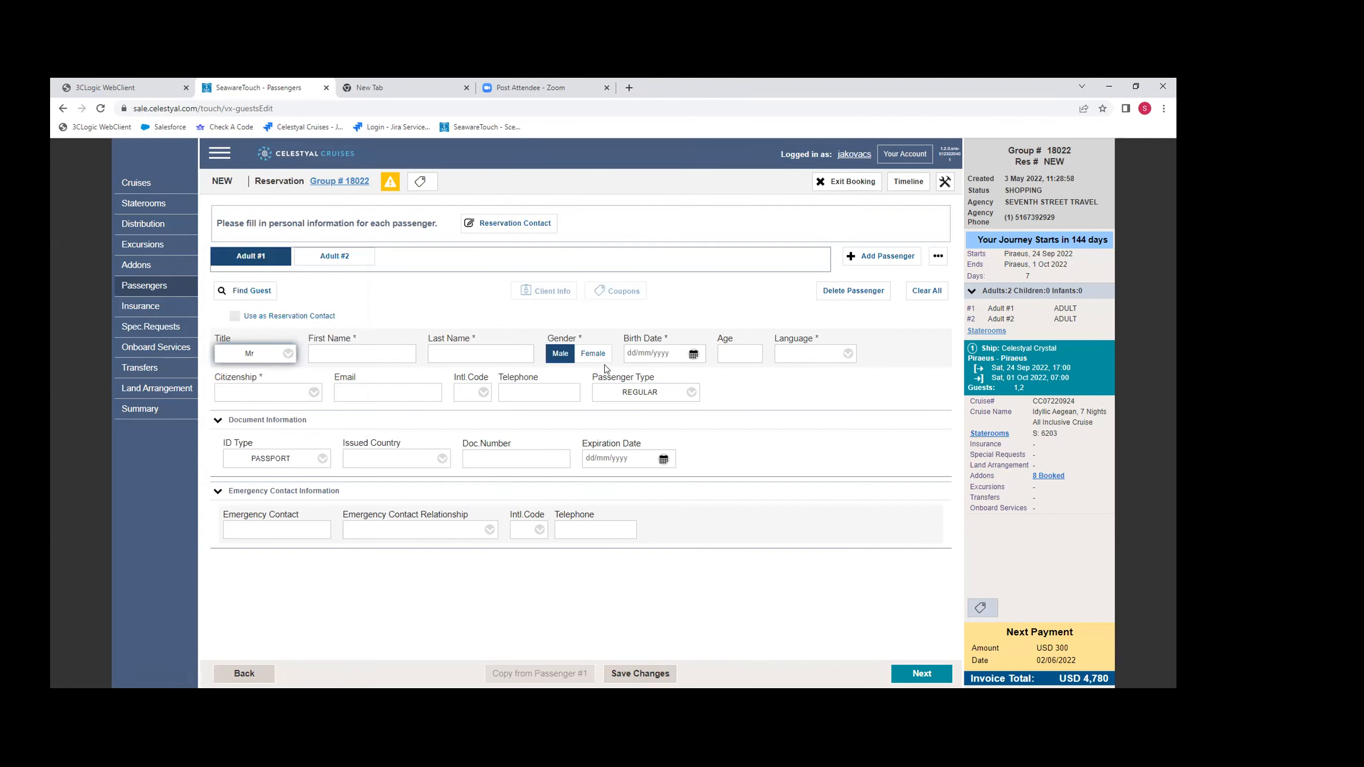
{"action": "left_click", "coordinate": [363, 353]}
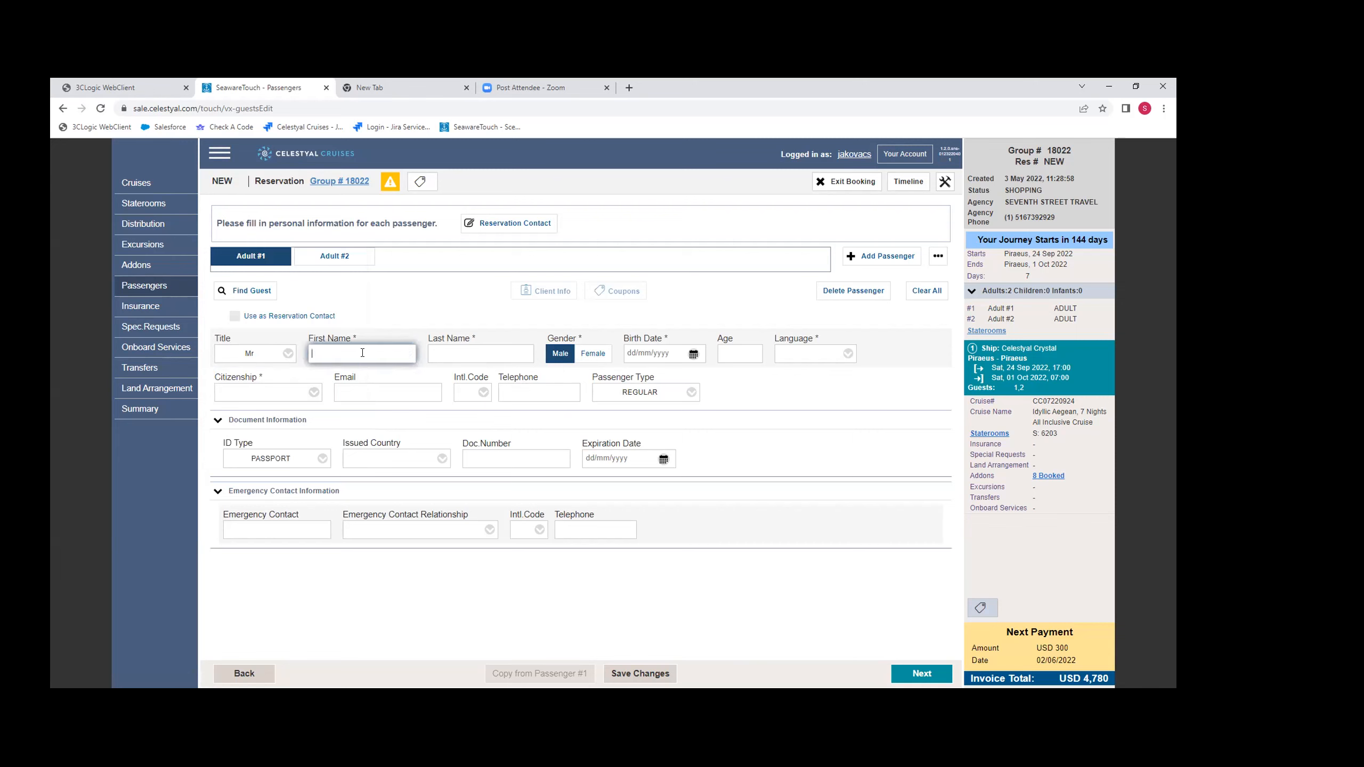
{"action": "key", "text": "Tab"}
{"action": "key", "text": "Tab"}
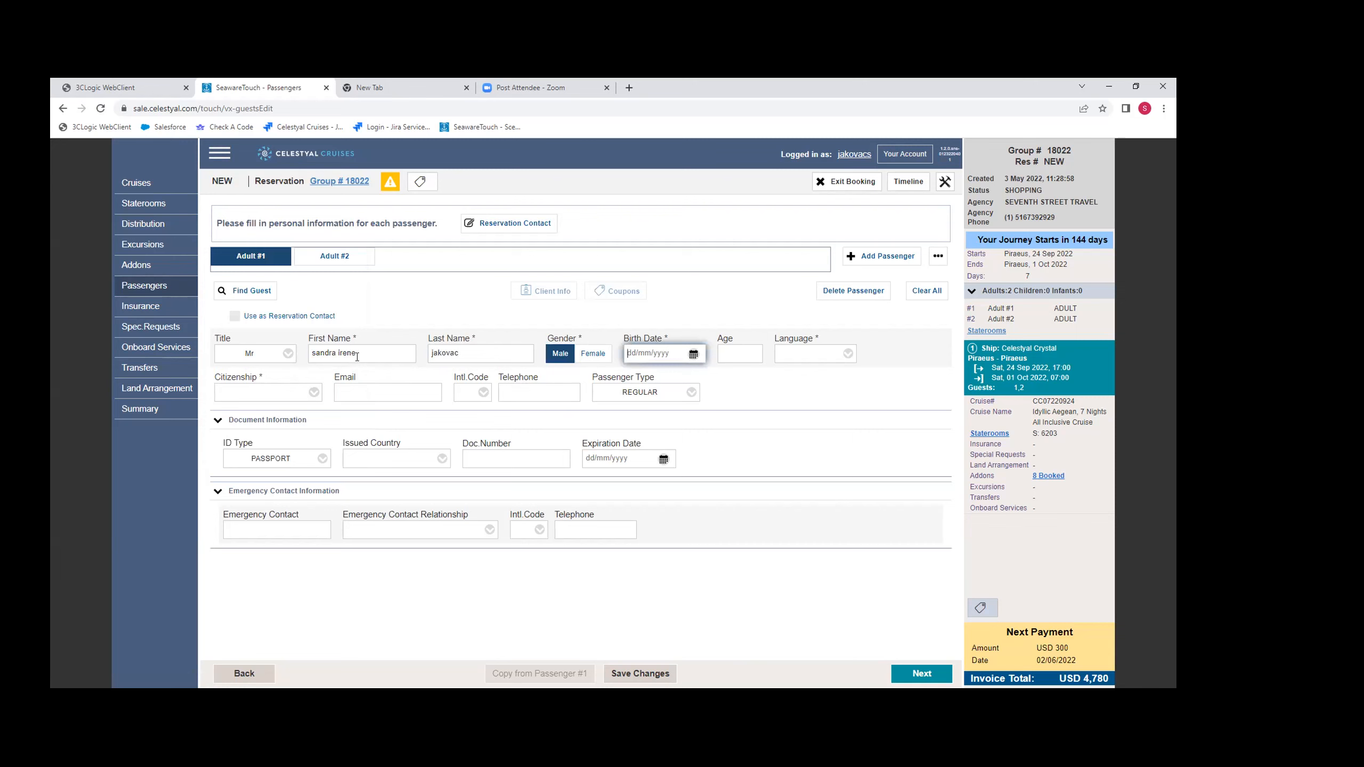
- Enter Adult #1's birth date and set the language to ENG | ENGLISH
{"action": "left_click", "coordinate": [803, 354]}
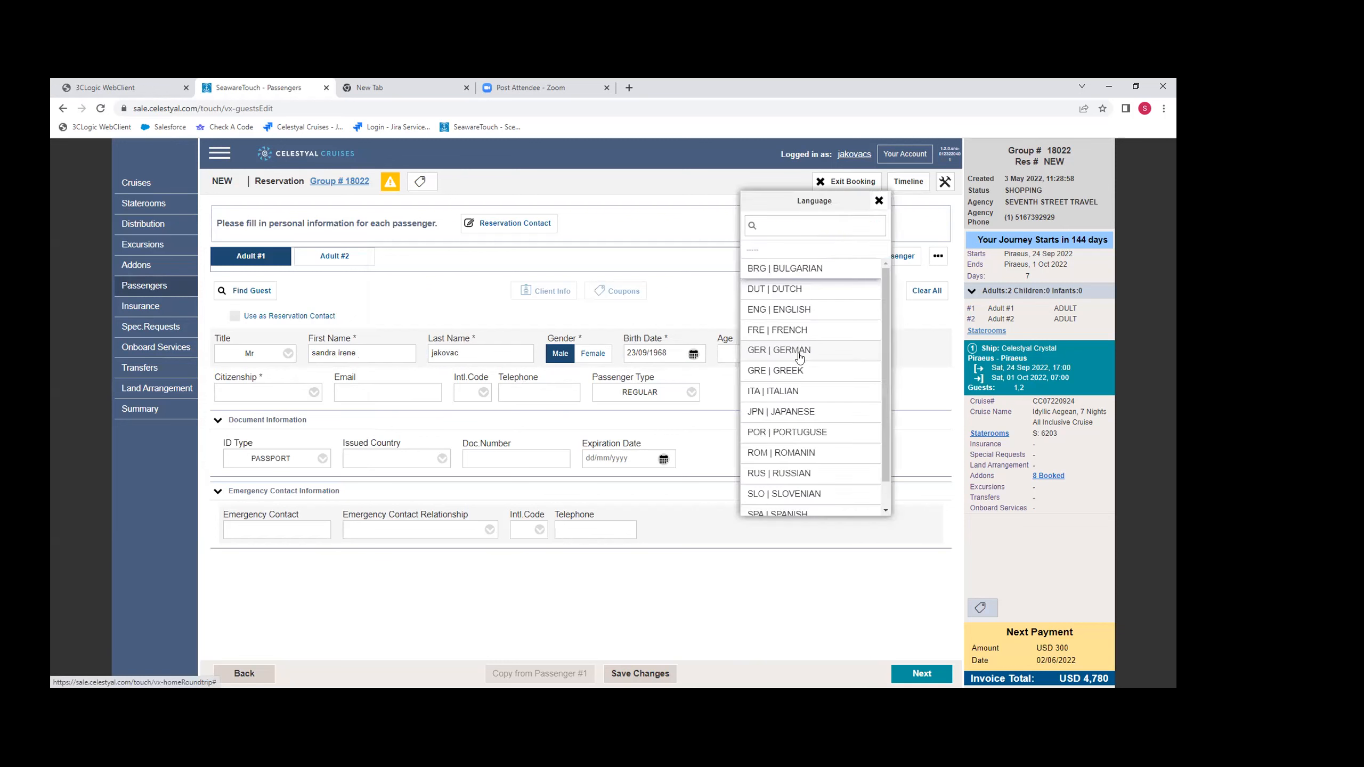
{"action": "left_click", "coordinate": [791, 312]}
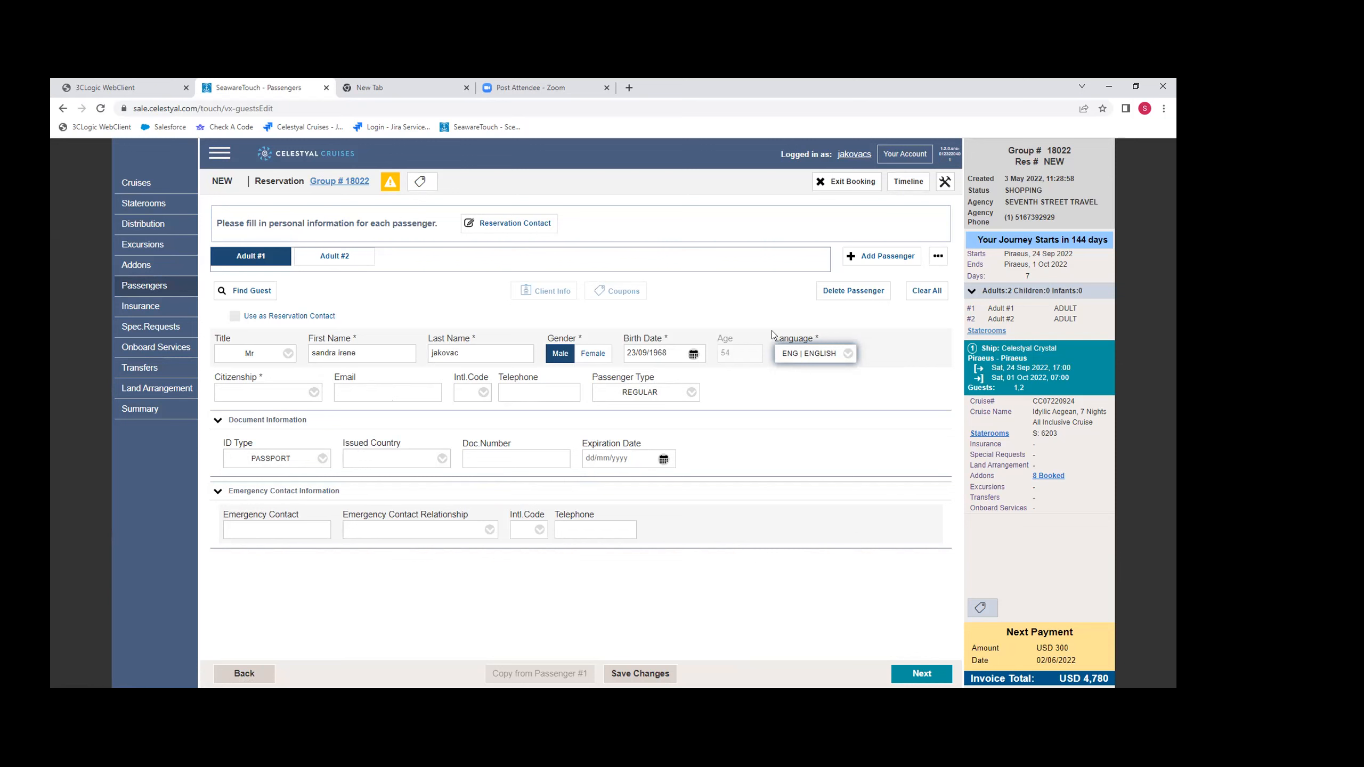
- Set Adult #1's citizenship to US UNITED STATES and advance to Adult #2's details
{"action": "left_click", "coordinate": [277, 392]}
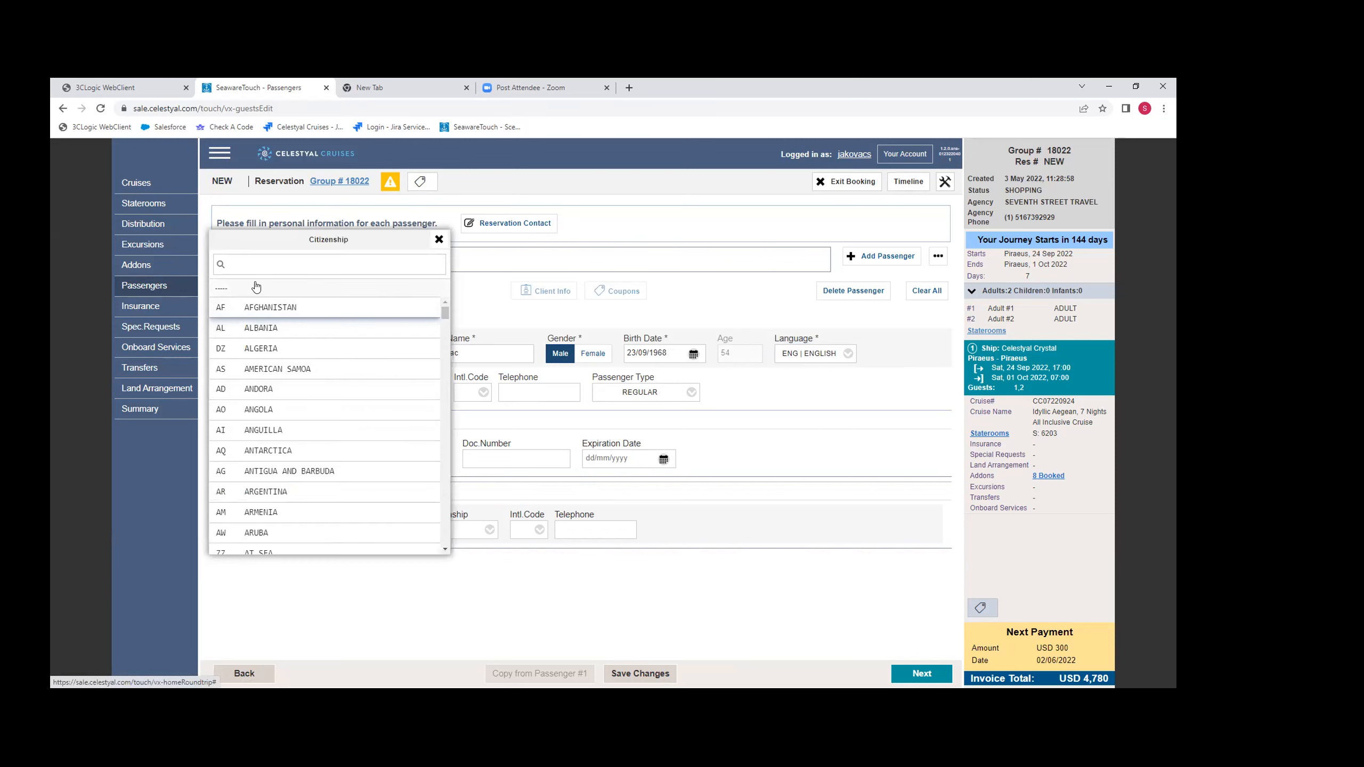
{"action": "left_click", "coordinate": [274, 258]}
{"action": "type", "text": "us"}
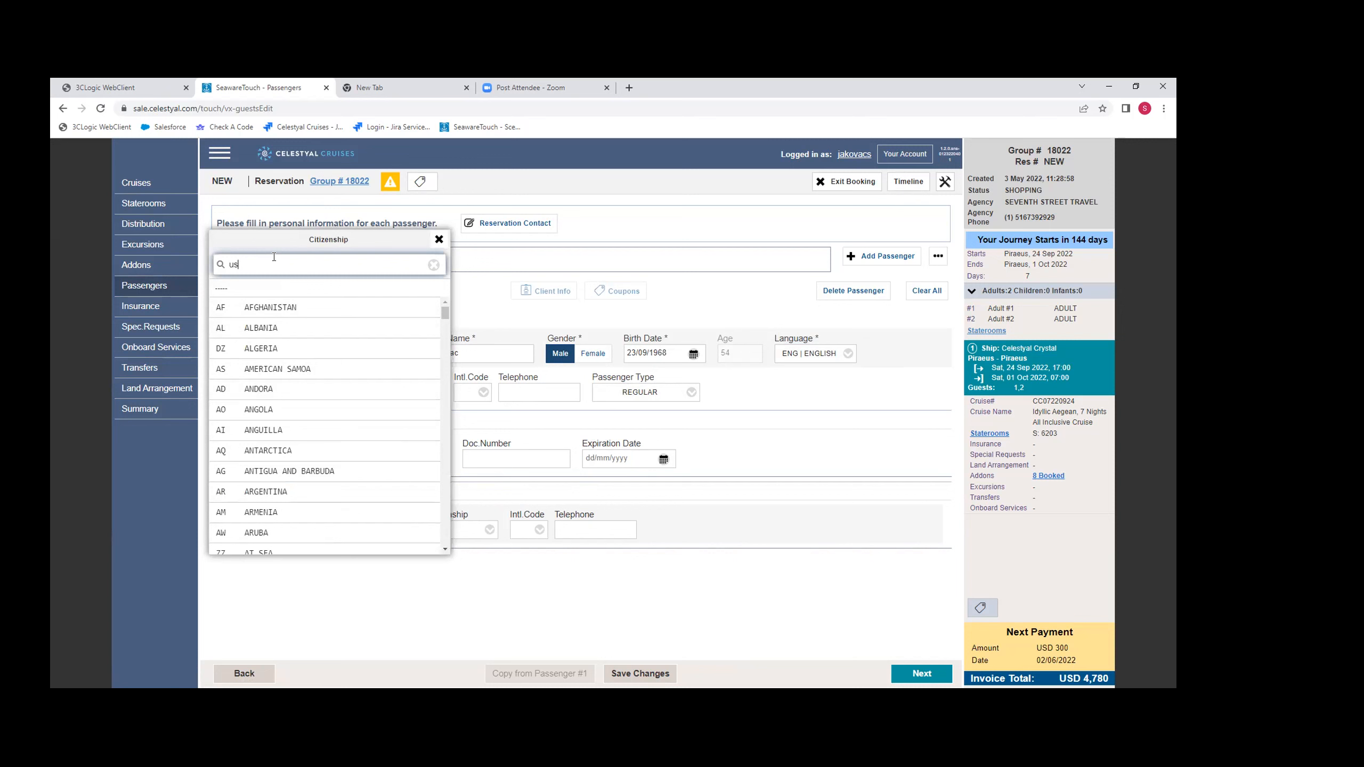
{"action": "left_click", "coordinate": [276, 317]}
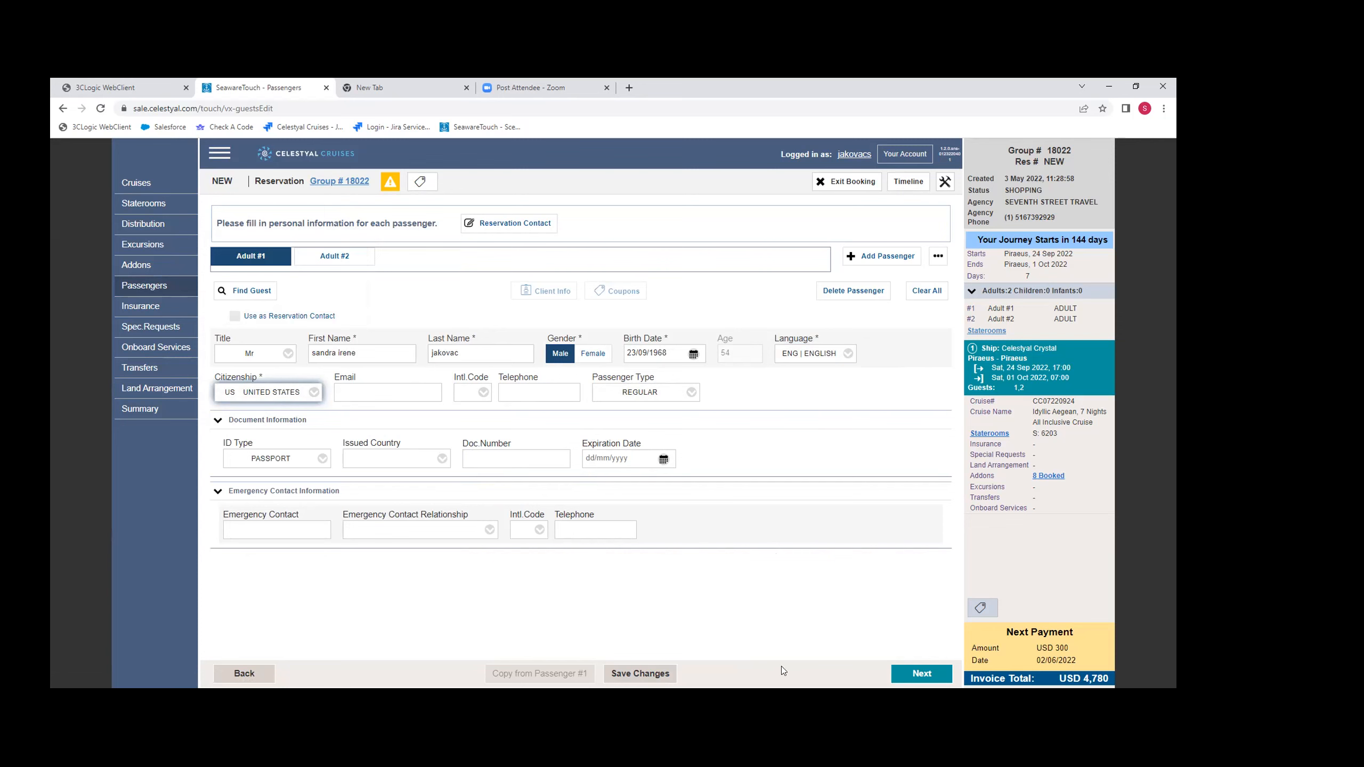
{"action": "left_click", "coordinate": [921, 678]}
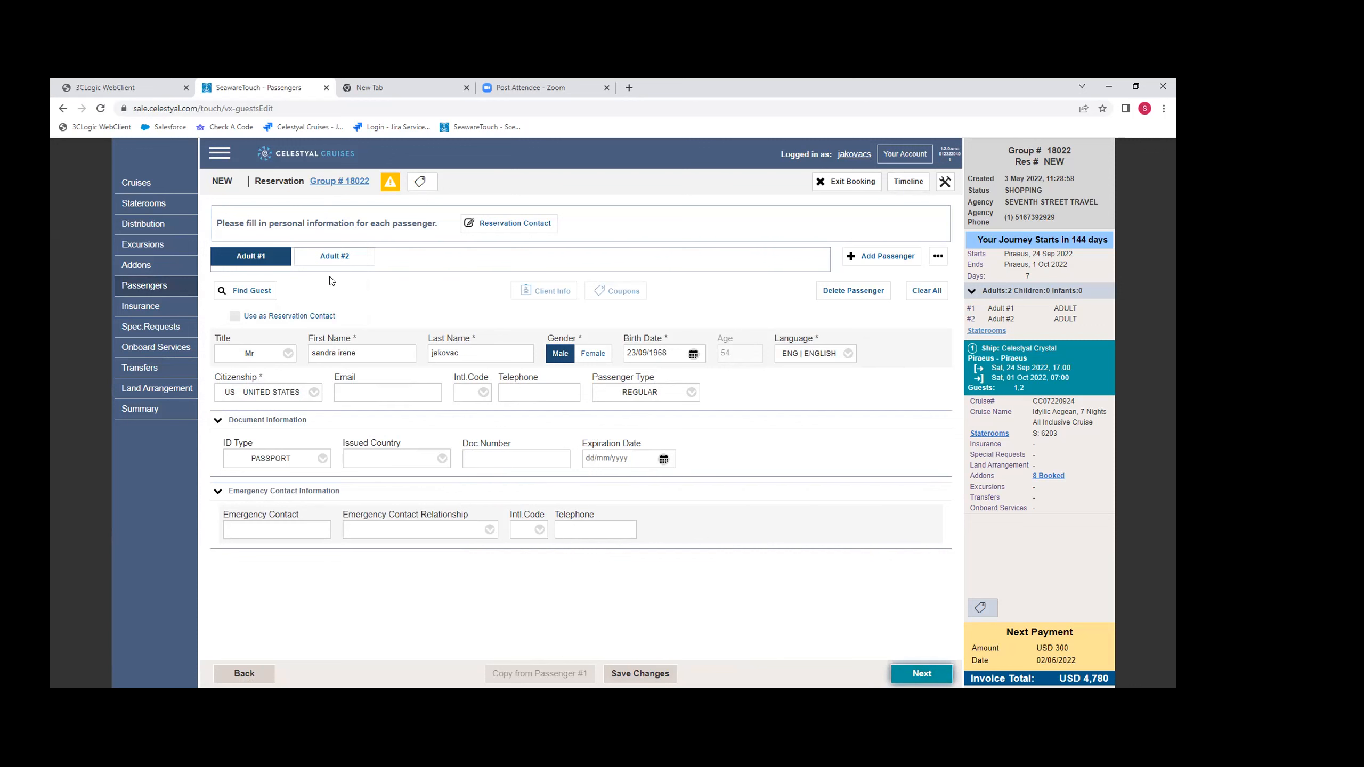
{"action": "left_click", "coordinate": [920, 674]}
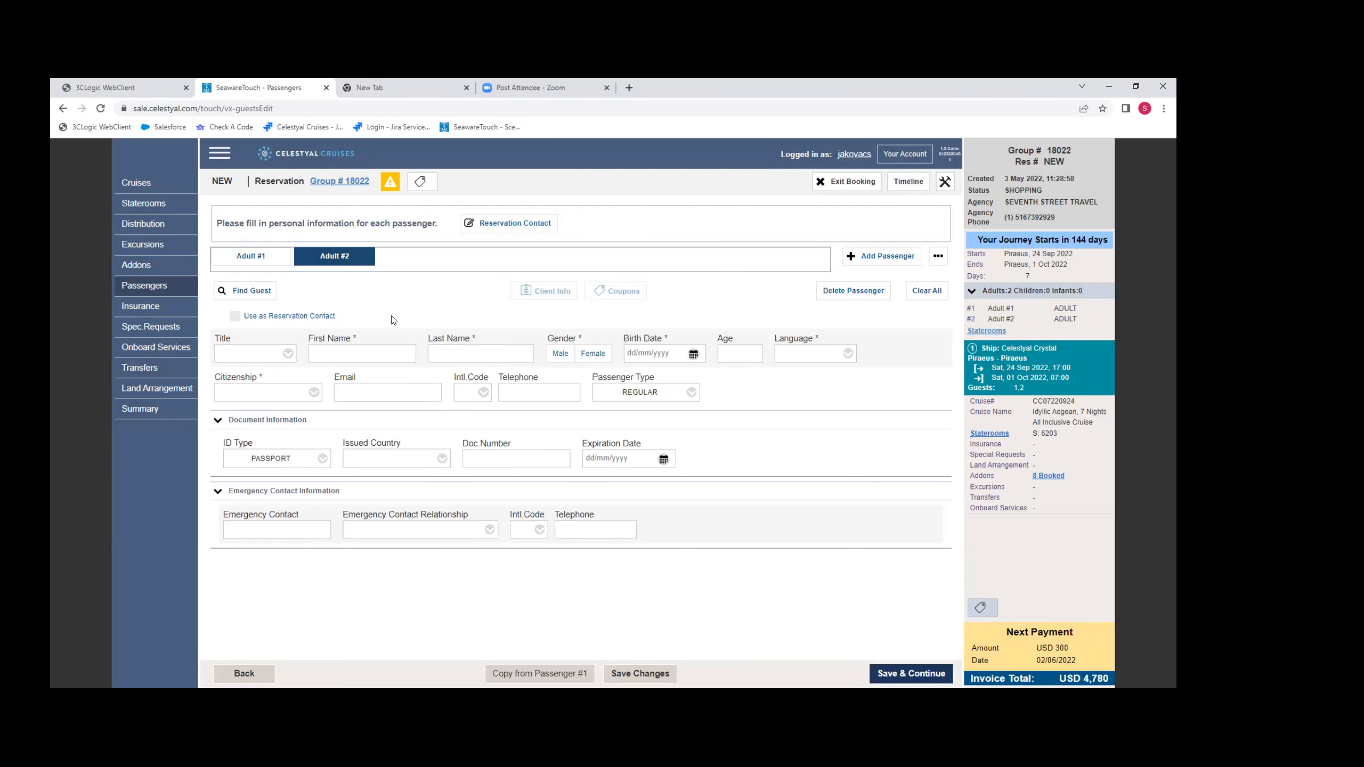
- Copy the shared details from Passenger #1 to Adult #2, then set the title to Mrs and enter the first name
{"action": "left_click", "coordinate": [540, 677]}
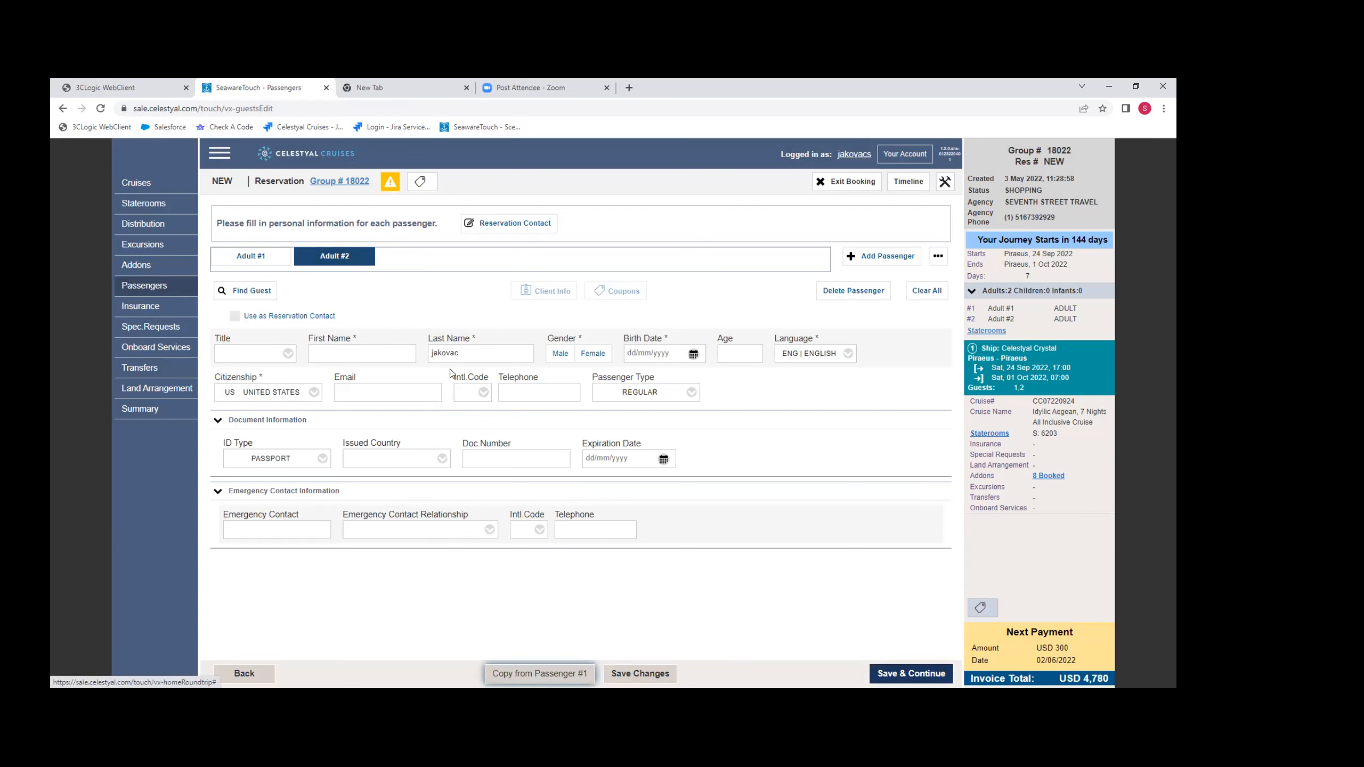
{"action": "left_click", "coordinate": [282, 356]}
{"action": "left_click", "coordinate": [250, 407]}
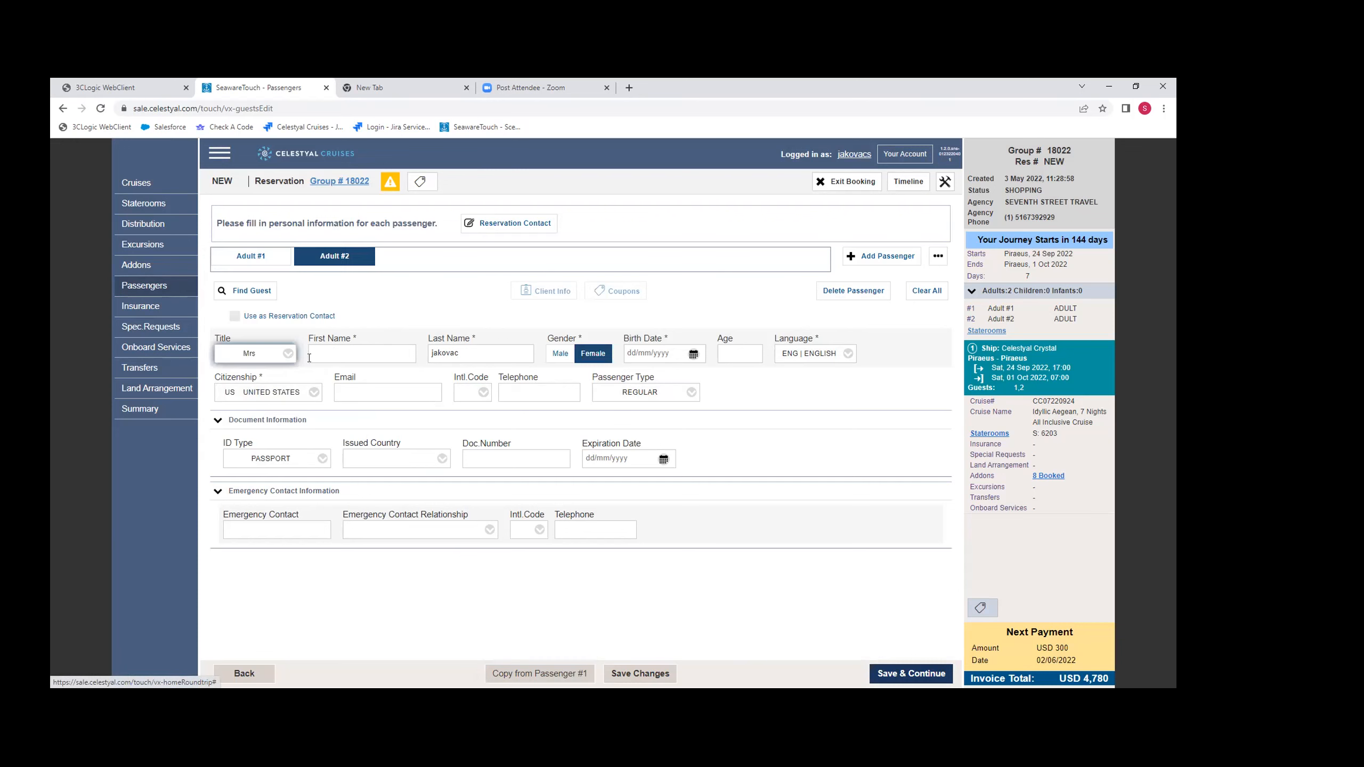
{"action": "left_click", "coordinate": [346, 354]}
{"action": "type", "text": "sandra"}
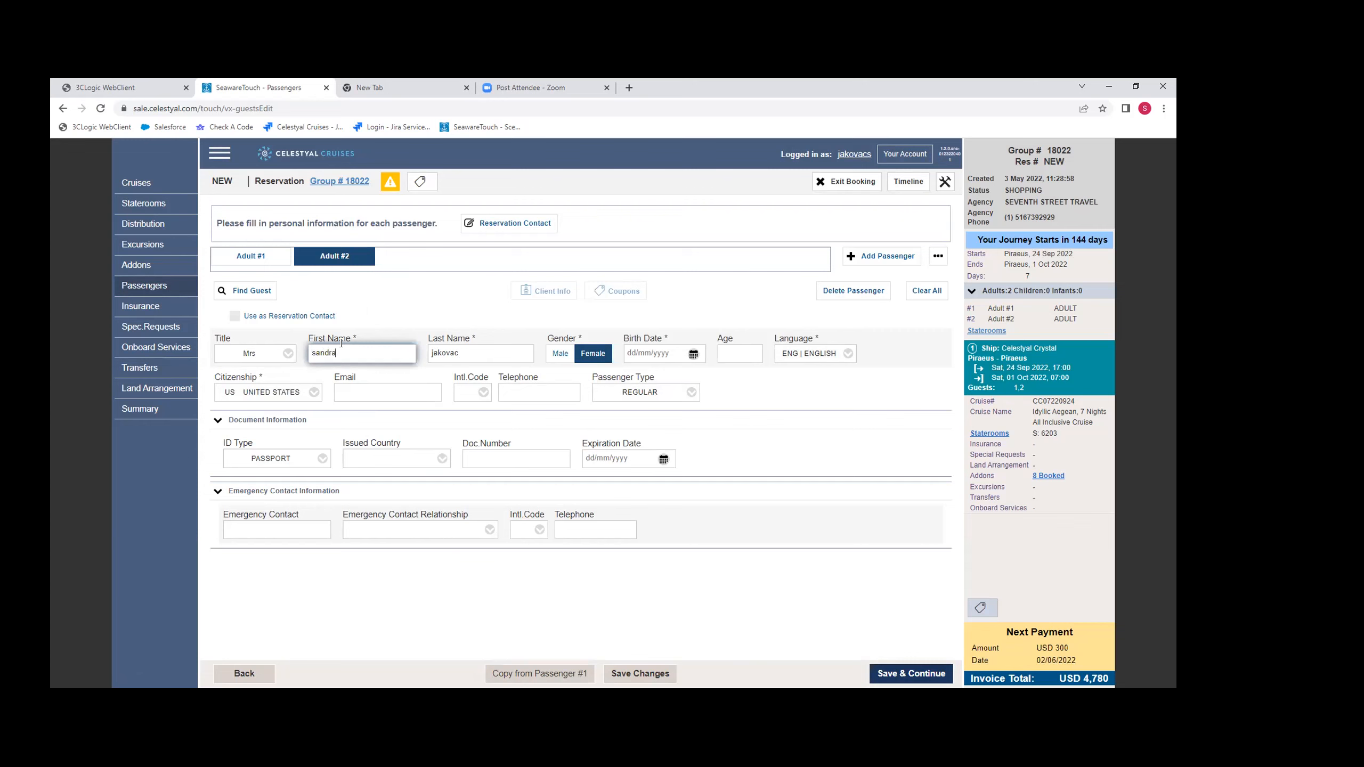
- Enter Adult #2's birth date, then save the passenger details and continue to the reservation summary
{"action": "key", "text": "Tab"}
{"action": "key", "text": "Tab"}
{"action": "key", "text": "Tab"}
{"action": "key", "text": "Tab"}
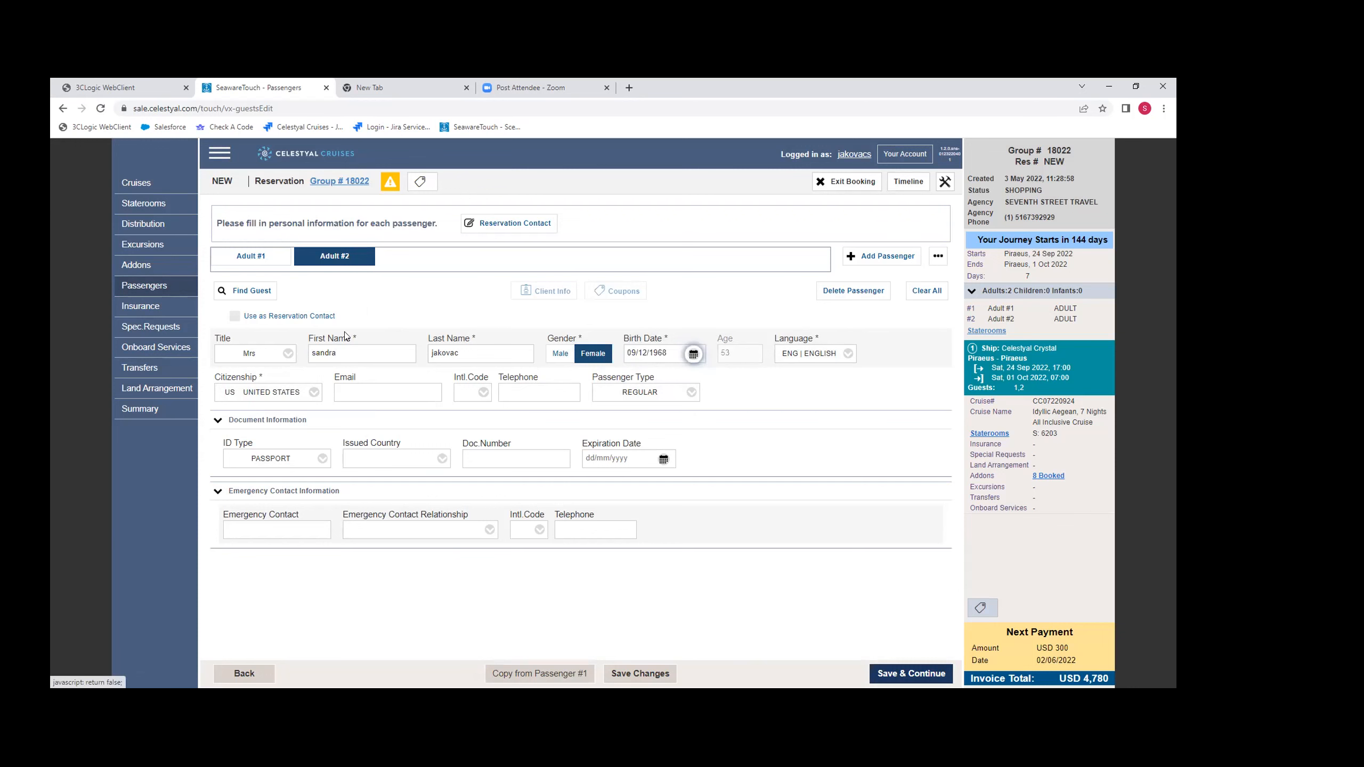
{"action": "left_click", "coordinate": [904, 676]}
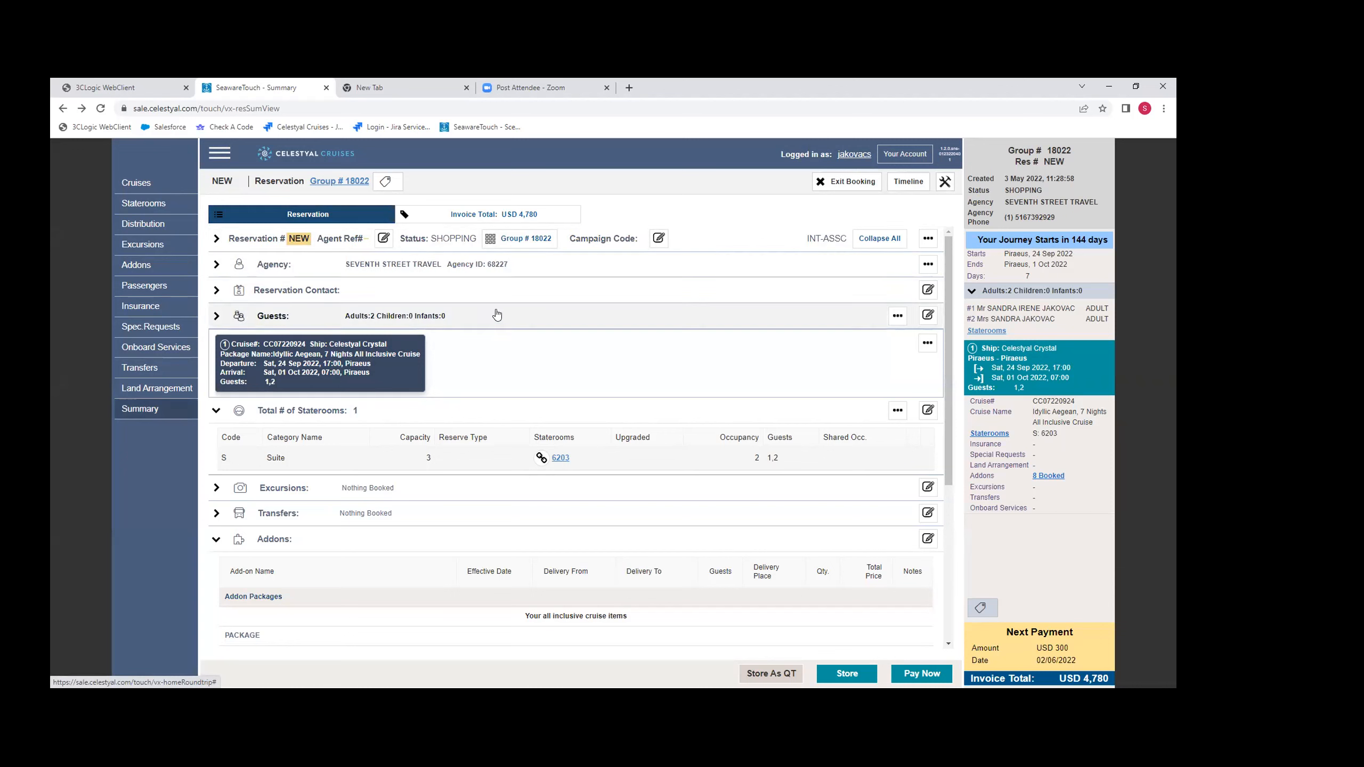
- Store the new reservation, choosing to return to the delegate, and review its guest list
{"action": "left_click", "coordinate": [847, 675]}
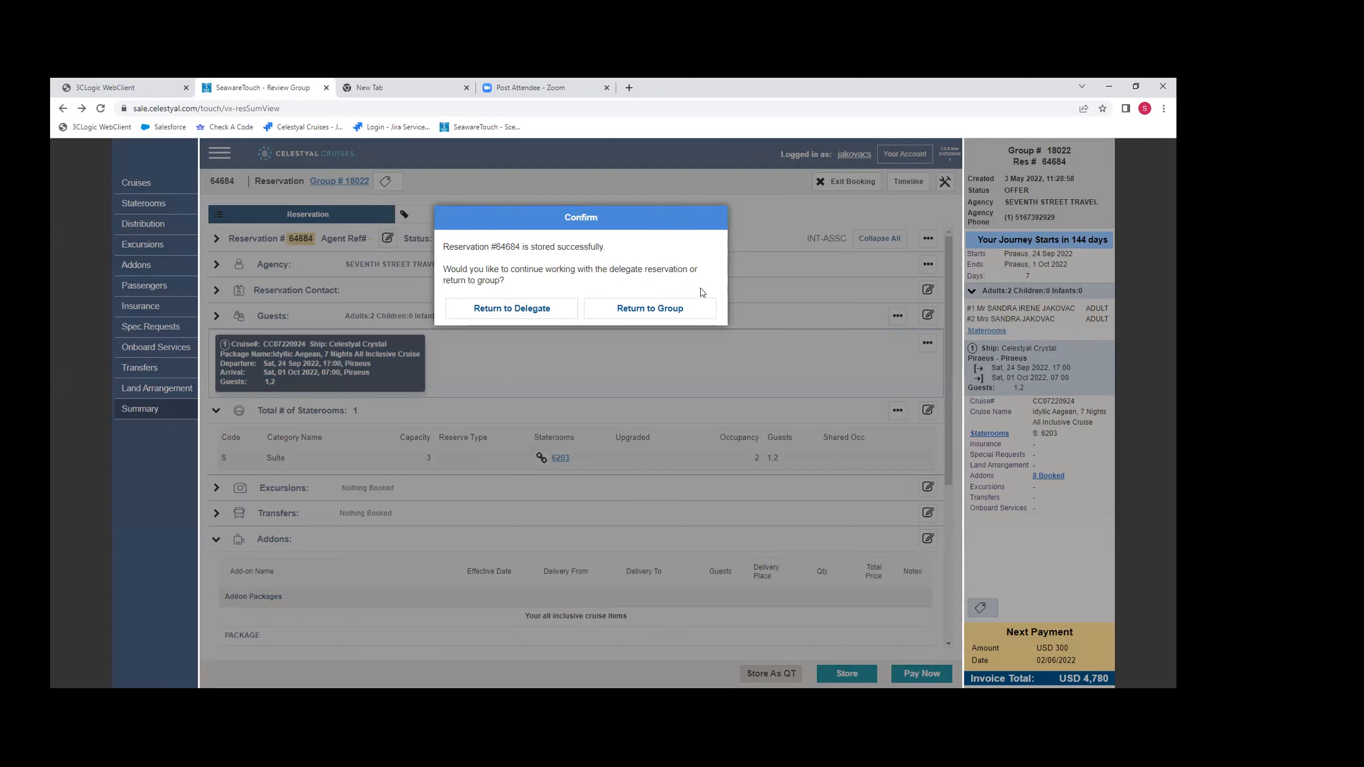
{"action": "left_click", "coordinate": [527, 316]}
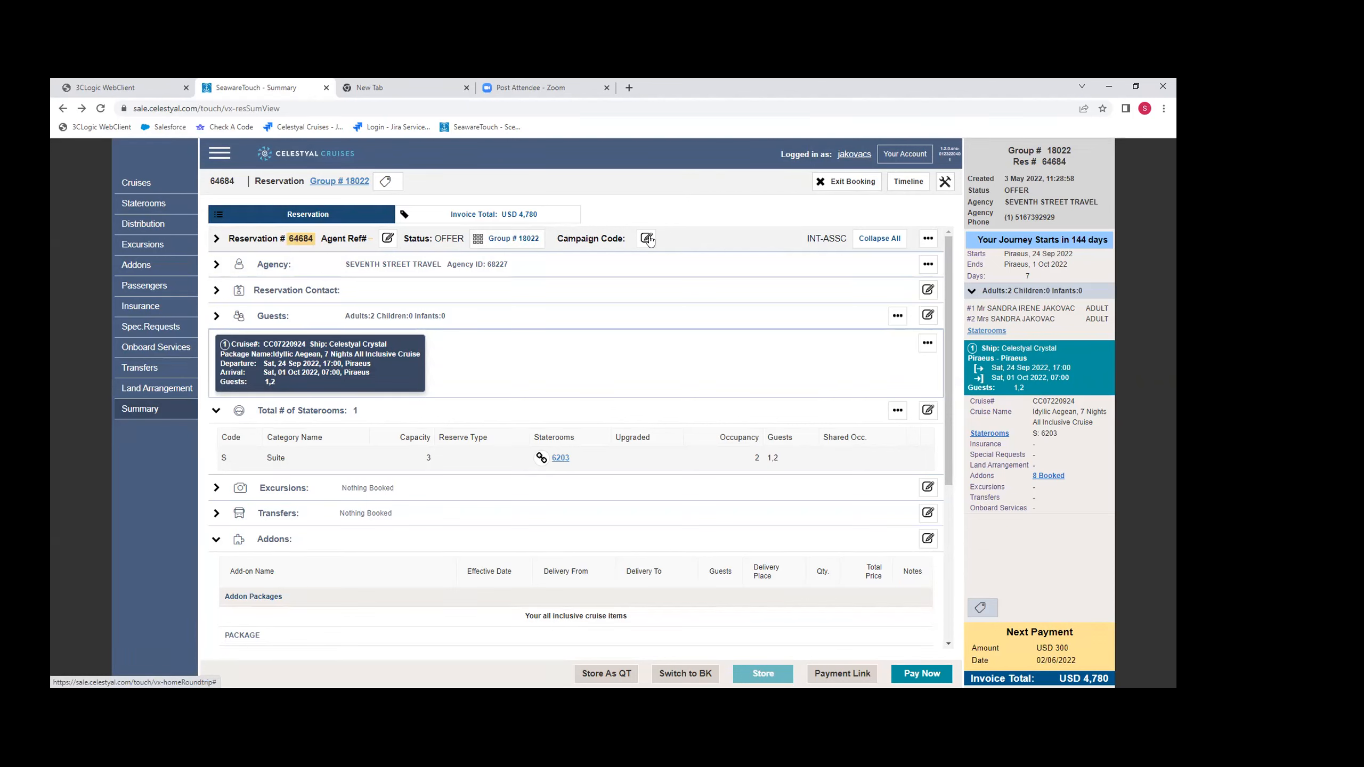
{"action": "left_click", "coordinate": [218, 318]}
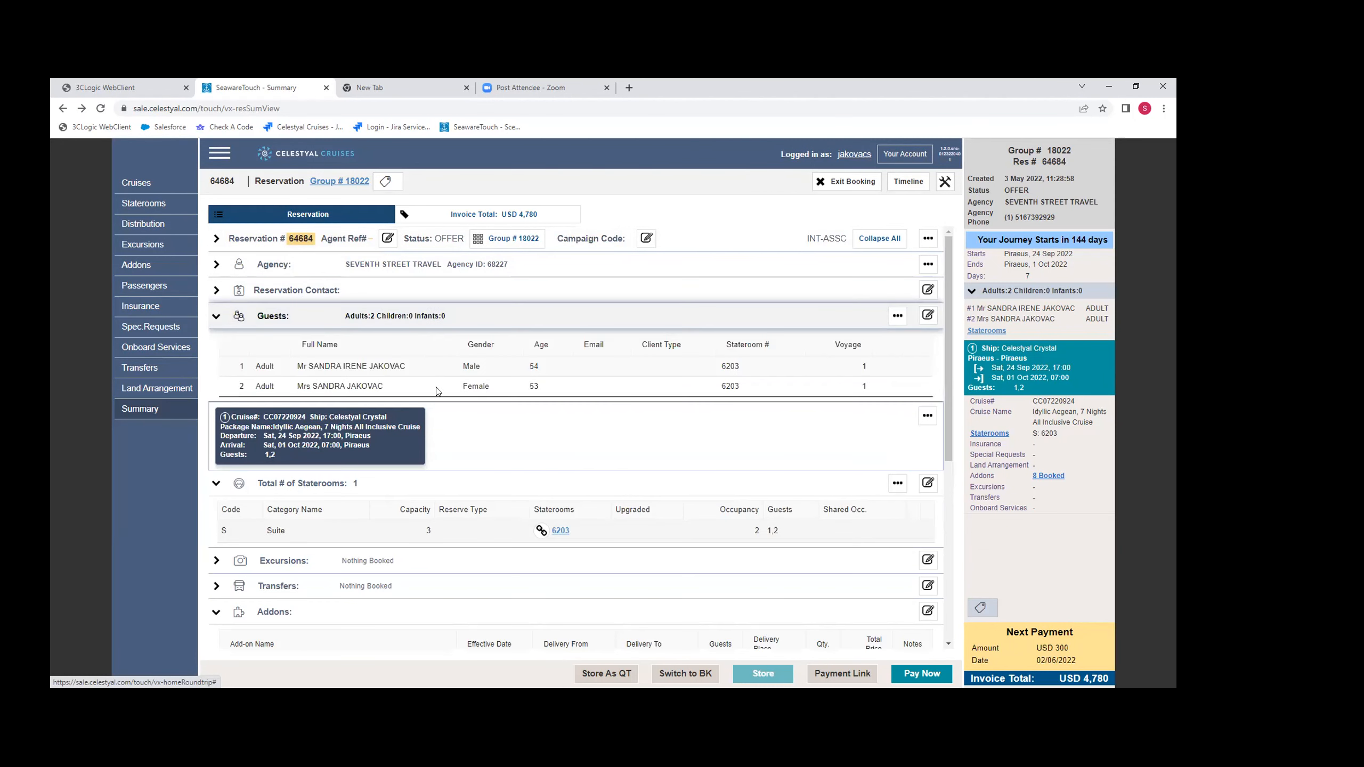
{"action": "left_click", "coordinate": [217, 317]}
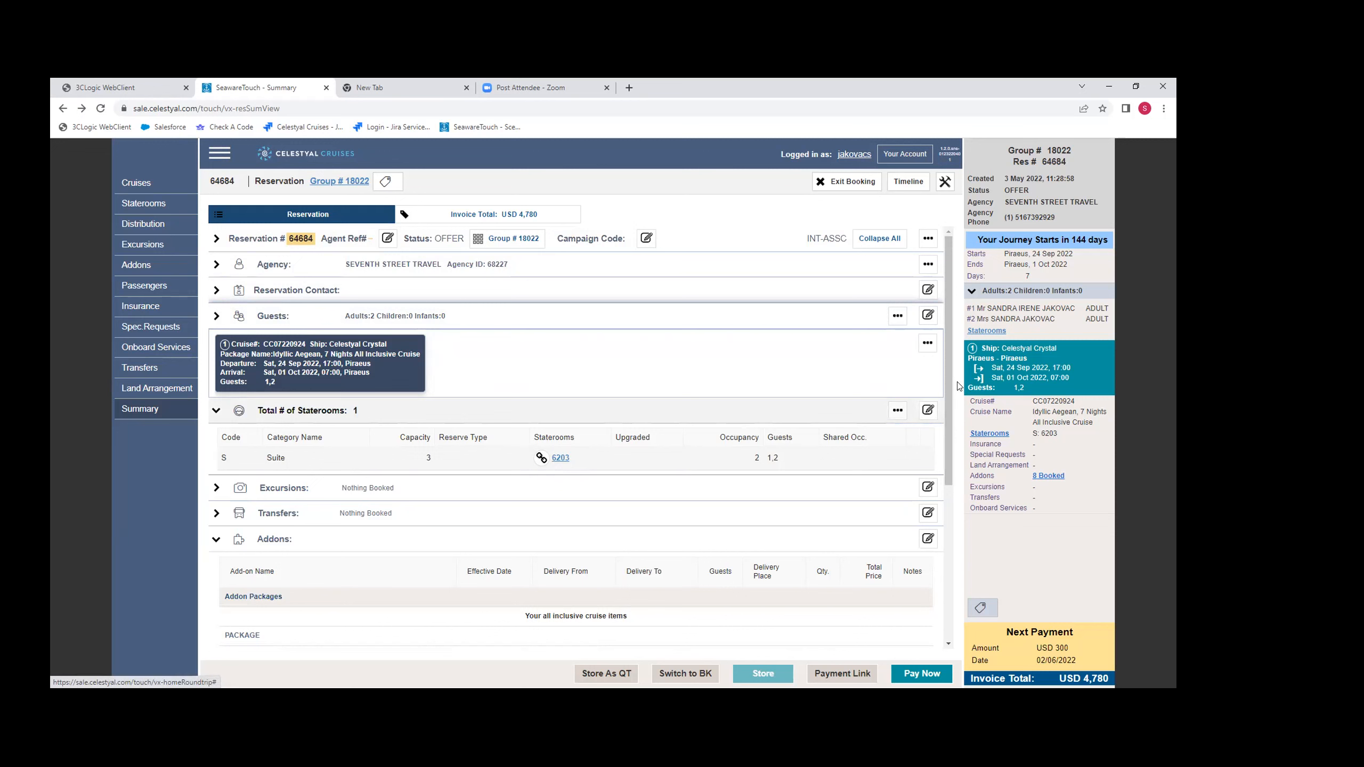
- Change the delegate reservation's stateroom to suite 6001 on Deck #6
{"action": "left_click", "coordinate": [894, 413]}
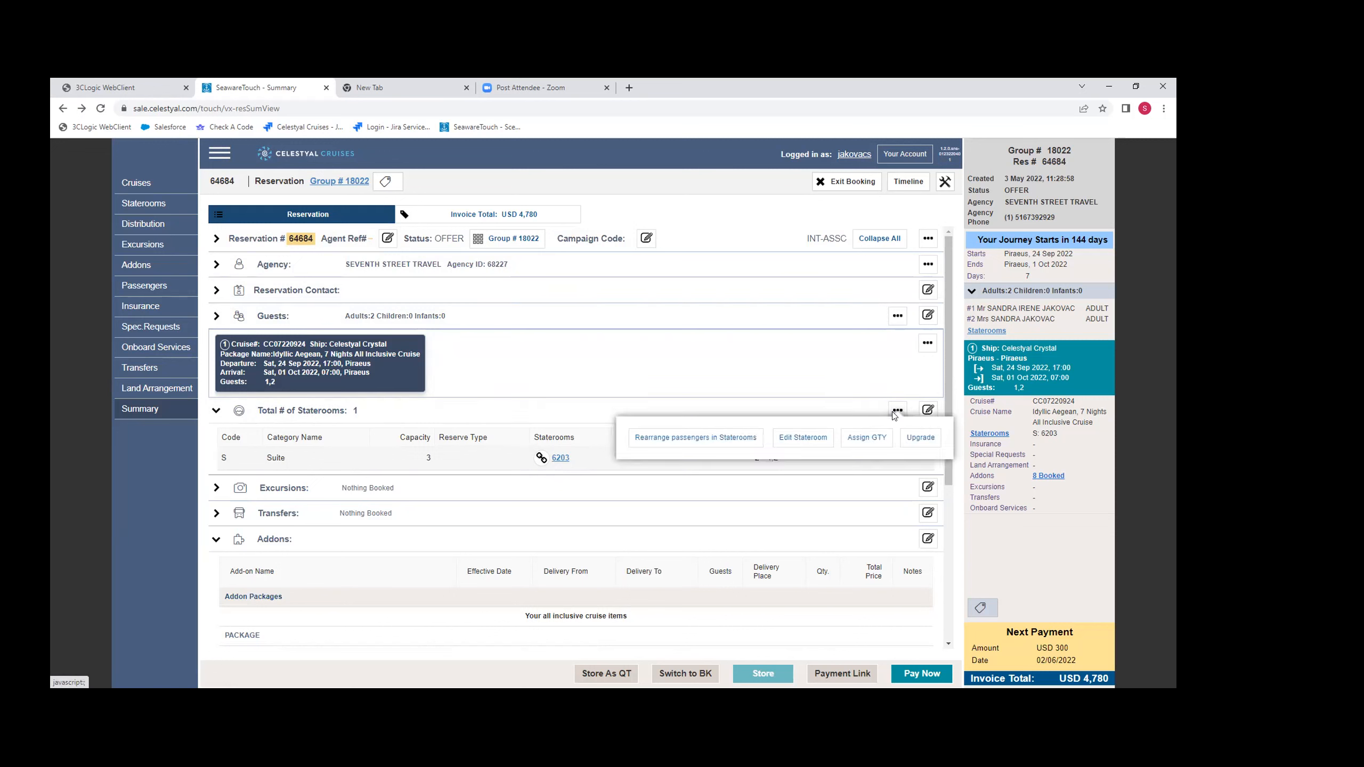
{"action": "left_click", "coordinate": [786, 440]}
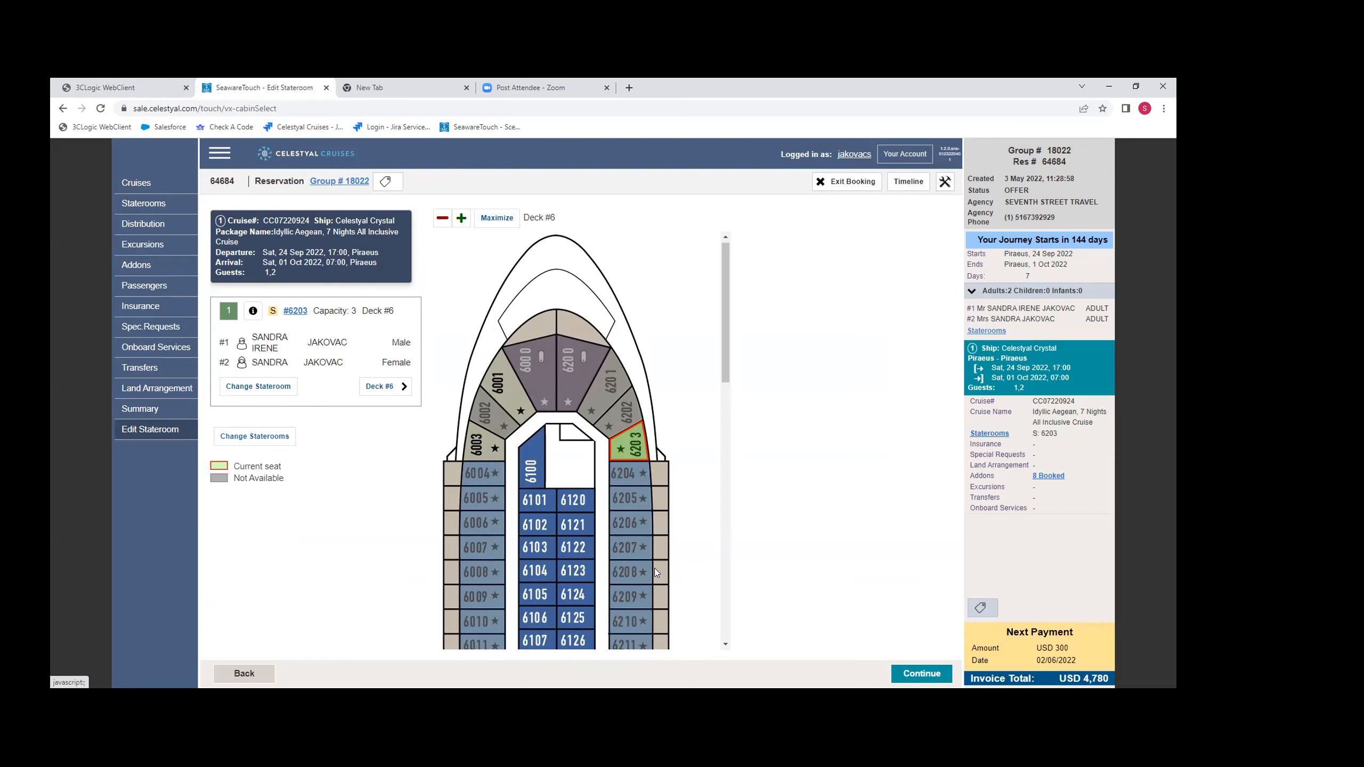
{"action": "scroll", "coordinate": [589, 566], "scroll_direction": "down", "scroll_amount": 3}
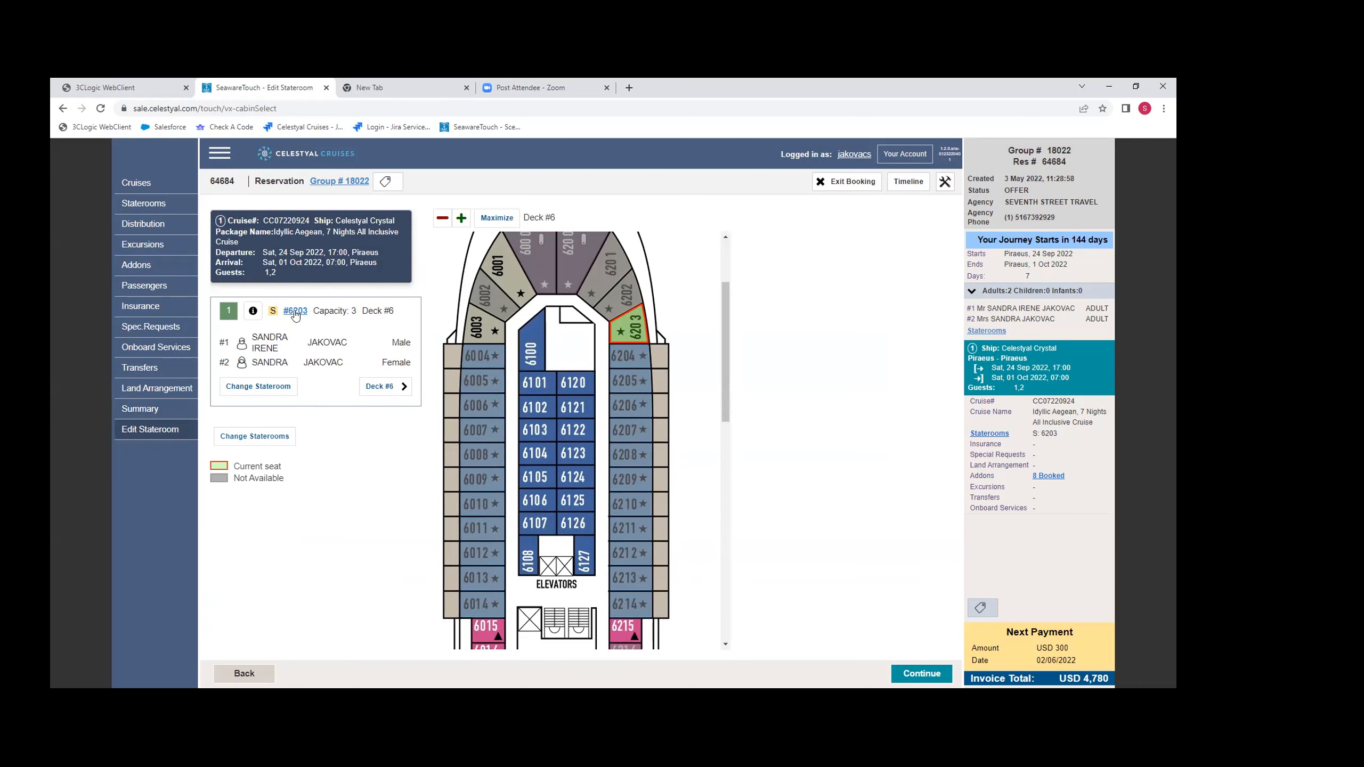
{"action": "scroll", "coordinate": [583, 324], "scroll_direction": "up", "scroll_amount": 1}
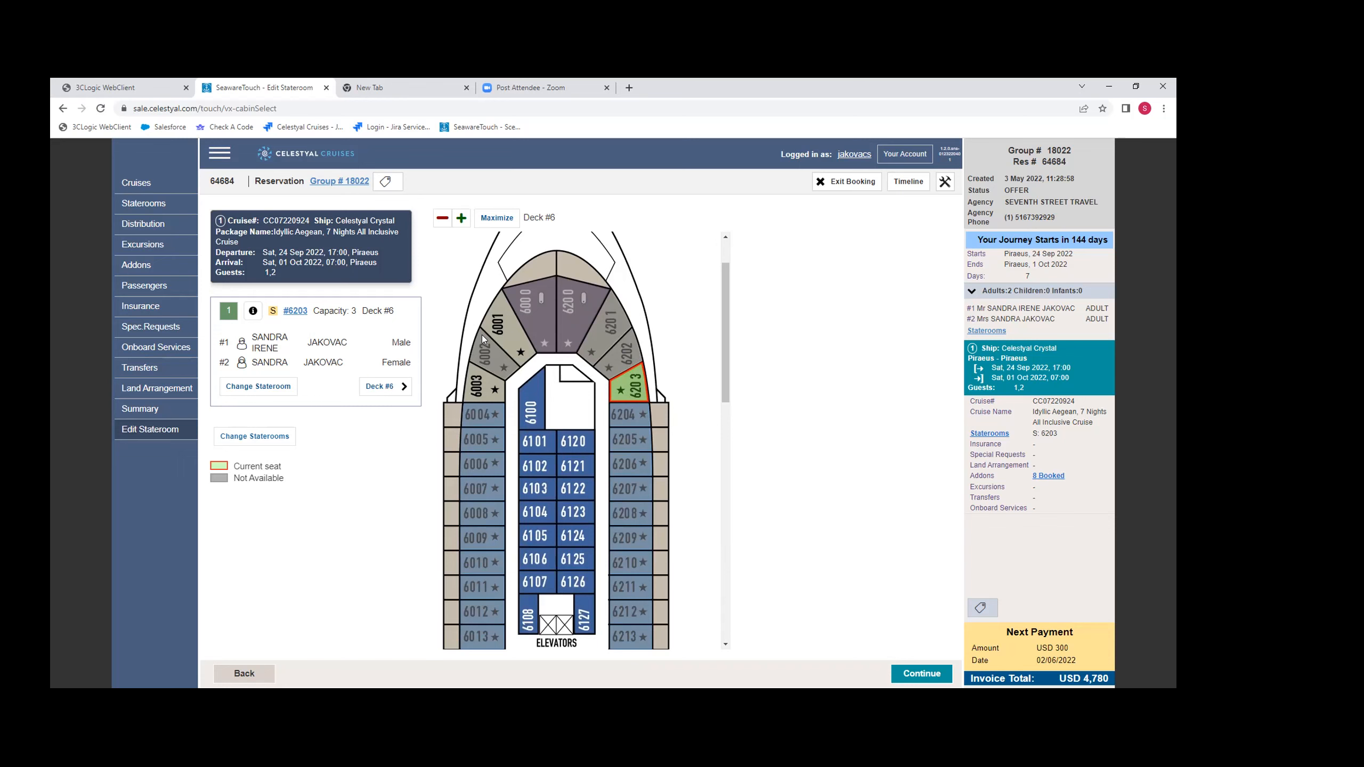
{"action": "left_click", "coordinate": [266, 437]}
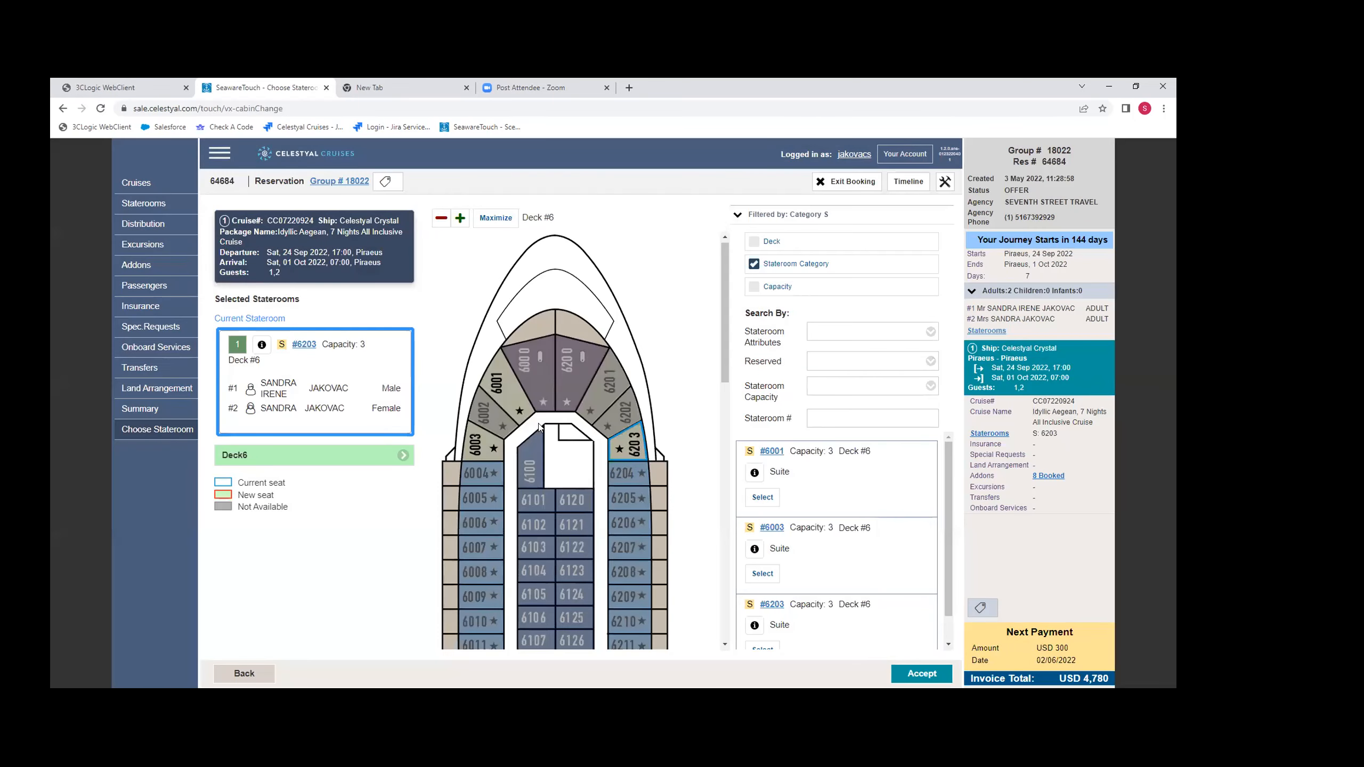
{"action": "scroll", "coordinate": [589, 433], "scroll_direction": "down", "scroll_amount": 2}
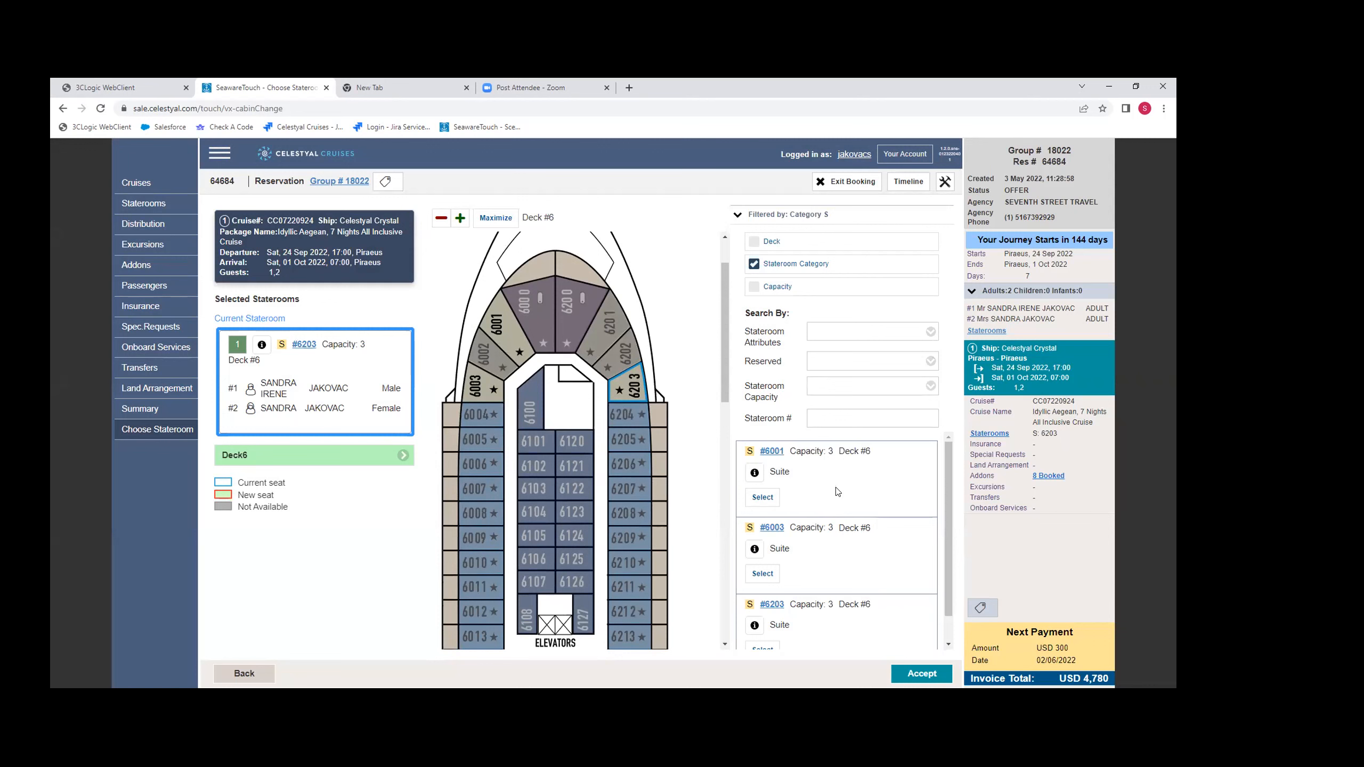
{"action": "scroll", "coordinate": [860, 516], "scroll_direction": "down", "scroll_amount": 1}
{"action": "scroll", "coordinate": [826, 585], "scroll_direction": "up", "scroll_amount": 1}
{"action": "left_click", "coordinate": [762, 498]}
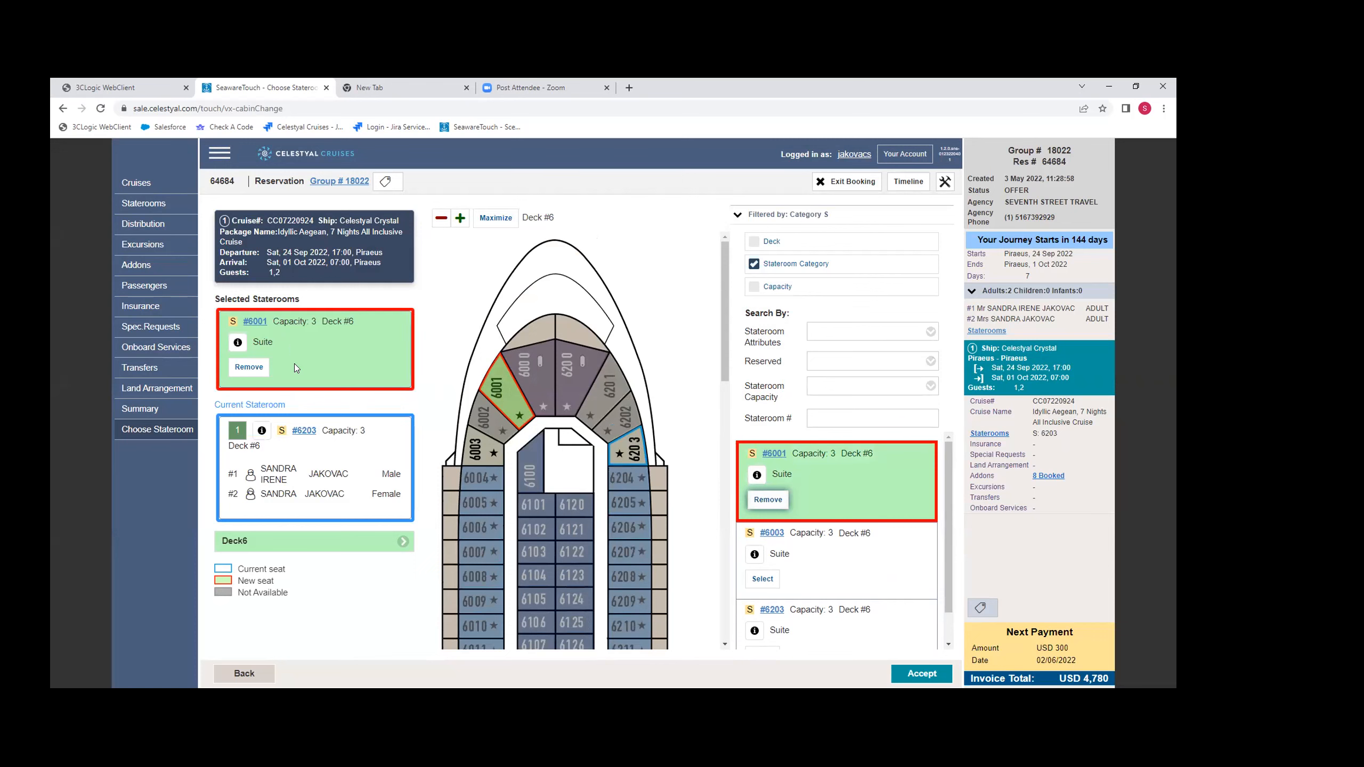
{"action": "left_click", "coordinate": [917, 677]}
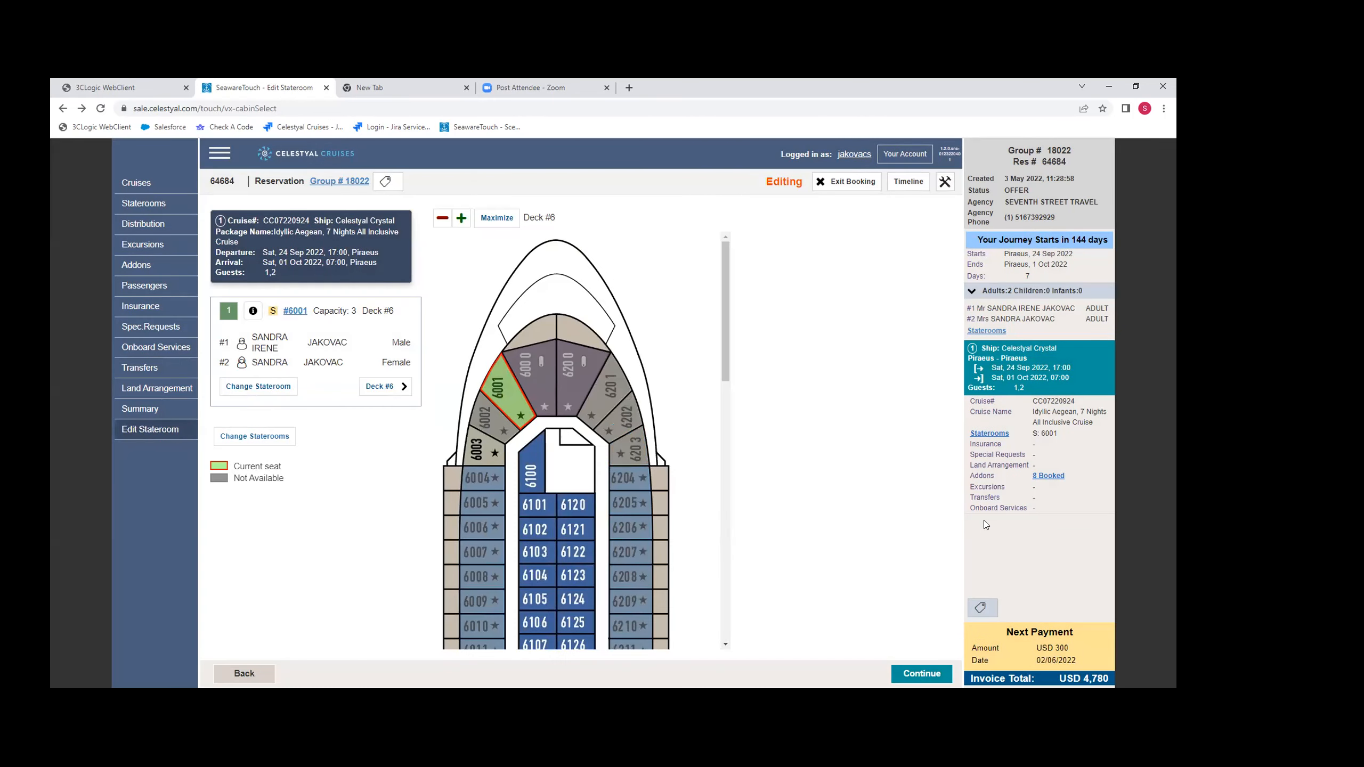
- Continue to the summary and store the stateroom change, saving the changes and returning to the delegate
{"action": "scroll", "coordinate": [691, 494], "scroll_direction": "down", "scroll_amount": 3}
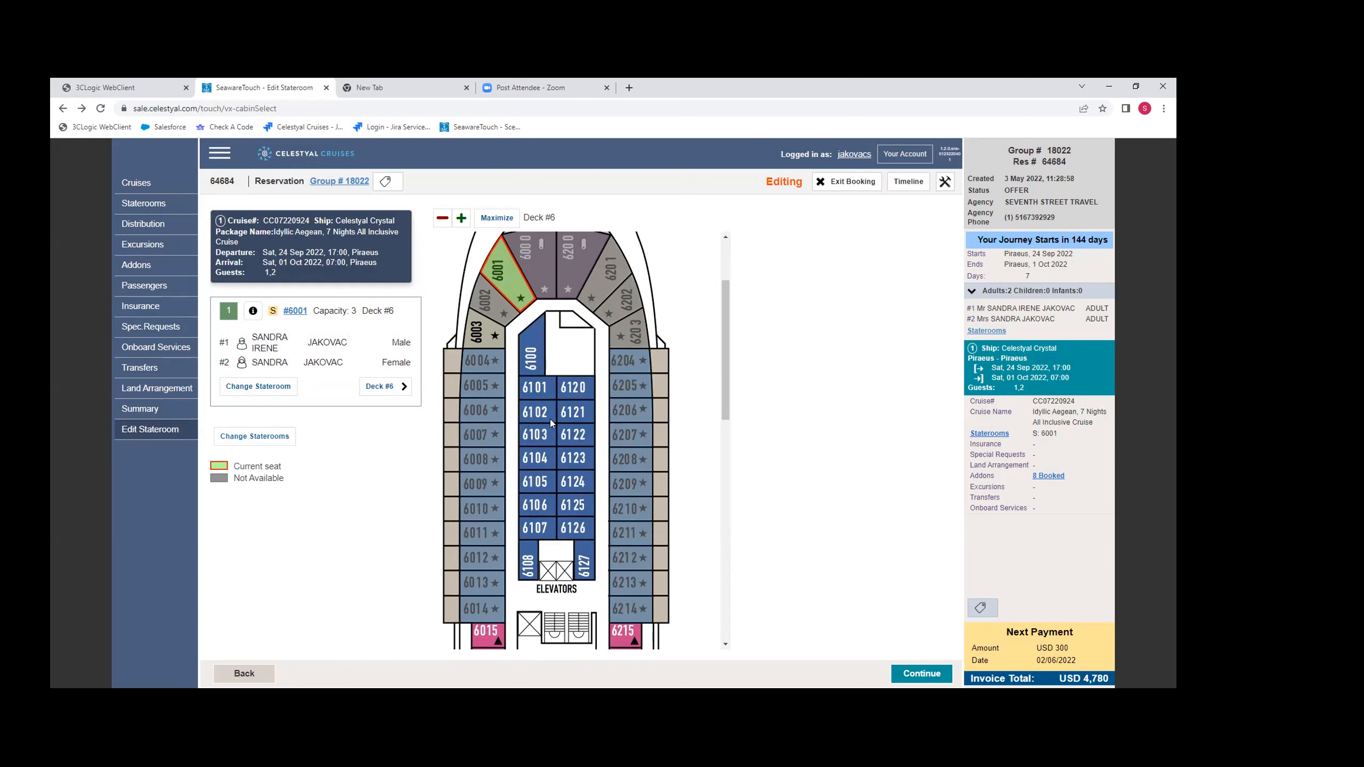
{"action": "left_click", "coordinate": [937, 677]}
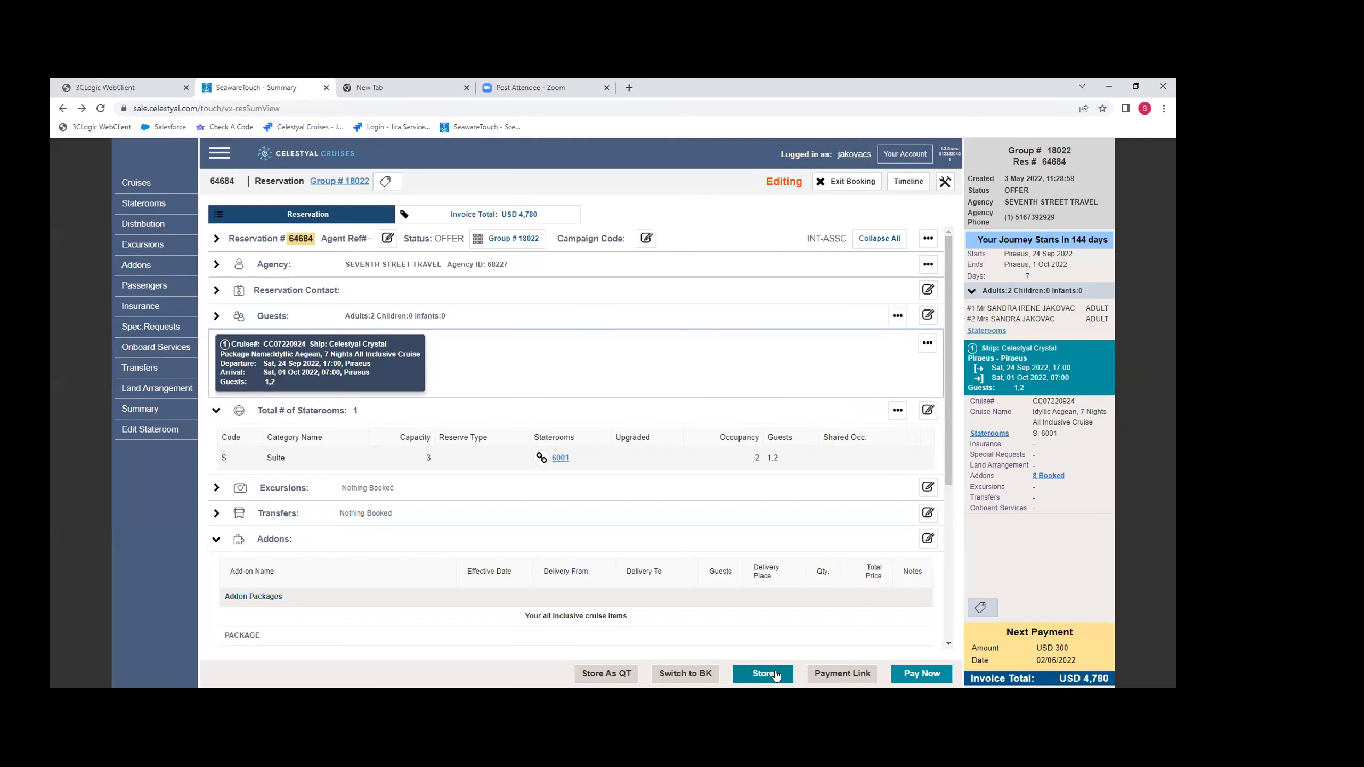
{"action": "left_click", "coordinate": [766, 675]}
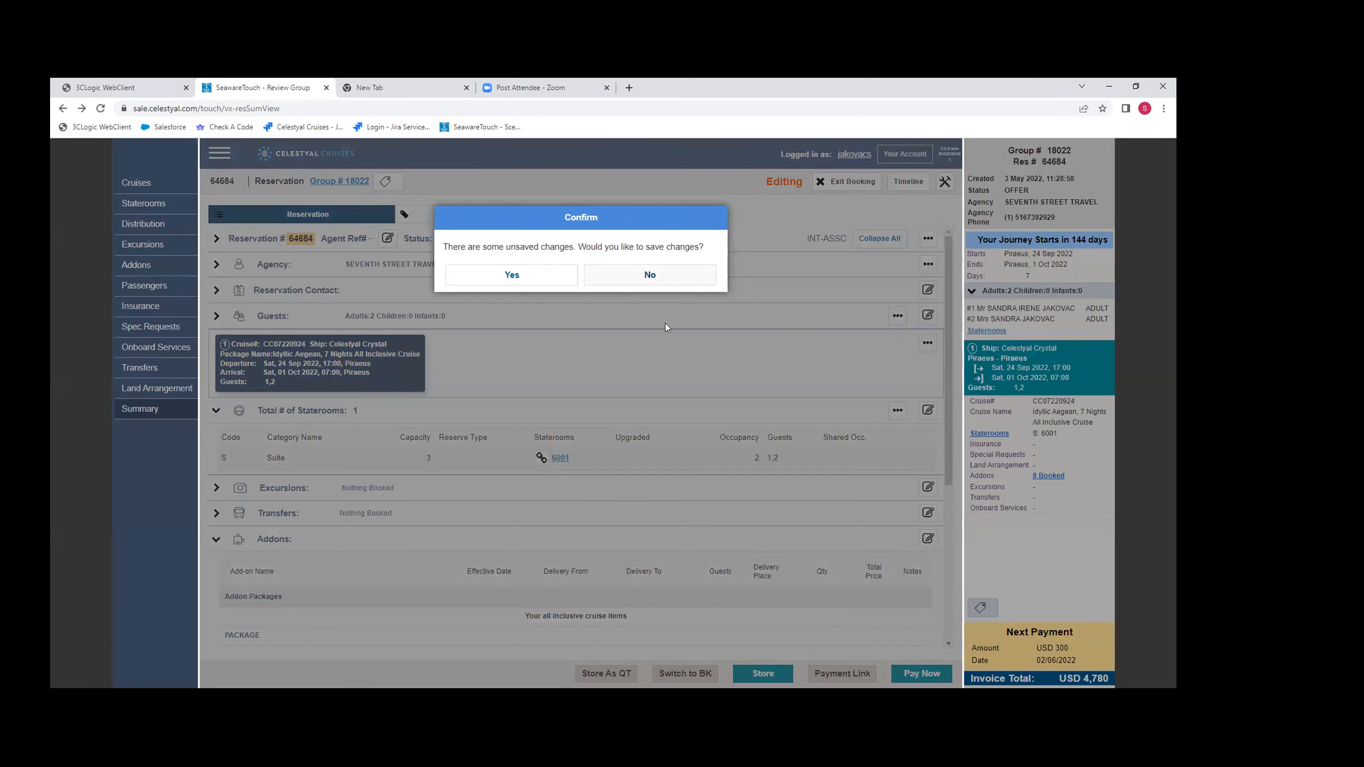
{"action": "left_click", "coordinate": [517, 275]}
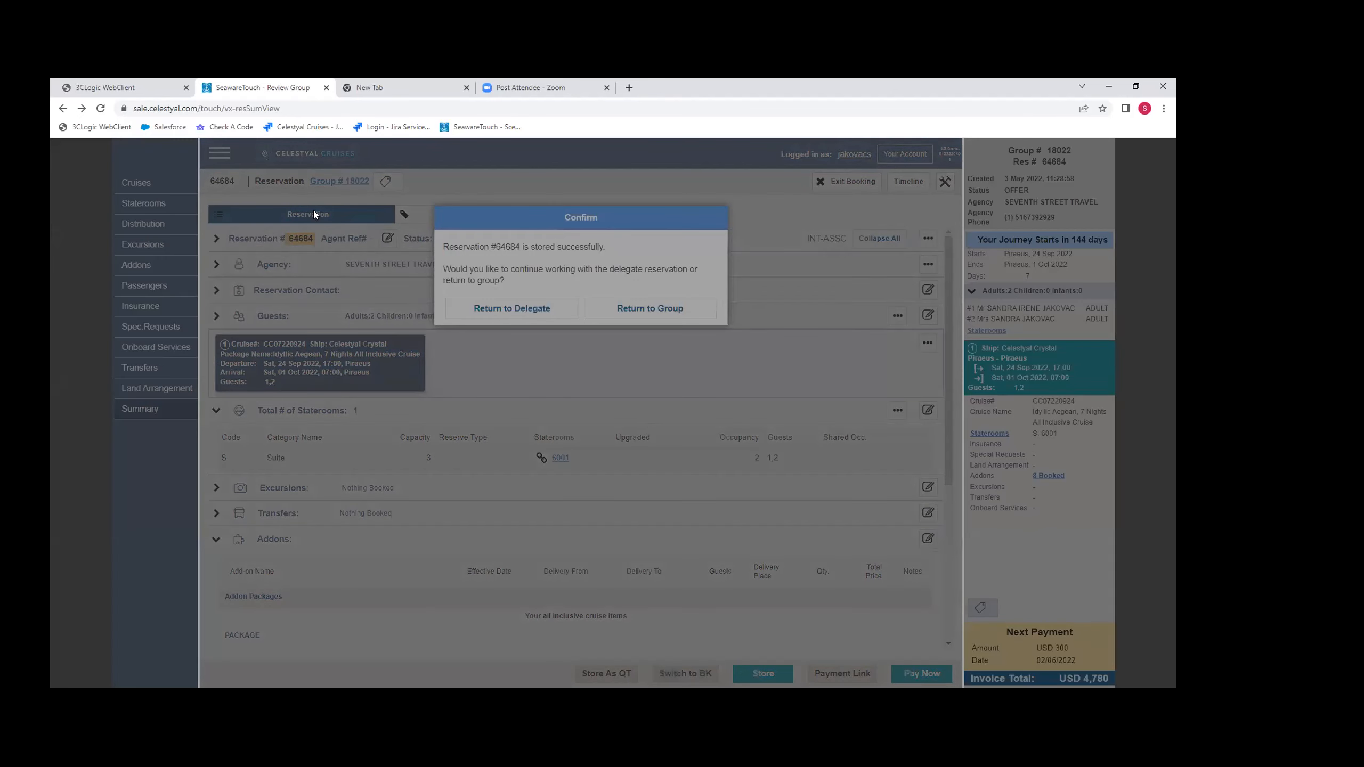
{"action": "left_click", "coordinate": [512, 309]}
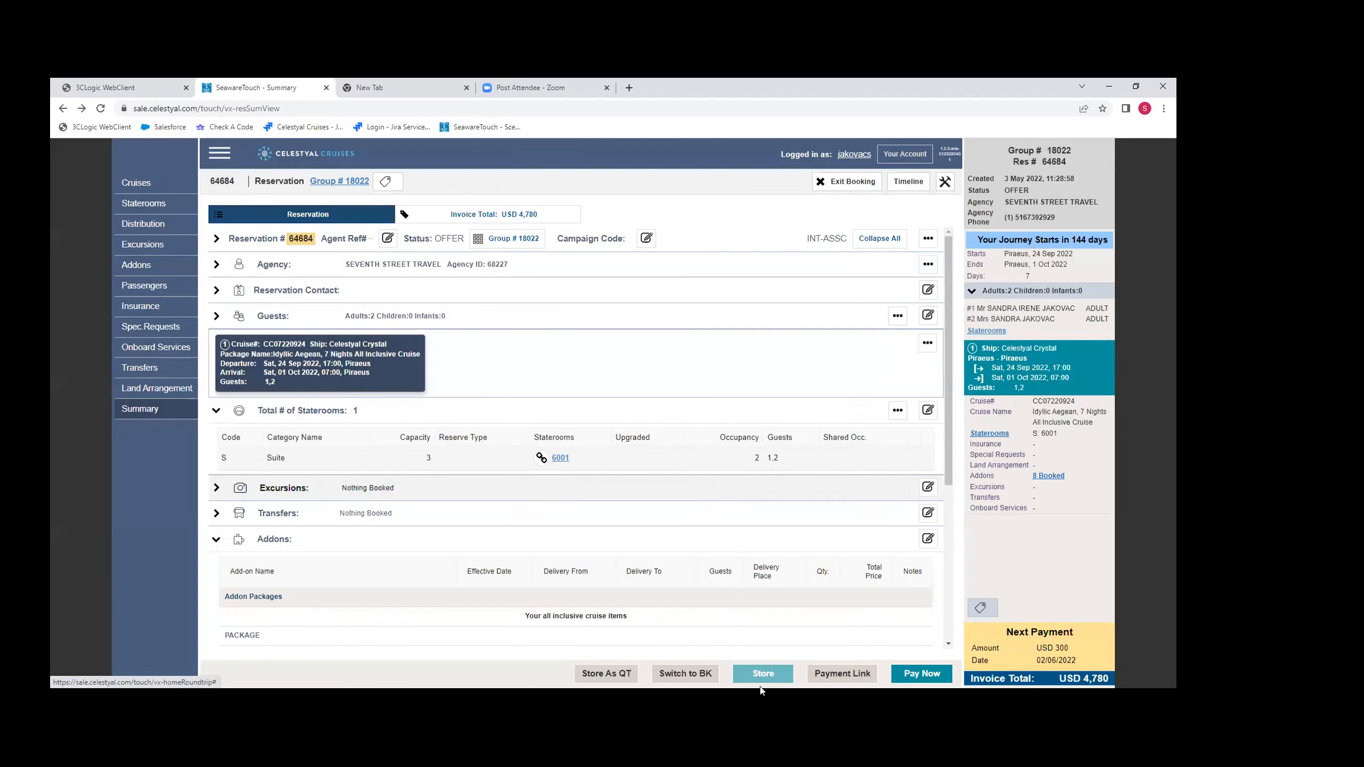
- Start a payment by Credit Card and accept both the online reservation terms and the passage contract
{"action": "left_click", "coordinate": [918, 676]}
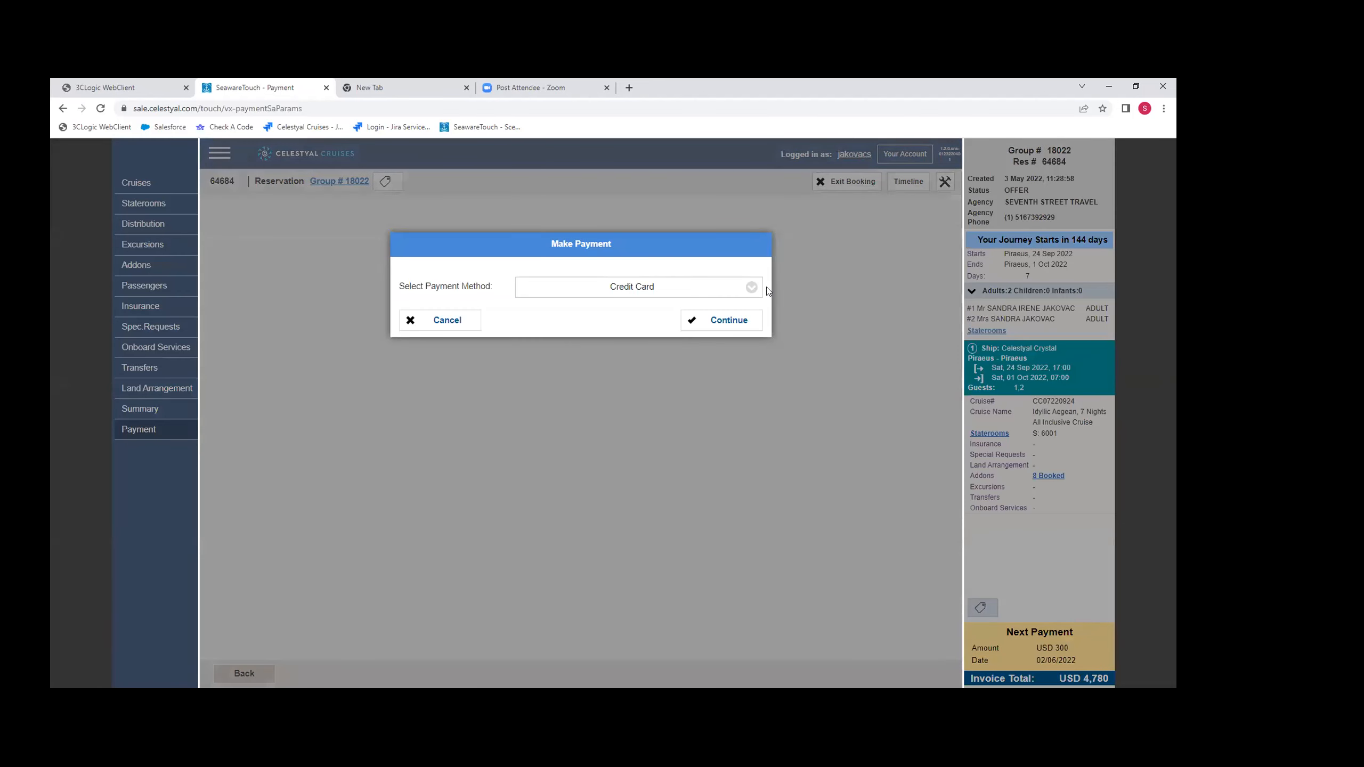
{"action": "left_click", "coordinate": [749, 289]}
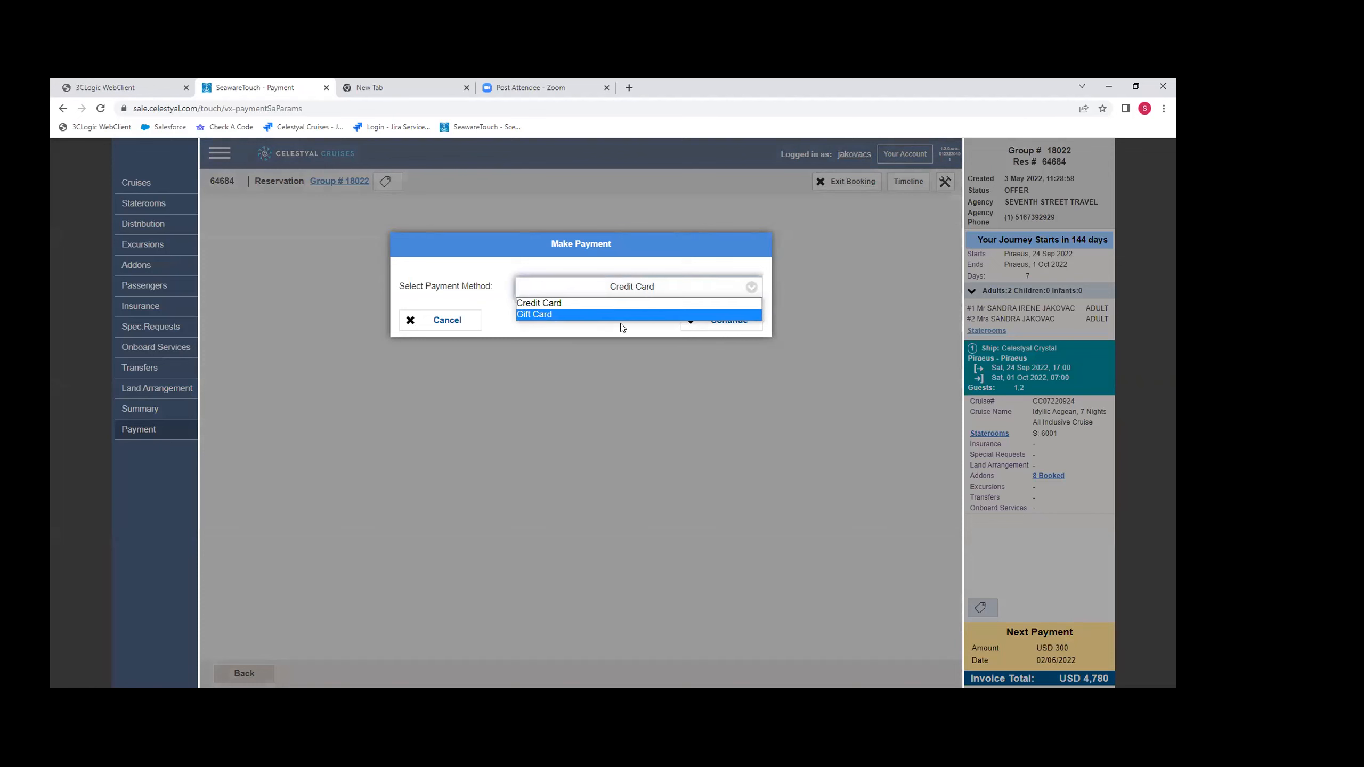
{"action": "left_click", "coordinate": [539, 304]}
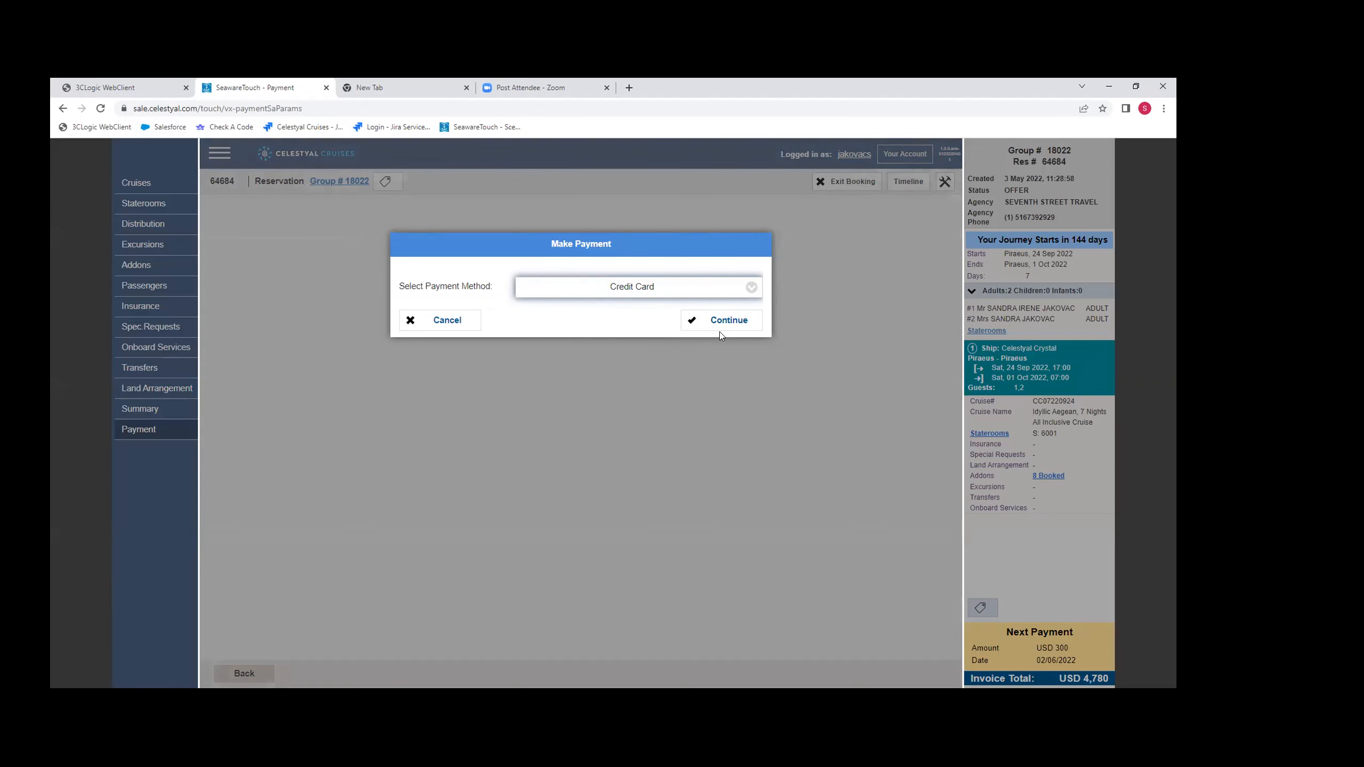
{"action": "left_click", "coordinate": [729, 321]}
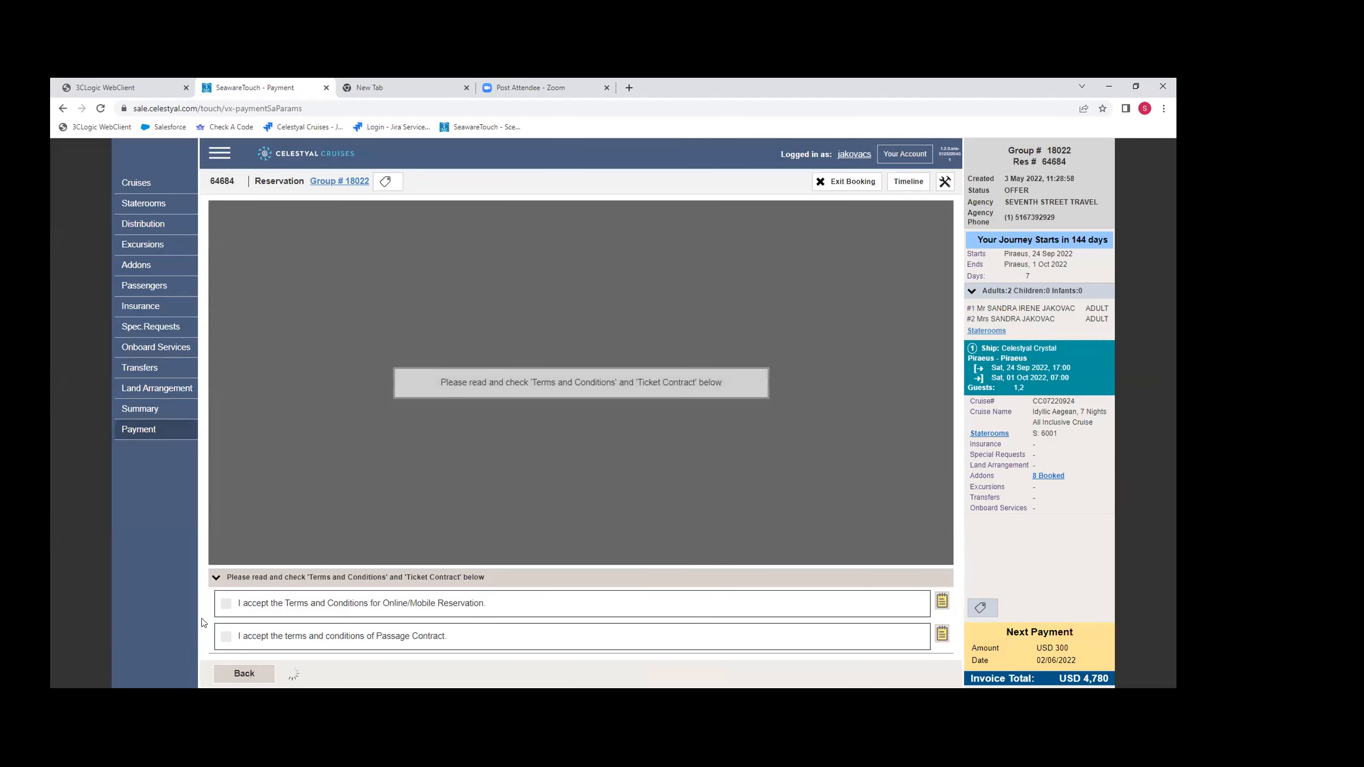
{"action": "left_click", "coordinate": [225, 604]}
{"action": "left_click", "coordinate": [226, 637]}
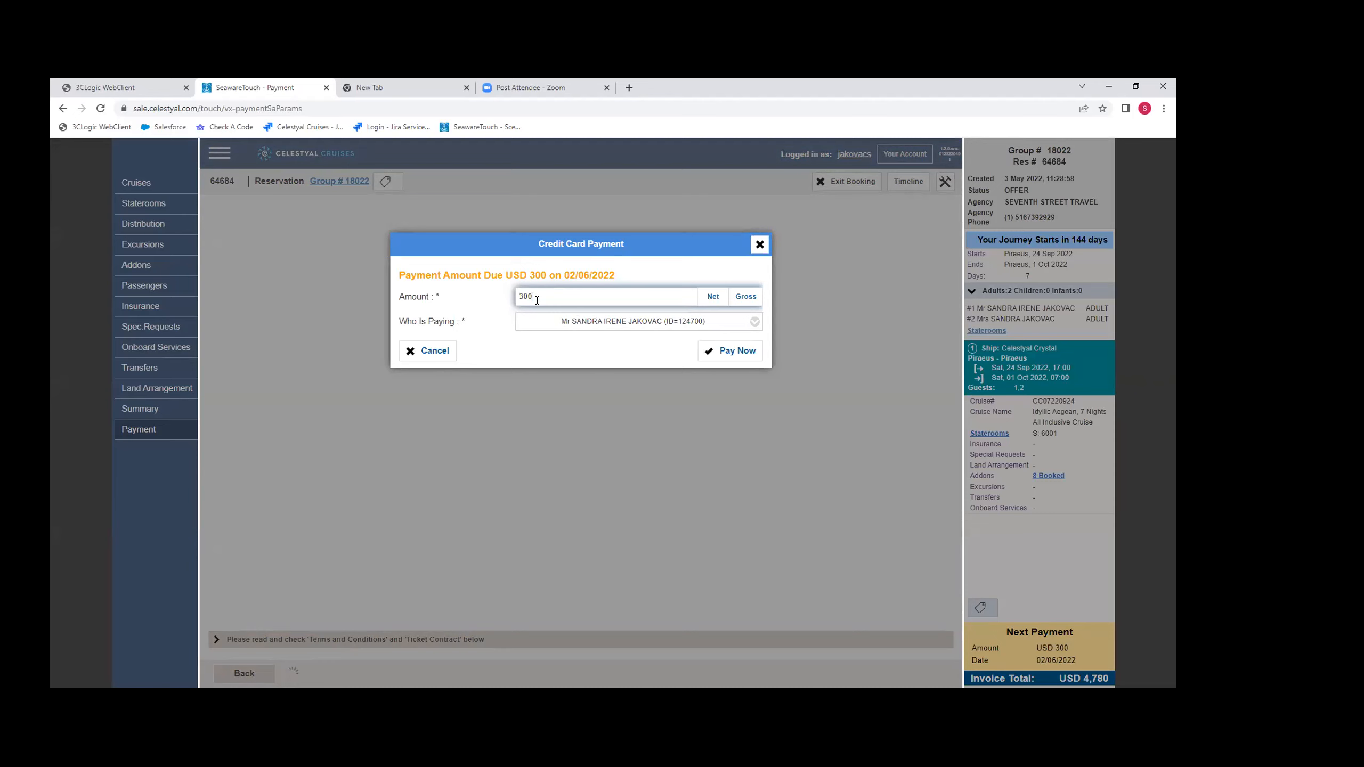
- Set the payment amount to USD 150, choose Adult #1 as the payer, and proceed to the card details form
{"action": "key", "text": "BackSpace"}
{"action": "key", "text": "BackSpace"}
{"action": "key", "text": "BackSpace"}
{"action": "type", "text": "150"}
{"action": "left_click", "coordinate": [752, 323]}
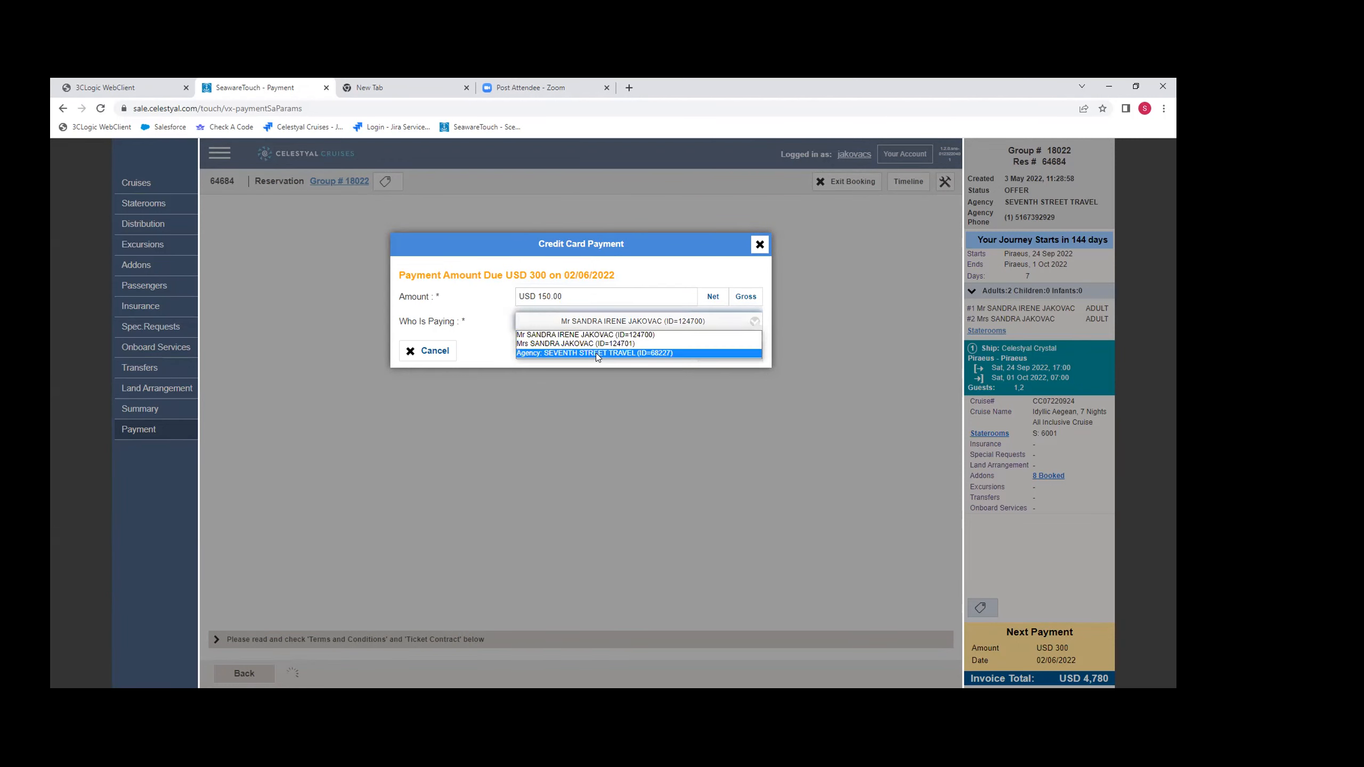
{"action": "left_click", "coordinate": [623, 334]}
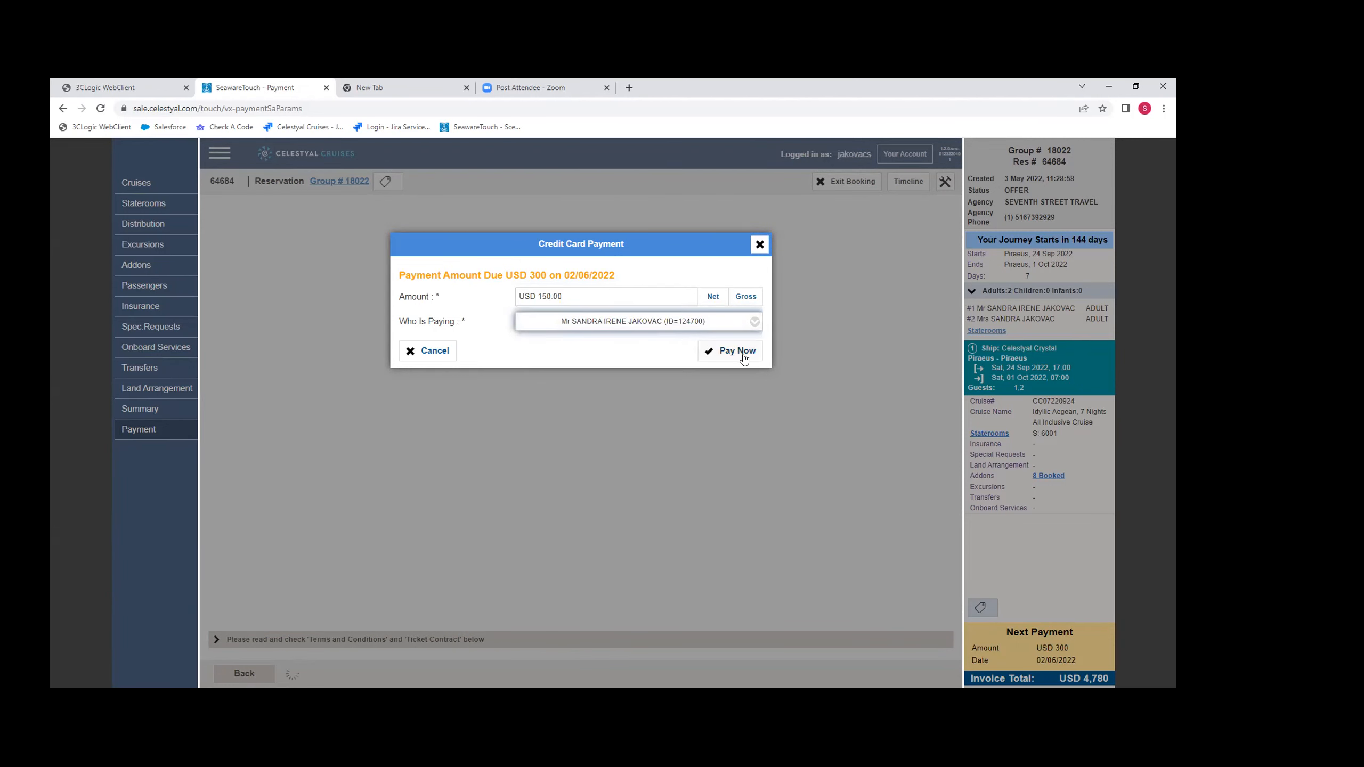
{"action": "left_click", "coordinate": [738, 353]}
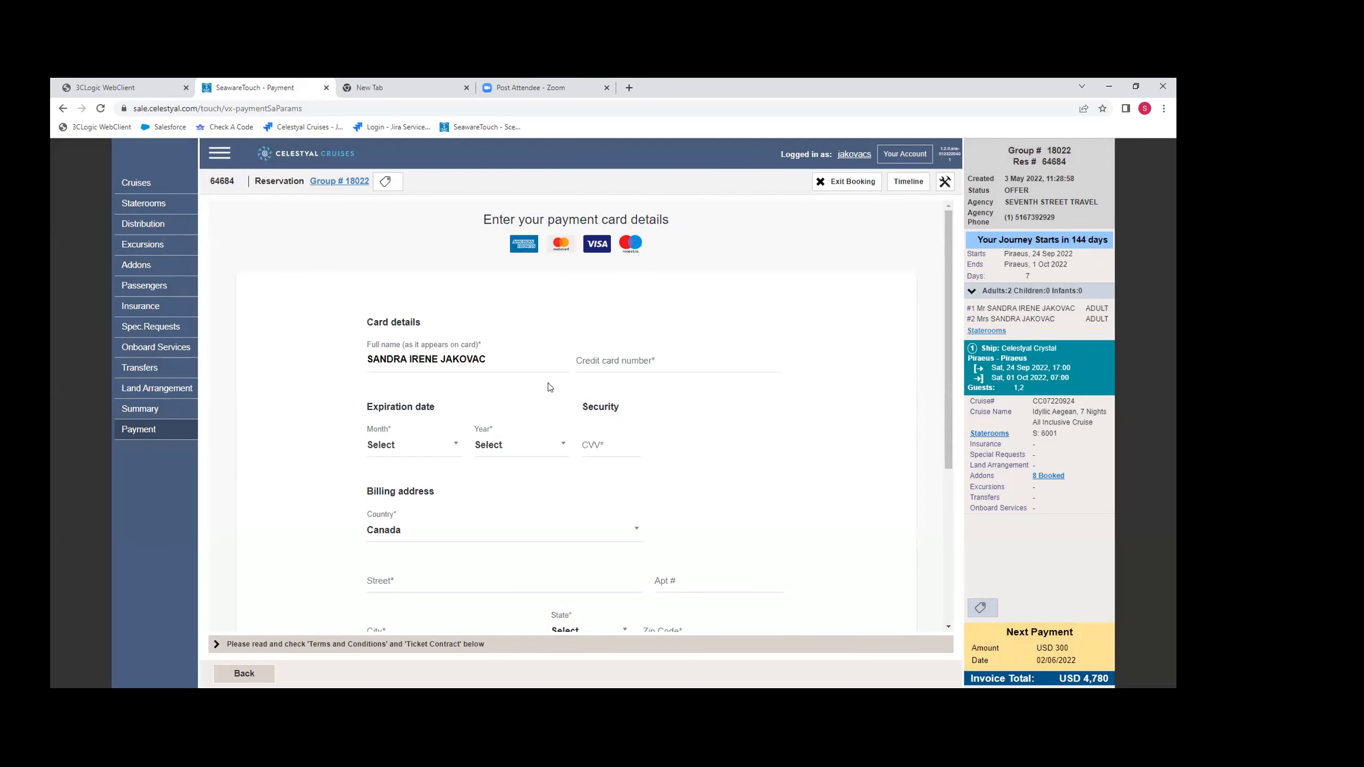
- Look over the payment card and billing fields, return to the reservation summary without paying, and exit the booking
{"action": "scroll", "coordinate": [636, 464], "scroll_direction": "down", "scroll_amount": 5}
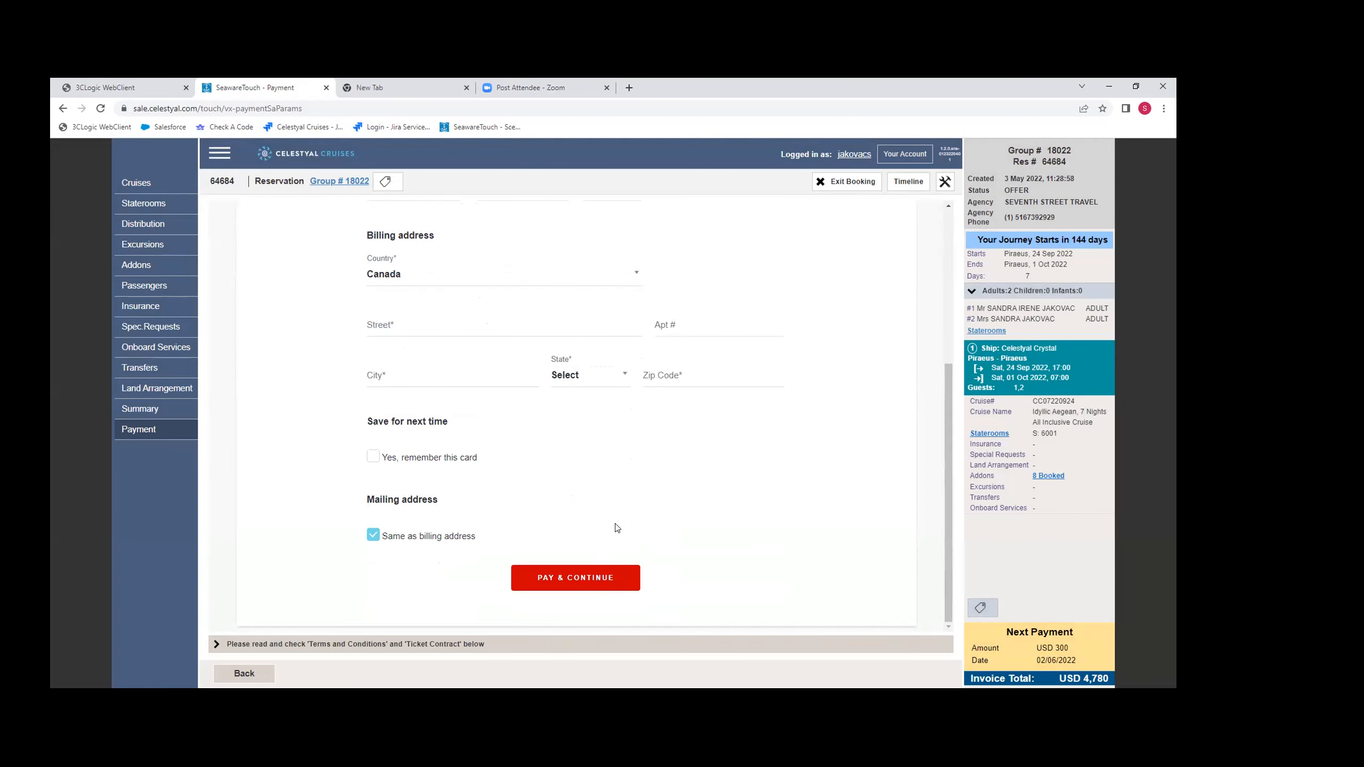
{"action": "left_click", "coordinate": [267, 678]}
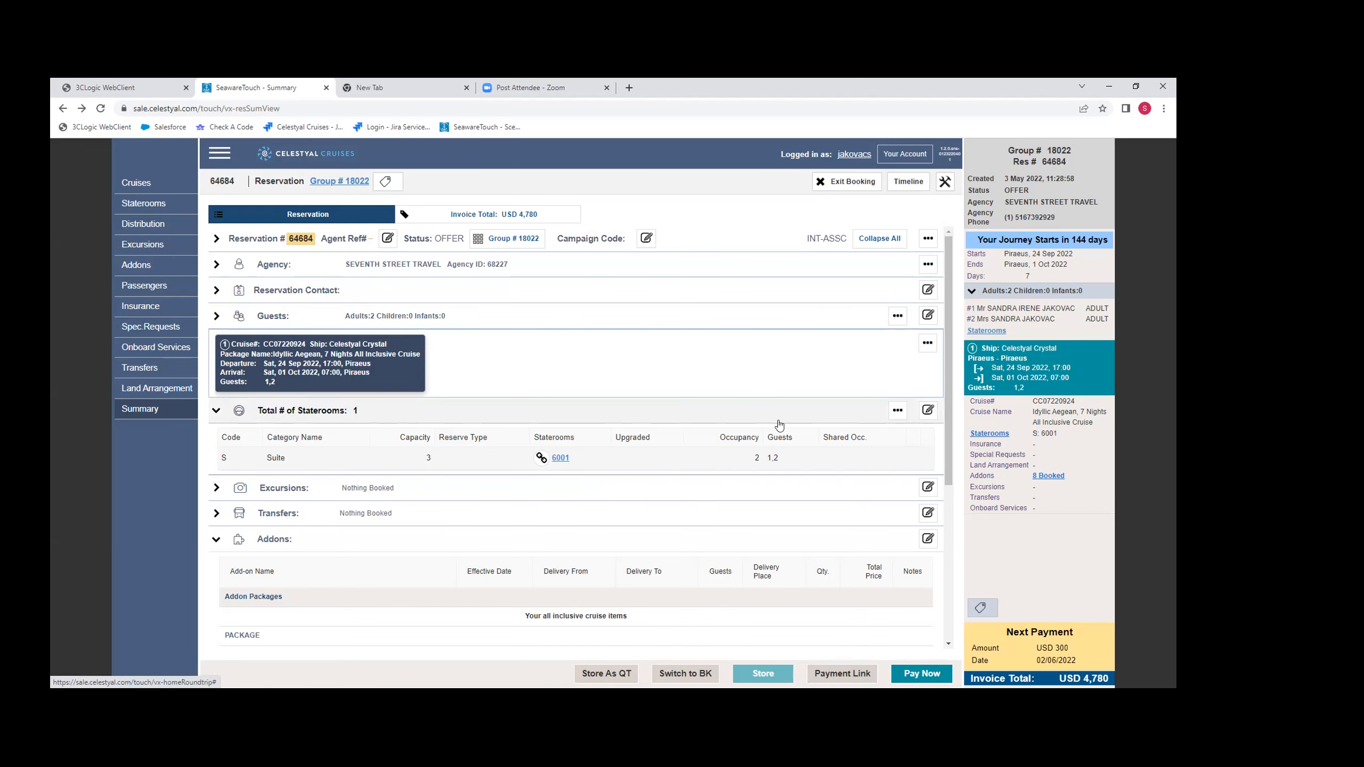
{"action": "left_click", "coordinate": [854, 182]}
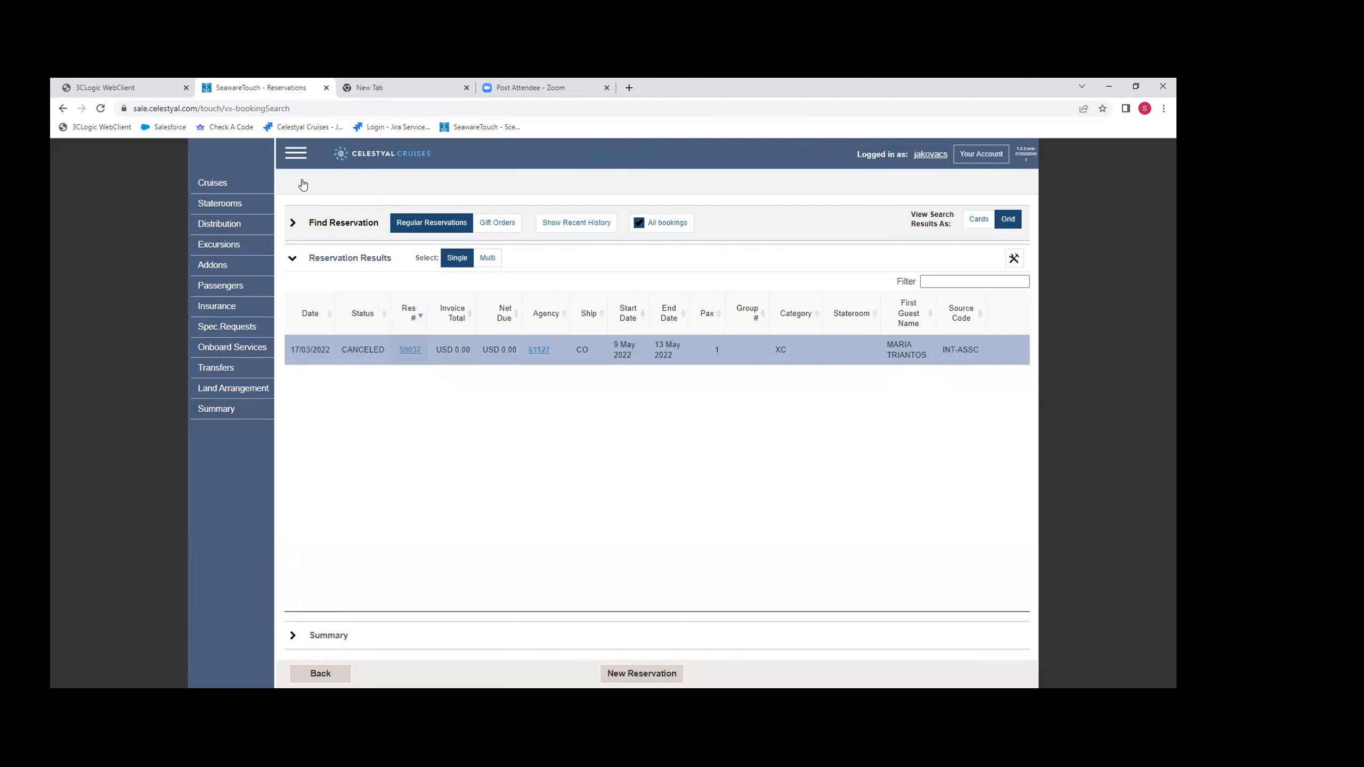
- Open the group search and clear the Alt Group ID criterion
{"action": "left_click", "coordinate": [295, 153]}
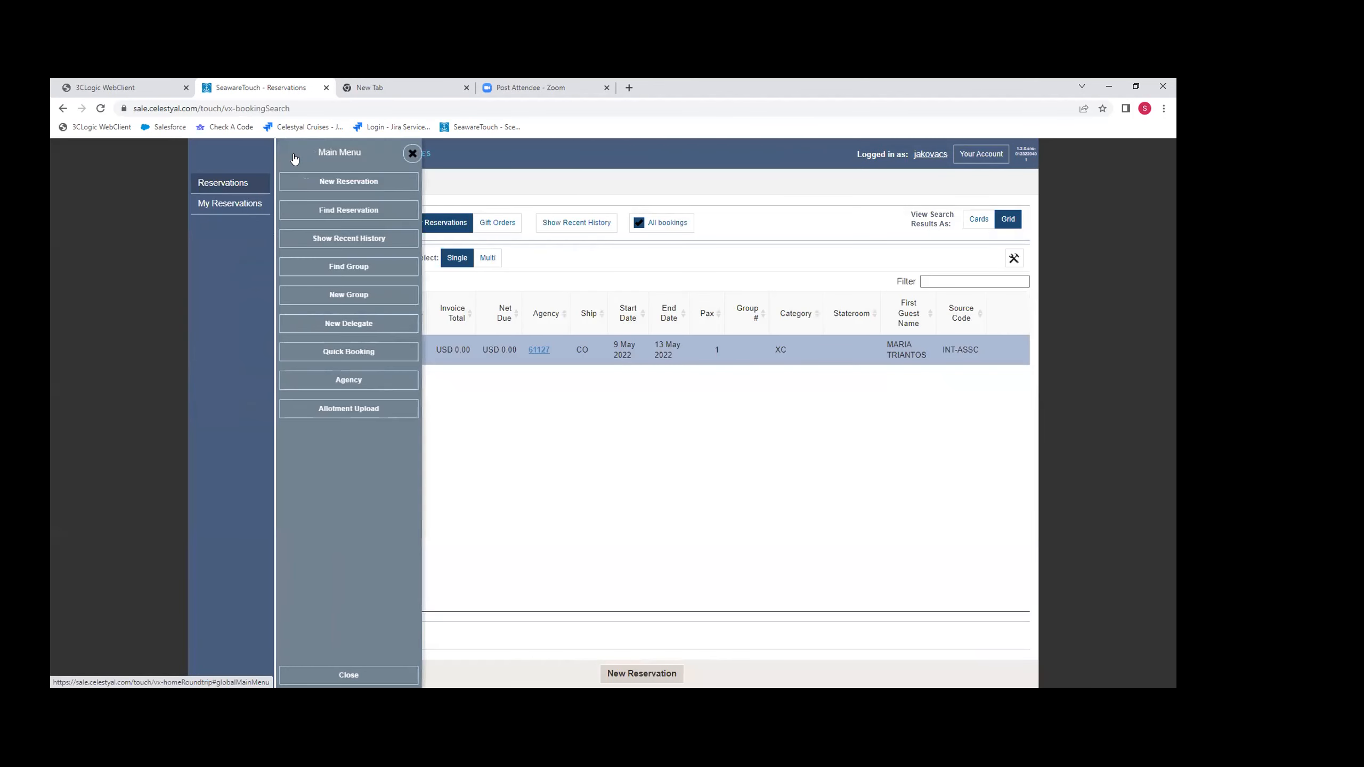
{"action": "left_click", "coordinate": [341, 268]}
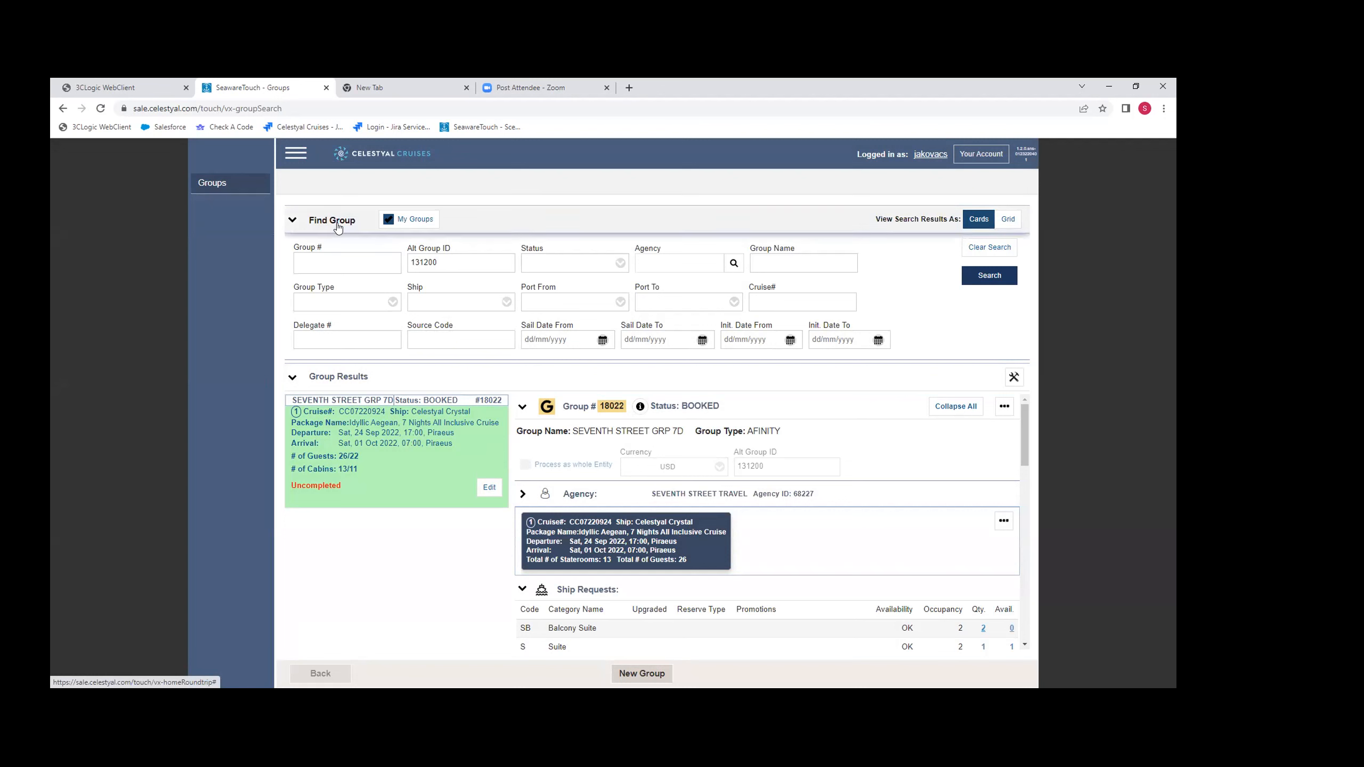
{"action": "left_click_drag", "start_coordinate": [441, 262], "coordinate": [366, 254]}
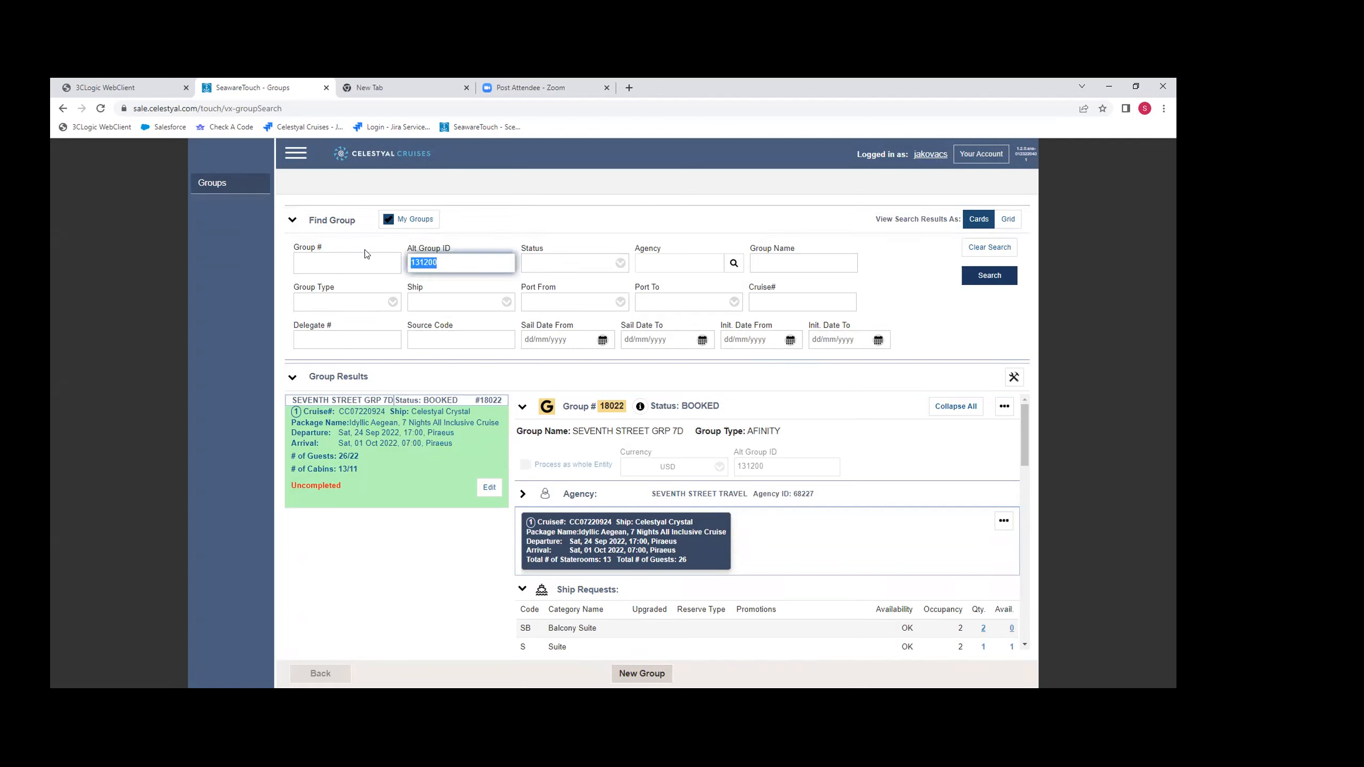
{"action": "key", "text": "BackSpace"}
{"action": "left_click", "coordinate": [340, 262]}
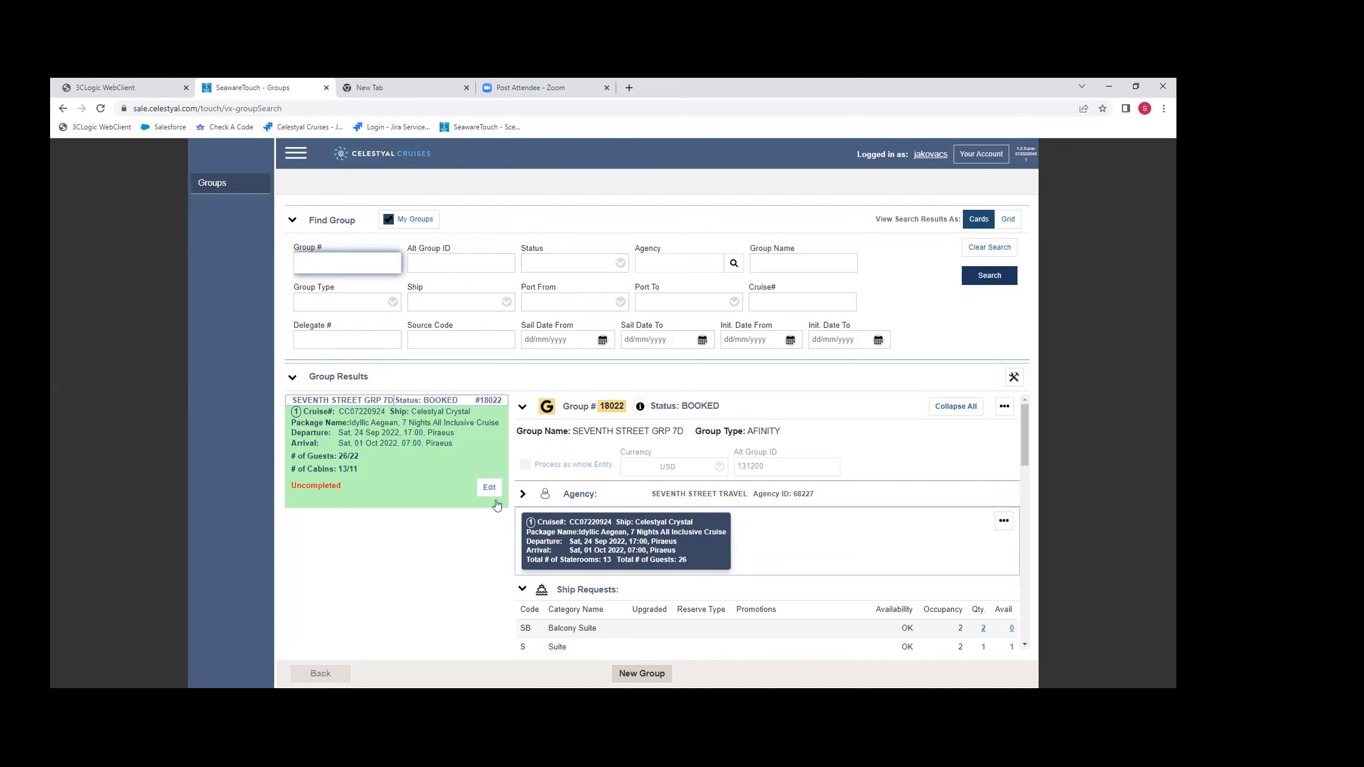
- Examine the SEVENTH STREET GRP 7D group's ship requests, both pages of reservations, add-ons and excursions
{"action": "scroll", "coordinate": [768, 521], "scroll_direction": "down", "scroll_amount": 5}
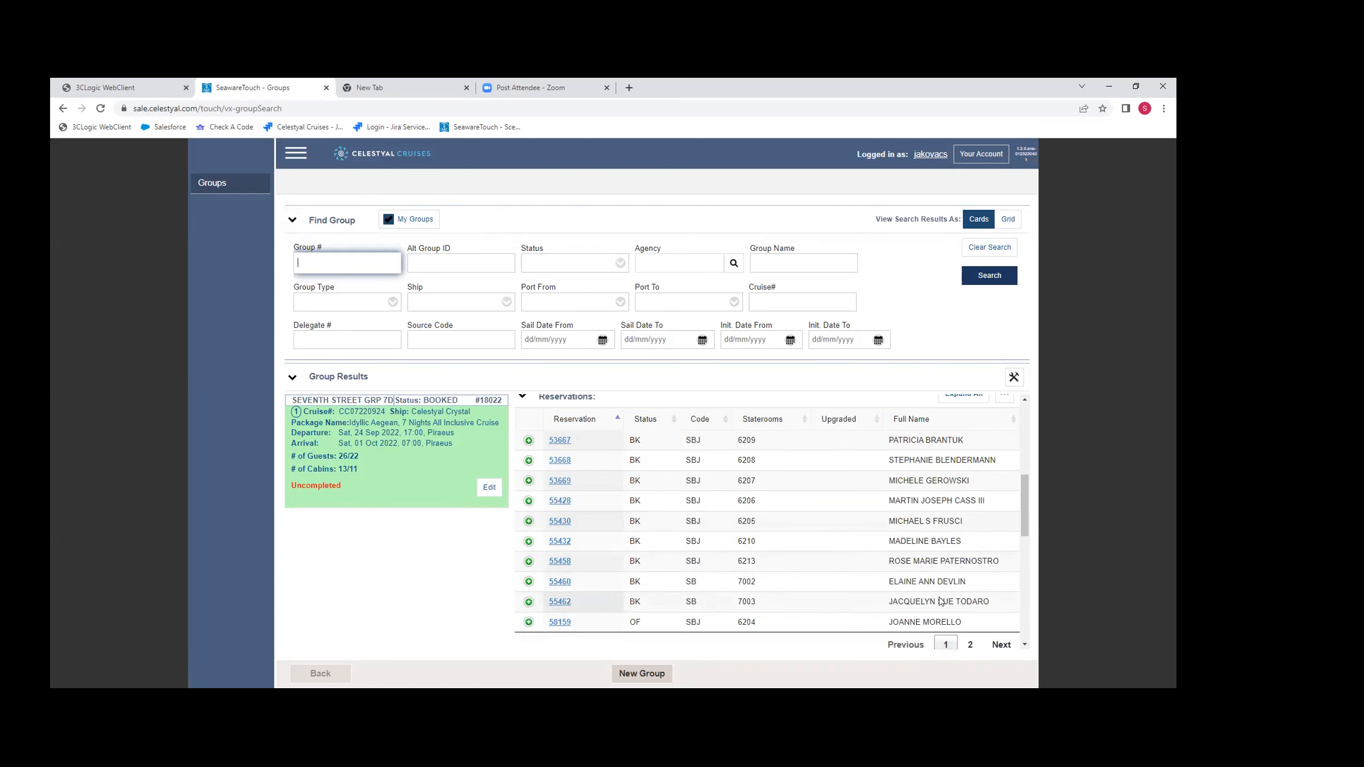
{"action": "scroll", "coordinate": [943, 599], "scroll_direction": "down", "scroll_amount": 3}
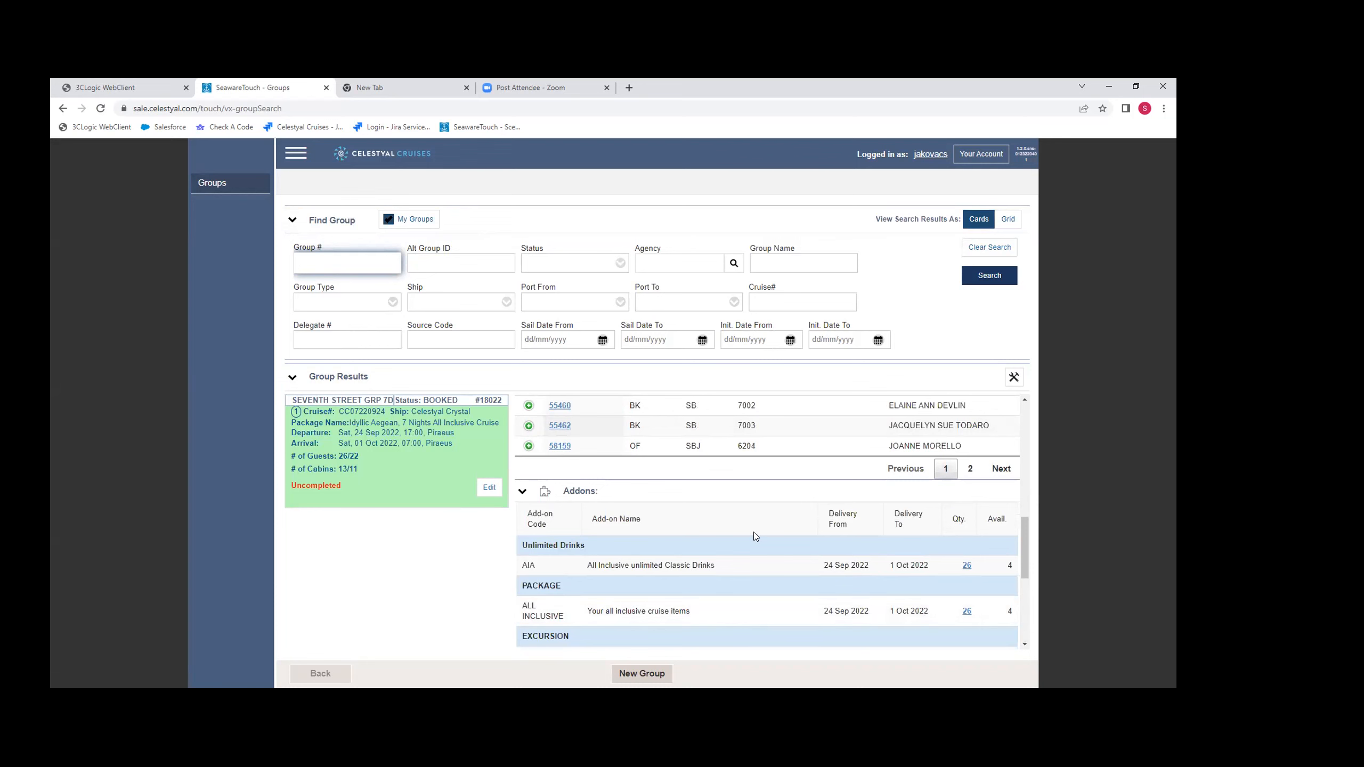
{"action": "left_click", "coordinate": [970, 475]}
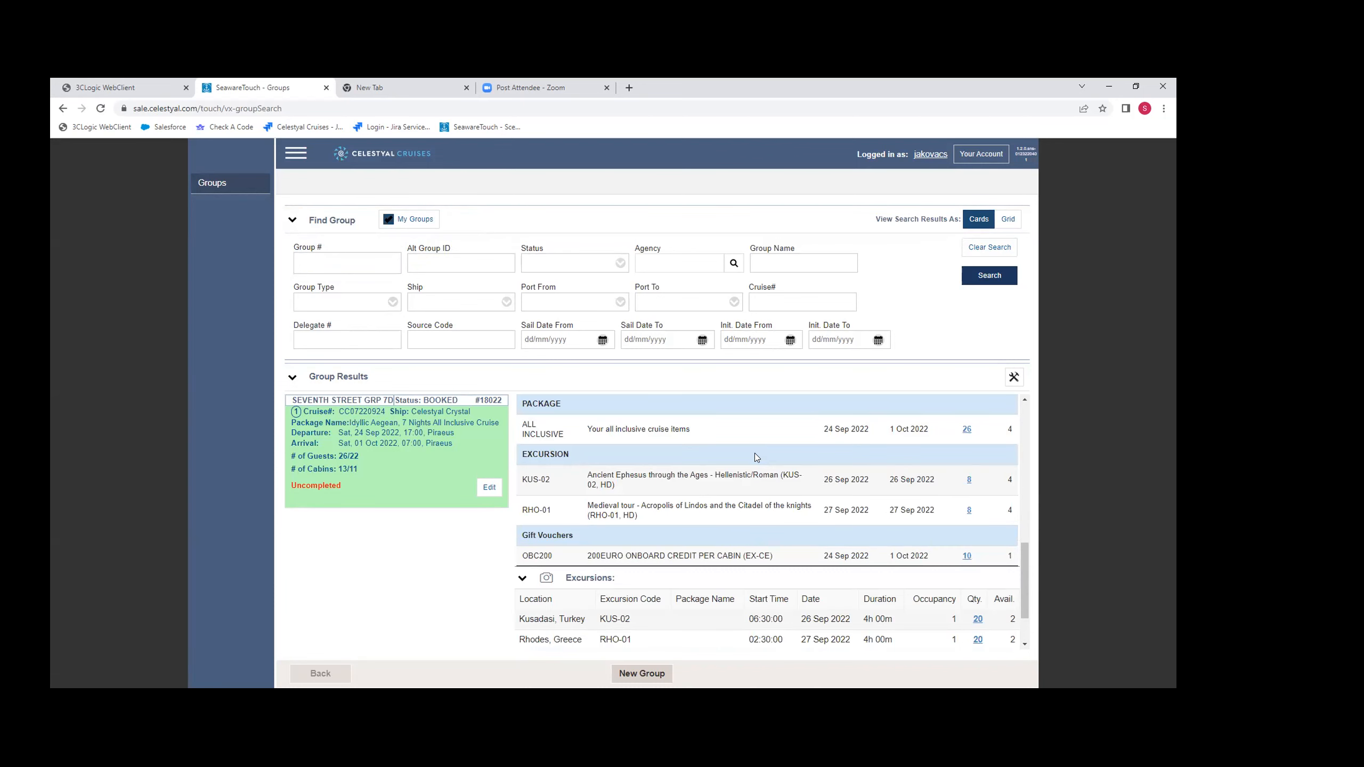
{"action": "scroll", "coordinate": [753, 480], "scroll_direction": "up", "scroll_amount": 3}
{"action": "scroll", "coordinate": [752, 481], "scroll_direction": "up", "scroll_amount": 3}
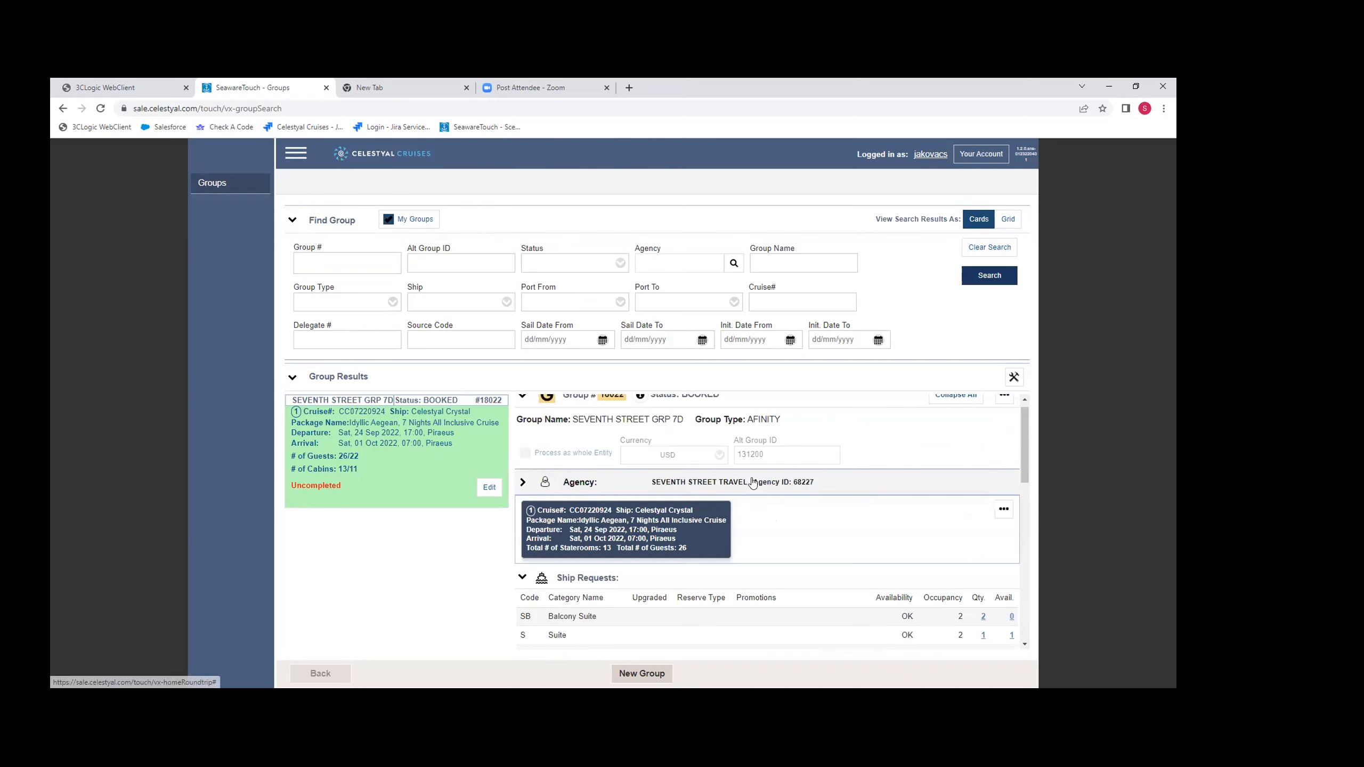
{"action": "scroll", "coordinate": [753, 483], "scroll_direction": "down", "scroll_amount": 6}
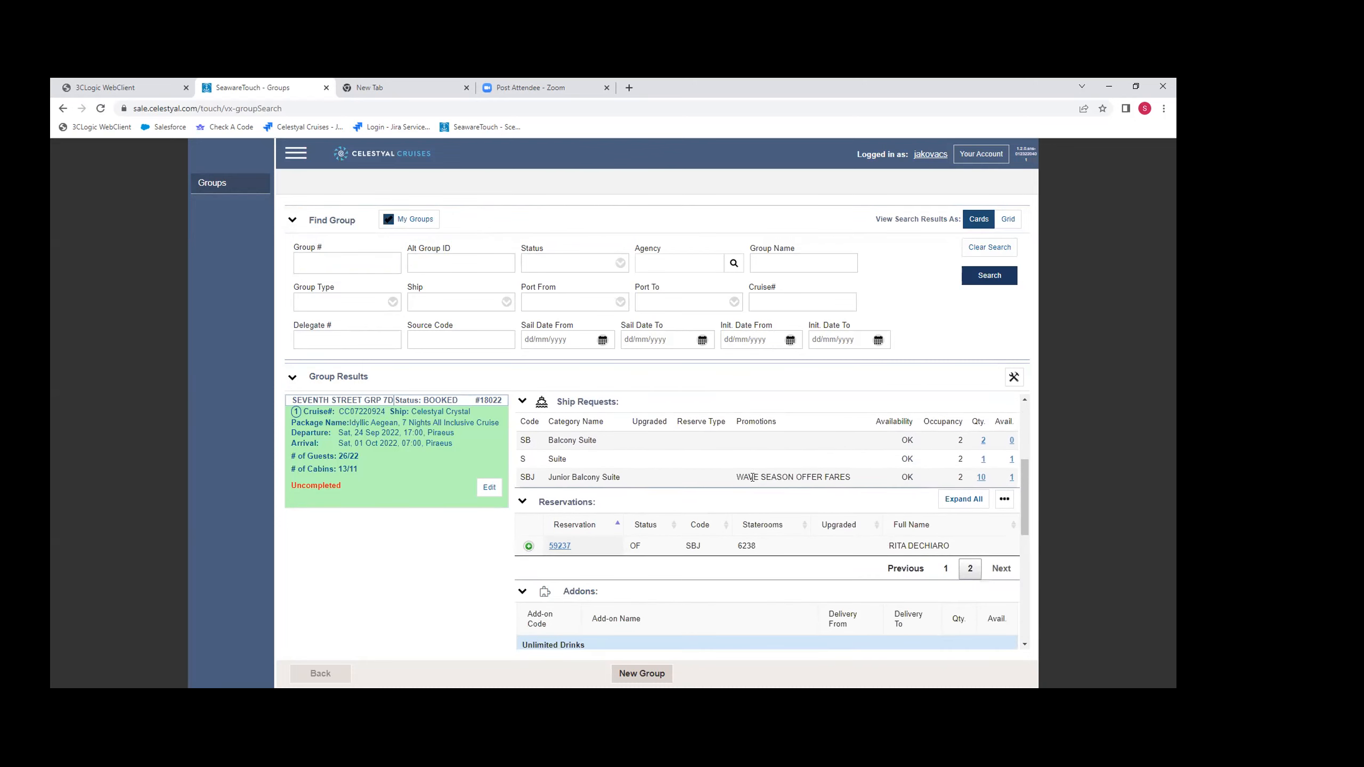
{"action": "scroll", "coordinate": [752, 481], "scroll_direction": "down", "scroll_amount": 2}
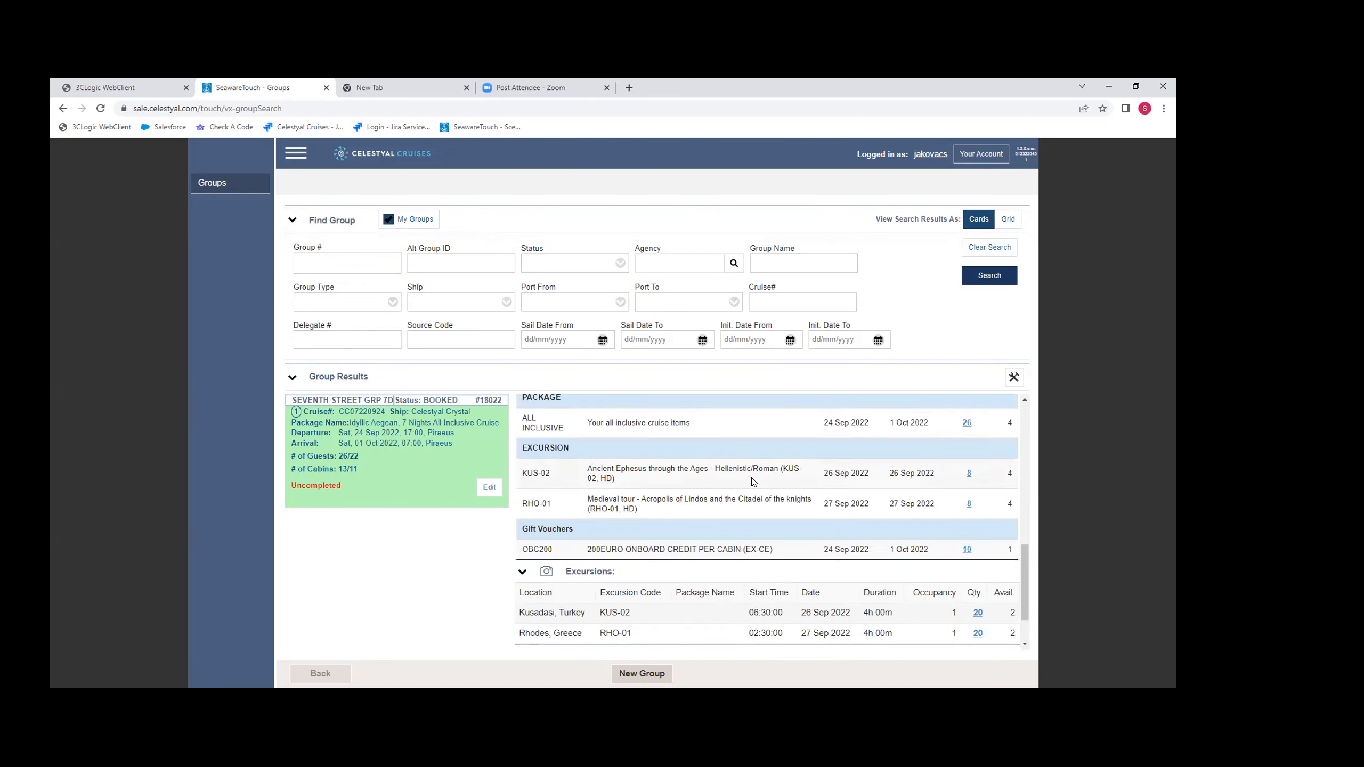
{"action": "scroll", "coordinate": [752, 482], "scroll_direction": "up", "scroll_amount": 8}
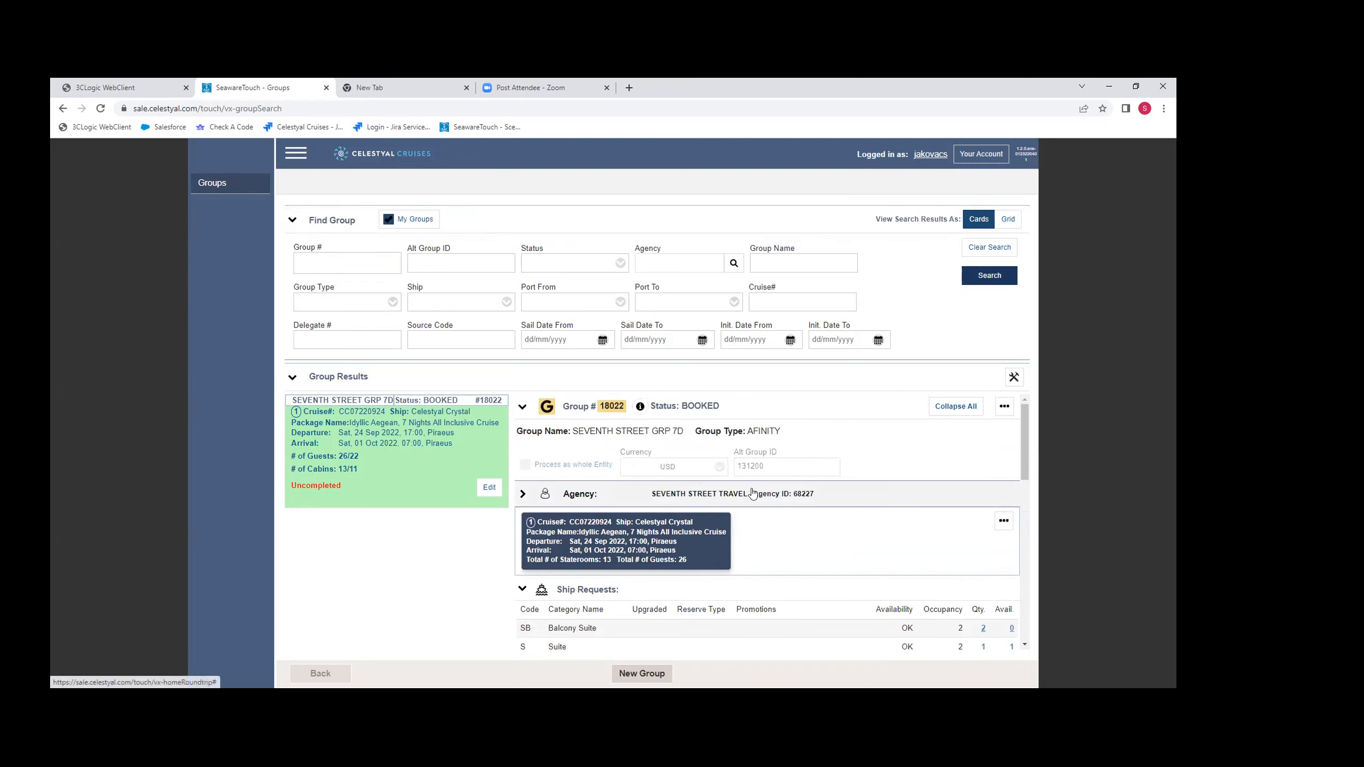
{"action": "scroll", "coordinate": [785, 512], "scroll_direction": "down", "scroll_amount": 5}
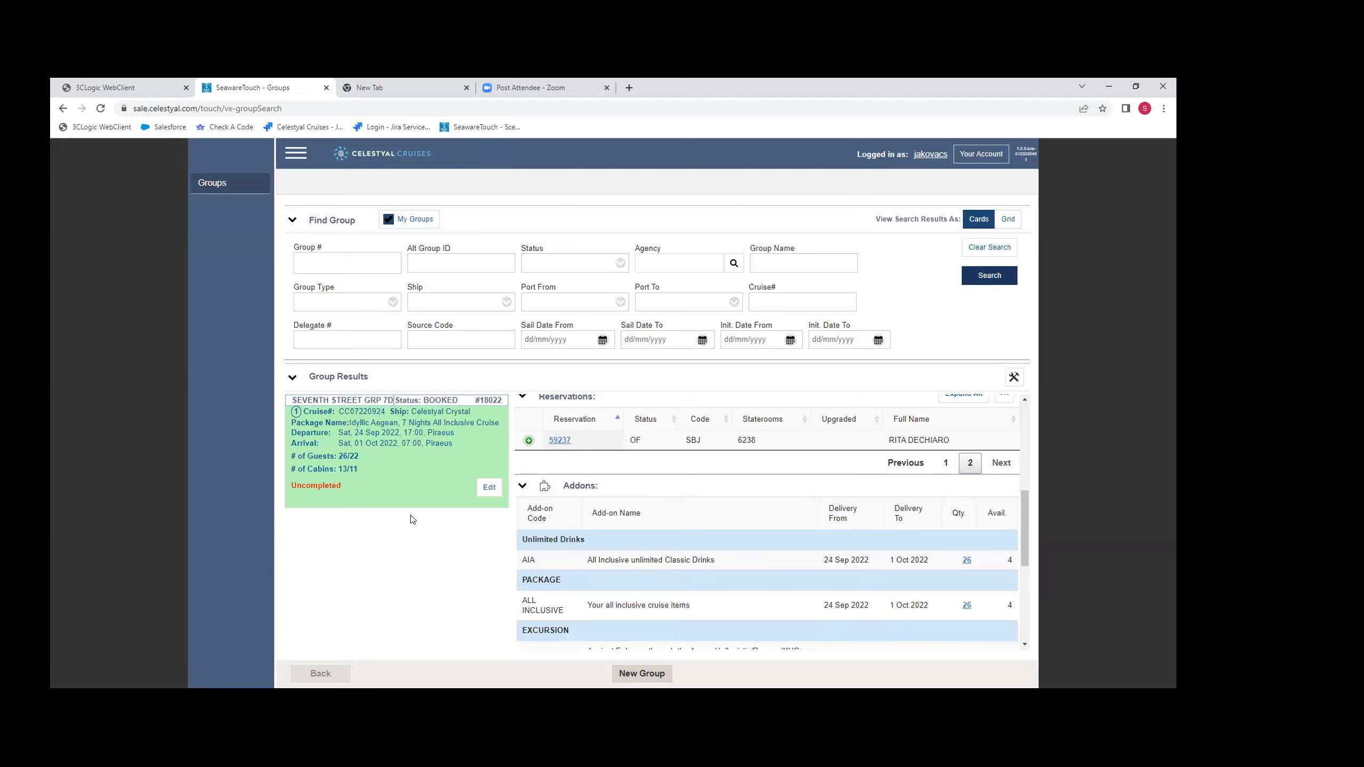
- Search by group number for the SINGLES TRAVEL GRP 7D group and open it for editing
{"action": "left_click", "coordinate": [334, 266]}
{"action": "type", "text": "18244"}
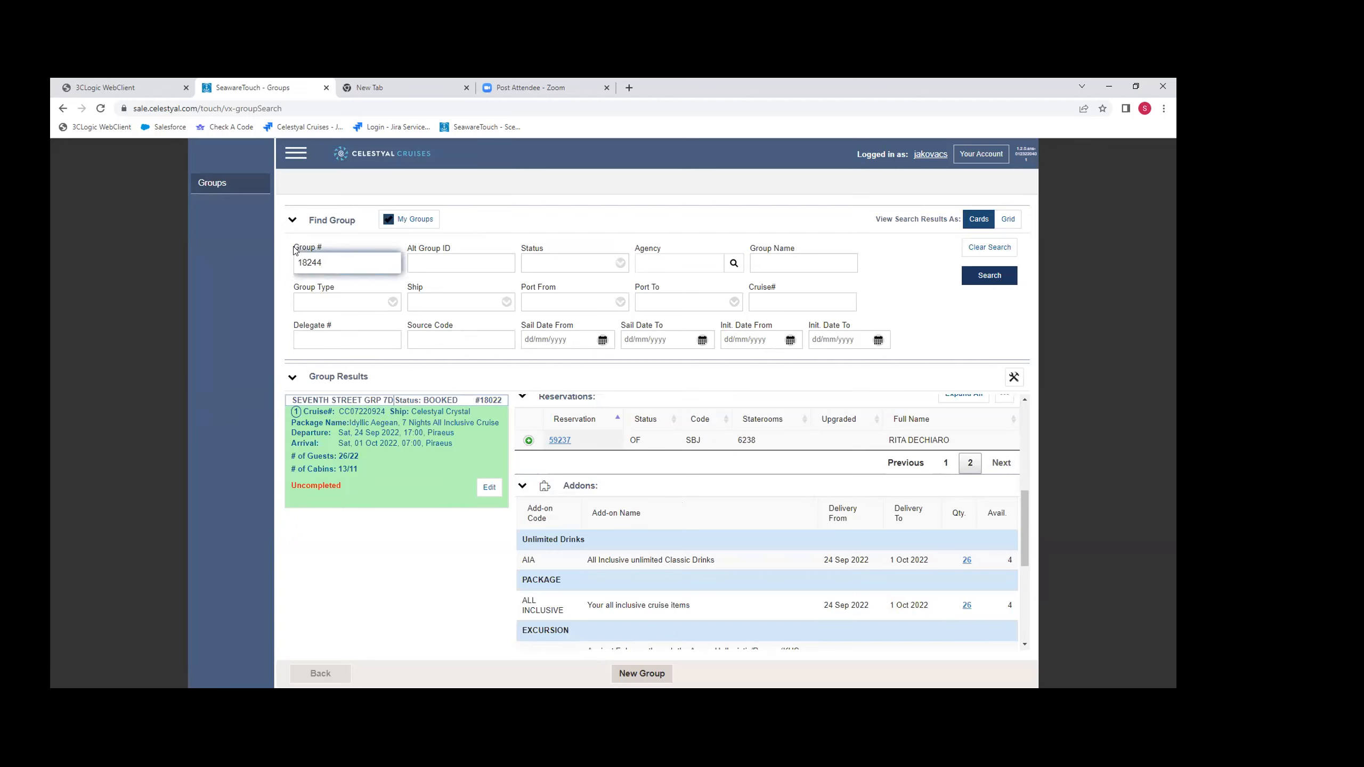
{"action": "left_click", "coordinate": [984, 276]}
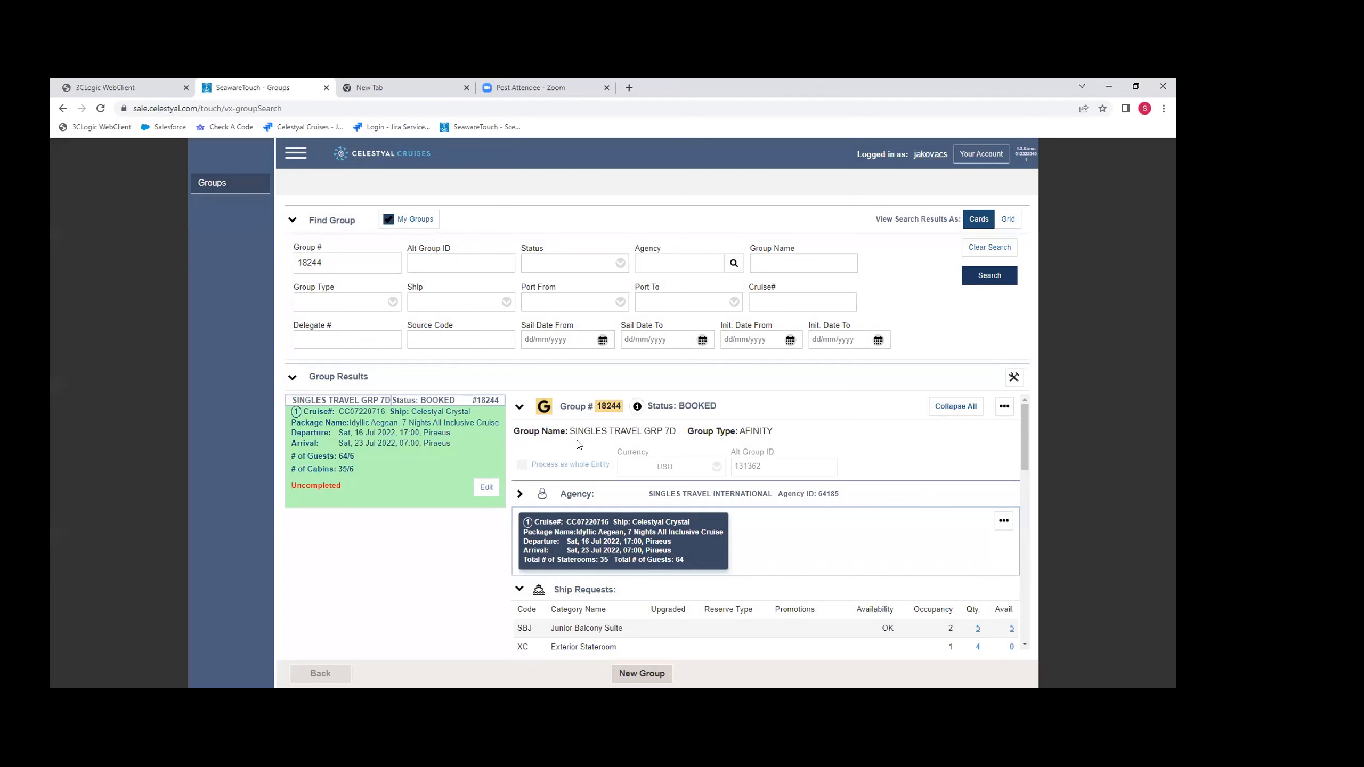
{"action": "left_click", "coordinate": [488, 487]}
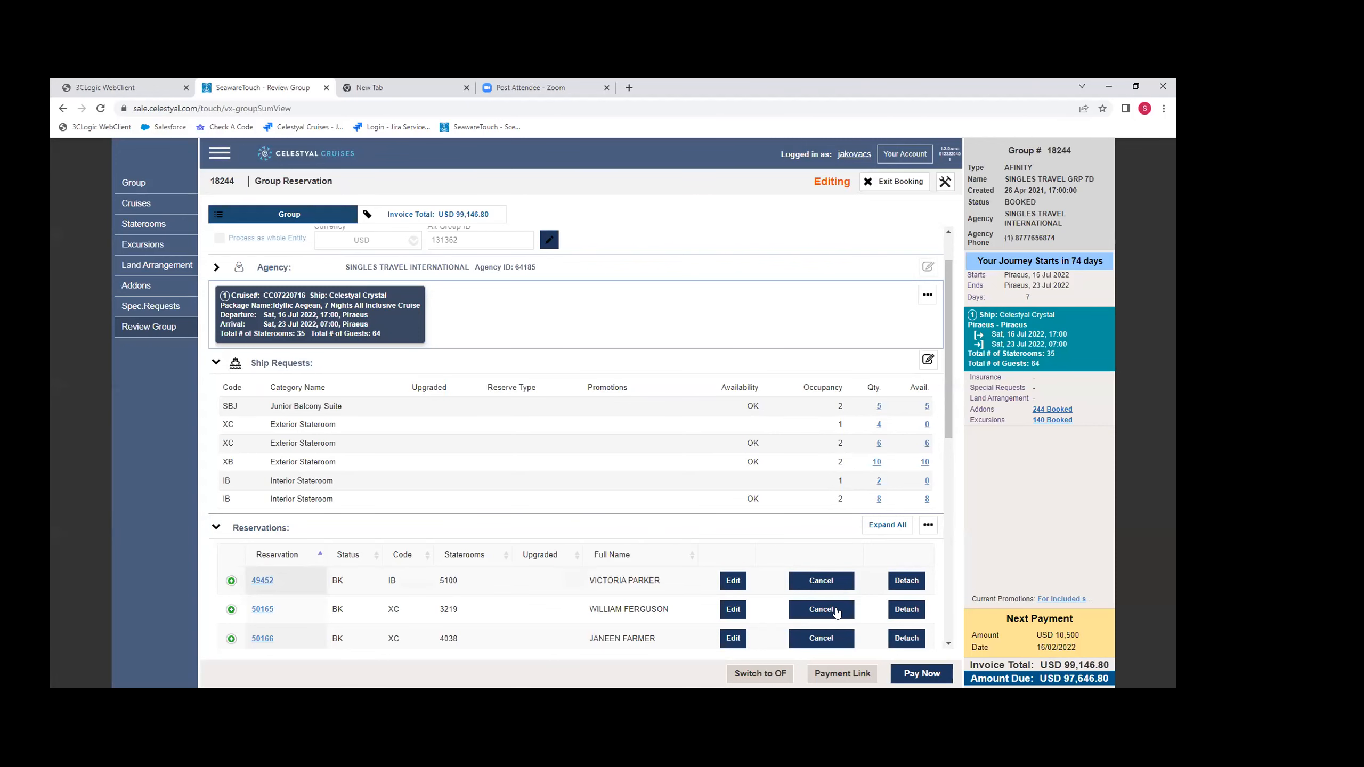
- Create a new delegate for the group using the available IB Interior Stateroom category with an occupancy of 2
{"action": "scroll", "coordinate": [655, 565], "scroll_direction": "down", "scroll_amount": 4}
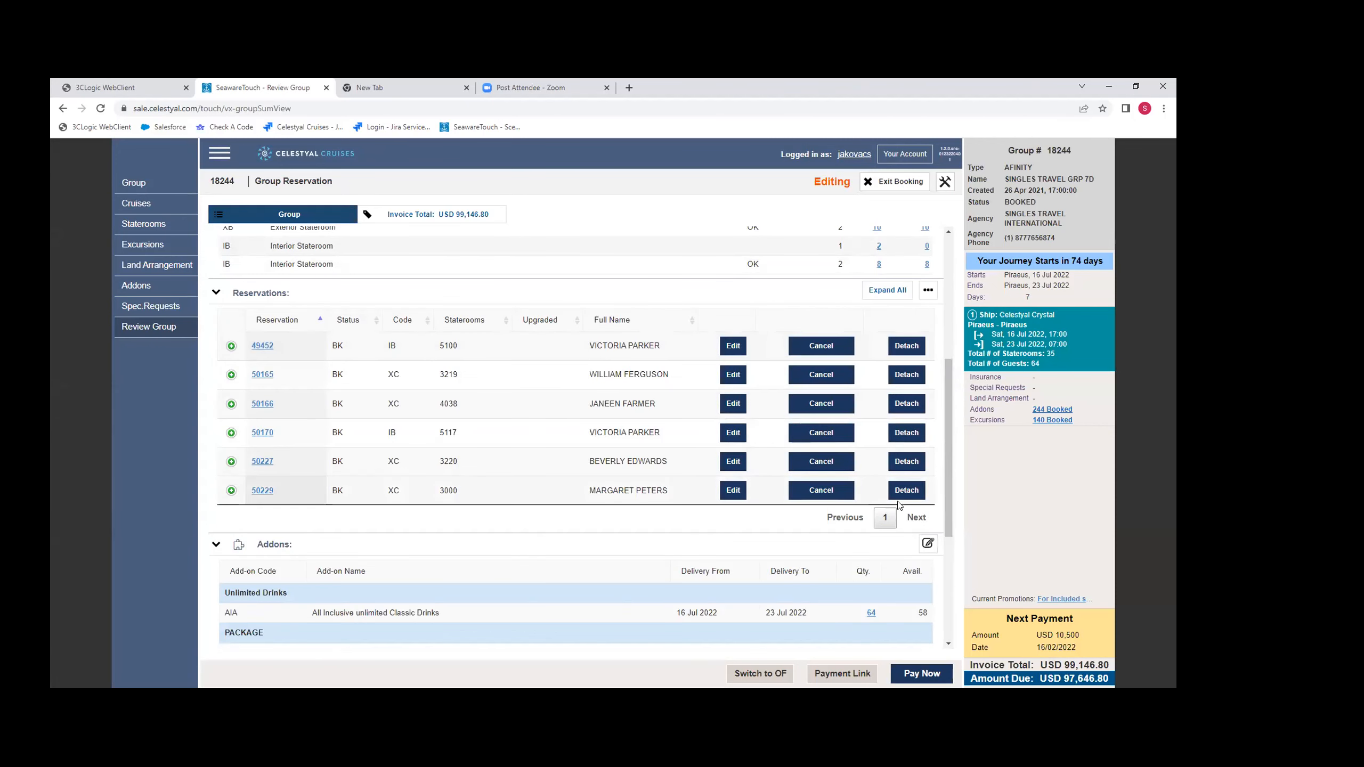
{"action": "left_click", "coordinate": [928, 290]}
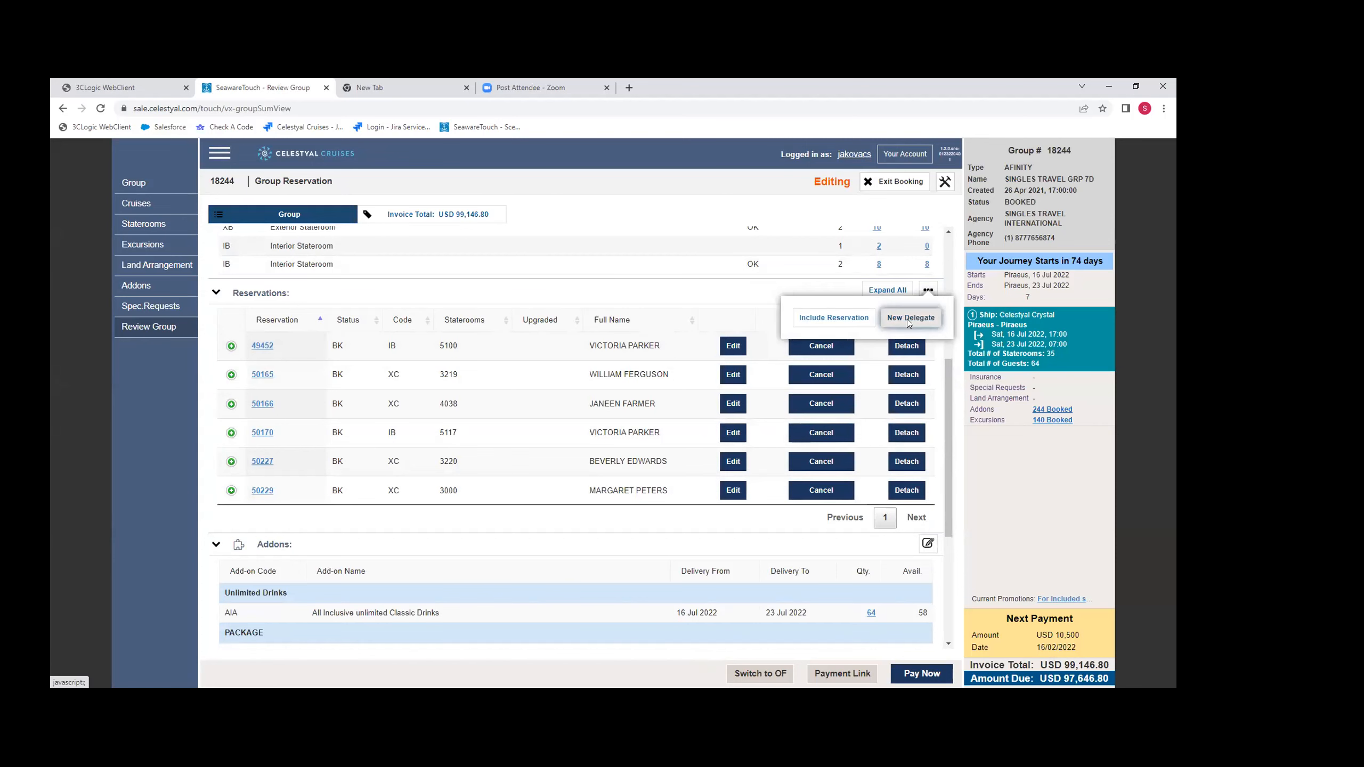
{"action": "left_click", "coordinate": [908, 320]}
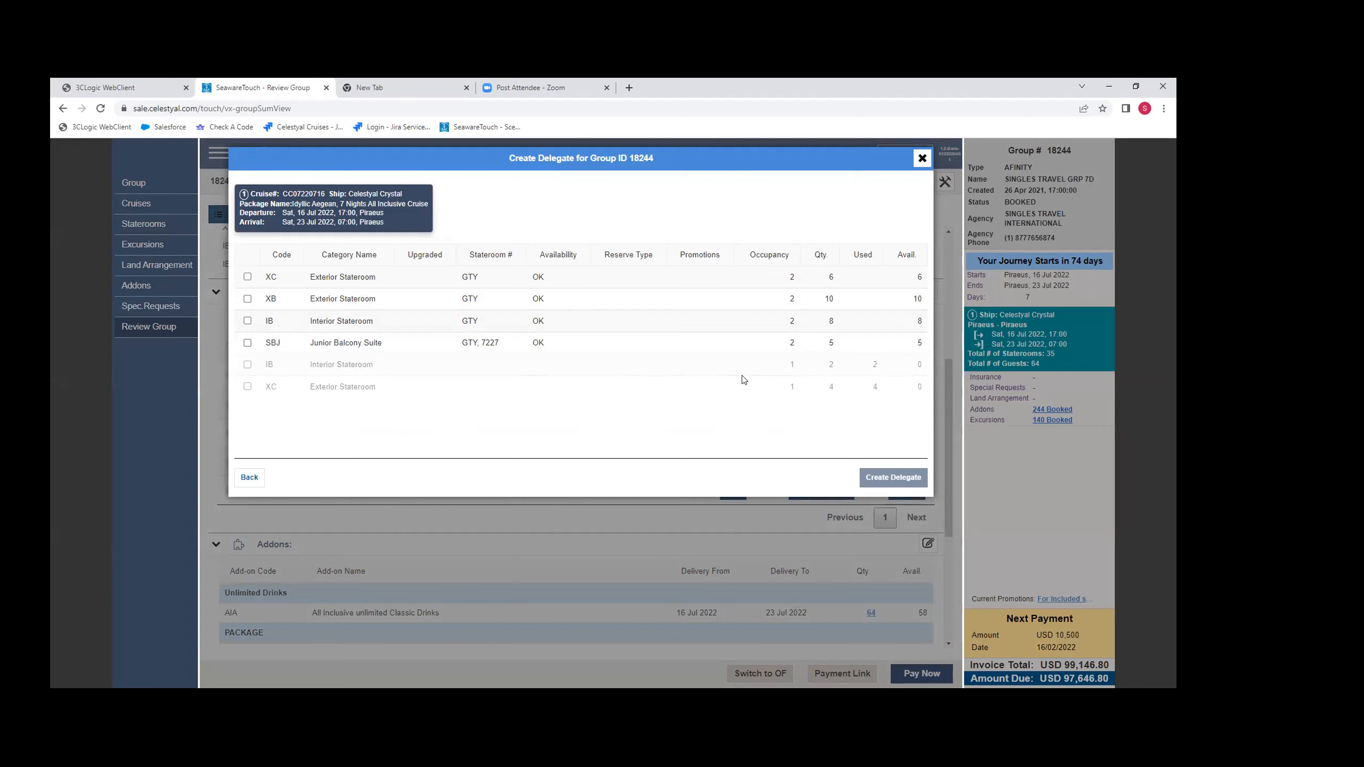
{"action": "left_click", "coordinate": [247, 321]}
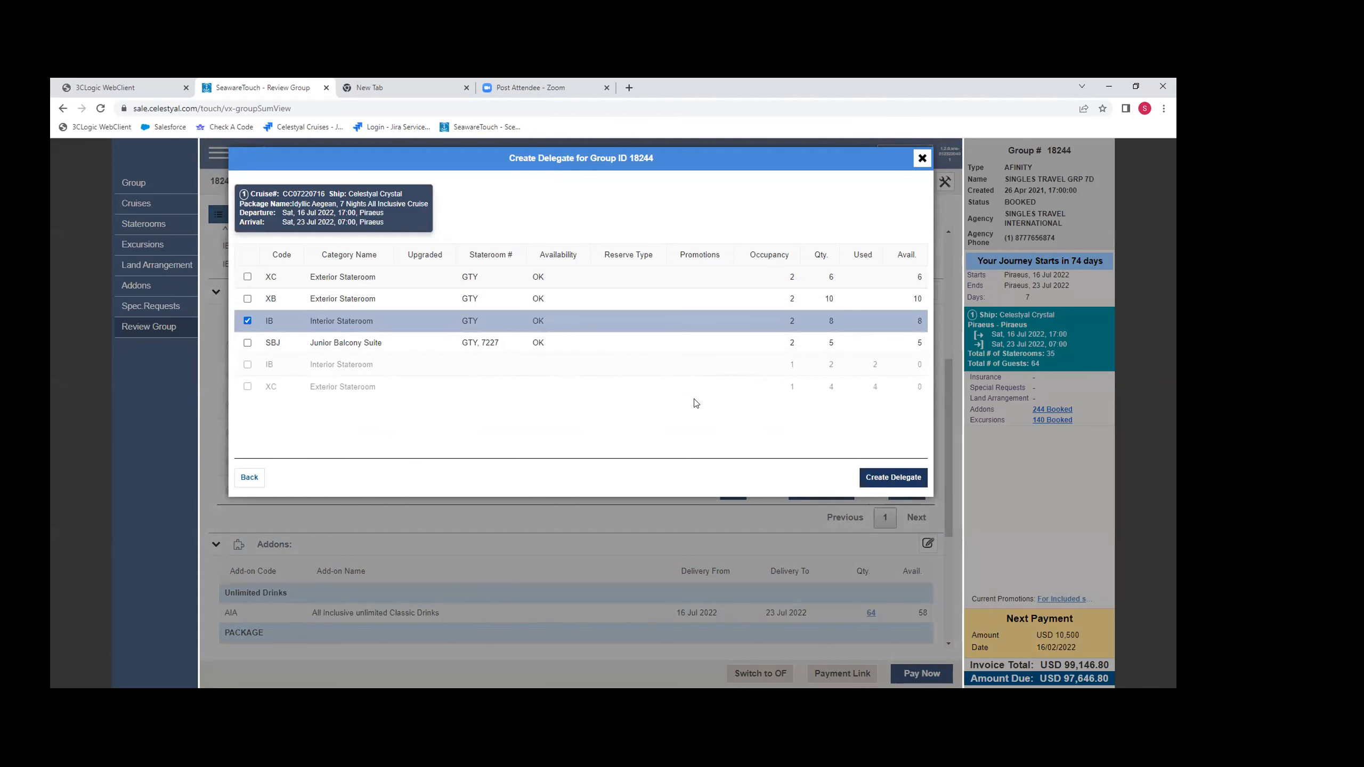
{"action": "left_click", "coordinate": [882, 478]}
{"action": "left_click", "coordinate": [884, 482]}
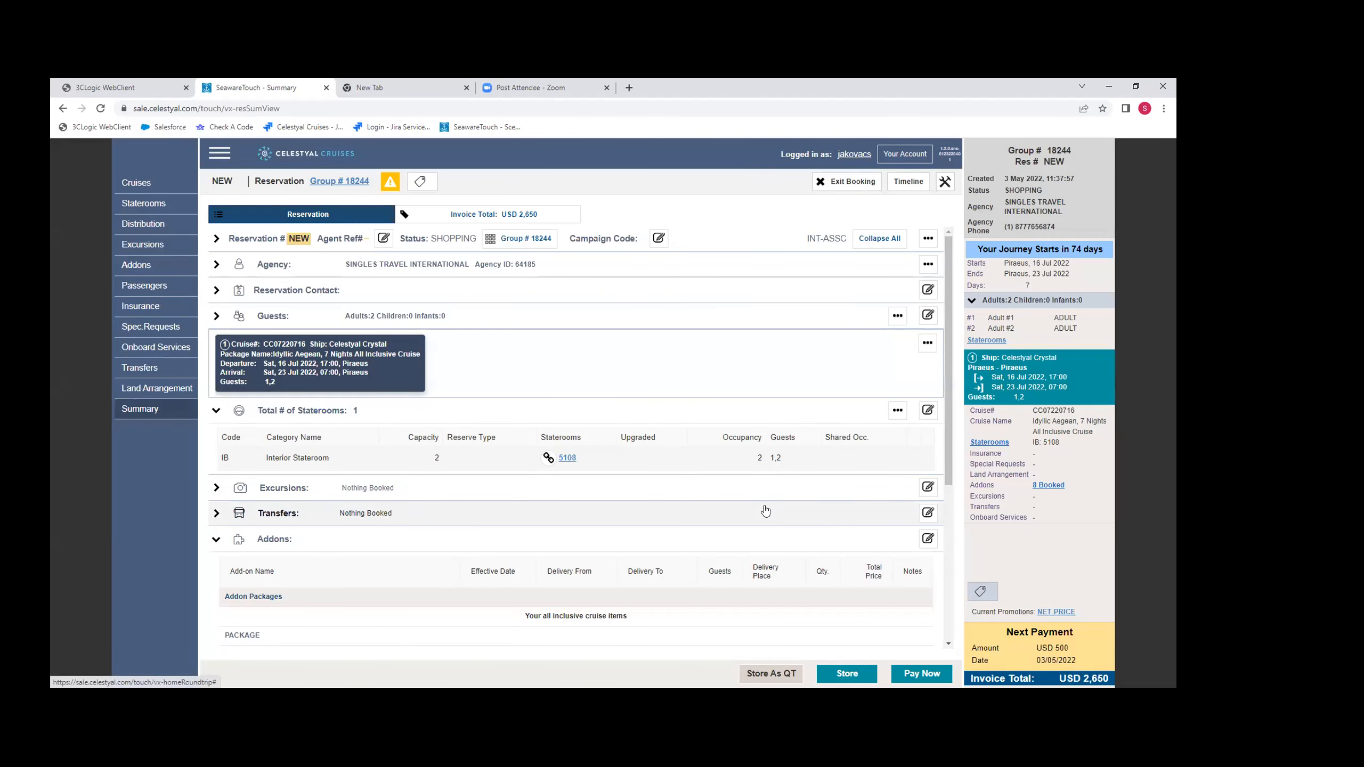
- Review the new delegate's stateroom and add-ons, and exit the booking, discarding the delegate reservation
{"action": "scroll", "coordinate": [765, 511], "scroll_direction": "down", "scroll_amount": 3}
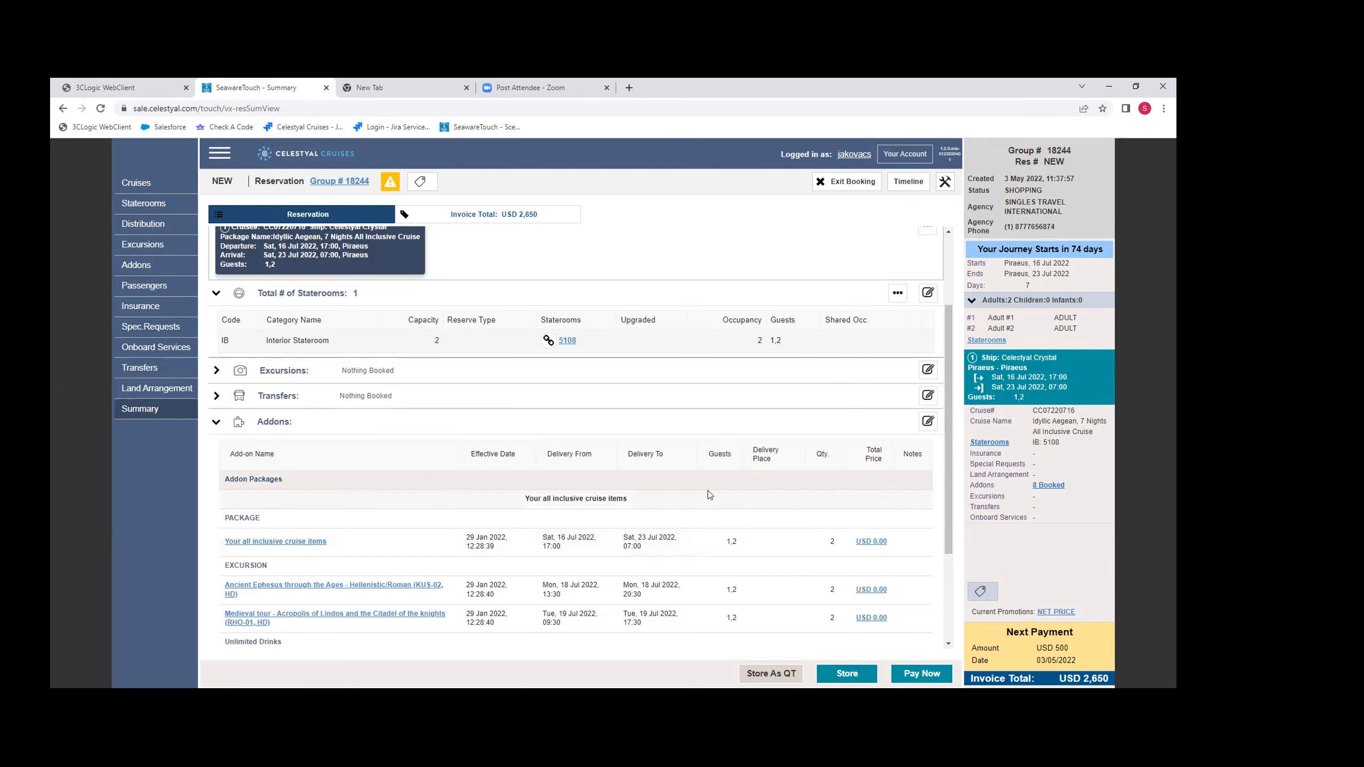
{"action": "scroll", "coordinate": [747, 562], "scroll_direction": "down", "scroll_amount": 2}
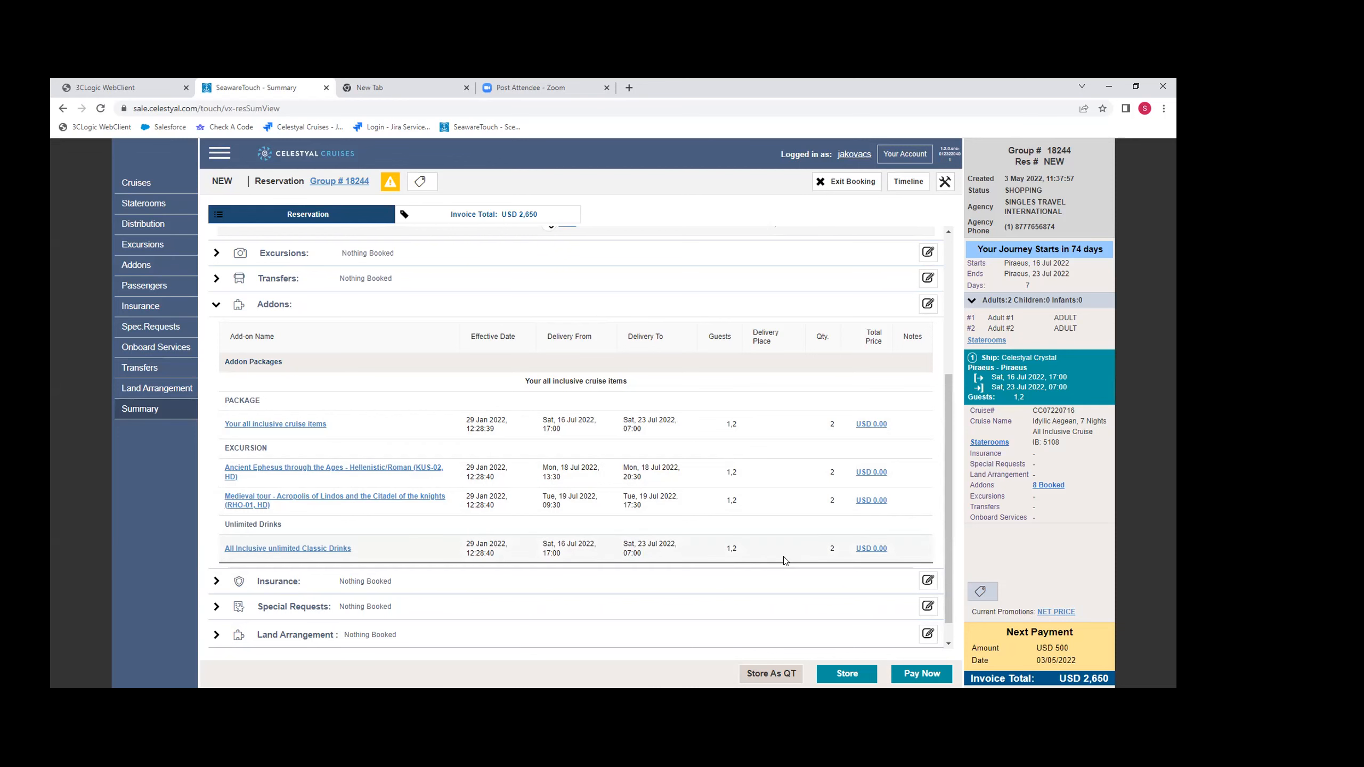
{"action": "scroll", "coordinate": [552, 538], "scroll_direction": "up", "scroll_amount": 5}
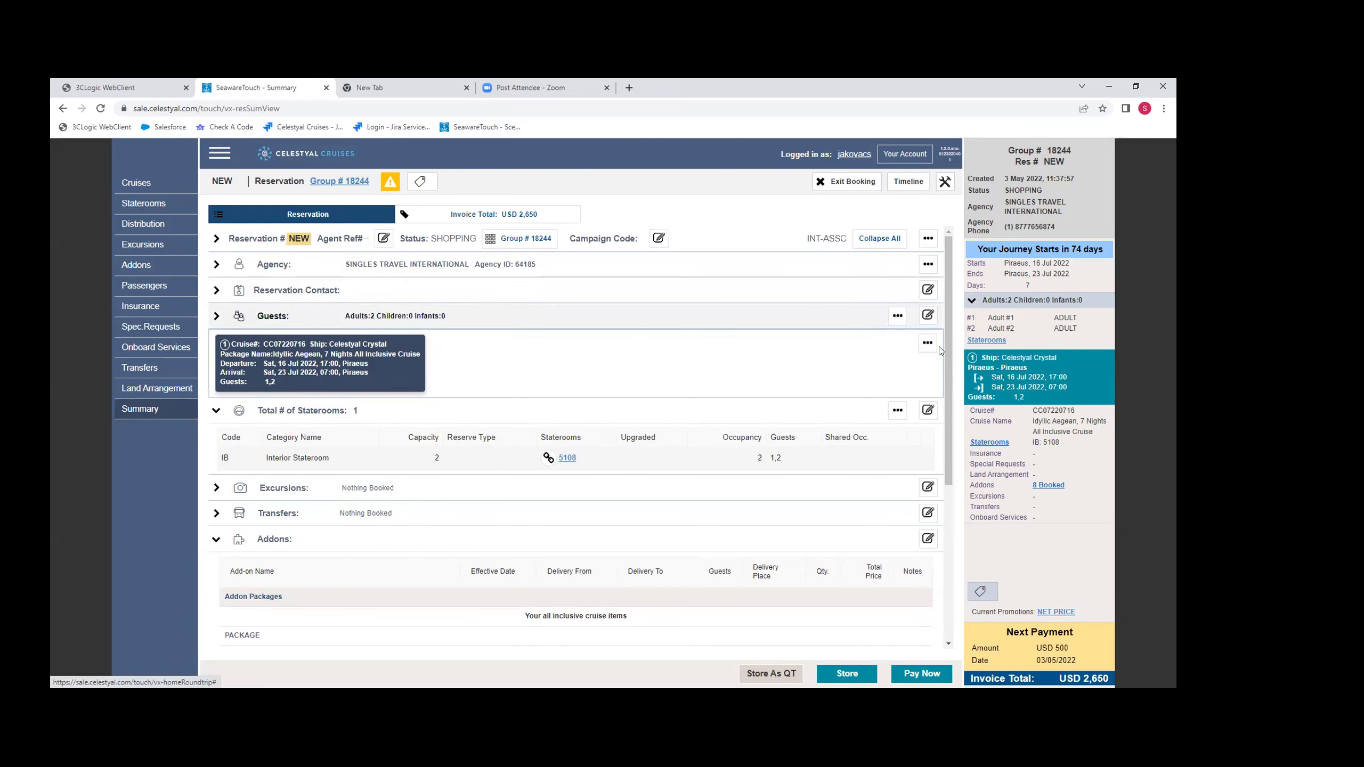
{"action": "left_click", "coordinate": [861, 183]}
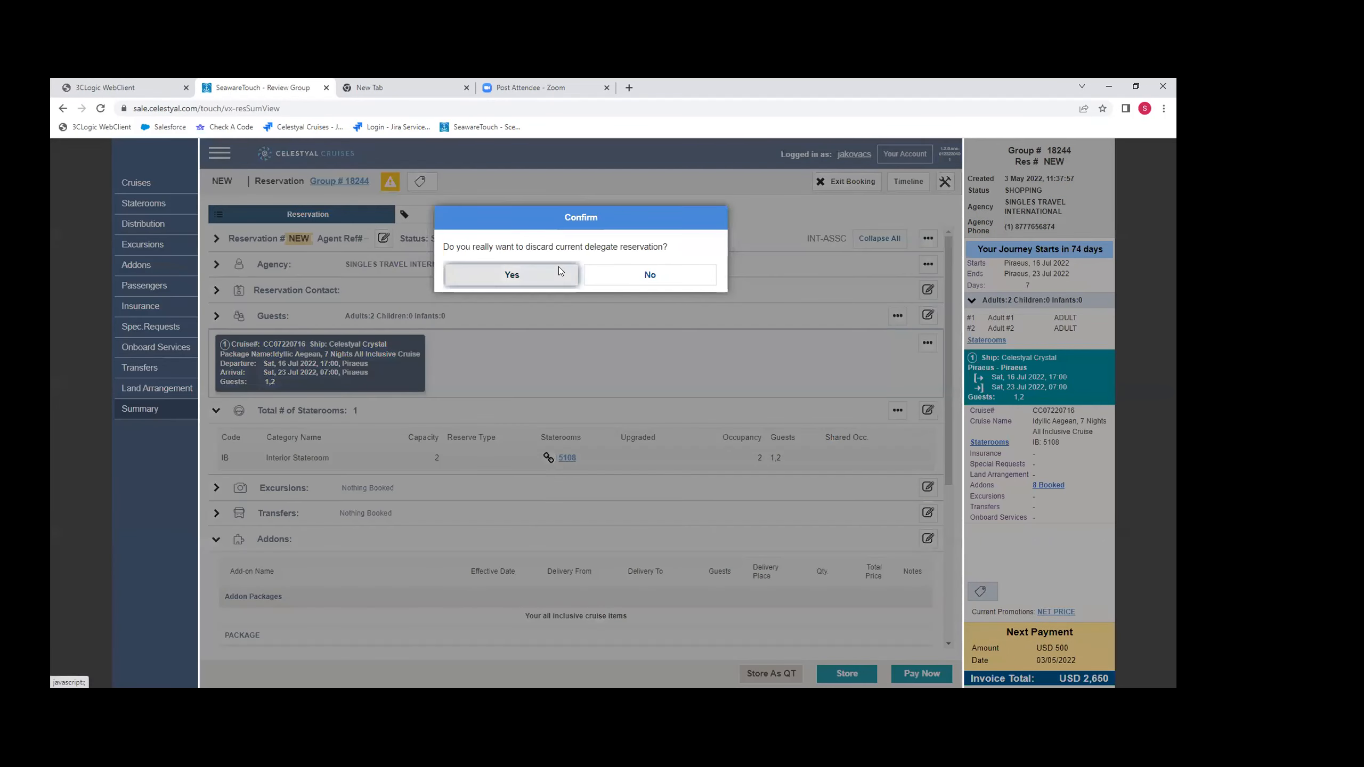
{"action": "left_click", "coordinate": [558, 267]}
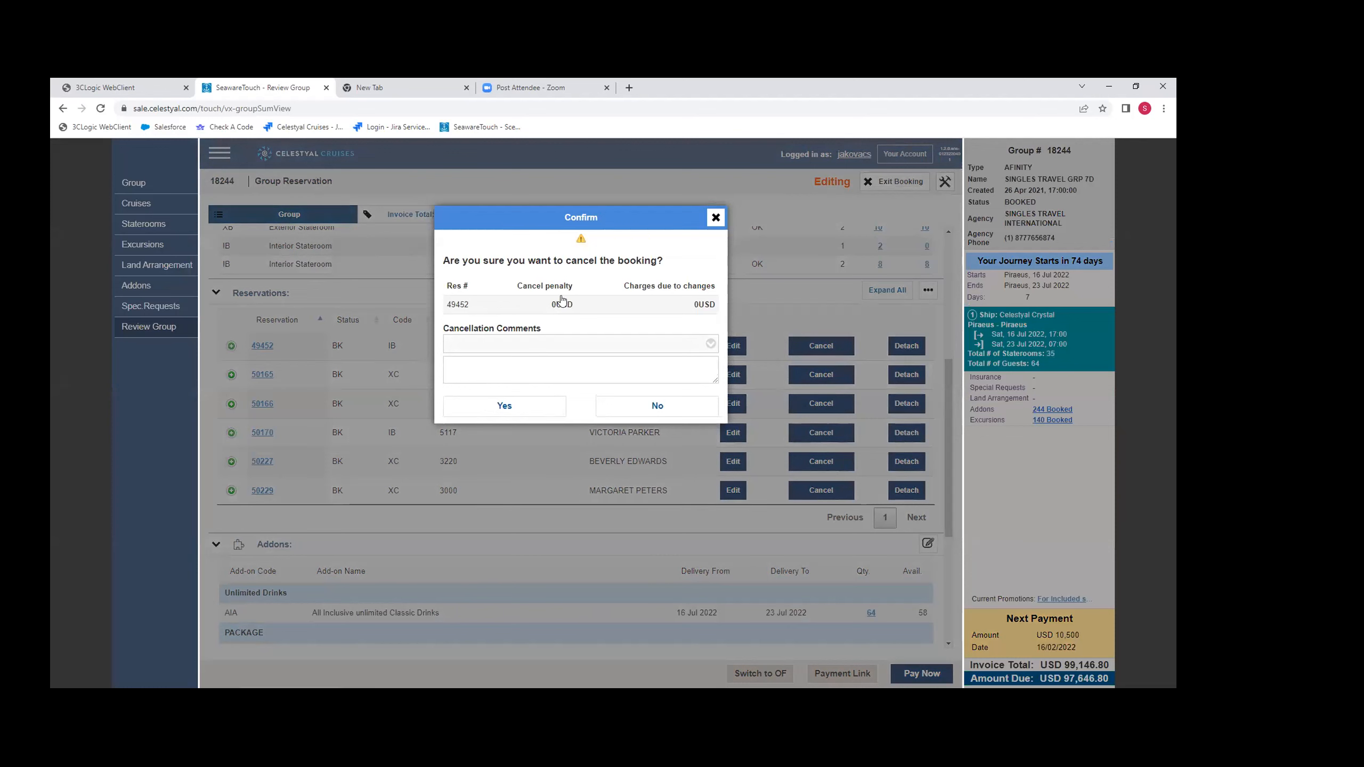
- View the available cancellation reasons for the group's first reservation and decline the cancellation
{"action": "left_click", "coordinate": [562, 343]}
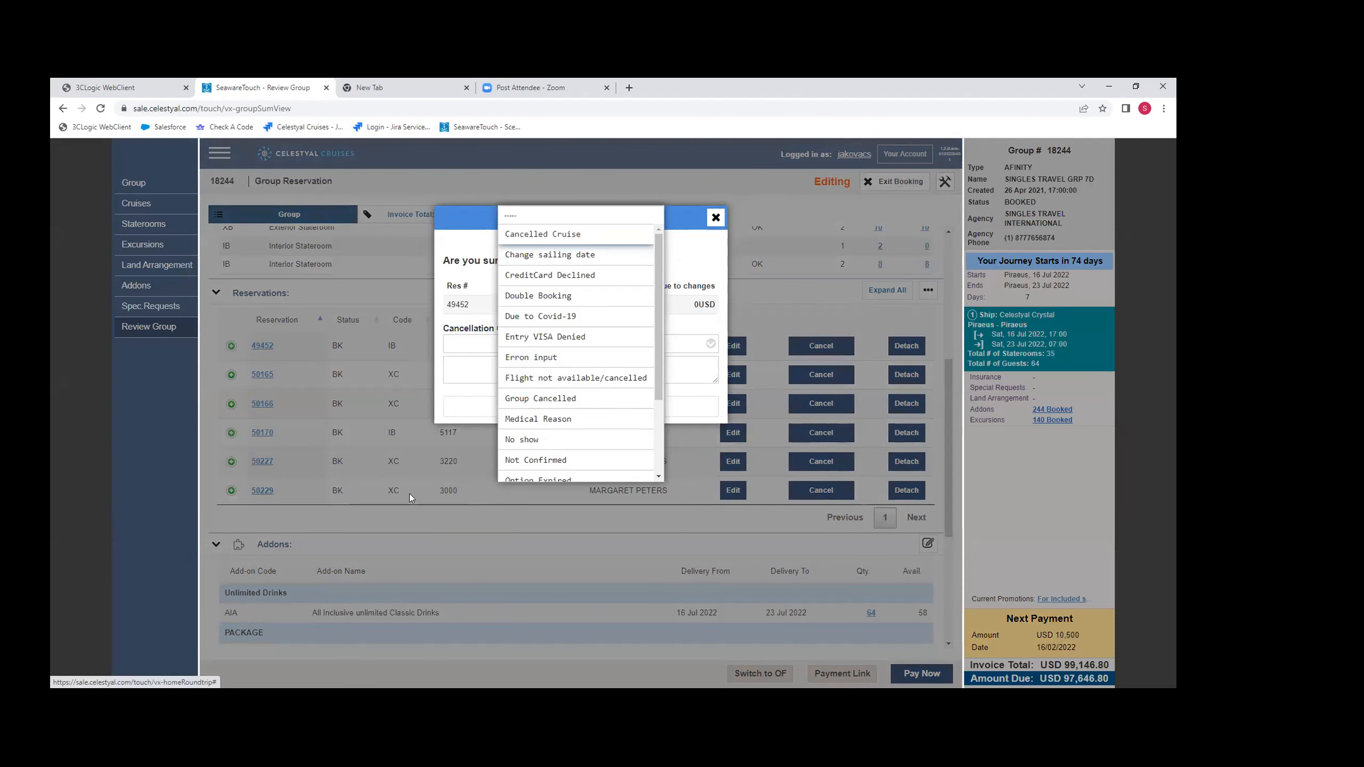
{"action": "left_click", "coordinate": [366, 333]}
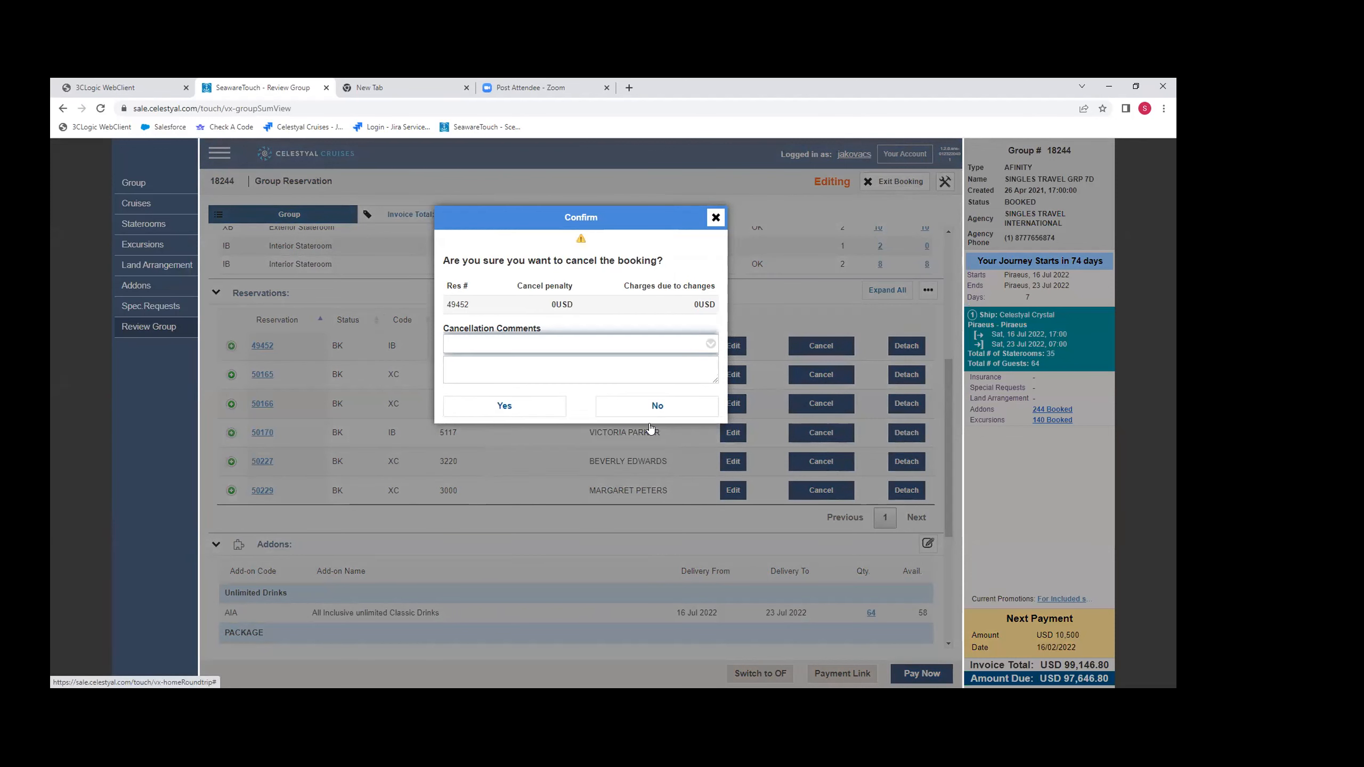
{"action": "left_click", "coordinate": [657, 407]}
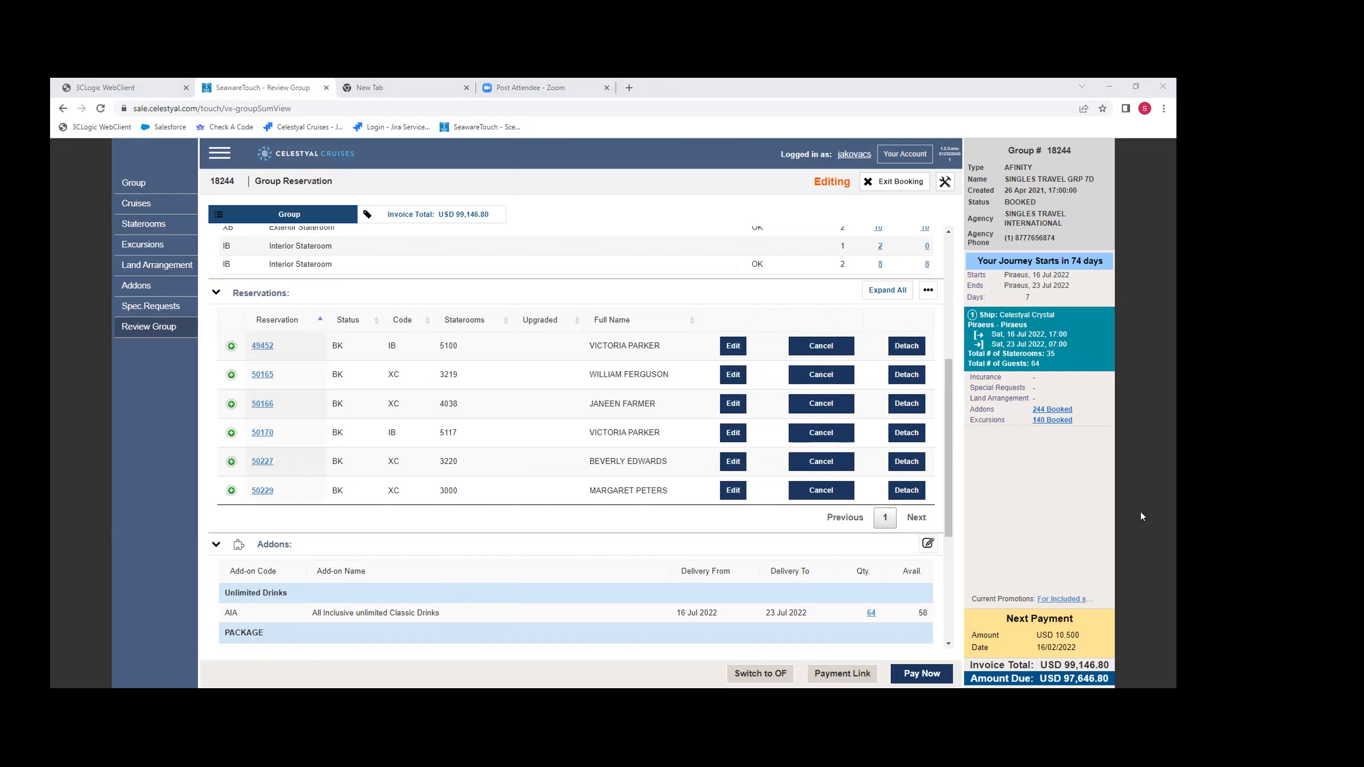
- Open the group's first listed reservation for editing and bring up its guest information form
{"action": "scroll", "coordinate": [457, 603], "scroll_direction": "up", "scroll_amount": 5}
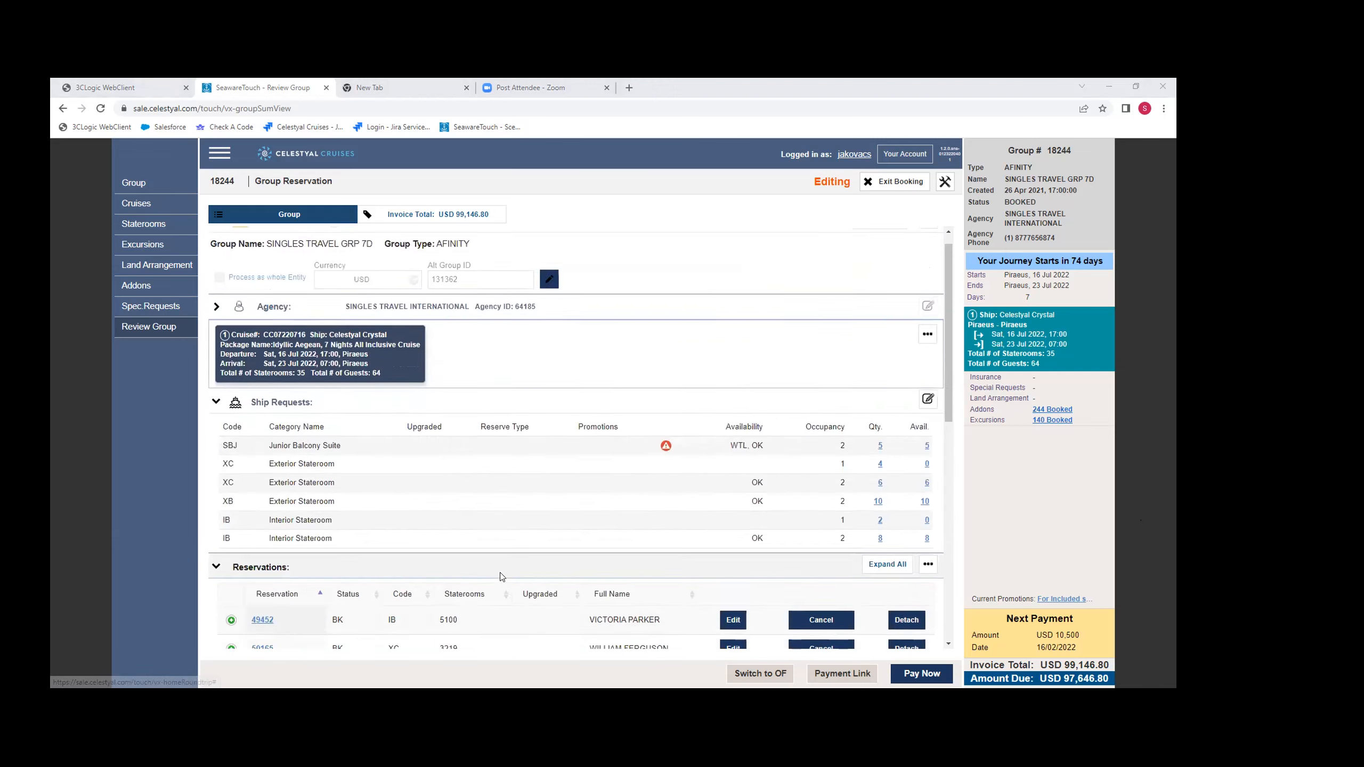
{"action": "scroll", "coordinate": [564, 435], "scroll_direction": "down", "scroll_amount": 4}
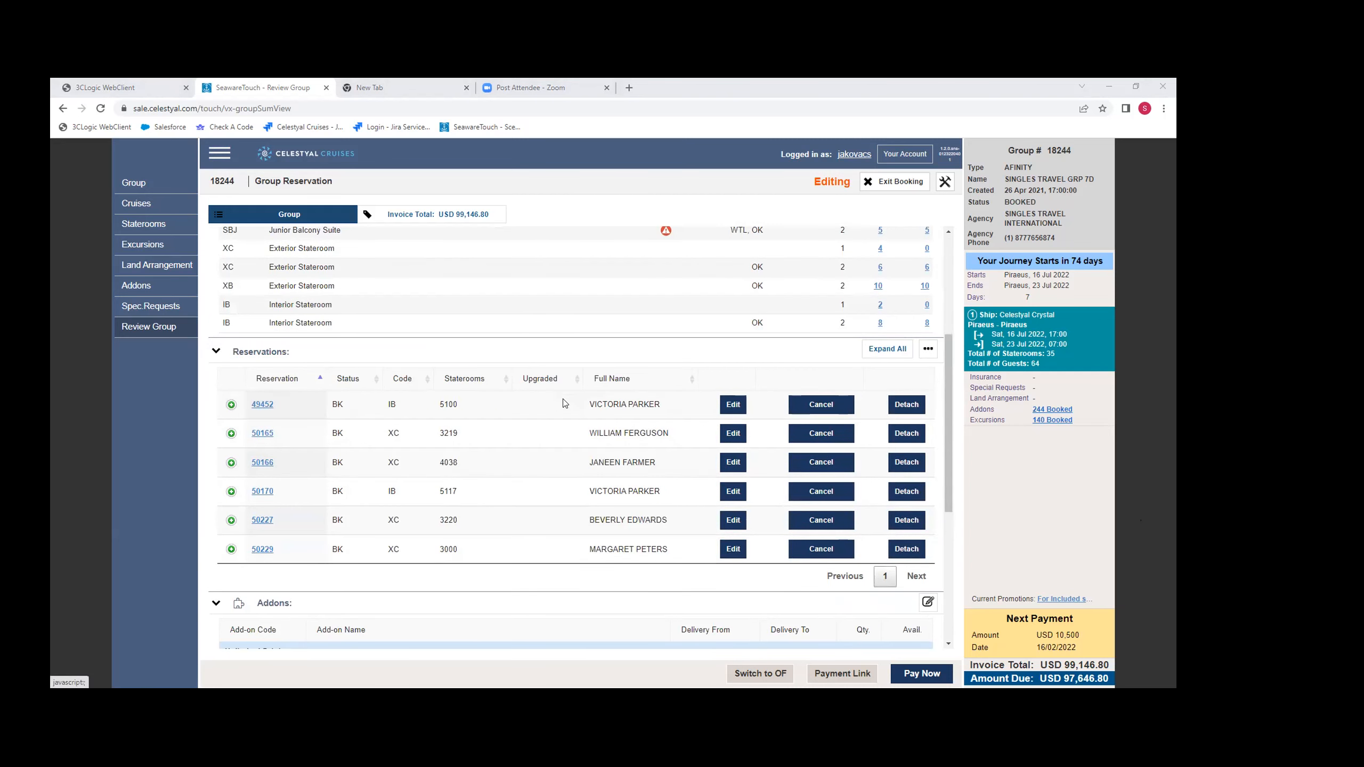
{"action": "left_click", "coordinate": [732, 406]}
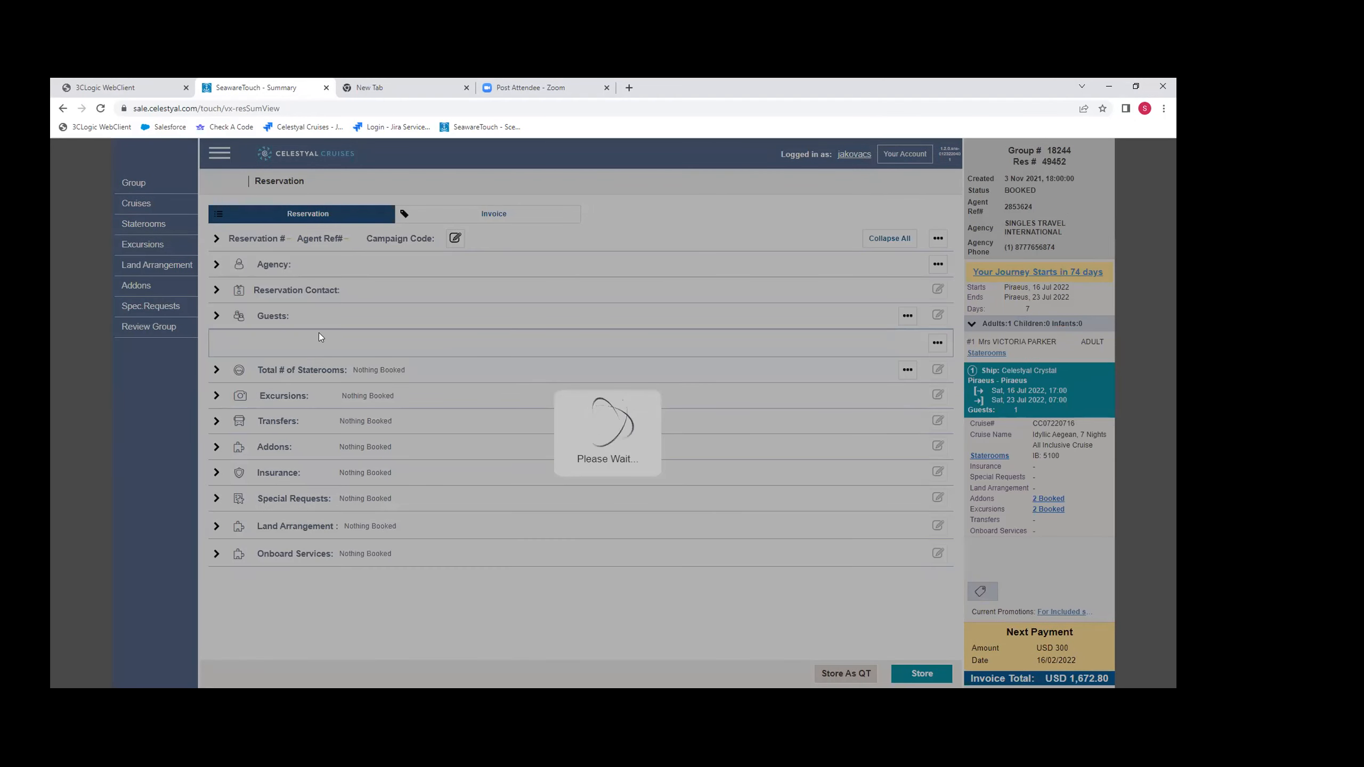
{"action": "left_click", "coordinate": [929, 318]}
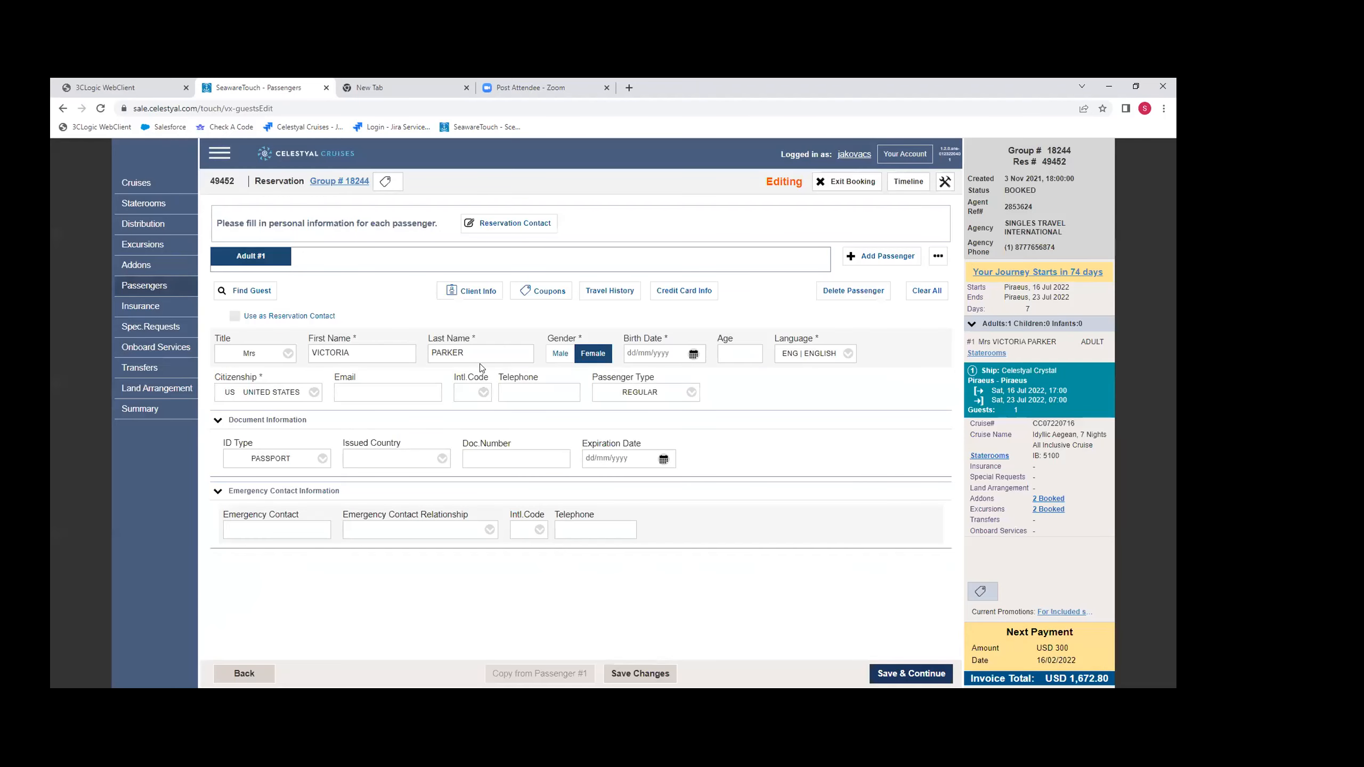
- Add a middle name to the guest's first name and try to save the guest information
{"action": "left_click", "coordinate": [388, 356]}
{"action": "type", "text": "ann"}
{"action": "key", "text": "BackSpace"}
{"action": "key", "text": "BackSpace"}
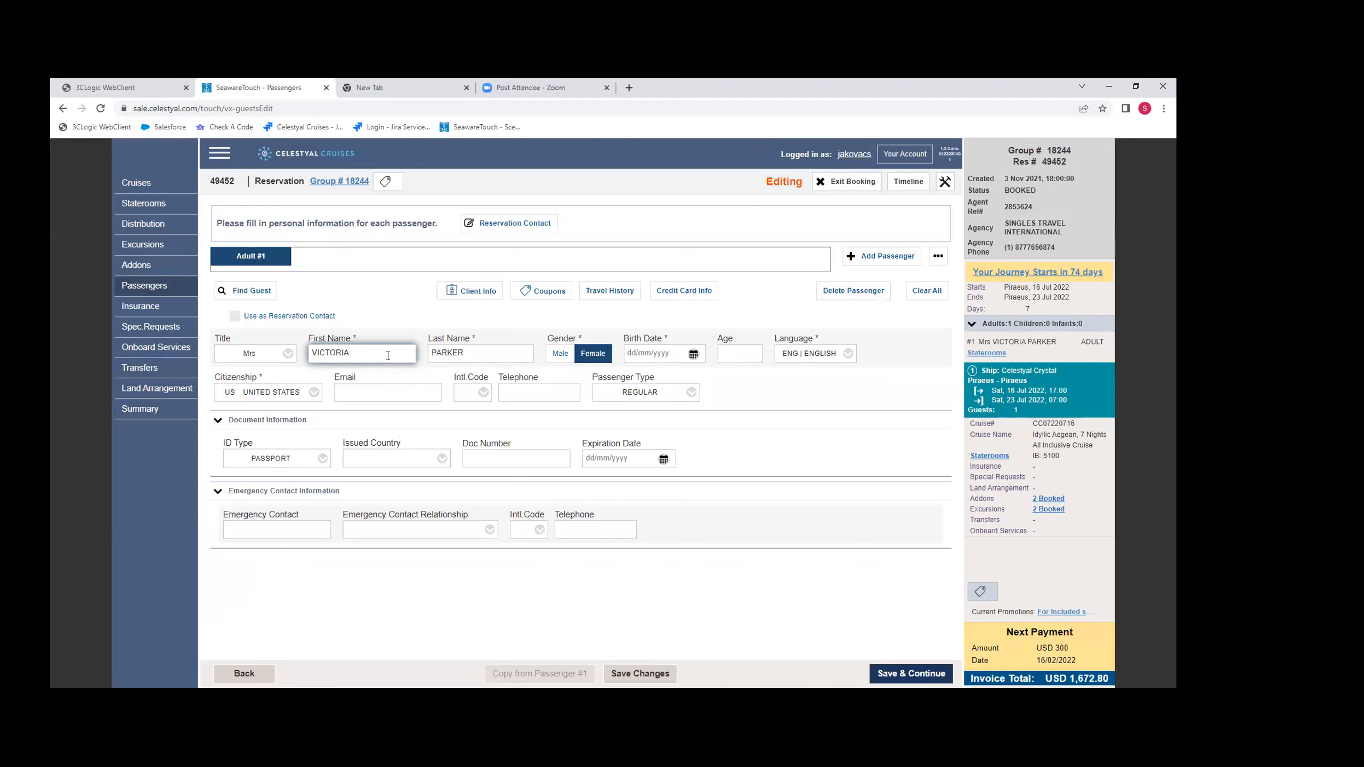
{"action": "type", "text": "ANN"}
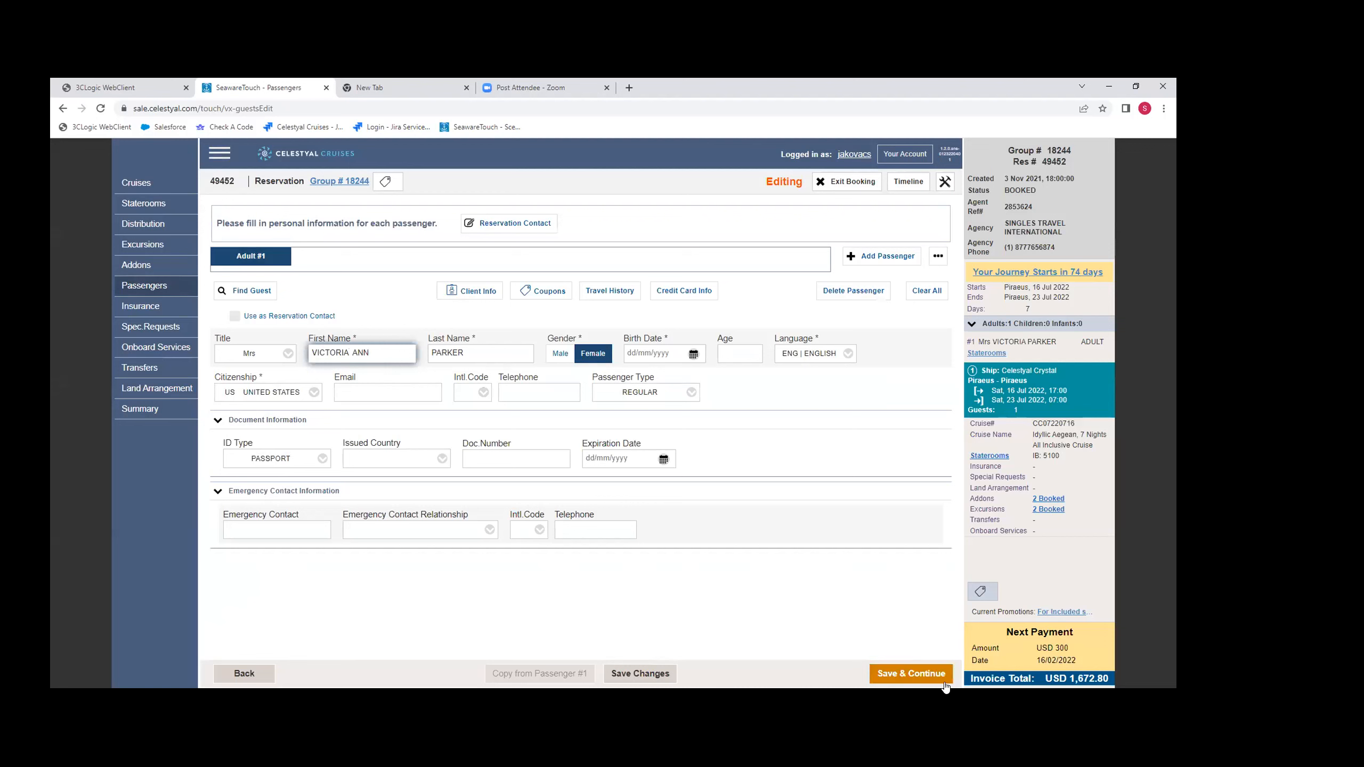
{"action": "left_click", "coordinate": [919, 676]}
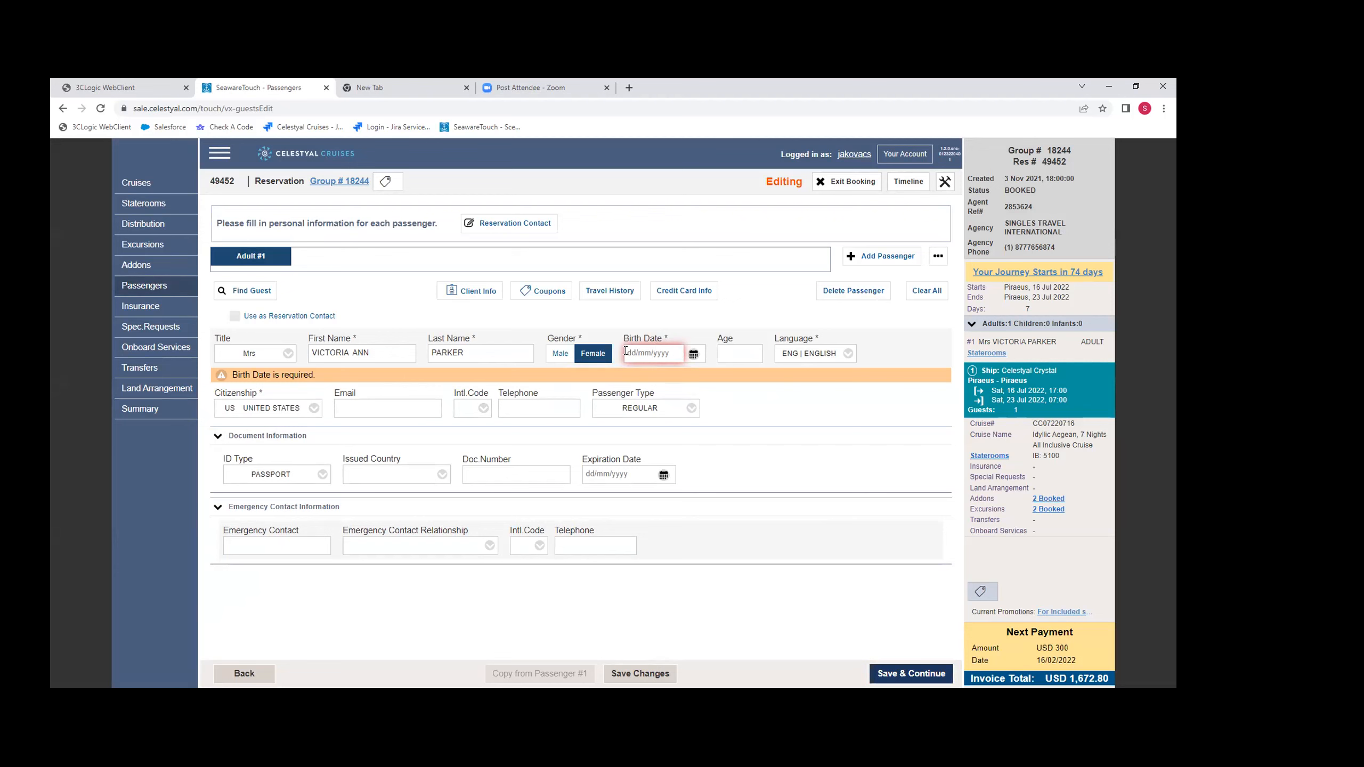
- Replace the guest's middle name, fill in the required date of birth, and save the guest information to reach the reservation summary
{"action": "left_click", "coordinate": [376, 352]}
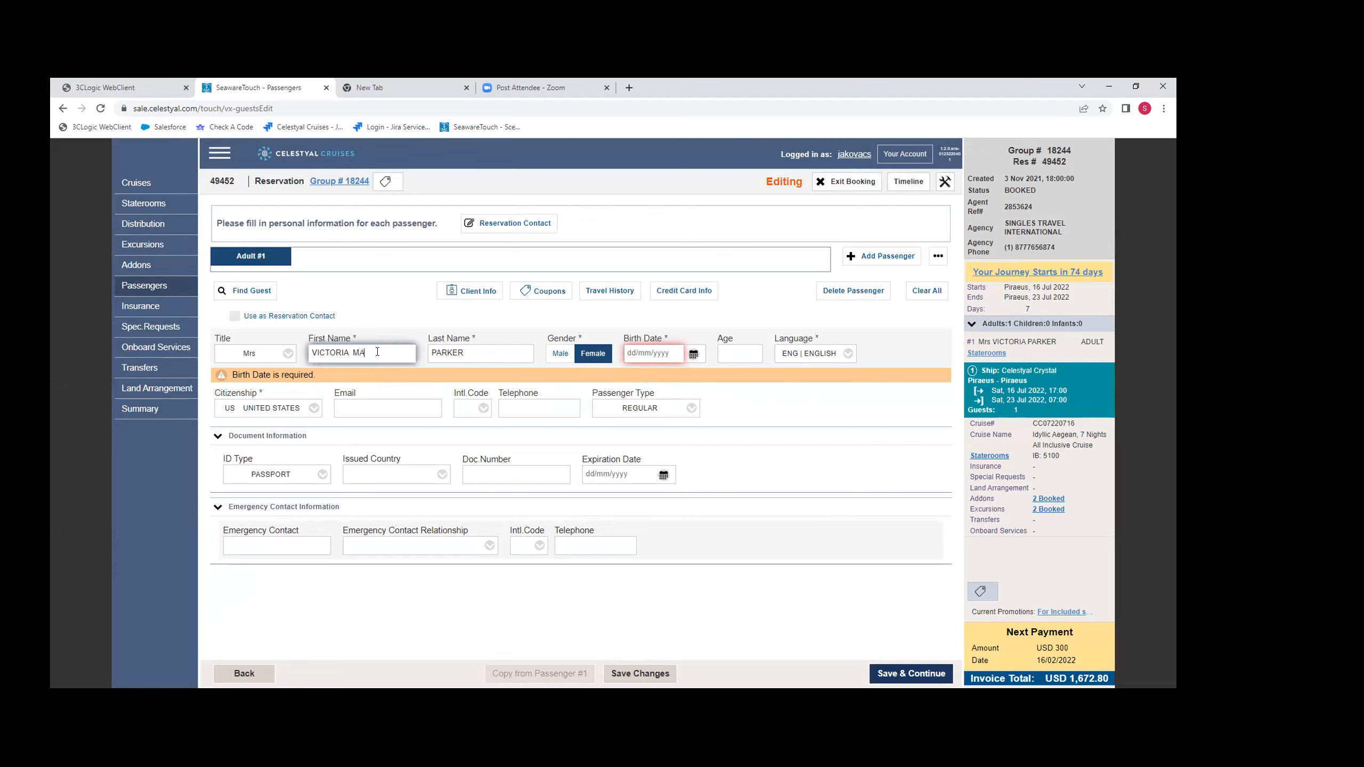
{"action": "left_click", "coordinate": [625, 353]}
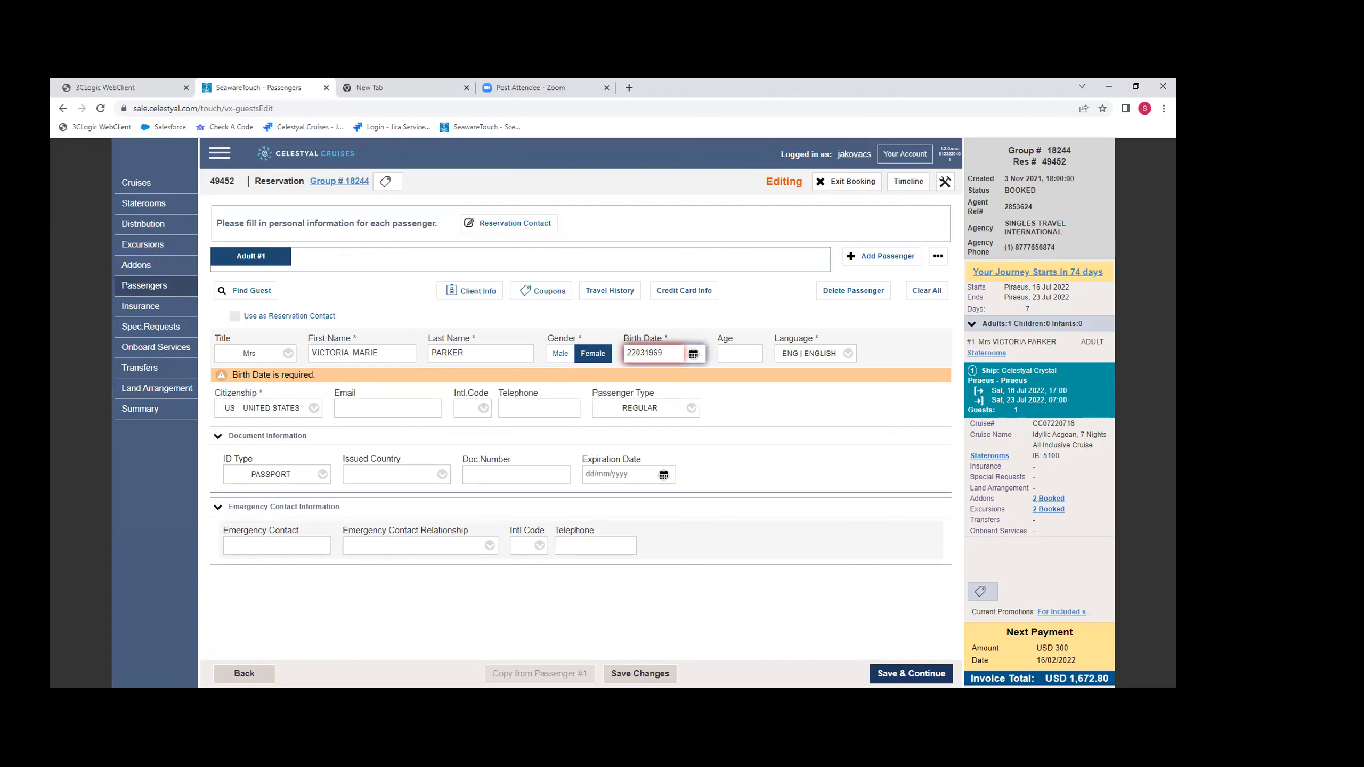
{"action": "left_click", "coordinate": [915, 676]}
{"action": "left_click", "coordinate": [917, 676]}
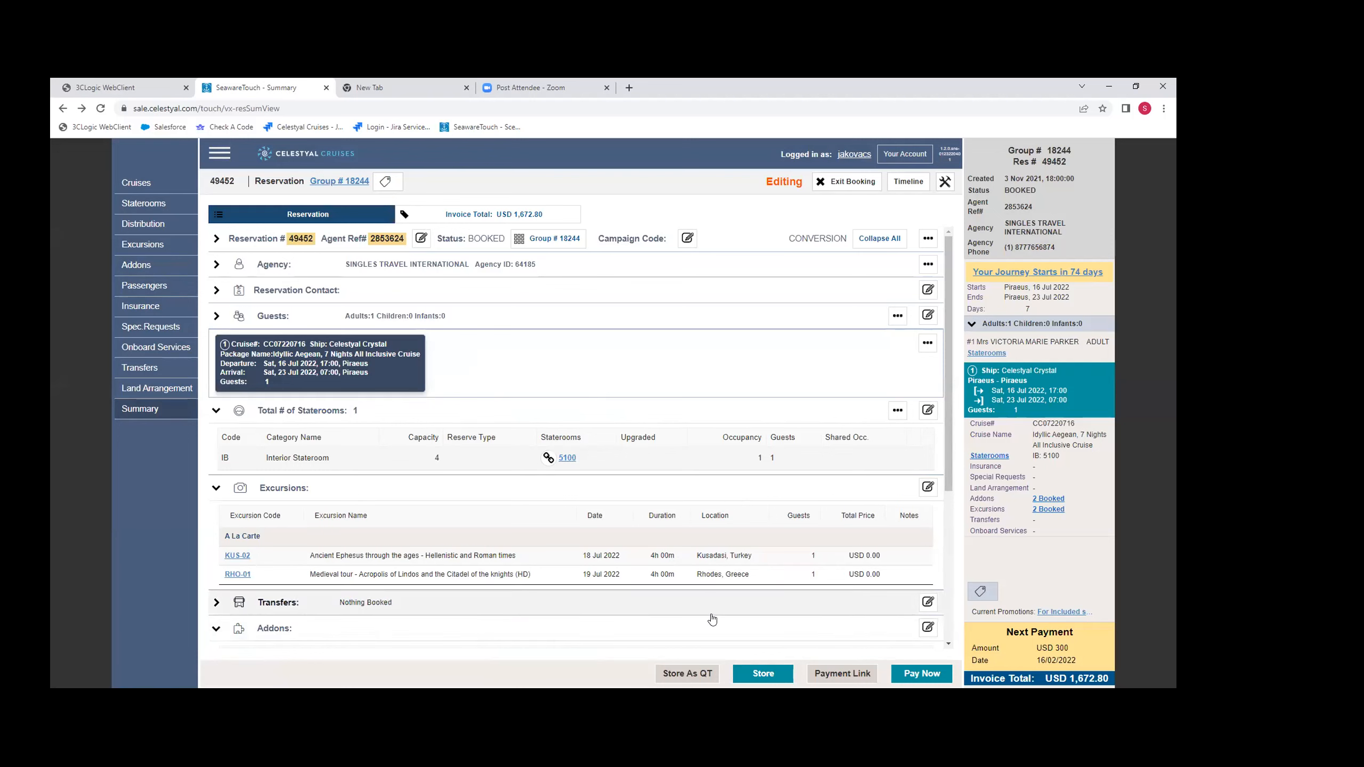
- Store the edited reservation and agree to save the unsaved changes
{"action": "left_click", "coordinate": [757, 668]}
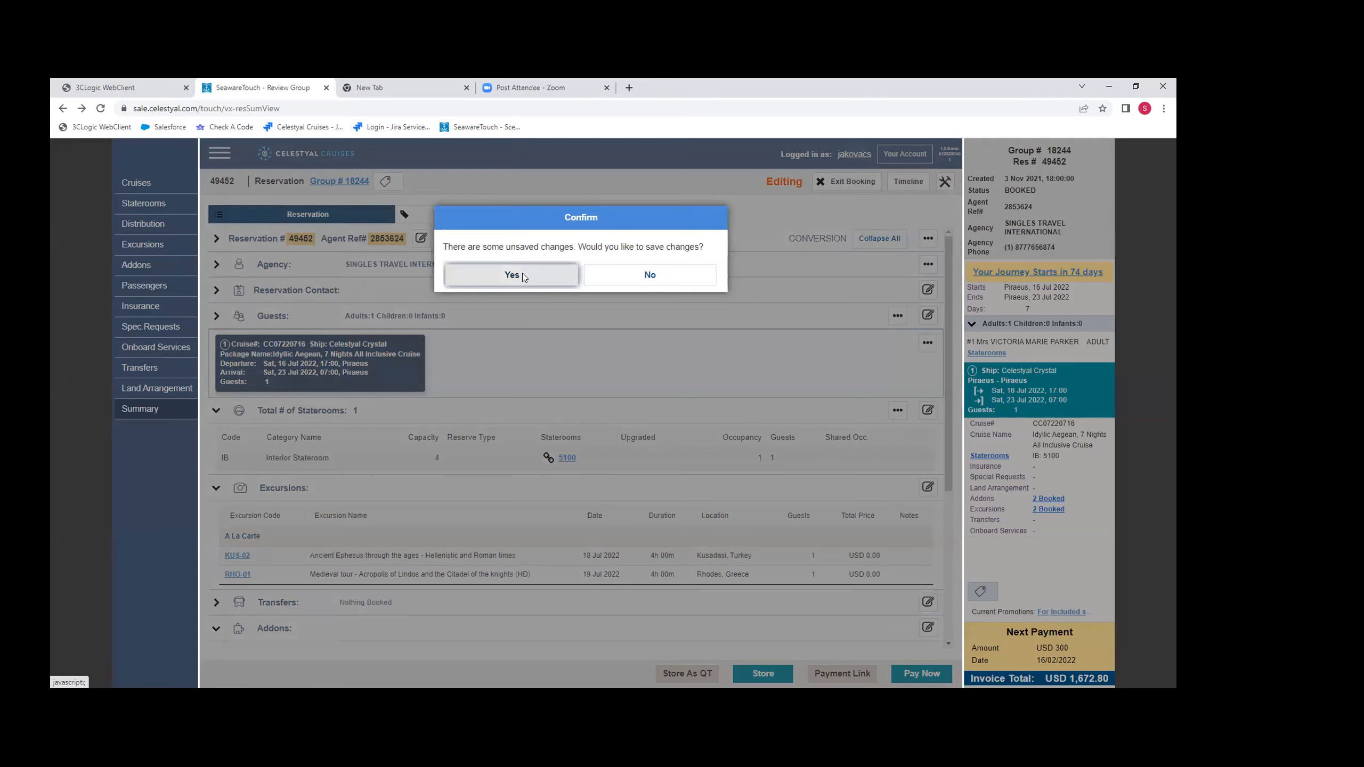
{"action": "left_click", "coordinate": [522, 275]}
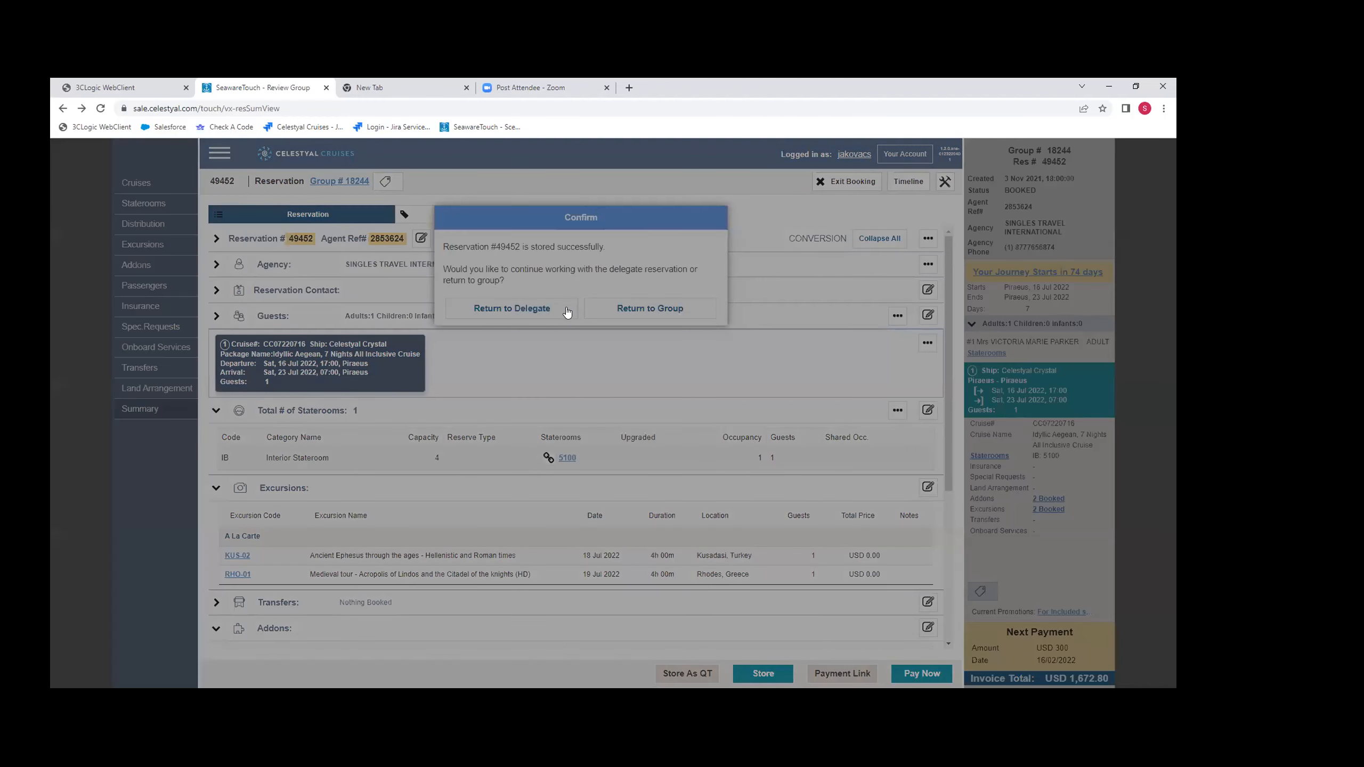
{"action": "left_click", "coordinate": [568, 312]}
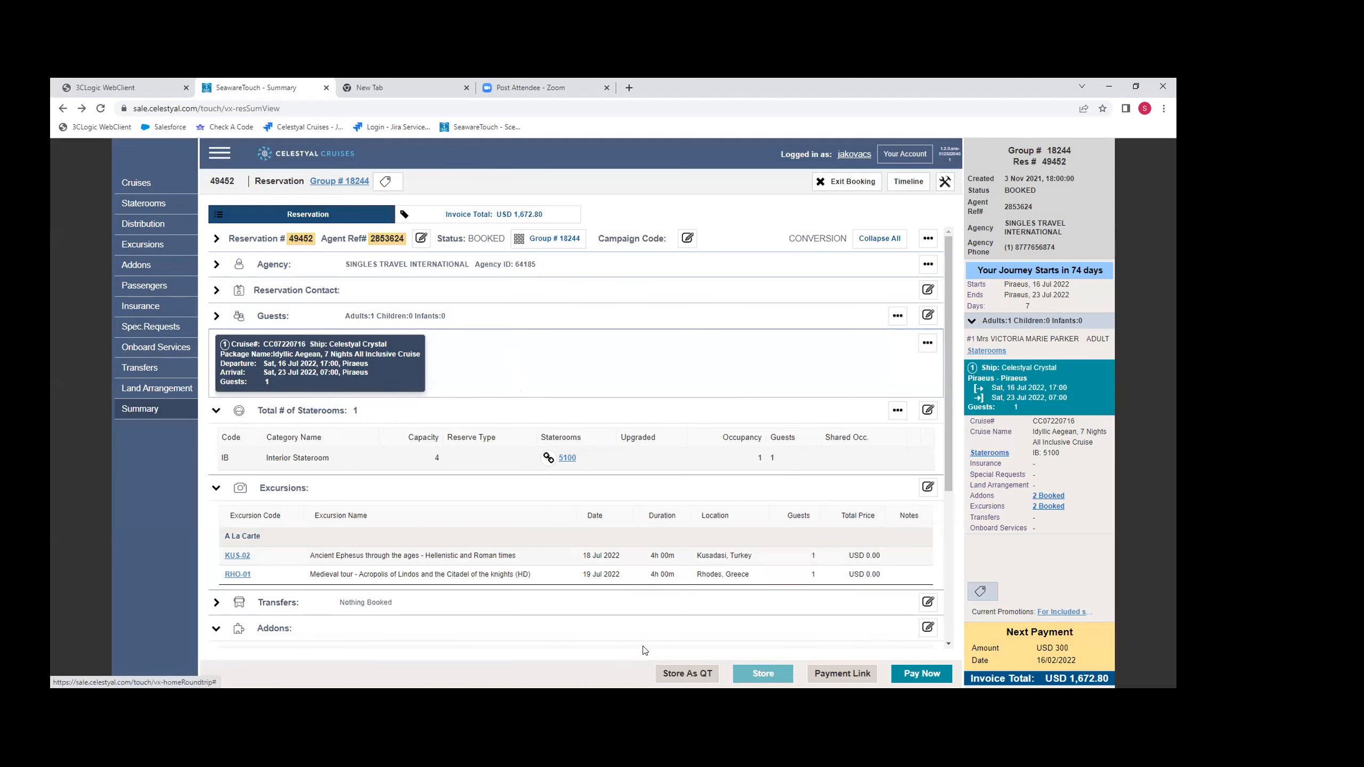
- Open the reservation's excursions, view the guest selection for Land of Alexander the Great (HD), switch the guest off and on, and cancel
{"action": "scroll", "coordinate": [510, 580], "scroll_direction": "down", "scroll_amount": 3}
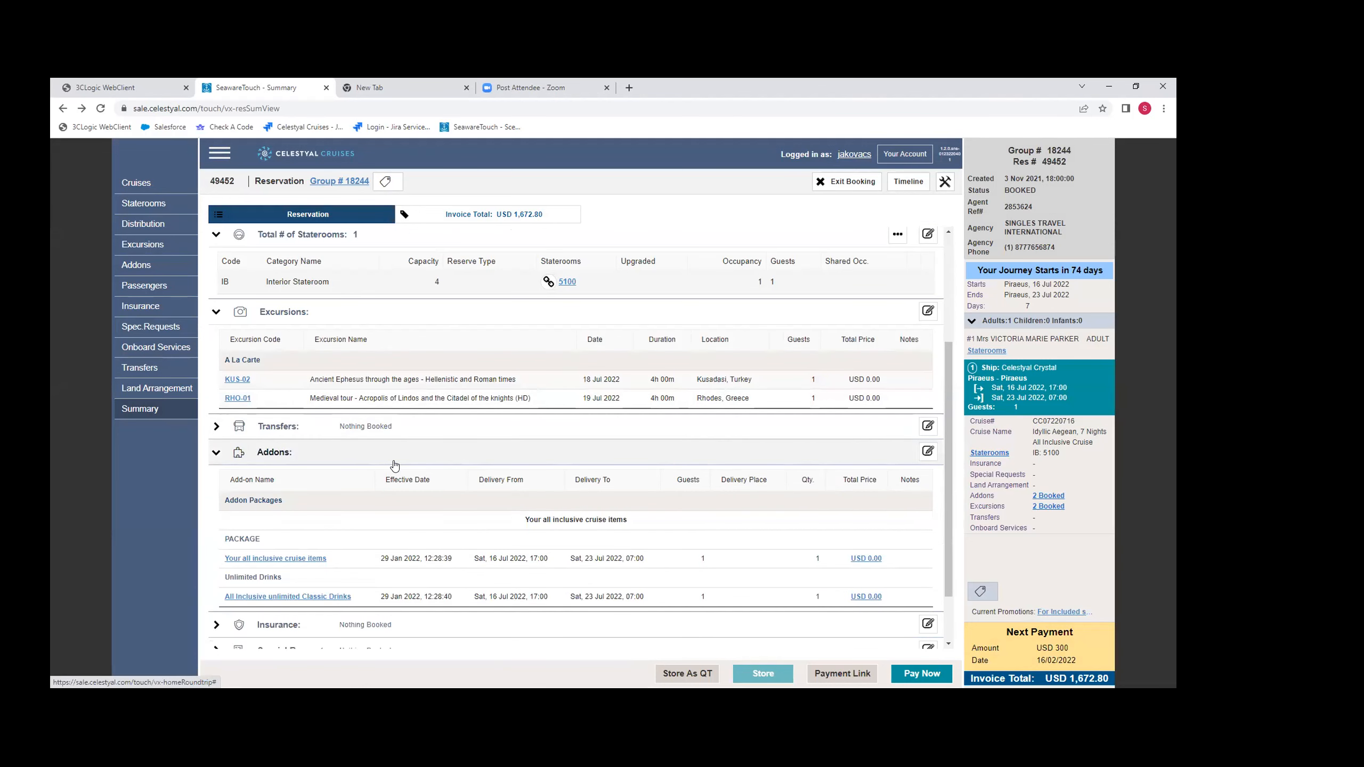
{"action": "scroll", "coordinate": [394, 465], "scroll_direction": "up", "scroll_amount": 3}
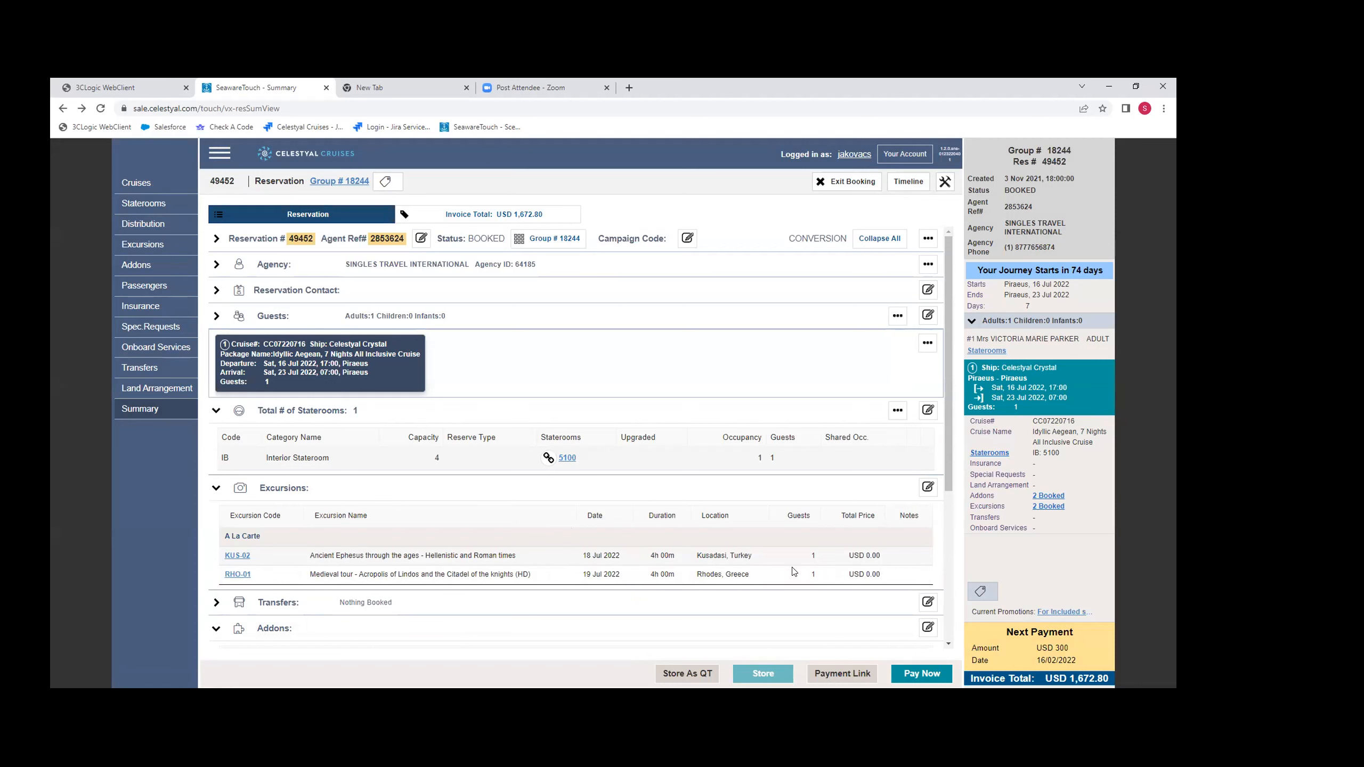
{"action": "left_click", "coordinate": [140, 245]}
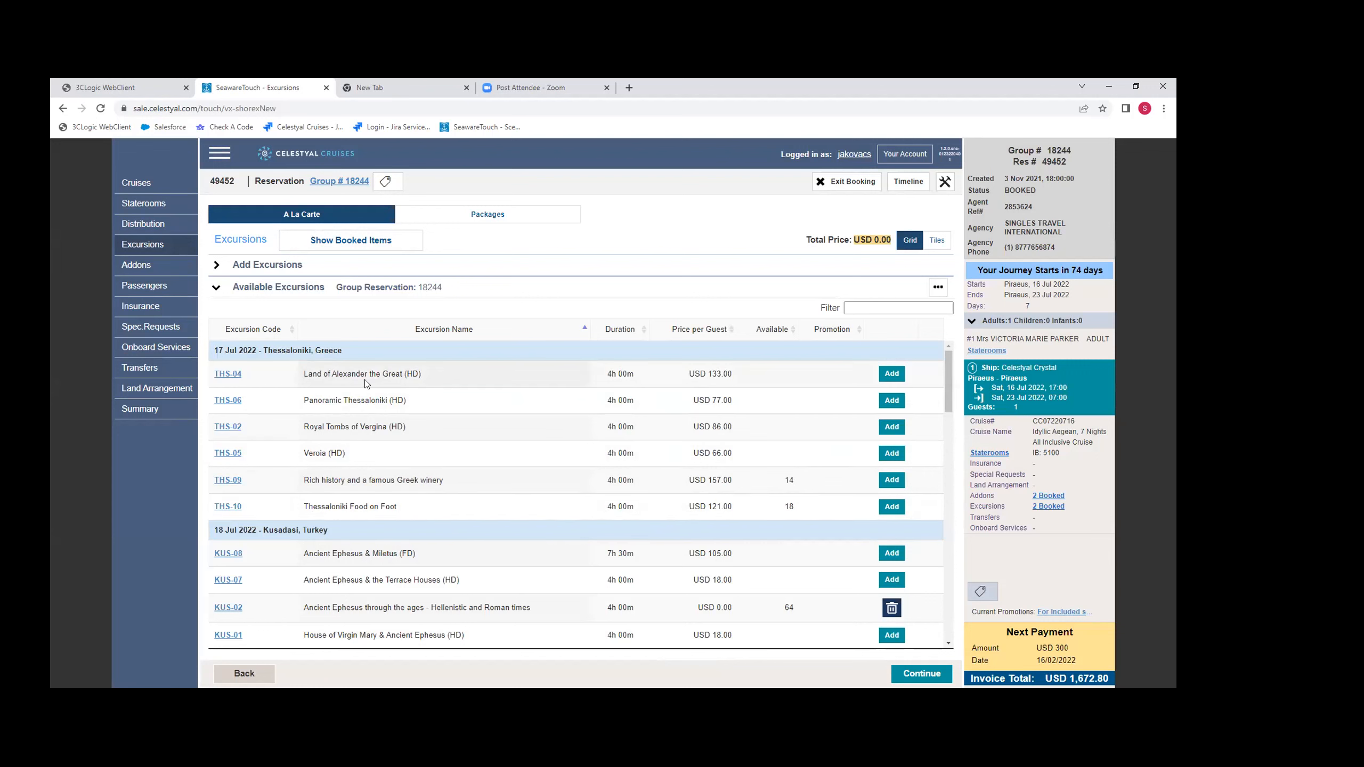
{"action": "left_click", "coordinate": [892, 374]}
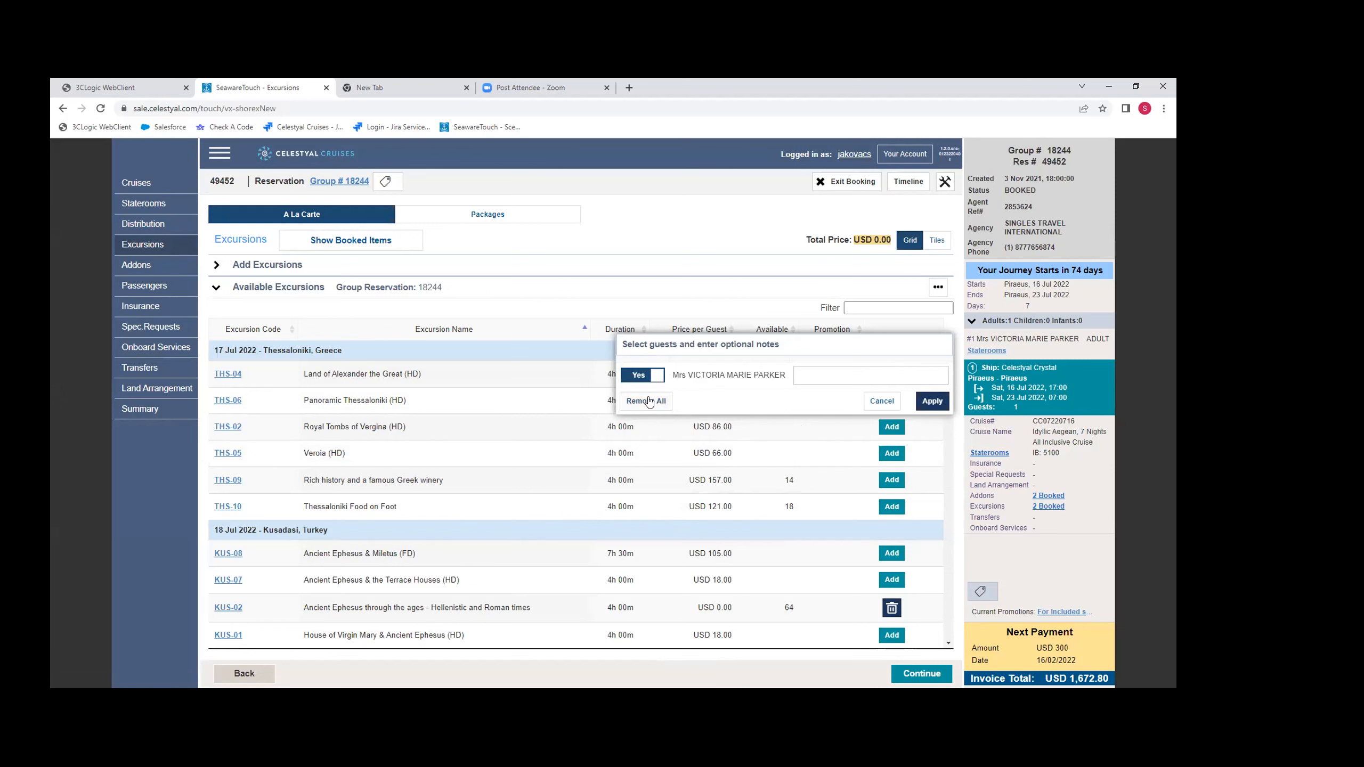
{"action": "left_click", "coordinate": [647, 376]}
{"action": "left_click", "coordinate": [643, 380]}
{"action": "left_click", "coordinate": [870, 404]}
- Examine the available and already booked excursions for each port of call, including their prices per guest
{"action": "scroll", "coordinate": [467, 511], "scroll_direction": "down", "scroll_amount": 3}
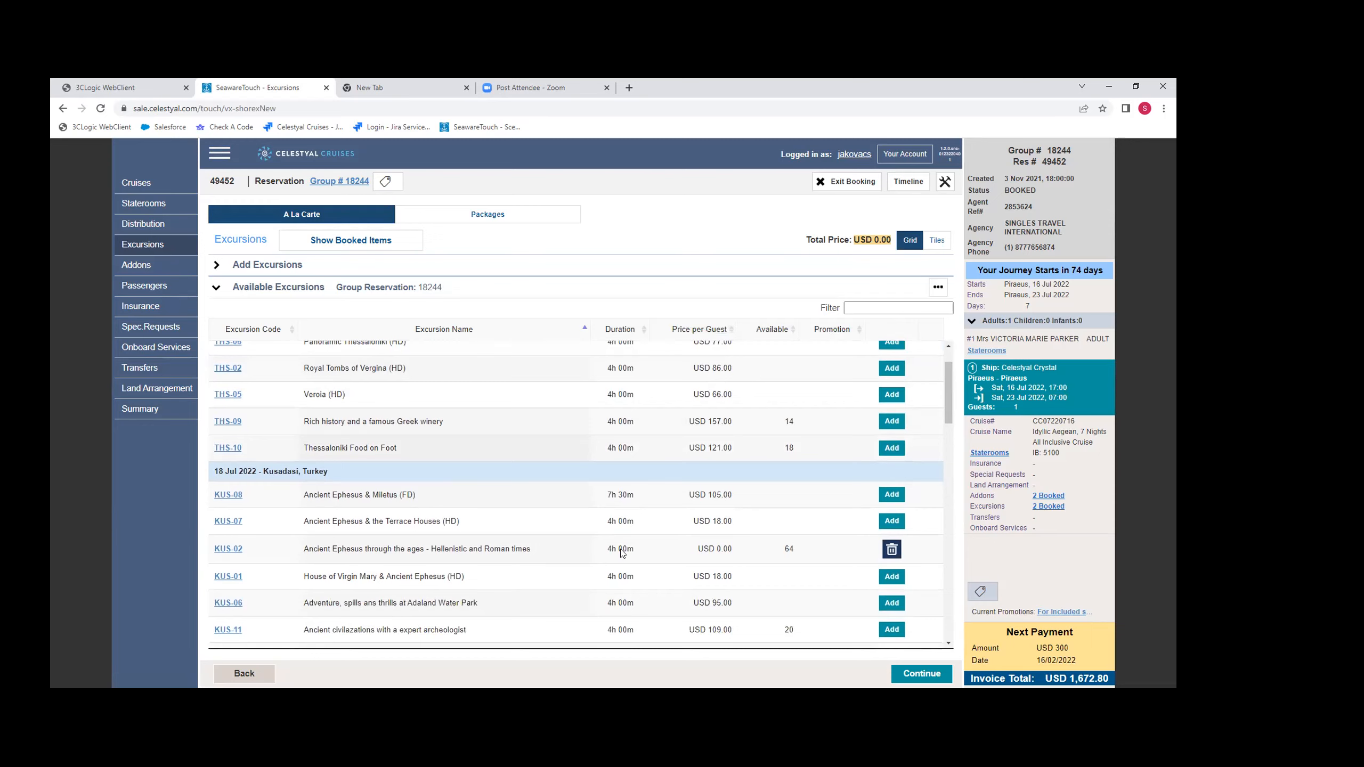
{"action": "scroll", "coordinate": [471, 530], "scroll_direction": "down", "scroll_amount": 10}
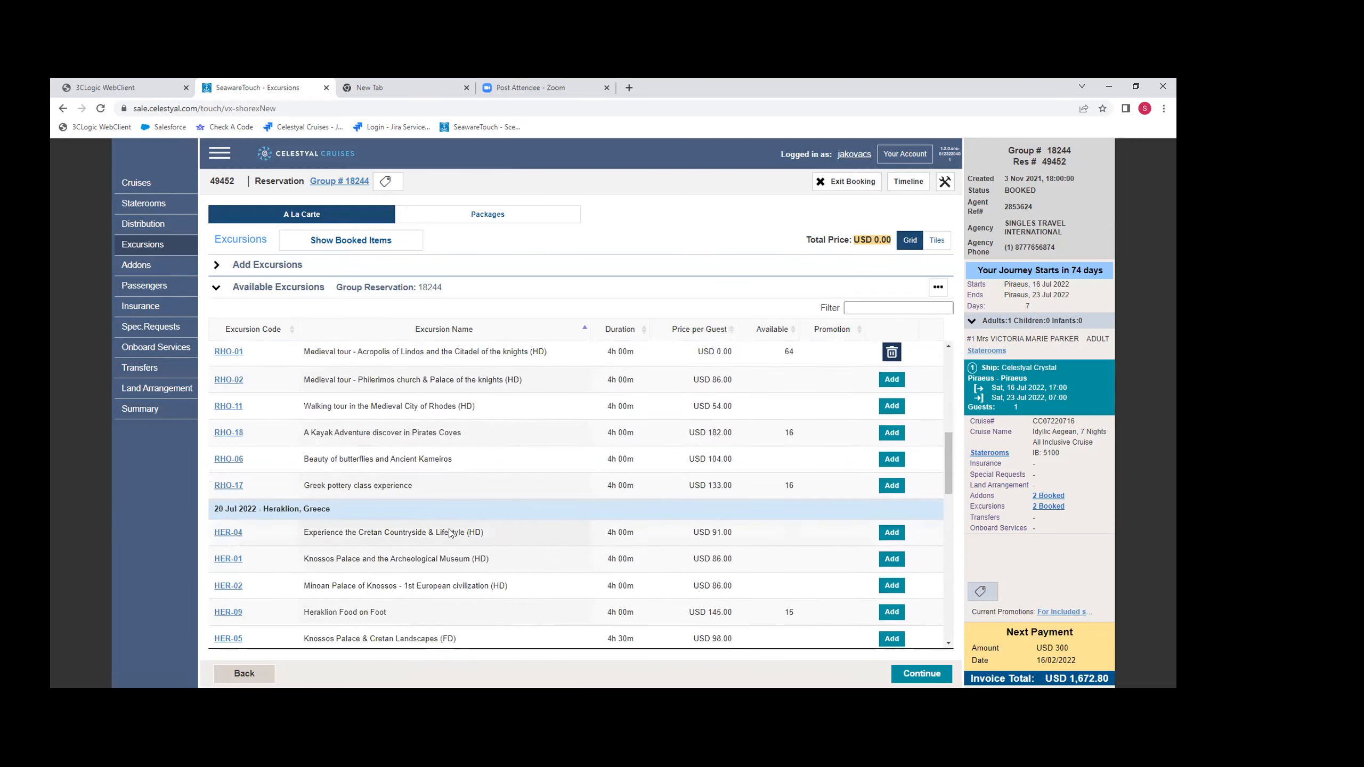
{"action": "scroll", "coordinate": [895, 644], "scroll_direction": "down", "scroll_amount": 4}
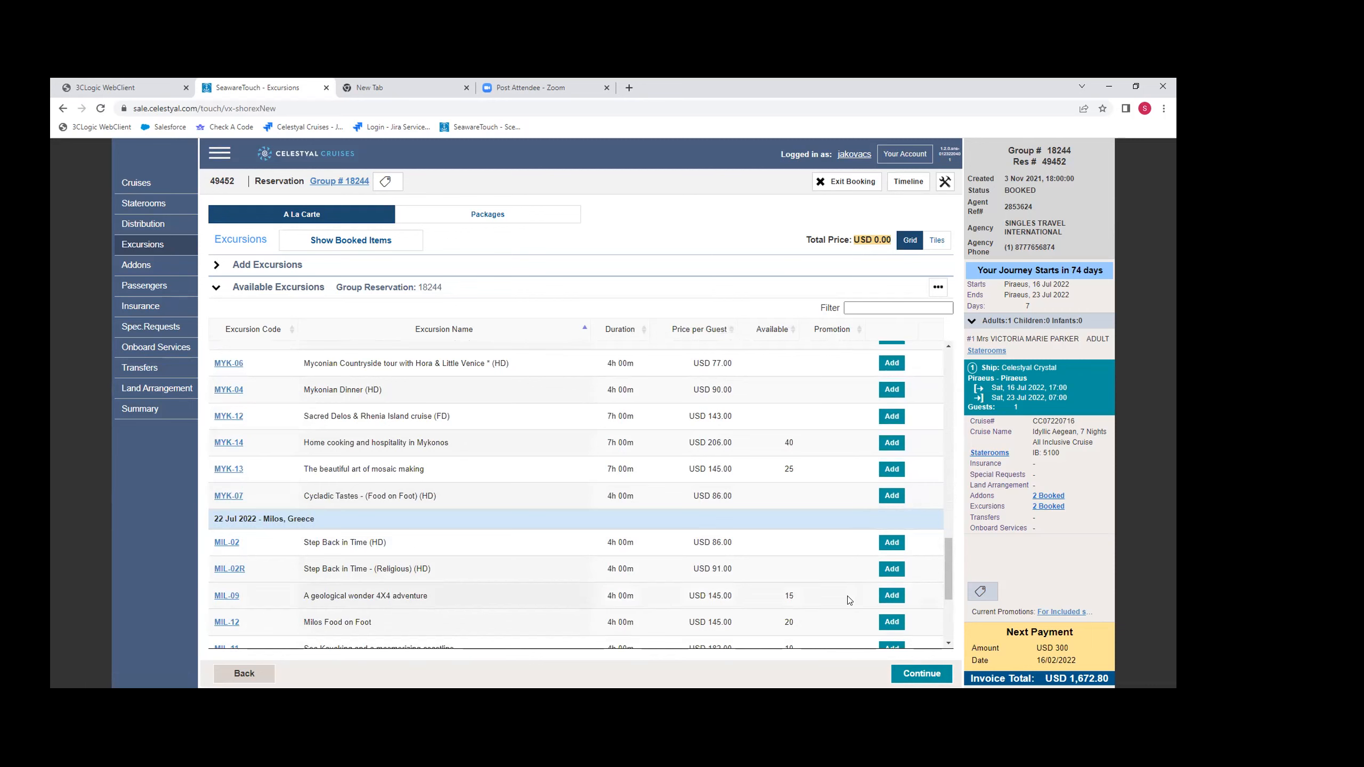
{"action": "scroll", "coordinate": [849, 600], "scroll_direction": "up", "scroll_amount": 10}
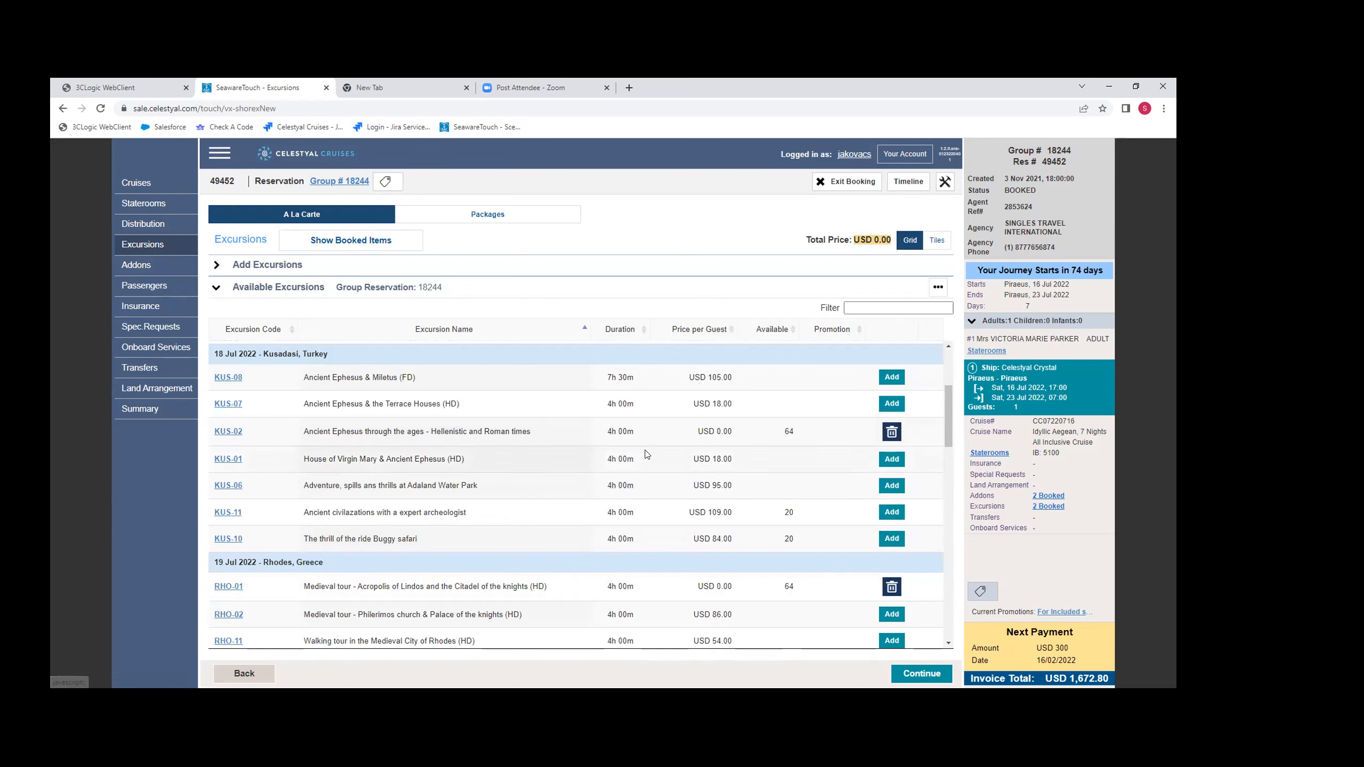
{"action": "scroll", "coordinate": [678, 519], "scroll_direction": "down", "scroll_amount": 3}
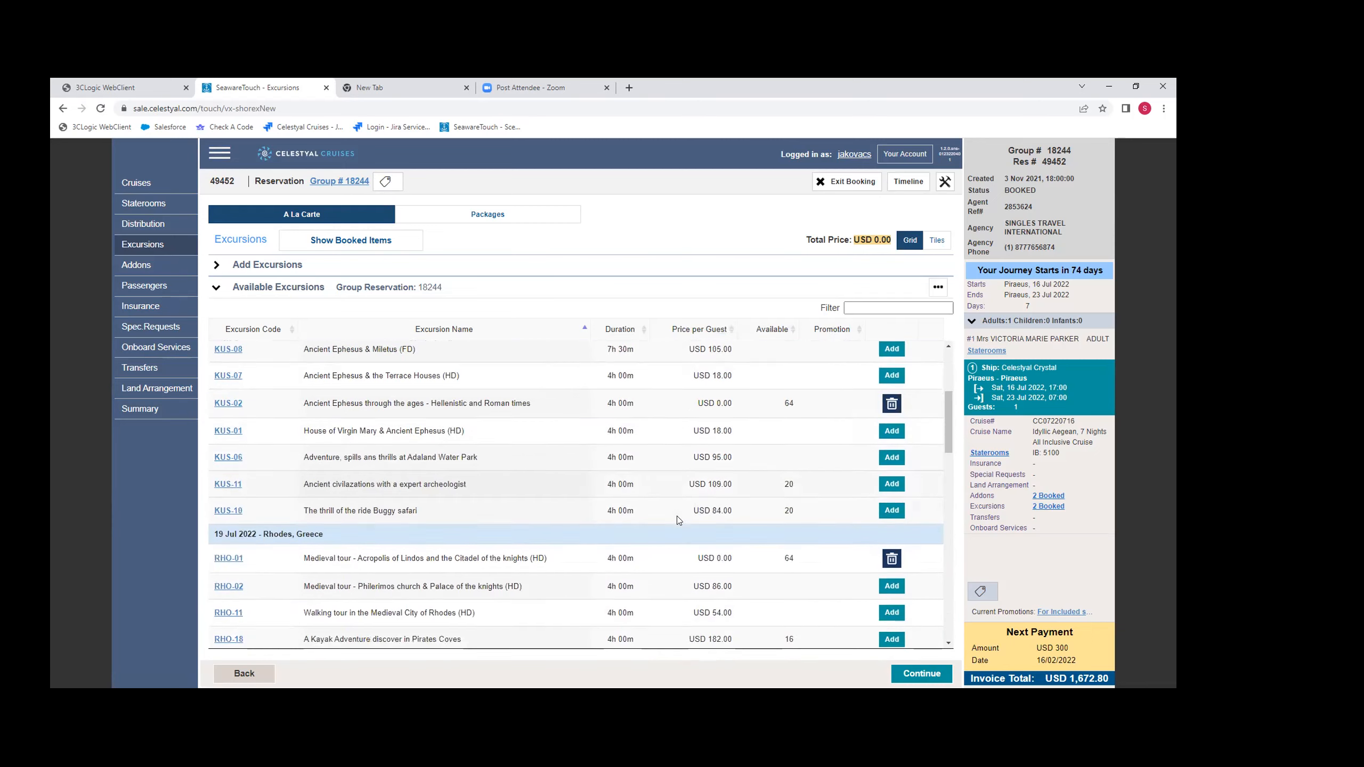
{"action": "scroll", "coordinate": [678, 520], "scroll_direction": "up", "scroll_amount": 6}
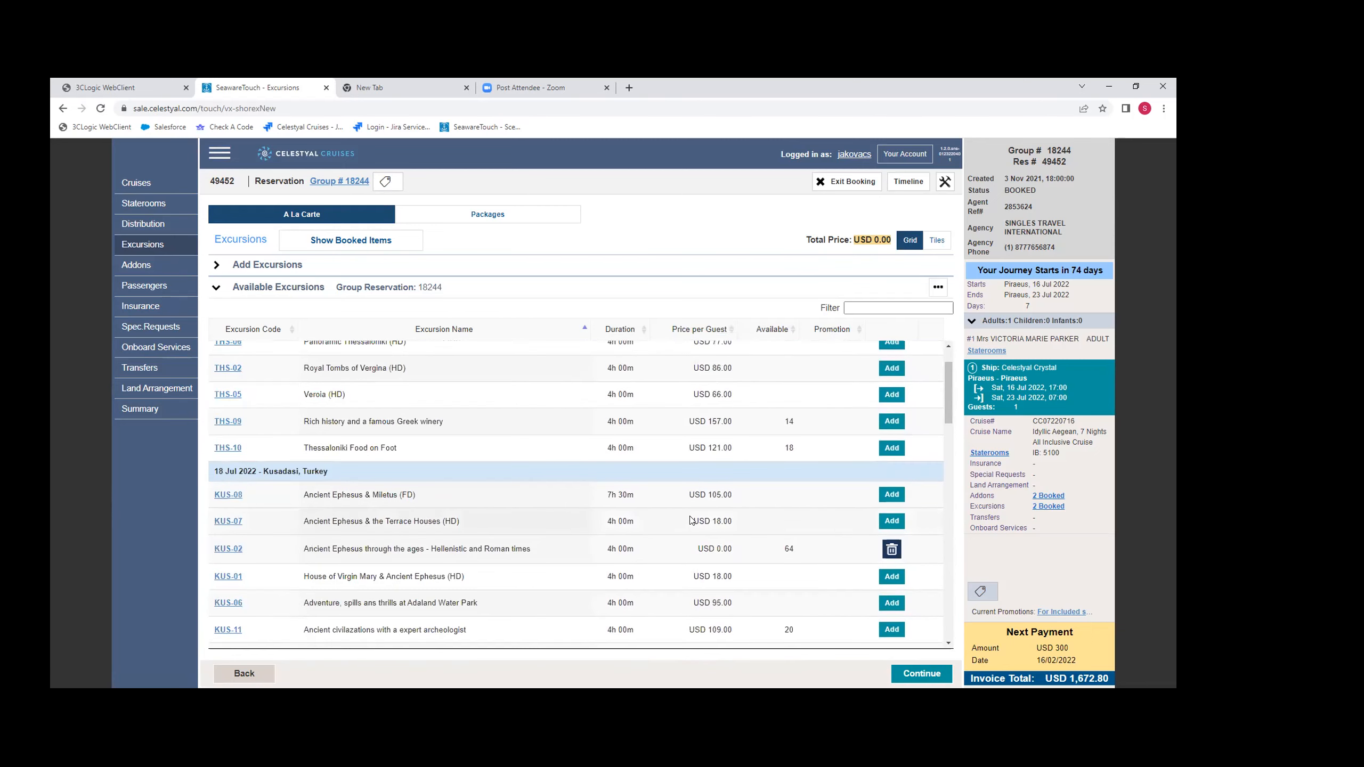
{"action": "scroll", "coordinate": [692, 520], "scroll_direction": "down", "scroll_amount": 2}
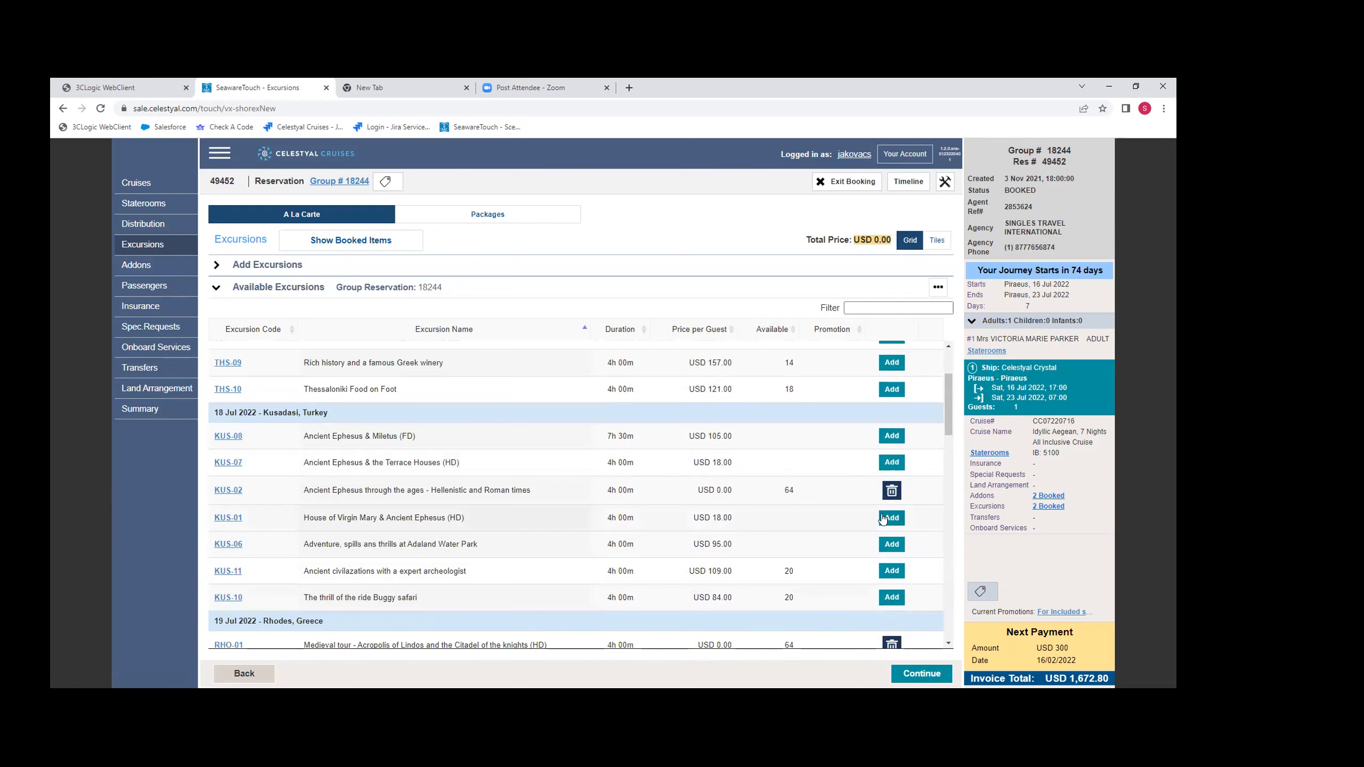
{"action": "left_click", "coordinate": [893, 490]}
{"action": "scroll", "coordinate": [516, 431], "scroll_direction": "down", "scroll_amount": 8}
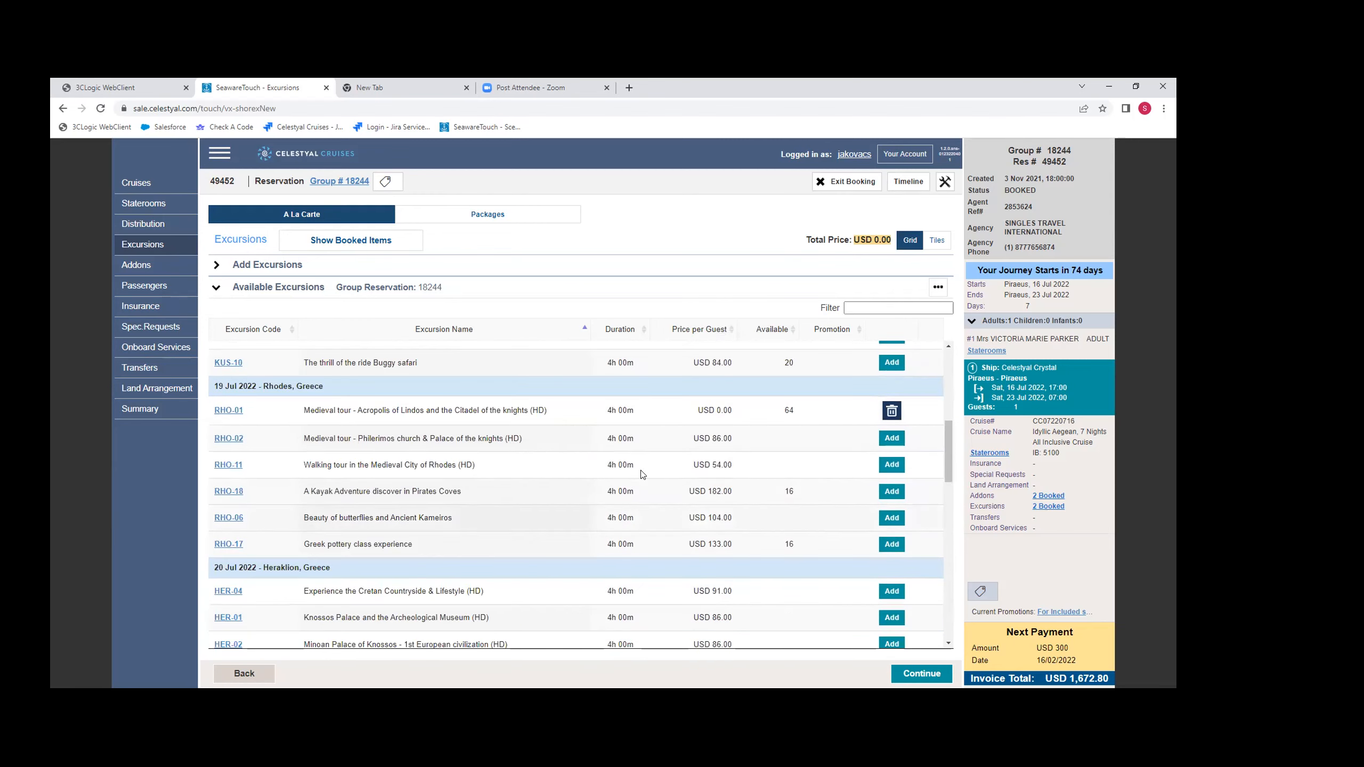
{"action": "scroll", "coordinate": [639, 478], "scroll_direction": "down", "scroll_amount": 3}
{"action": "scroll", "coordinate": [635, 483], "scroll_direction": "up", "scroll_amount": 10}
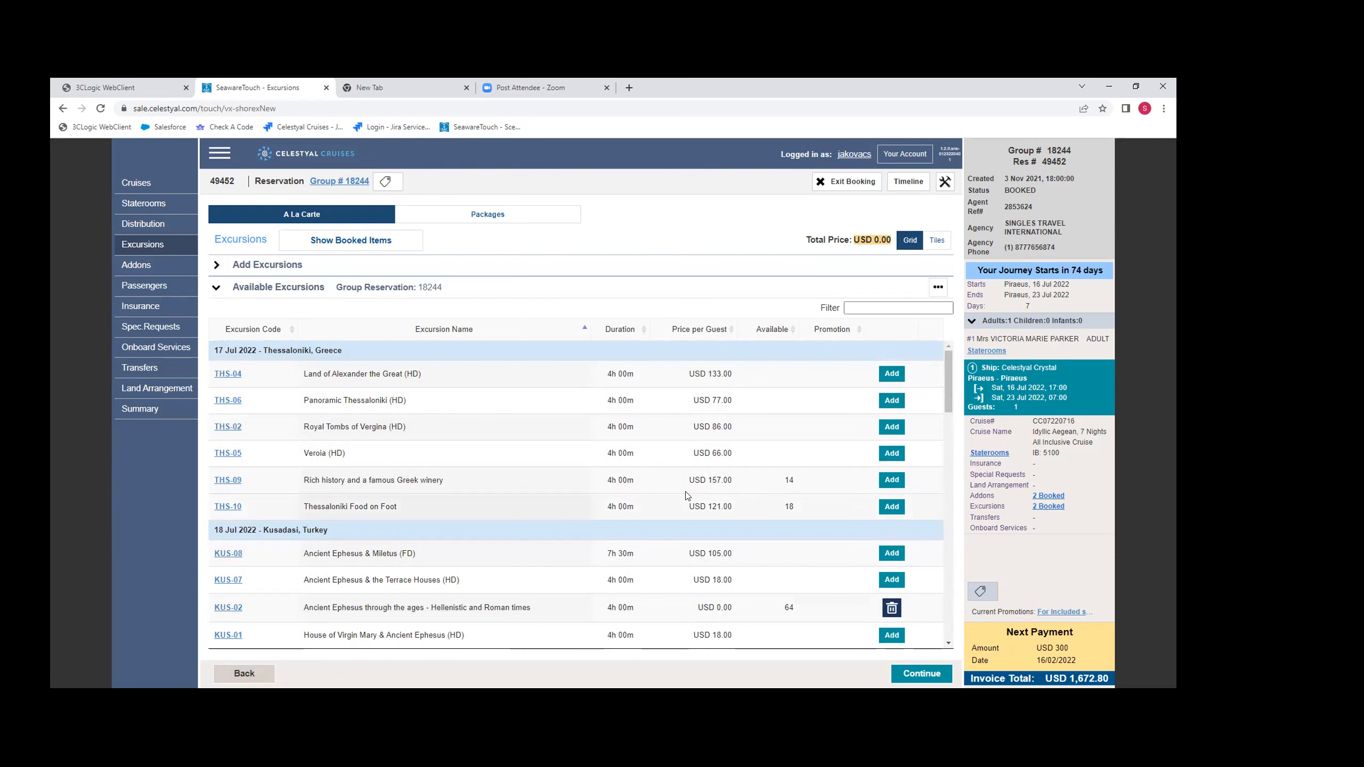
- Return to the reservation summary and exit the booking, confirming the discard of the current delegate reservation
{"action": "left_click", "coordinate": [245, 674]}
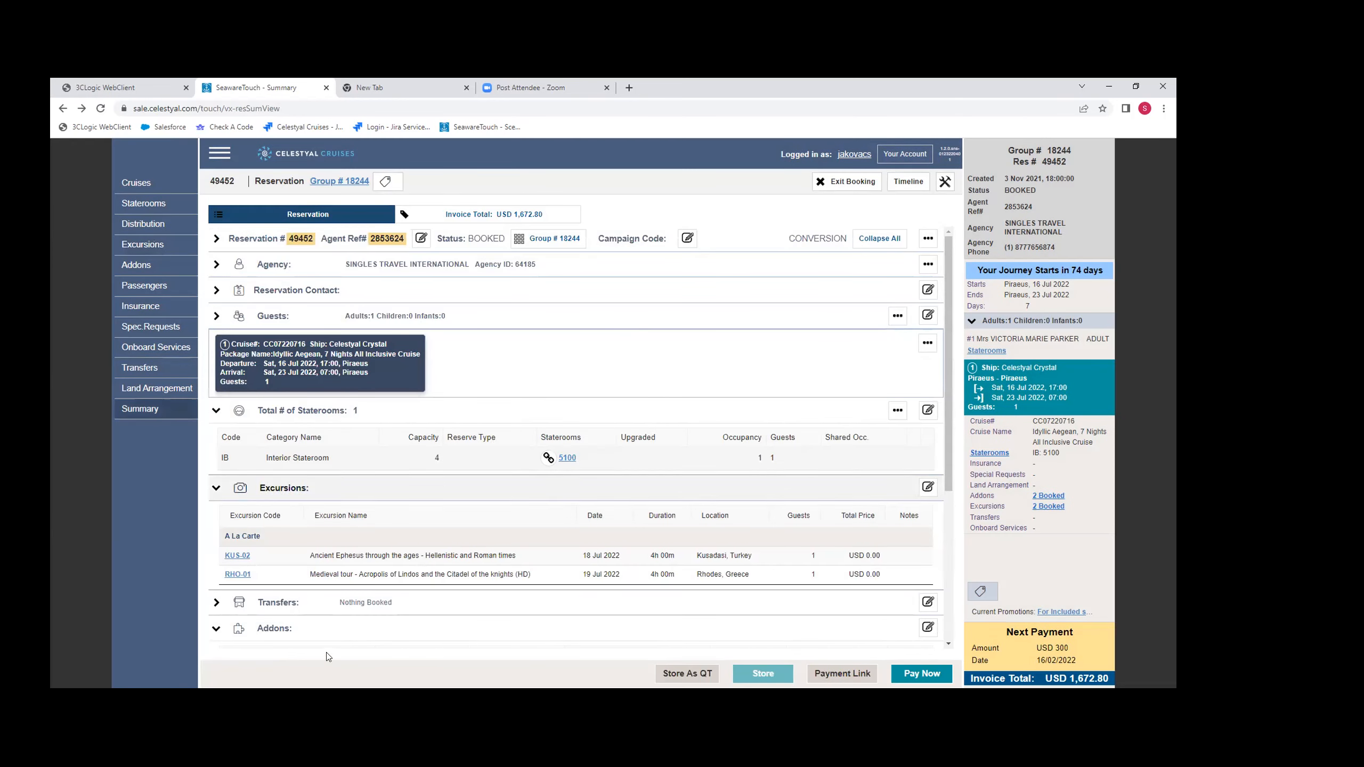
{"action": "left_click", "coordinate": [850, 183]}
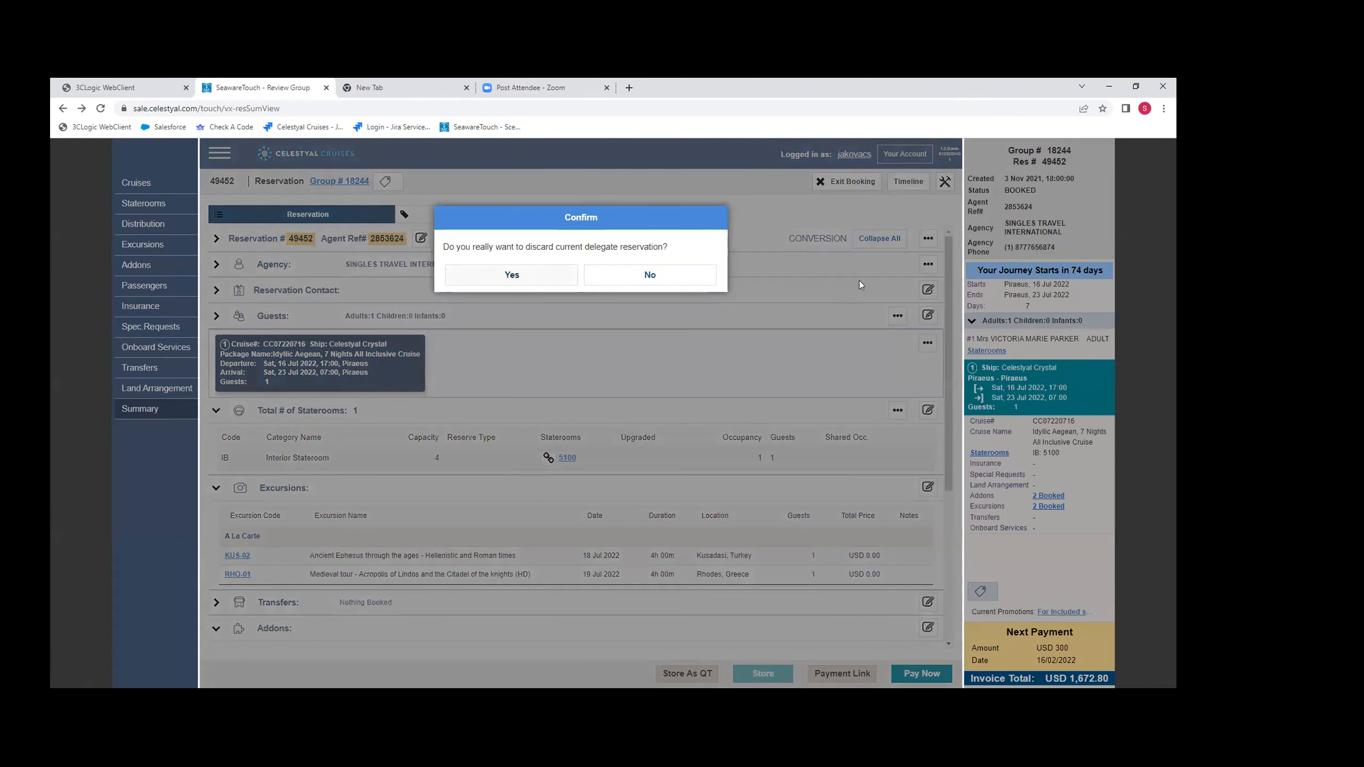
{"action": "left_click", "coordinate": [512, 274]}
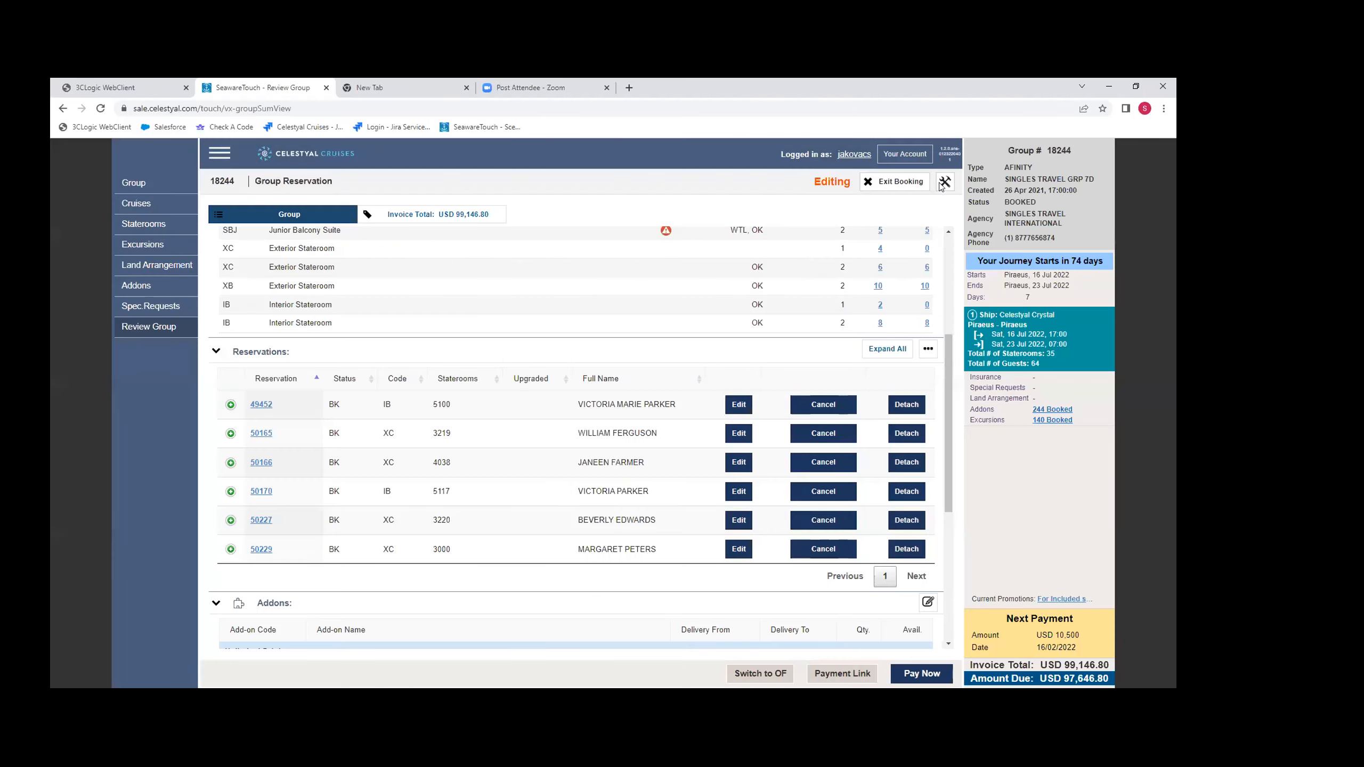
- Open the group rooming list with existing delegates included and review its stateroom and guest entries
{"action": "left_click", "coordinate": [944, 183]}
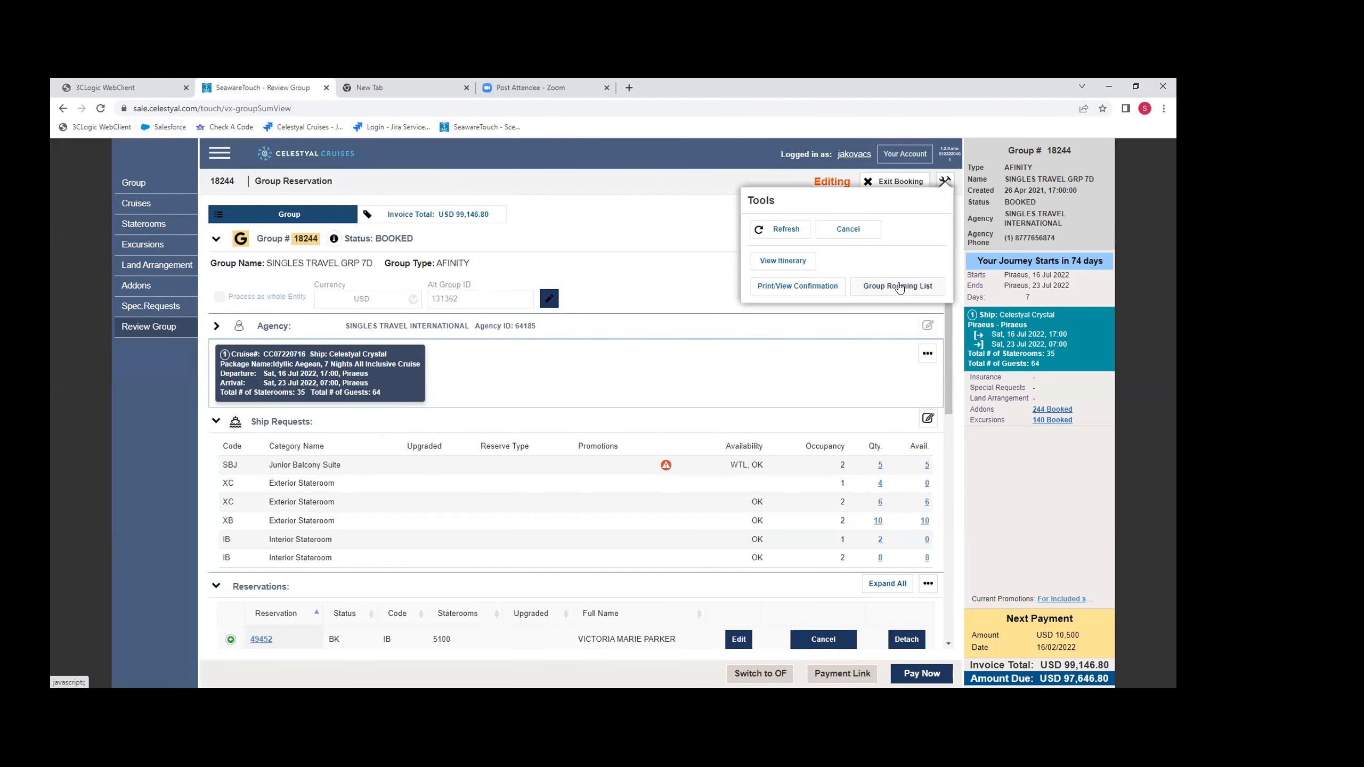
{"action": "left_click", "coordinate": [901, 287]}
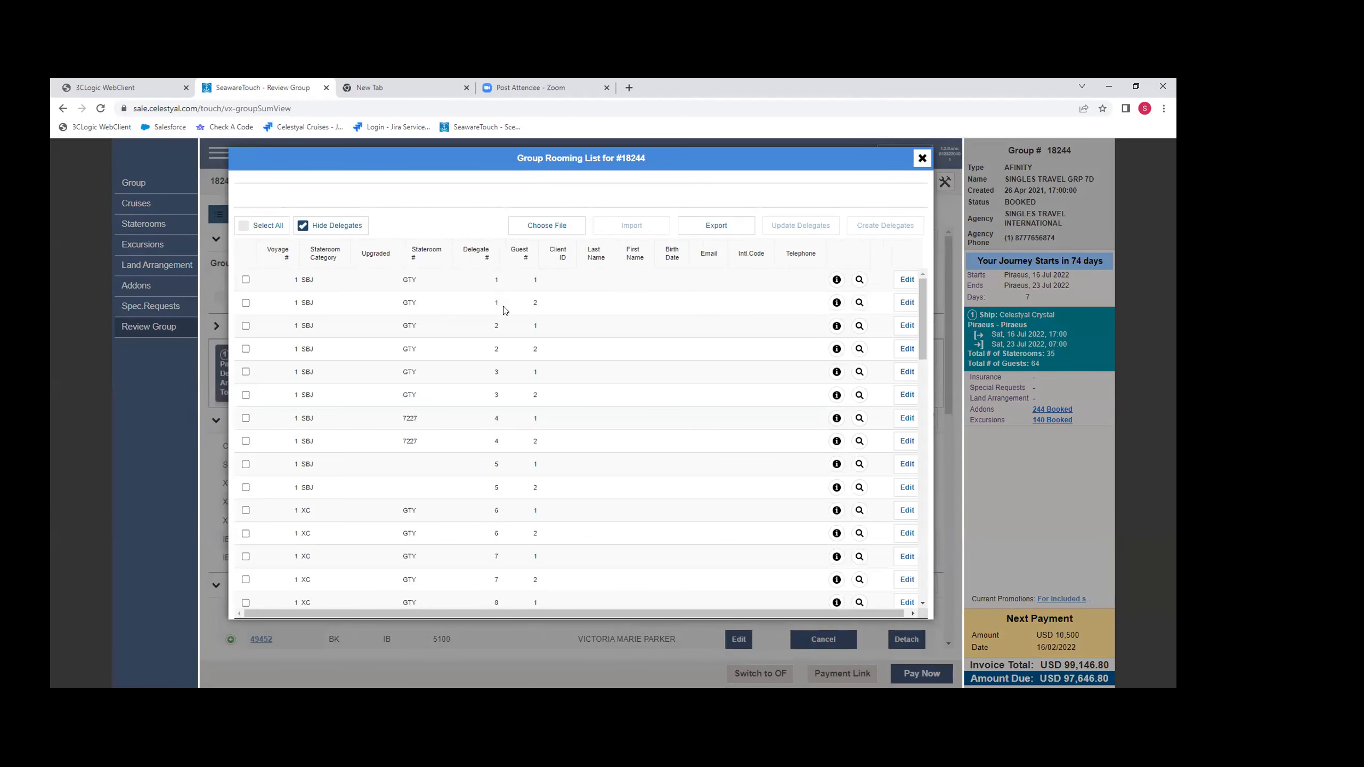
{"action": "left_click", "coordinate": [318, 226]}
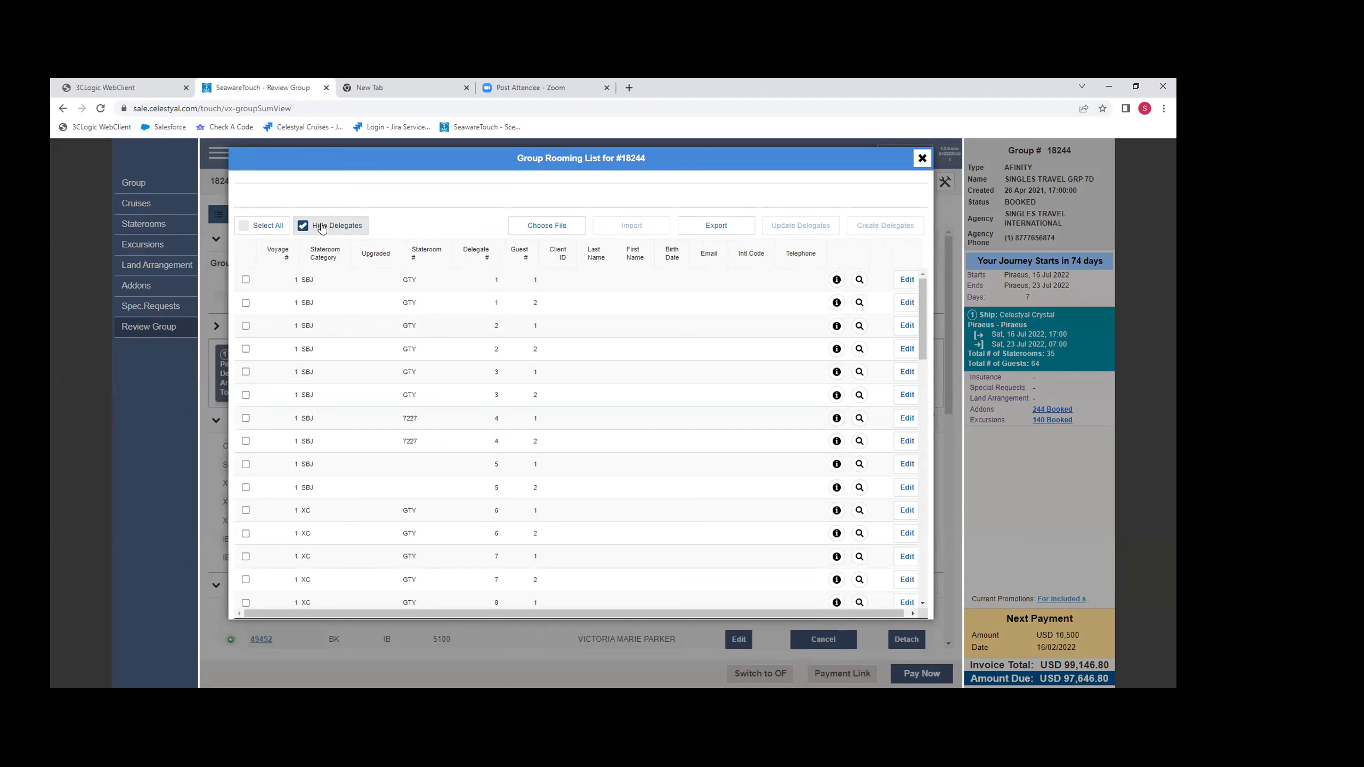
{"action": "scroll", "coordinate": [695, 393], "scroll_direction": "down", "scroll_amount": 10}
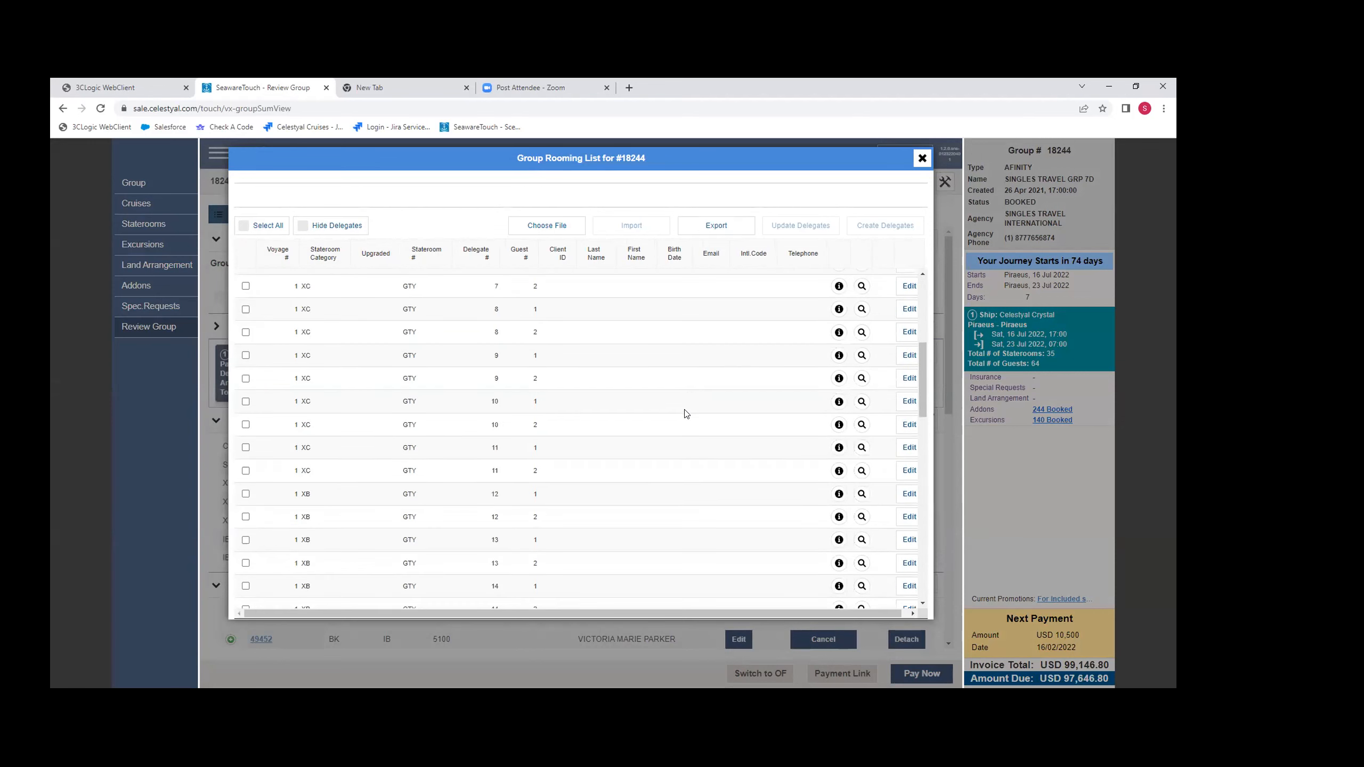
{"action": "scroll", "coordinate": [641, 486], "scroll_direction": "down", "scroll_amount": 10}
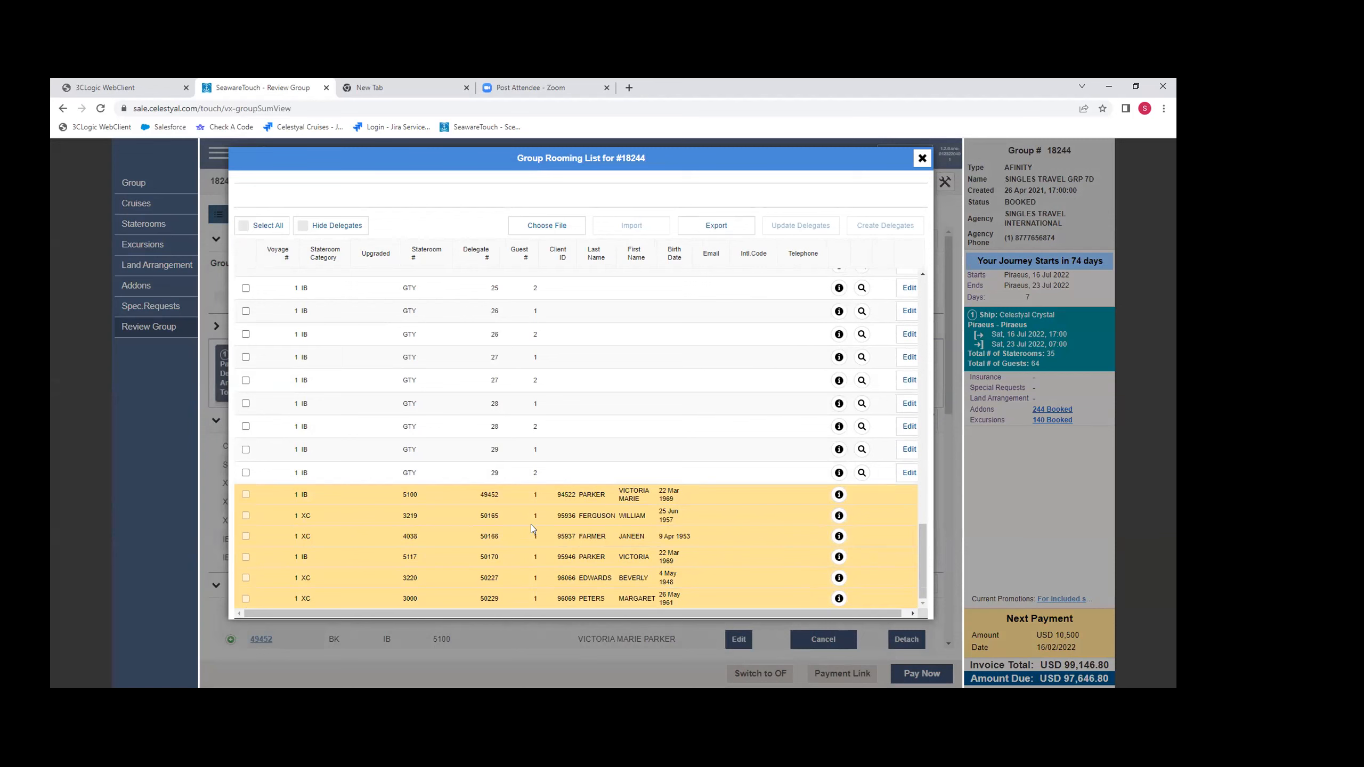
- Export the group rooming list, open the exported delegates spreadsheet, and close the rooming list
{"action": "left_click", "coordinate": [719, 230]}
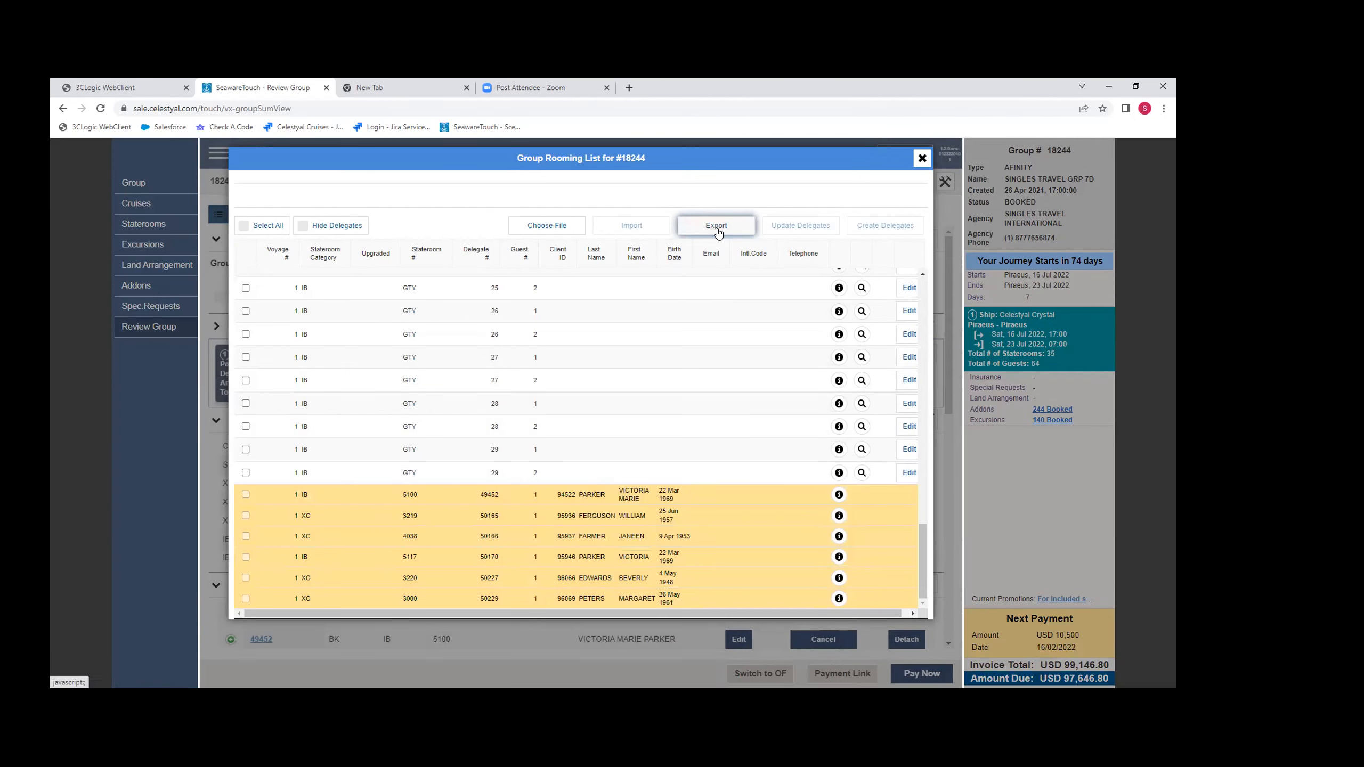
{"action": "left_click", "coordinate": [145, 670]}
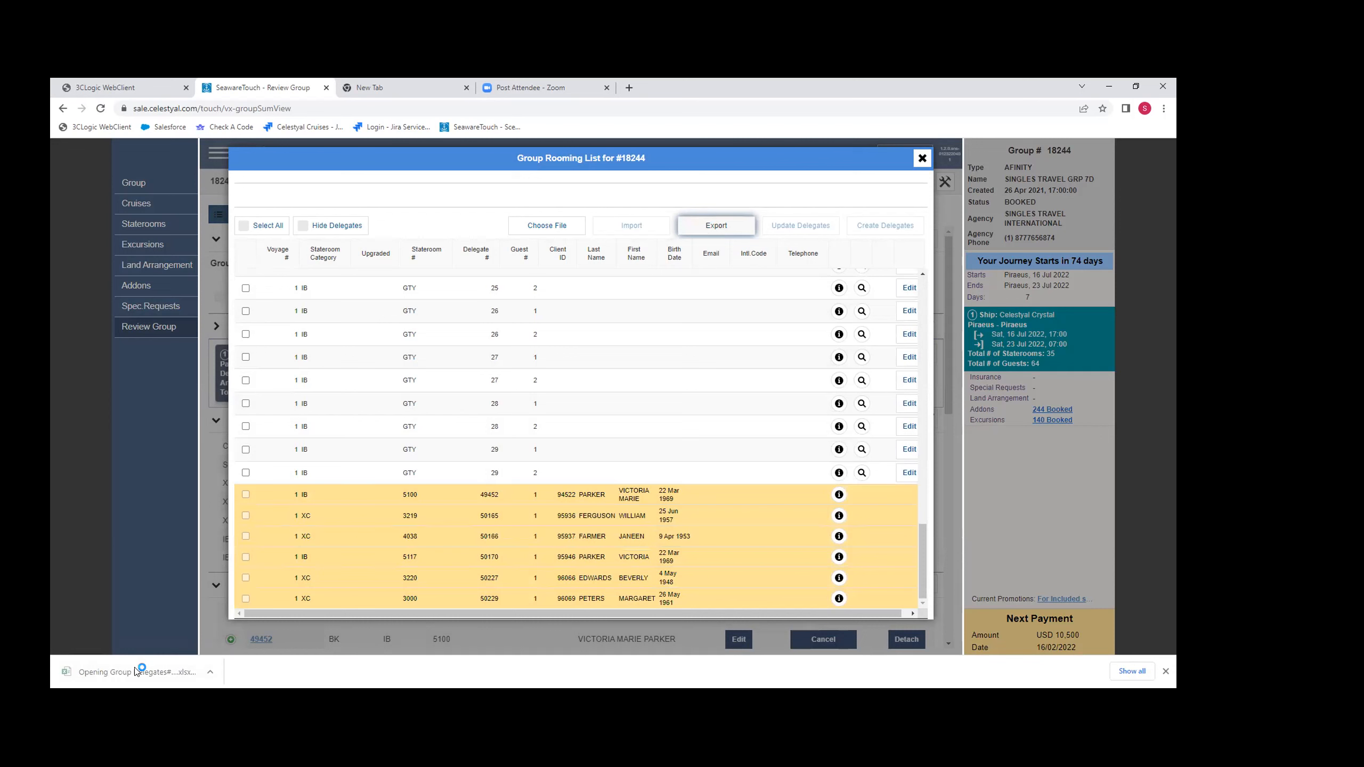
{"action": "scroll", "coordinate": [220, 637], "scroll_direction": "down", "scroll_amount": 1}
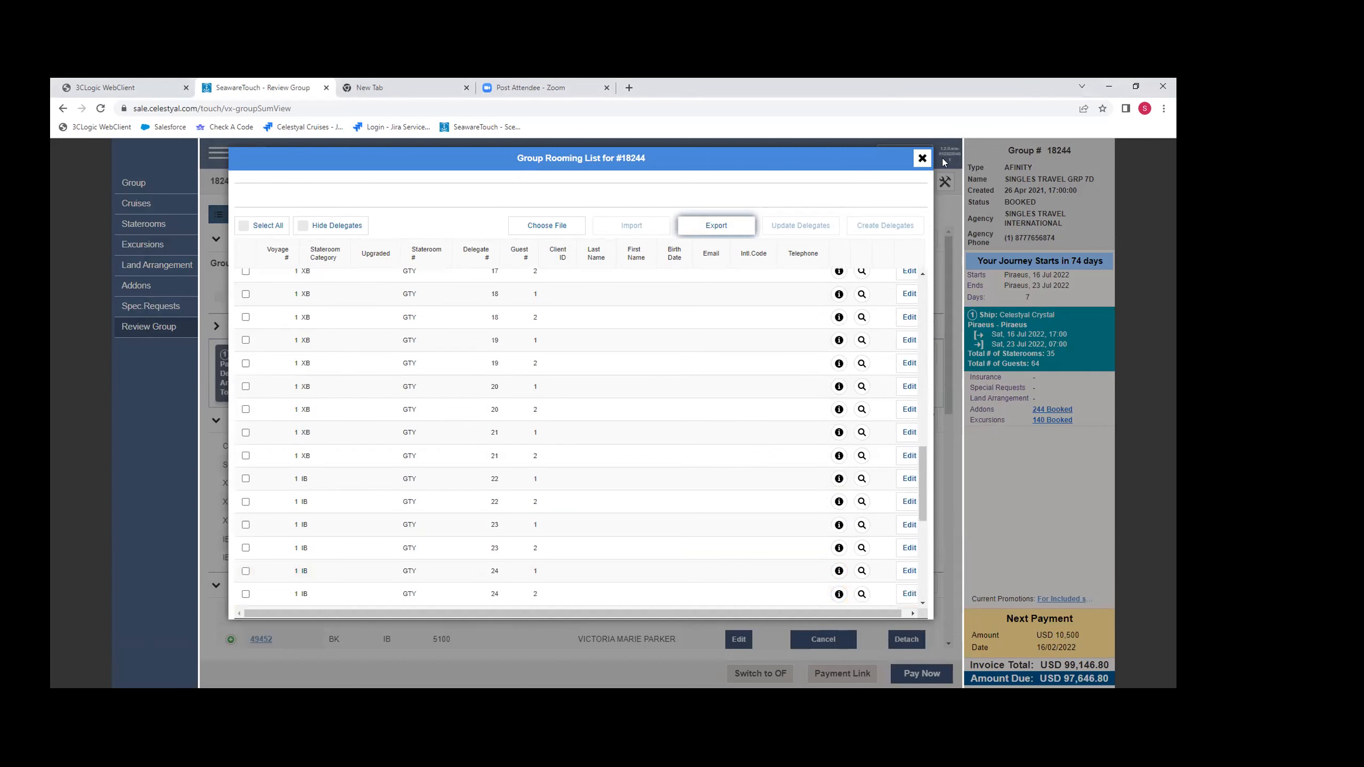
{"action": "left_click", "coordinate": [920, 165]}
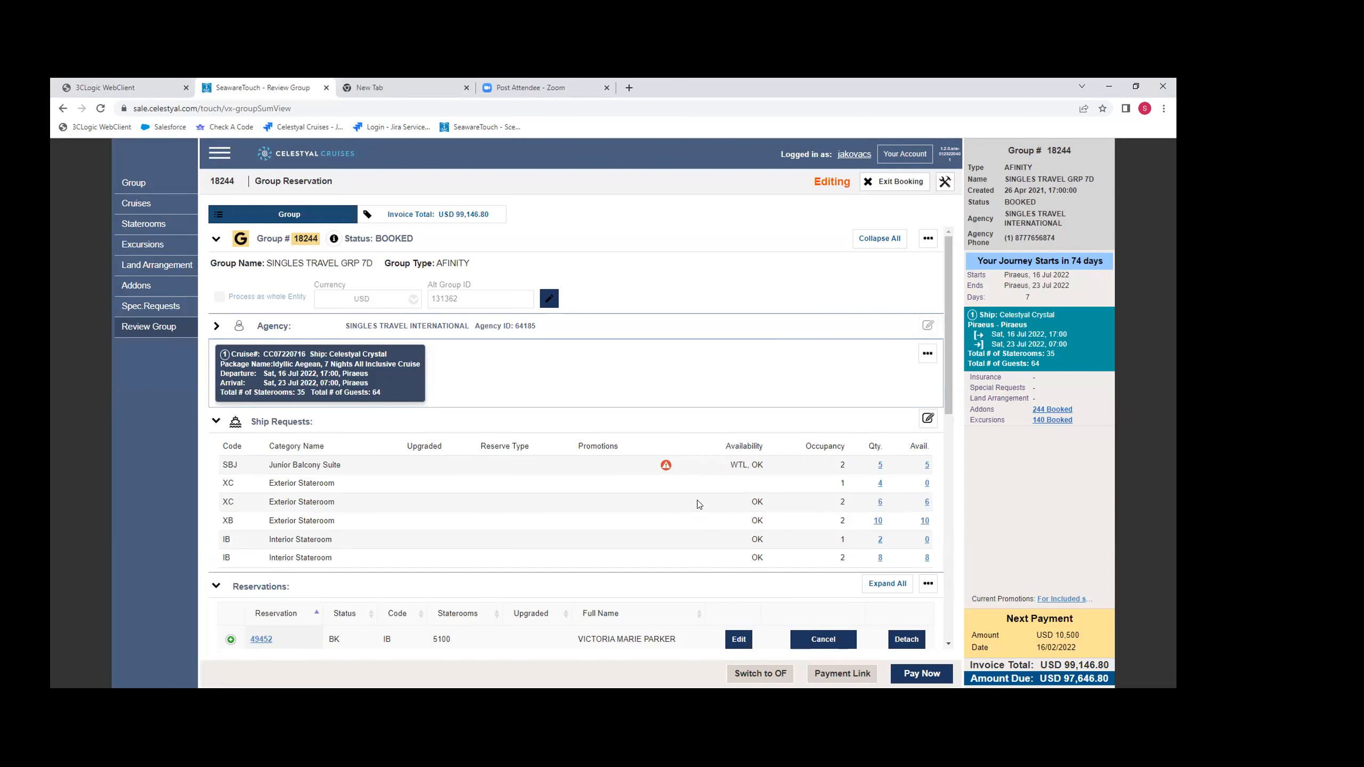
{"action": "scroll", "coordinate": [695, 503], "scroll_direction": "down", "scroll_amount": 5}
{"action": "scroll", "coordinate": [693, 504], "scroll_direction": "up", "scroll_amount": 5}
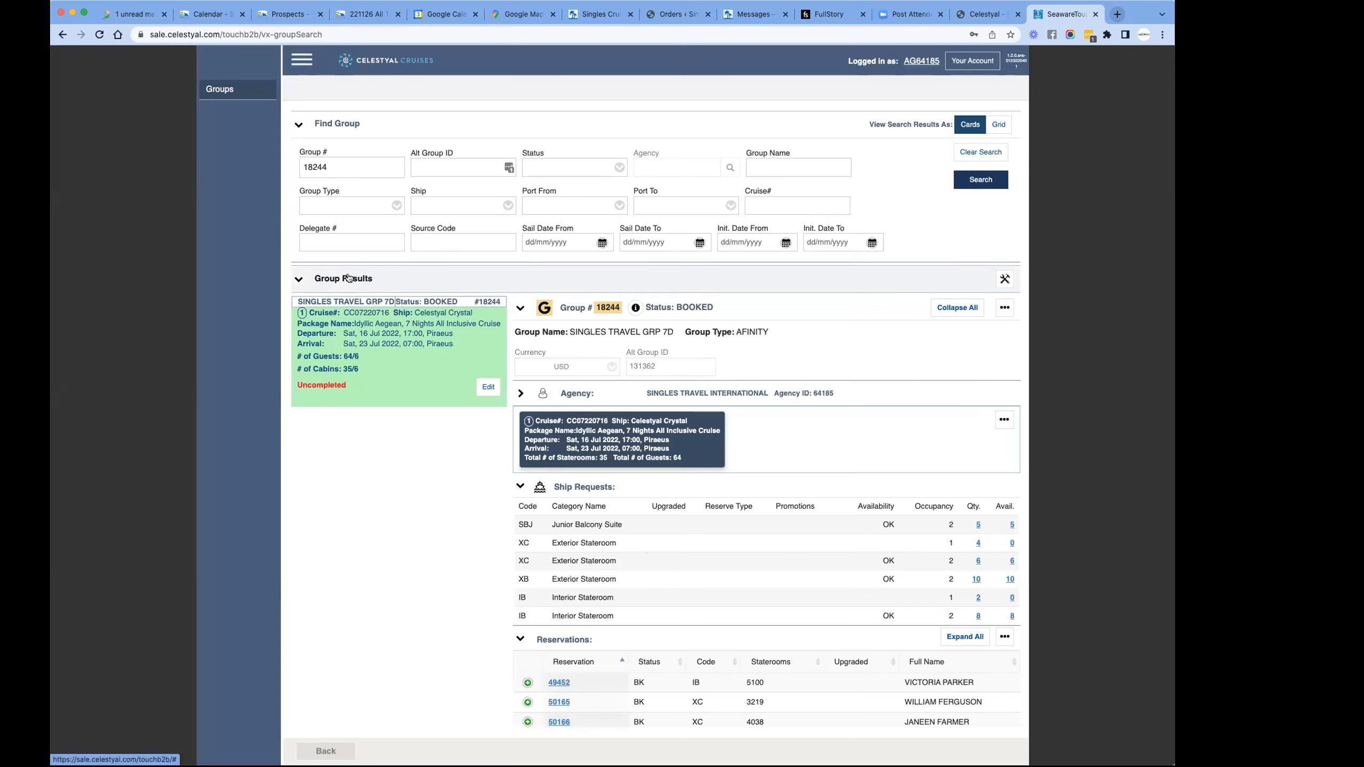
- Open the account's agency reports and launch the List of reservations report
{"action": "left_click", "coordinate": [966, 61]}
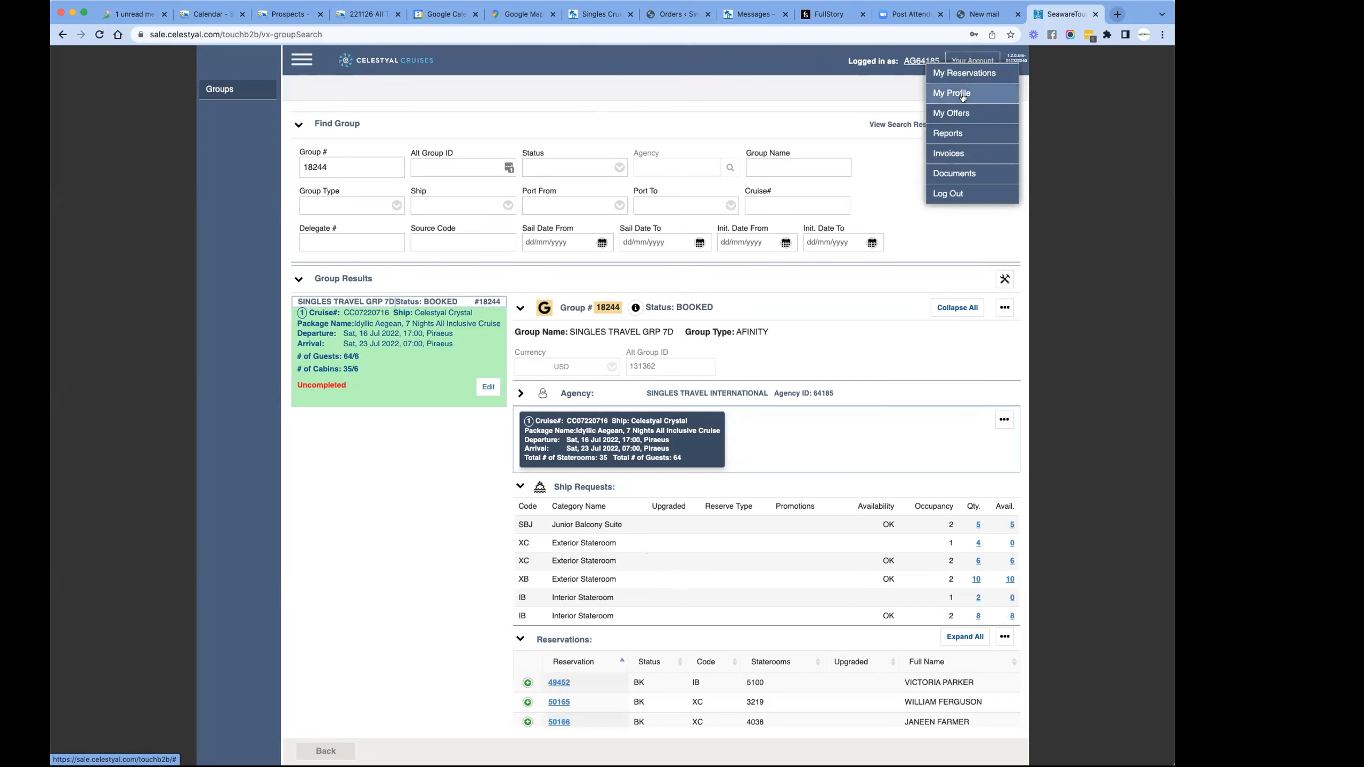
{"action": "left_click", "coordinate": [953, 134]}
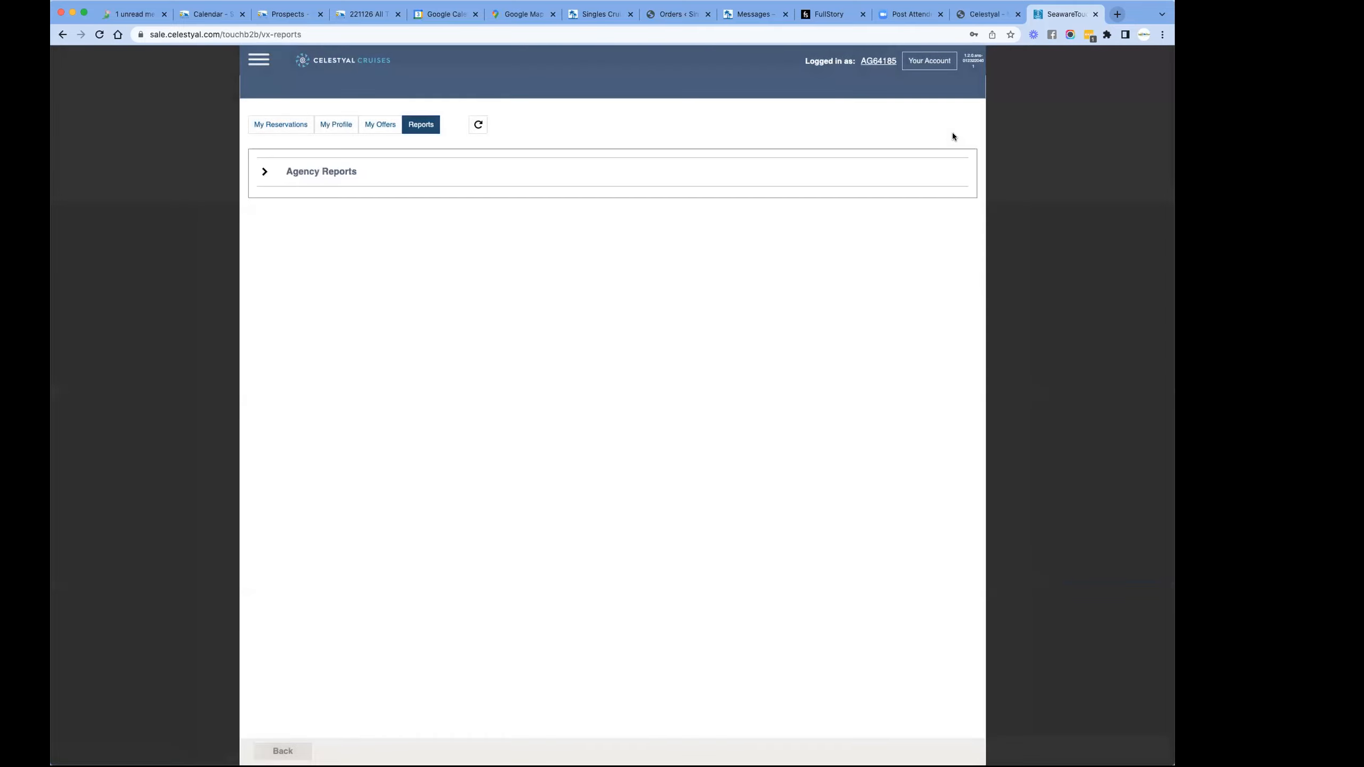
{"action": "left_click", "coordinate": [326, 173]}
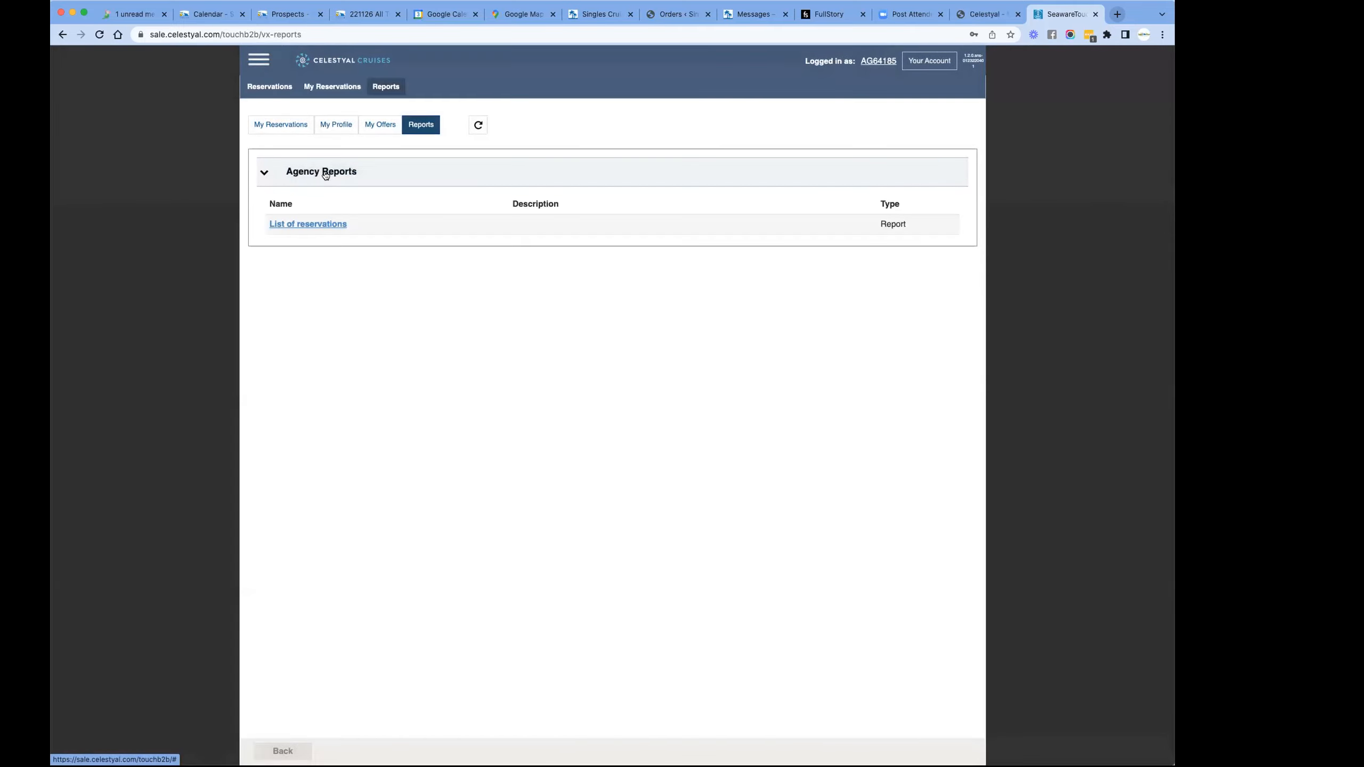
{"action": "left_click", "coordinate": [308, 224]}
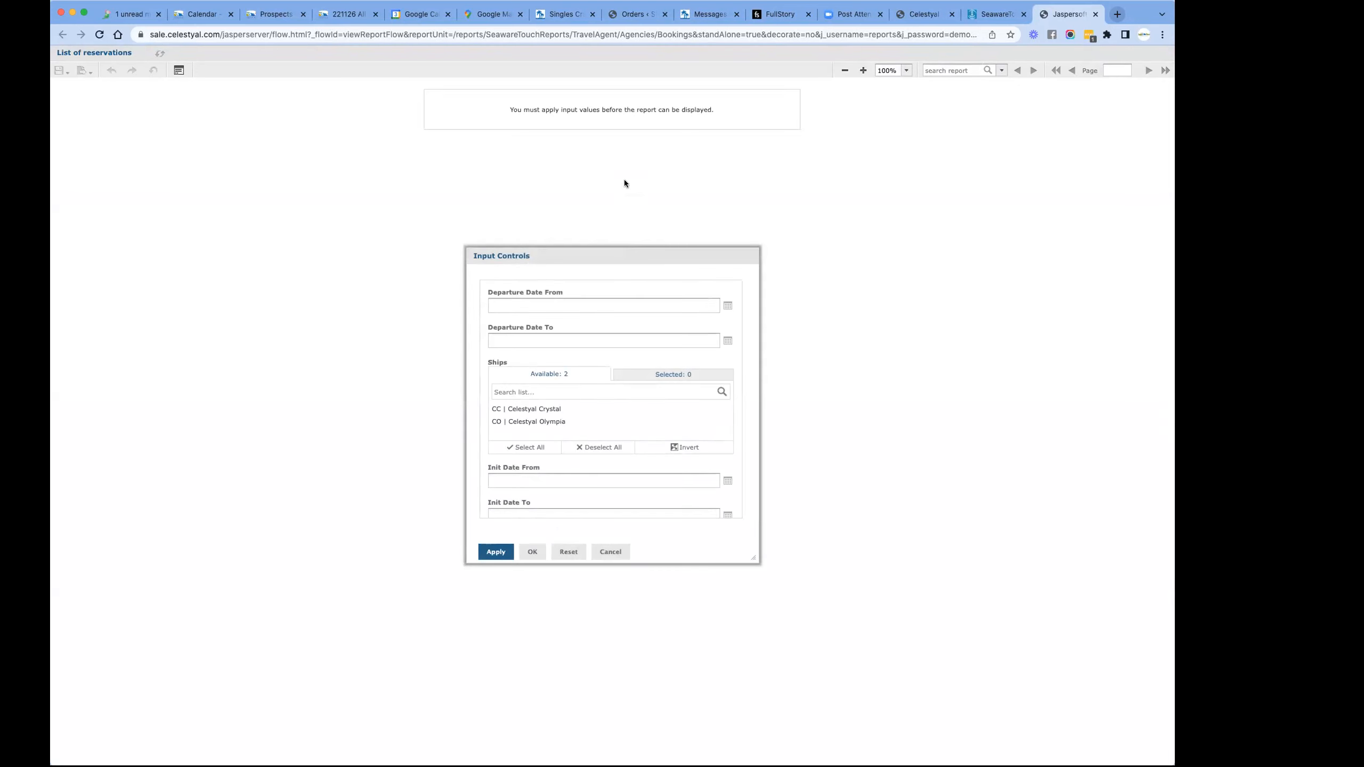
{"action": "left_click_drag", "start_coordinate": [725, 113], "coordinate": [498, 111]}
{"action": "scroll", "coordinate": [498, 107], "scroll_direction": "up", "scroll_amount": 10}
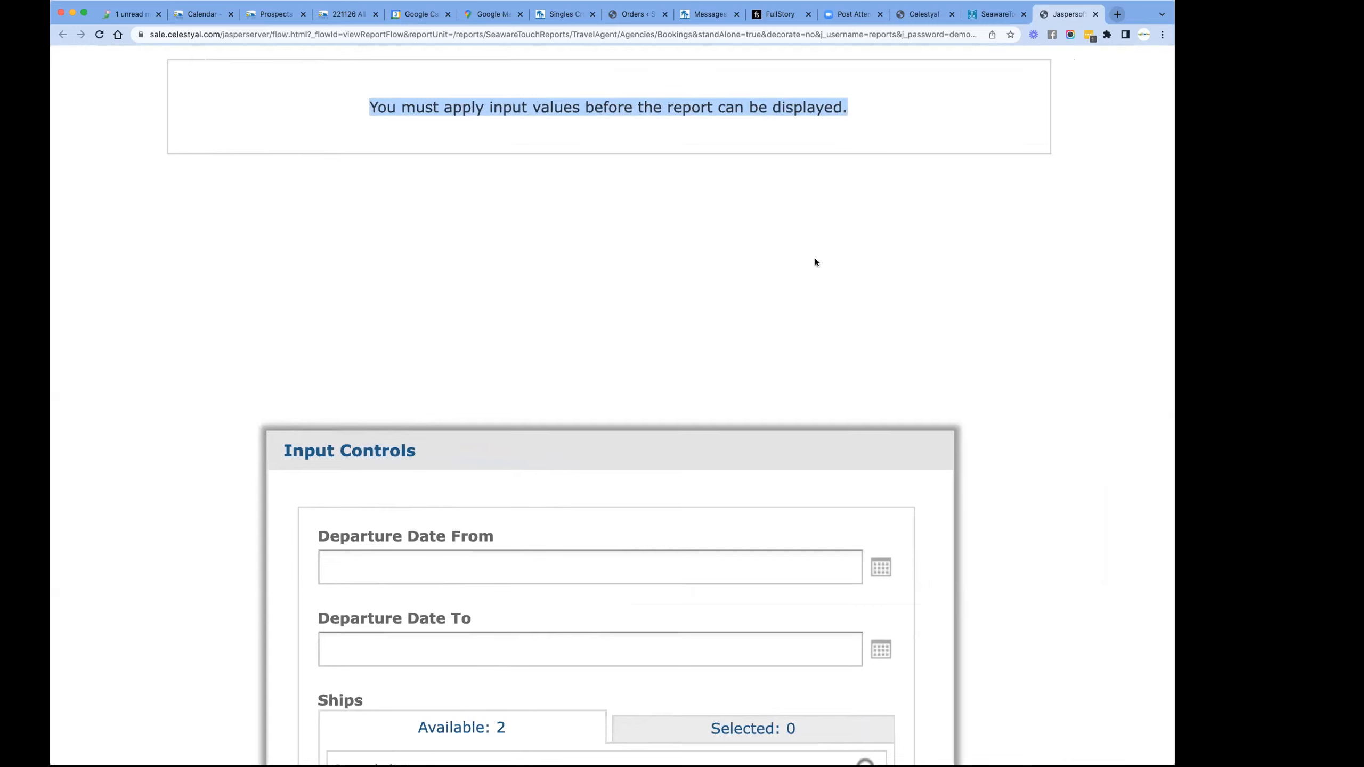
- Set the report's Departure Date From to 16/07/2022
{"action": "scroll", "coordinate": [814, 258], "scroll_direction": "down", "scroll_amount": 5}
{"action": "scroll", "coordinate": [815, 258], "scroll_direction": "down", "scroll_amount": 5}
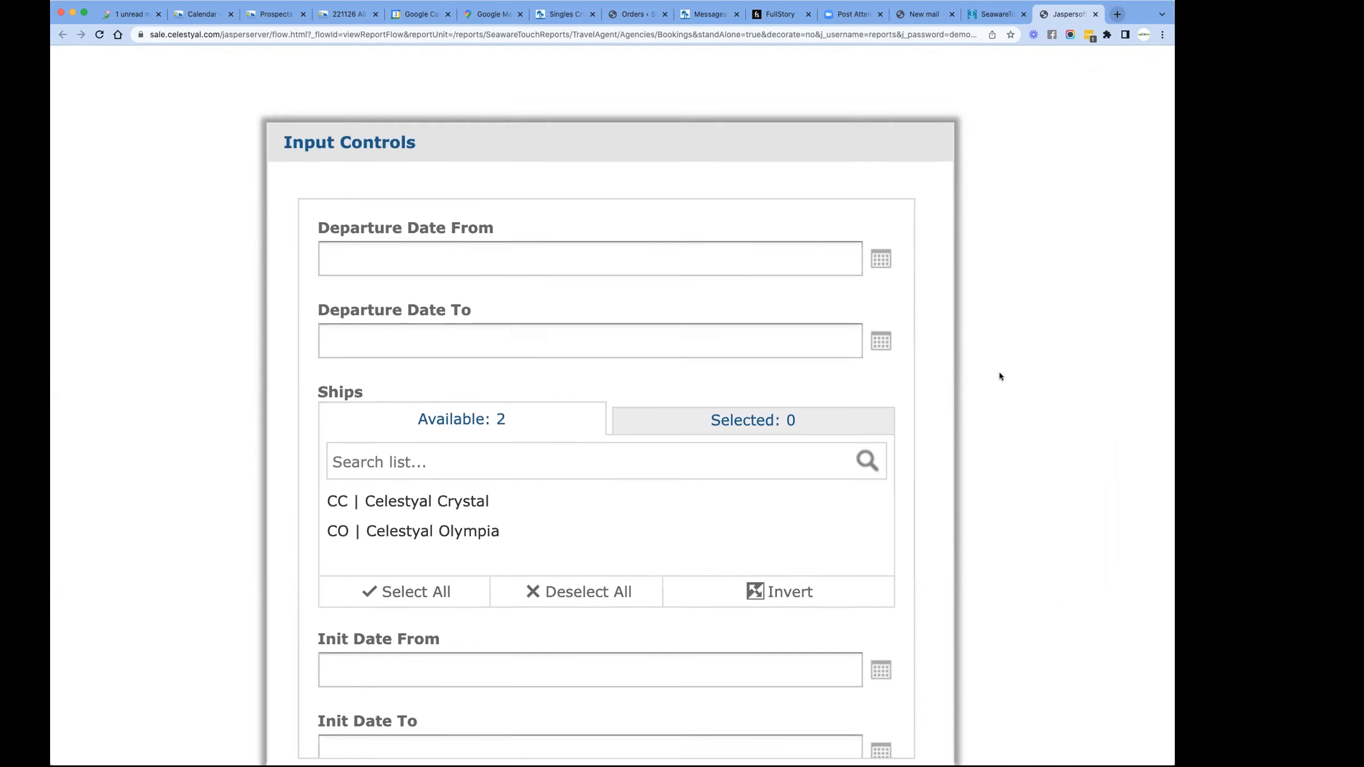
{"action": "left_click", "coordinate": [878, 235]}
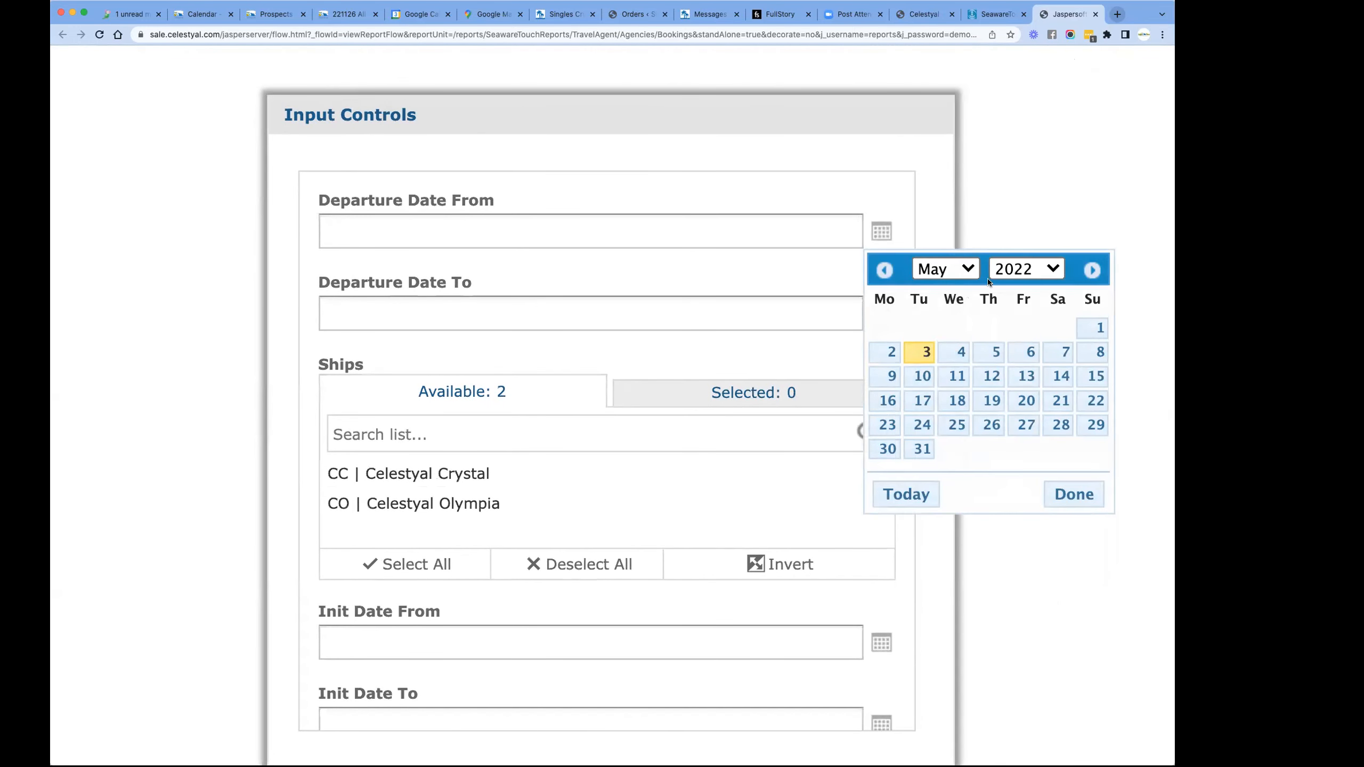
{"action": "left_click", "coordinate": [950, 268]}
{"action": "left_click", "coordinate": [940, 286]}
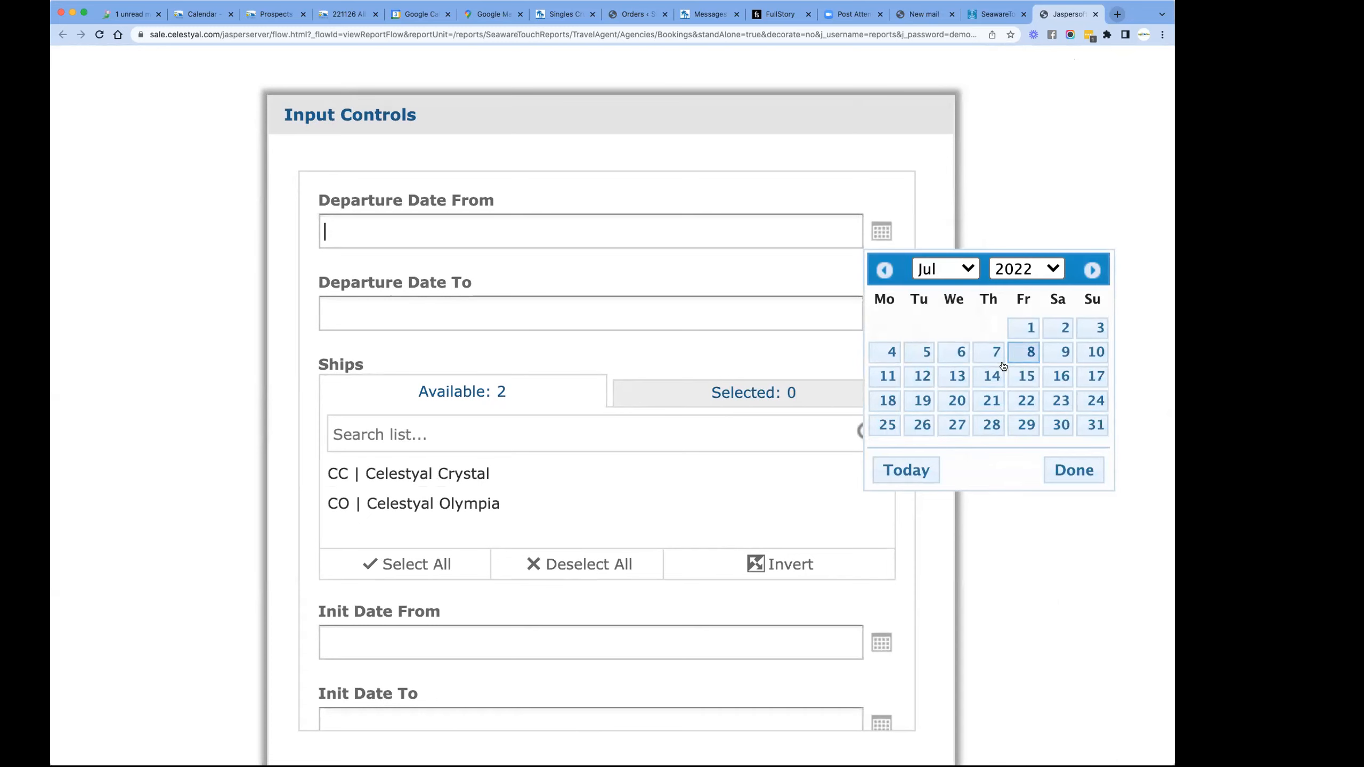
{"action": "left_click", "coordinate": [1056, 378]}
- Set the report's Departure Date To to 23/07/2022
{"action": "left_click", "coordinate": [383, 313]}
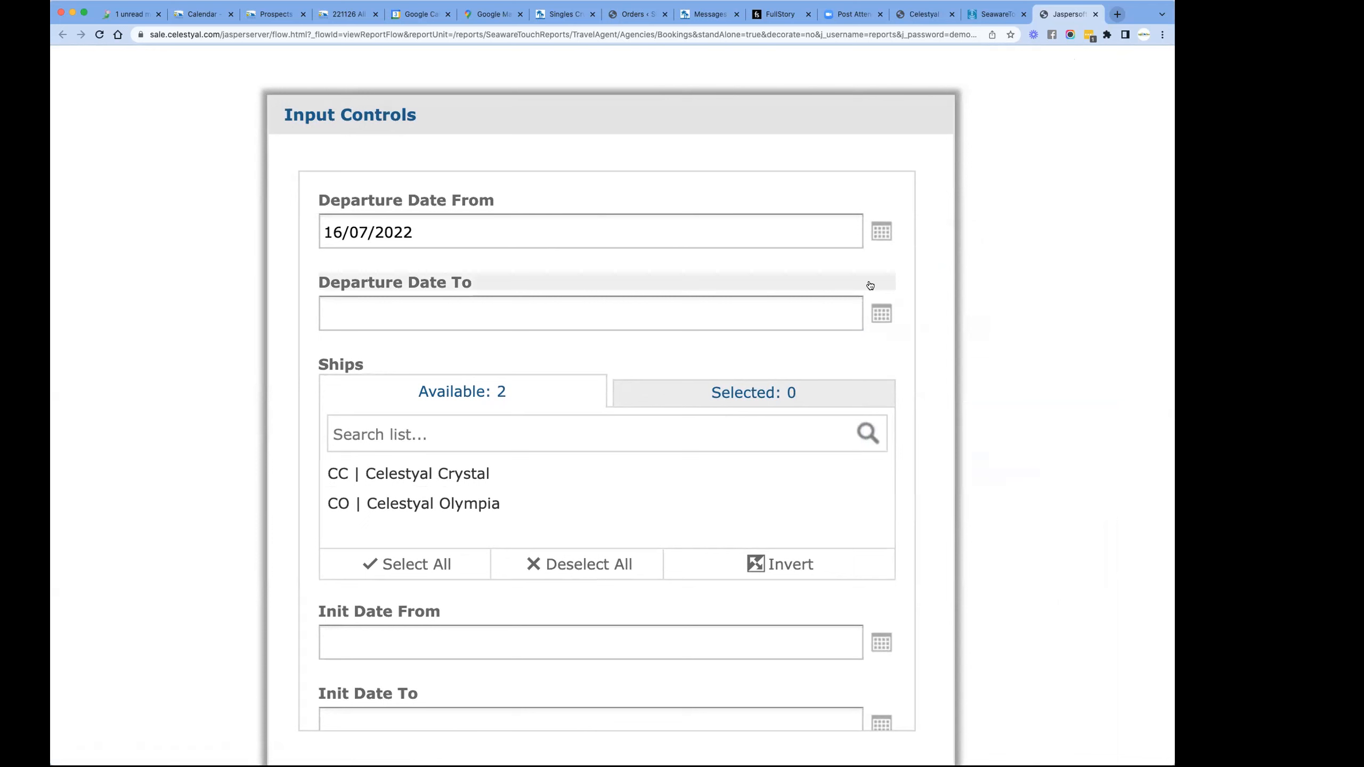
{"action": "left_click", "coordinate": [882, 314]}
{"action": "left_click", "coordinate": [946, 351]}
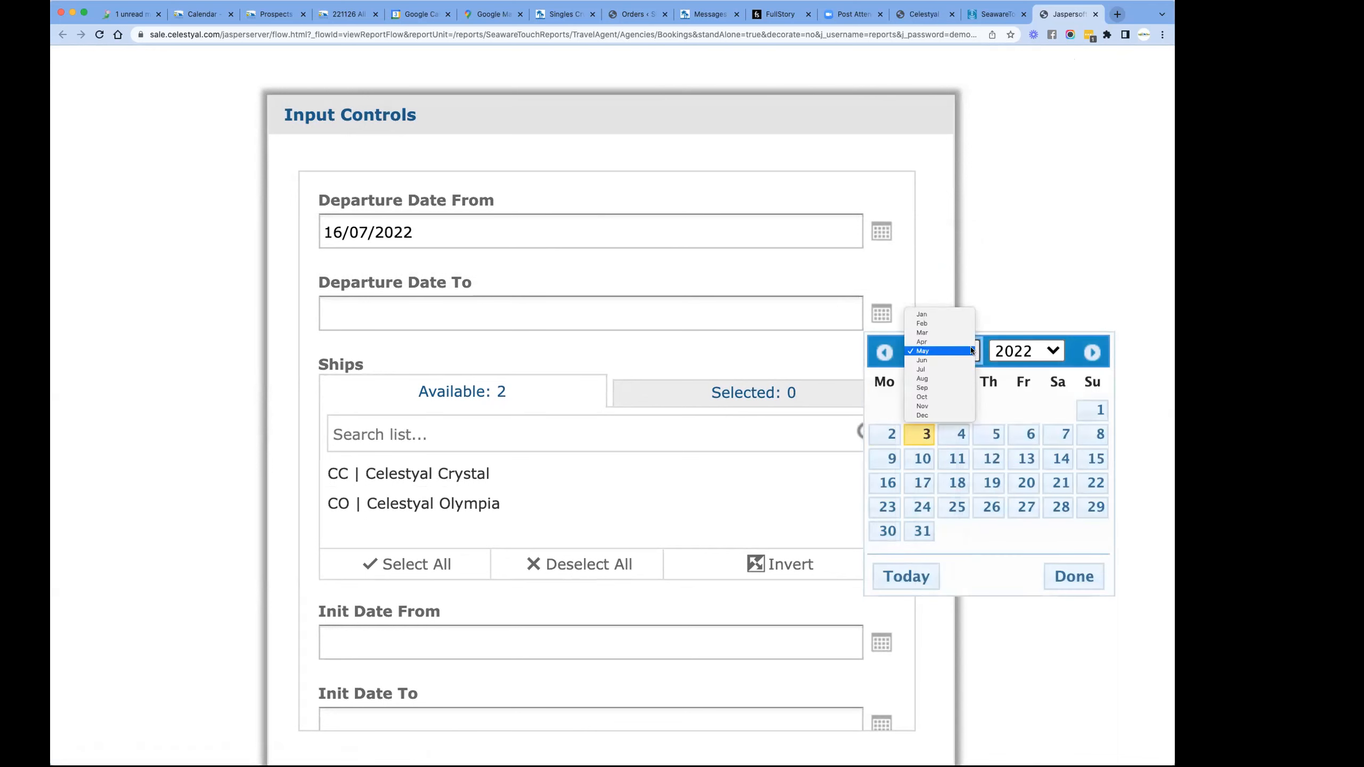
{"action": "left_click", "coordinate": [947, 369]}
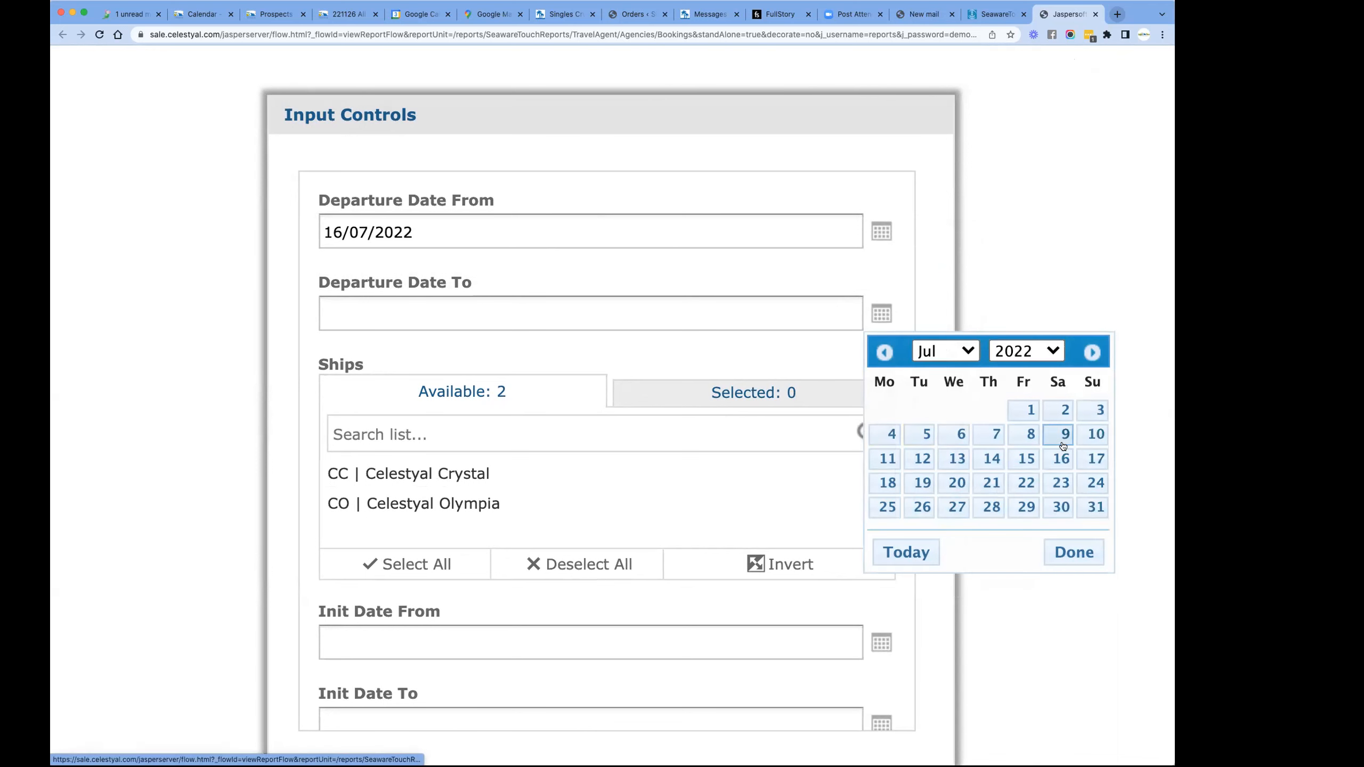
{"action": "left_click", "coordinate": [1063, 483]}
- Limit the report to the ship CC | Celestyal Crystal and the booking status BK | BOOKED
{"action": "scroll", "coordinate": [582, 420], "scroll_direction": "down", "scroll_amount": 1}
{"action": "scroll", "coordinate": [582, 421], "scroll_direction": "down", "scroll_amount": 2}
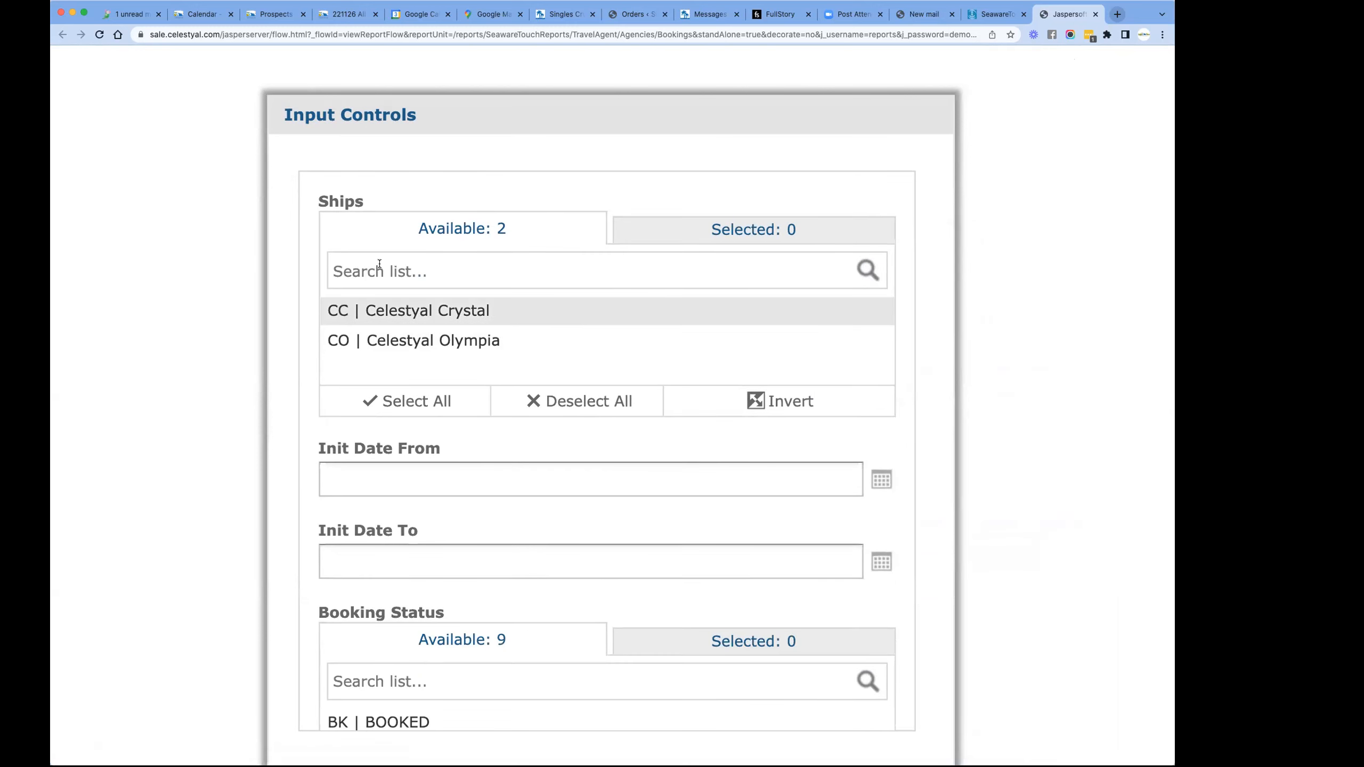
{"action": "scroll", "coordinate": [384, 319], "scroll_direction": "up", "scroll_amount": 1}
{"action": "left_click", "coordinate": [383, 334]}
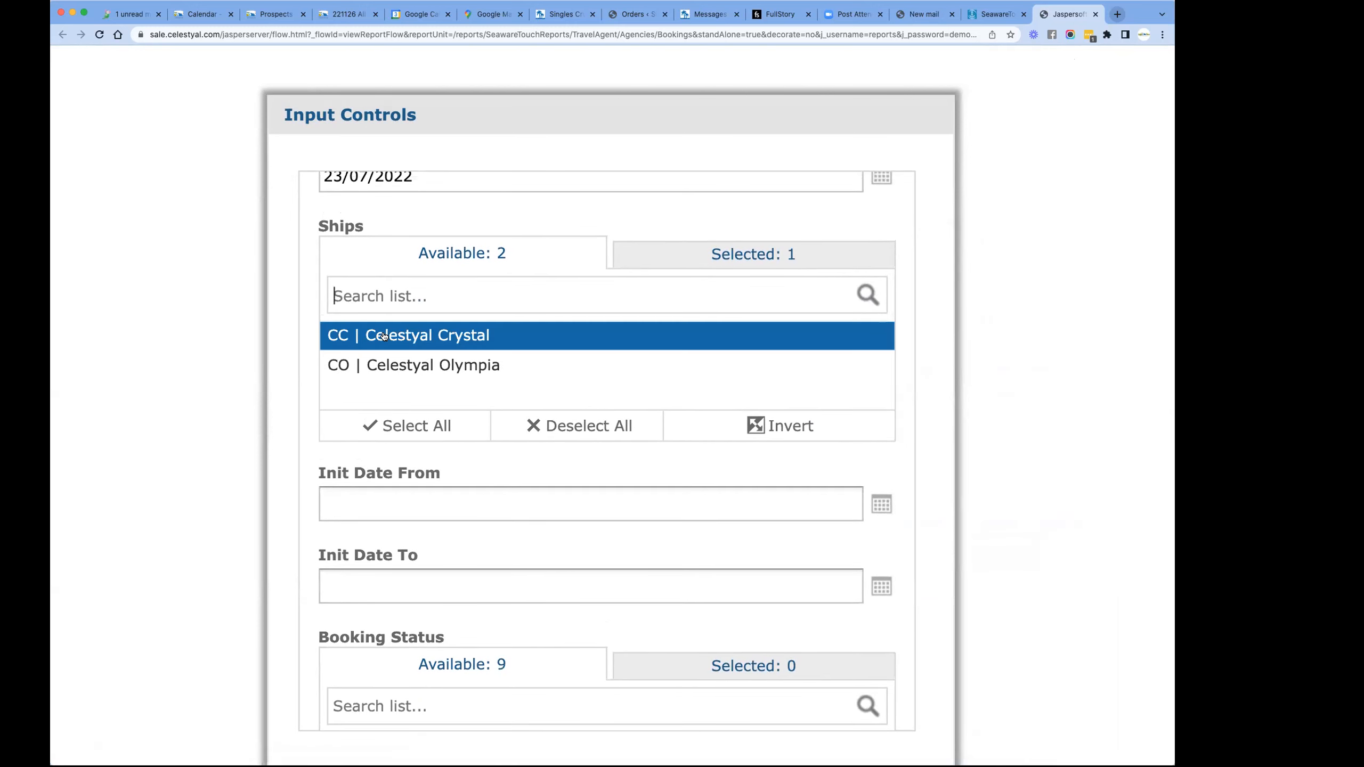
{"action": "scroll", "coordinate": [475, 450], "scroll_direction": "down", "scroll_amount": 1}
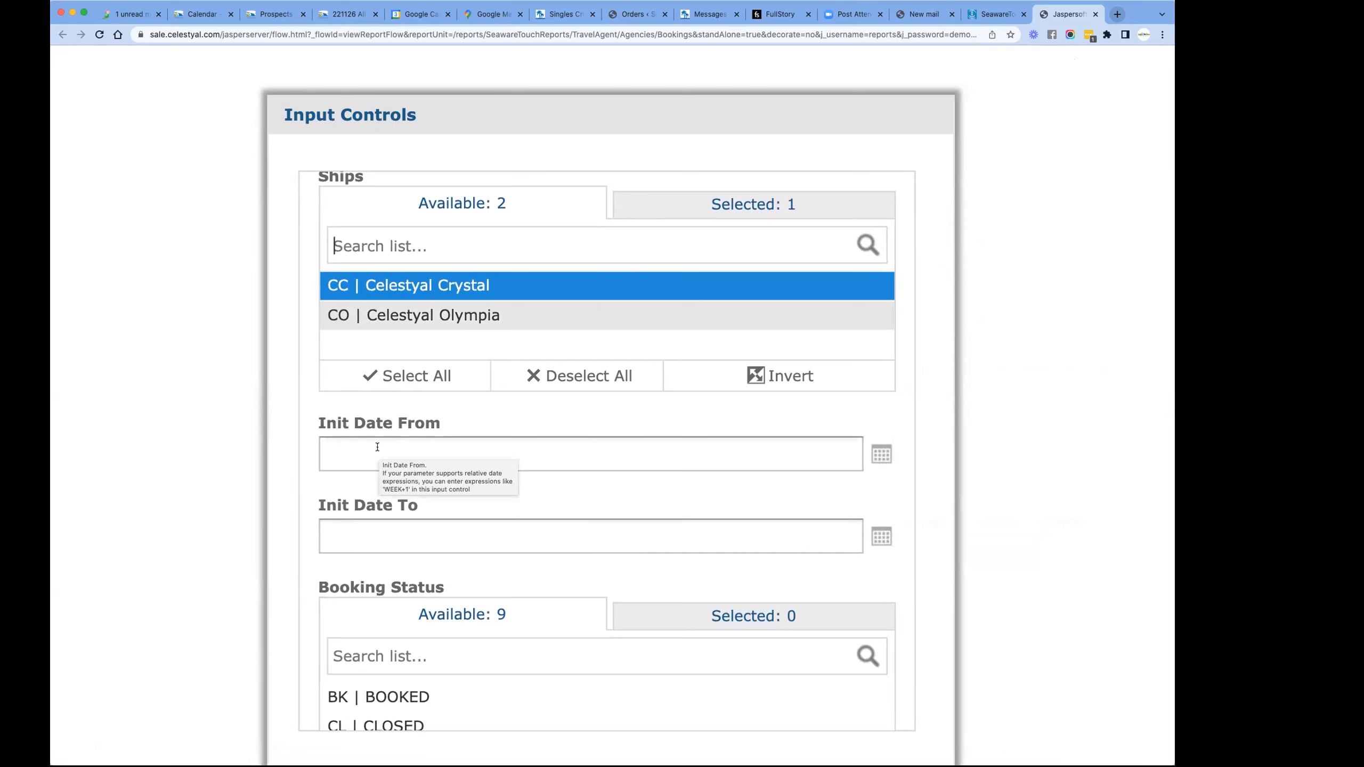
{"action": "scroll", "coordinate": [591, 526], "scroll_direction": "down", "scroll_amount": 5}
{"action": "scroll", "coordinate": [596, 533], "scroll_direction": "down", "scroll_amount": 5}
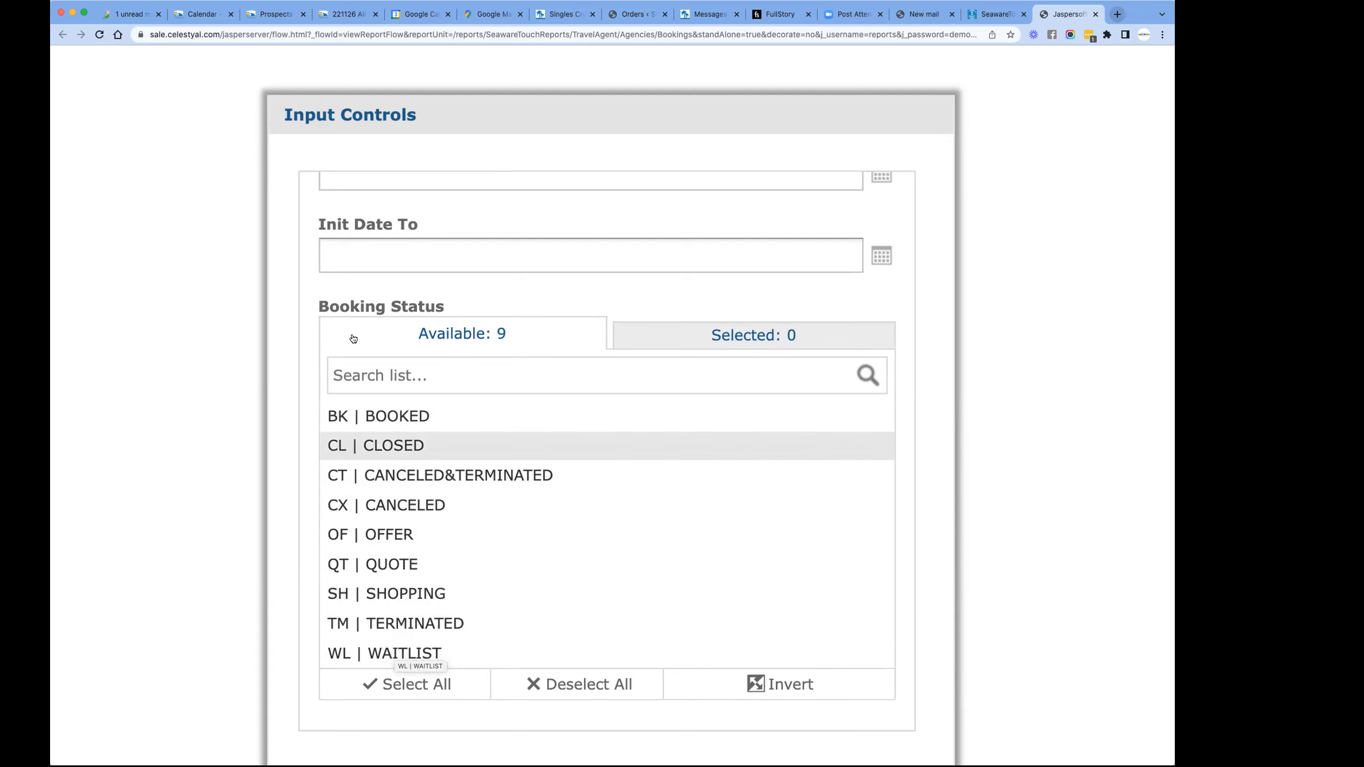
{"action": "left_click", "coordinate": [392, 419]}
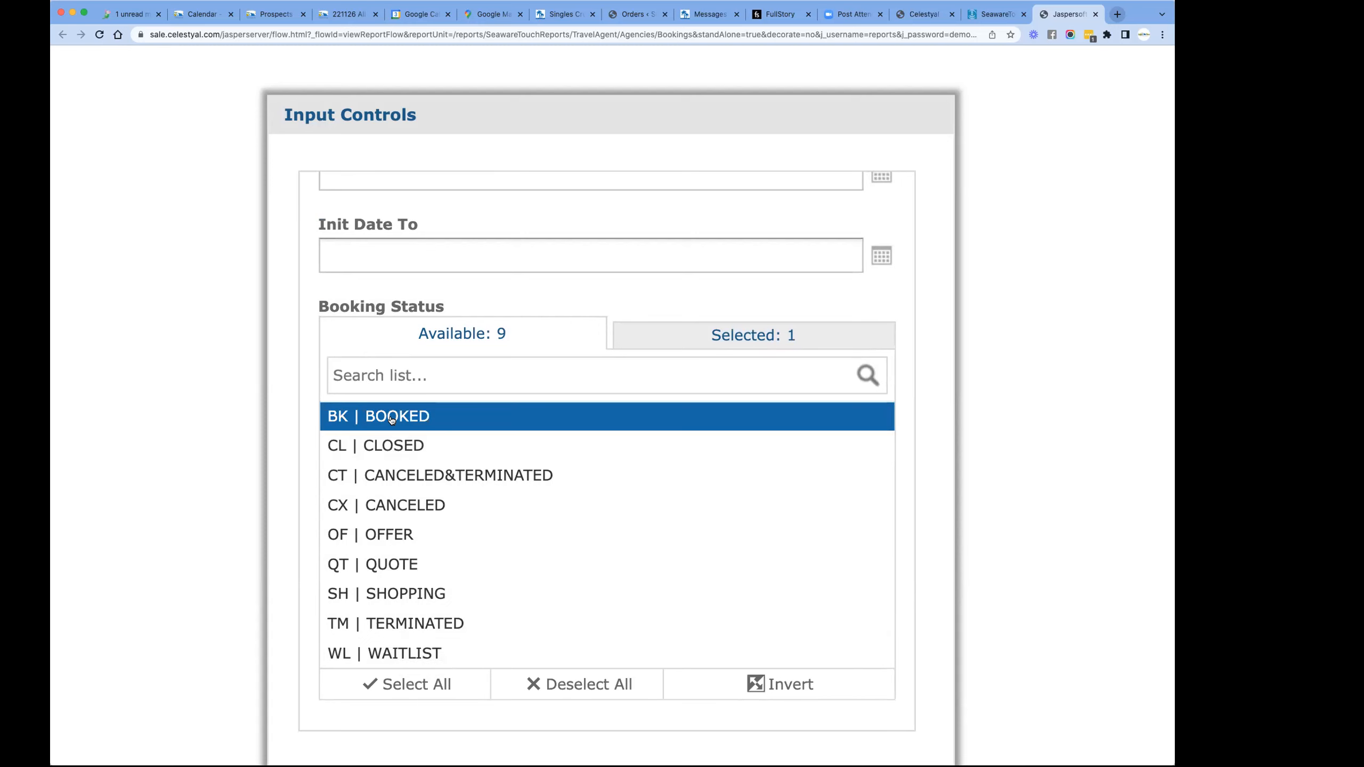
- Apply the input controls and close them to display the List of Reservations report
{"action": "scroll", "coordinate": [655, 549], "scroll_direction": "down", "scroll_amount": 5}
{"action": "left_click", "coordinate": [348, 600]}
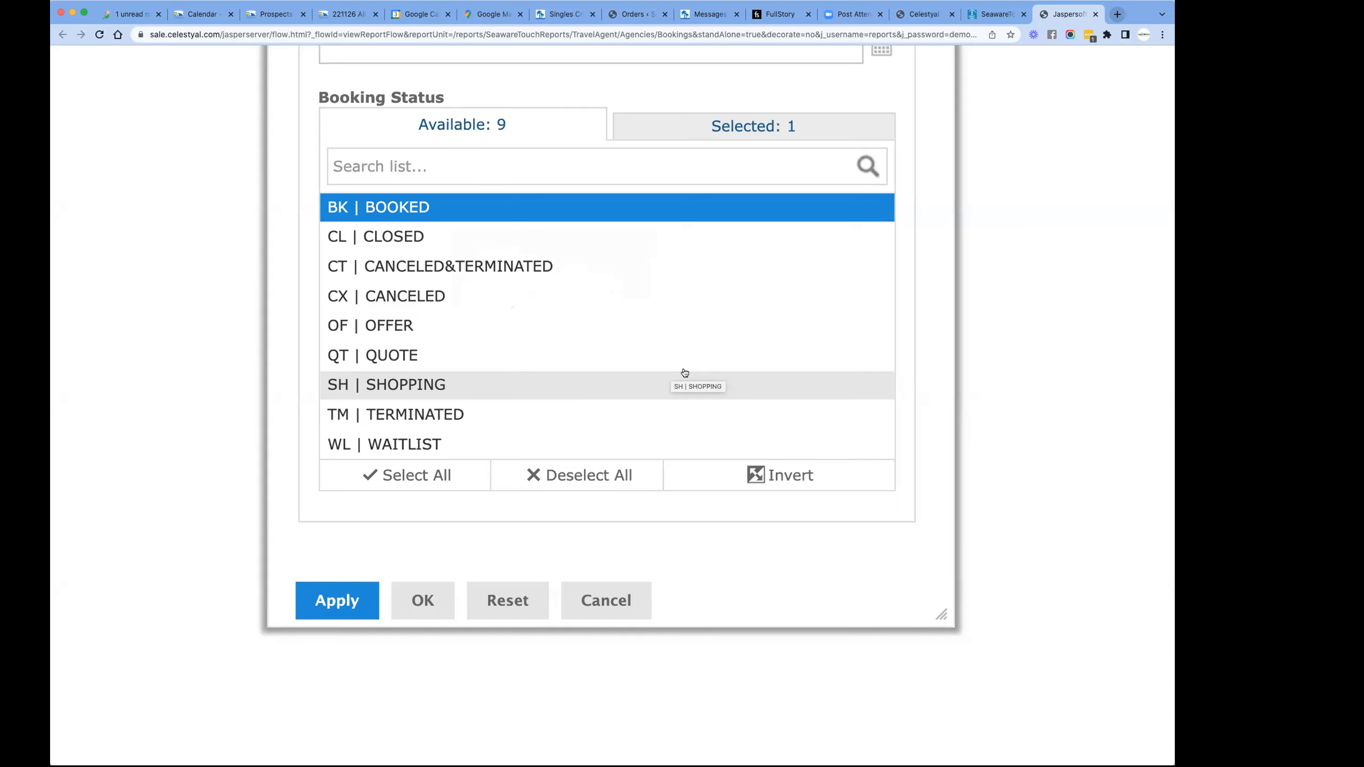
{"action": "scroll", "coordinate": [685, 372], "scroll_direction": "up", "scroll_amount": 3}
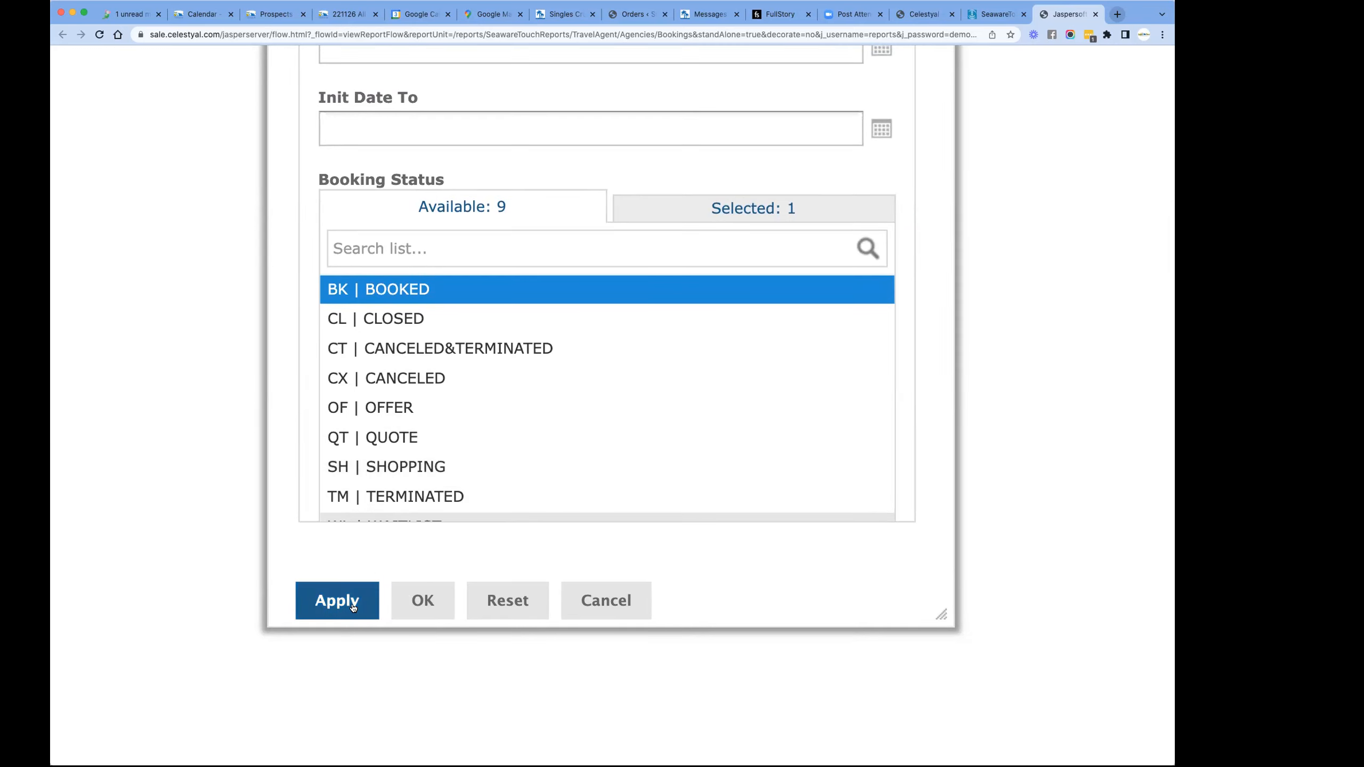
{"action": "left_click", "coordinate": [416, 602]}
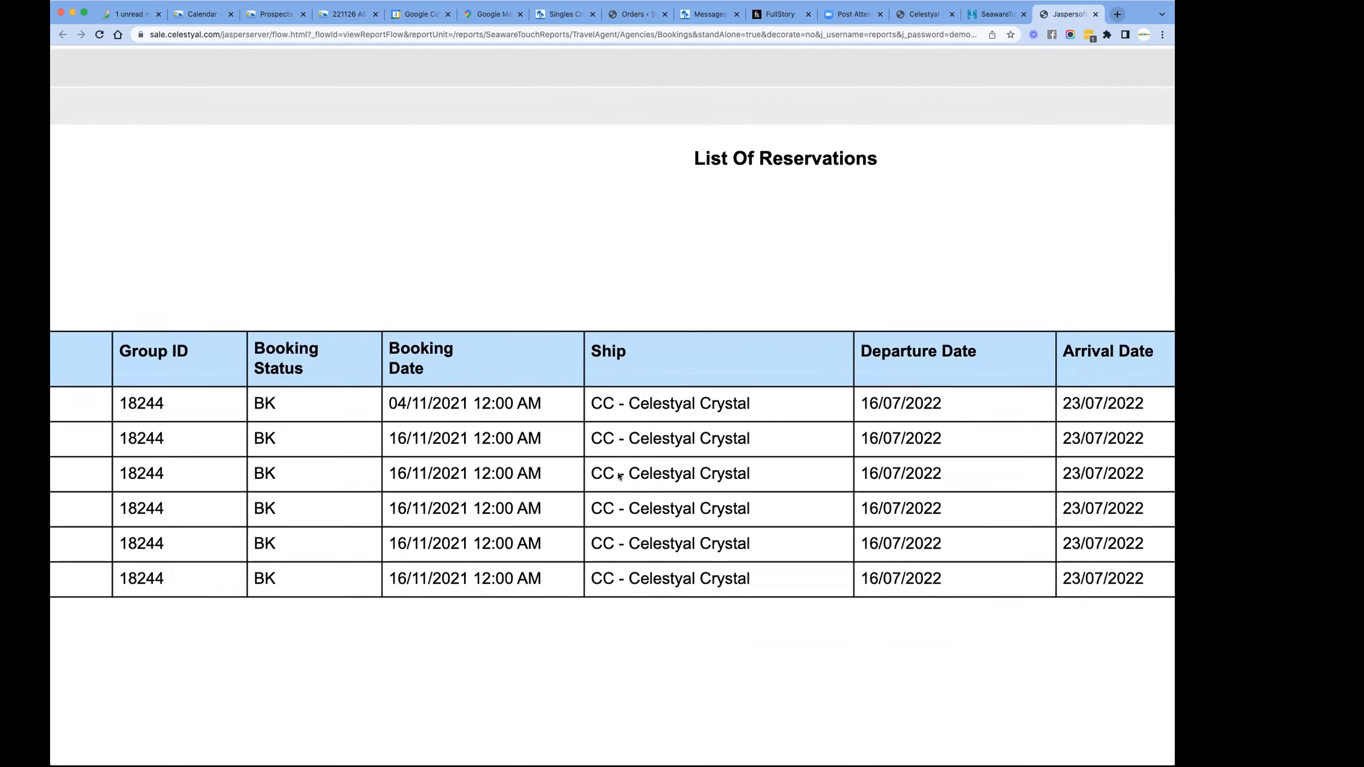
- Examine the report's columns from agency and booking details through guest names, gross and net totals, commission and paid amounts
{"action": "scroll", "coordinate": [650, 489], "scroll_direction": "left", "scroll_amount": 10}
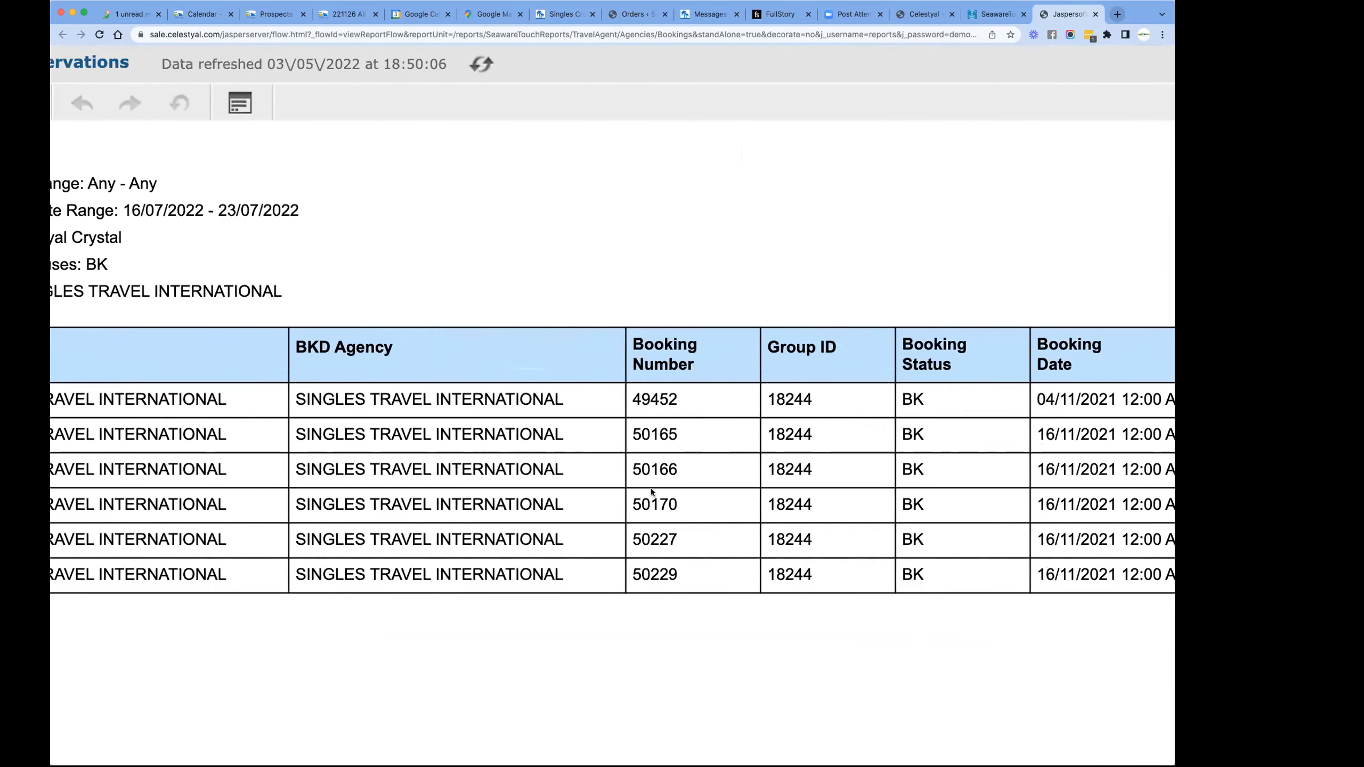
{"action": "scroll", "coordinate": [651, 489], "scroll_direction": "left", "scroll_amount": 3}
{"action": "scroll", "coordinate": [651, 489], "scroll_direction": "right", "scroll_amount": 3}
{"action": "scroll", "coordinate": [650, 489], "scroll_direction": "right", "scroll_amount": 8}
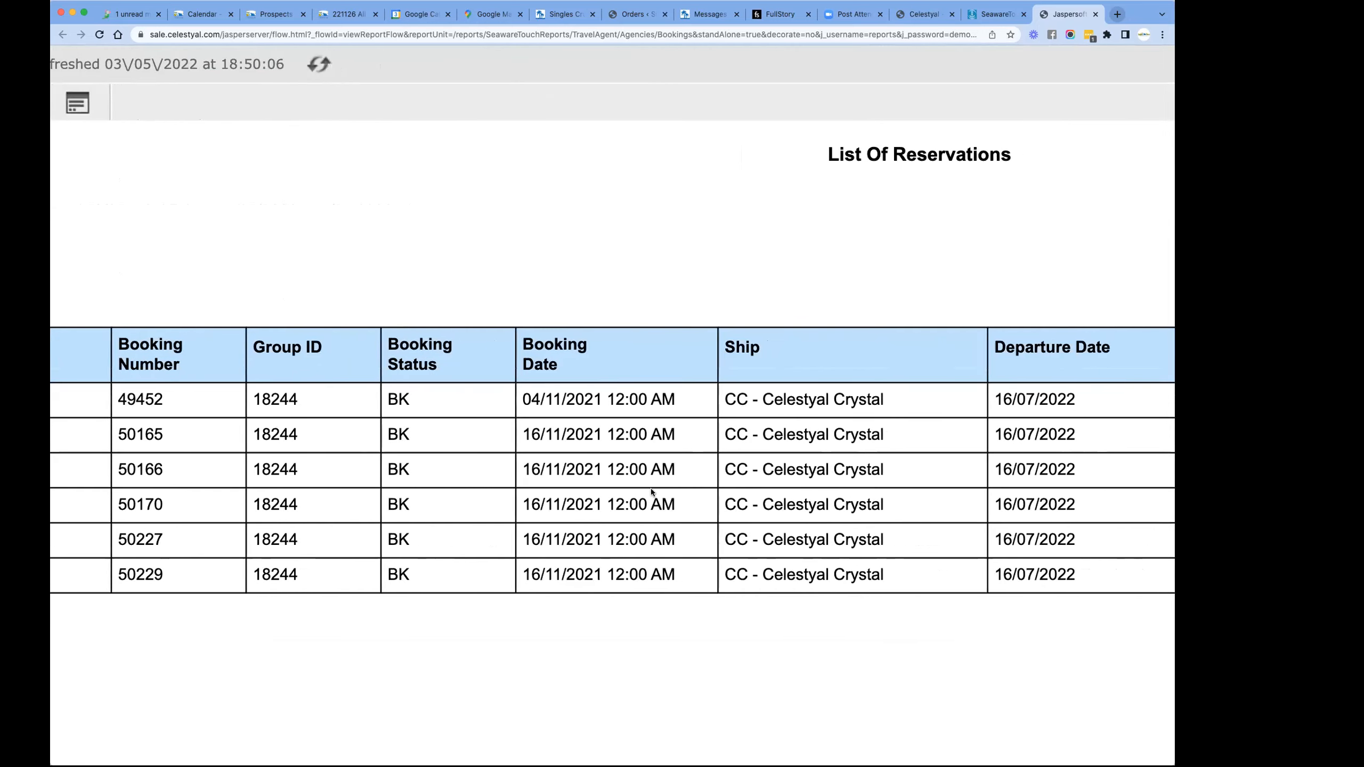
{"action": "scroll", "coordinate": [650, 488], "scroll_direction": "right", "scroll_amount": 3}
{"action": "scroll", "coordinate": [650, 488], "scroll_direction": "right", "scroll_amount": 4}
{"action": "scroll", "coordinate": [651, 489], "scroll_direction": "right", "scroll_amount": 10}
{"action": "scroll", "coordinate": [650, 488], "scroll_direction": "right", "scroll_amount": 5}
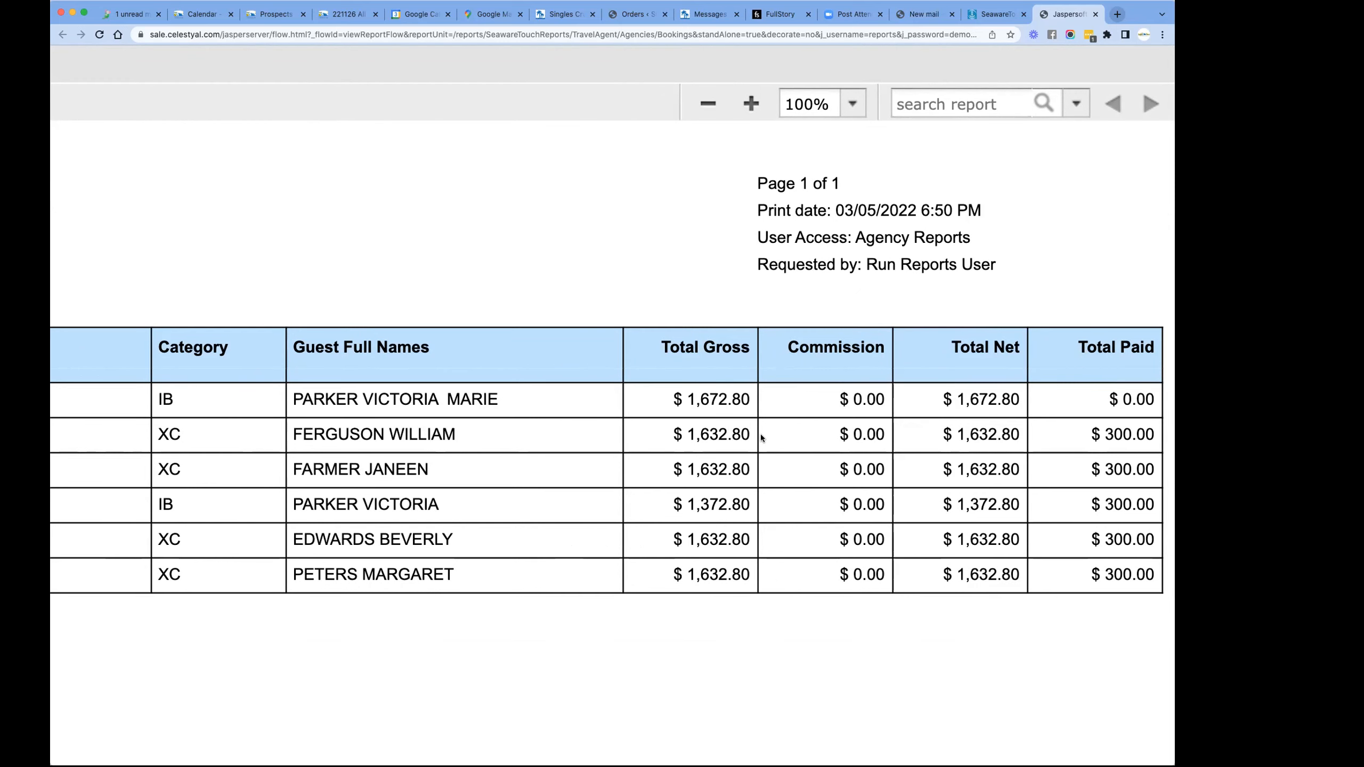
- Review the report's filter criteria and compare the booking, ship, date, category and guest name columns for each reservation
{"action": "scroll", "coordinate": [596, 509], "scroll_direction": "left", "scroll_amount": 10}
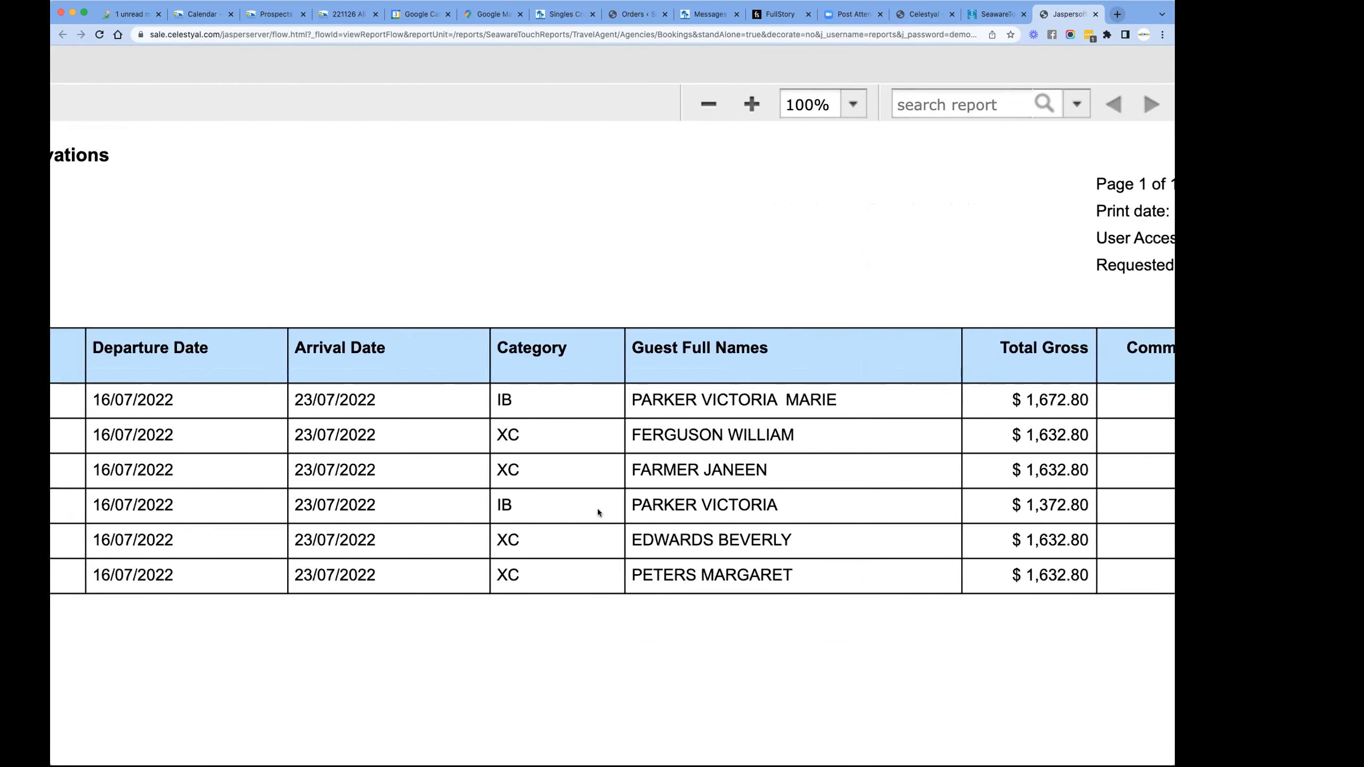
{"action": "scroll", "coordinate": [598, 510], "scroll_direction": "left", "scroll_amount": 10}
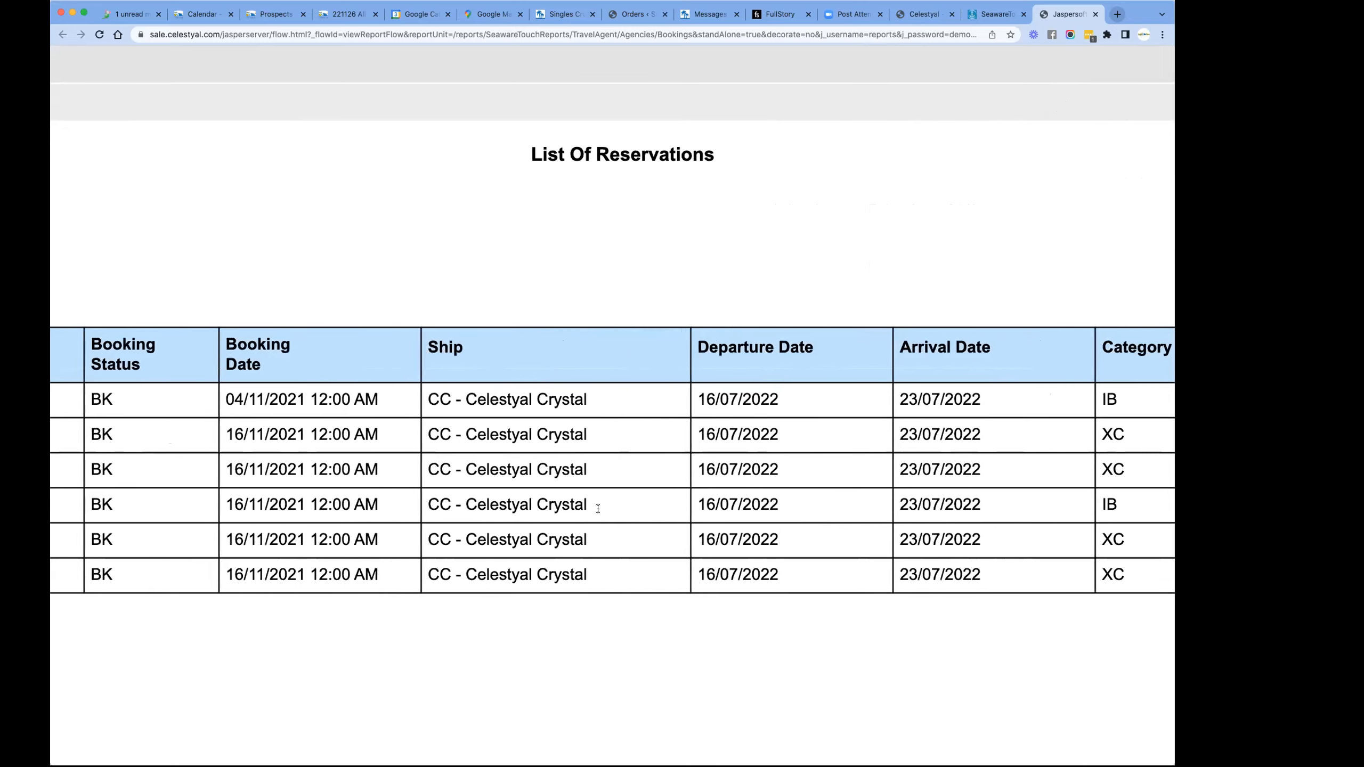
{"action": "scroll", "coordinate": [598, 509], "scroll_direction": "left", "scroll_amount": 10}
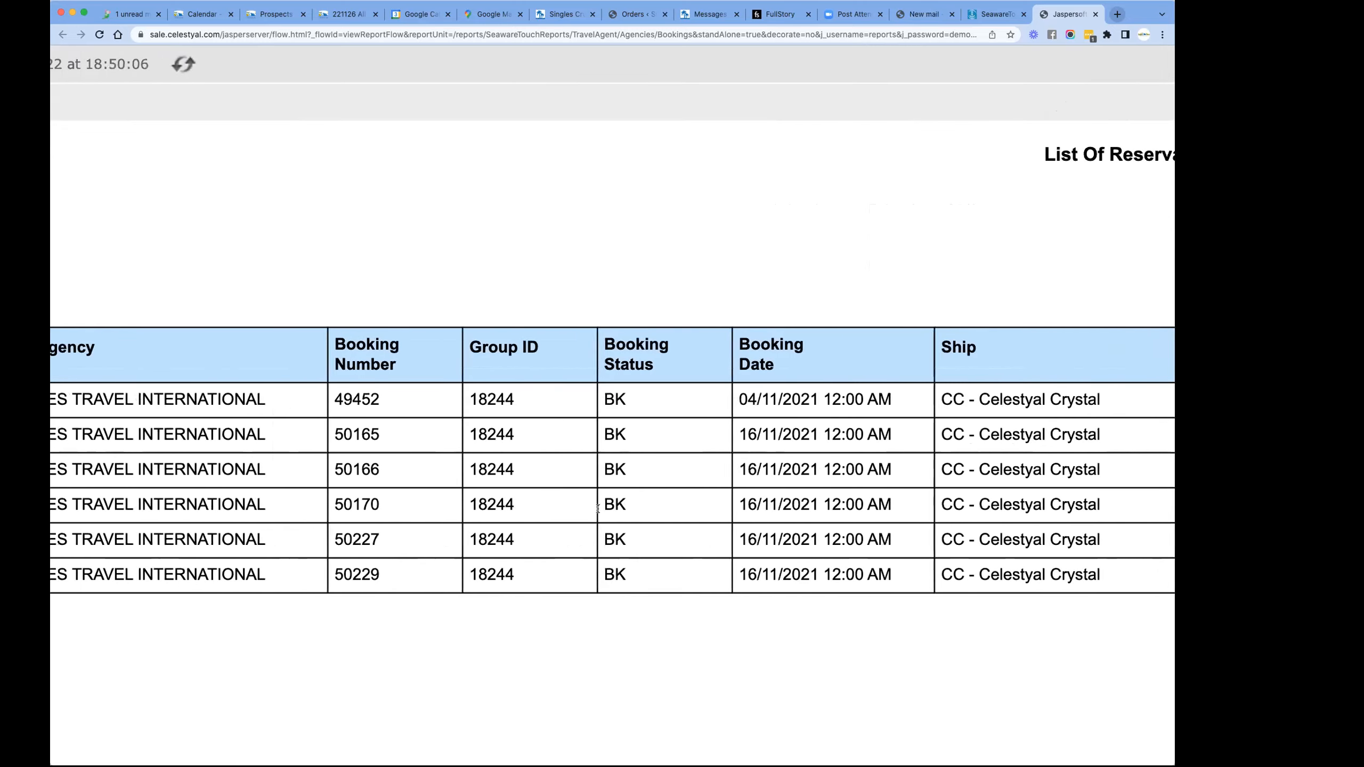
{"action": "scroll", "coordinate": [598, 509], "scroll_direction": "left", "scroll_amount": 5}
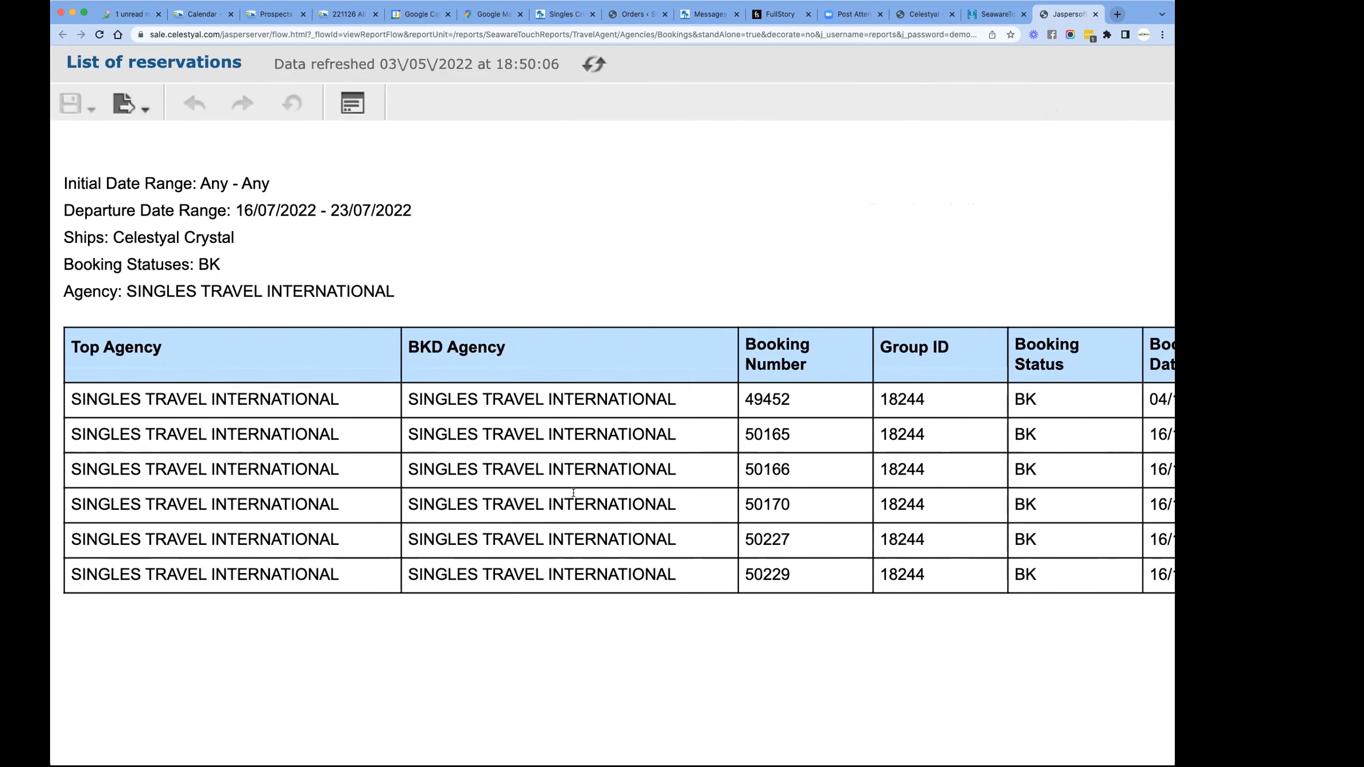
{"action": "scroll", "coordinate": [701, 483], "scroll_direction": "right", "scroll_amount": 6}
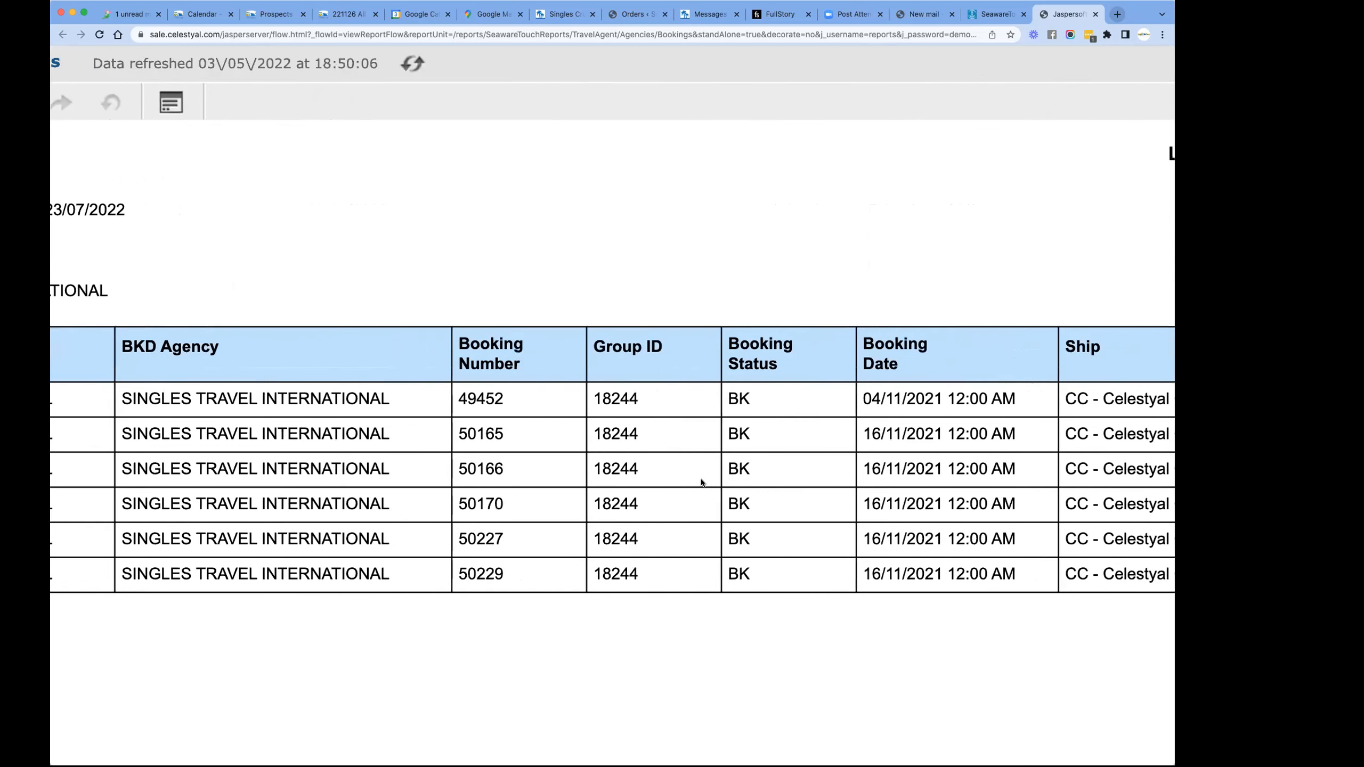
{"action": "scroll", "coordinate": [701, 483], "scroll_direction": "right", "scroll_amount": 4}
{"action": "scroll", "coordinate": [966, 490], "scroll_direction": "right", "scroll_amount": 5}
{"action": "scroll", "coordinate": [966, 491], "scroll_direction": "left", "scroll_amount": 5}
{"action": "scroll", "coordinate": [966, 490], "scroll_direction": "right", "scroll_amount": 5}
{"action": "scroll", "coordinate": [966, 490], "scroll_direction": "right", "scroll_amount": 5}
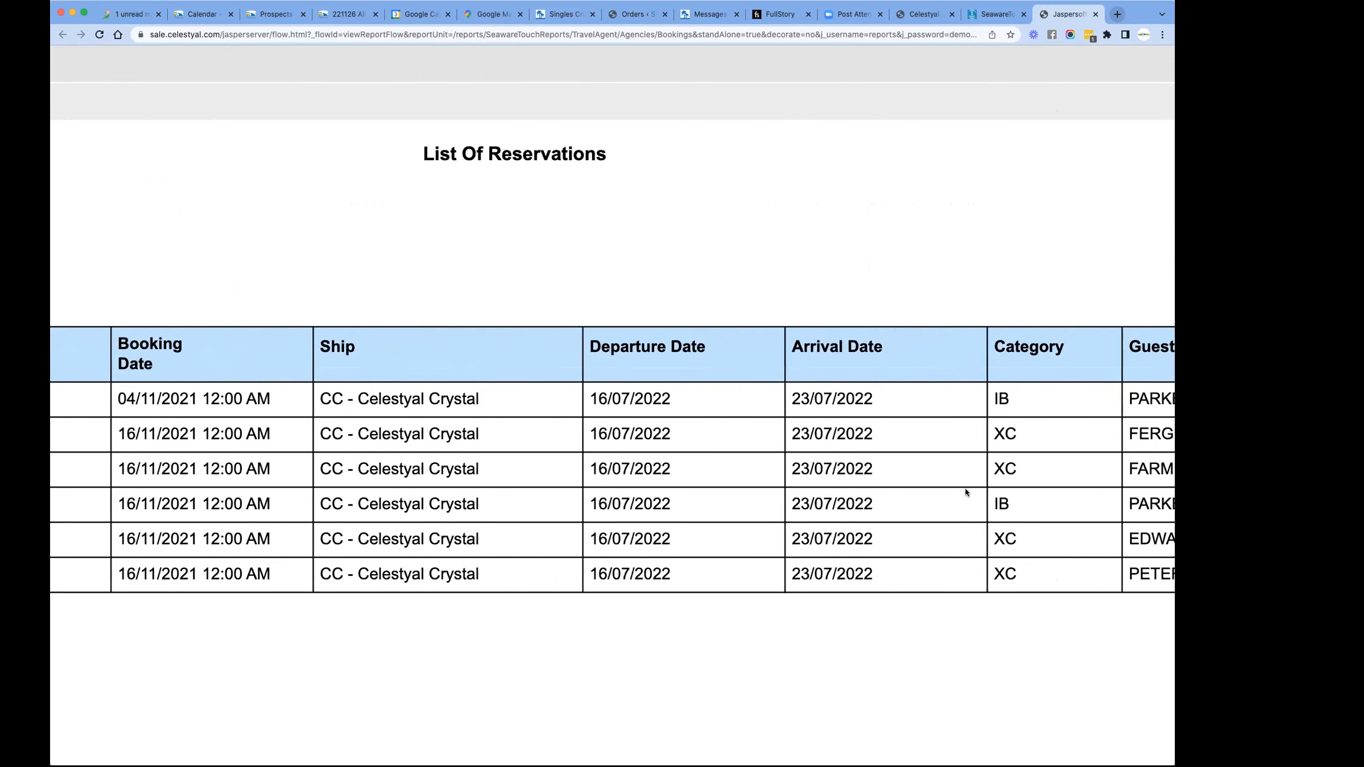
{"action": "scroll", "coordinate": [1087, 383], "scroll_direction": "right", "scroll_amount": 5}
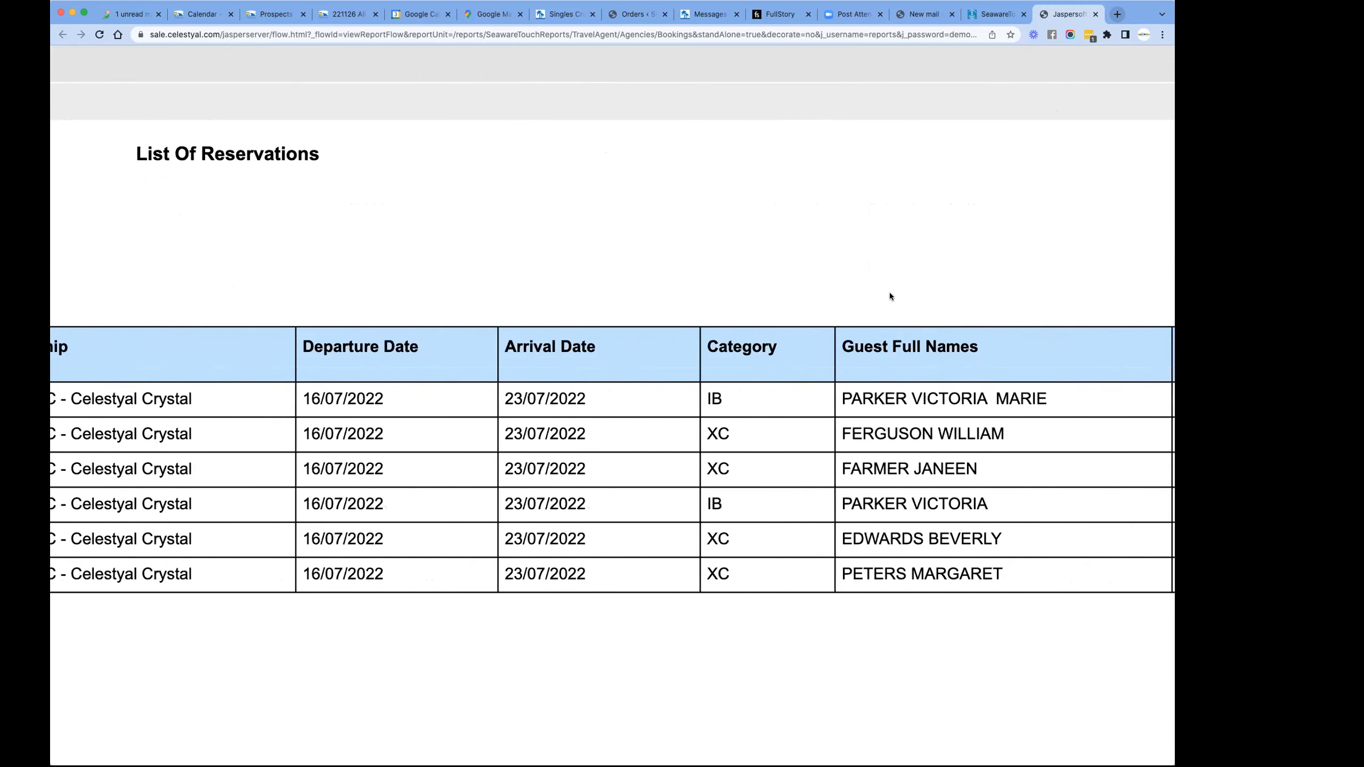
{"action": "left_click_drag", "start_coordinate": [890, 347], "coordinate": [913, 564]}
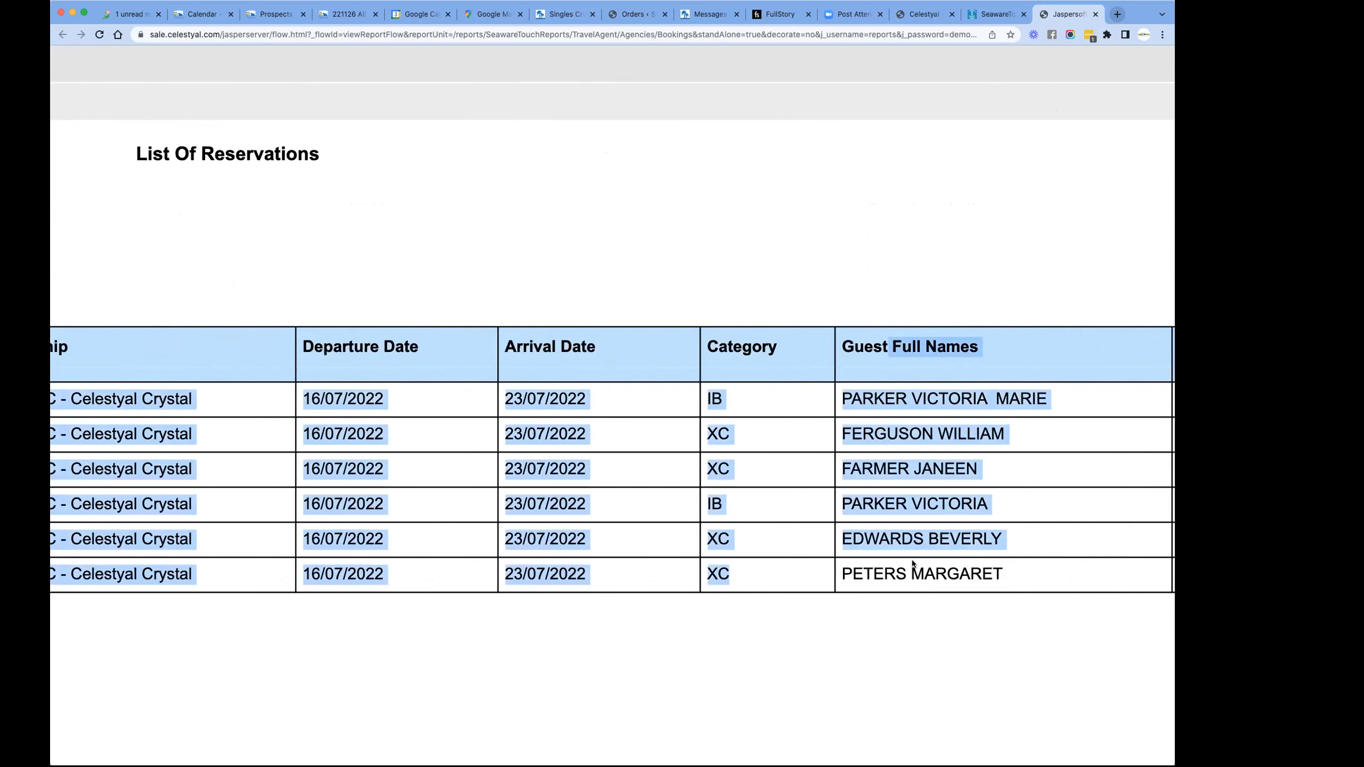
- Sort the reservations in the report by Category in ascending order
{"action": "left_click", "coordinate": [763, 351]}
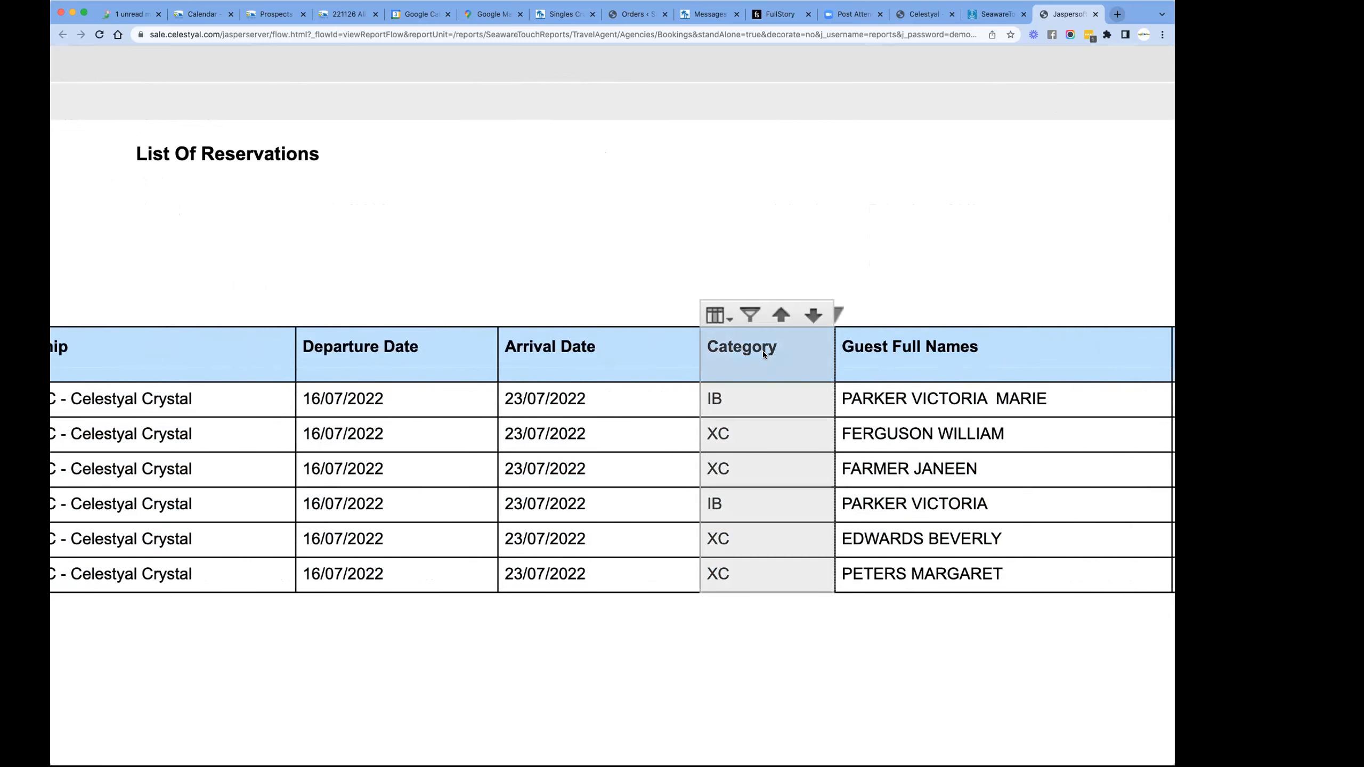
{"action": "left_click", "coordinate": [902, 263]}
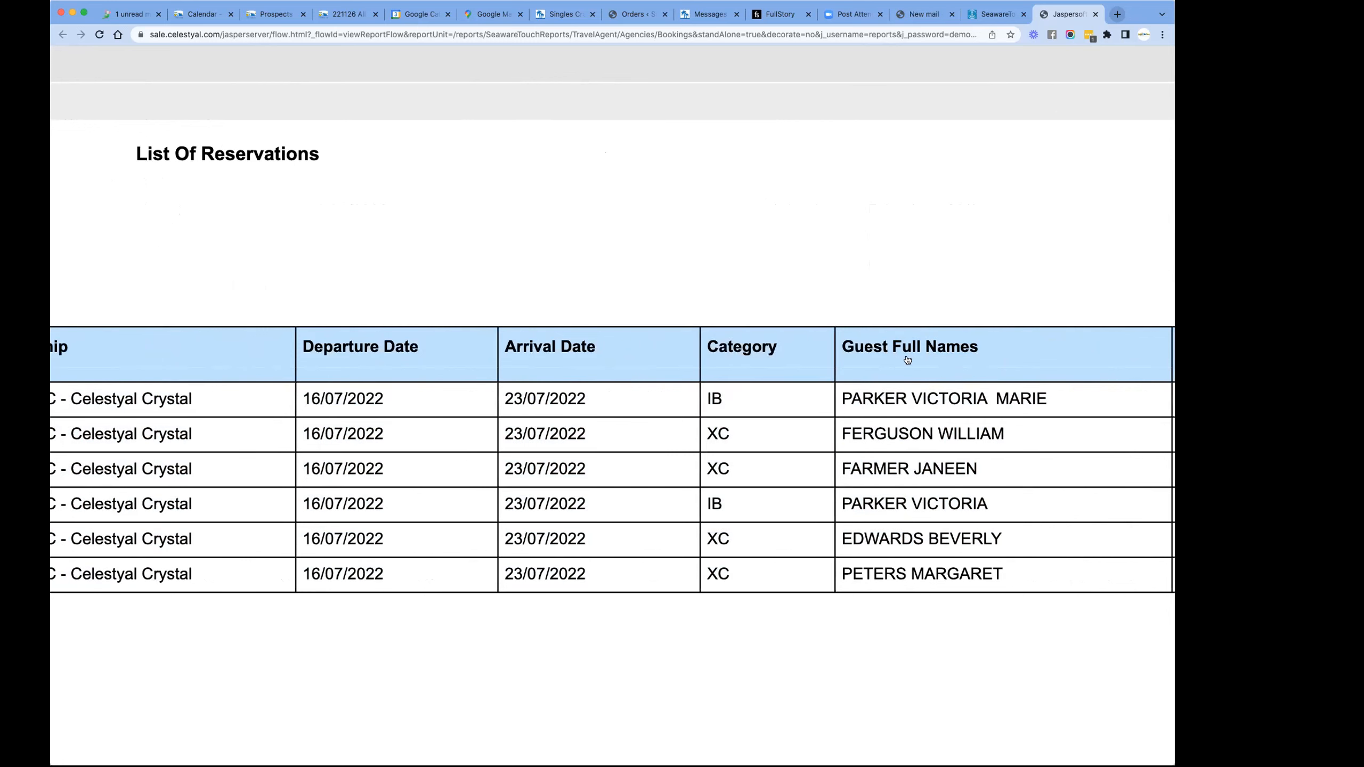
{"action": "left_click", "coordinate": [762, 349]}
{"action": "left_click", "coordinate": [746, 318]}
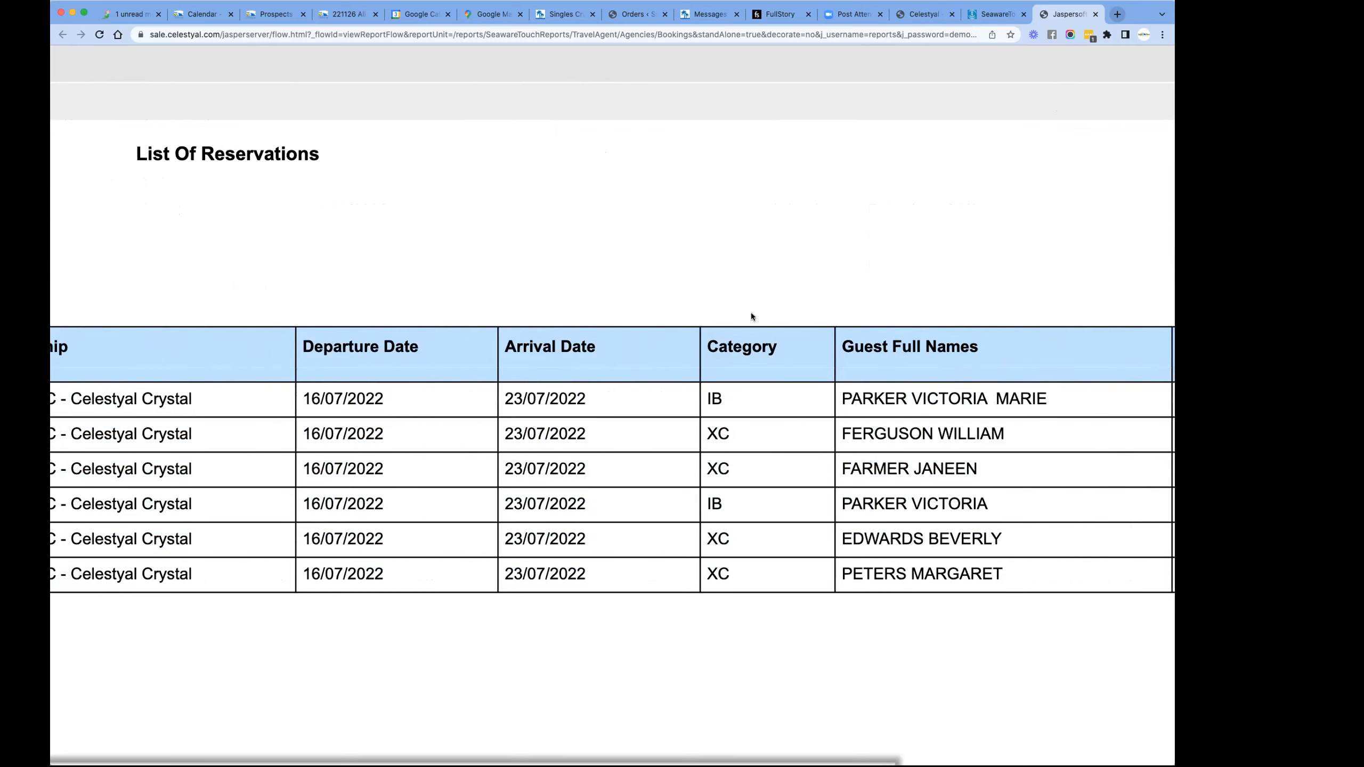
{"action": "left_click", "coordinate": [742, 340]}
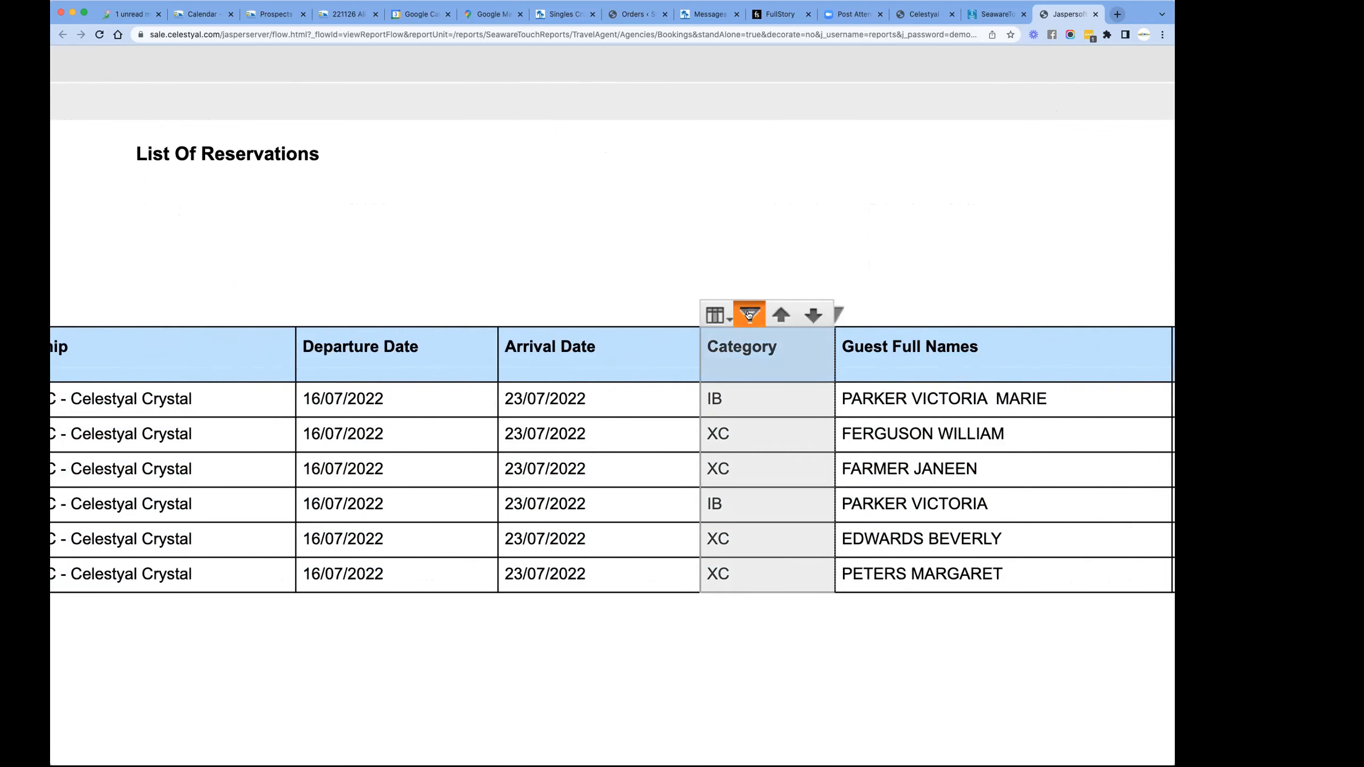
{"action": "left_click", "coordinate": [750, 315]}
{"action": "left_click", "coordinate": [737, 348]}
{"action": "left_click", "coordinate": [717, 316]}
{"action": "left_click", "coordinate": [780, 317]}
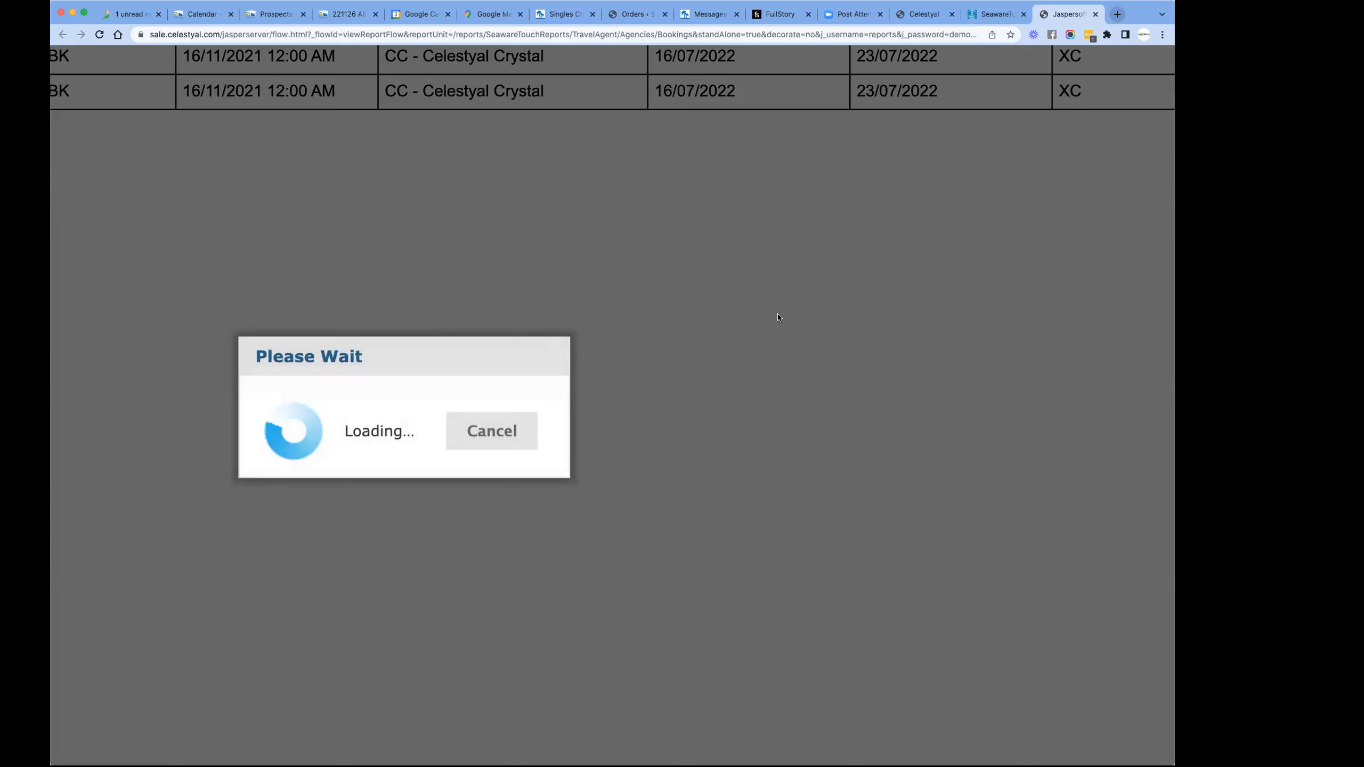
- Examine the sorted report's category, guest name, gross, commission and net total columns, back to the agency and booking number columns
{"action": "scroll", "coordinate": [774, 297], "scroll_direction": "up", "scroll_amount": 6}
{"action": "scroll", "coordinate": [774, 297], "scroll_direction": "right", "scroll_amount": 5}
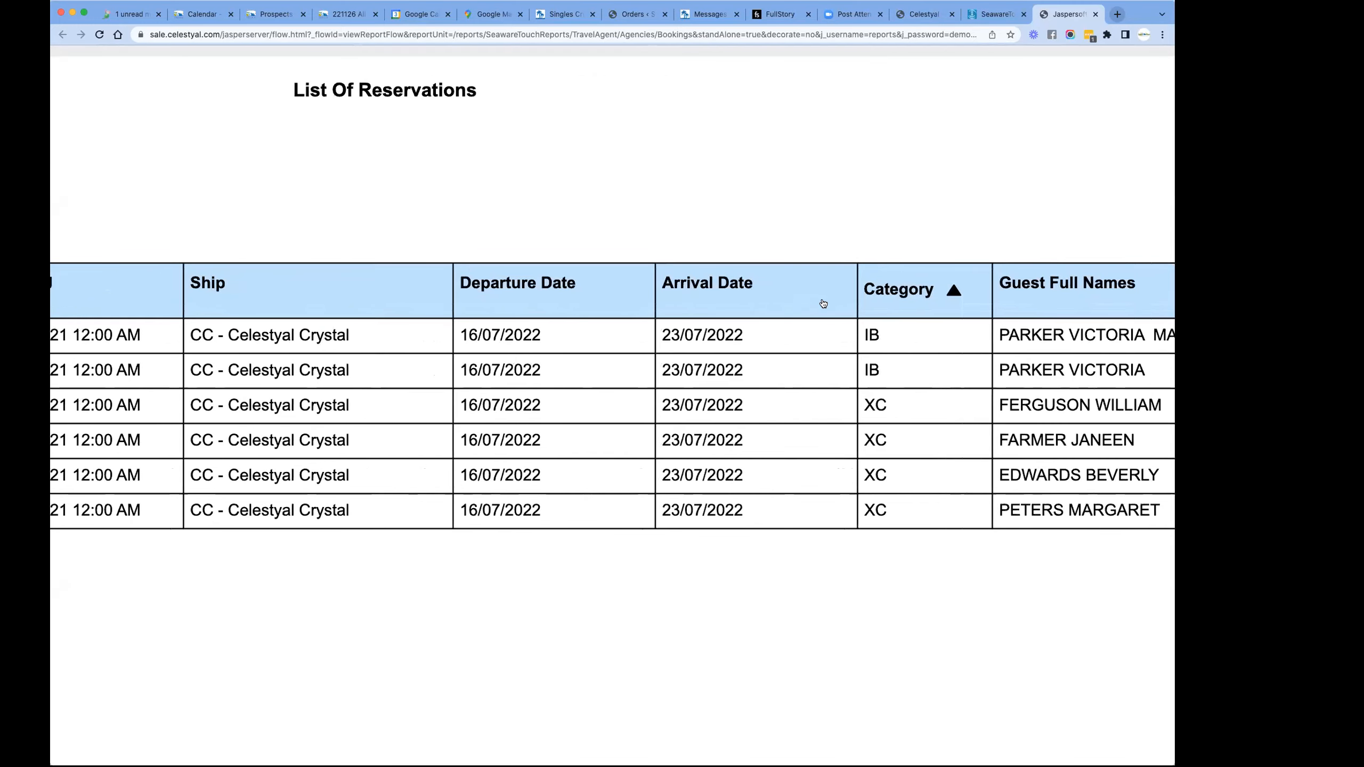
{"action": "scroll", "coordinate": [902, 388], "scroll_direction": "right", "scroll_amount": 9}
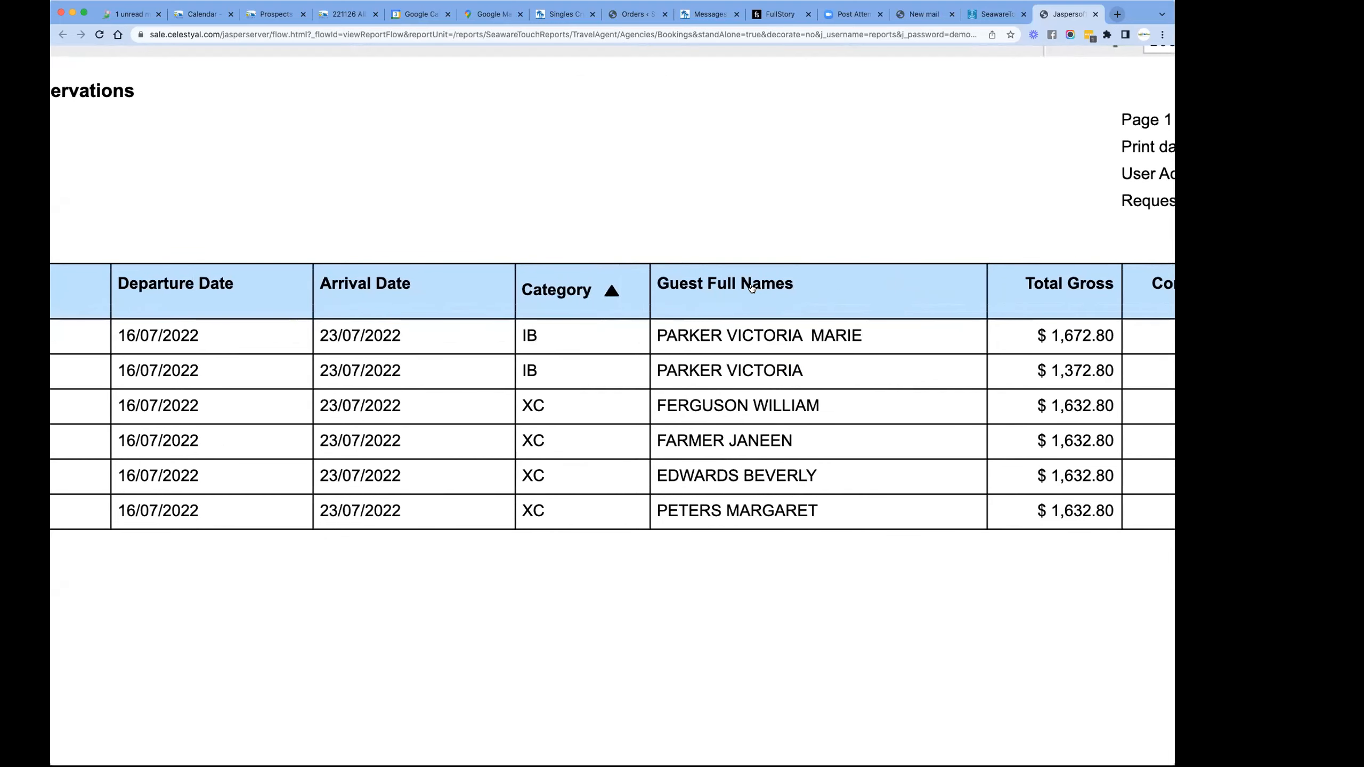
{"action": "scroll", "coordinate": [778, 350], "scroll_direction": "right", "scroll_amount": 6}
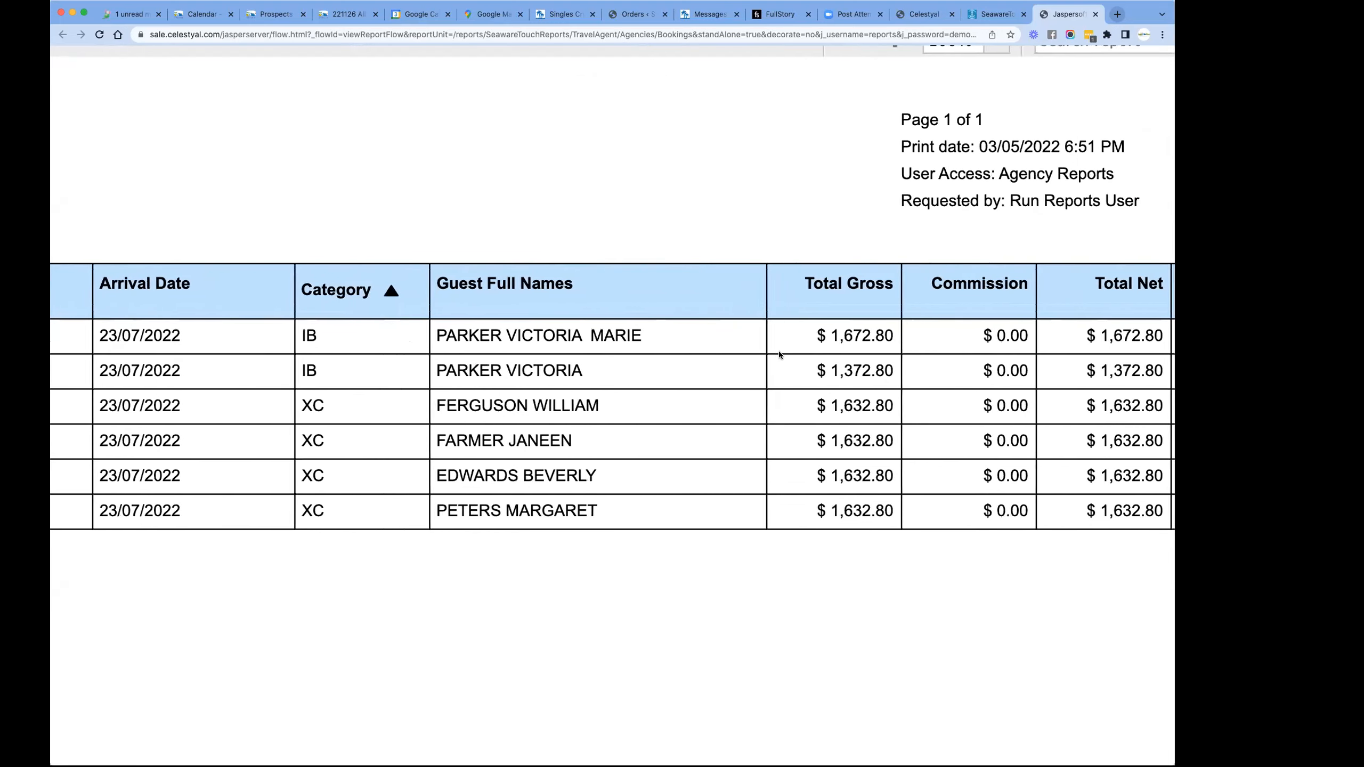
{"action": "left_click_drag", "start_coordinate": [824, 334], "coordinate": [881, 500]}
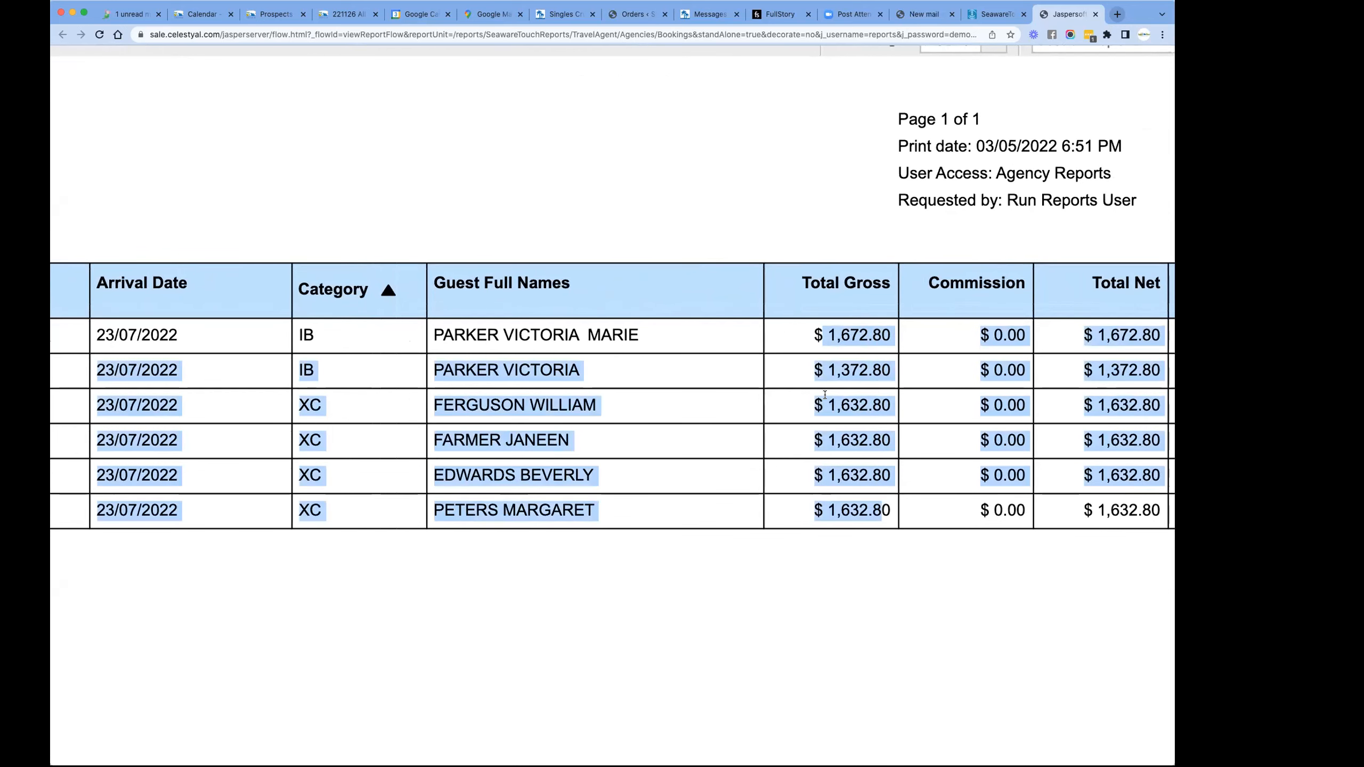
{"action": "left_click", "coordinate": [828, 370]}
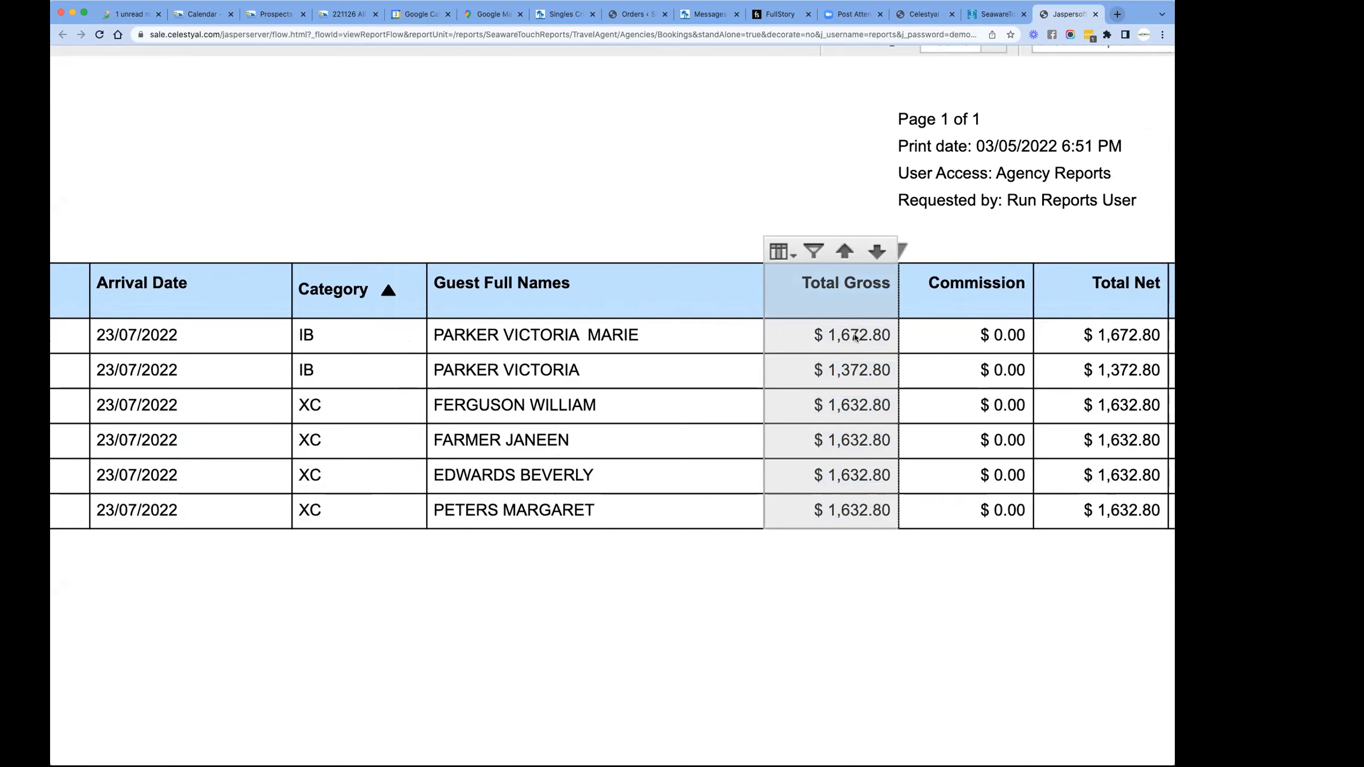
{"action": "scroll", "coordinate": [855, 336], "scroll_direction": "right", "scroll_amount": 5}
{"action": "scroll", "coordinate": [881, 369], "scroll_direction": "left", "scroll_amount": 4}
{"action": "scroll", "coordinate": [880, 369], "scroll_direction": "left", "scroll_amount": 15}
{"action": "scroll", "coordinate": [787, 386], "scroll_direction": "left", "scroll_amount": 10}
{"action": "scroll", "coordinate": [787, 386], "scroll_direction": "up", "scroll_amount": 1}
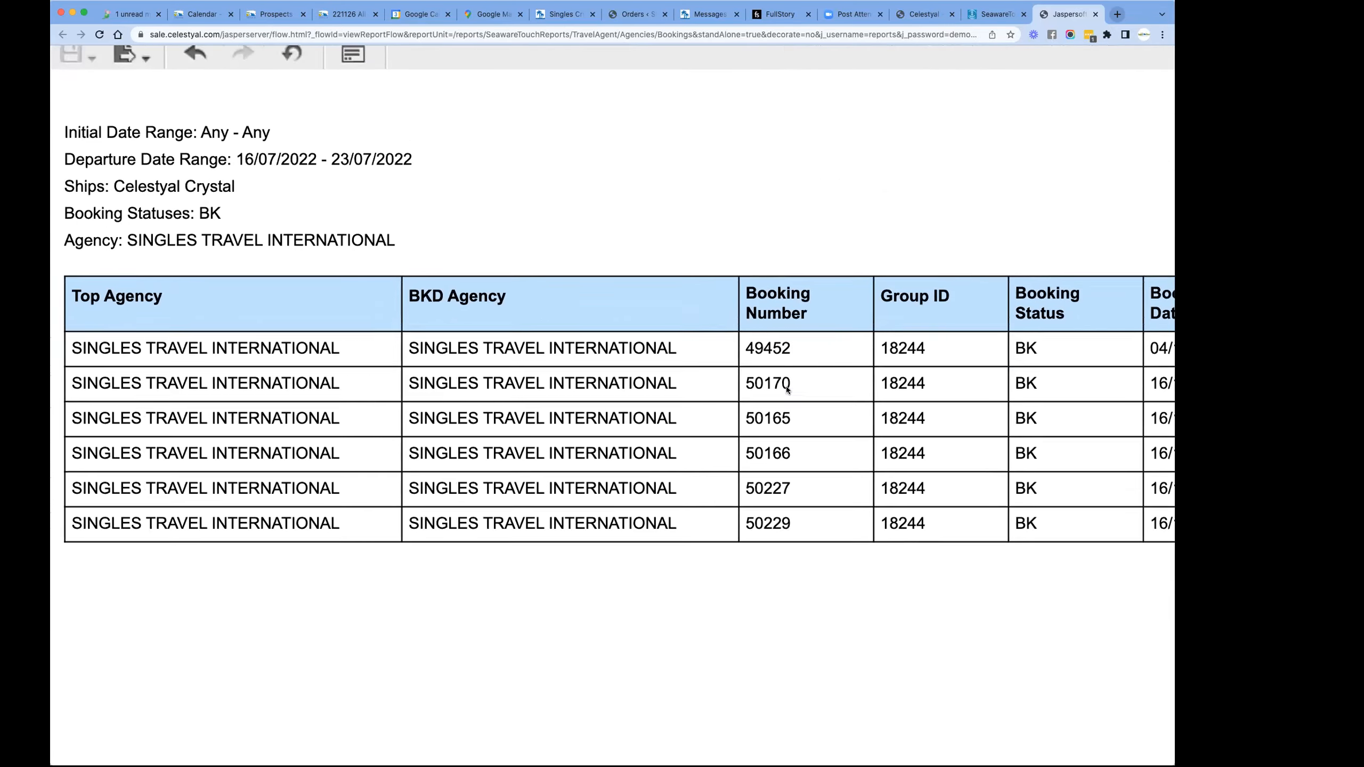
{"action": "scroll", "coordinate": [786, 390], "scroll_direction": "up", "scroll_amount": 2}
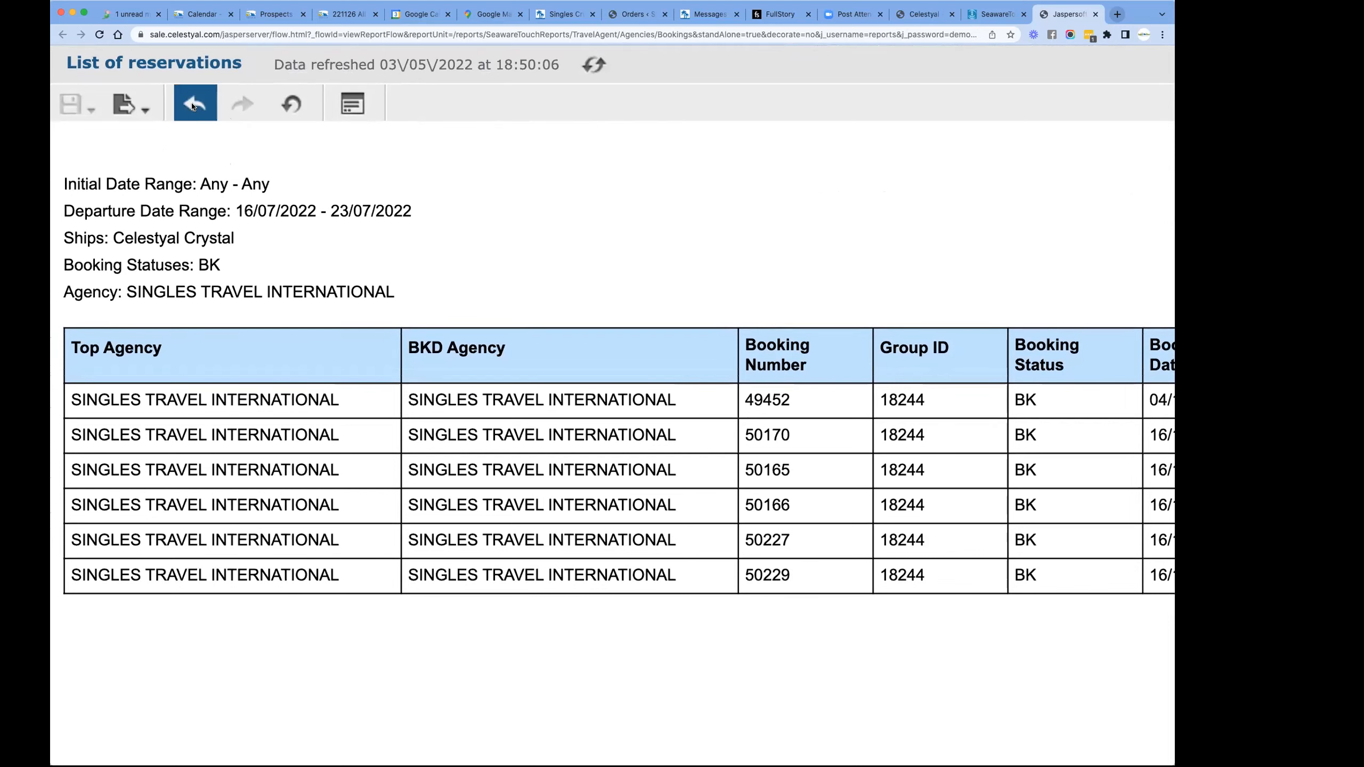
- Undo the category sort and view the export formats offered for the report
{"action": "left_click", "coordinate": [192, 105]}
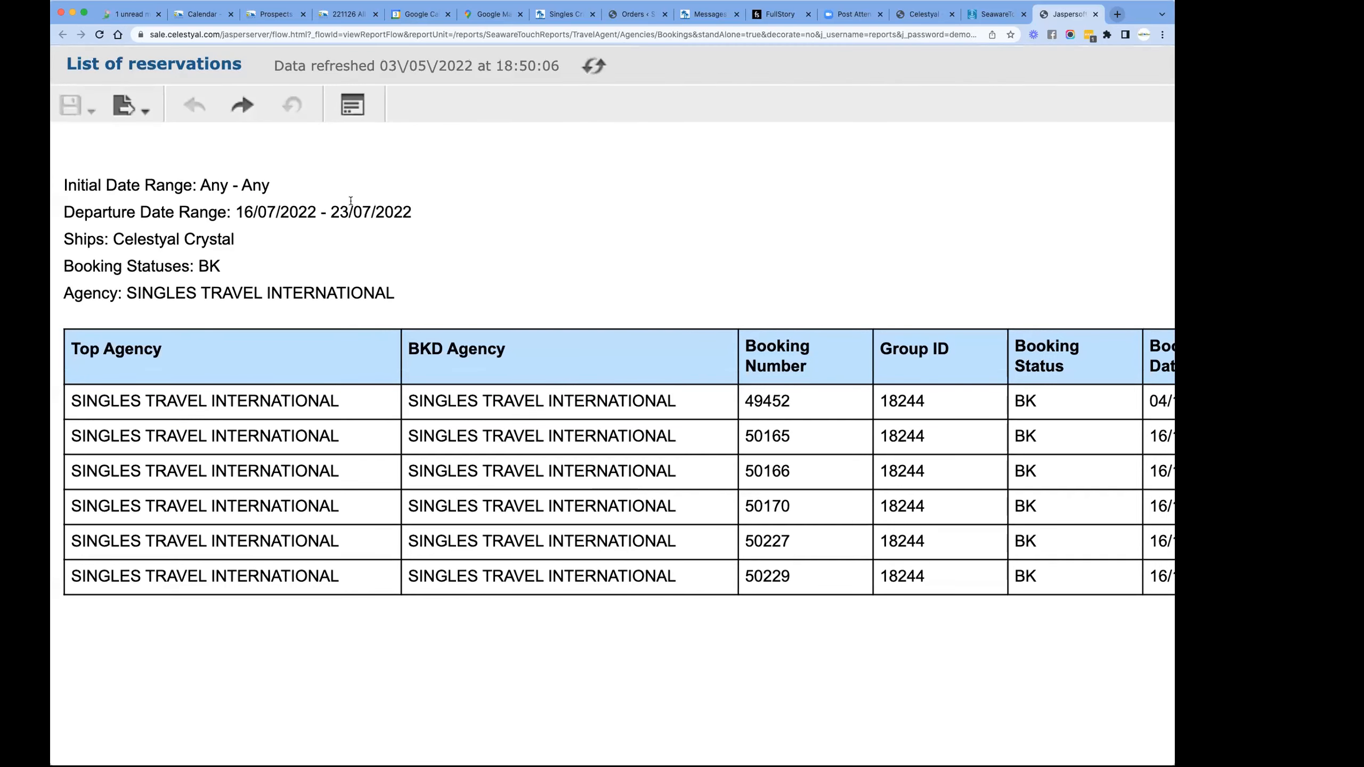
{"action": "left_click", "coordinate": [108, 103]}
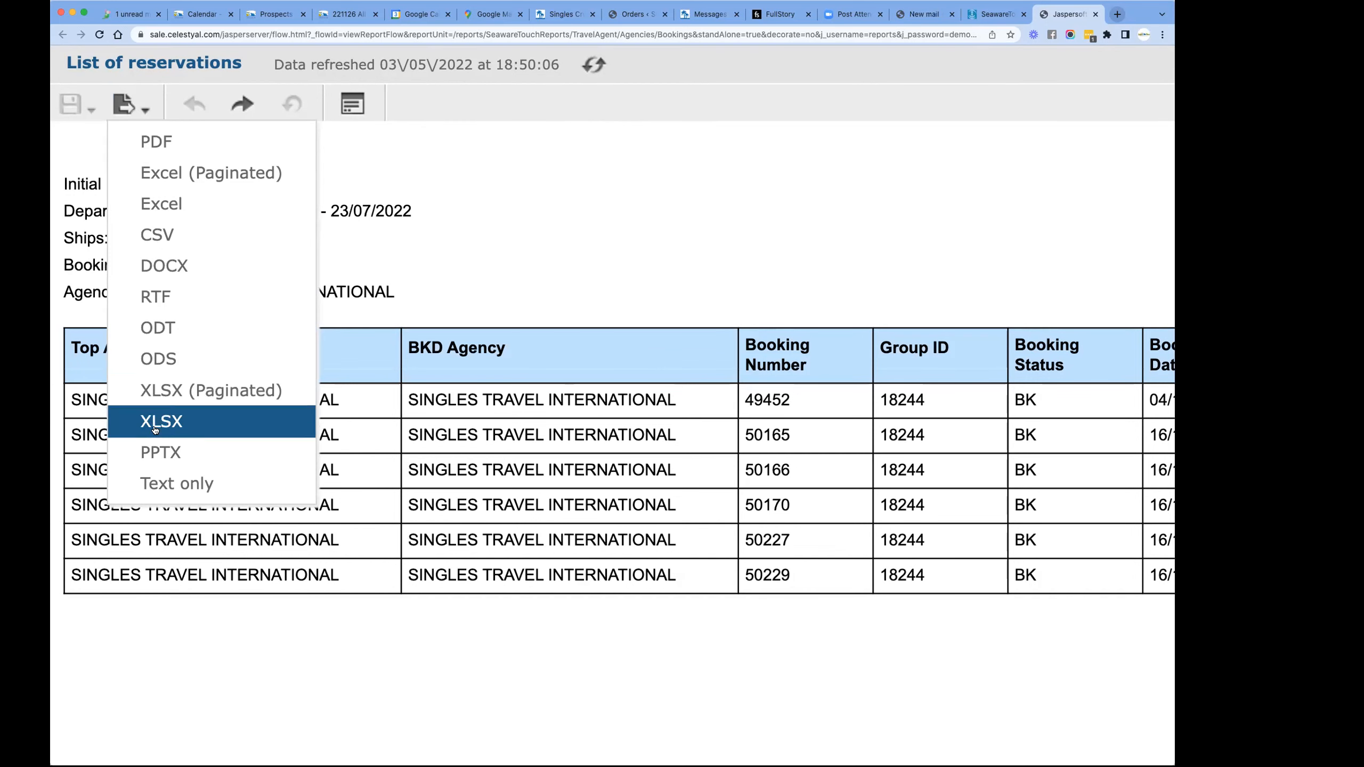
{"action": "mouse_move", "coordinate": [135, 101]}
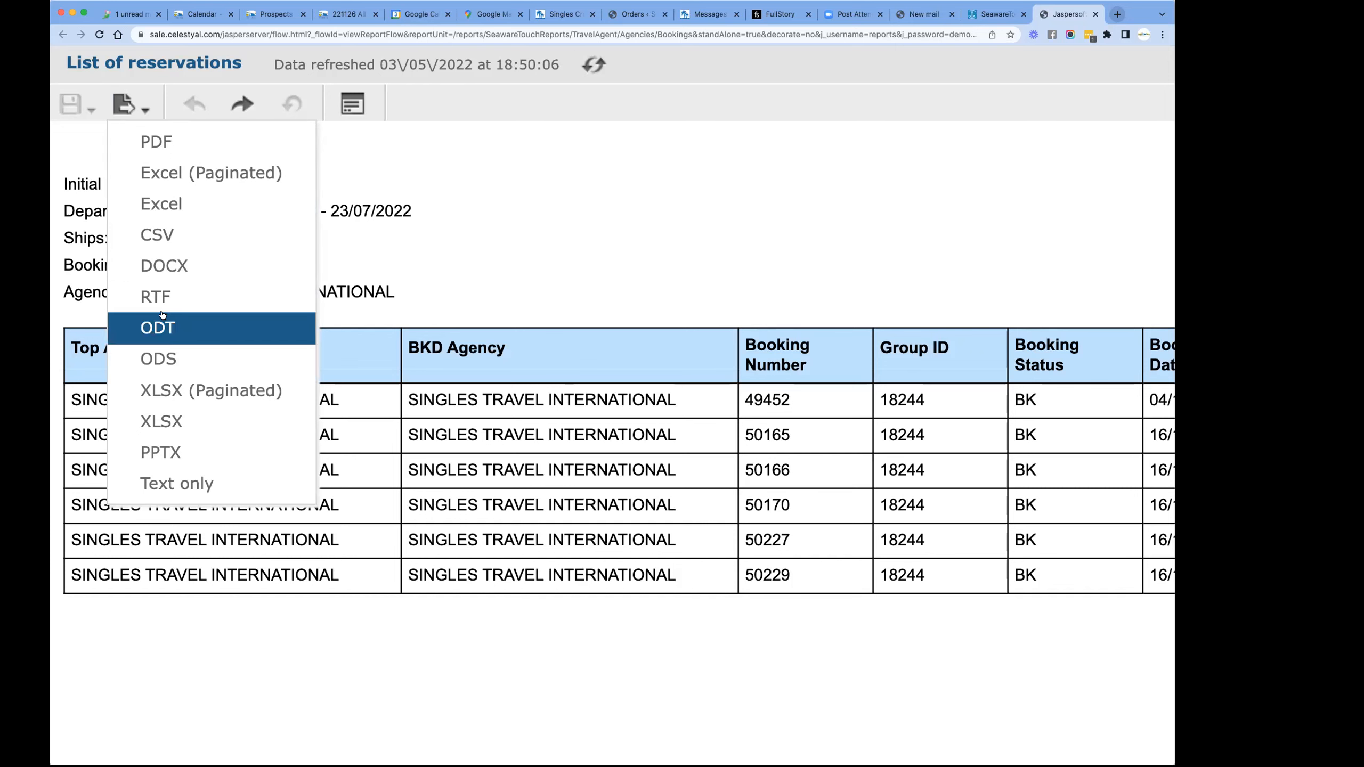
- Redo the category sort and undo all report changes again
{"action": "left_click", "coordinate": [236, 103]}
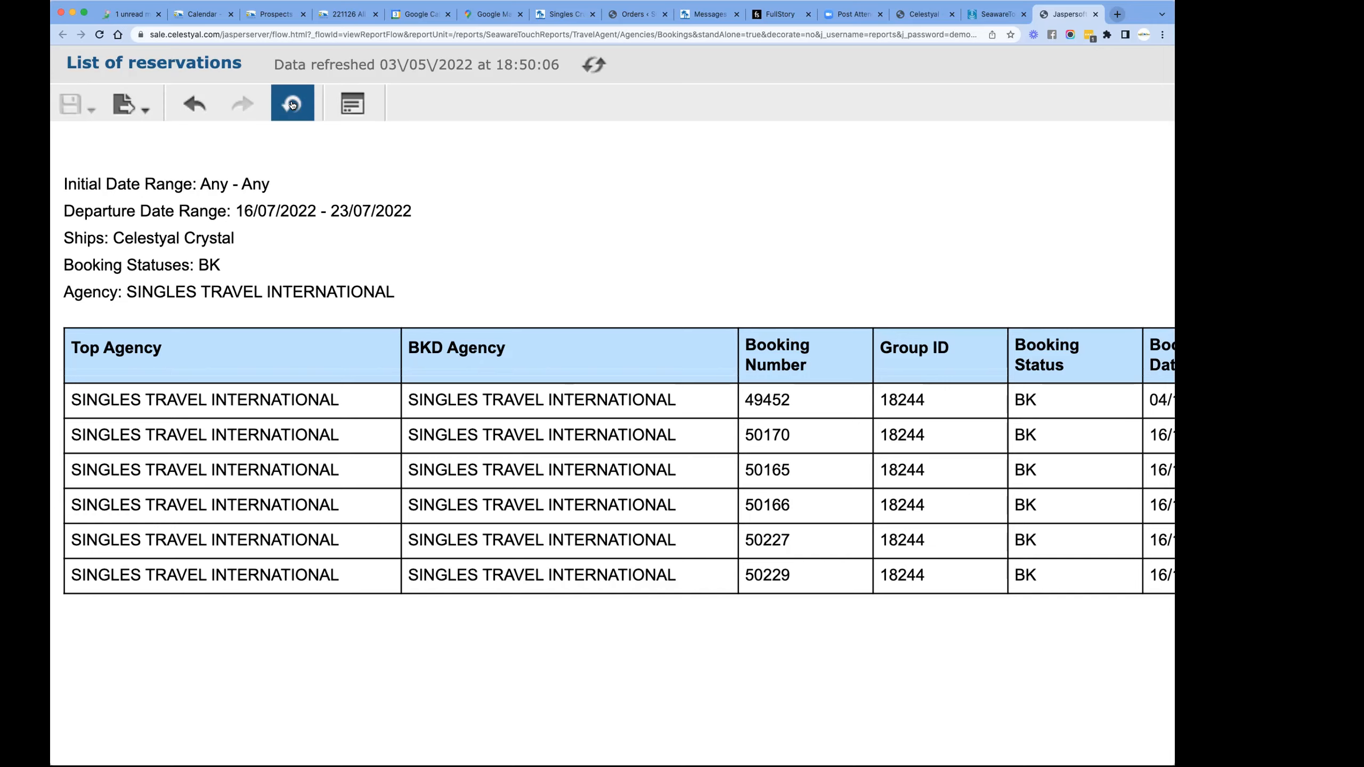
{"action": "left_click", "coordinate": [292, 105]}
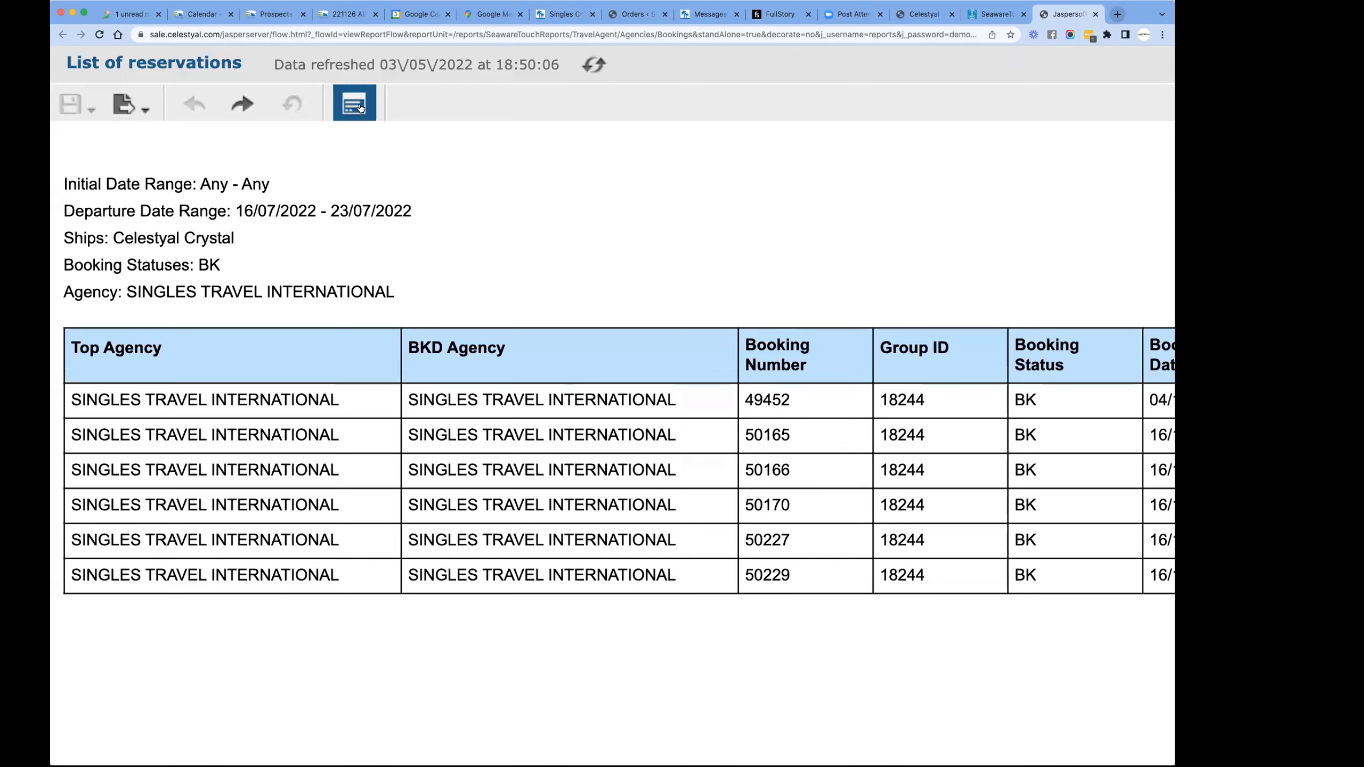
- Open the report's input controls at the Ships filter
{"action": "left_click", "coordinate": [355, 105]}
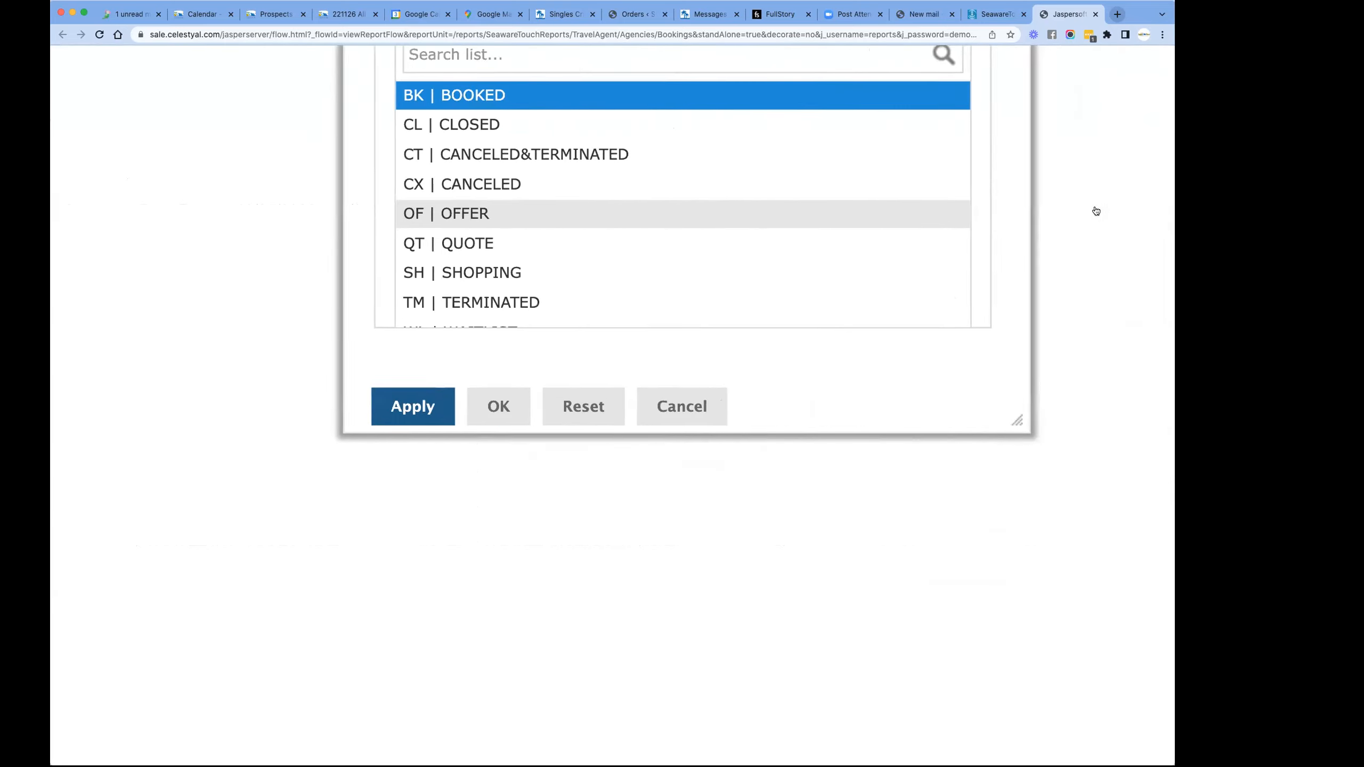
{"action": "scroll", "coordinate": [789, 216], "scroll_direction": "up", "scroll_amount": 8}
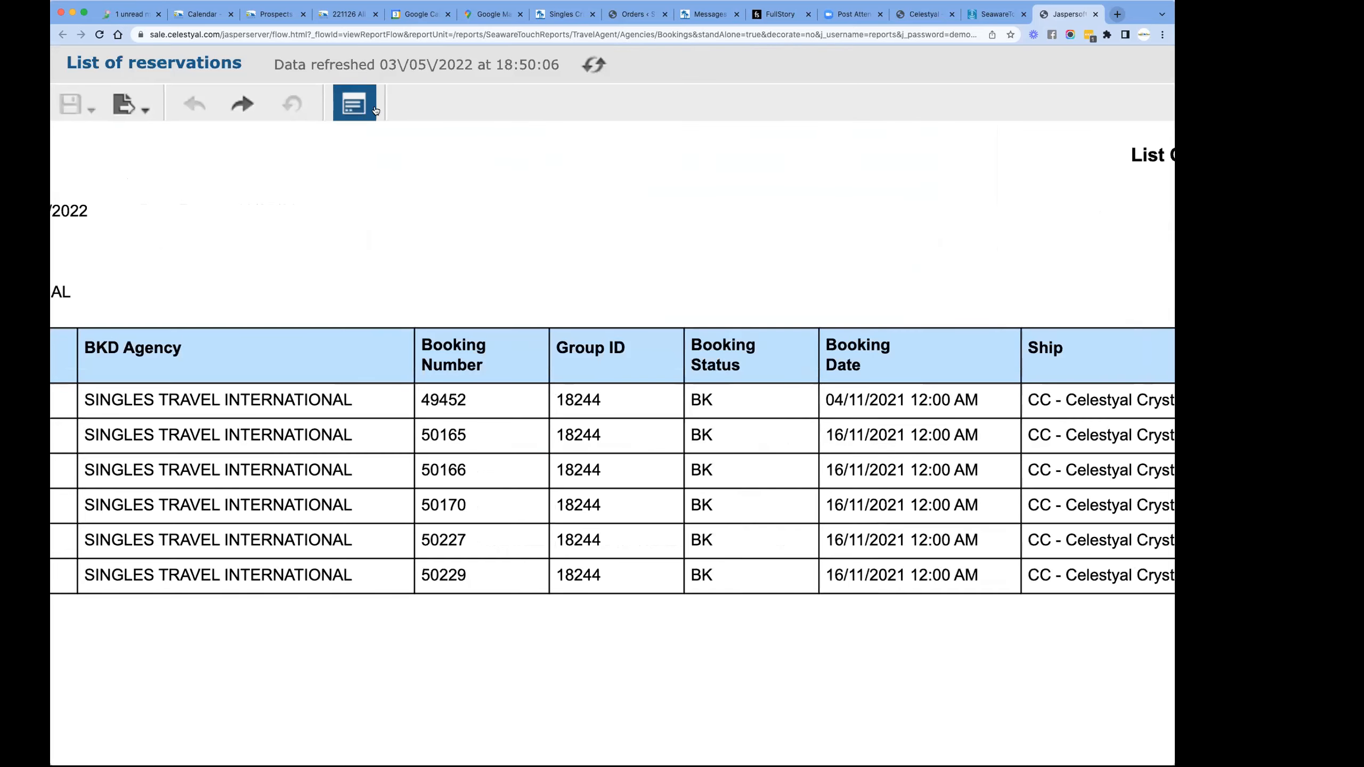
{"action": "scroll", "coordinate": [352, 108], "scroll_direction": "up", "scroll_amount": 3}
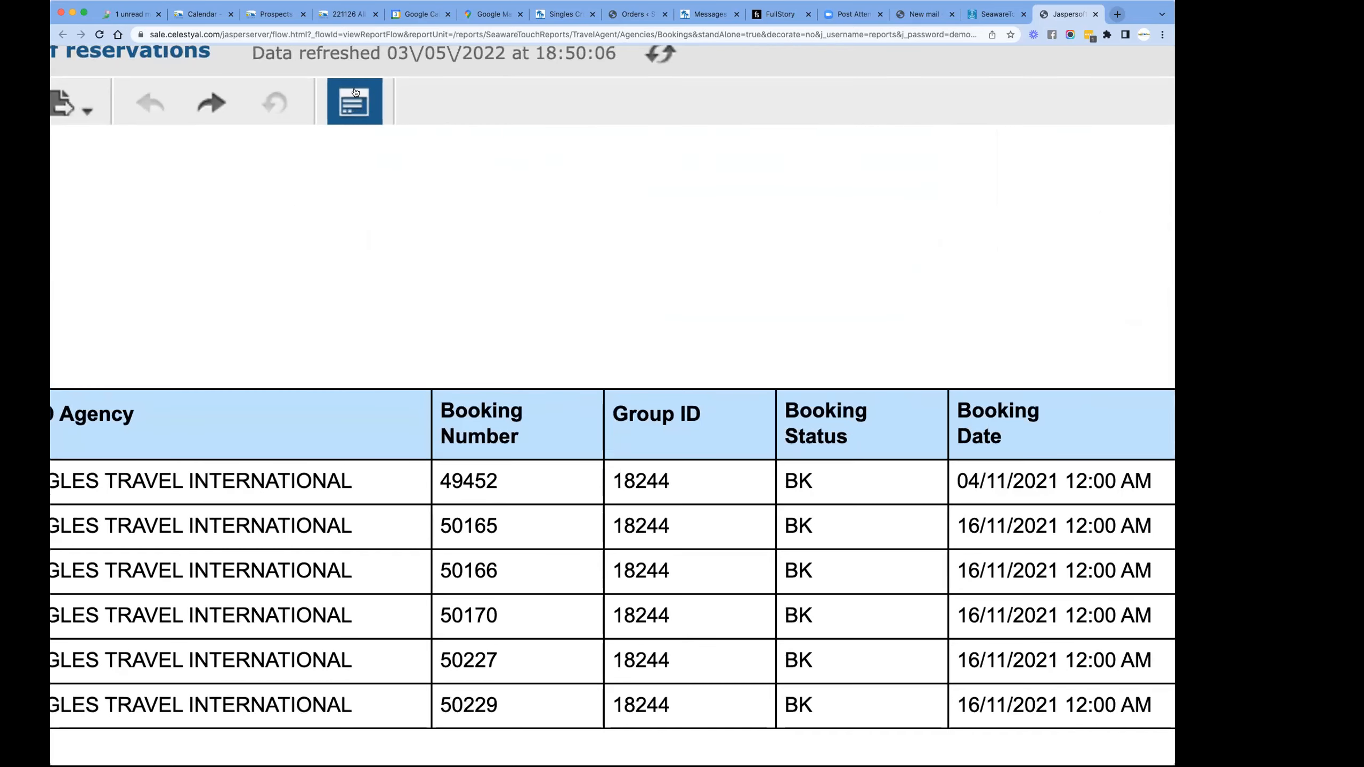
{"action": "left_click", "coordinate": [355, 105]}
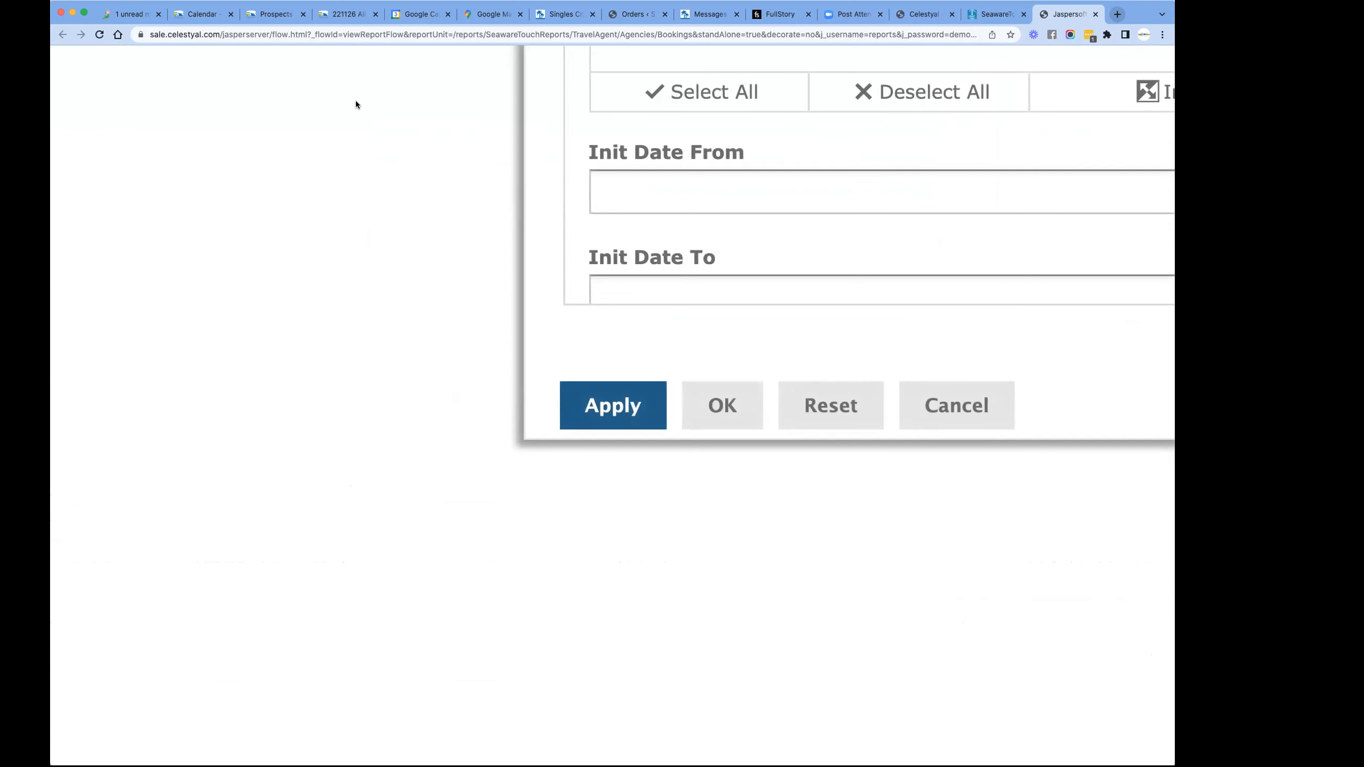
{"action": "scroll", "coordinate": [786, 256], "scroll_direction": "right", "scroll_amount": 3}
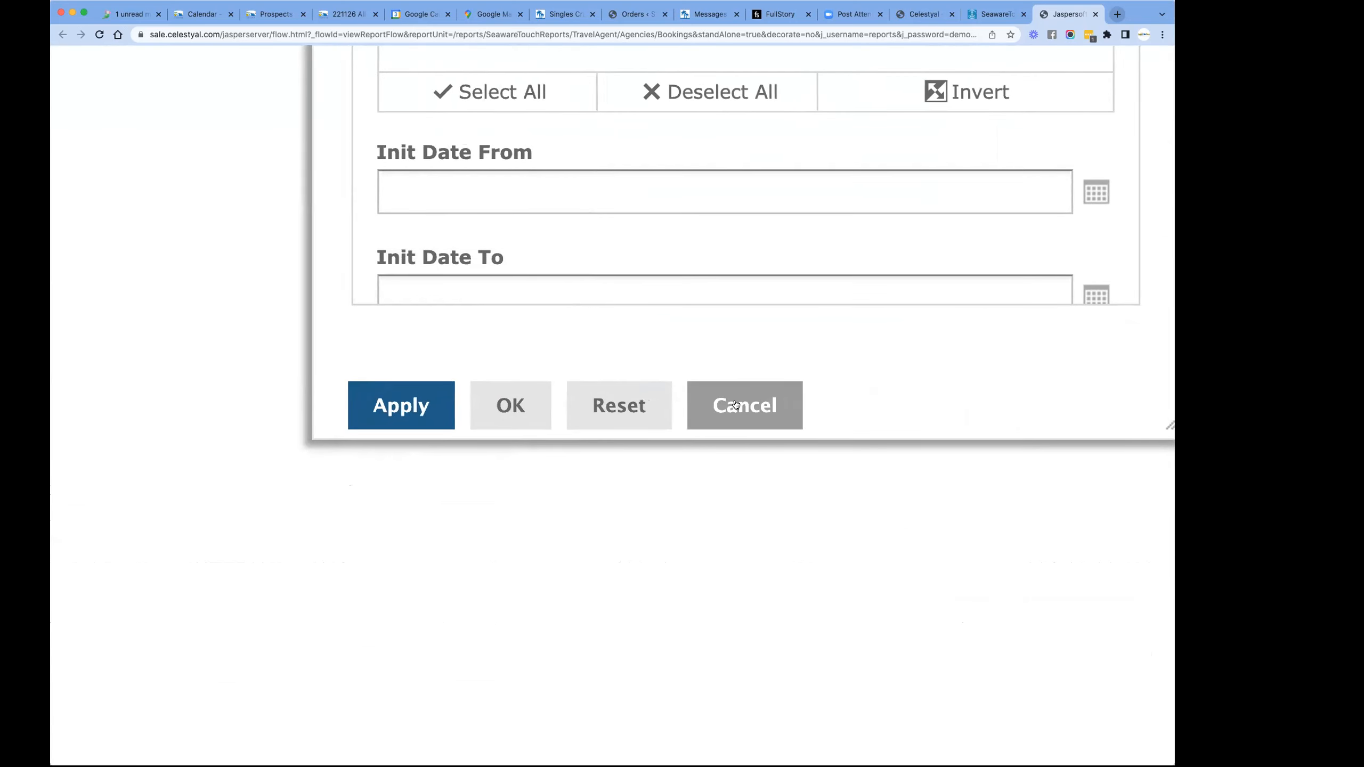
{"action": "scroll", "coordinate": [592, 369], "scroll_direction": "right", "scroll_amount": 2}
{"action": "scroll", "coordinate": [591, 369], "scroll_direction": "right", "scroll_amount": 1}
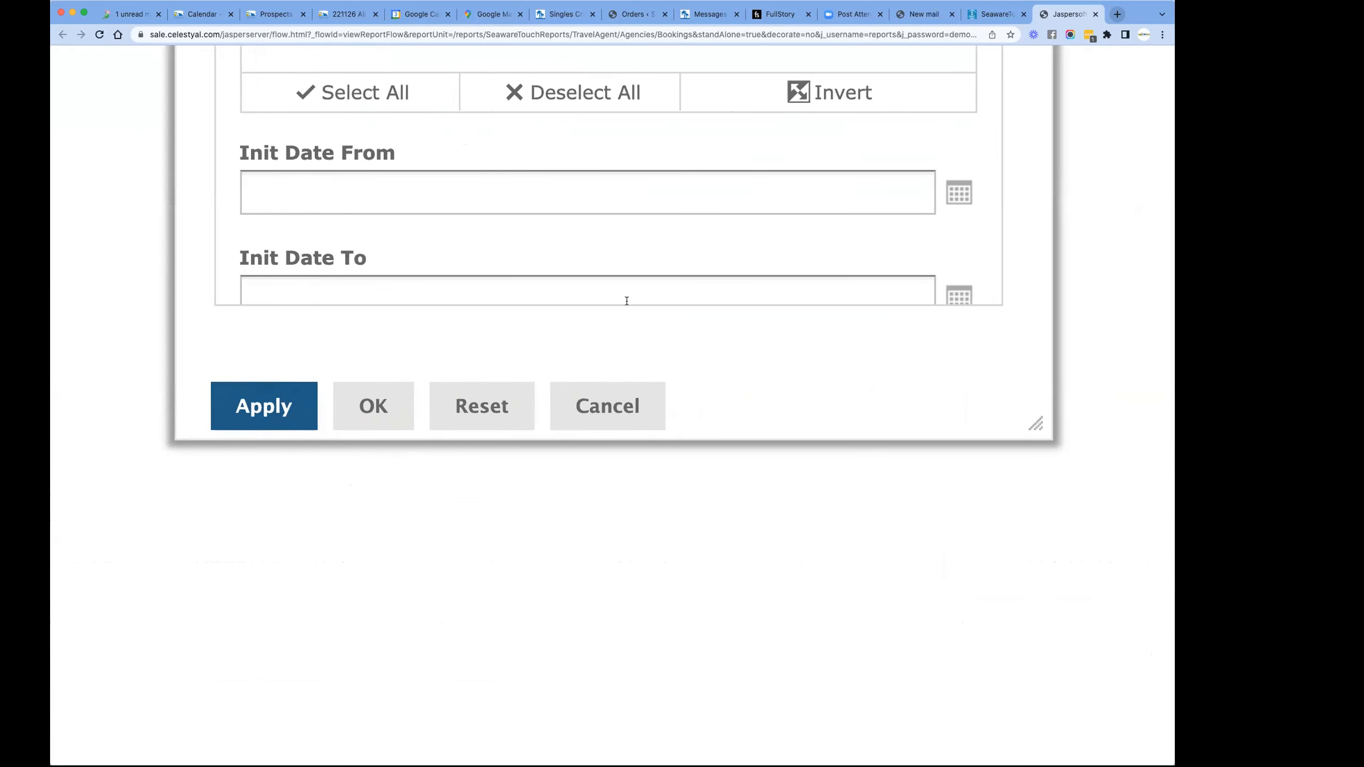
{"action": "scroll", "coordinate": [591, 322], "scroll_direction": "up", "scroll_amount": 5}
- Select all ships and reduce the selection to CC | Celestyal Crystal by deselecting CO | Celestyal Olympia
{"action": "left_click", "coordinate": [344, 311]}
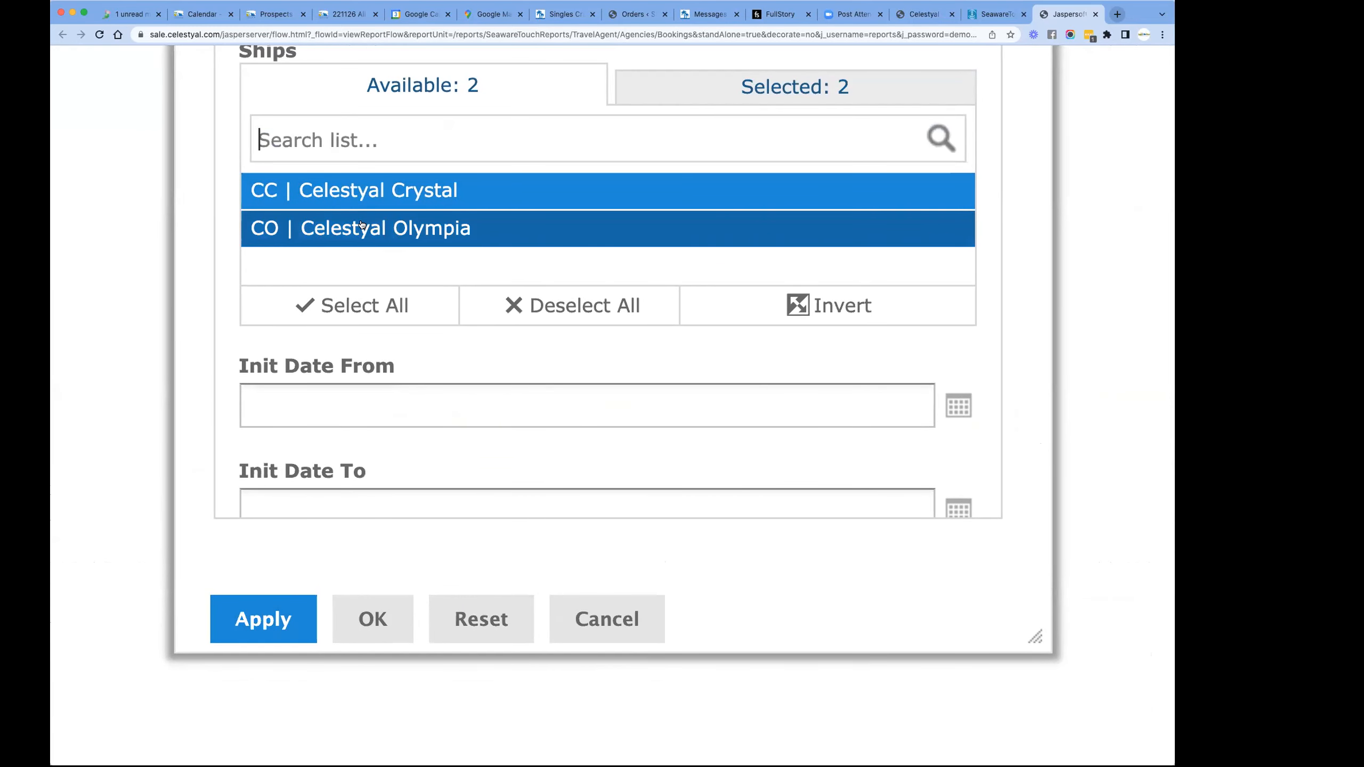
{"action": "left_click", "coordinate": [362, 189]}
{"action": "left_click", "coordinate": [362, 189]}
{"action": "left_click", "coordinate": [374, 228]}
{"action": "scroll", "coordinate": [560, 387], "scroll_direction": "down", "scroll_amount": 7}
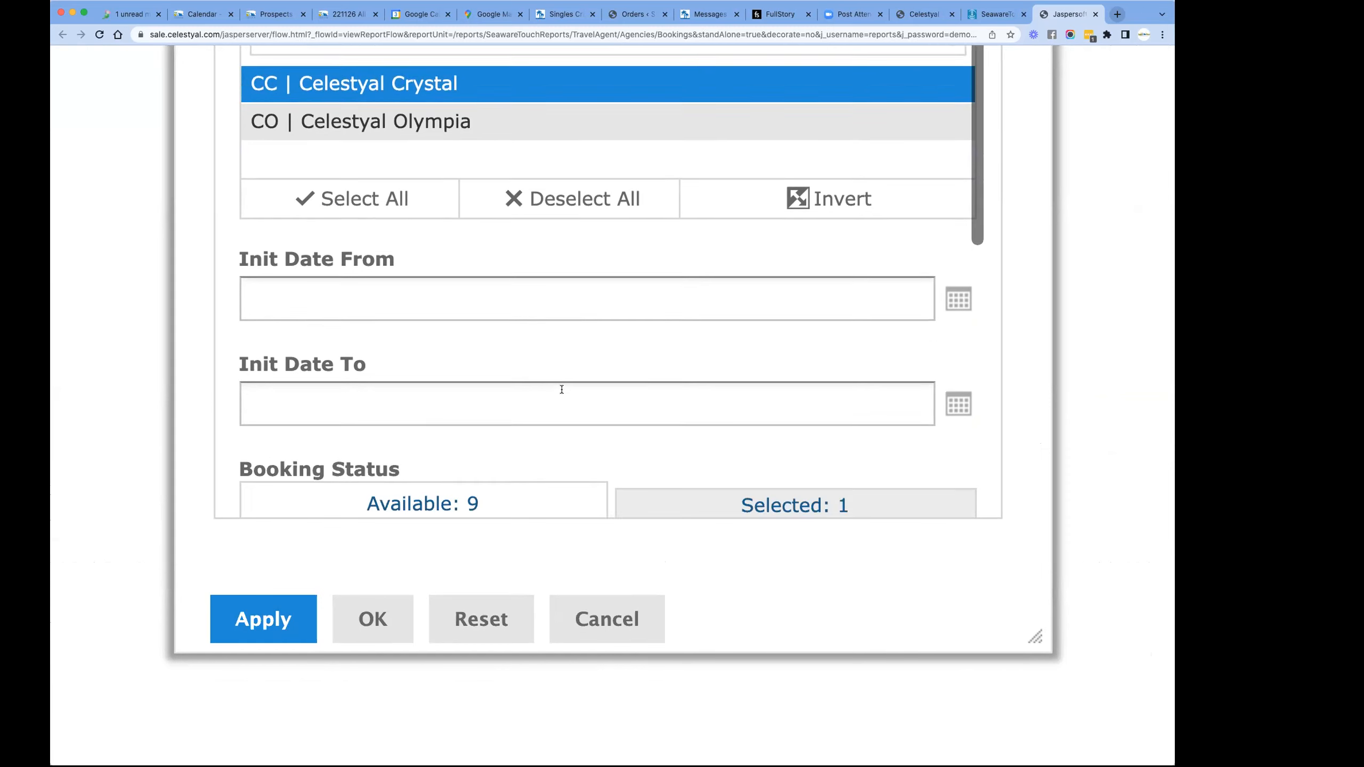
- Select all booking statuses, from BK | BOOKED to WL | WAITLIST, and apply the filters to the report
{"action": "scroll", "coordinate": [563, 393], "scroll_direction": "down", "scroll_amount": 5}
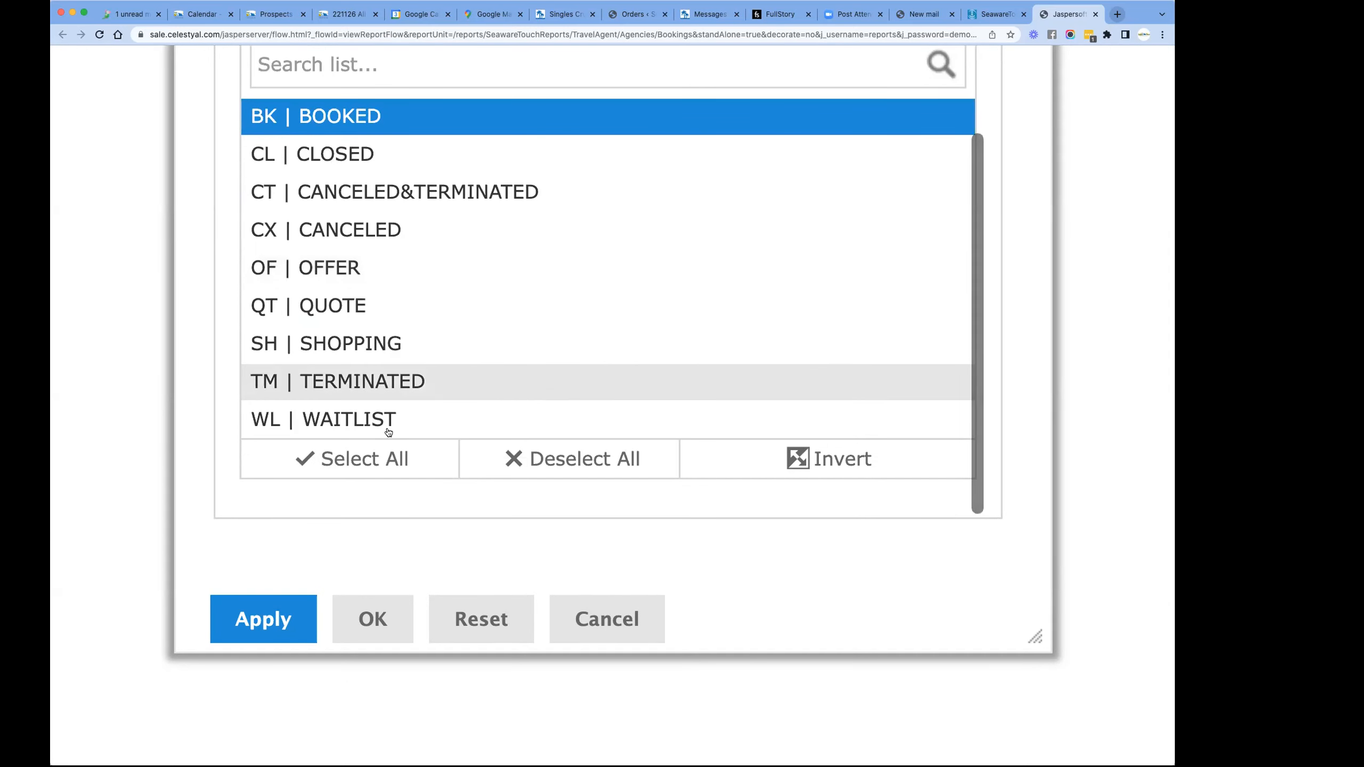
{"action": "left_click", "coordinate": [349, 464]}
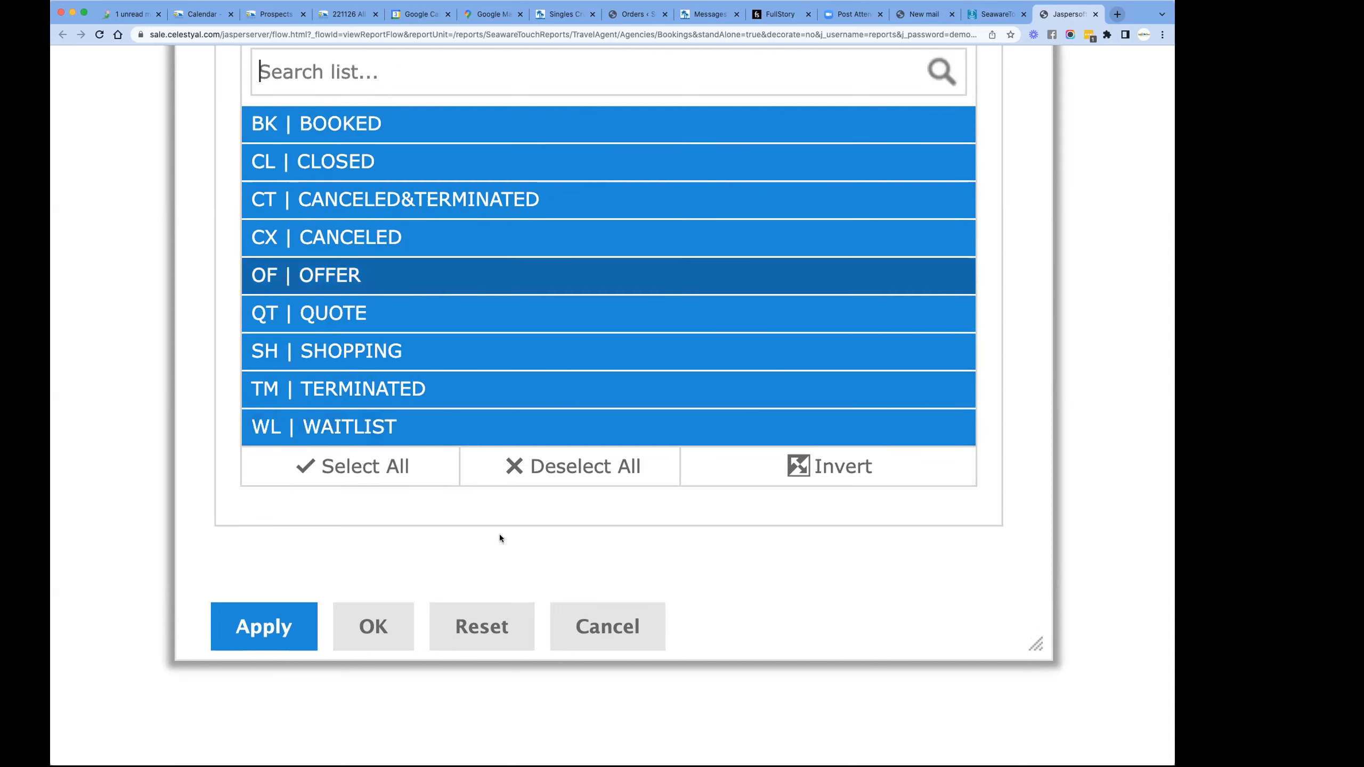
{"action": "left_click", "coordinate": [287, 630]}
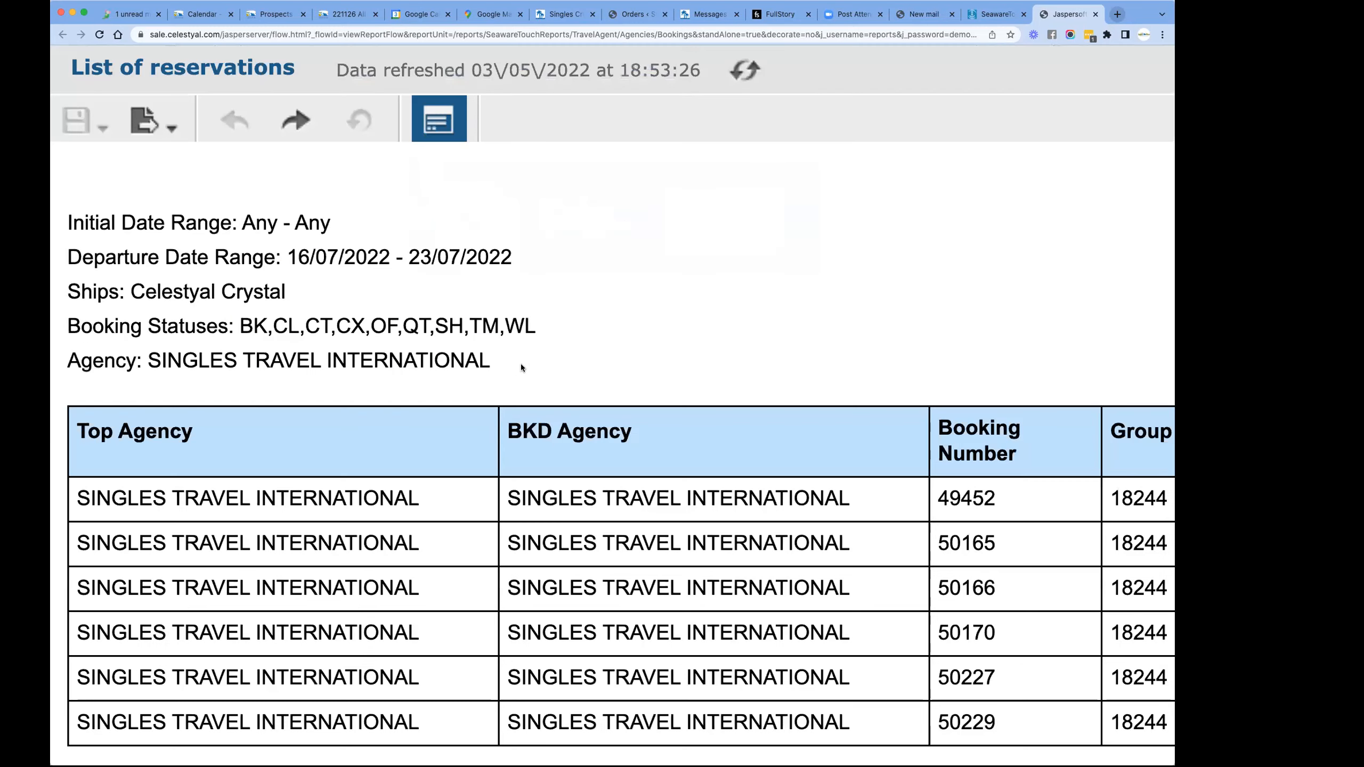
- Review the refreshed report's booking status, ship, date, category, guest name and total gross columns
{"action": "scroll", "coordinate": [507, 562], "scroll_direction": "down", "scroll_amount": 5}
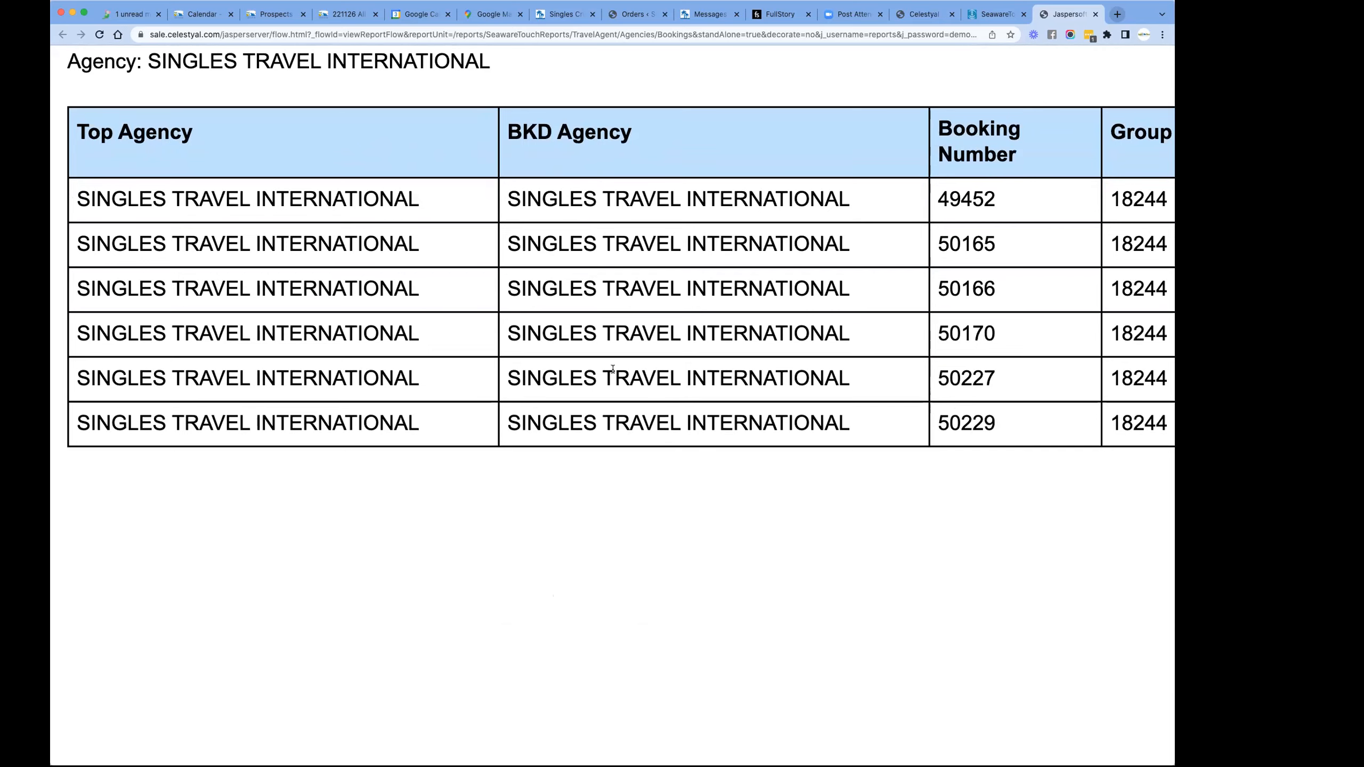
{"action": "scroll", "coordinate": [613, 369], "scroll_direction": "right", "scroll_amount": 10}
{"action": "scroll", "coordinate": [613, 369], "scroll_direction": "right", "scroll_amount": 5}
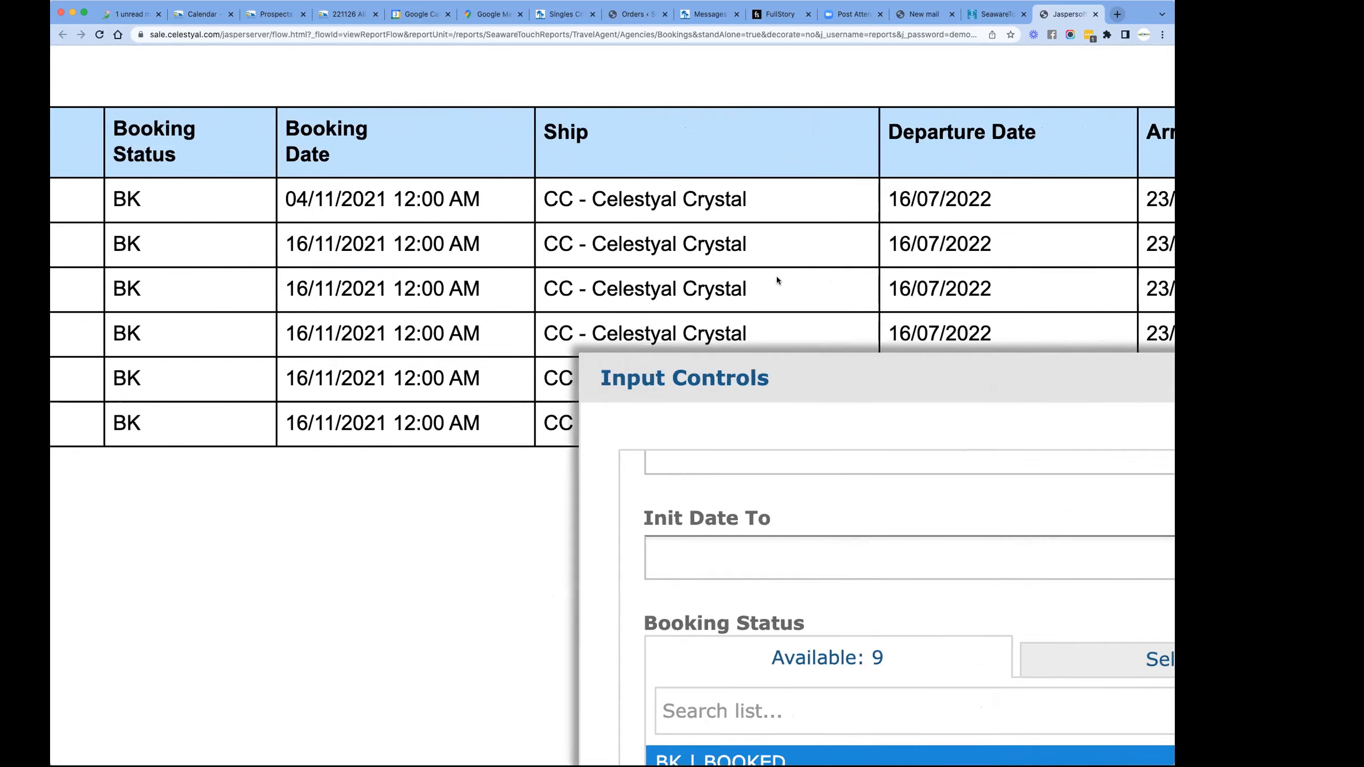
{"action": "scroll", "coordinate": [776, 276], "scroll_direction": "right", "scroll_amount": 13}
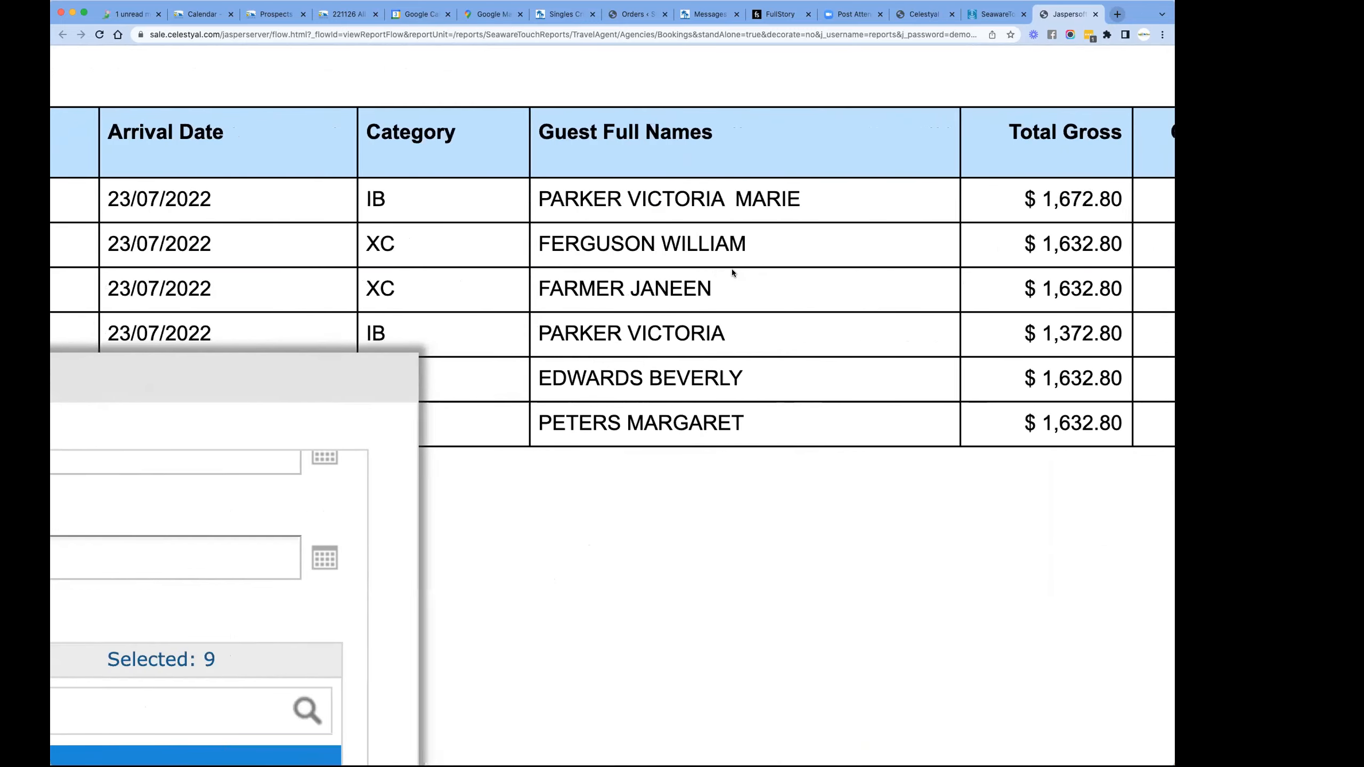
{"action": "scroll", "coordinate": [732, 270], "scroll_direction": "right", "scroll_amount": 7}
{"action": "scroll", "coordinate": [731, 270], "scroll_direction": "left", "scroll_amount": 6}
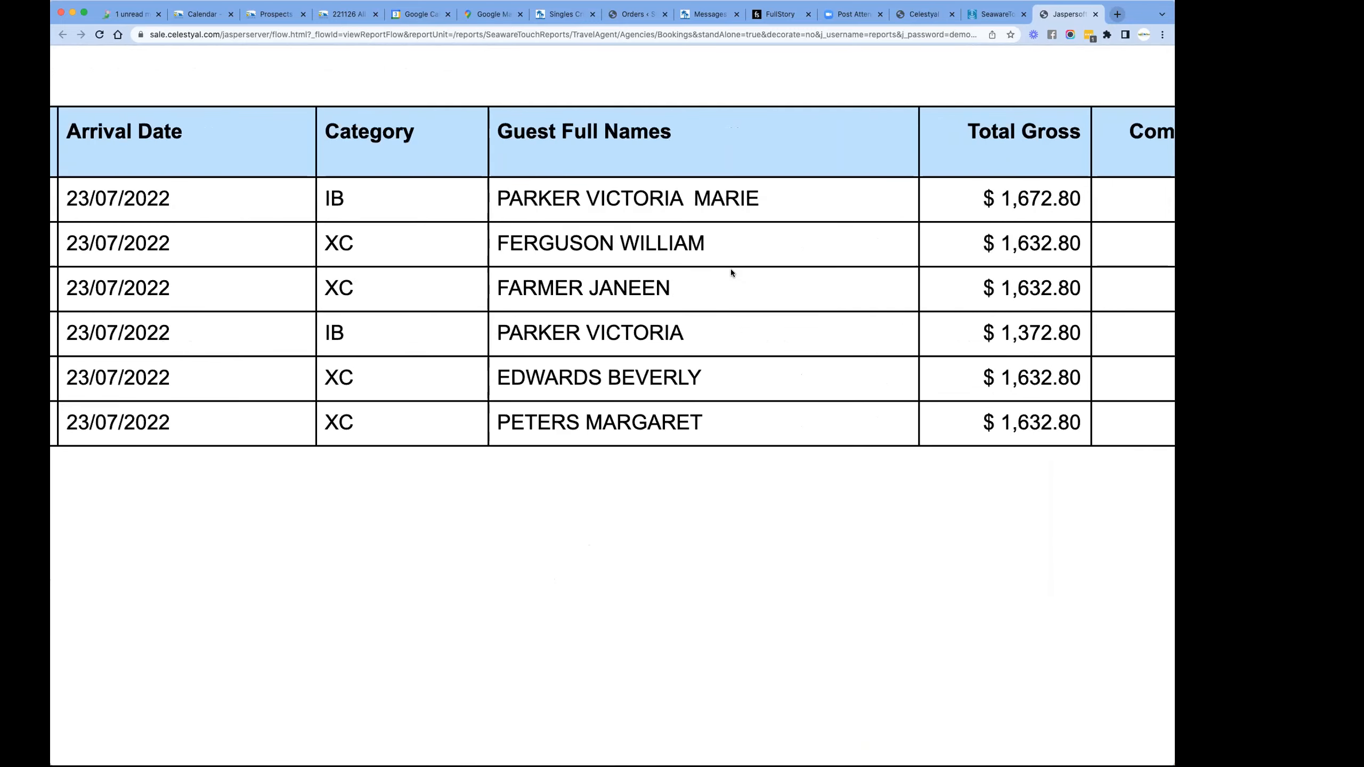
{"action": "scroll", "coordinate": [731, 271], "scroll_direction": "left", "scroll_amount": 12}
- Confirm and close the input controls with all booking statuses selected
{"action": "scroll", "coordinate": [418, 454], "scroll_direction": "down", "scroll_amount": 2}
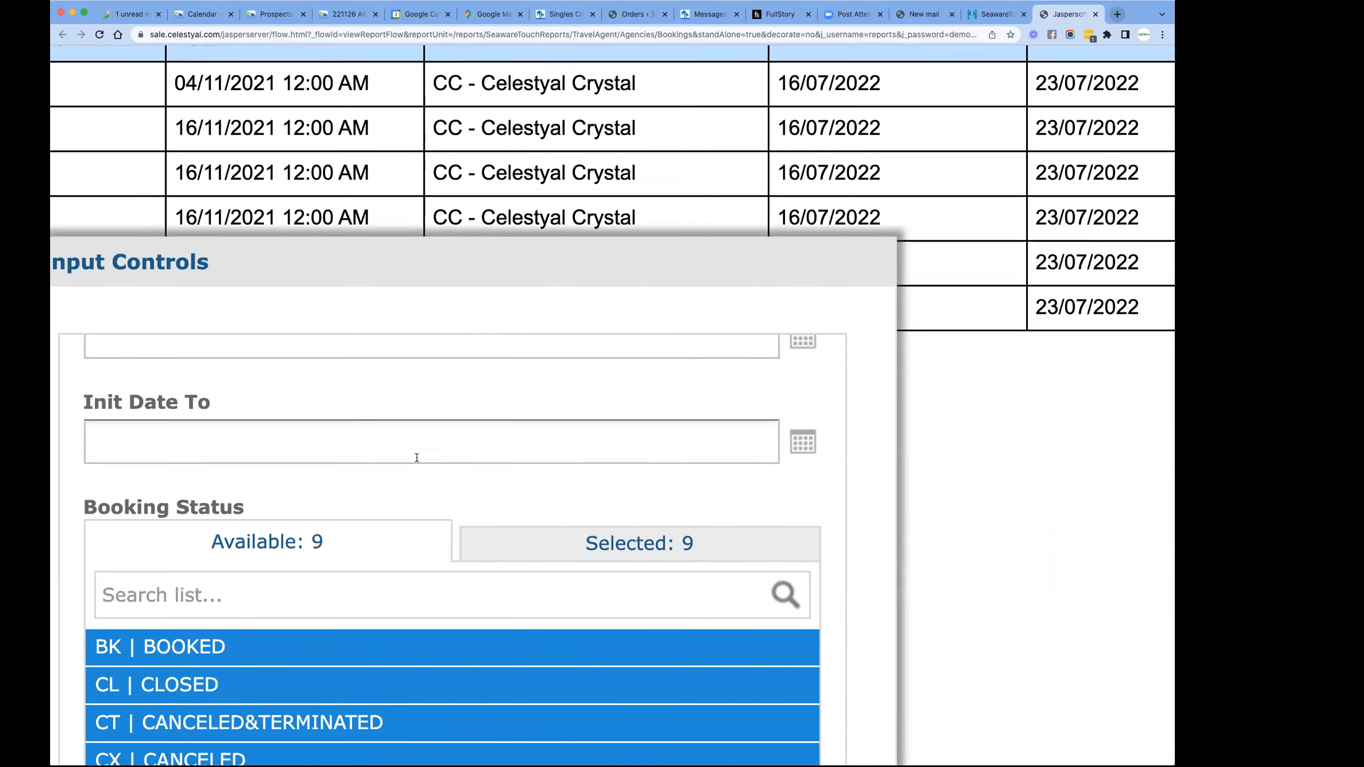
{"action": "scroll", "coordinate": [448, 225], "scroll_direction": "down", "scroll_amount": 7}
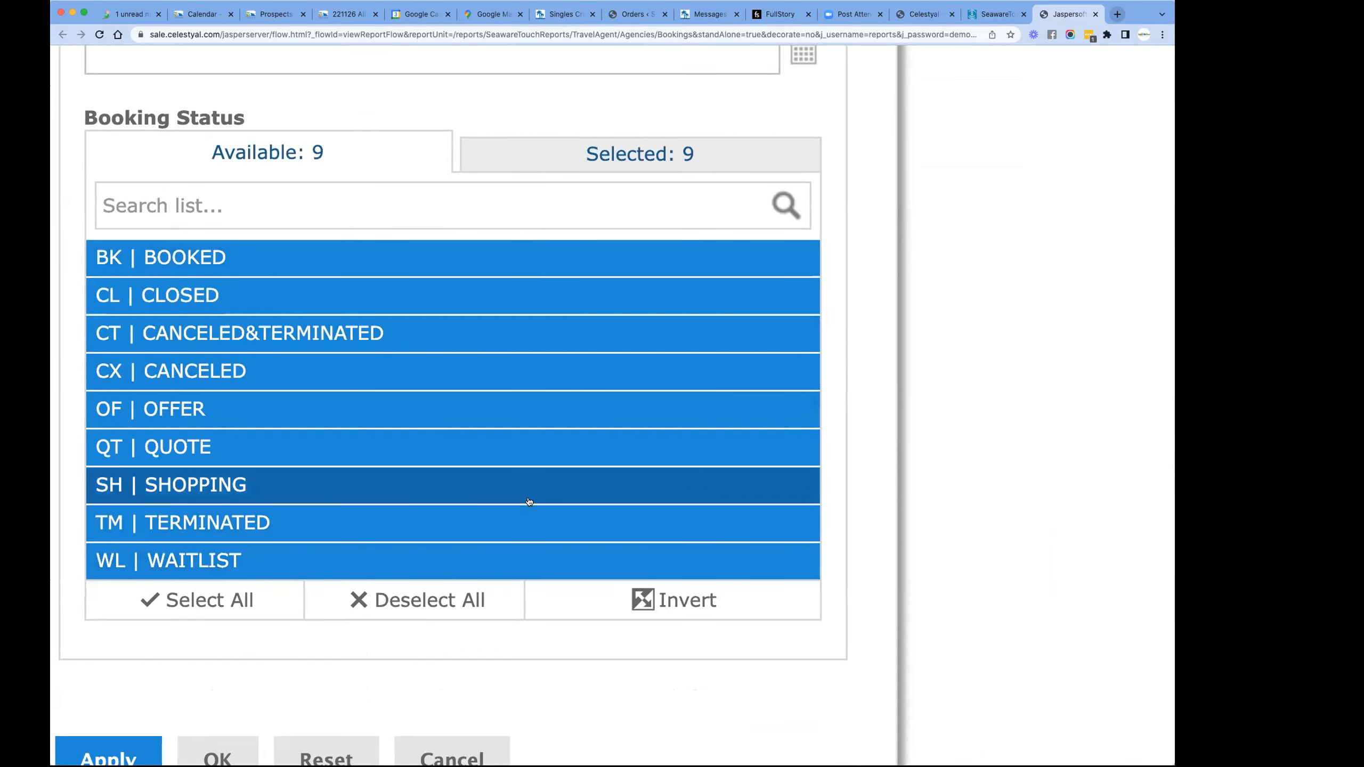
{"action": "scroll", "coordinate": [494, 511], "scroll_direction": "down", "scroll_amount": 3}
{"action": "left_click", "coordinate": [224, 580]}
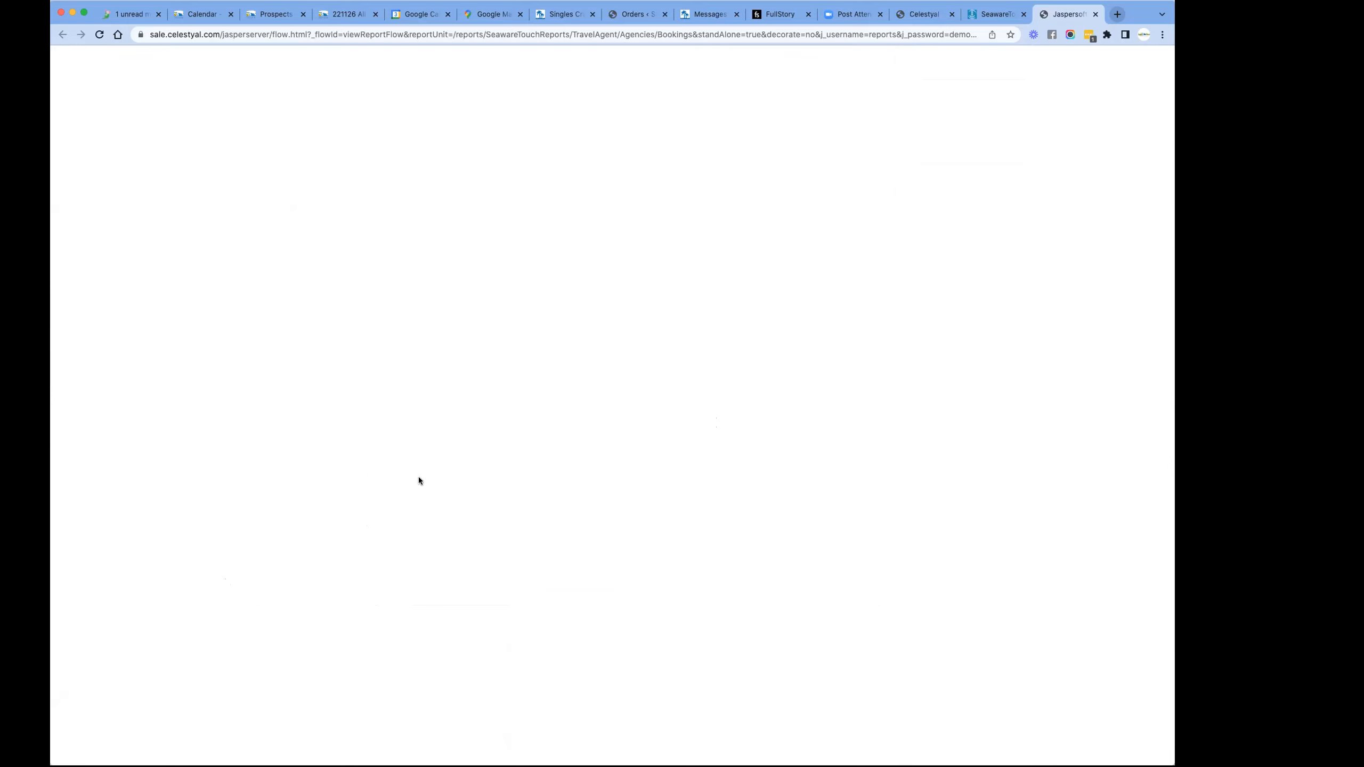
- Examine the enlarged reservations report from the agency and booking details through the ship, travel dates, categories, guest names and total gross
{"action": "scroll", "coordinate": [511, 369], "scroll_direction": "up", "scroll_amount": 5}
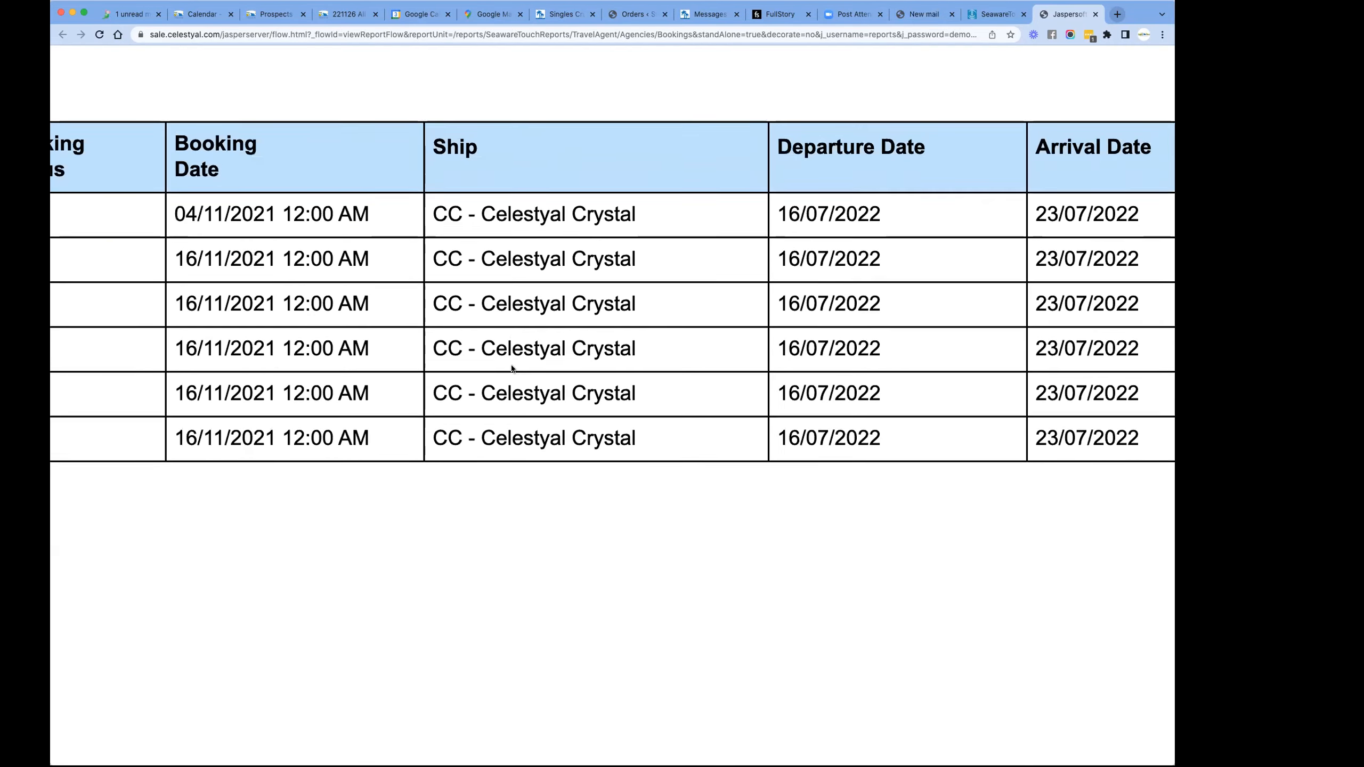
{"action": "scroll", "coordinate": [511, 368], "scroll_direction": "up", "scroll_amount": 2}
{"action": "scroll", "coordinate": [511, 367], "scroll_direction": "left", "scroll_amount": 10}
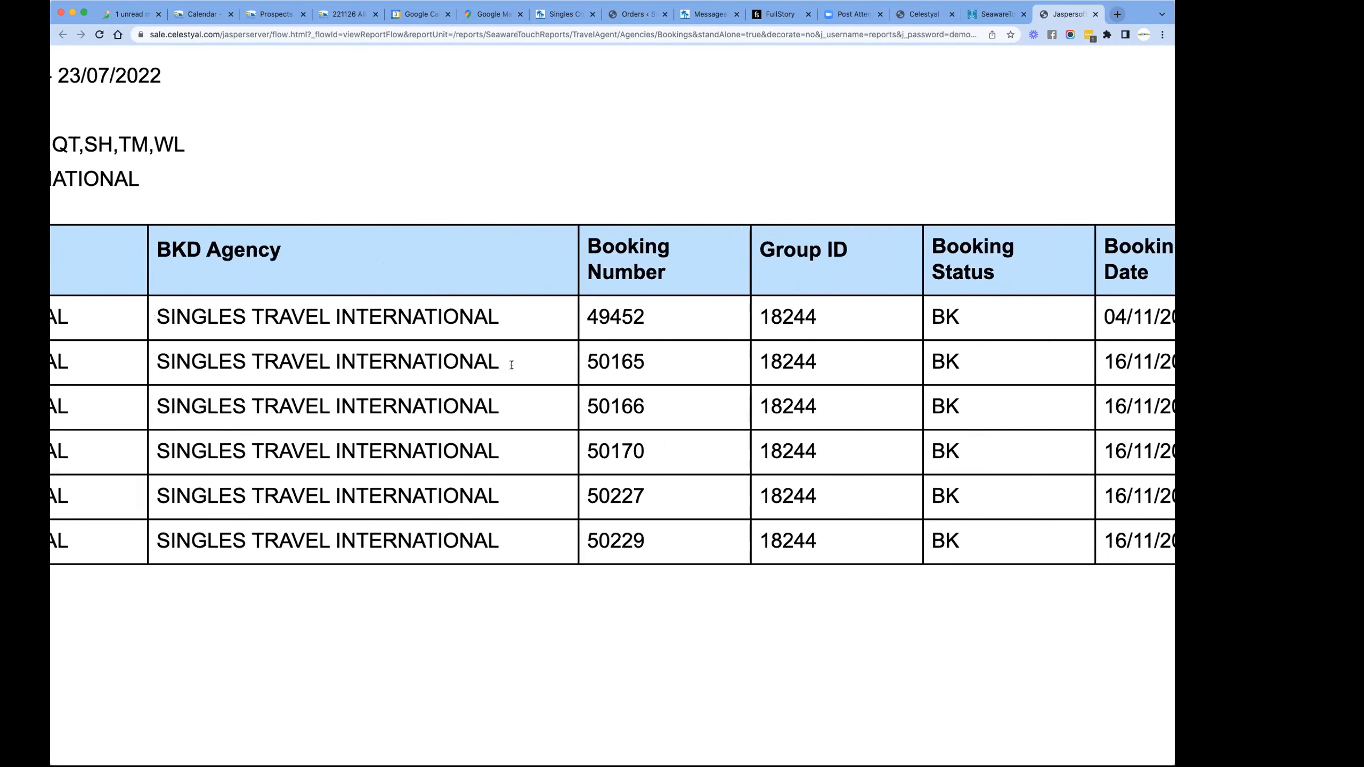
{"action": "scroll", "coordinate": [511, 367], "scroll_direction": "right", "scroll_amount": 8}
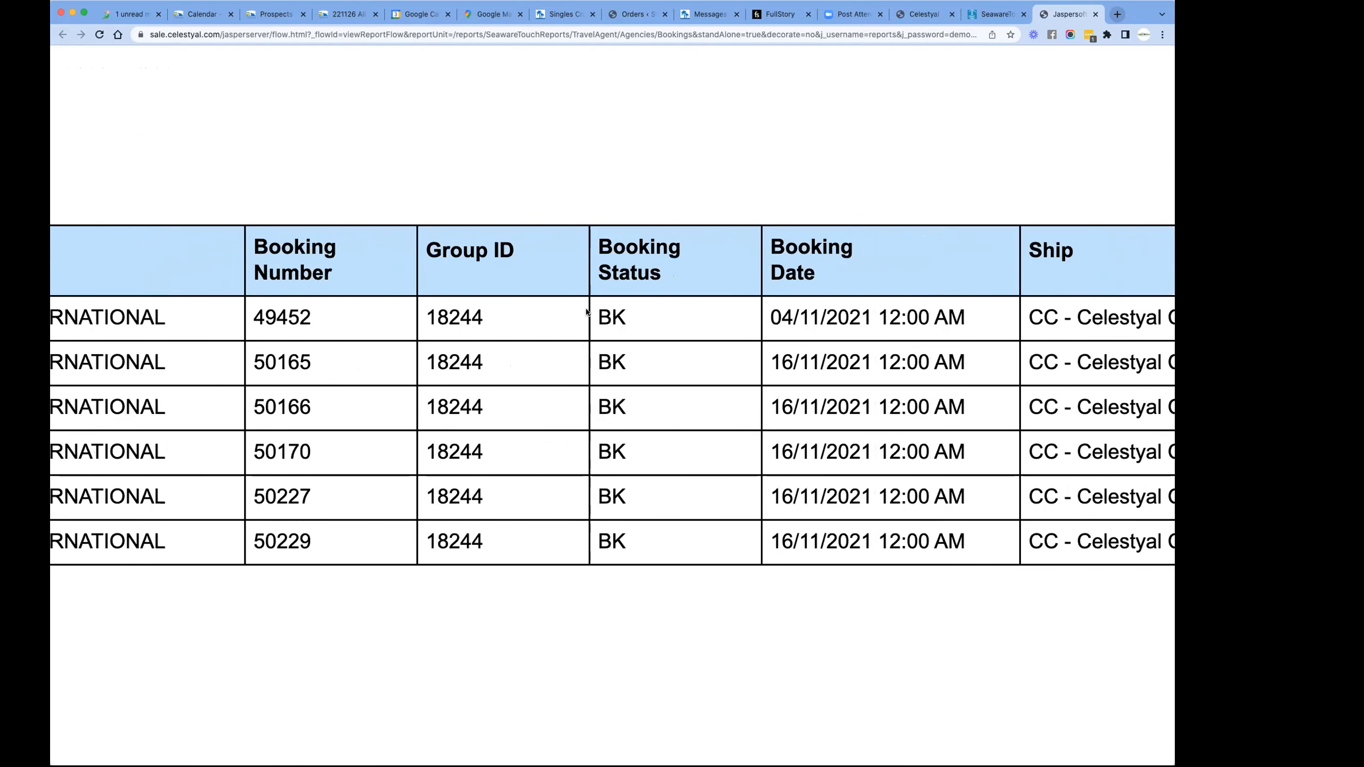
{"action": "scroll", "coordinate": [733, 454], "scroll_direction": "right", "scroll_amount": 3}
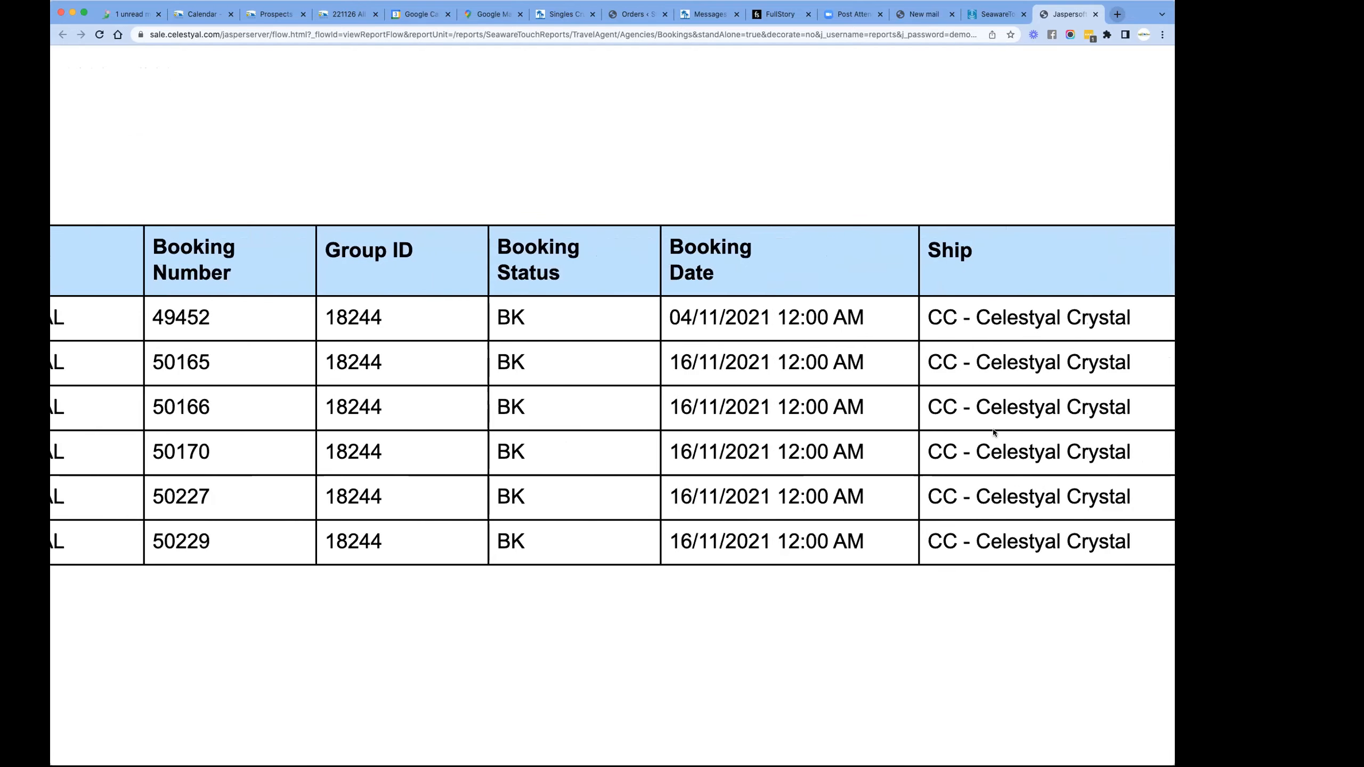
{"action": "scroll", "coordinate": [995, 433], "scroll_direction": "right", "scroll_amount": 15}
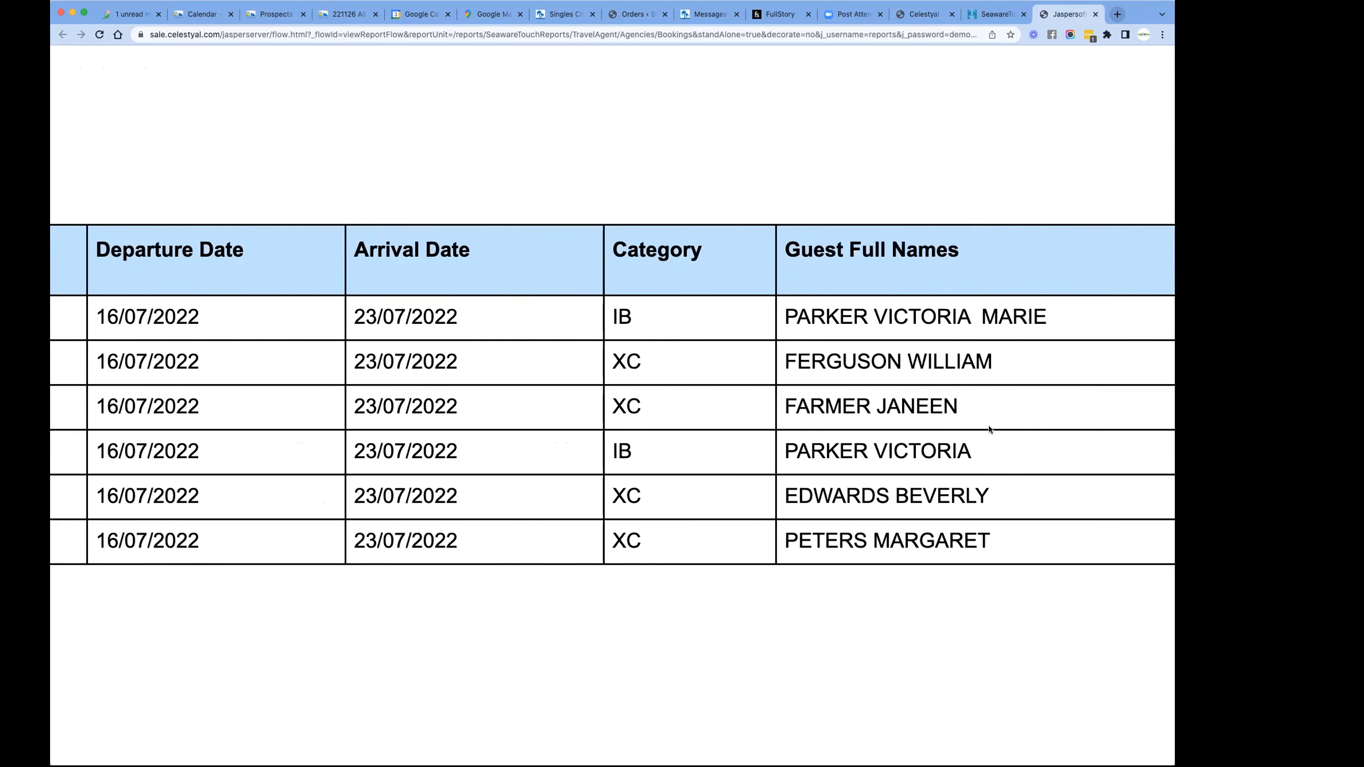
{"action": "scroll", "coordinate": [990, 428], "scroll_direction": "right", "scroll_amount": 15}
{"action": "scroll", "coordinate": [990, 429], "scroll_direction": "left", "scroll_amount": 12}
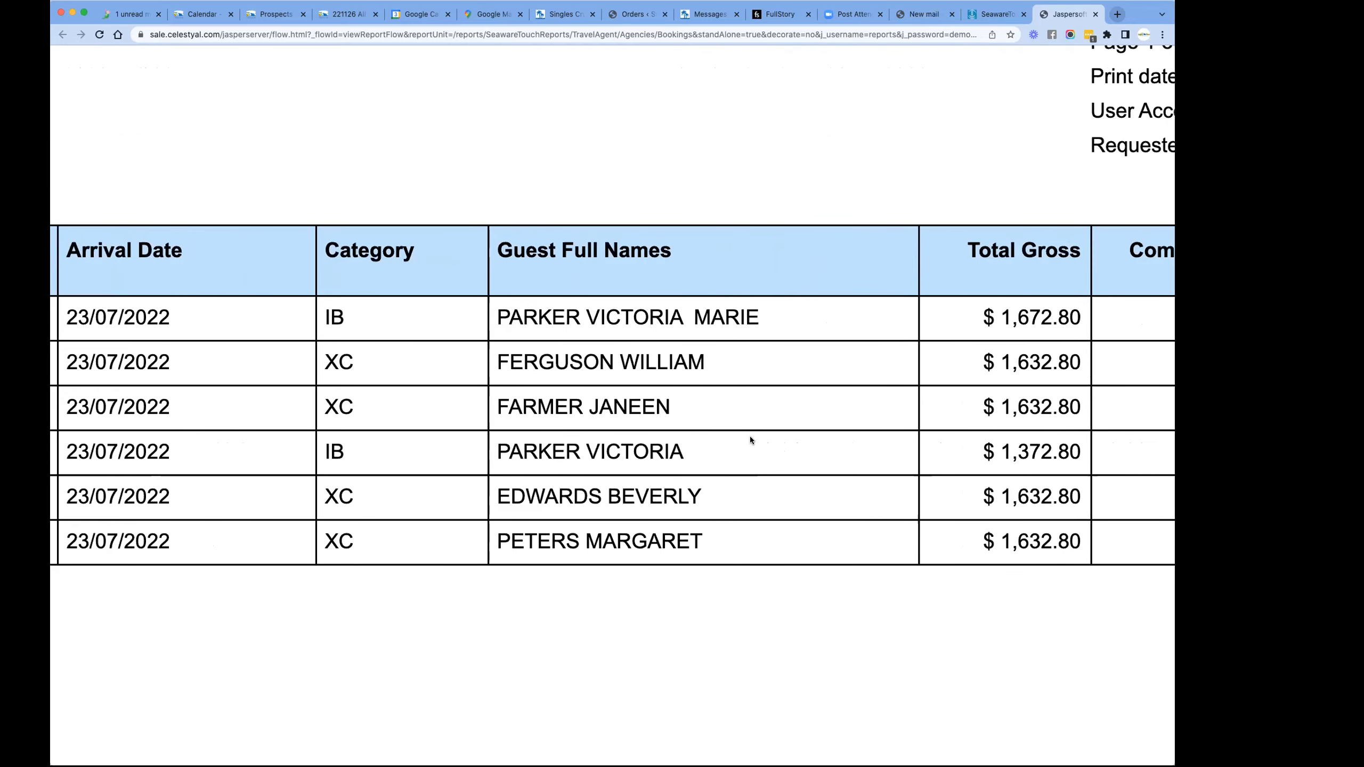
{"action": "scroll", "coordinate": [751, 440], "scroll_direction": "left", "scroll_amount": 20}
{"action": "scroll", "coordinate": [347, 355], "scroll_direction": "left", "scroll_amount": 12}
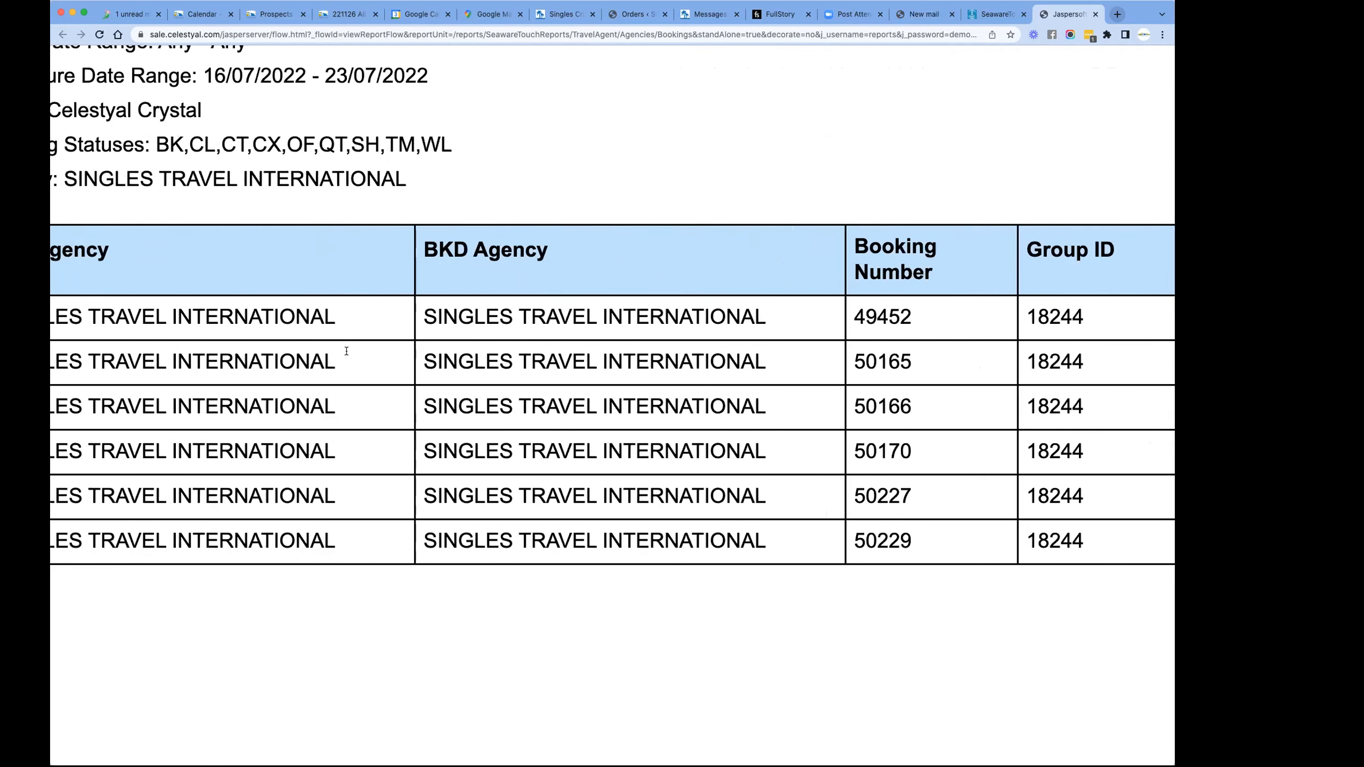
{"action": "scroll", "coordinate": [346, 351], "scroll_direction": "left", "scroll_amount": 3}
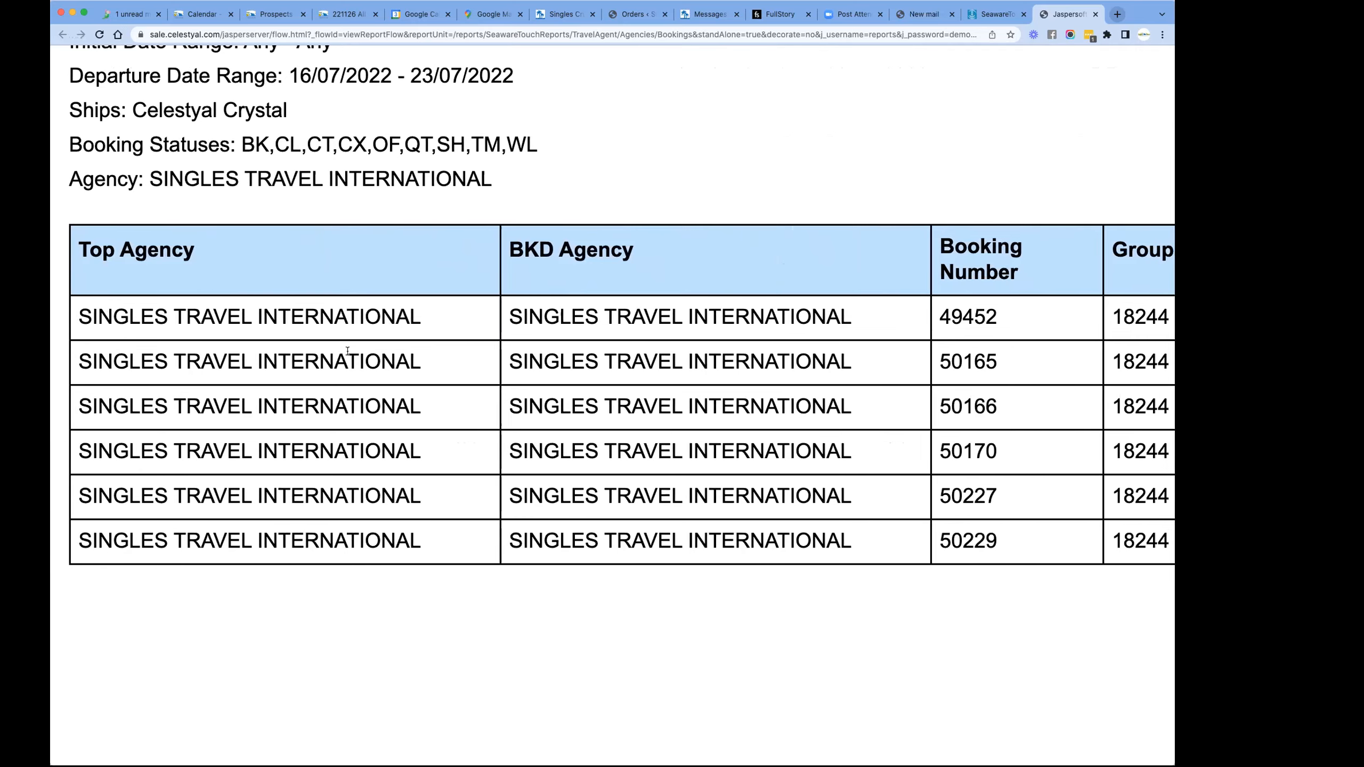
- Compare the guests' total gross amounts, highlight the fourth reservation's amount, and return the page to its default zoom
{"action": "scroll", "coordinate": [687, 357], "scroll_direction": "right", "scroll_amount": 20}
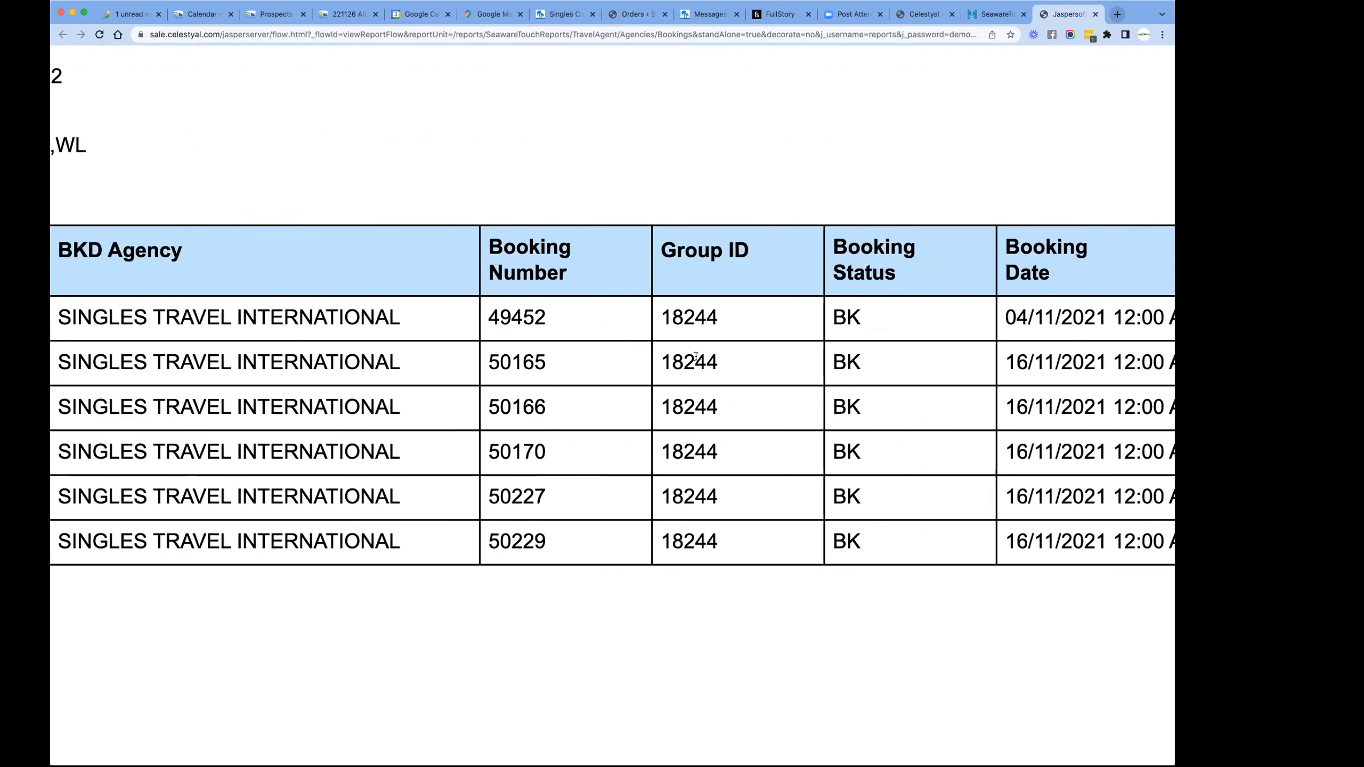
{"action": "scroll", "coordinate": [702, 358], "scroll_direction": "right", "scroll_amount": 12}
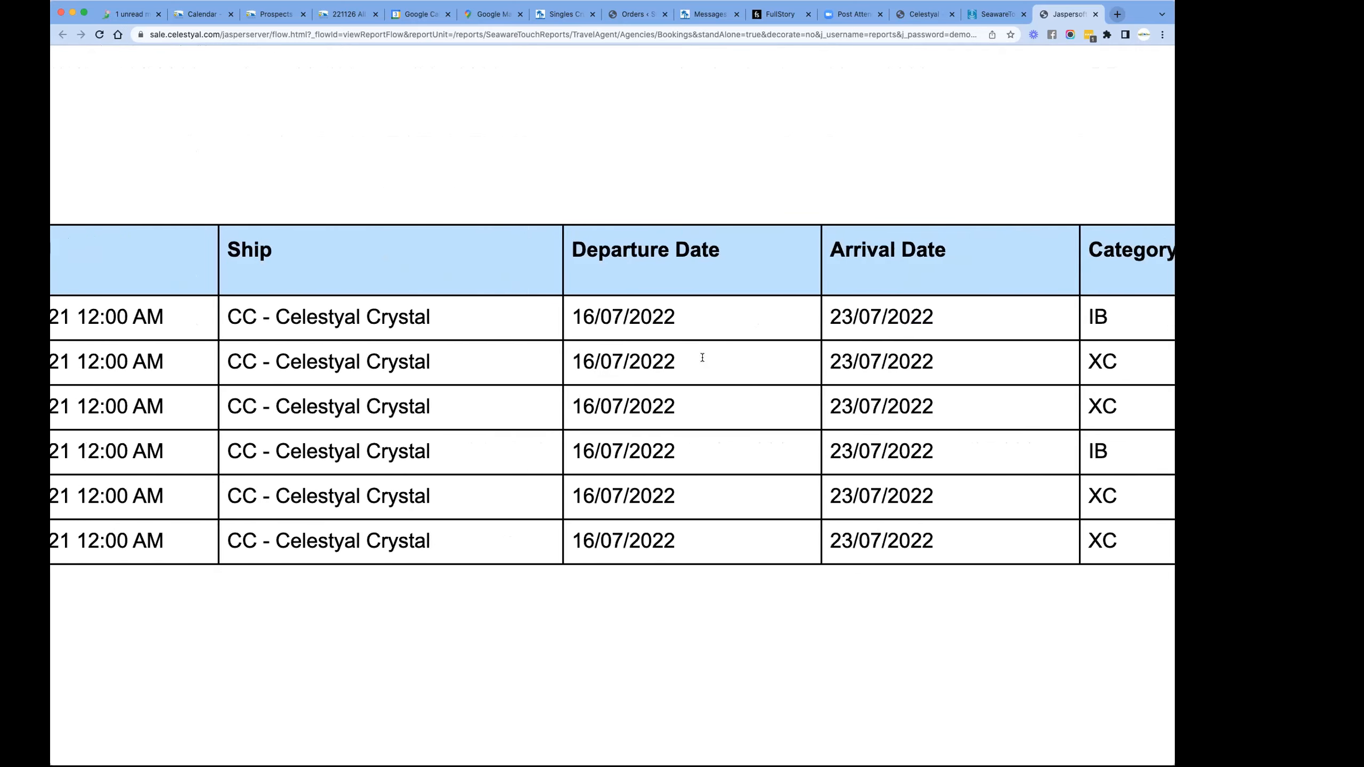
{"action": "scroll", "coordinate": [703, 361], "scroll_direction": "right", "scroll_amount": 8}
{"action": "scroll", "coordinate": [703, 361], "scroll_direction": "right", "scroll_amount": 6}
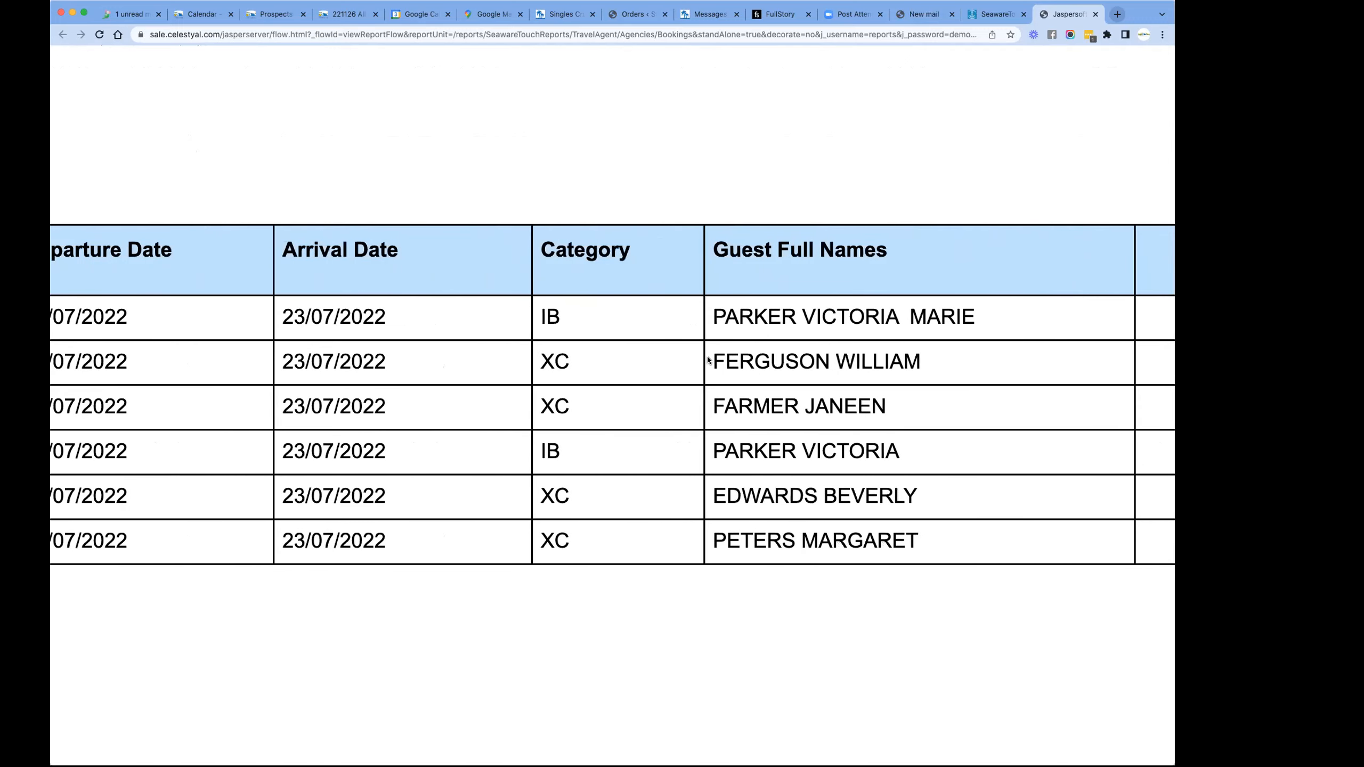
{"action": "scroll", "coordinate": [887, 361], "scroll_direction": "right", "scroll_amount": 8}
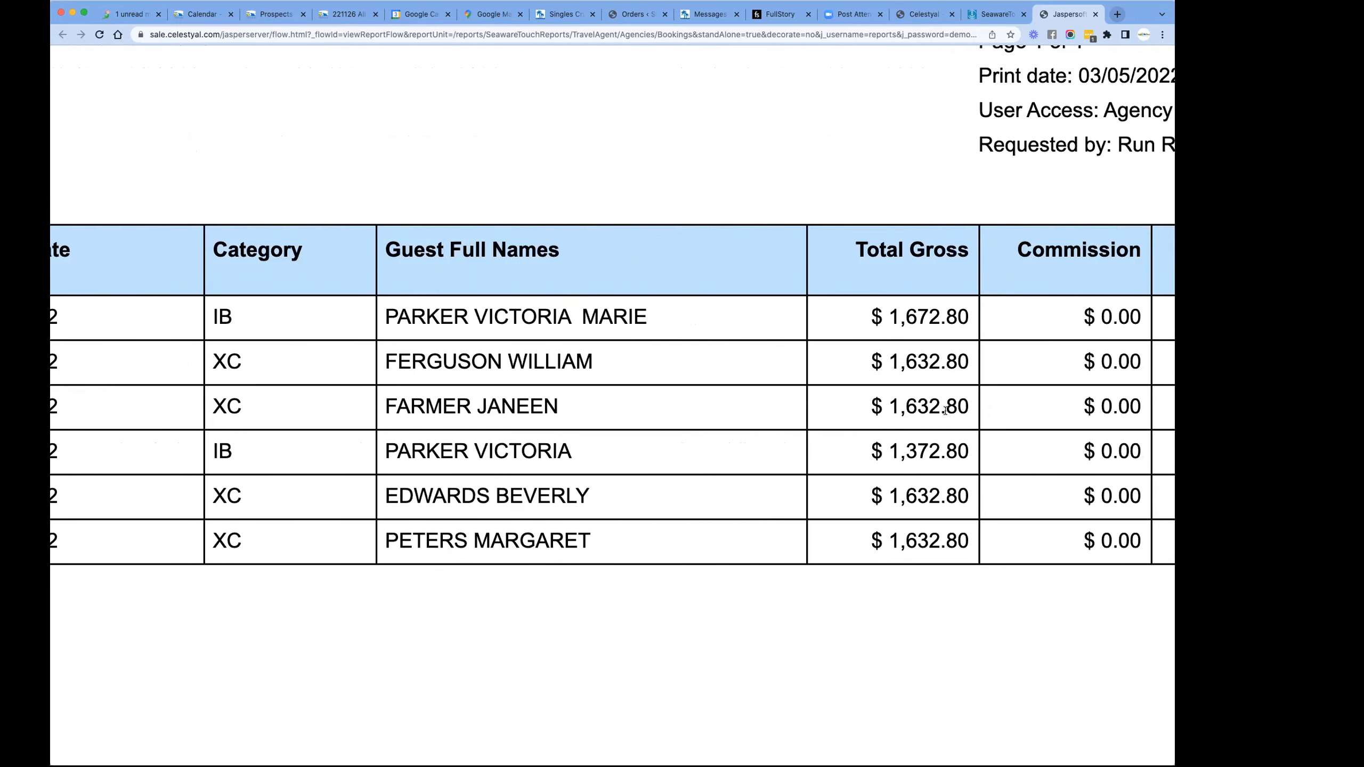
{"action": "left_click_drag", "start_coordinate": [873, 442], "coordinate": [973, 445]}
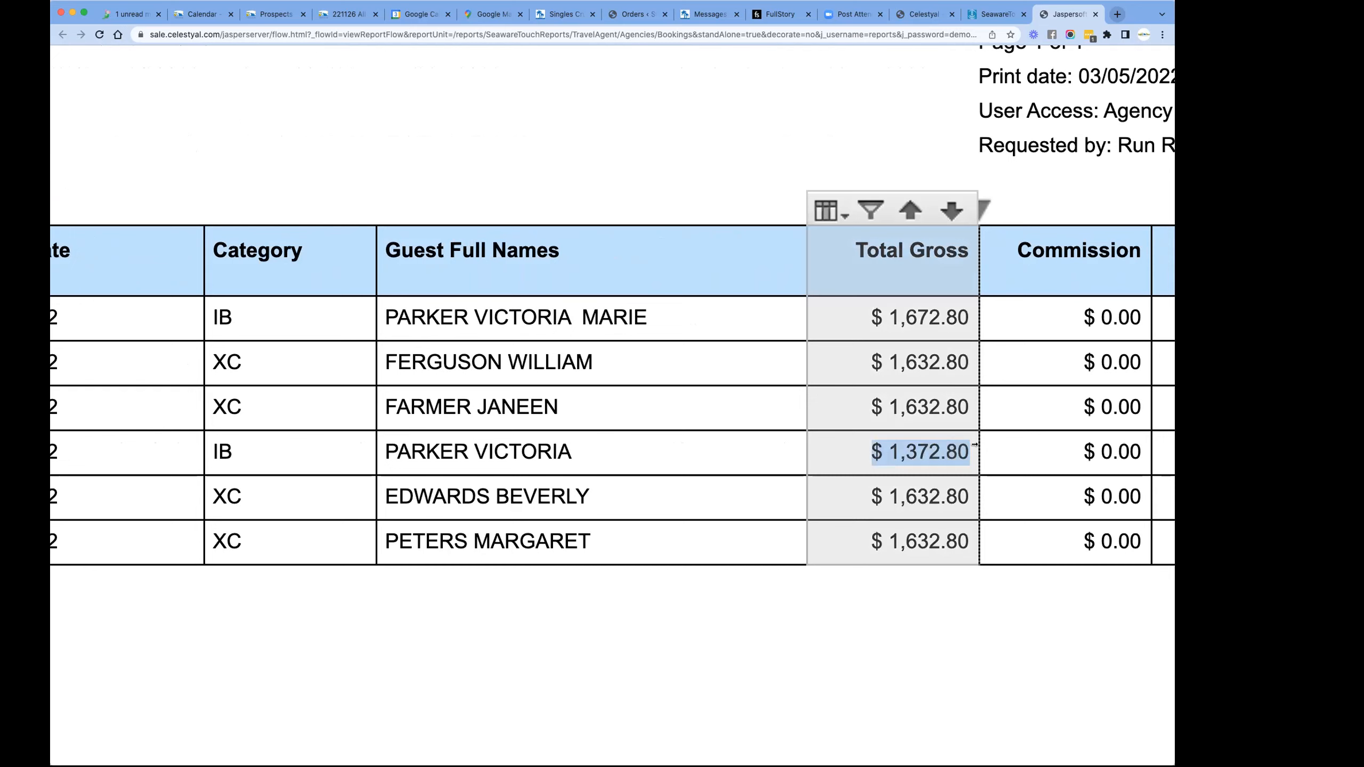
{"action": "left_click", "coordinate": [658, 111]}
{"action": "key", "text": "super+0"}
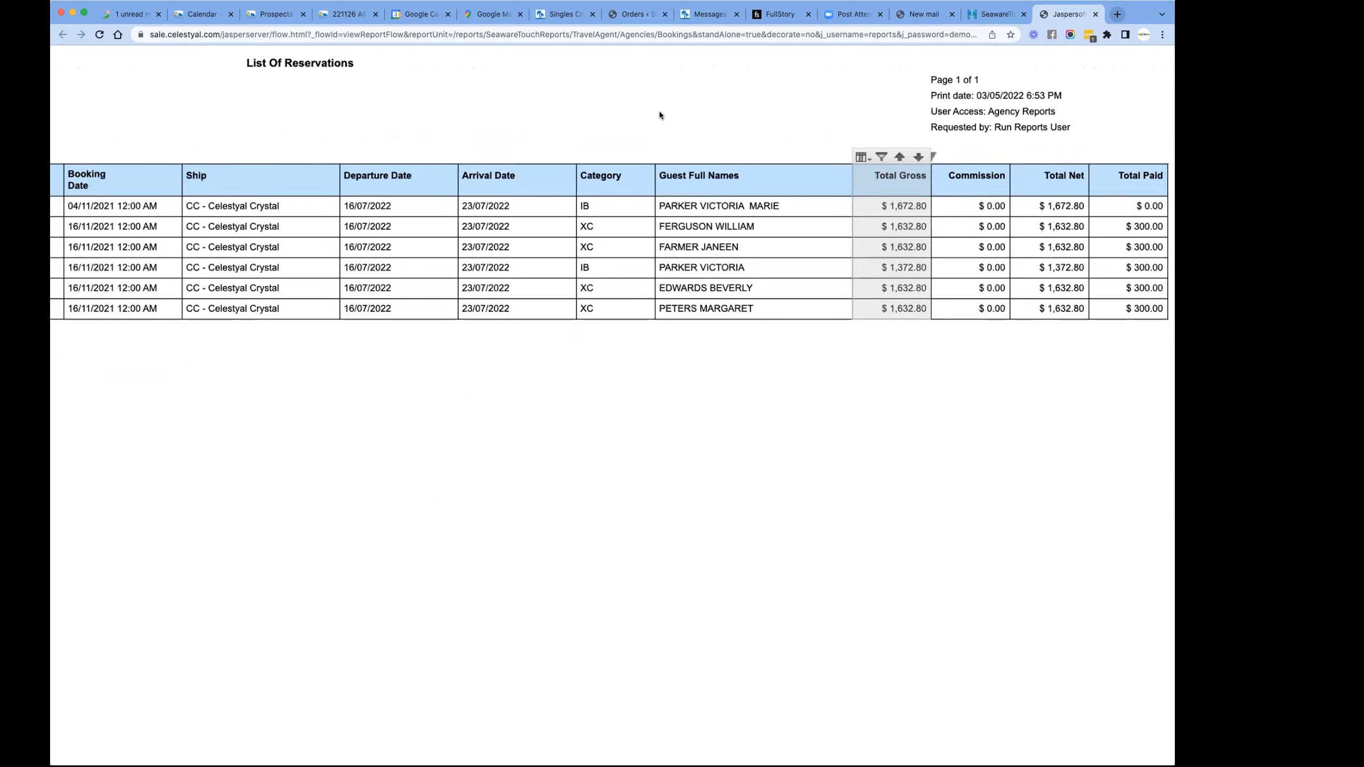
- Check the booking status selection in the report's input controls and dismiss them without making changes
{"action": "scroll", "coordinate": [622, 206], "scroll_direction": "left", "scroll_amount": 10}
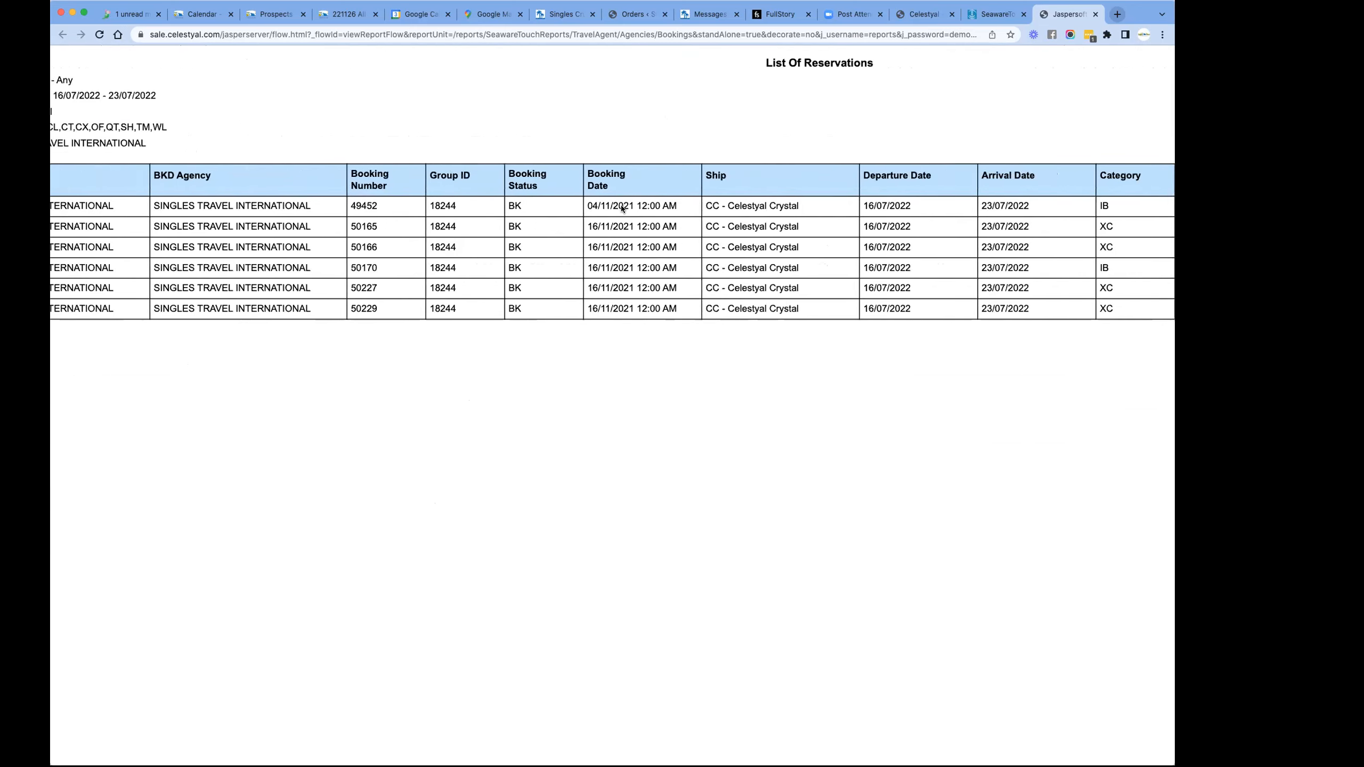
{"action": "scroll", "coordinate": [622, 205], "scroll_direction": "up", "scroll_amount": 2}
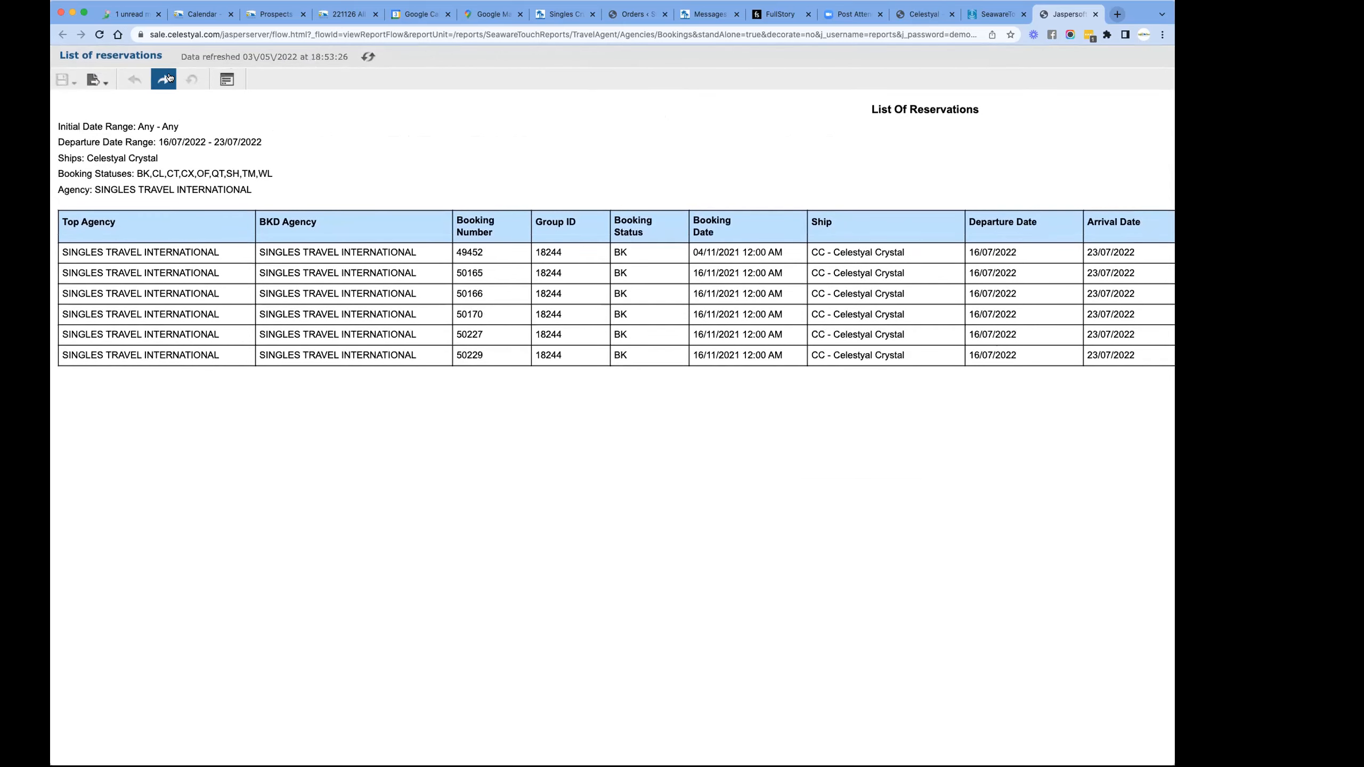
{"action": "left_click", "coordinate": [222, 80]}
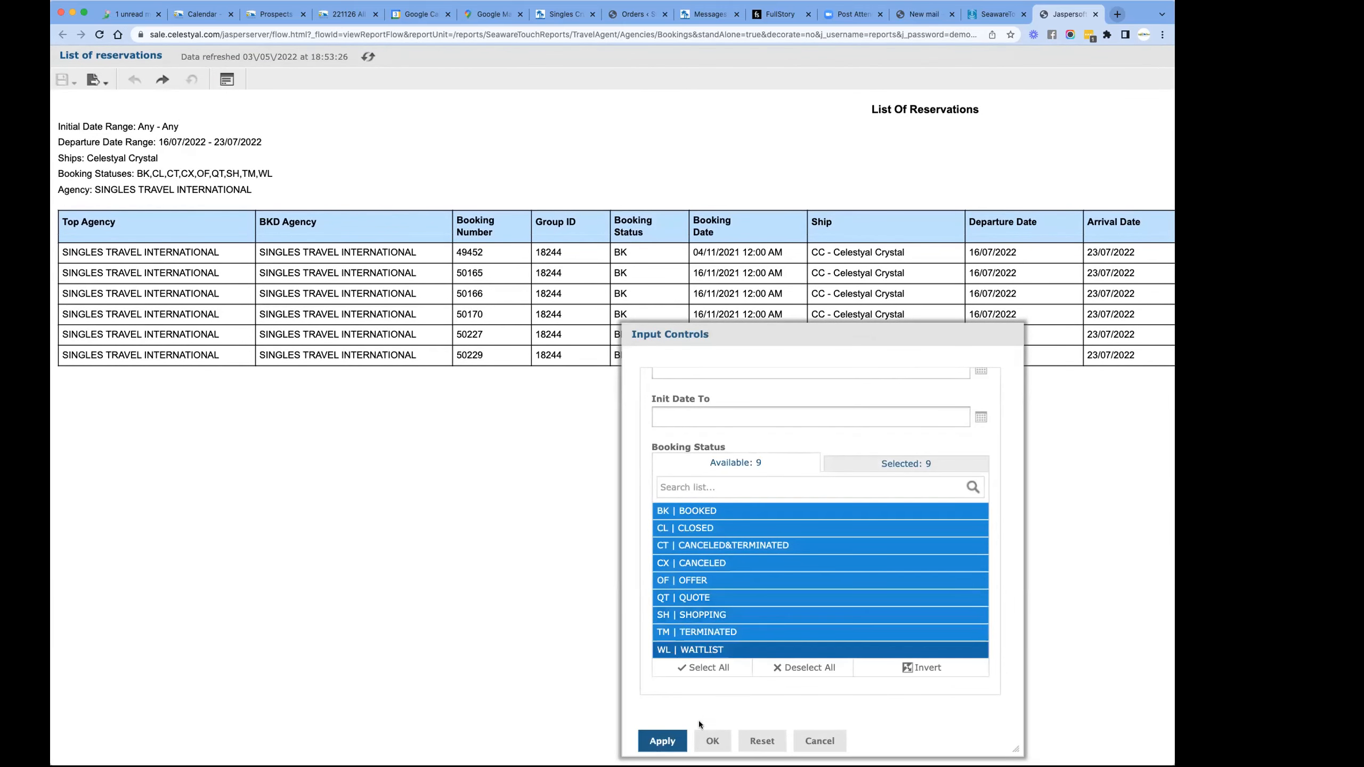
{"action": "left_click", "coordinate": [815, 742]}
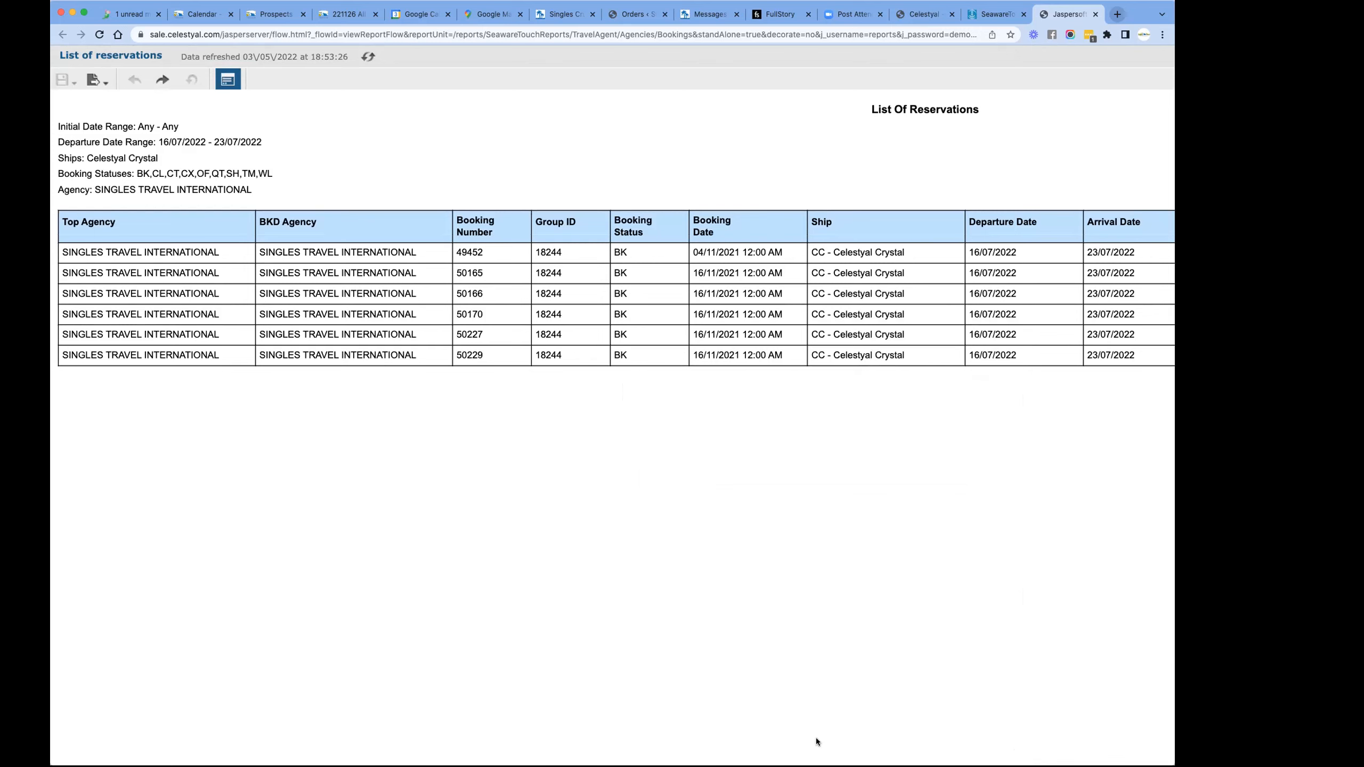
{"action": "left_click", "coordinate": [236, 80]}
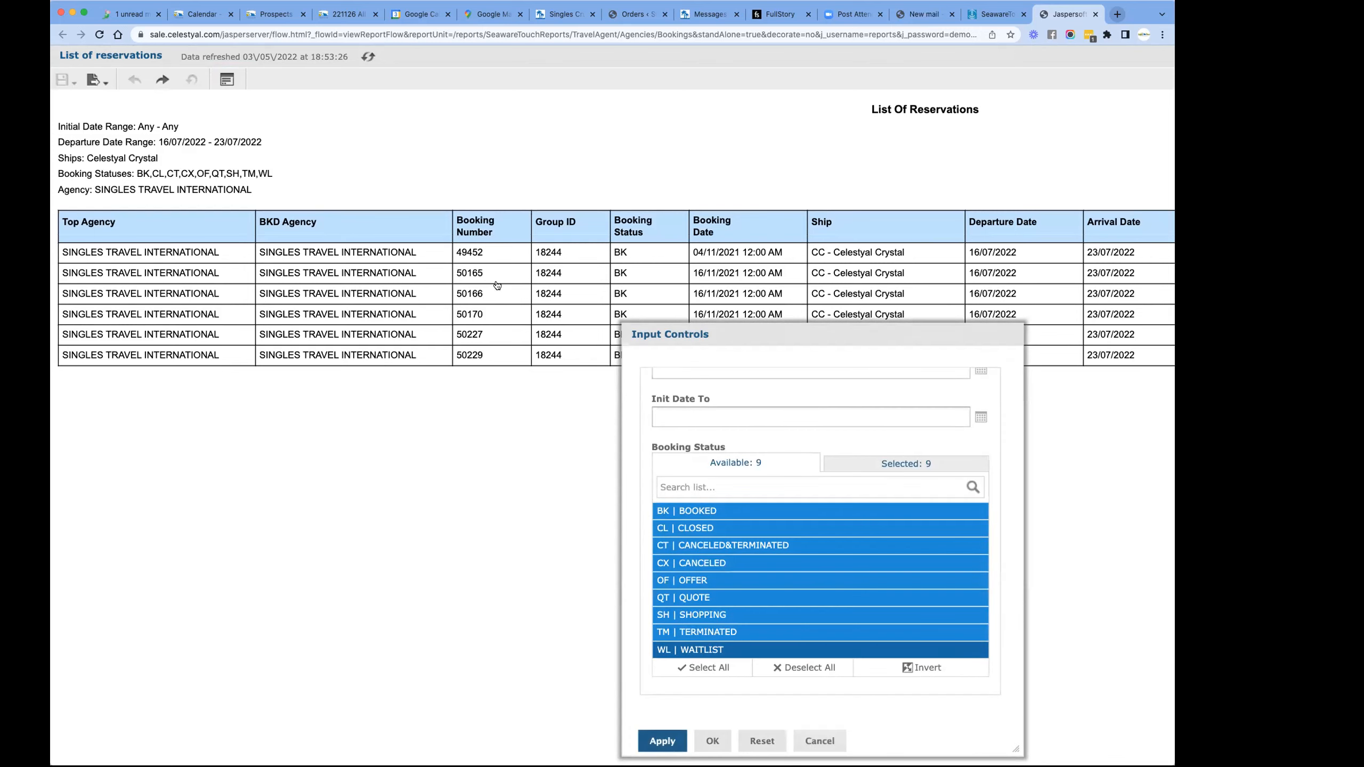
{"action": "scroll", "coordinate": [751, 581], "scroll_direction": "down", "scroll_amount": 3}
{"action": "scroll", "coordinate": [753, 586], "scroll_direction": "up", "scroll_amount": 3}
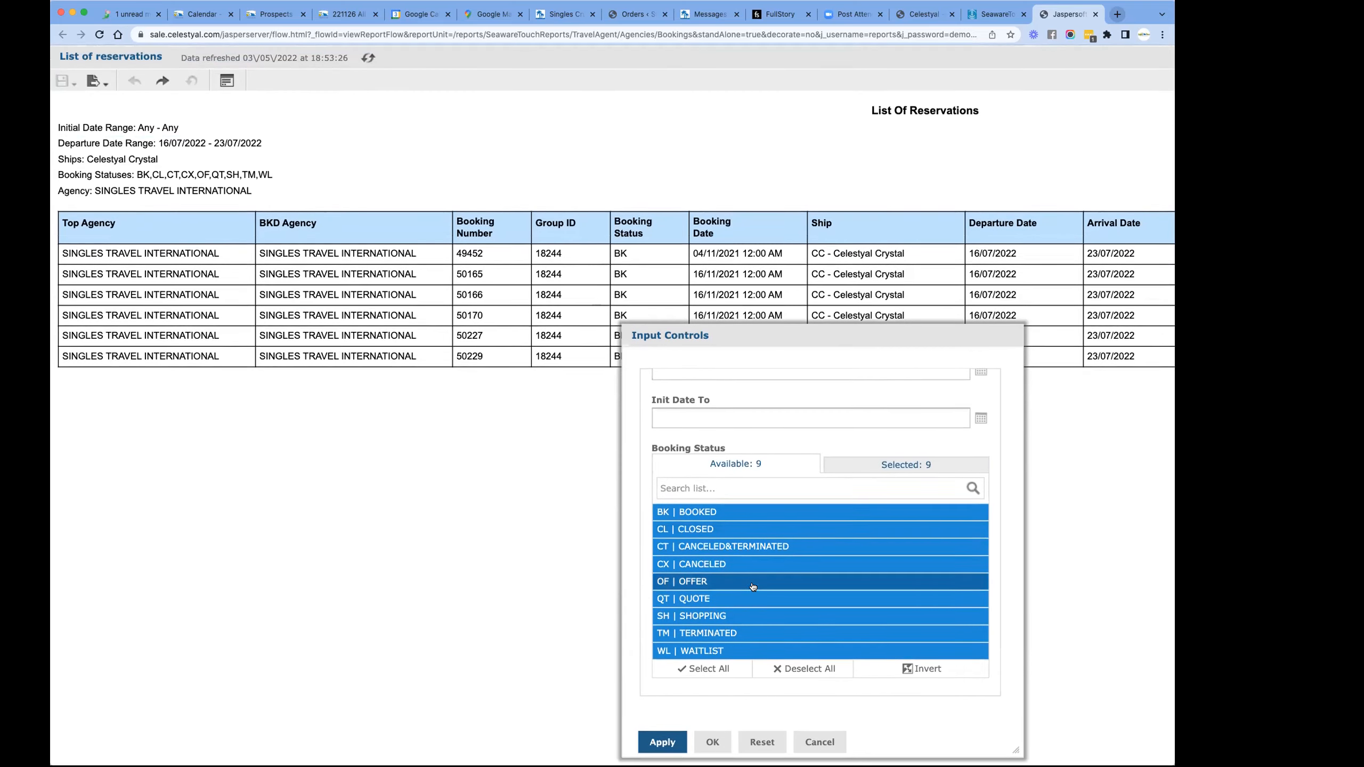
{"action": "scroll", "coordinate": [753, 586], "scroll_direction": "down", "scroll_amount": 2}
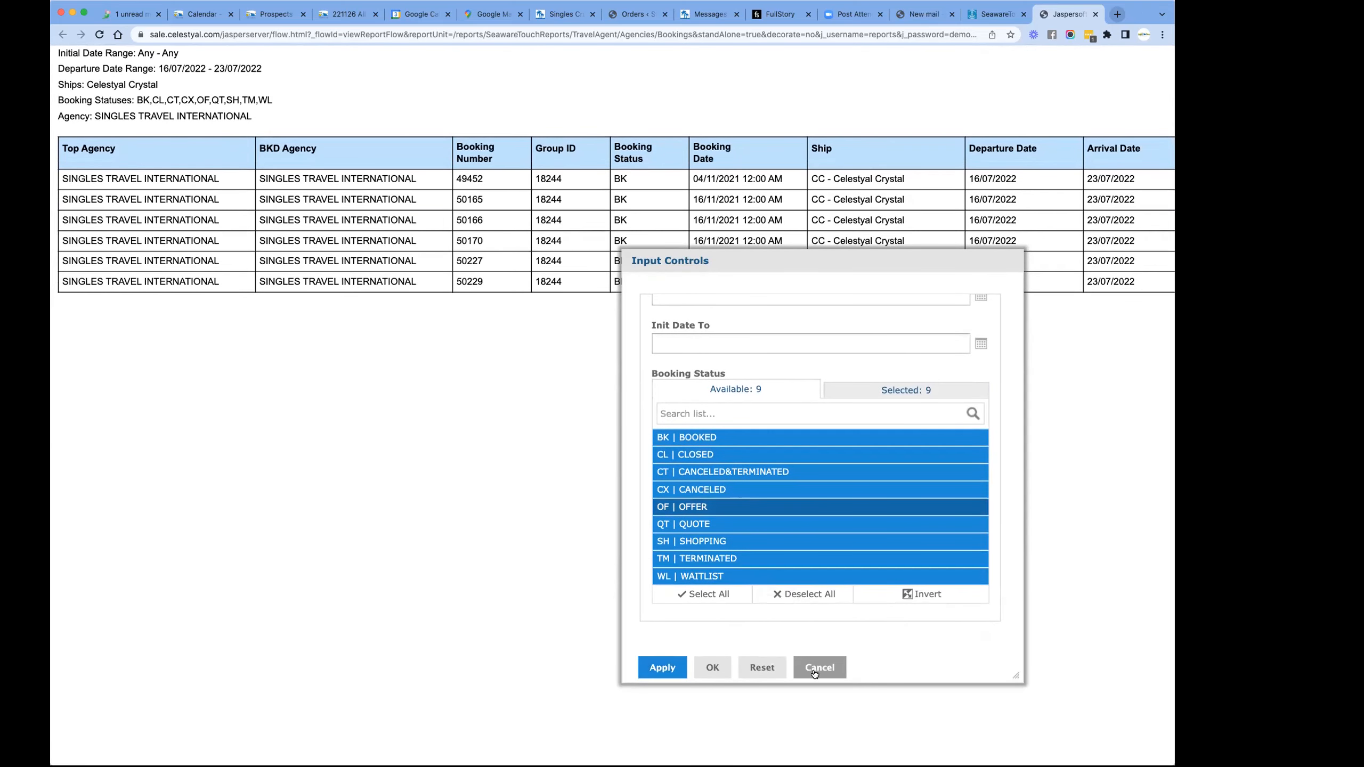
{"action": "left_click", "coordinate": [815, 668]}
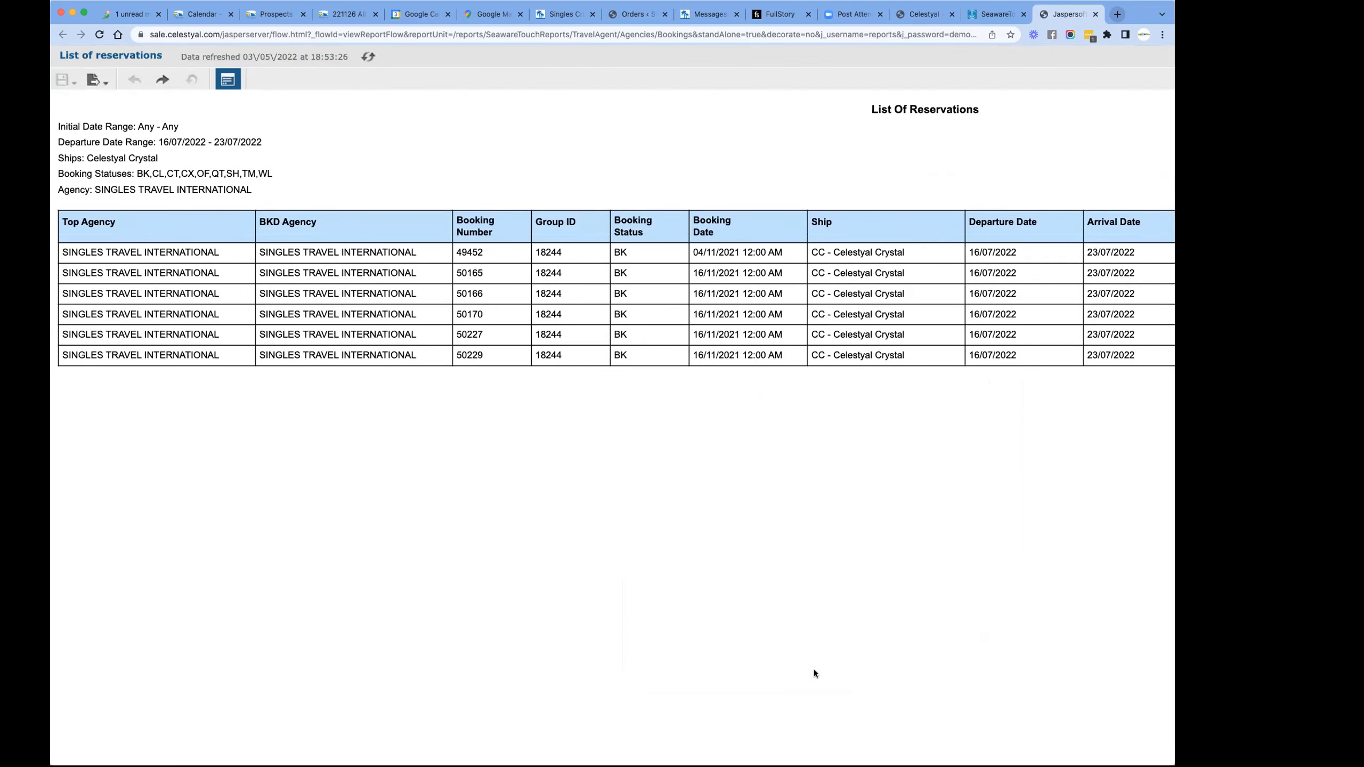
- View the report at a smaller scale, checking its full width from agency to total paid and glancing at the portal's reports list
{"action": "scroll", "coordinate": [719, 491], "scroll_direction": "down", "scroll_amount": 3}
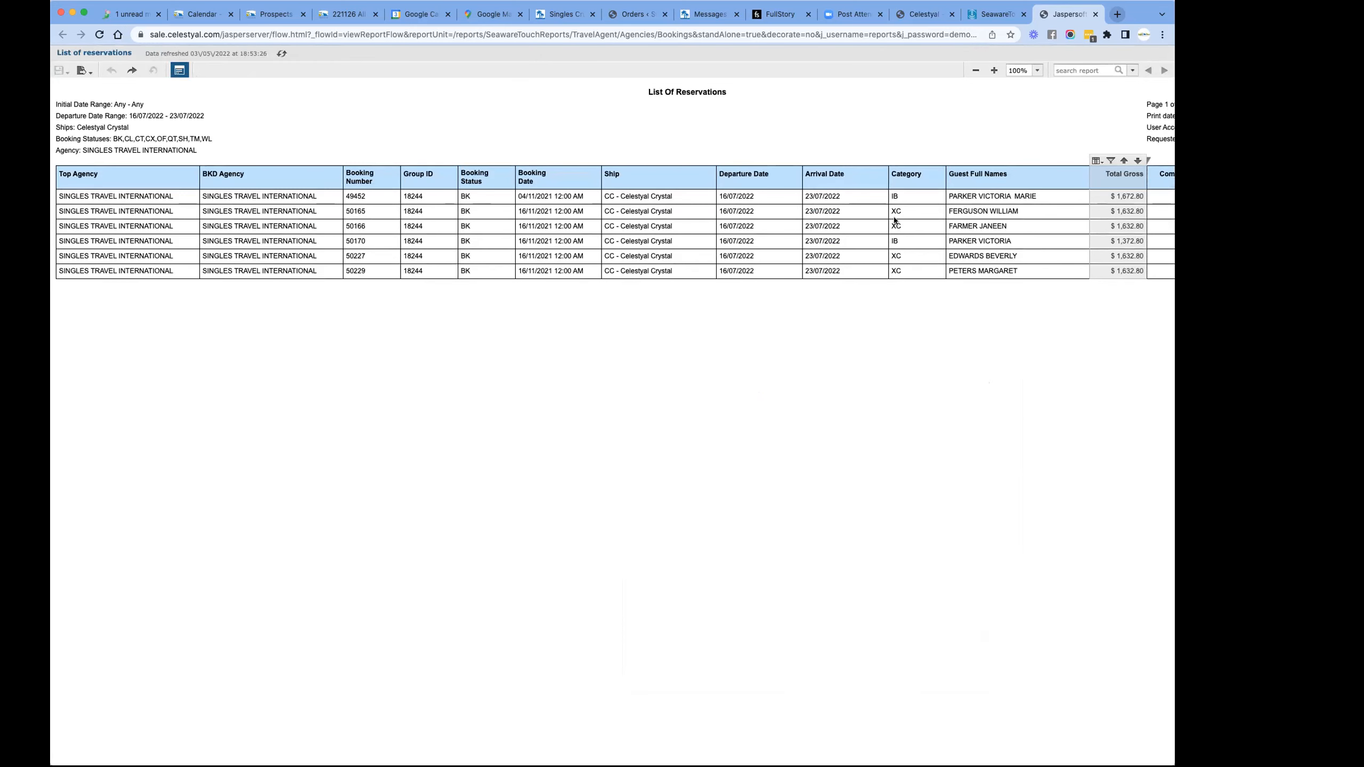
{"action": "left_click", "coordinate": [987, 15]}
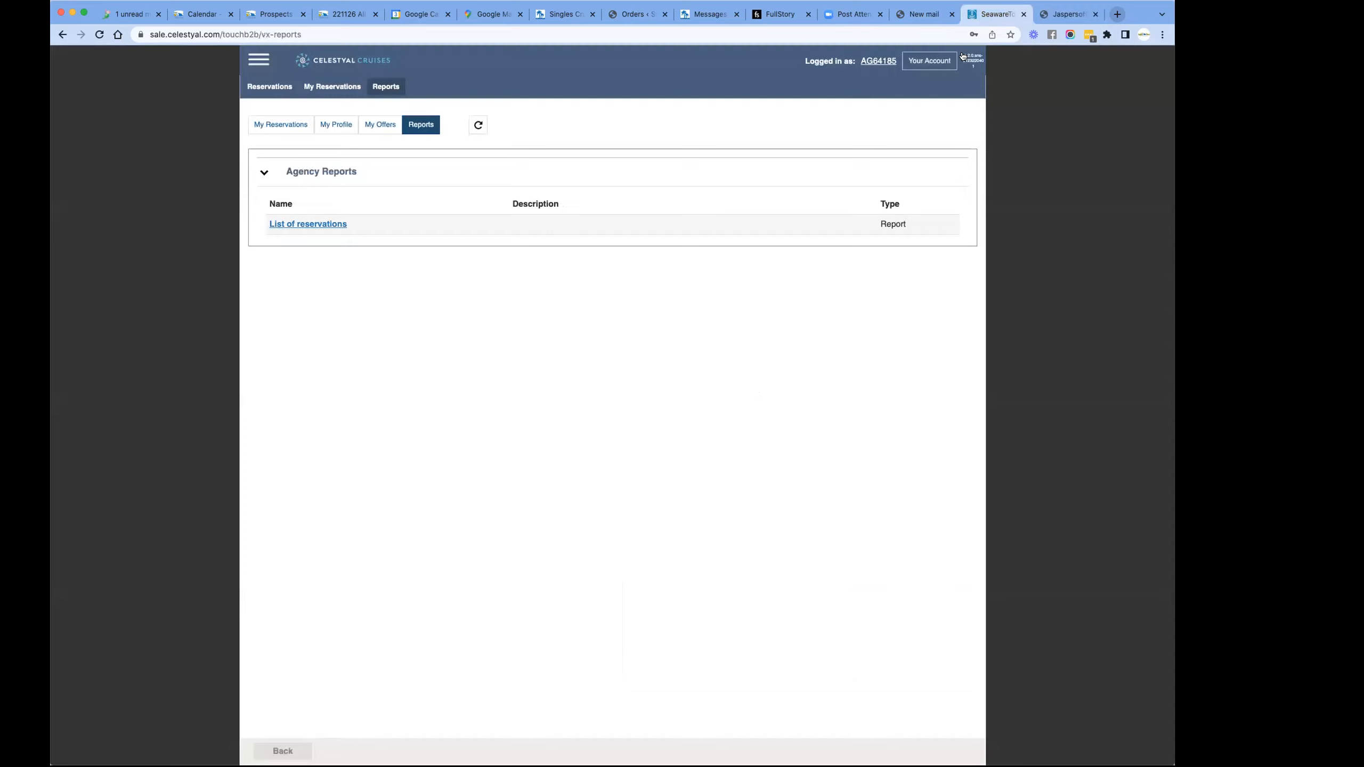
{"action": "left_click", "coordinate": [1068, 14]}
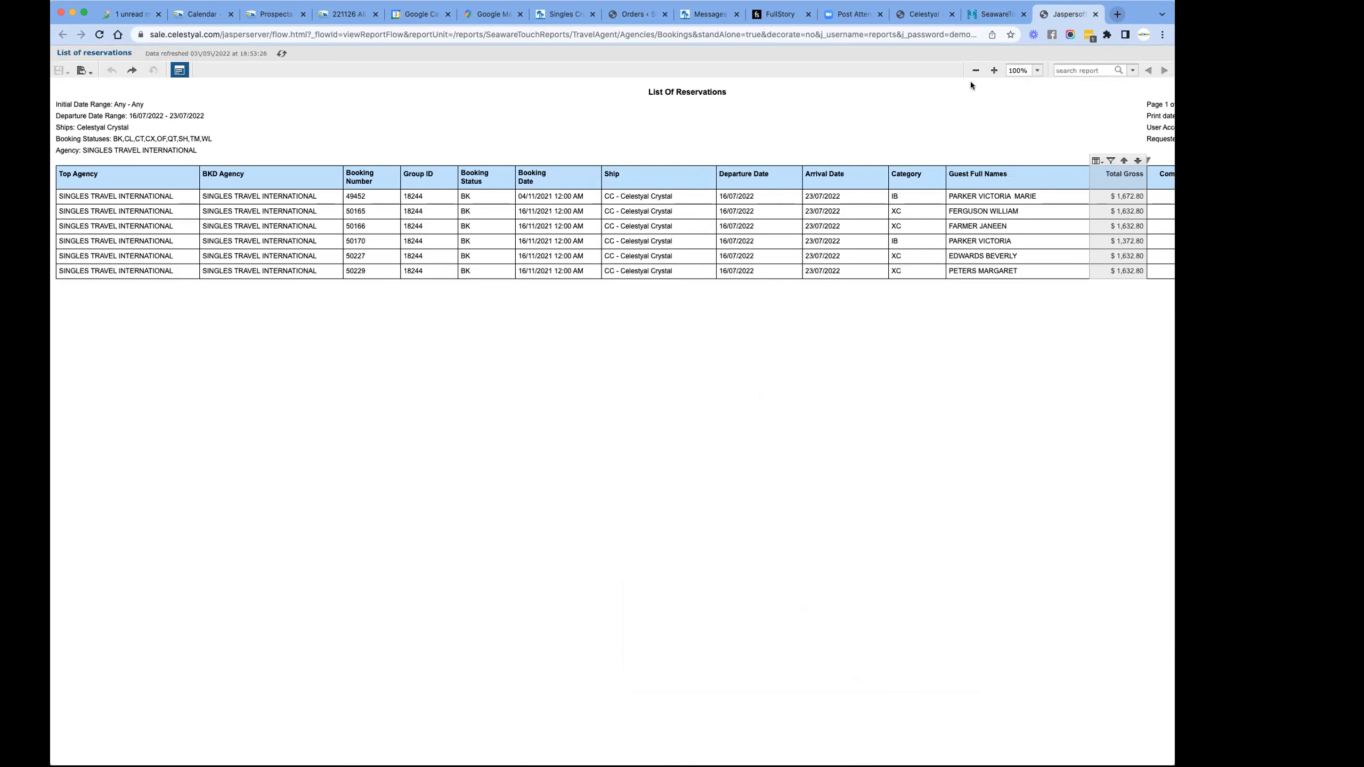
{"action": "scroll", "coordinate": [970, 81], "scroll_direction": "right", "scroll_amount": 5}
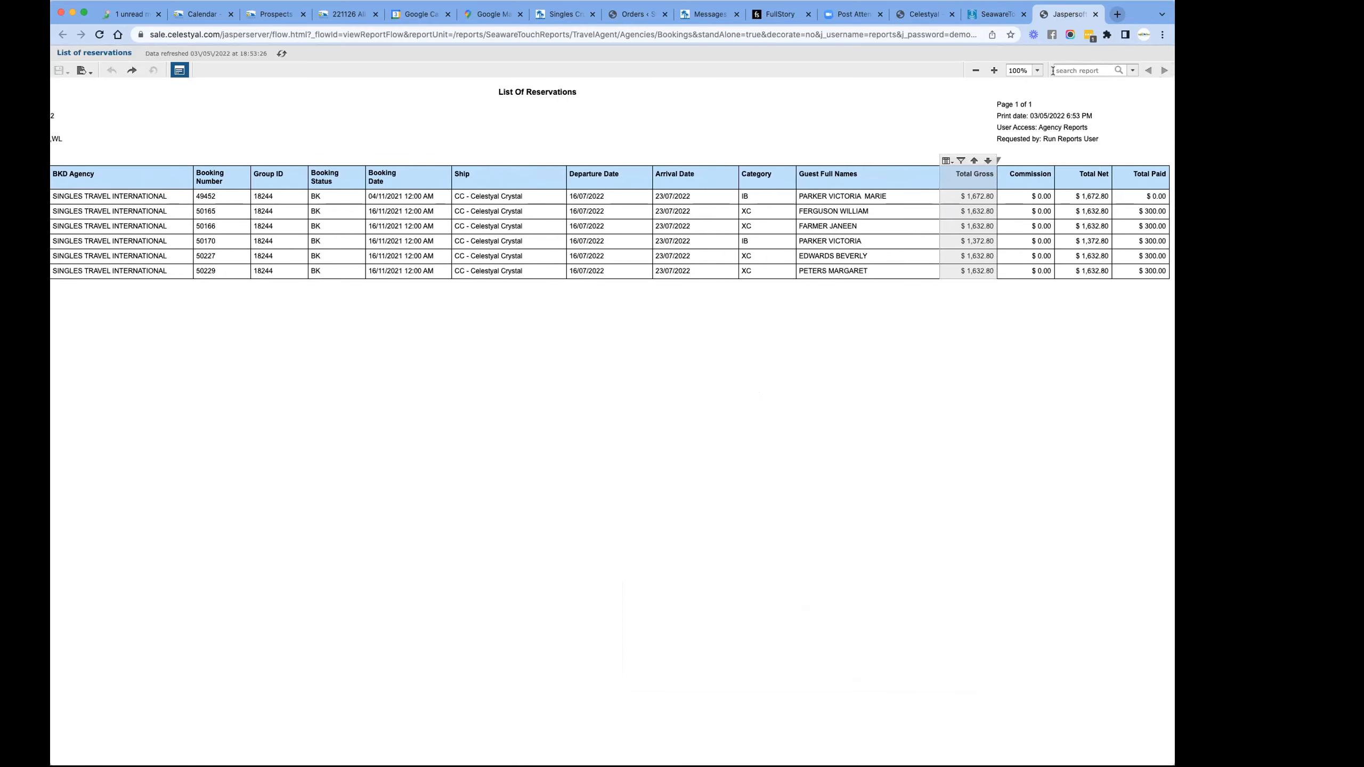
{"action": "scroll", "coordinate": [714, 108], "scroll_direction": "left", "scroll_amount": 5}
{"action": "scroll", "coordinate": [714, 107], "scroll_direction": "right", "scroll_amount": 5}
{"action": "scroll", "coordinate": [715, 108], "scroll_direction": "left", "scroll_amount": 5}
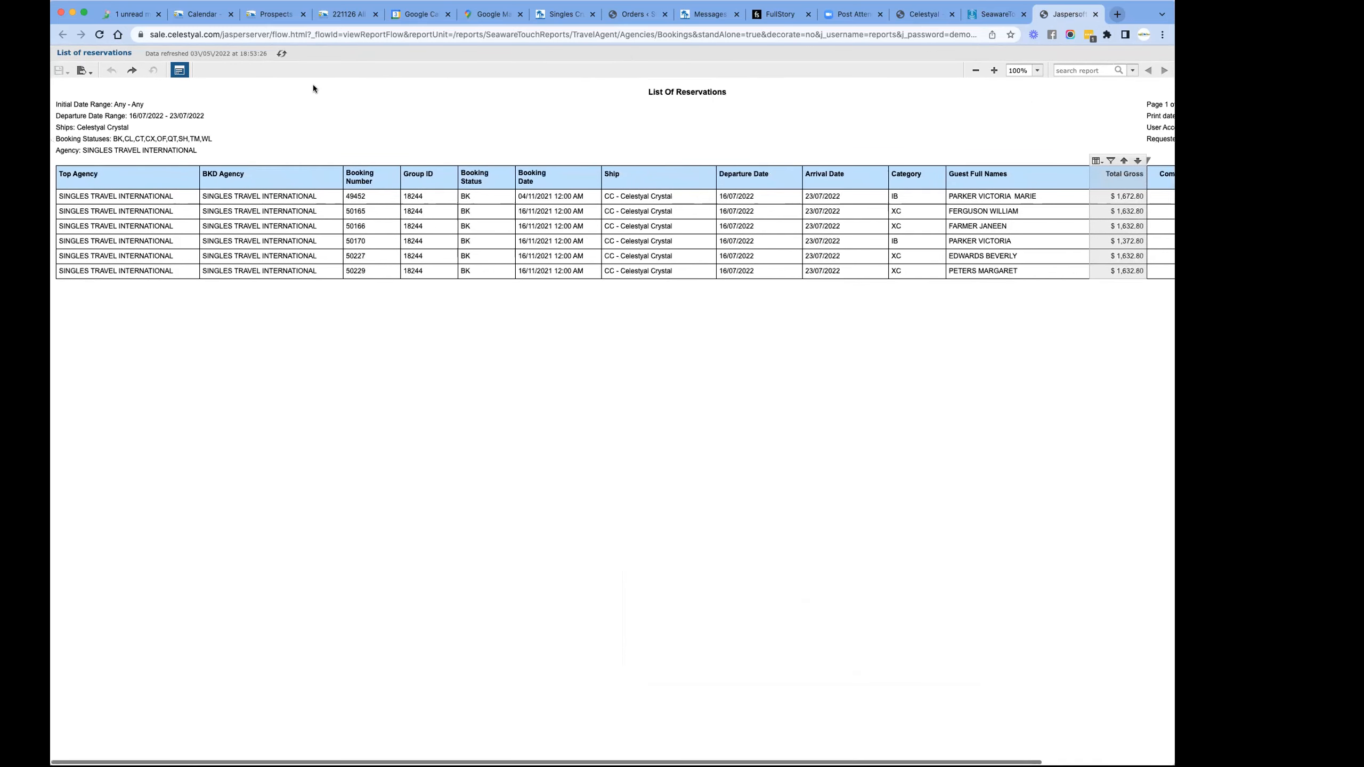
{"action": "scroll", "coordinate": [315, 88], "scroll_direction": "right", "scroll_amount": 5}
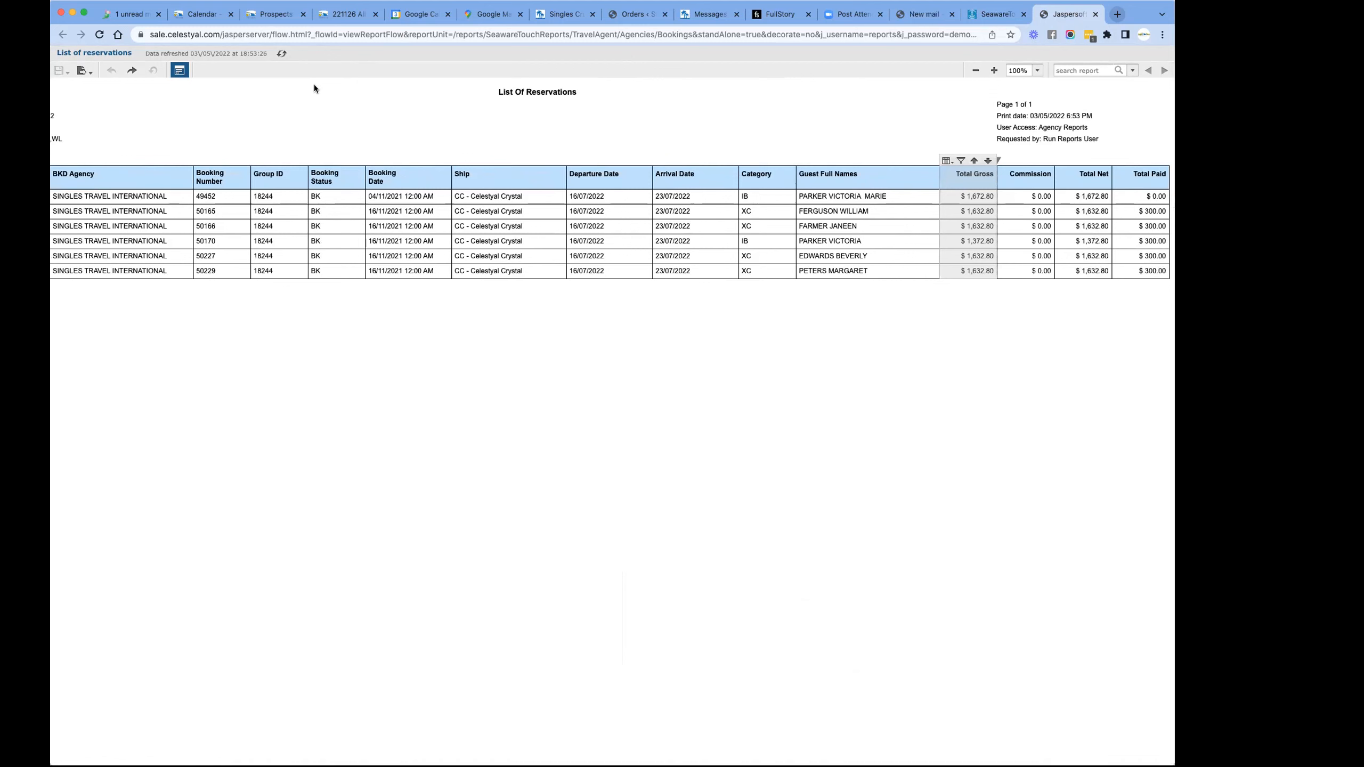
- Close the reservations report and start a new reservation in the sales portal
{"action": "left_click", "coordinate": [1095, 14]}
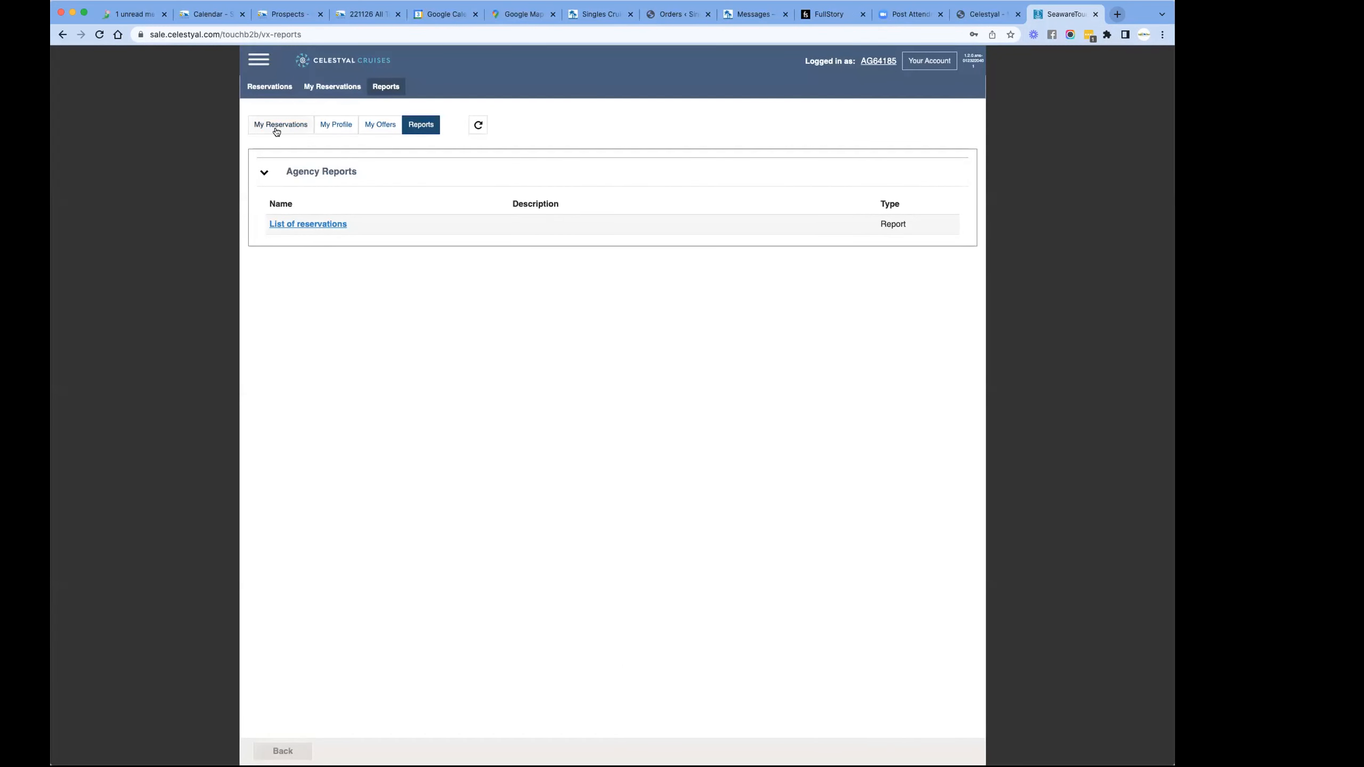
{"action": "left_click", "coordinate": [270, 87]}
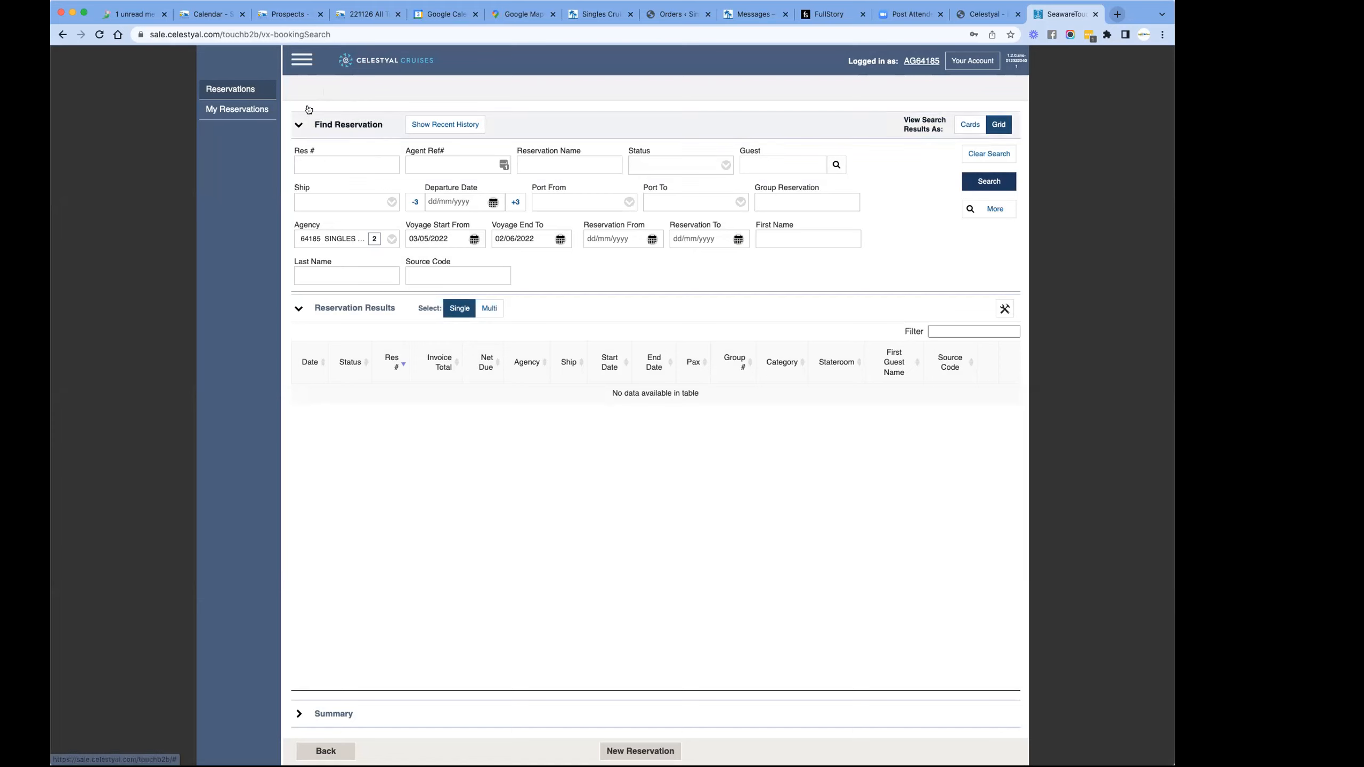
{"action": "left_click", "coordinate": [302, 61]}
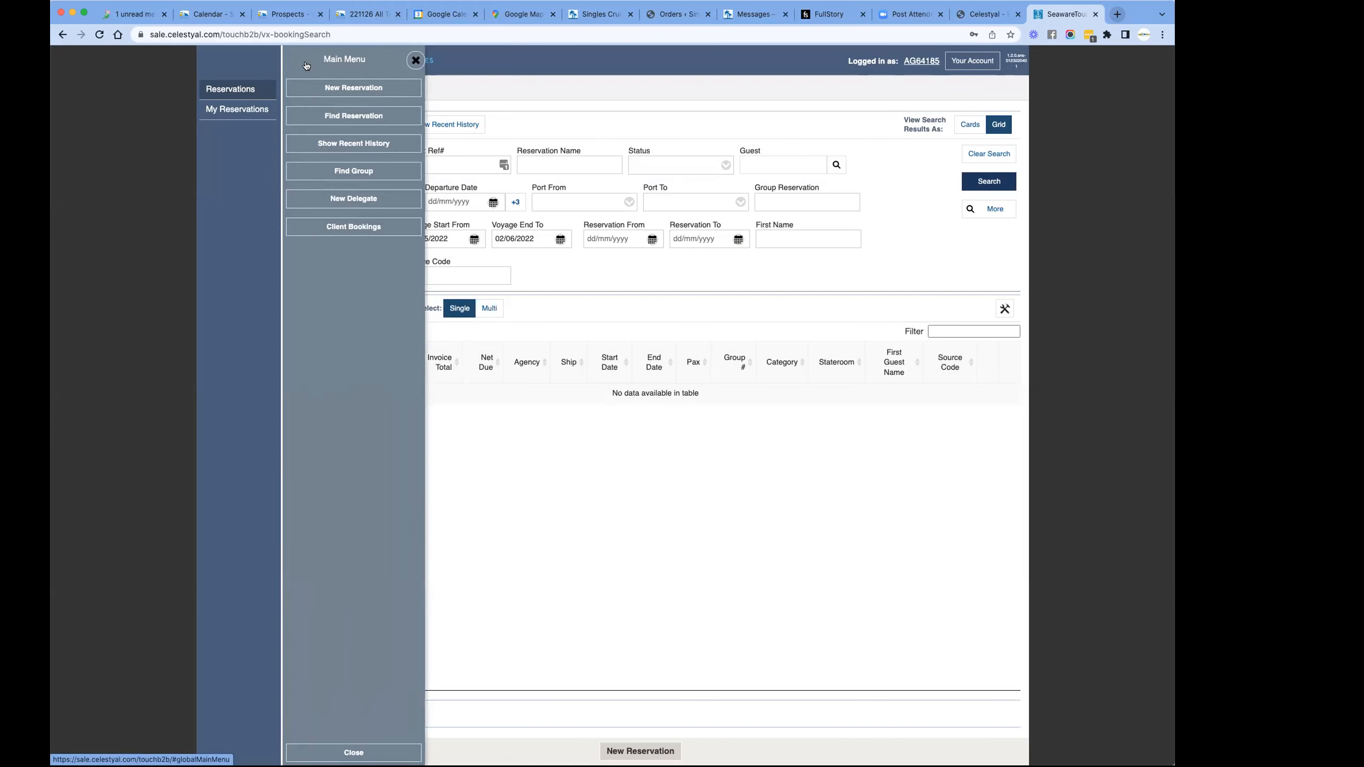
{"action": "left_click", "coordinate": [317, 88]}
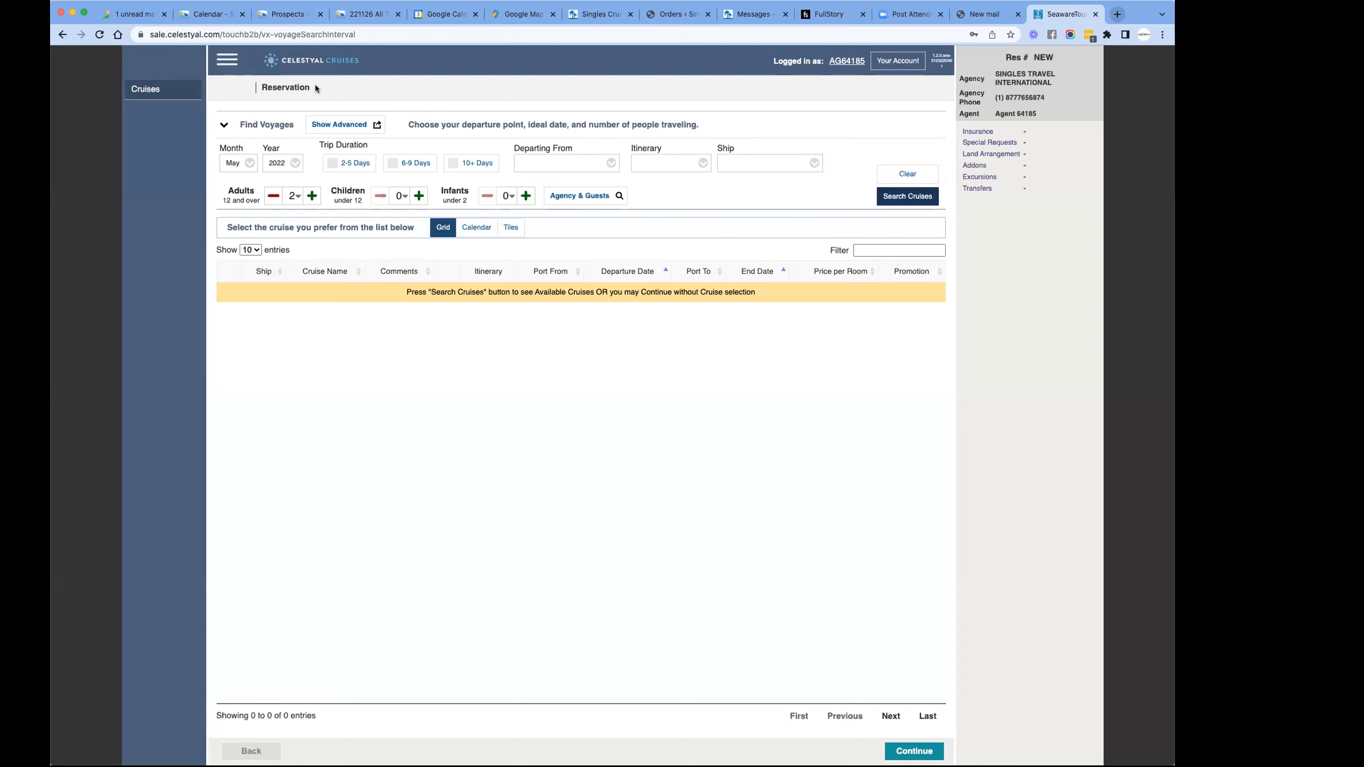
- Find July 2022 cruises lasting 6-9 days in the calendar view and choose the 16 July departure
{"action": "left_click", "coordinate": [249, 163]}
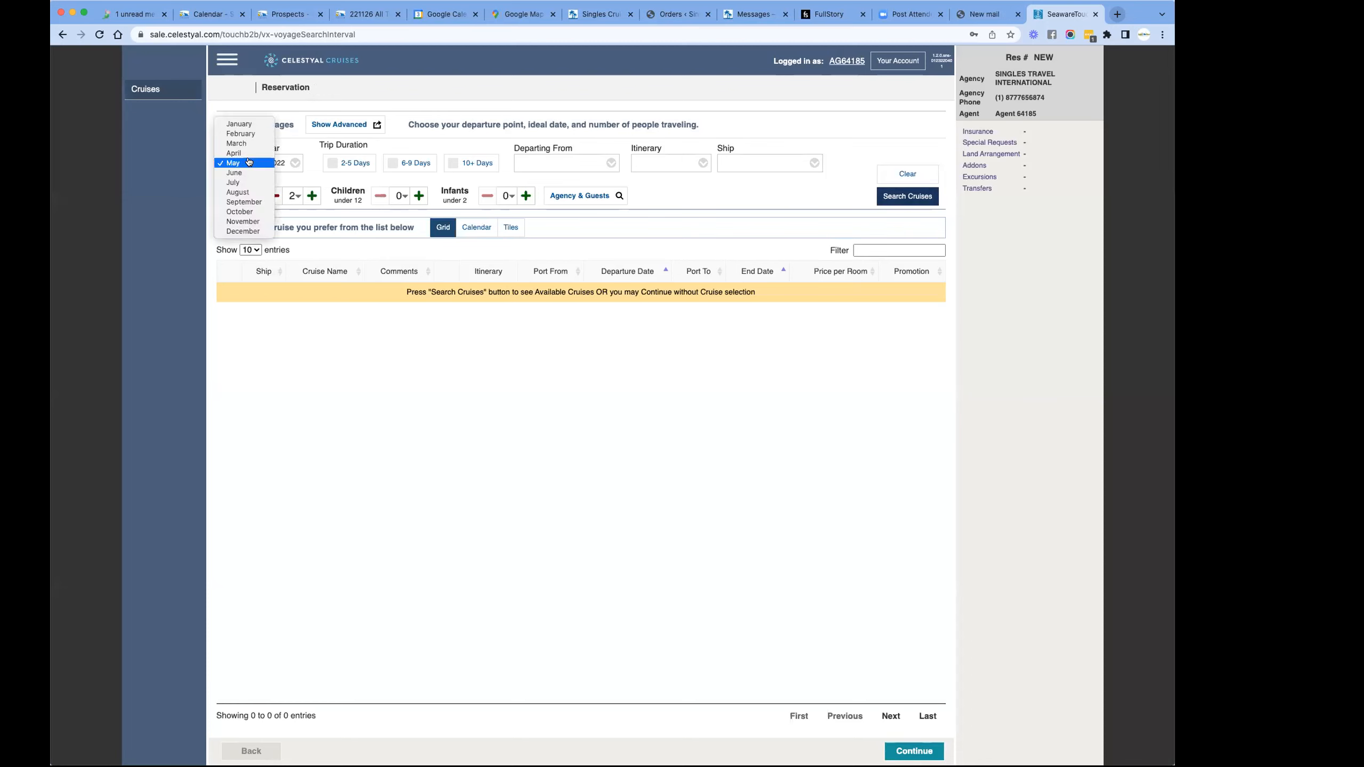
{"action": "left_click", "coordinate": [242, 183]}
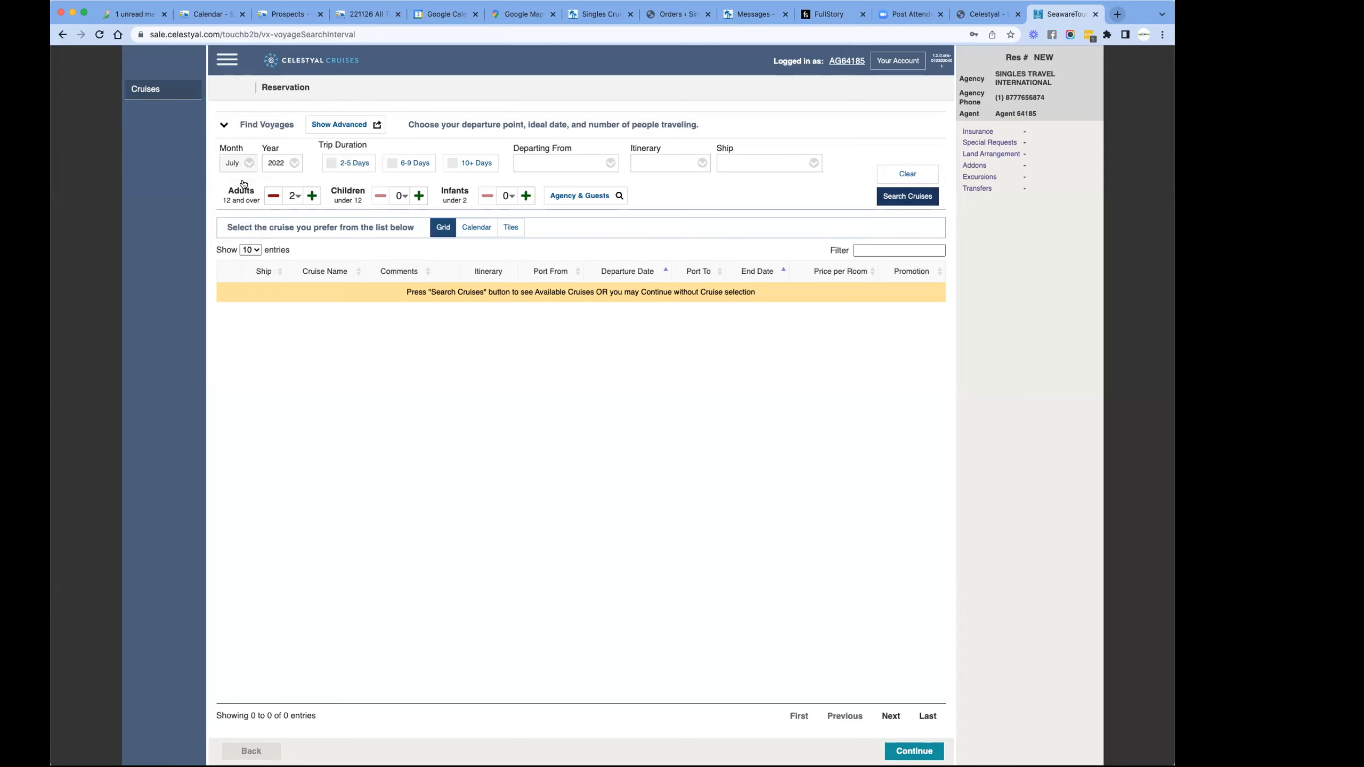
{"action": "left_click", "coordinate": [391, 163]}
{"action": "left_click", "coordinate": [475, 228]}
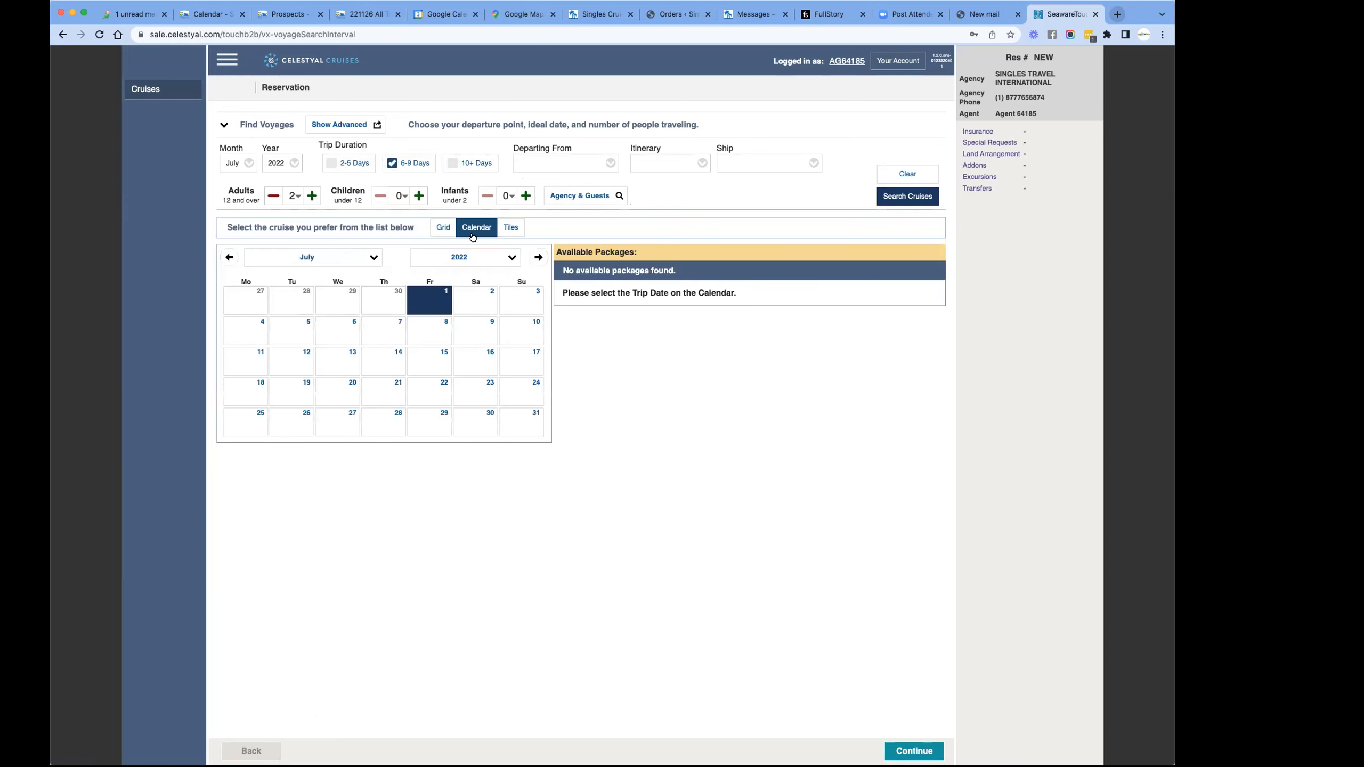
{"action": "left_click", "coordinate": [482, 363]}
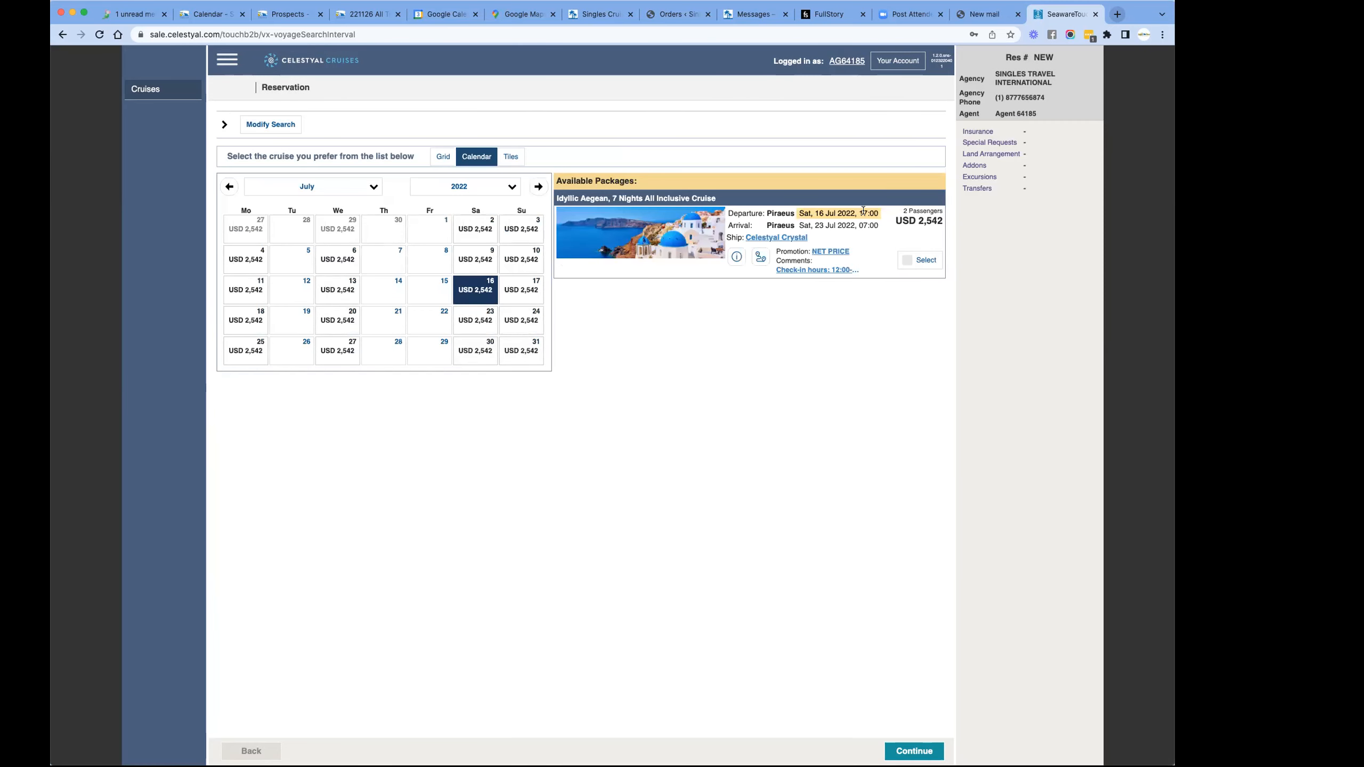
- Select the Idyllic Aegean, 7 Nights All Inclusive Cruise and check the Junior Balcony Suite's availability among its staterooms
{"action": "left_click", "coordinate": [909, 260]}
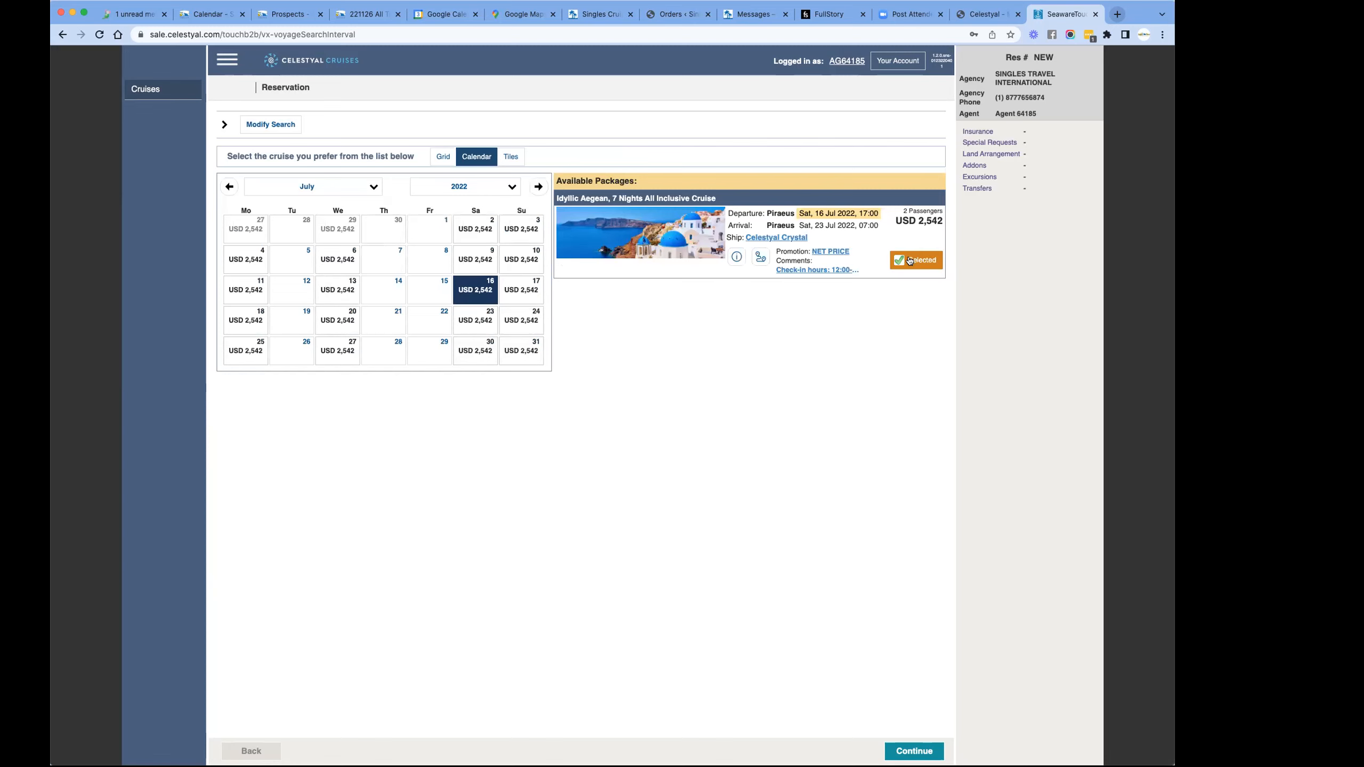
{"action": "left_click", "coordinate": [913, 752]}
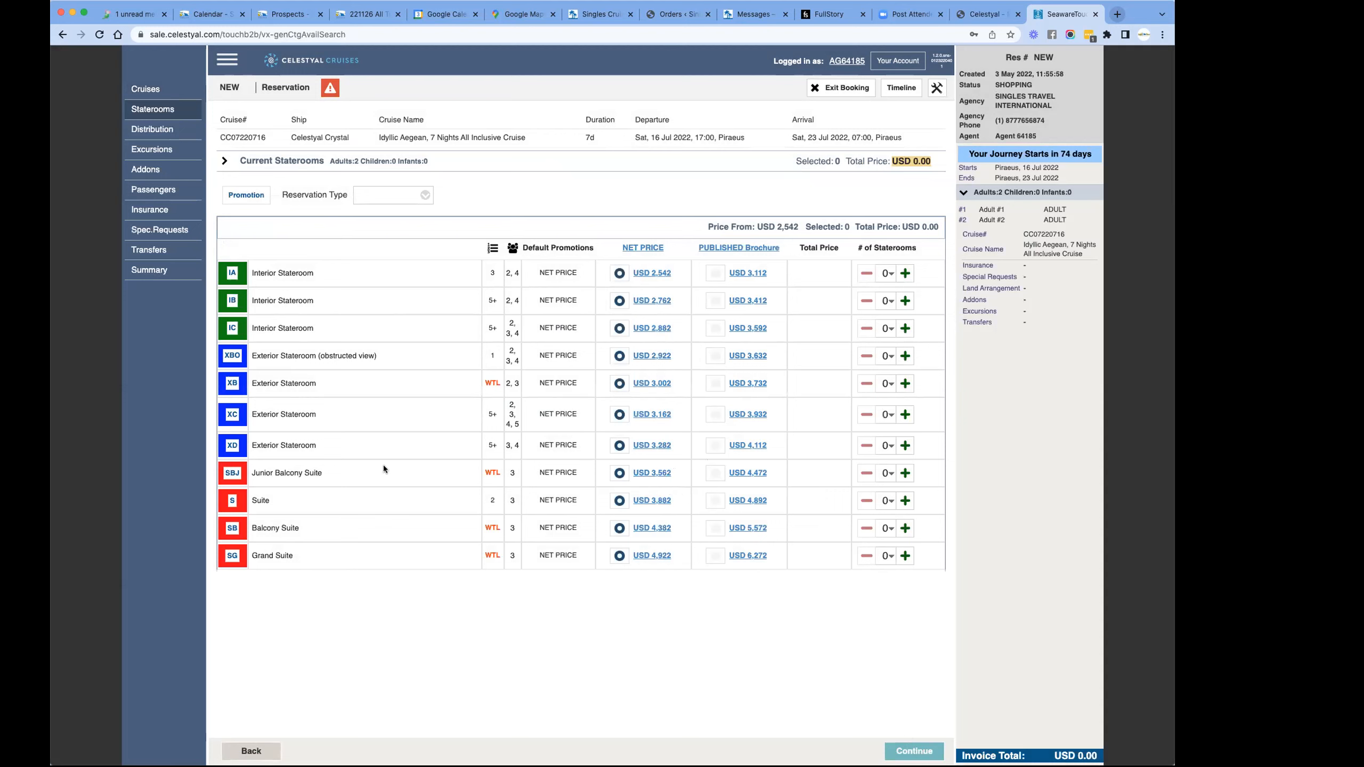
{"action": "left_click_drag", "start_coordinate": [486, 469], "coordinate": [507, 473]}
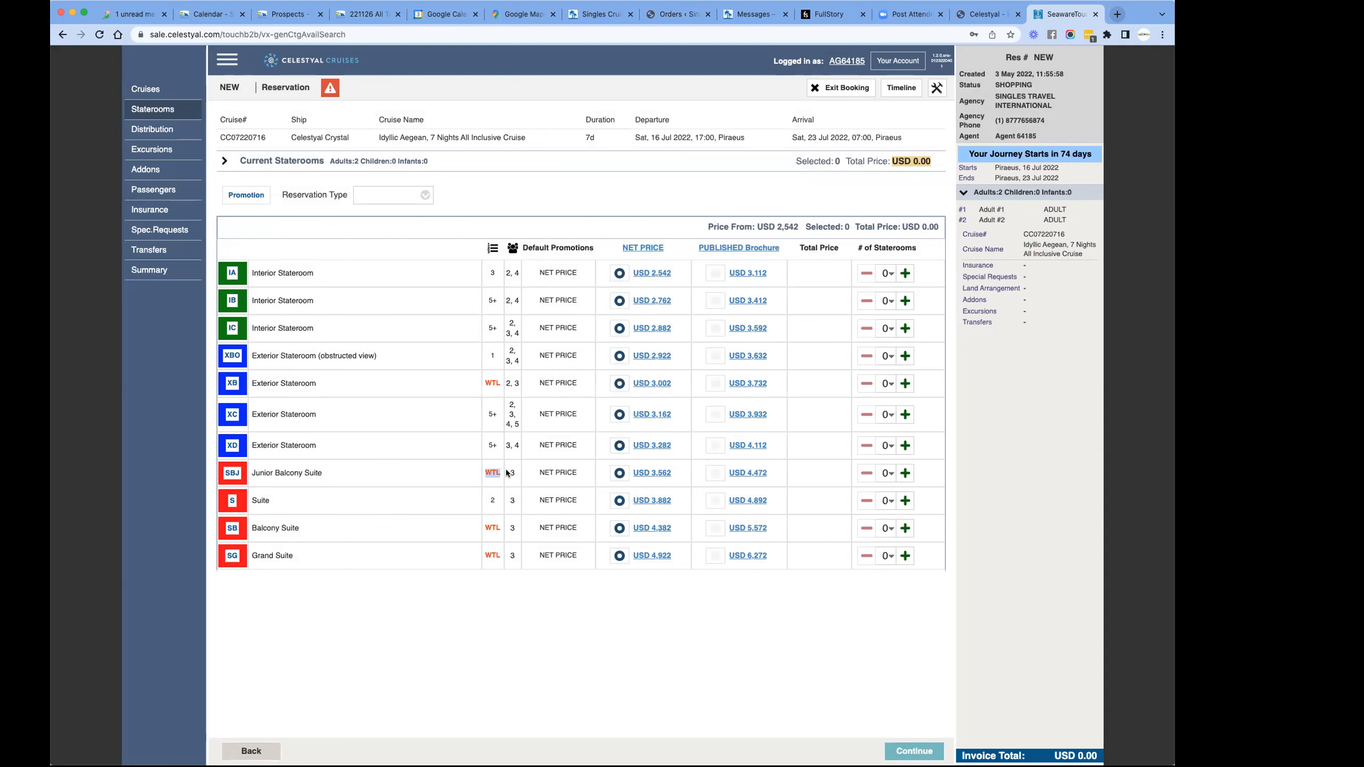
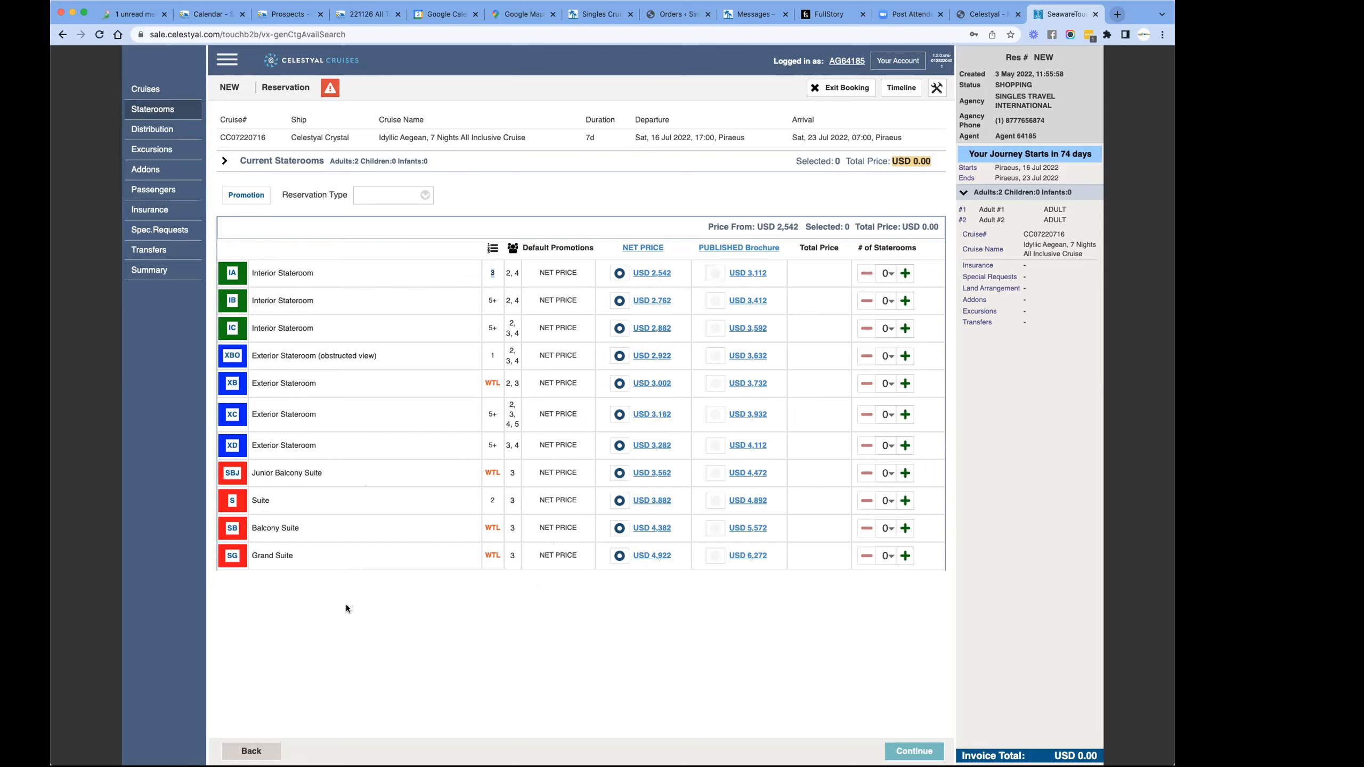
- Examine the number of available staterooms in the IB interior and XBO obstructed-view exterior categories
{"action": "scroll", "coordinate": [484, 366], "scroll_direction": "up", "scroll_amount": 5}
{"action": "left_click_drag", "start_coordinate": [514, 226], "coordinate": [489, 226]}
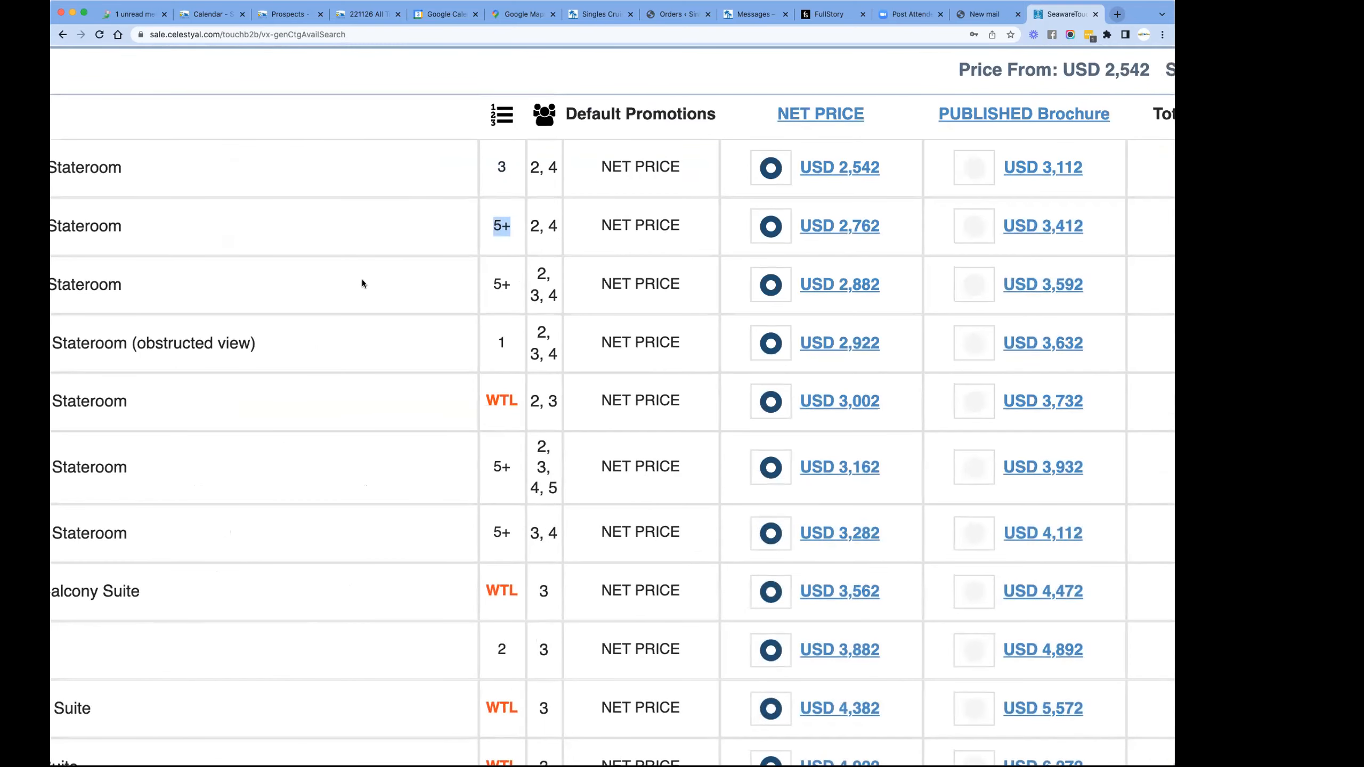
{"action": "left_click_drag", "start_coordinate": [511, 343], "coordinate": [478, 341]}
{"action": "scroll", "coordinate": [430, 346], "scroll_direction": "left", "scroll_amount": 5}
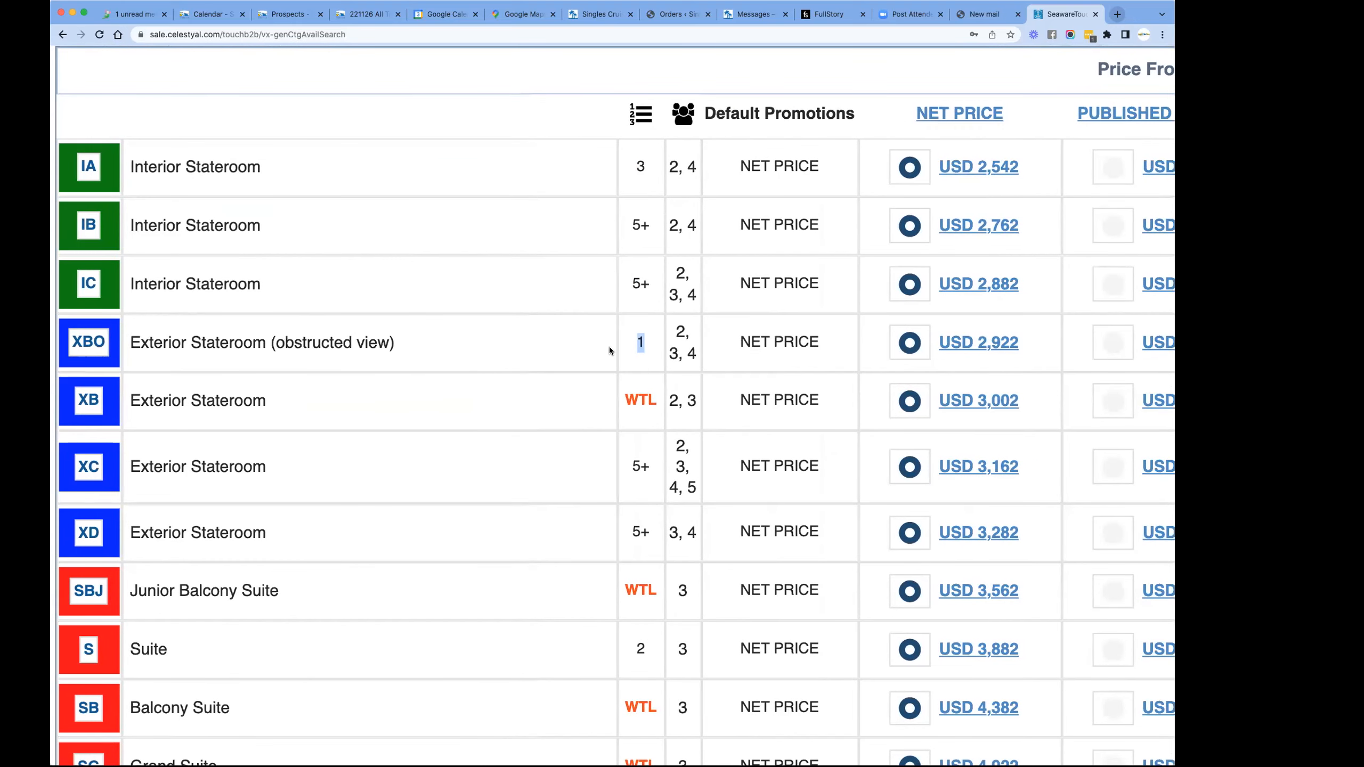
- Open the net price invoice details for the XBO obstructed-view exterior stateroom and check the per-reservation invoice total
{"action": "key", "text": "super+minus"}
{"action": "key", "text": "super+minus"}
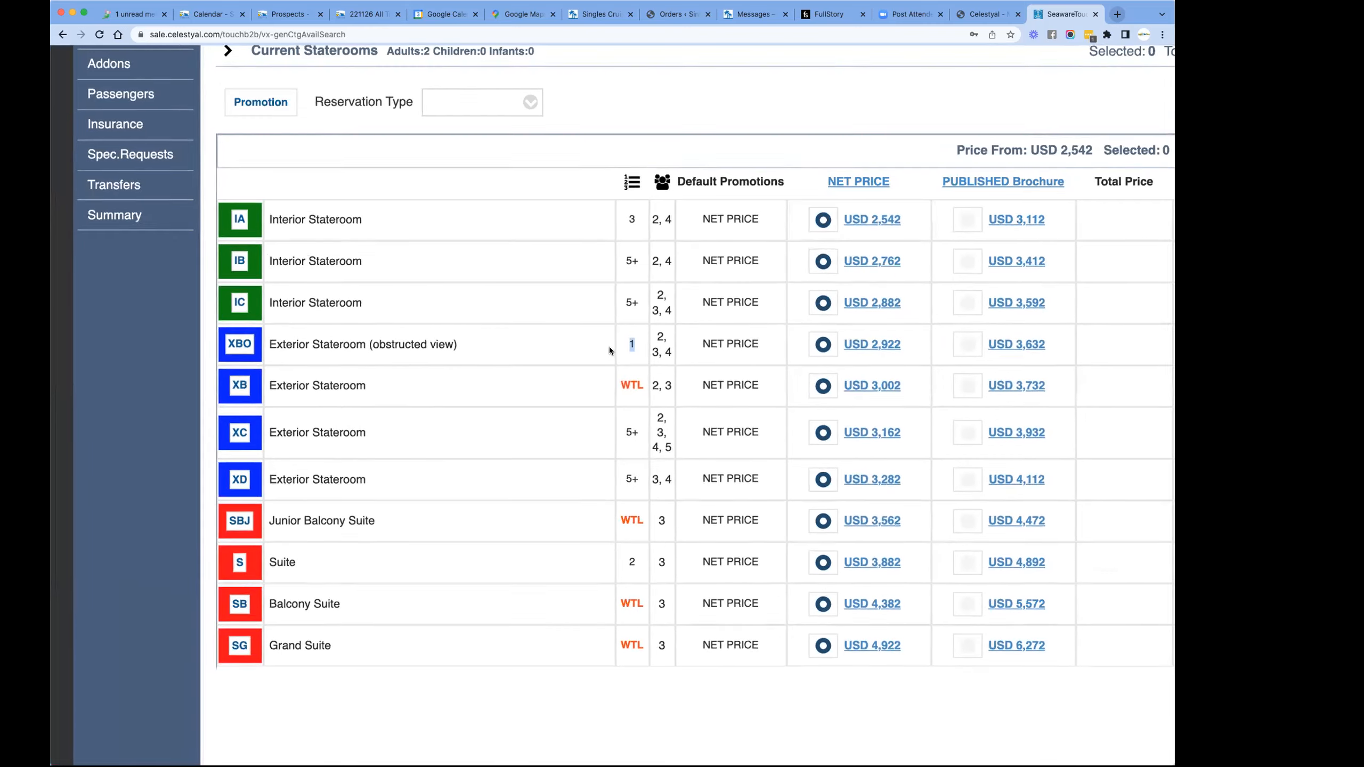
{"action": "scroll", "coordinate": [713, 347], "scroll_direction": "right", "scroll_amount": 3}
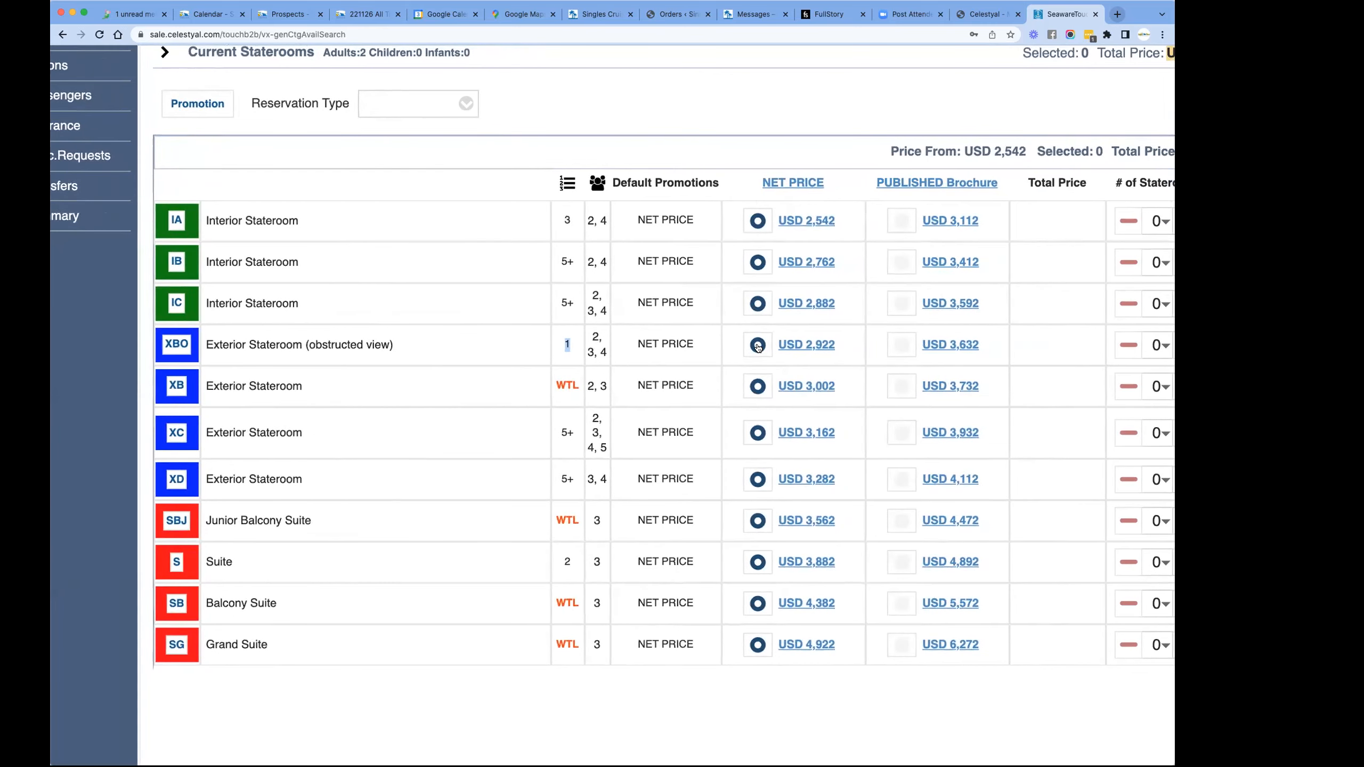
{"action": "left_click", "coordinate": [807, 346]}
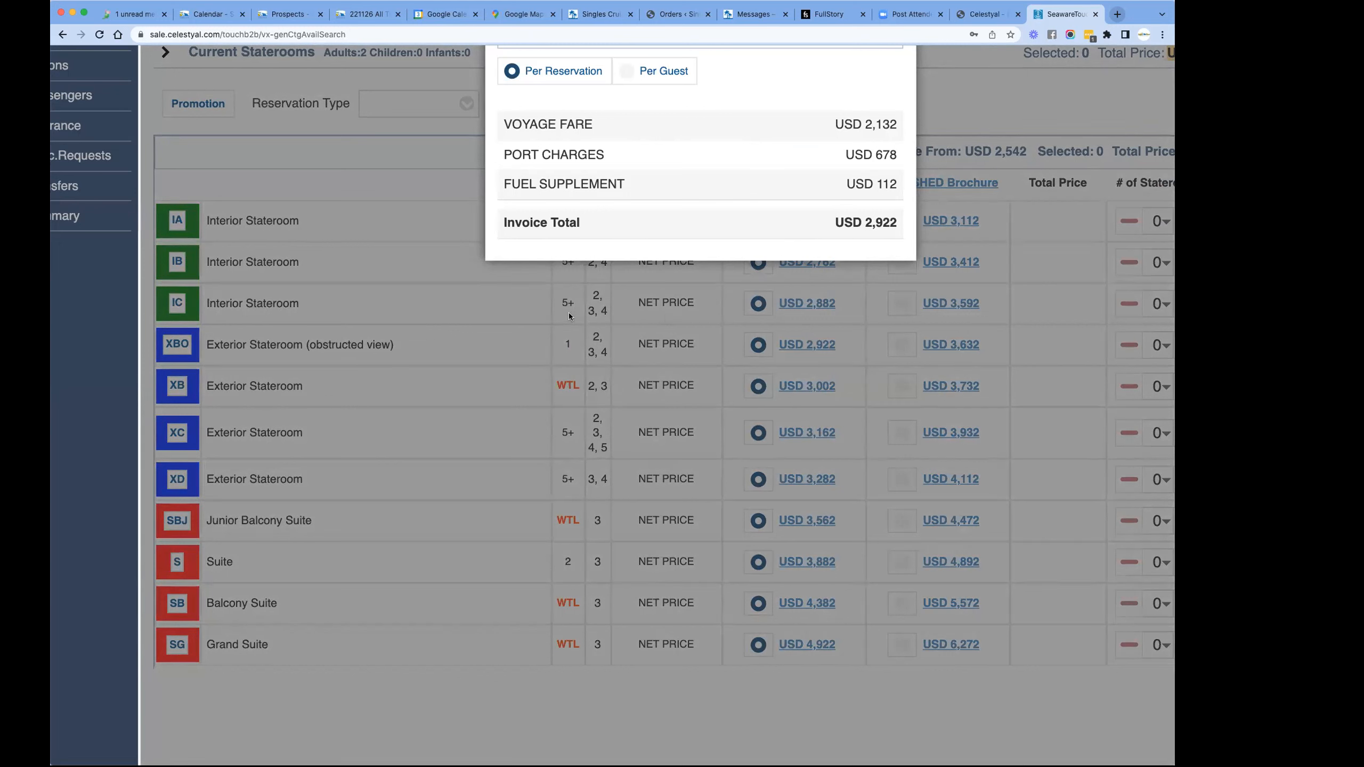
{"action": "scroll", "coordinate": [626, 173], "scroll_direction": "up", "scroll_amount": 3}
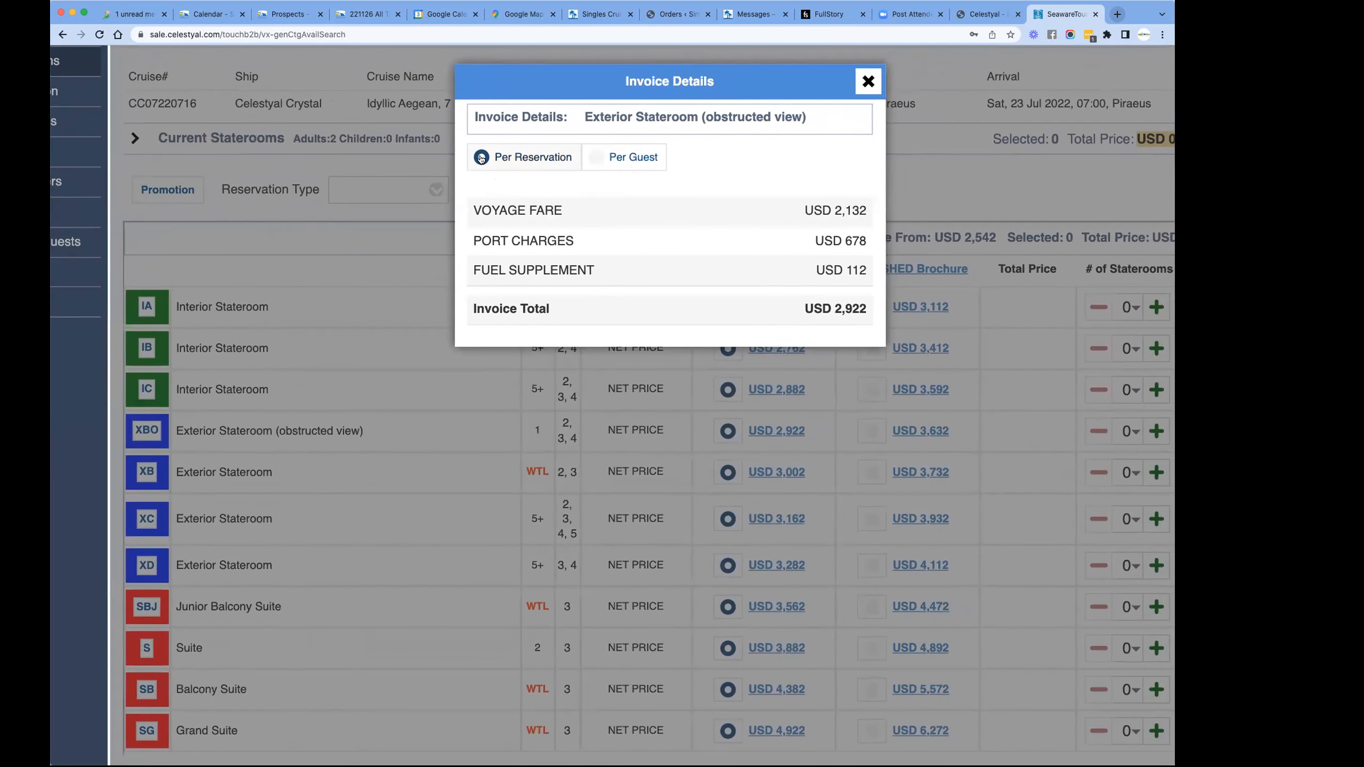
{"action": "left_click_drag", "start_coordinate": [815, 309], "coordinate": [877, 307]}
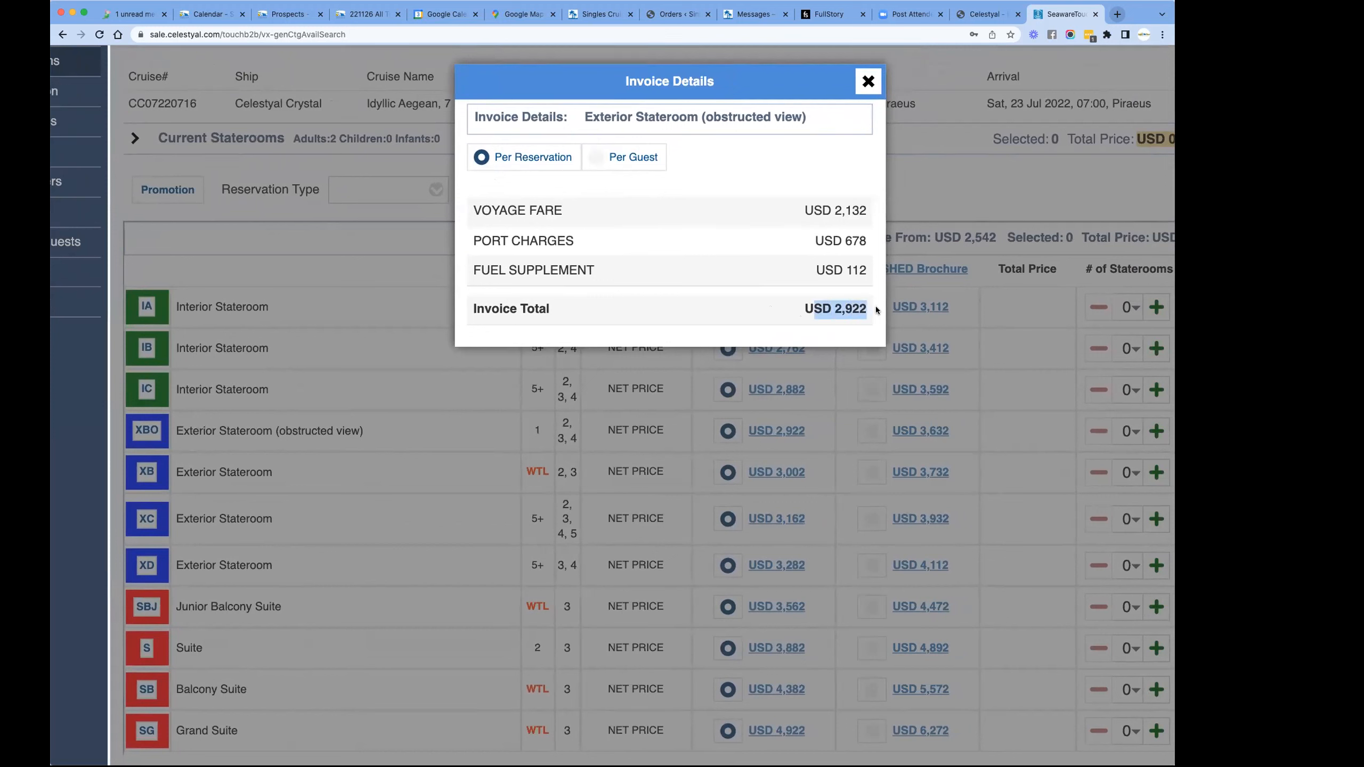
- Compare the XBO stateroom's per-guest and per-reservation price breakdowns, and close the invoice details
{"action": "left_click", "coordinate": [598, 157]}
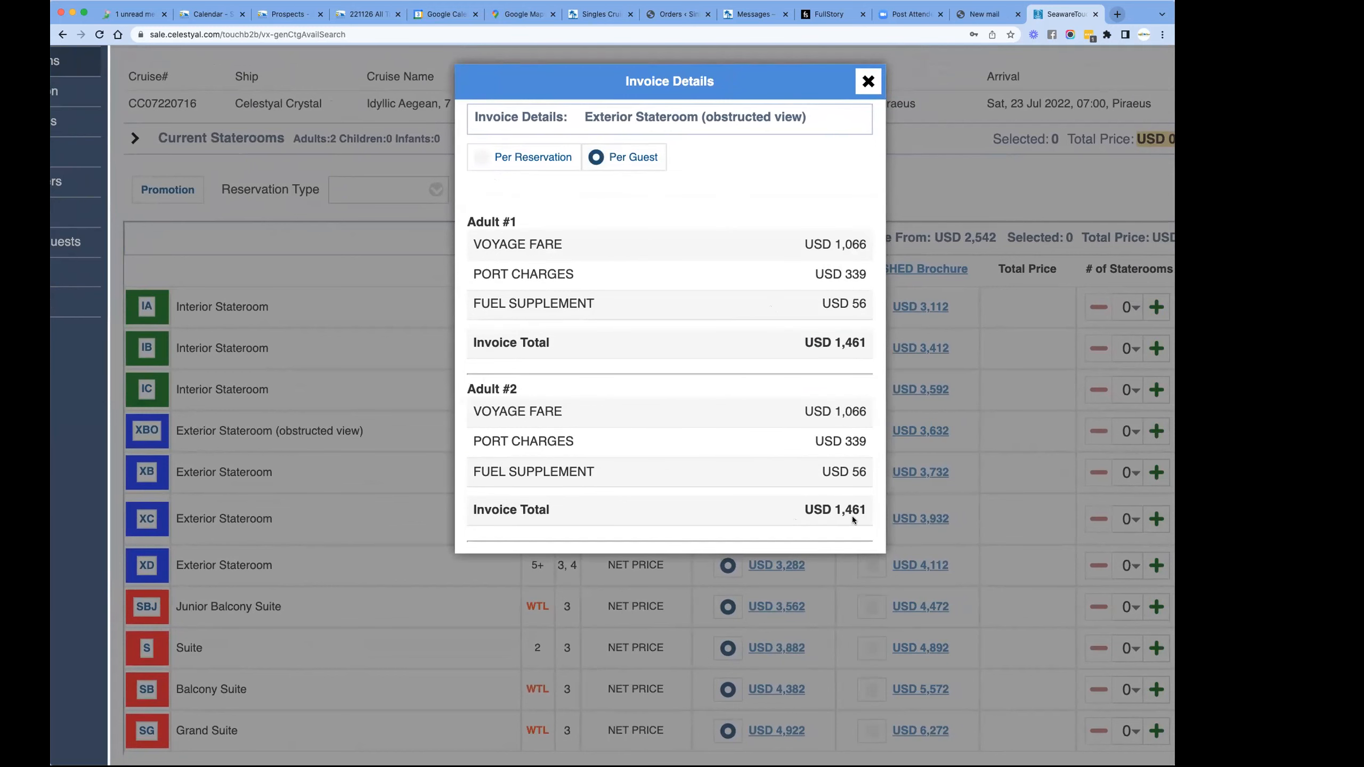
{"action": "left_click", "coordinate": [496, 157]}
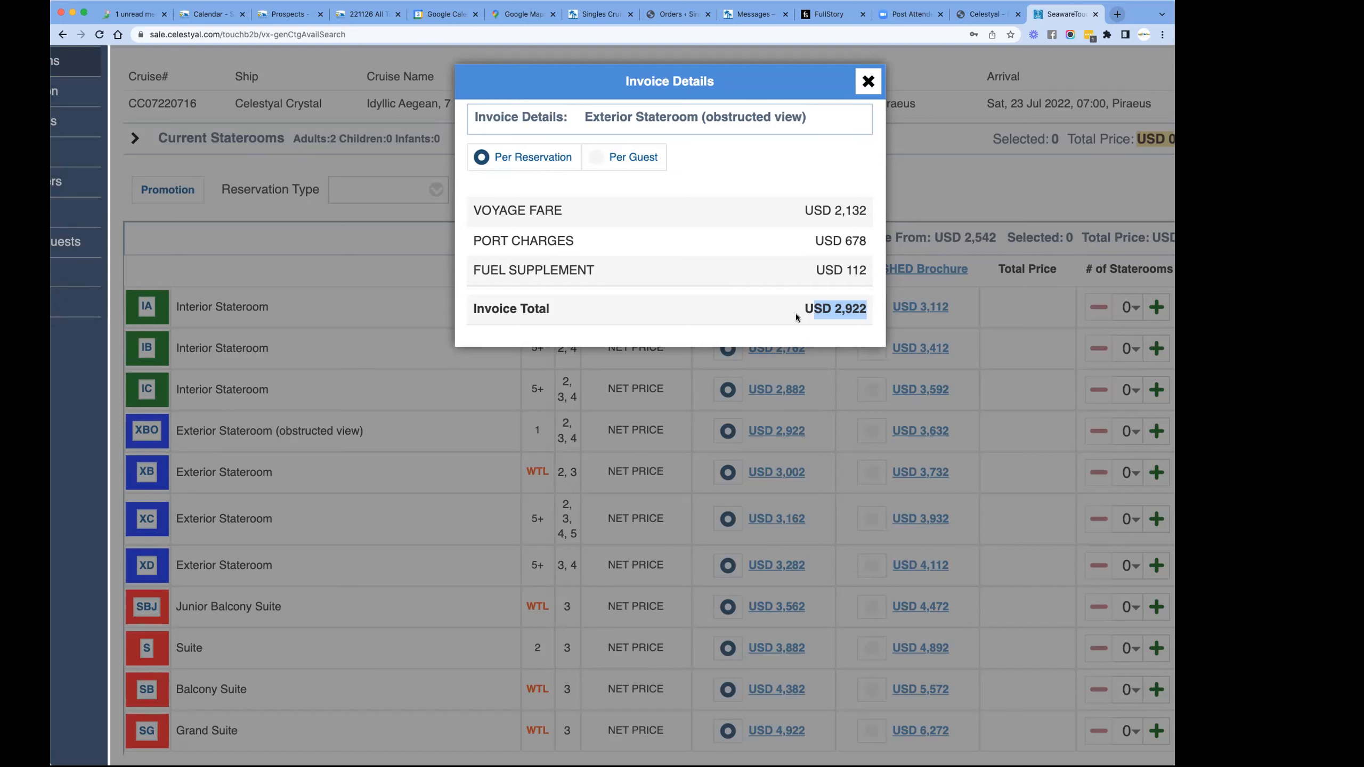
{"action": "left_click", "coordinate": [595, 157]}
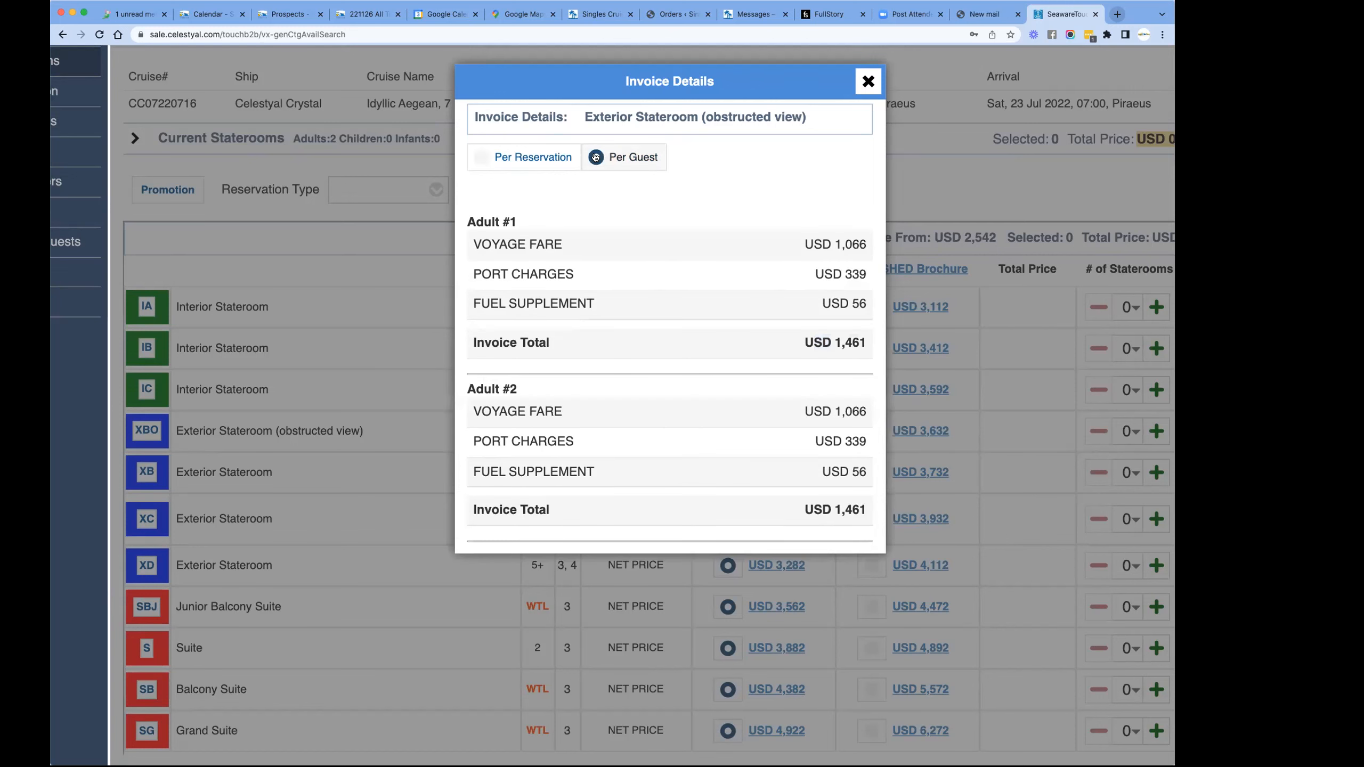
{"action": "left_click", "coordinate": [482, 158]}
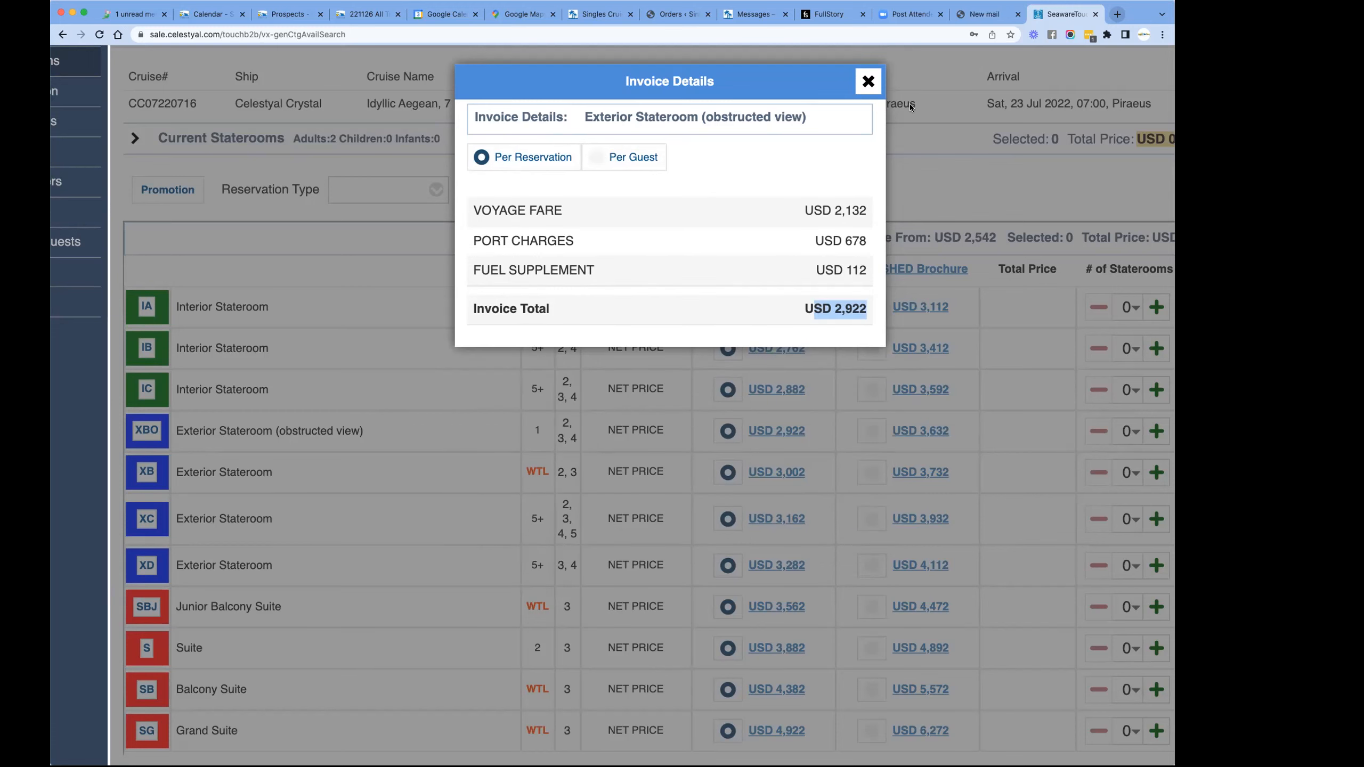
{"action": "left_click", "coordinate": [864, 81]}
- Return from the stateroom list to the cruise search and reduce the number of adults to 1
{"action": "scroll", "coordinate": [450, 263], "scroll_direction": "up", "scroll_amount": 3}
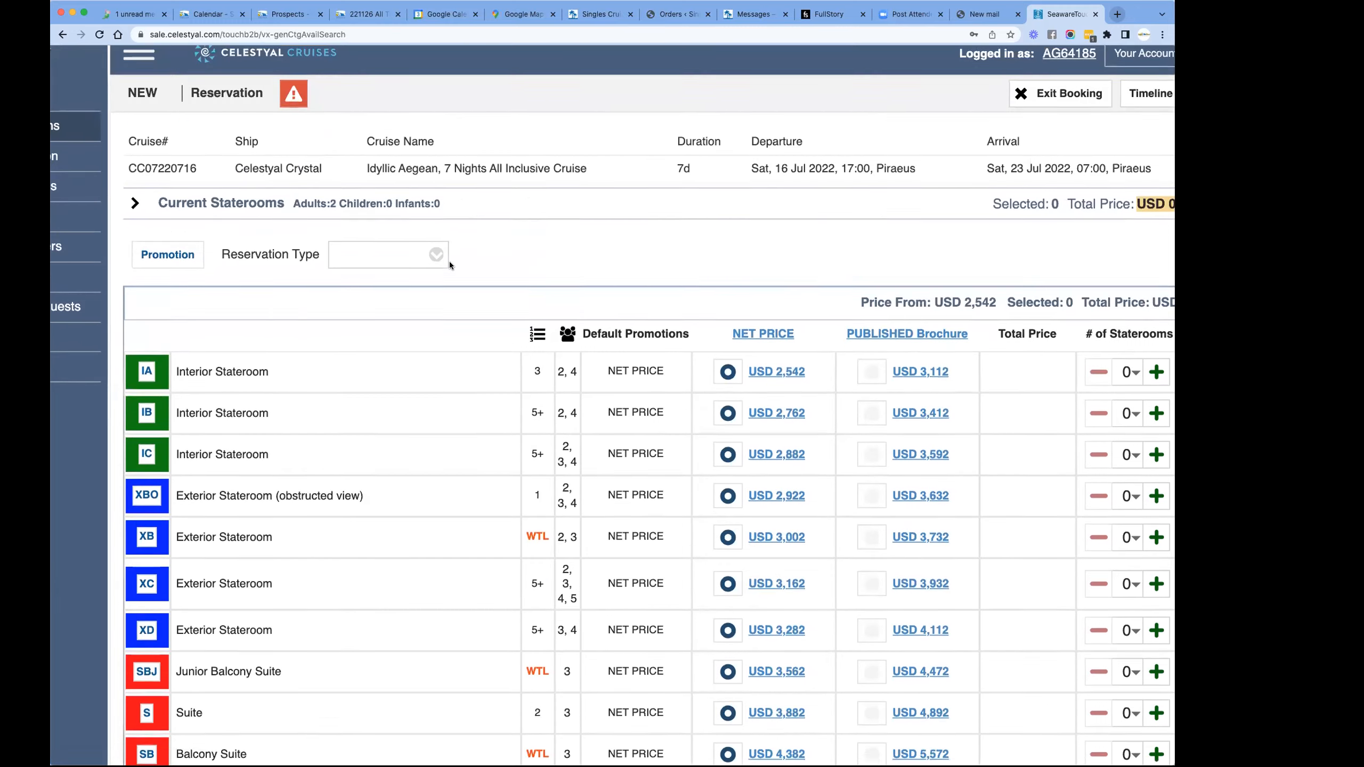
{"action": "scroll", "coordinate": [459, 399], "scroll_direction": "down", "scroll_amount": 3}
{"action": "scroll", "coordinate": [458, 399], "scroll_direction": "up", "scroll_amount": 3}
{"action": "scroll", "coordinate": [336, 403], "scroll_direction": "down", "scroll_amount": 7}
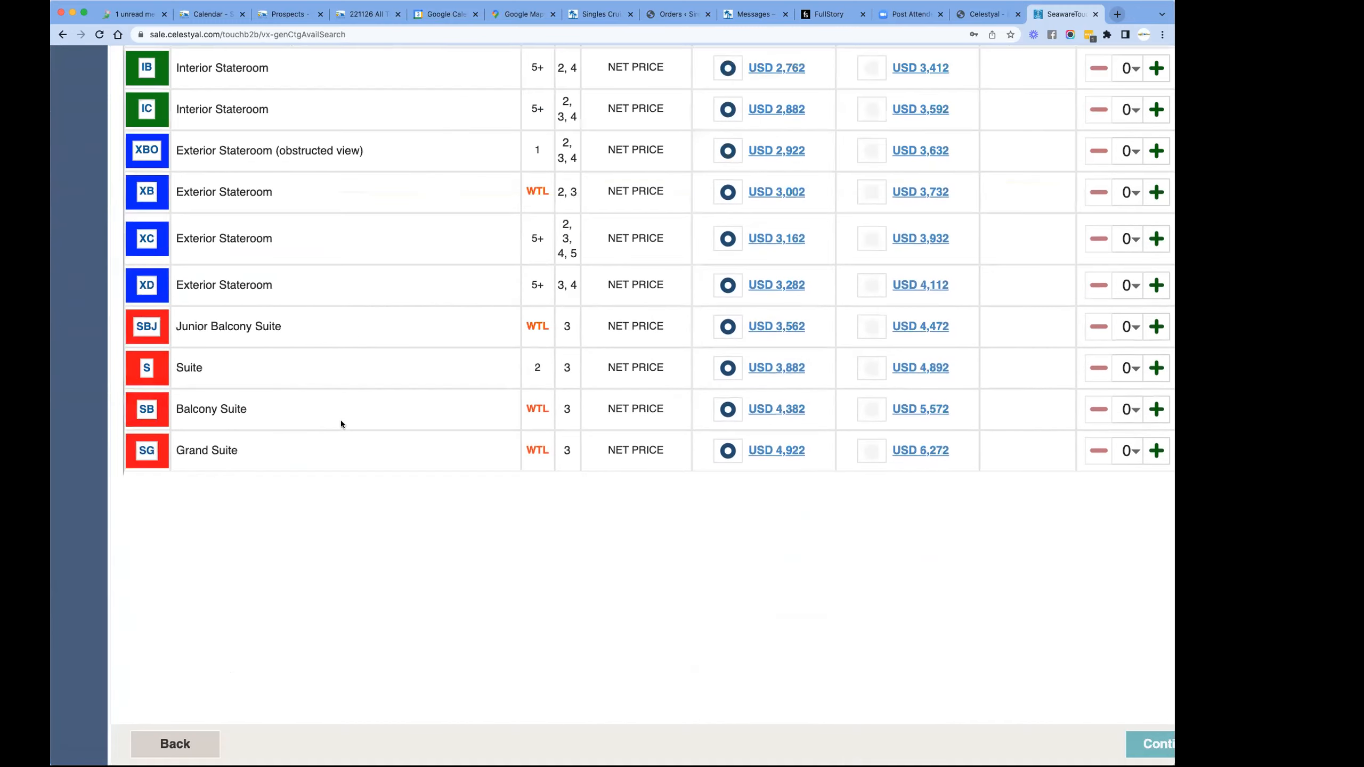
{"action": "left_click", "coordinate": [177, 745]}
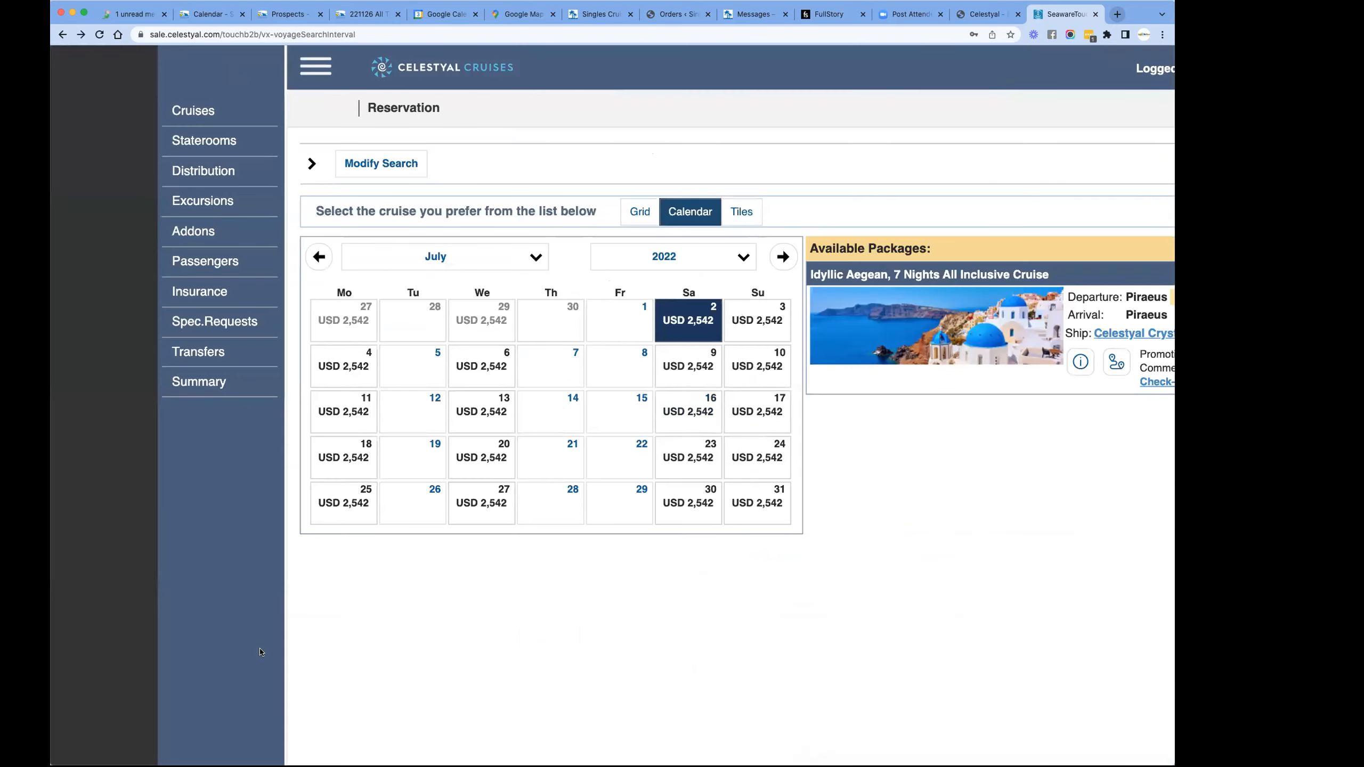
{"action": "left_click", "coordinate": [374, 164]}
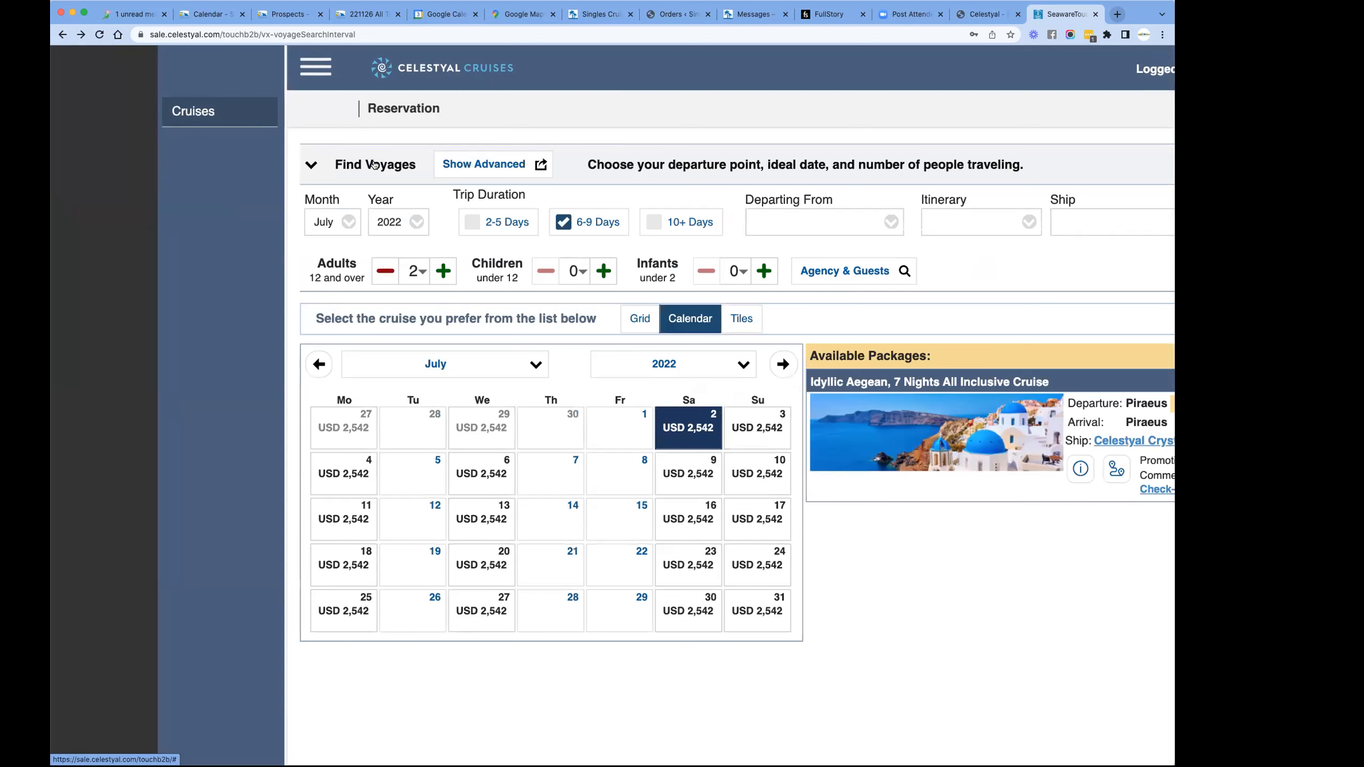
{"action": "left_click", "coordinate": [389, 266]}
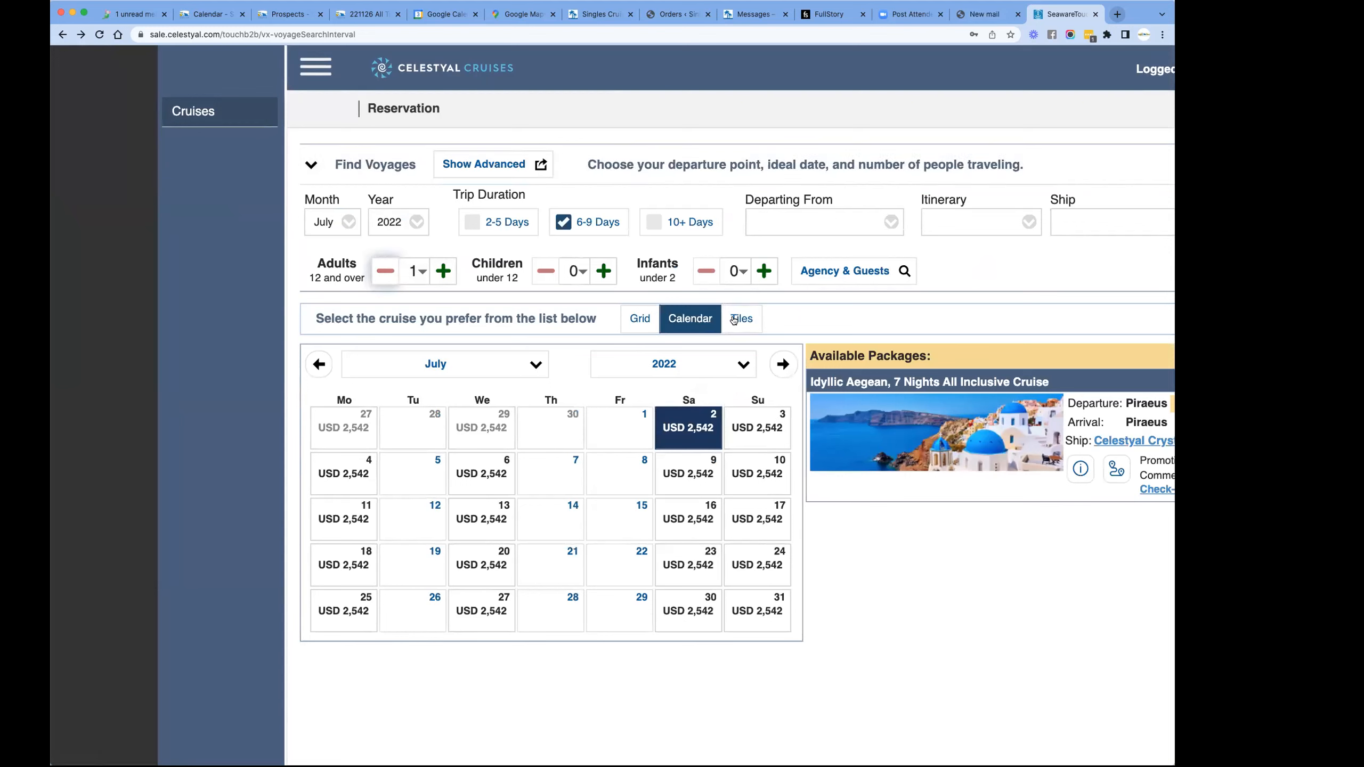
- Select the 2 July 2022 Idyllic Aegean, 7 Nights All Inclusive Cruise and continue to its staterooms, declining a reservation without a voyage
{"action": "key", "text": "super+minus"}
{"action": "key", "text": "super+minus"}
{"action": "key", "text": "super+minus"}
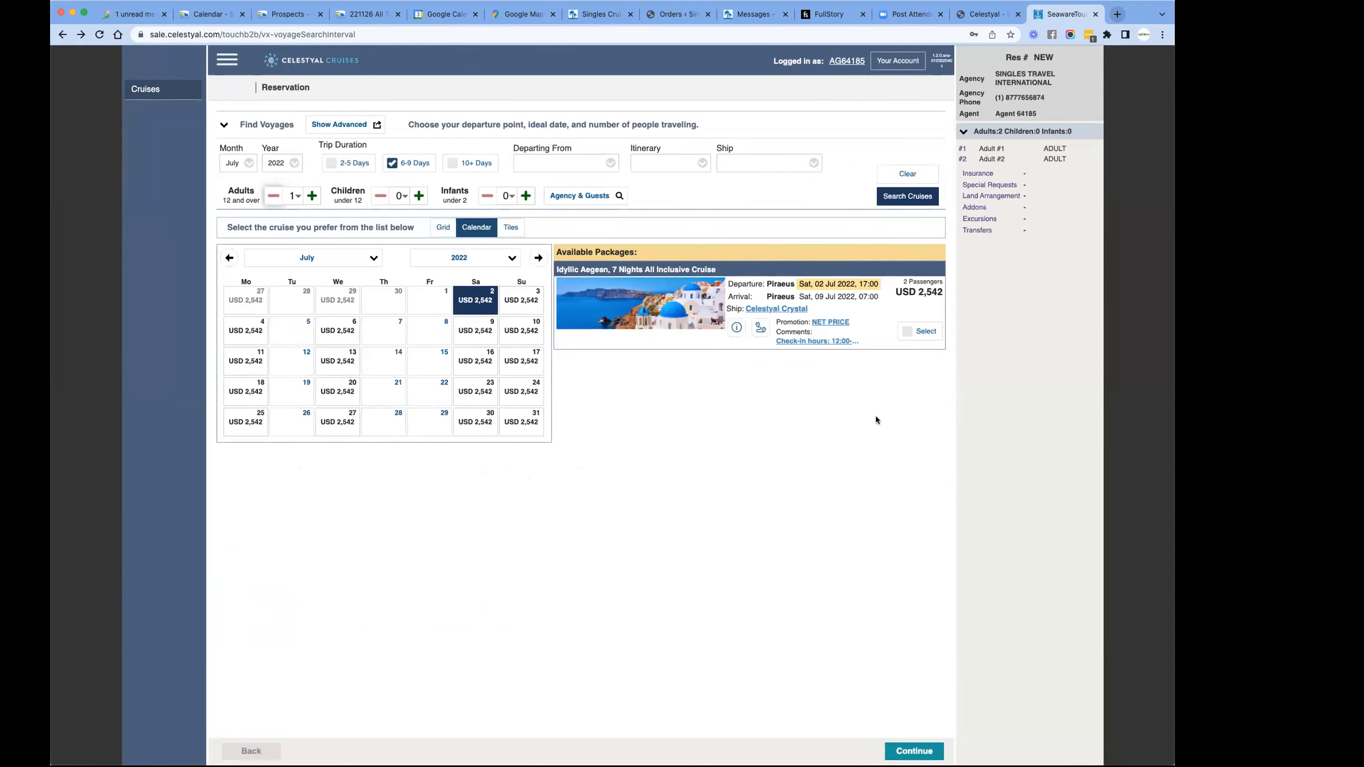
{"action": "left_click", "coordinate": [914, 751]}
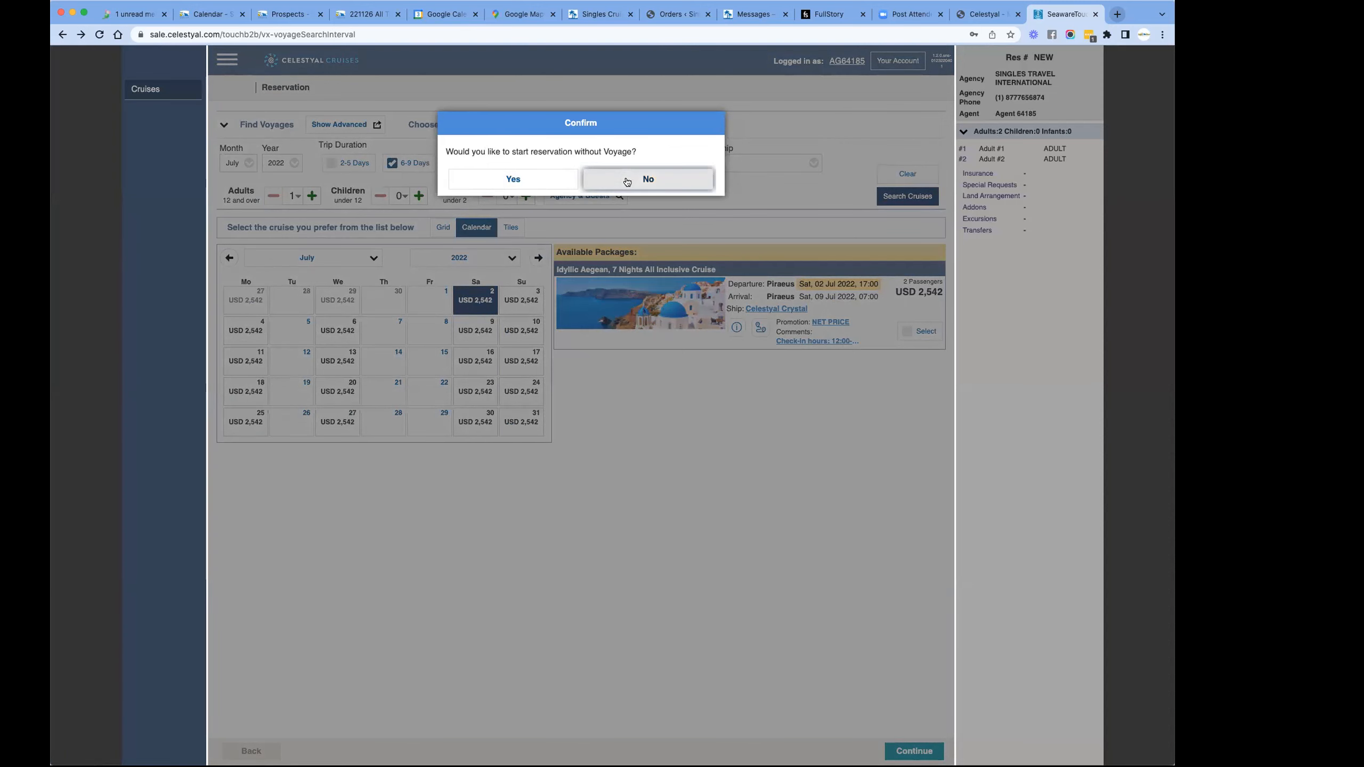
{"action": "left_click", "coordinate": [649, 179]}
{"action": "left_click", "coordinate": [908, 332]}
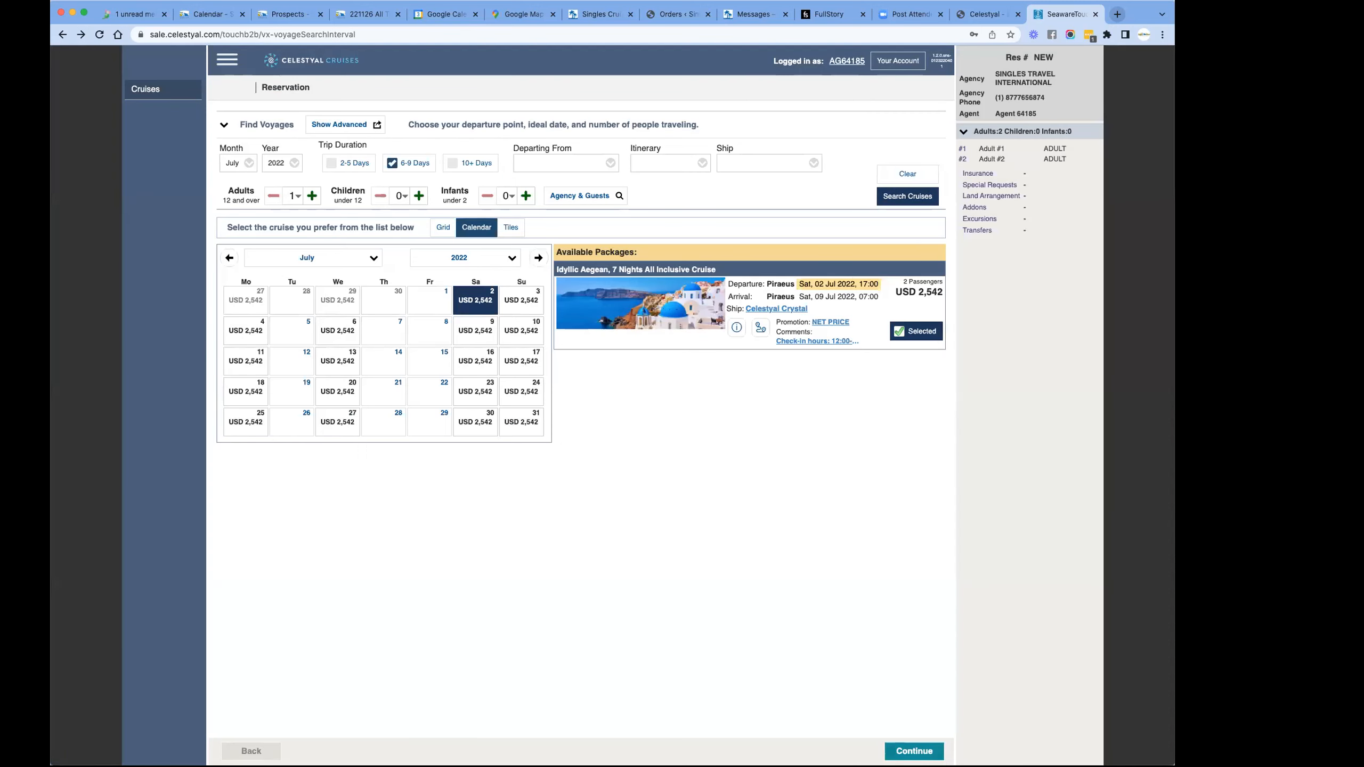
{"action": "left_click", "coordinate": [903, 752]}
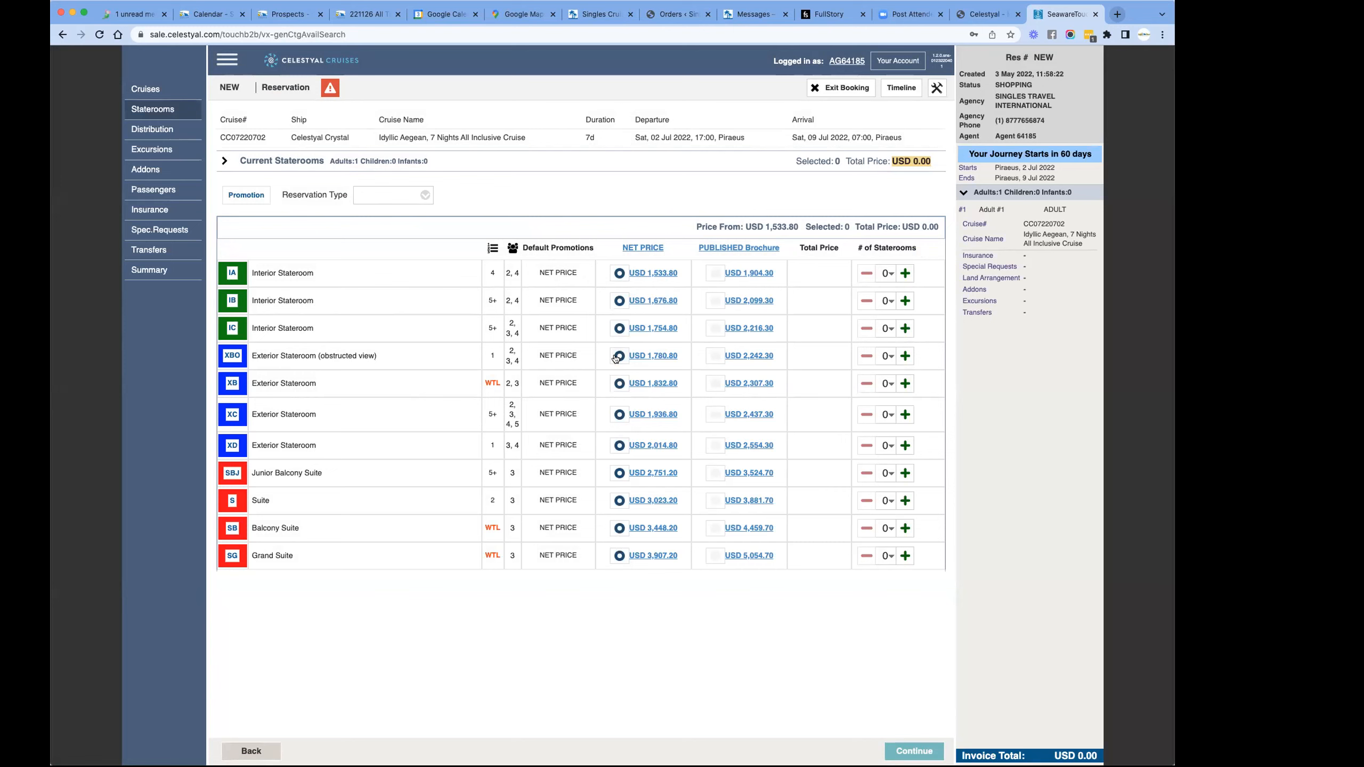
- Check the port charges in the XBO obstructed-view exterior stateroom's single-adult net price invoice, and close the invoice details
{"action": "left_click", "coordinate": [657, 358]}
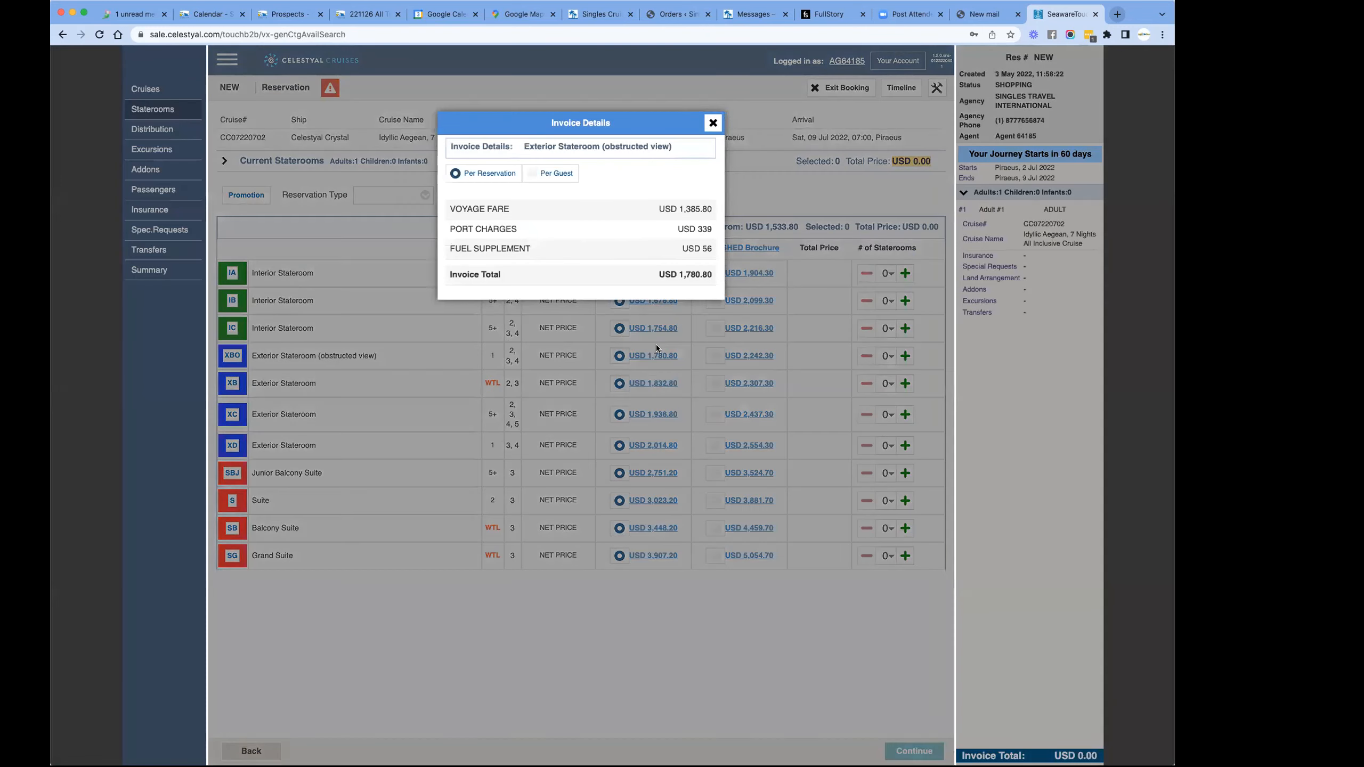
{"action": "double_click", "coordinate": [683, 229]}
{"action": "left_click_drag", "start_coordinate": [701, 229], "coordinate": [713, 233]}
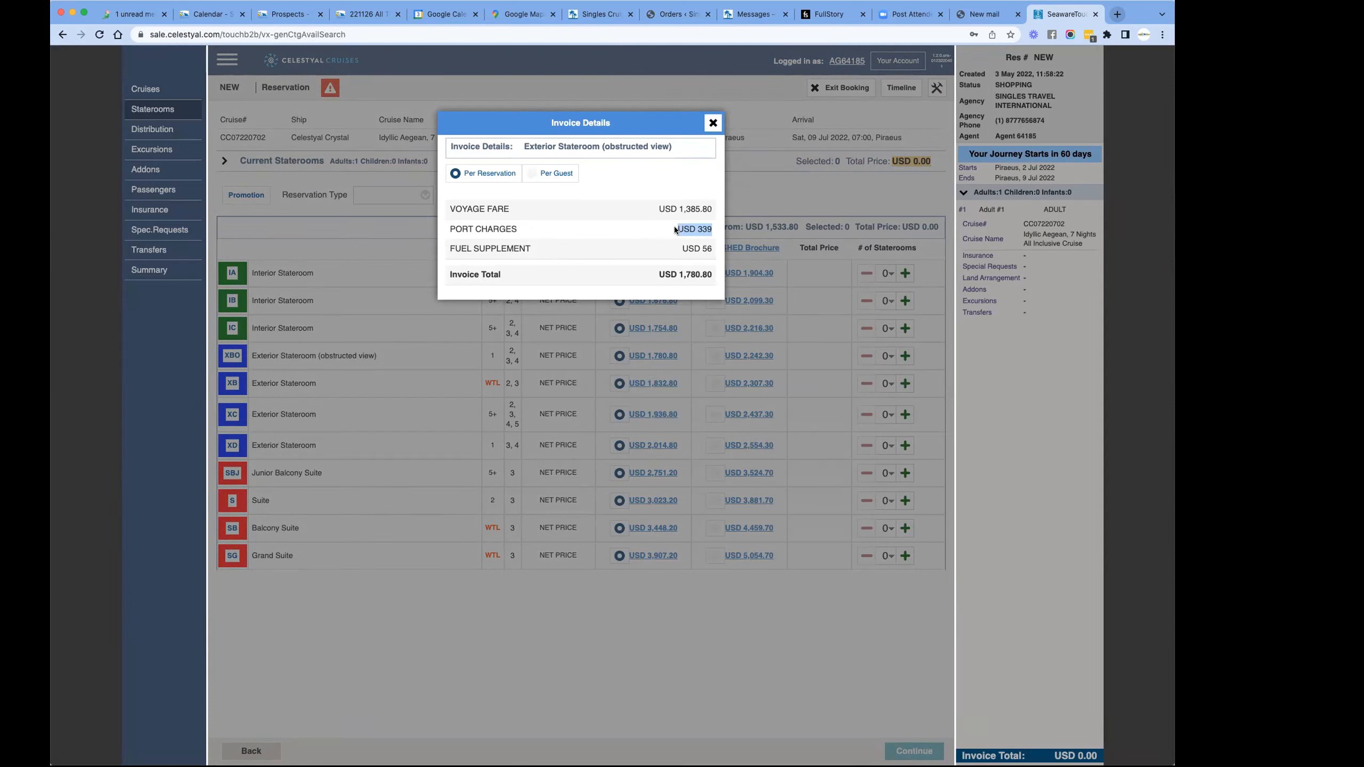
{"action": "left_click", "coordinate": [497, 635]}
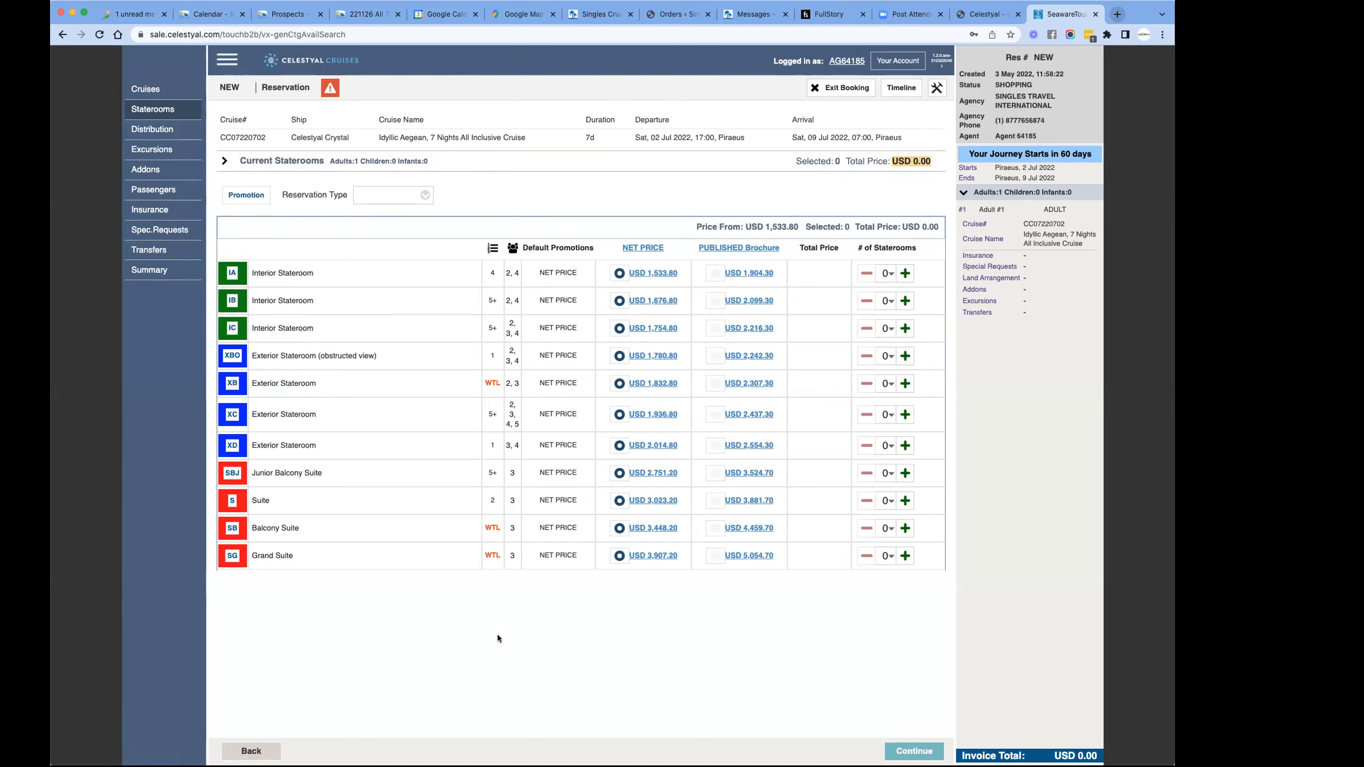
- Close the Orders browser tab
{"action": "left_click", "coordinate": [707, 14]}
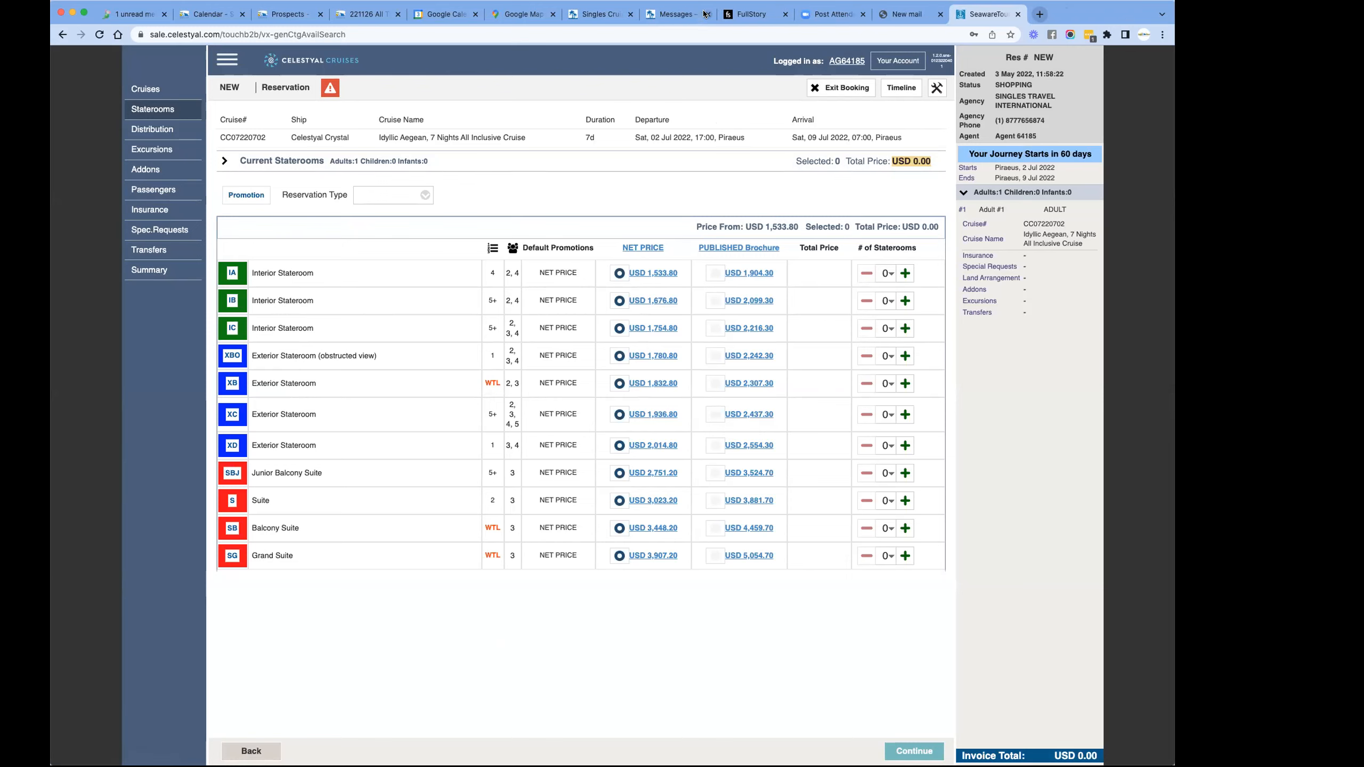